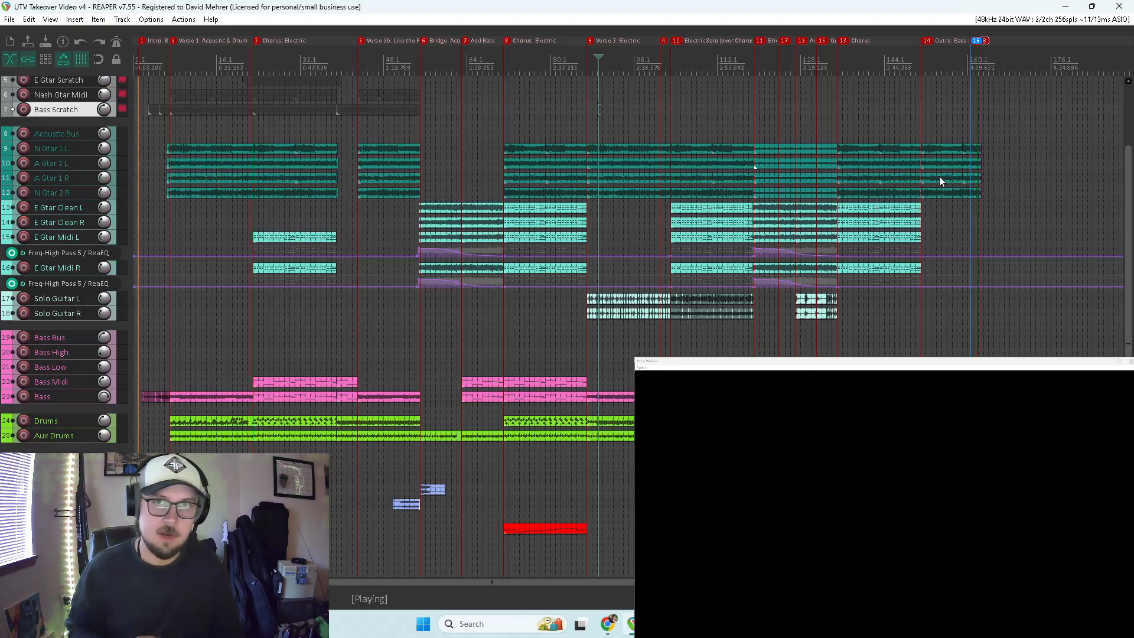
Step: Stop playback, show the whole arrangement and select the Solo Guitar L and Solo Guitar R tracks in turn
scroll(1040, 174, "up", 3)
scroll(1041, 174, "down", 3)
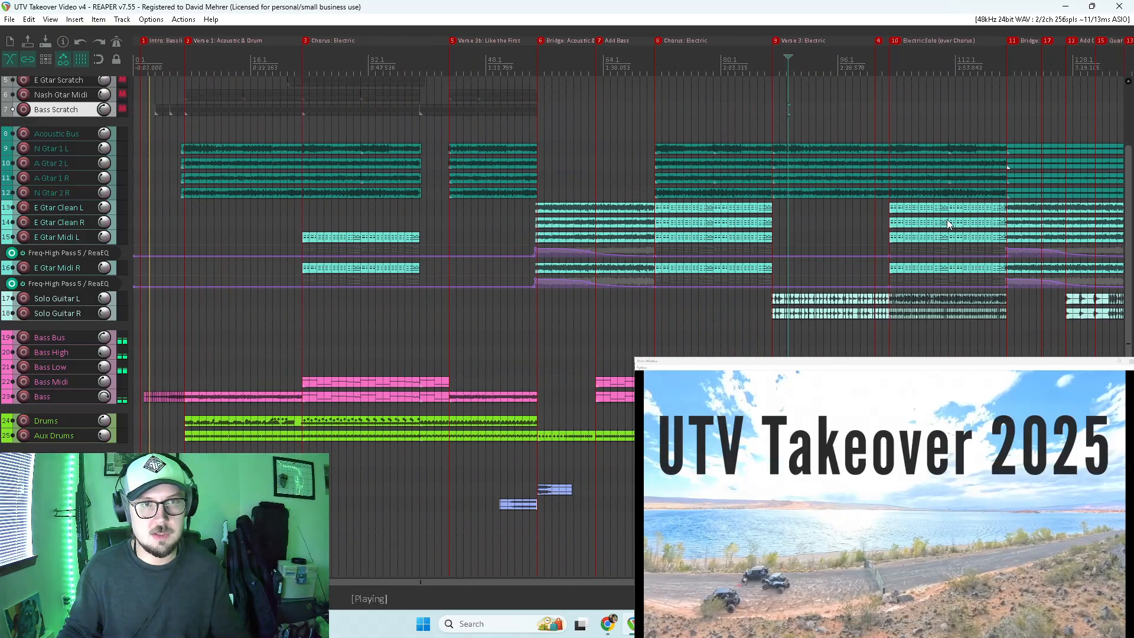
key("space")
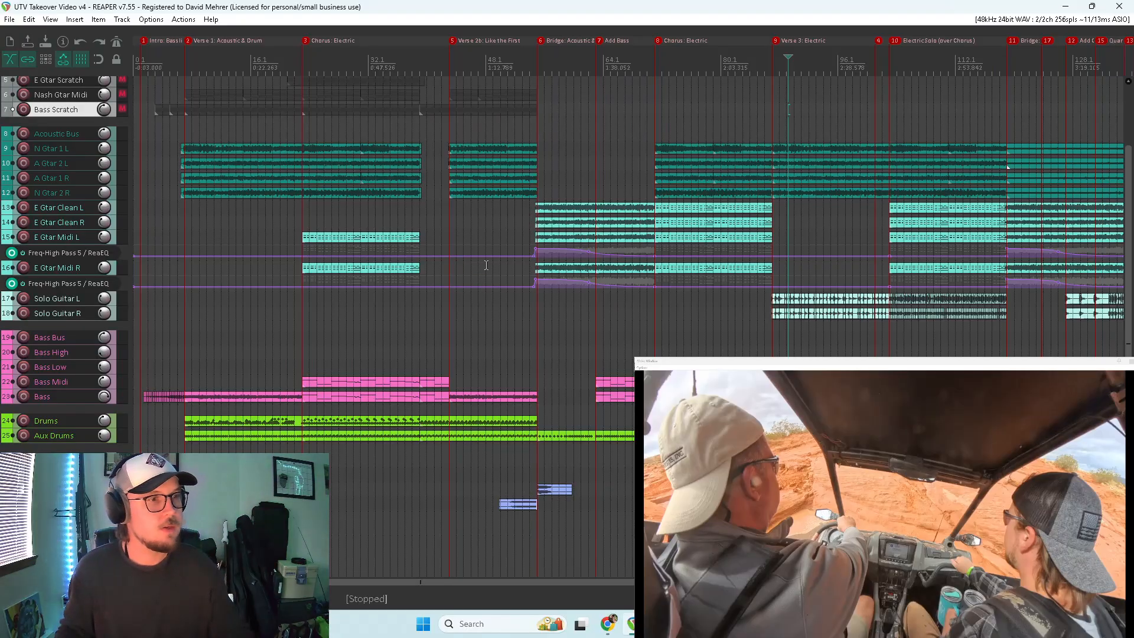
scroll(416, 265, "down", 3)
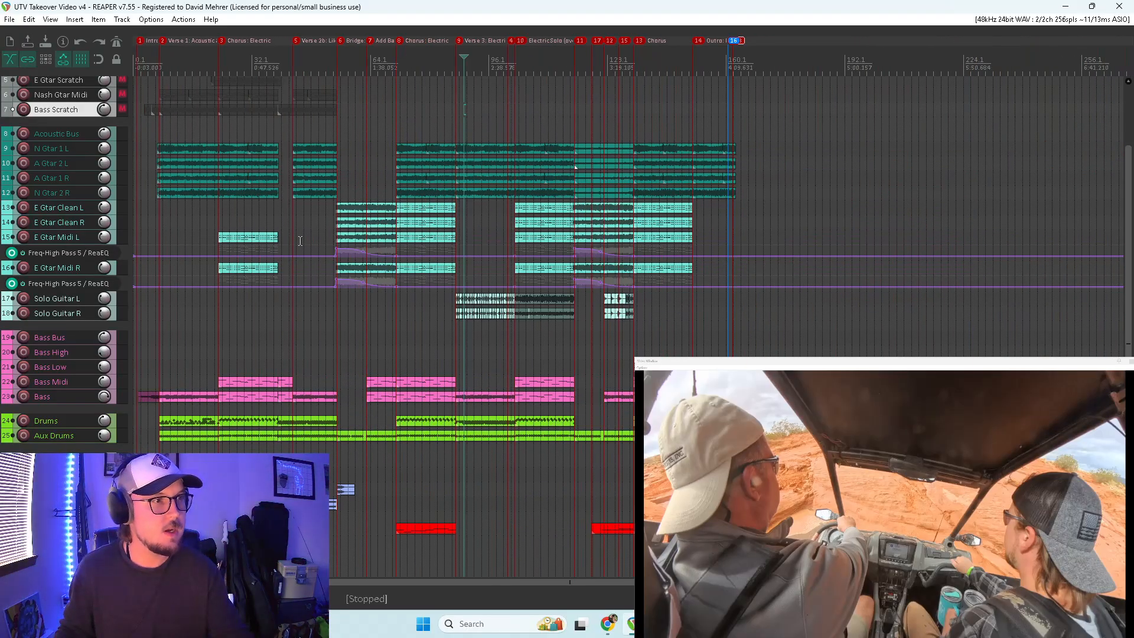
left_click(87, 300)
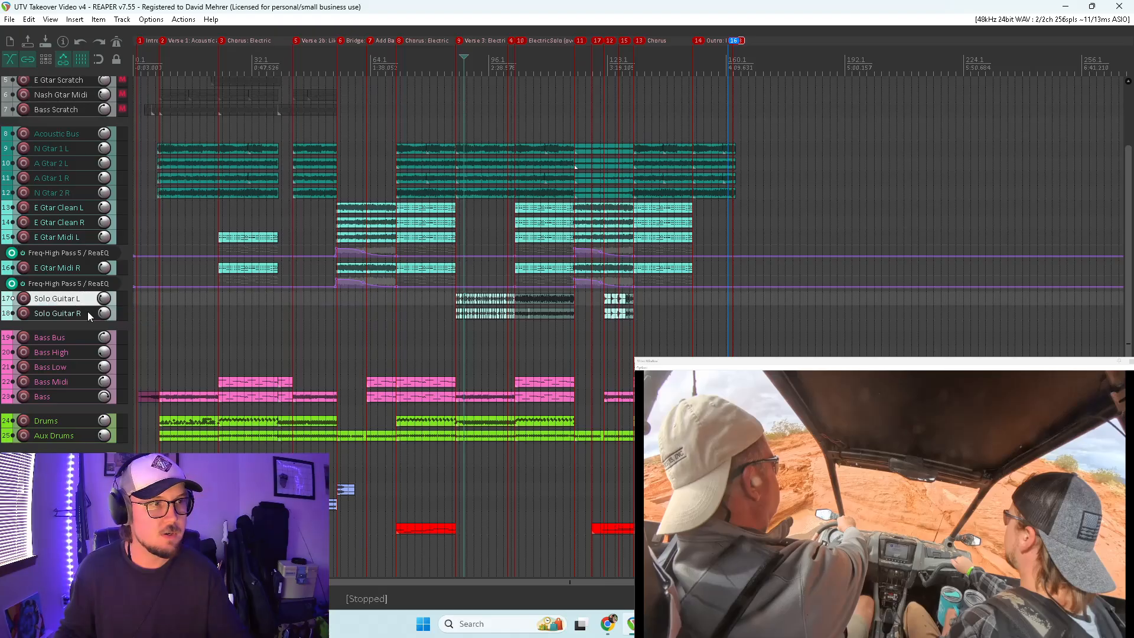
left_click(88, 315)
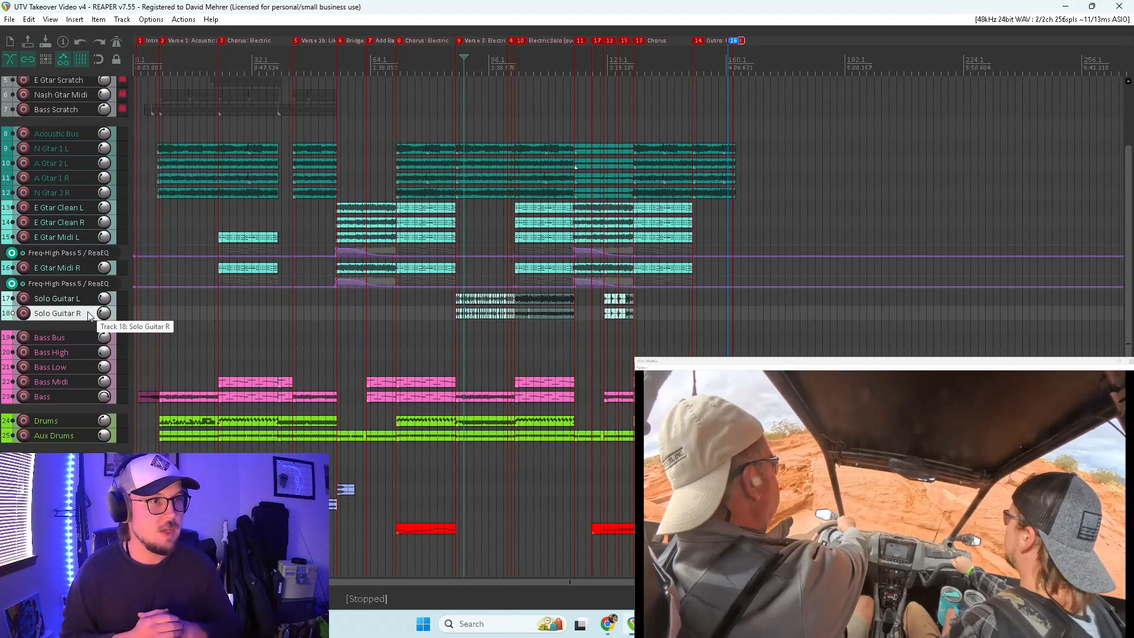
Step: Rename the E Gtar Midi L track to E Gtar OD L and the E Gtar Midi R track to E Gtar OD R
double_click(68, 237)
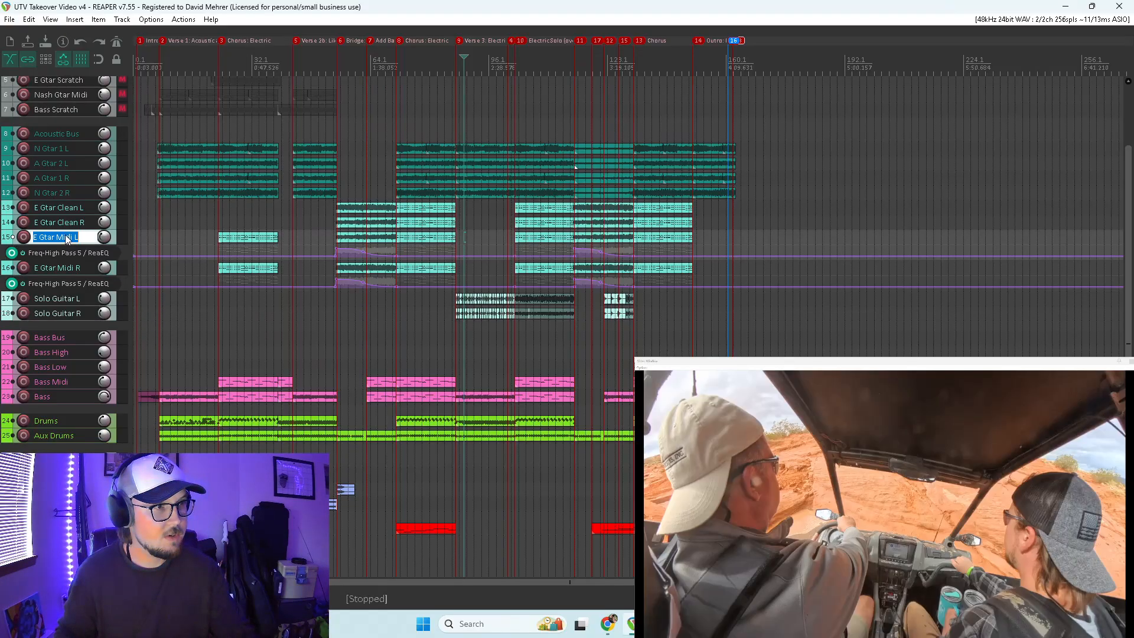
left_click(73, 236)
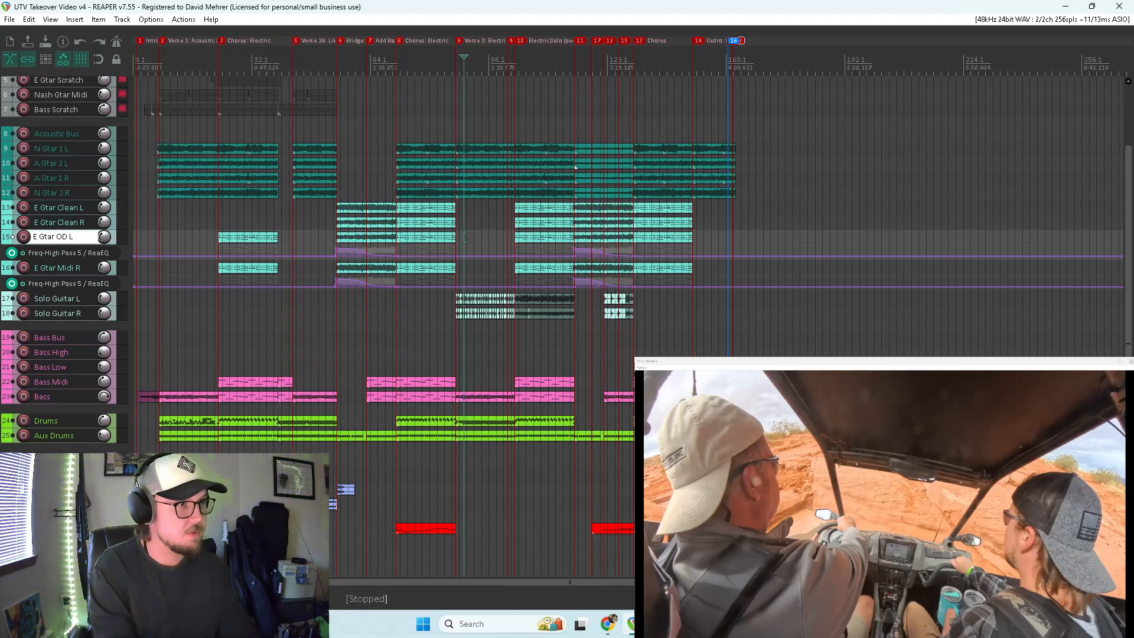
type("OD")
key("Tab")
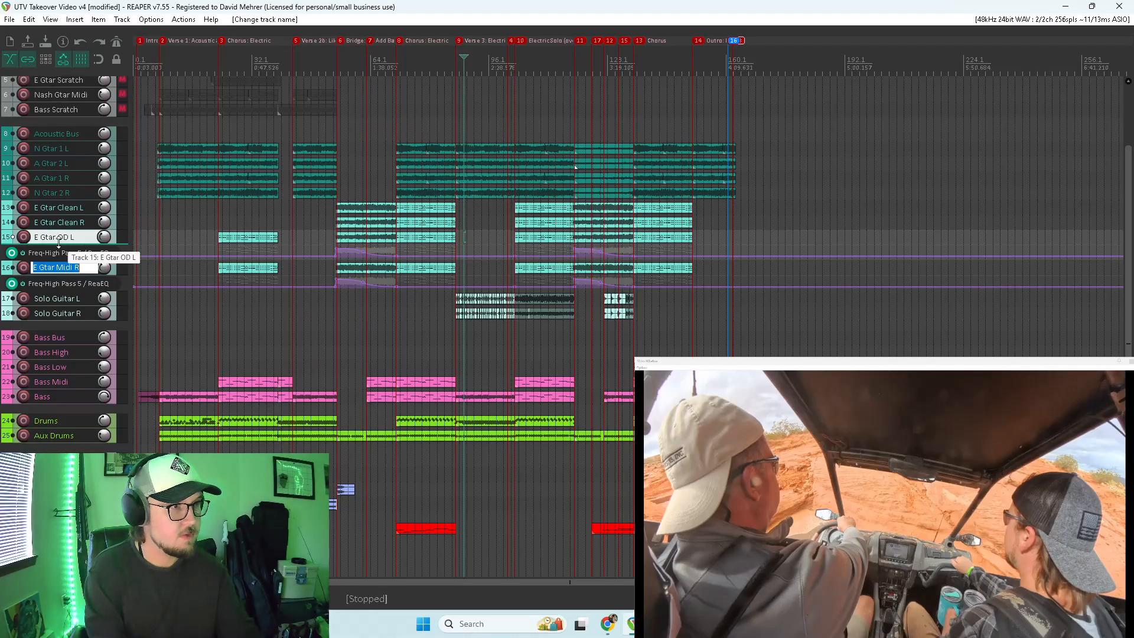
key("Home")
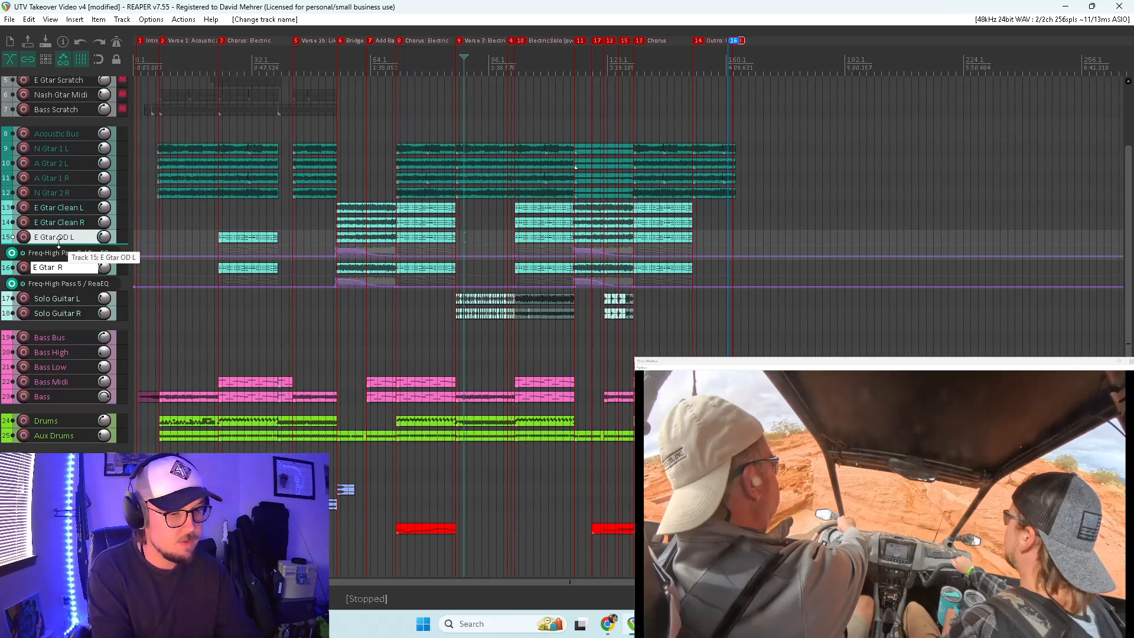
key("Tab")
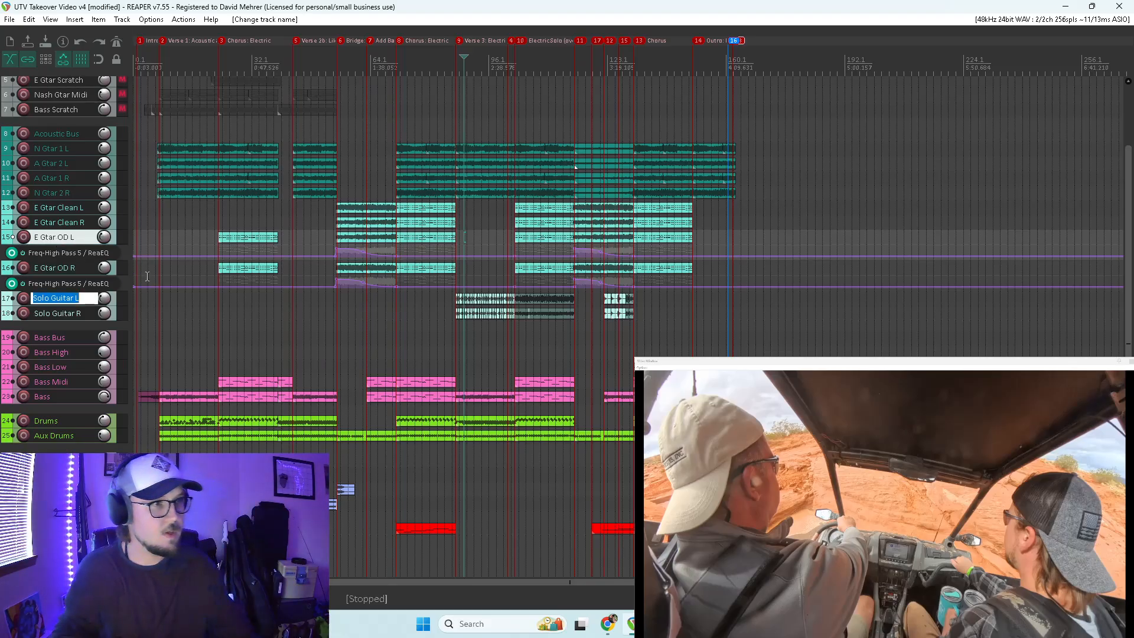
left_click(219, 345)
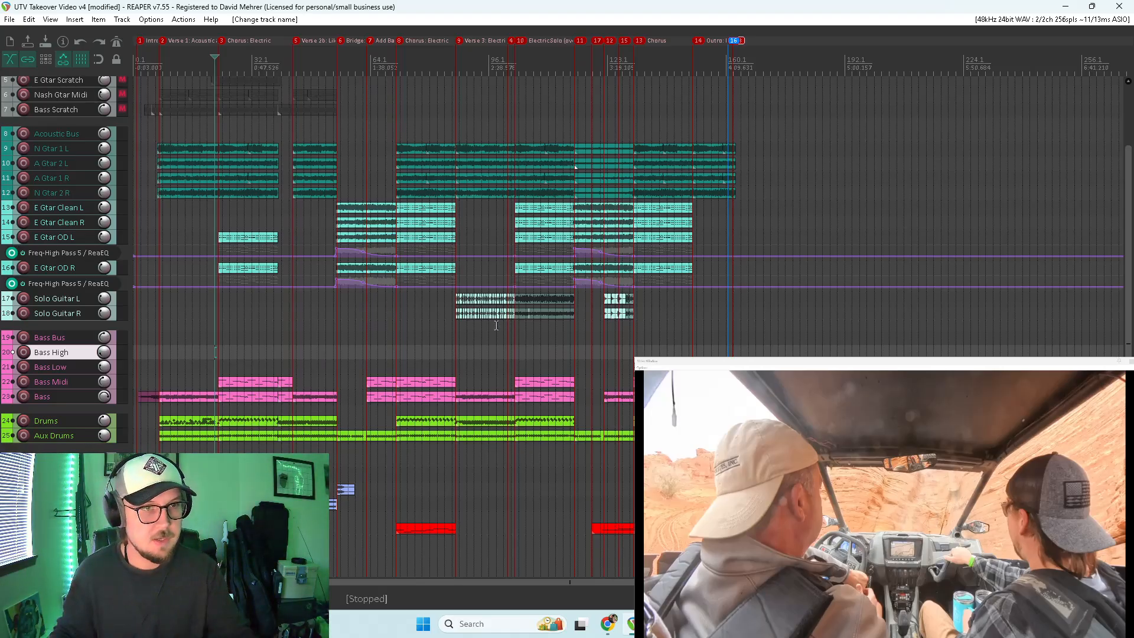
Step: Place the edit cursor at Verse 3, show the mixer and open the Guitar Rig 6 effect of the Solo Guitar R track
left_click(457, 328)
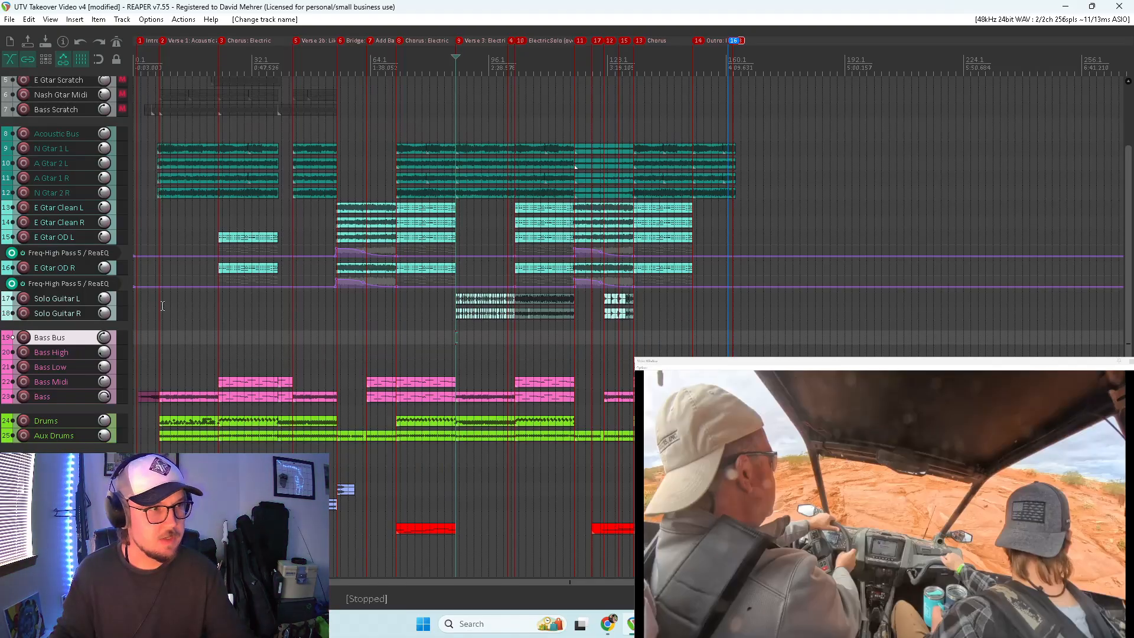
key("ctrl+m")
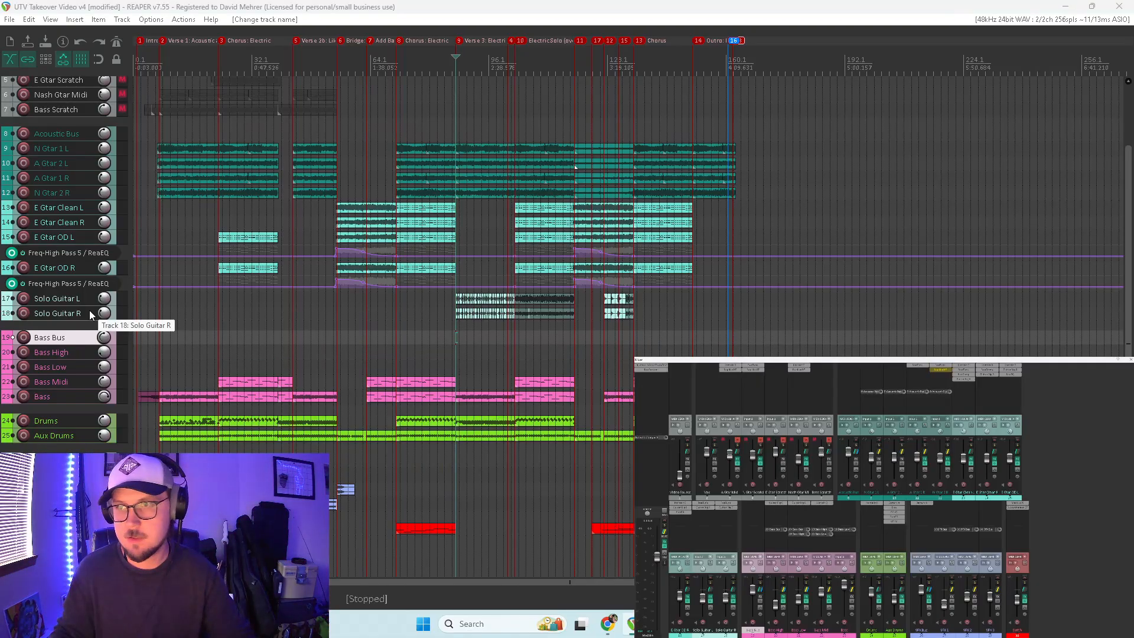
left_click(92, 315)
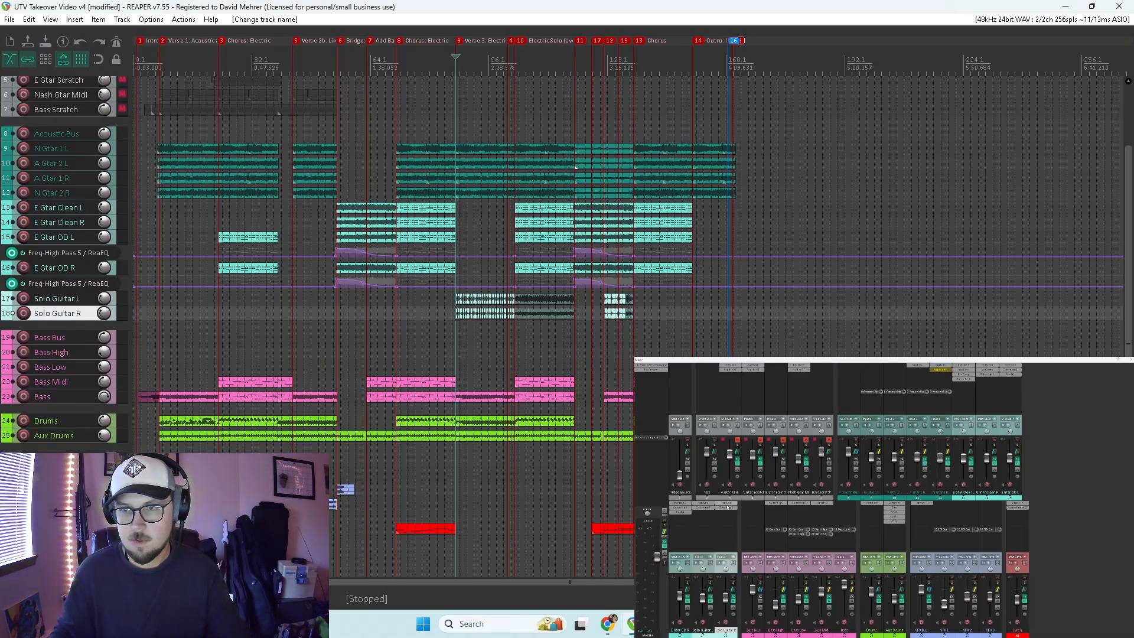
left_click(729, 508)
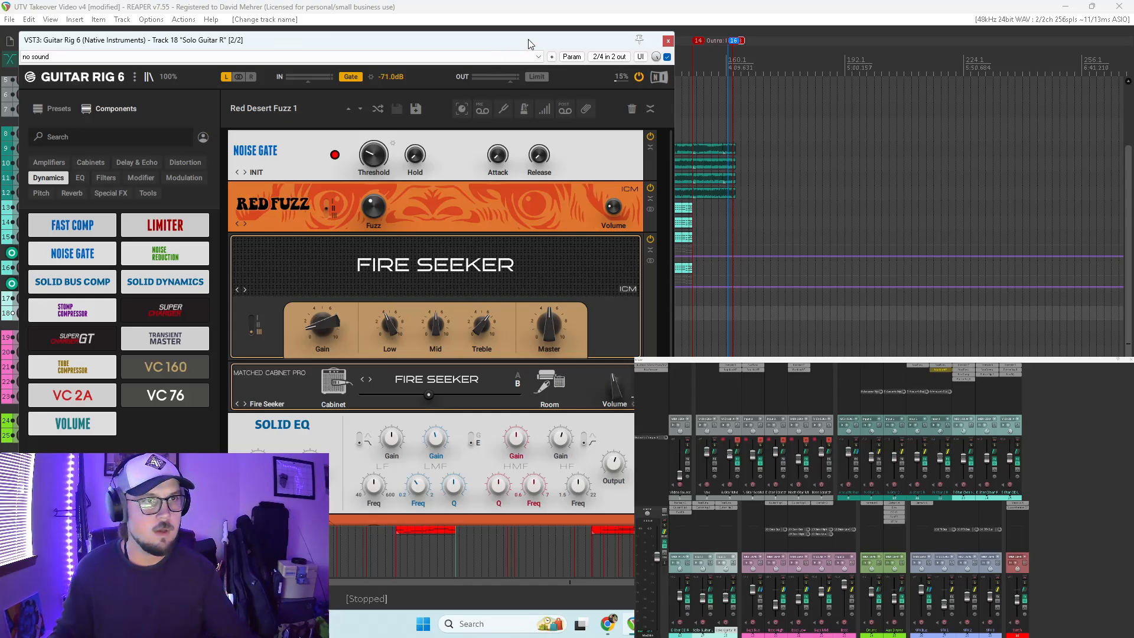
Step: Move the Guitar Rig 6 window over the mixer and size it to fit its interface
left_click_drag(530, 44, 937, 402)
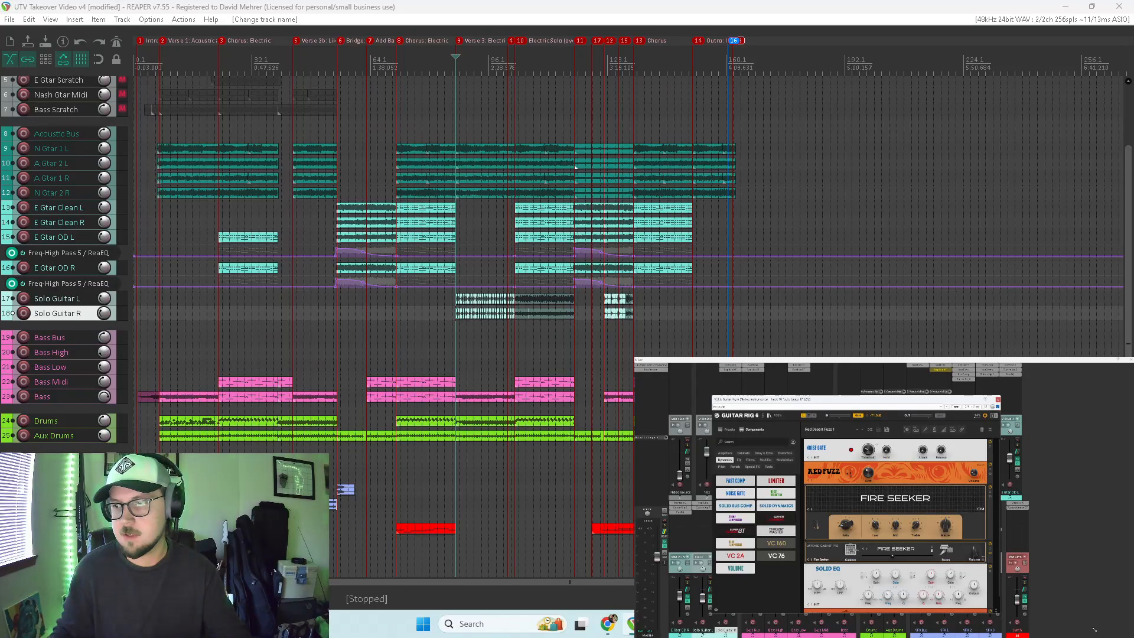
left_click_drag(1094, 631, 1126, 628)
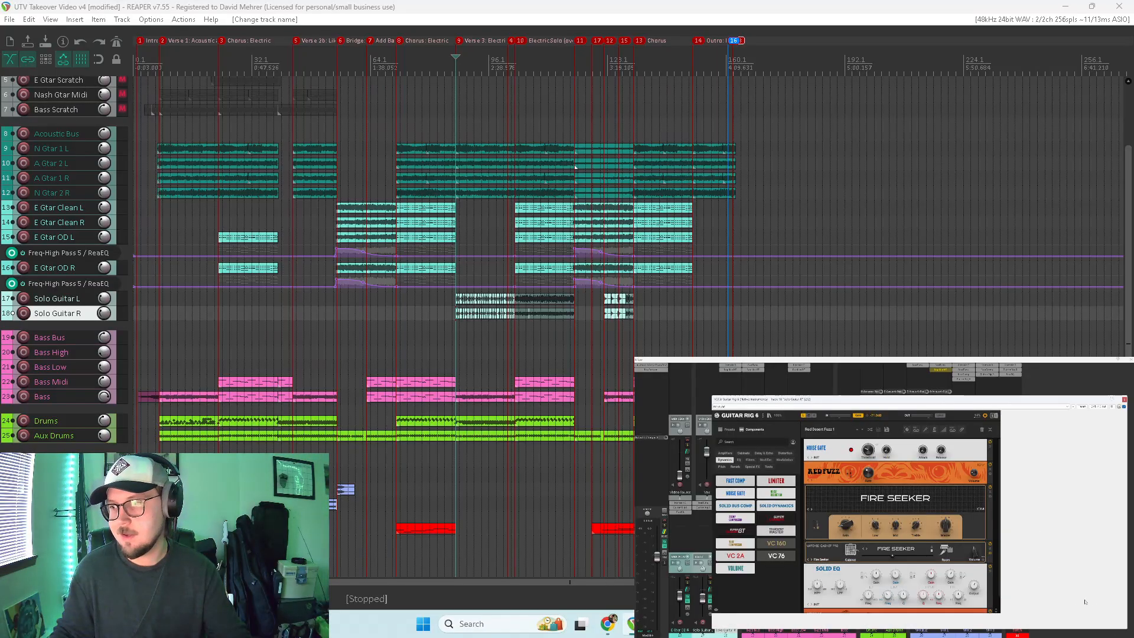
left_click_drag(1022, 608, 997, 614)
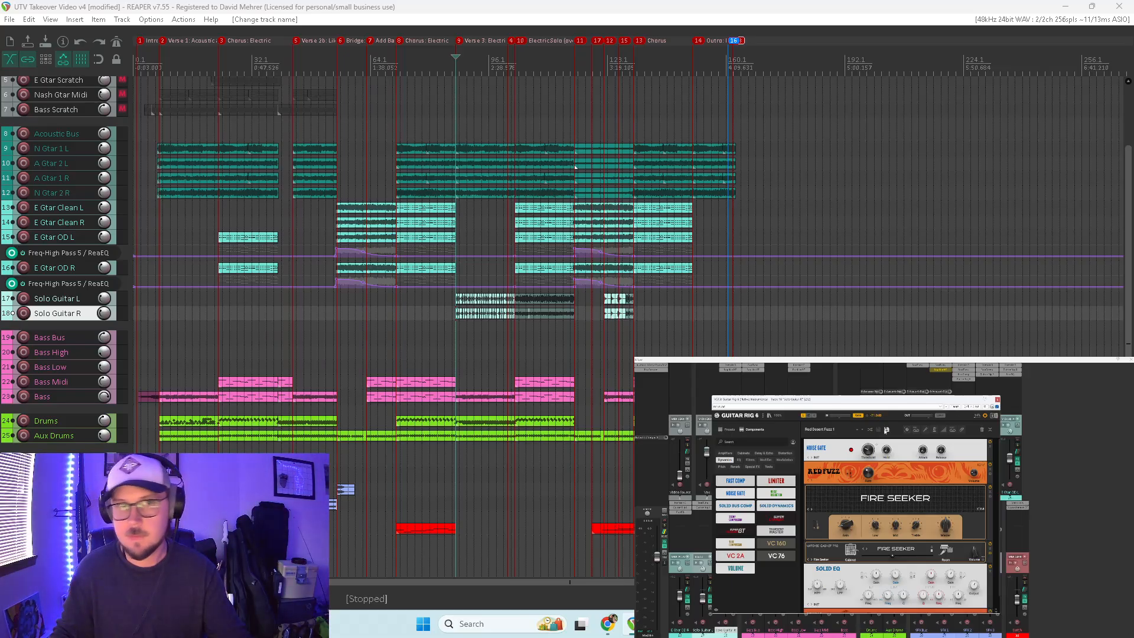
Step: Enlarge the height of the Solo Guitar R track so its waveform can be read
scroll(412, 196, "up", 8)
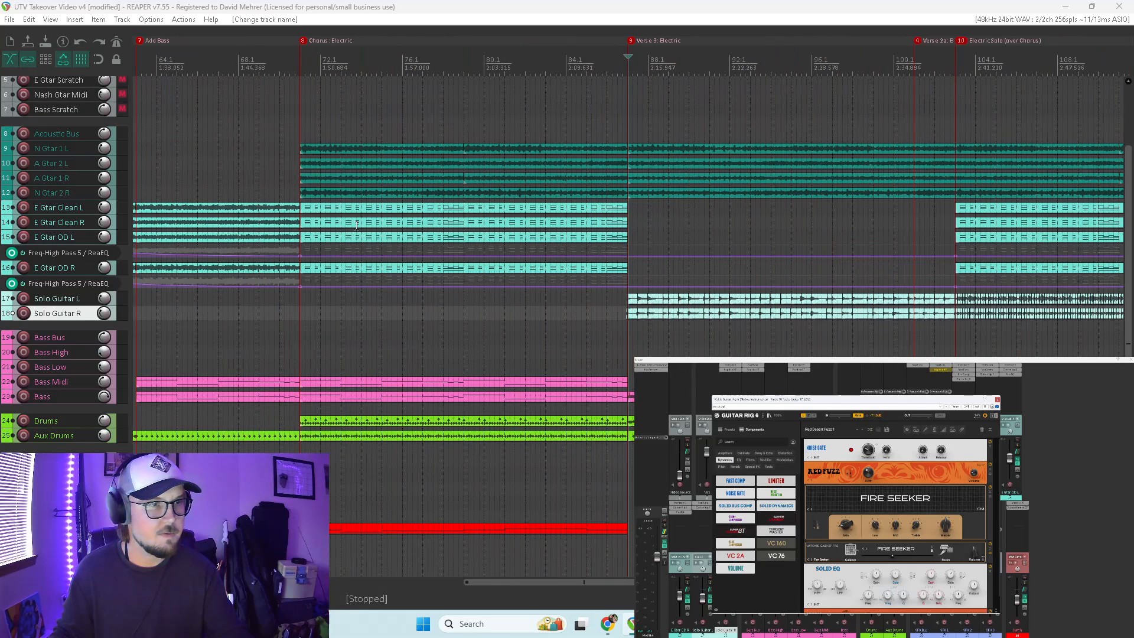
key("Home")
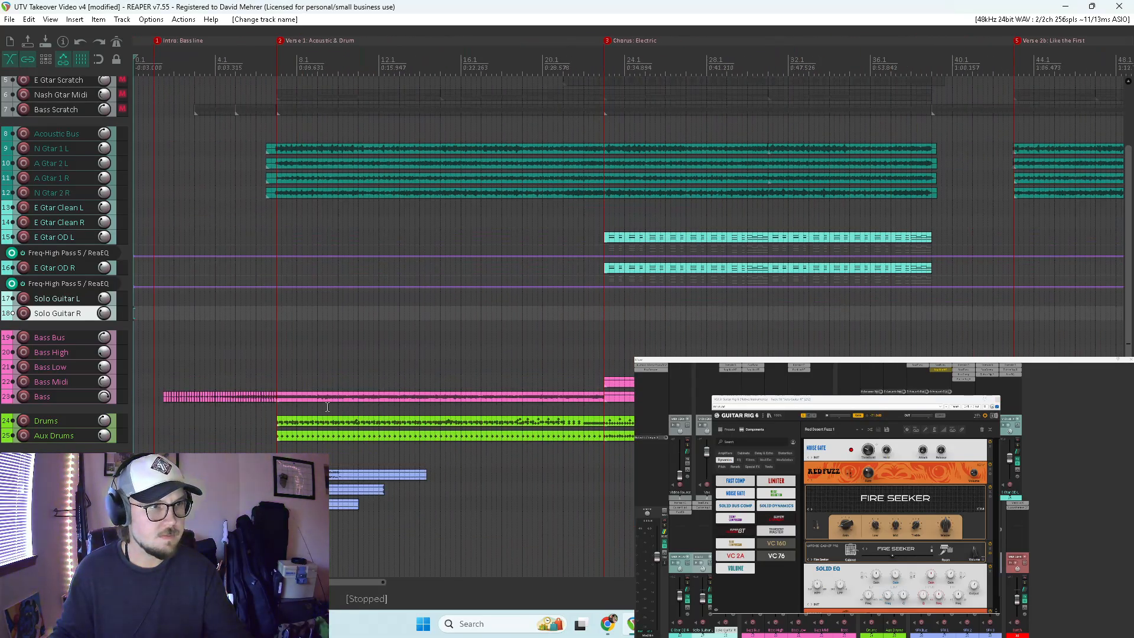
left_click_drag(56, 320, 56, 416)
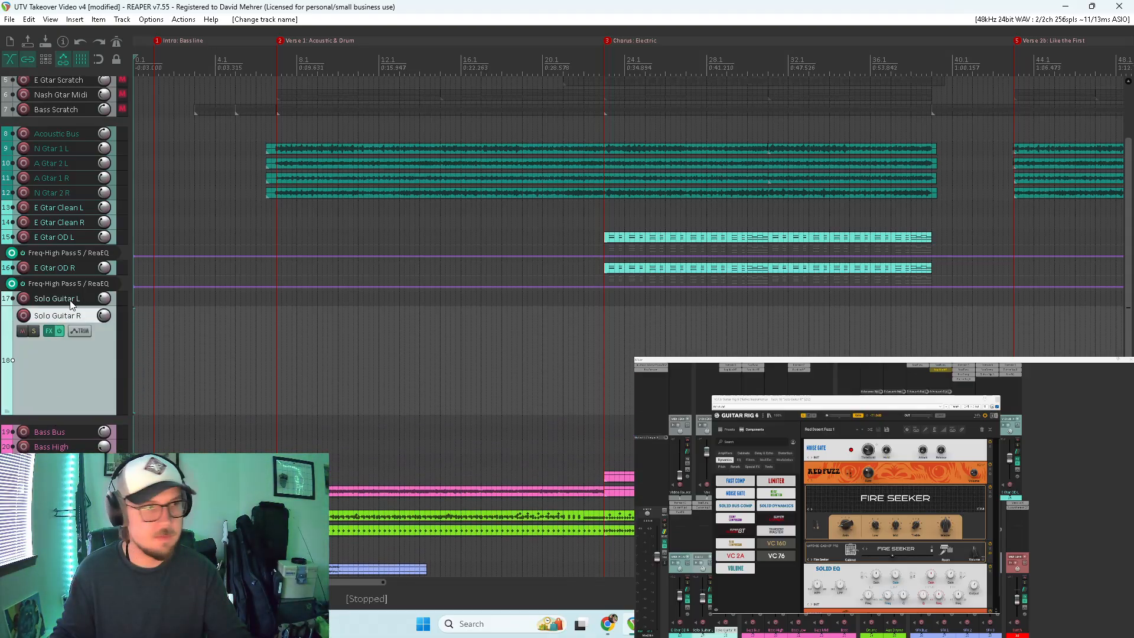
scroll(415, 379, "down", 4)
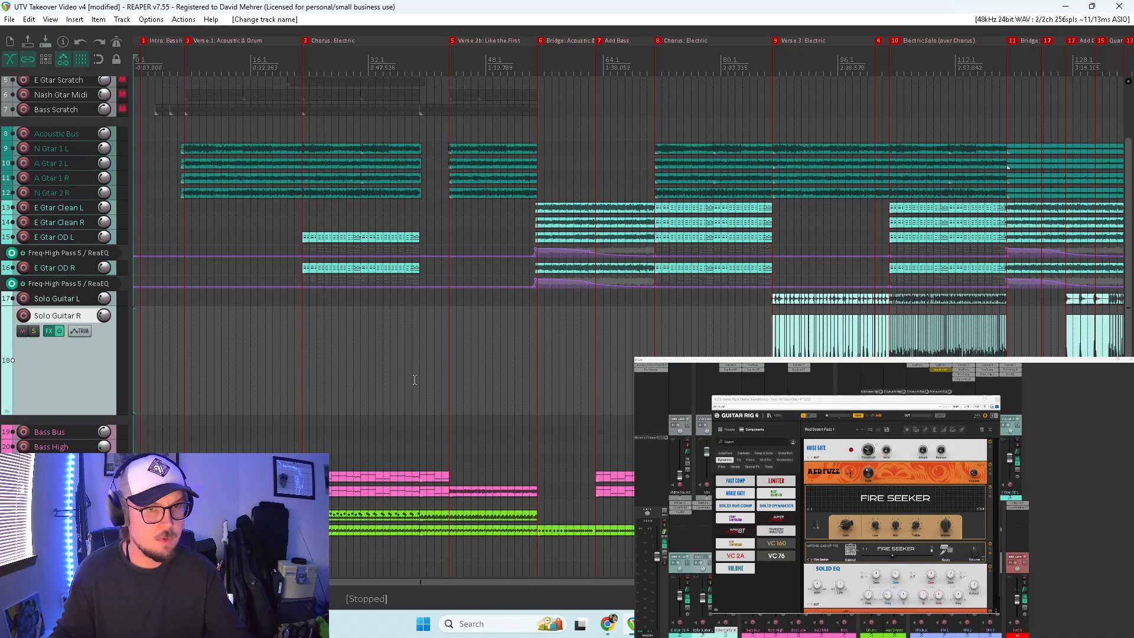
Step: Solo the Solo Guitar R track and play it from the start of Verse 3
left_click(772, 308)
left_click(34, 330)
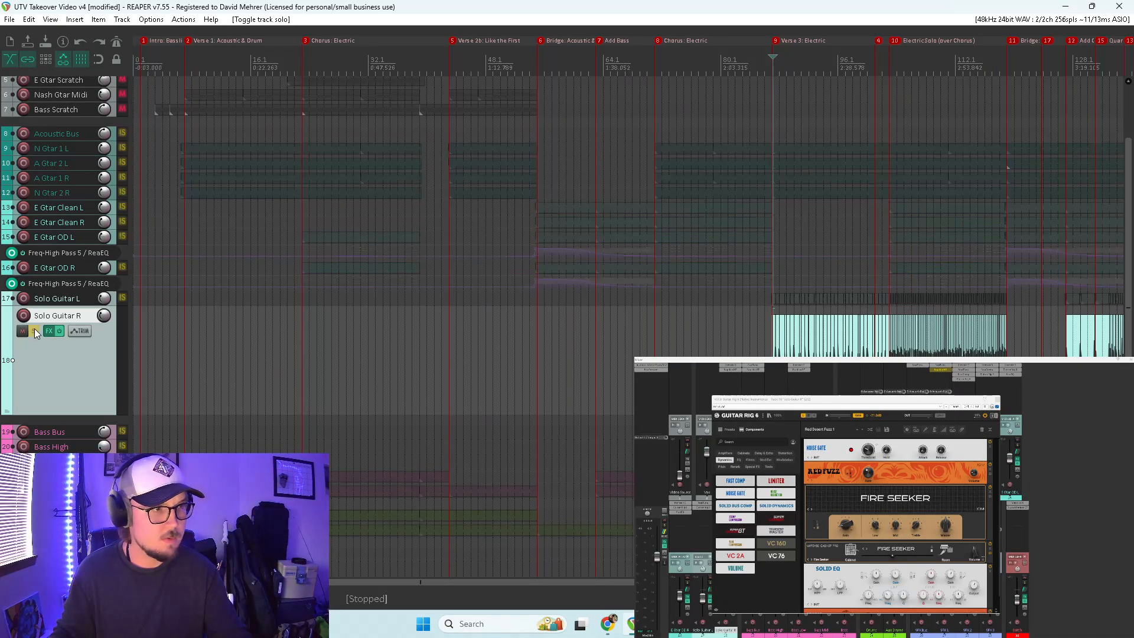
key("space")
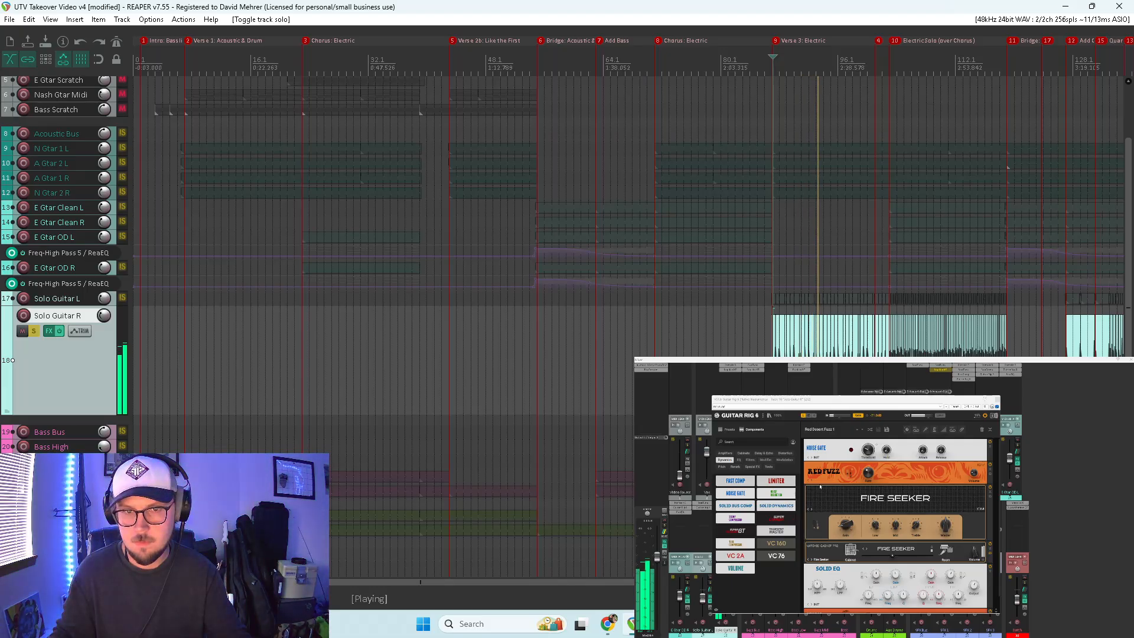
key("space")
Step: Extend the start of the first Solo Guitar R item one bar earlier and audition the lead-in before Verse 3
scroll(851, 326, "up", 8)
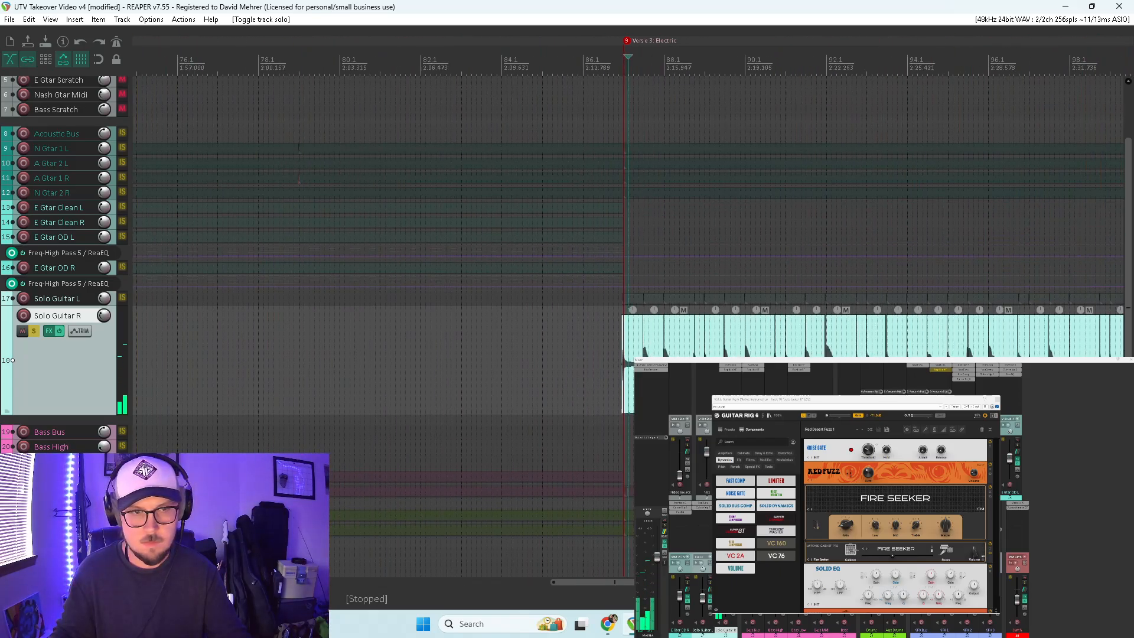
left_click_drag(609, 368, 496, 368)
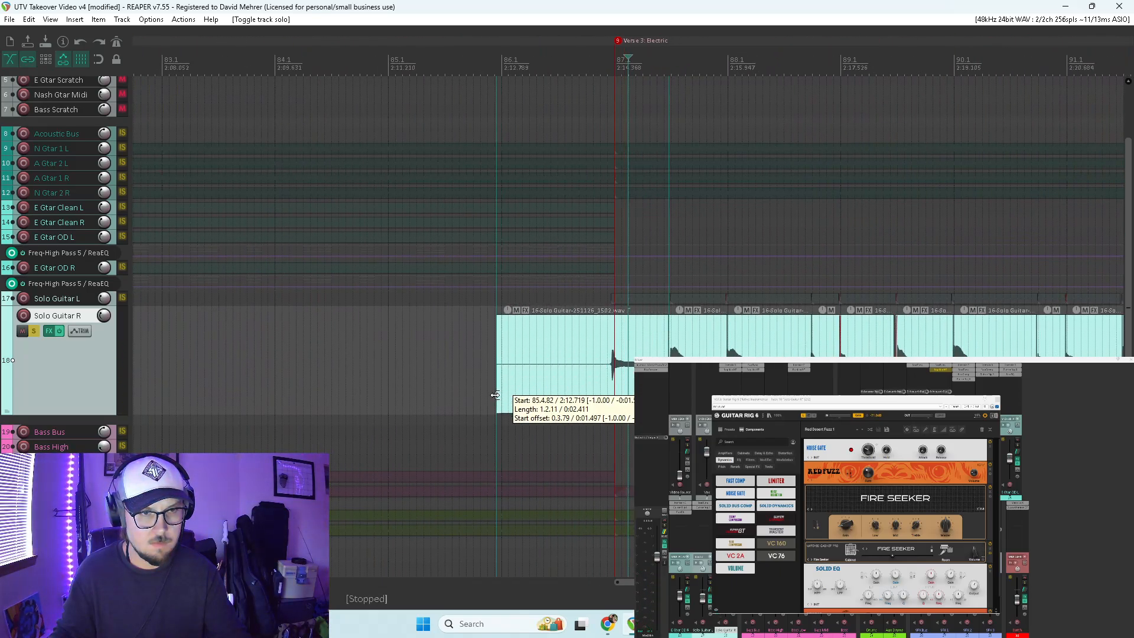
left_click(566, 328)
left_click(523, 334)
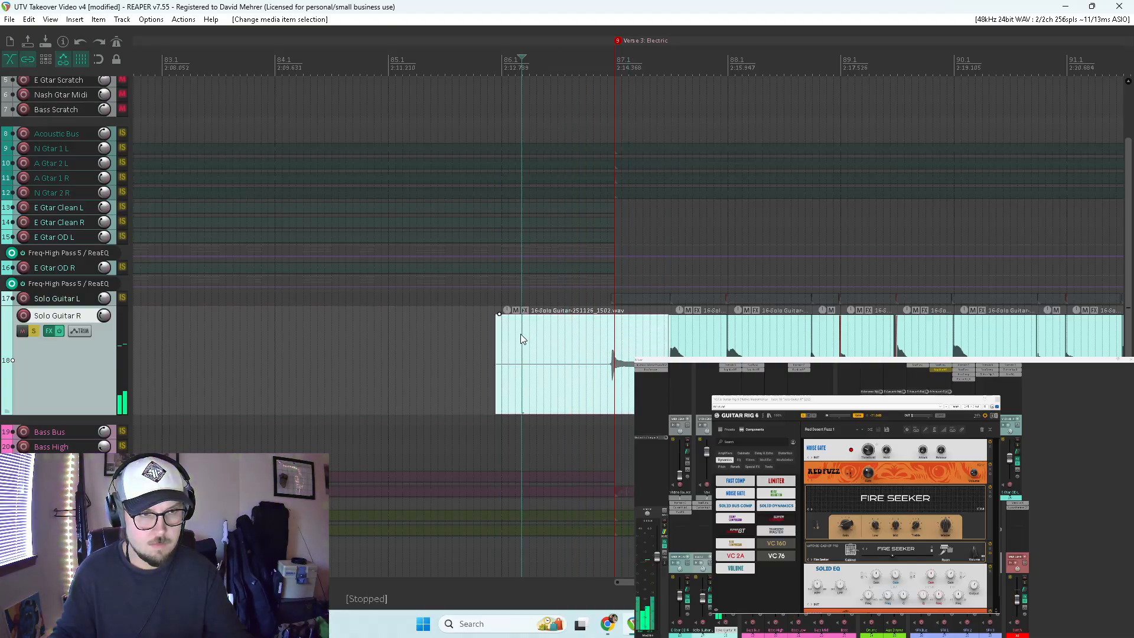
key("space")
left_click(507, 336)
key("space")
key("space")
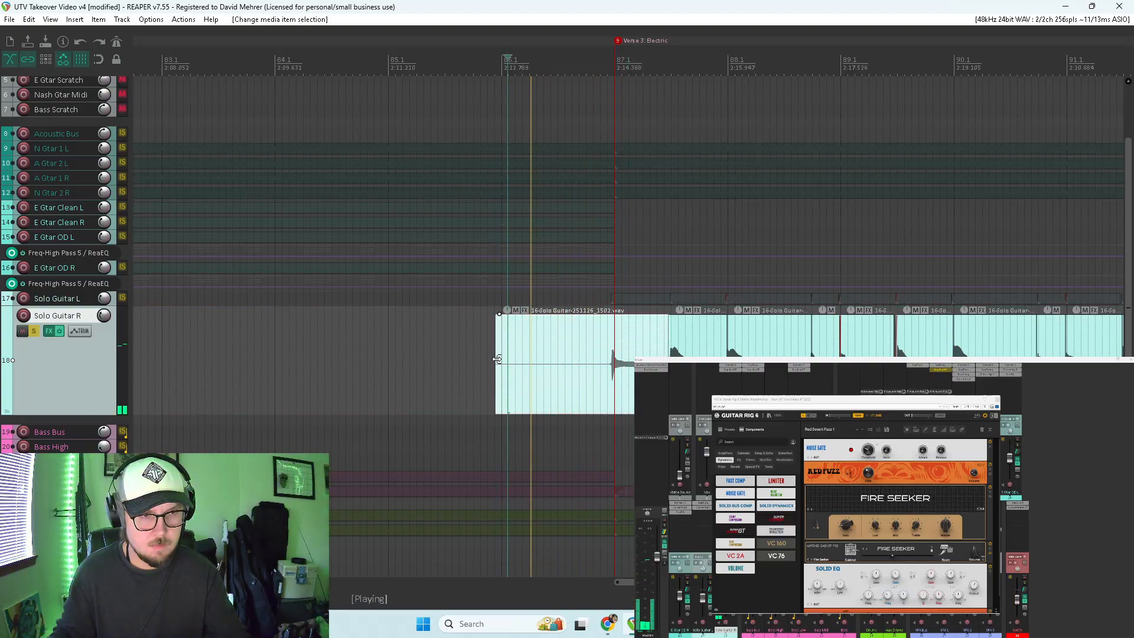
Step: Extend the same item's start to about bar 85 and play the guitar from there
left_click_drag(496, 355, 390, 383)
key("space")
left_click(395, 355)
key("space")
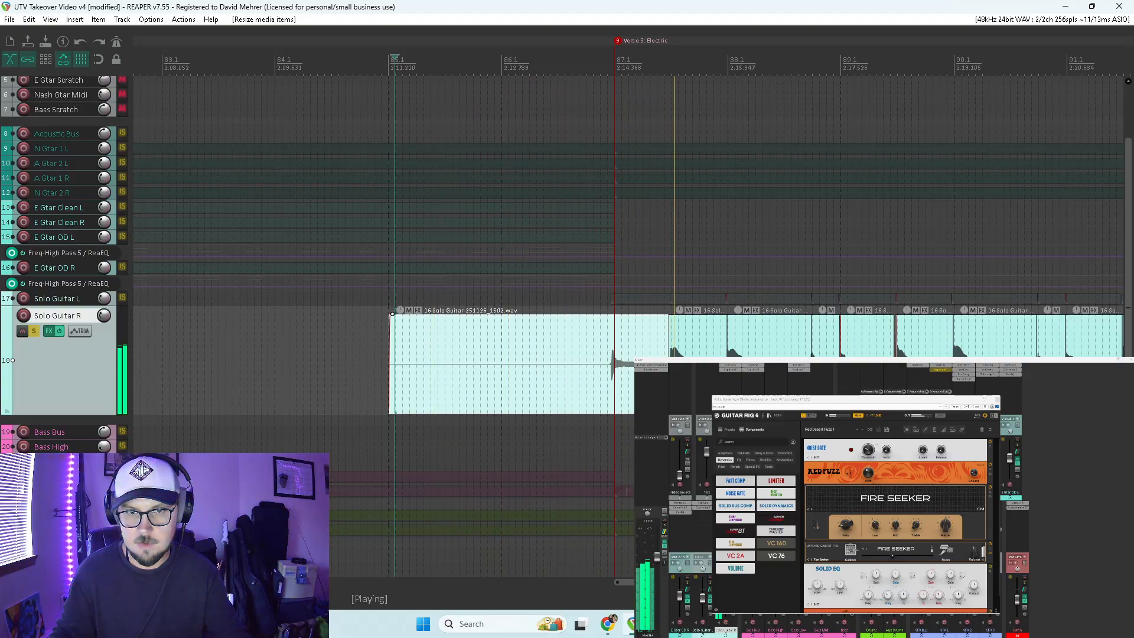
Step: Trim the first Solo Guitar R item's start back to the Verse 3 marker and stop playback
left_click_drag(390, 378, 611, 377)
scroll(611, 377, "down", 2)
scroll(611, 377, "down", 8)
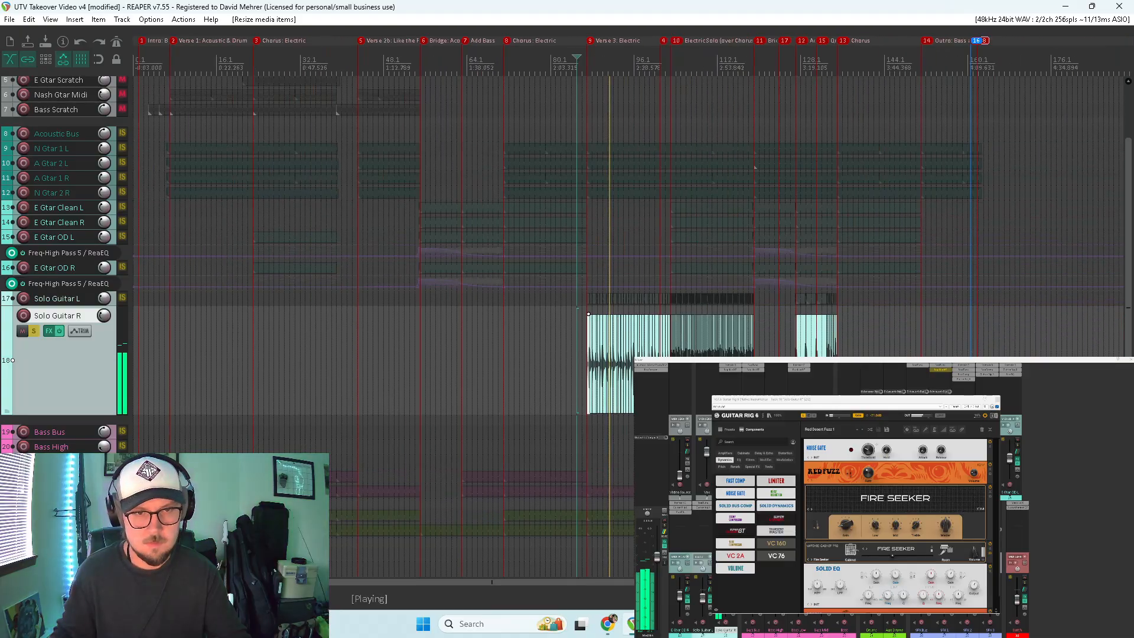
scroll(610, 378, "up", 2)
key("space")
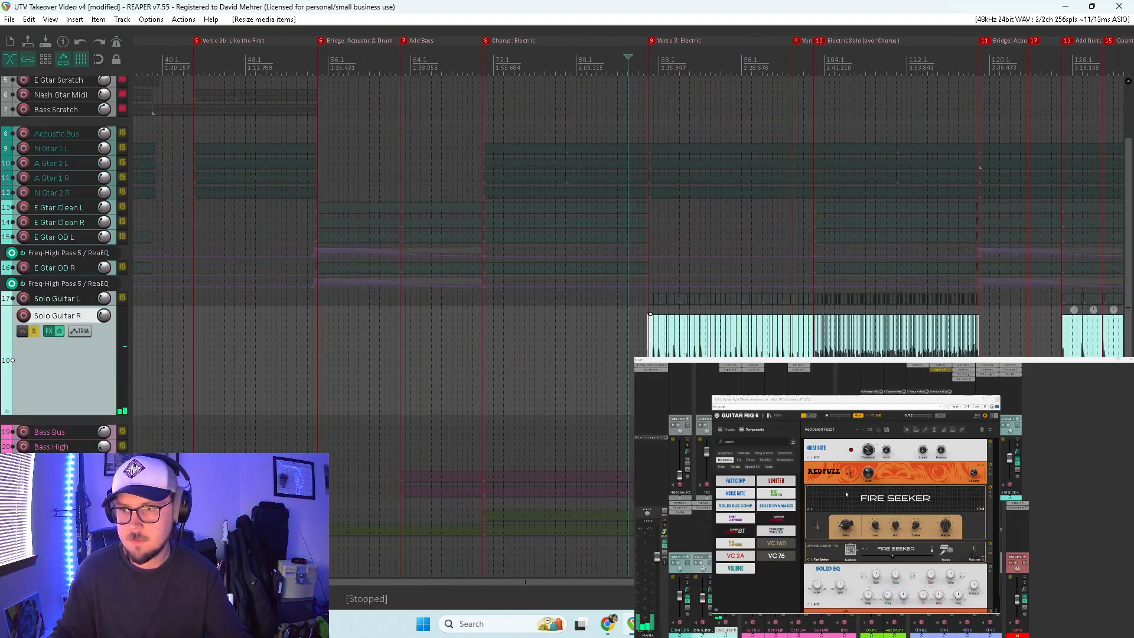
Step: Examine the Guitar Rig 6 rack components from the Noise Gate down to the Studio Reverb
scroll(835, 480, "down", 1)
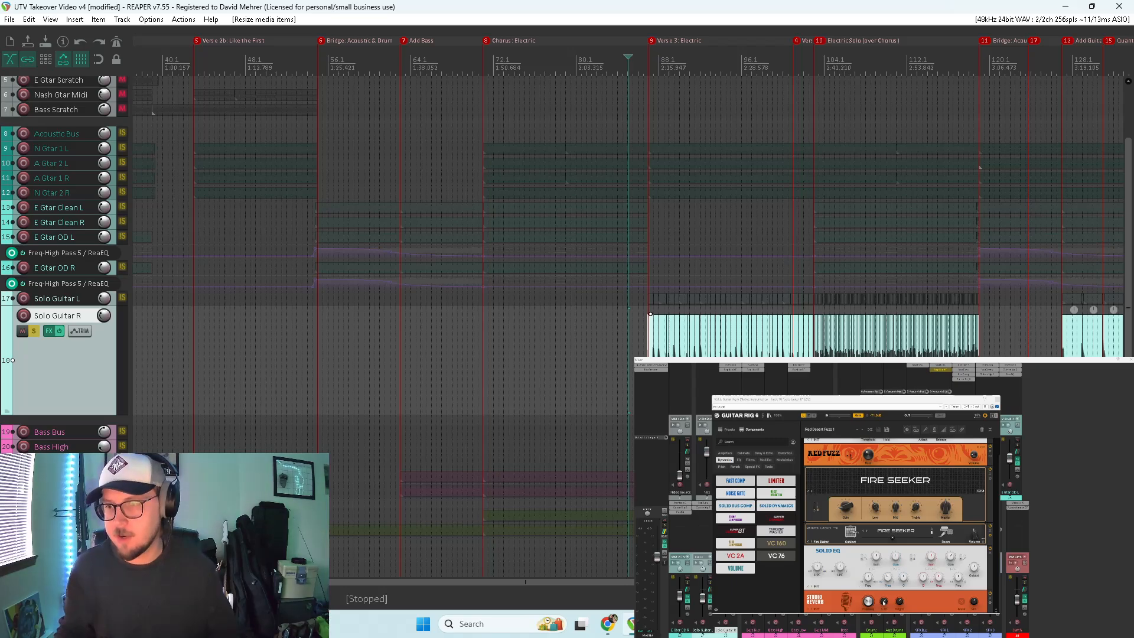
scroll(906, 589, "up", 2)
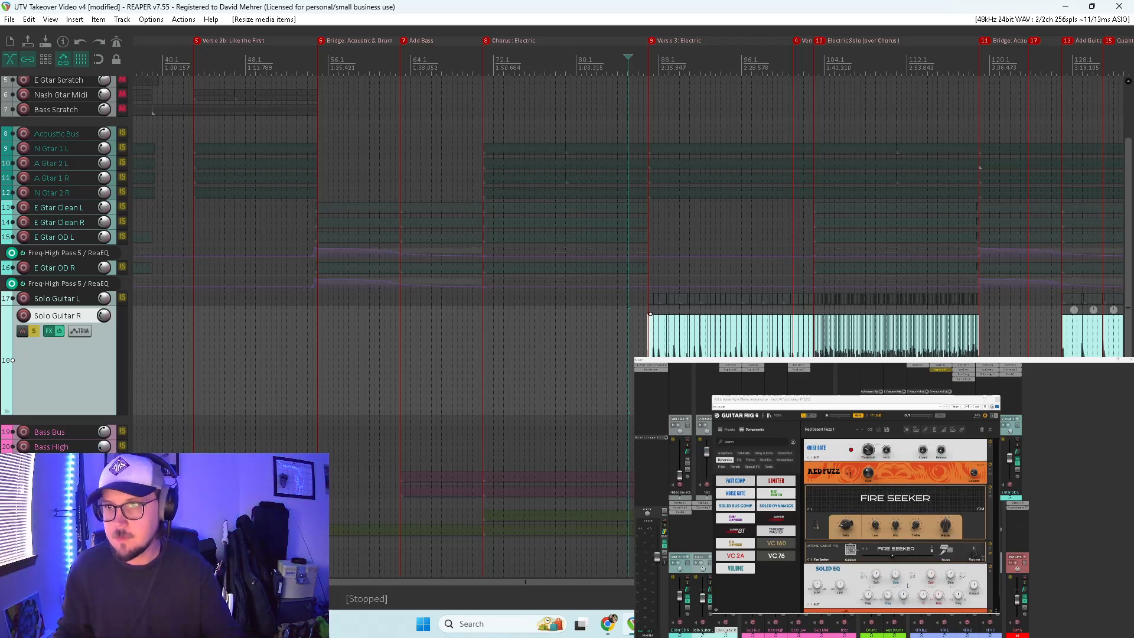
scroll(881, 576, "down", 2)
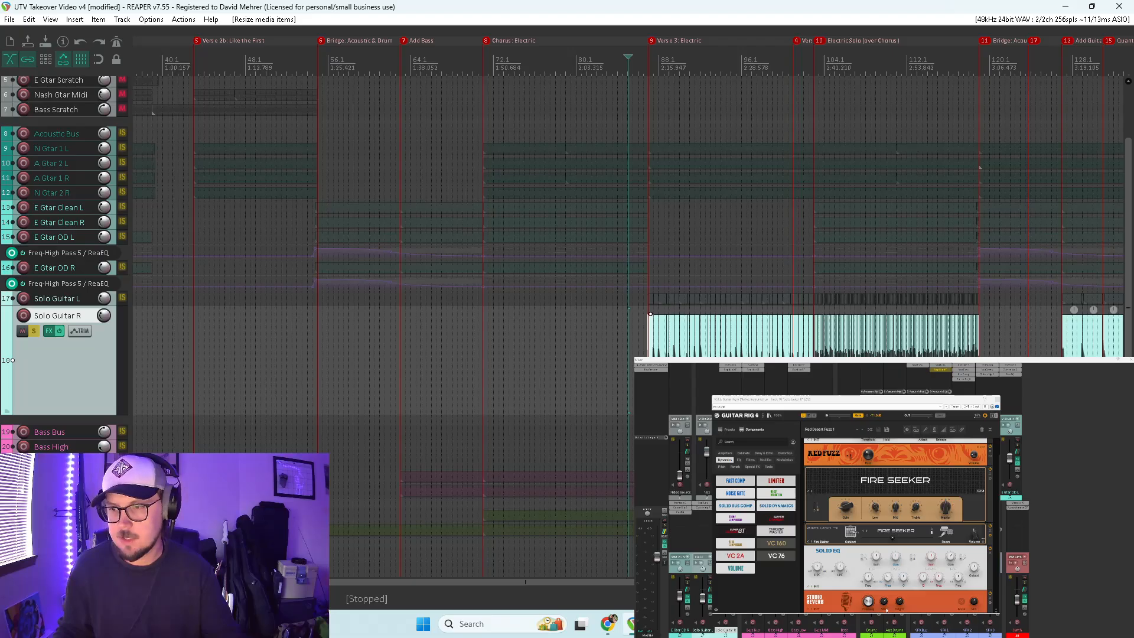
scroll(895, 567, "up", 2)
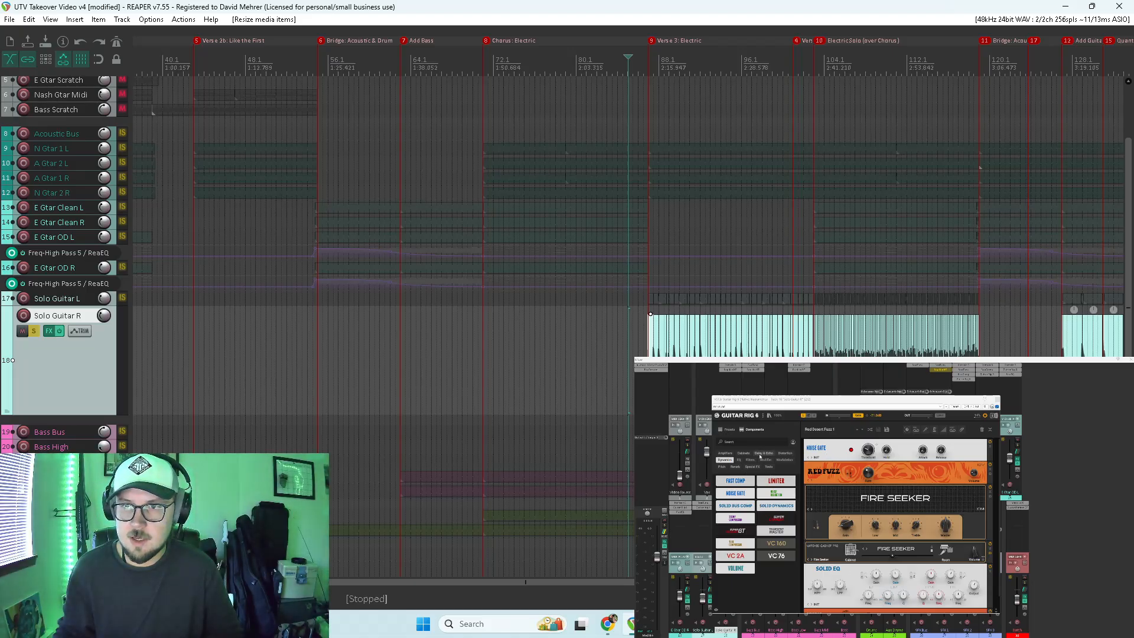
Step: Insert a Tape Echo between the Noise Gate and Red Fuzz, load one of its presets and start playback
left_click(761, 456)
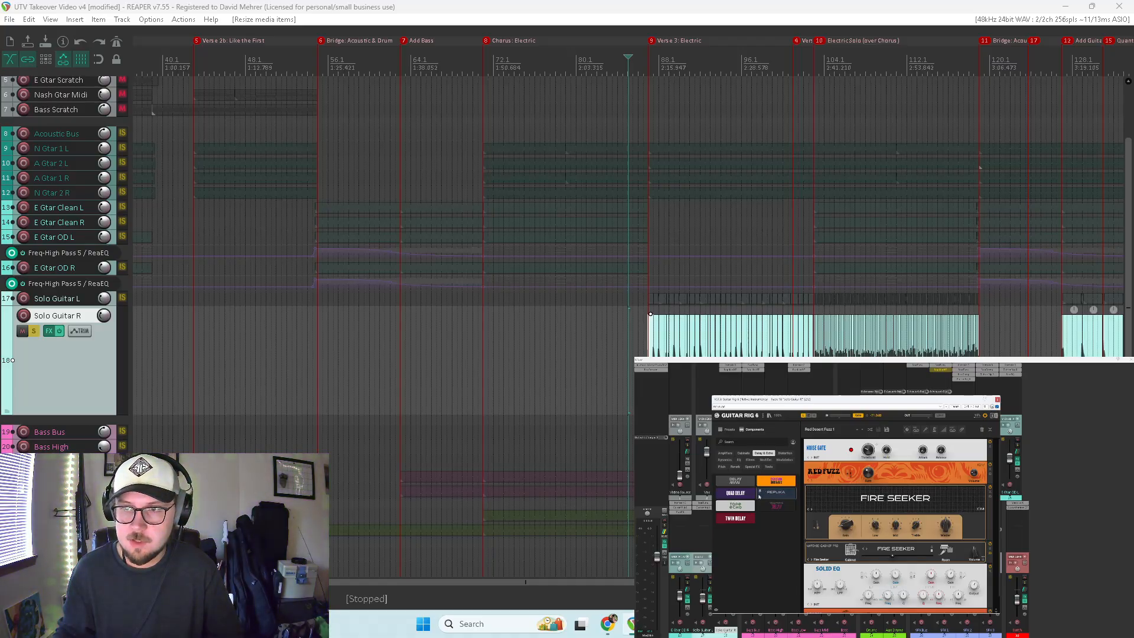
left_click_drag(736, 506, 825, 464)
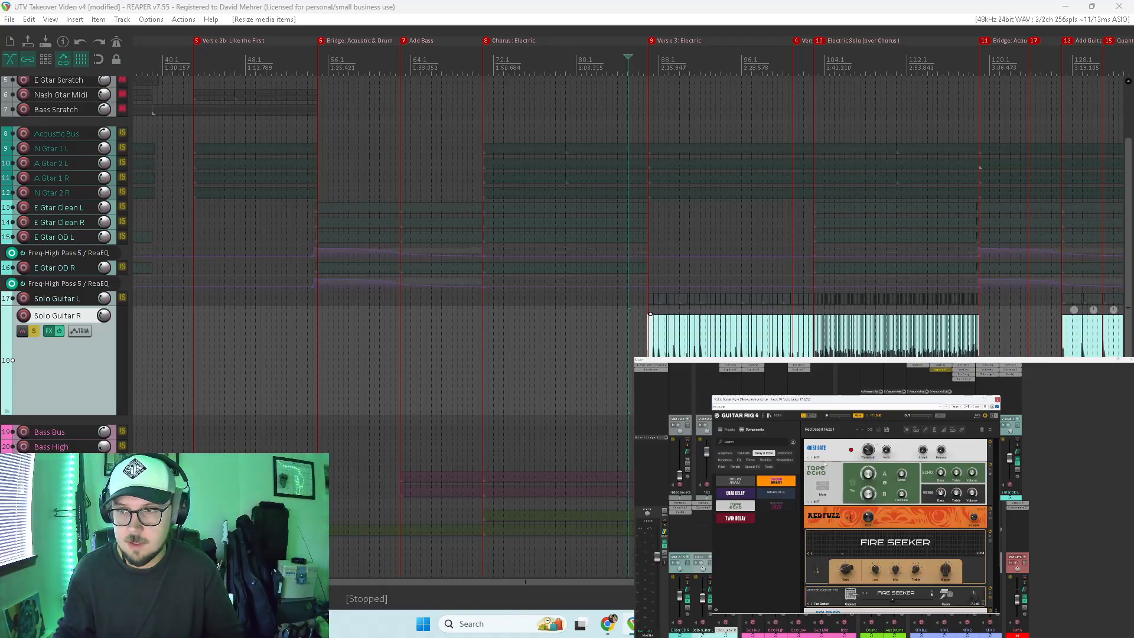
left_click(818, 503)
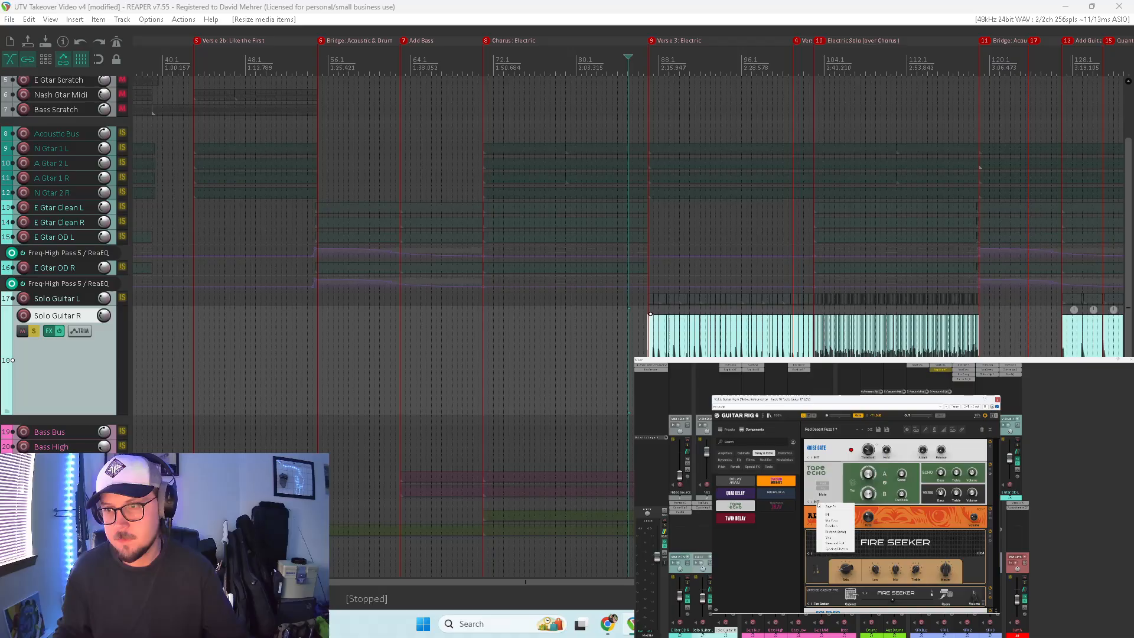
left_click(843, 526)
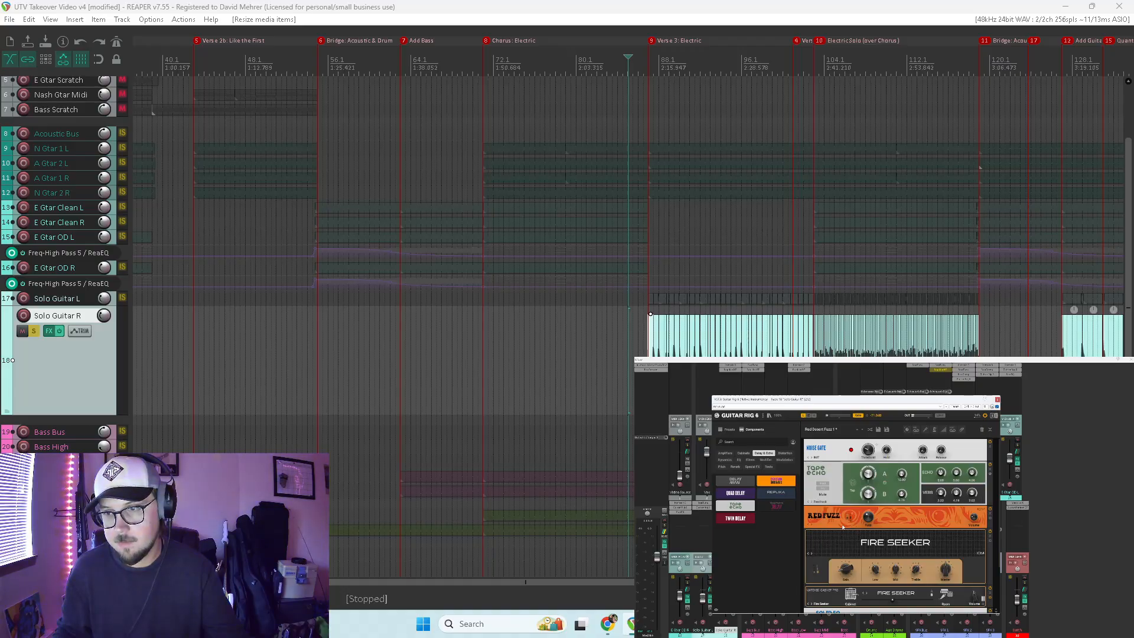
key("space")
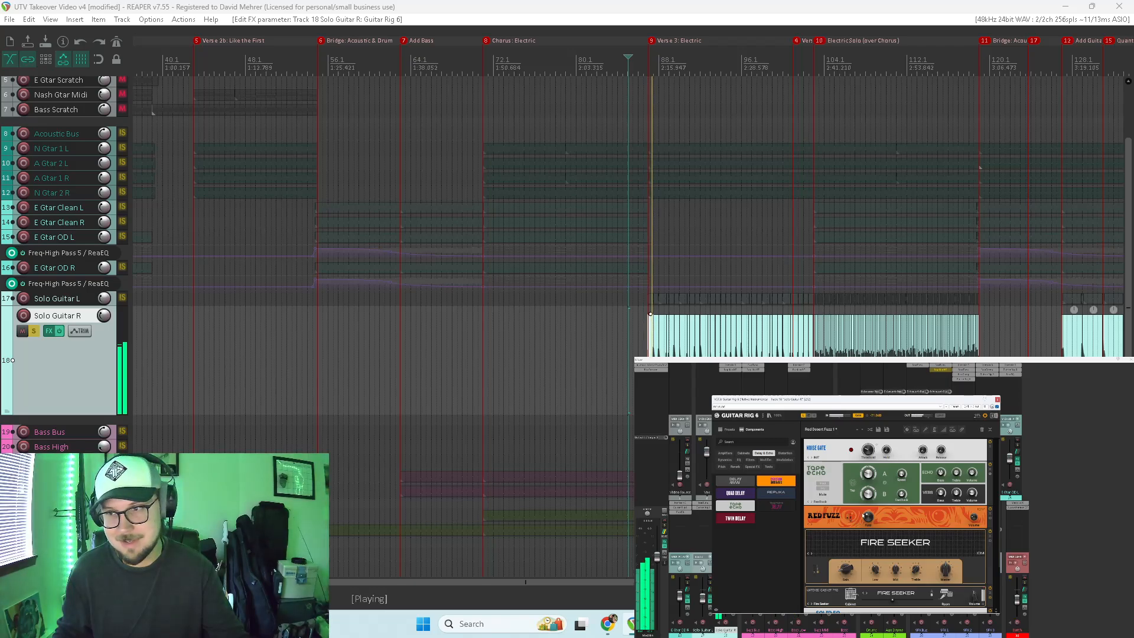
Step: Audition another Tape Echo preset on the soloed guitar, stop playback and remove the Tape Echo from the rack
left_click(823, 504)
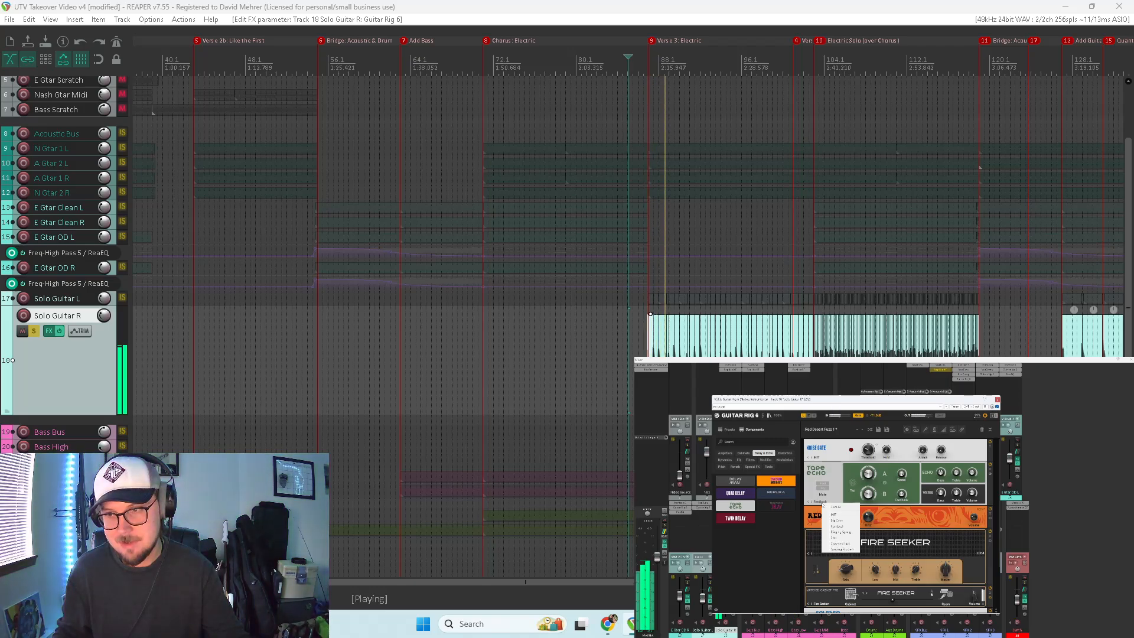
left_click(836, 538)
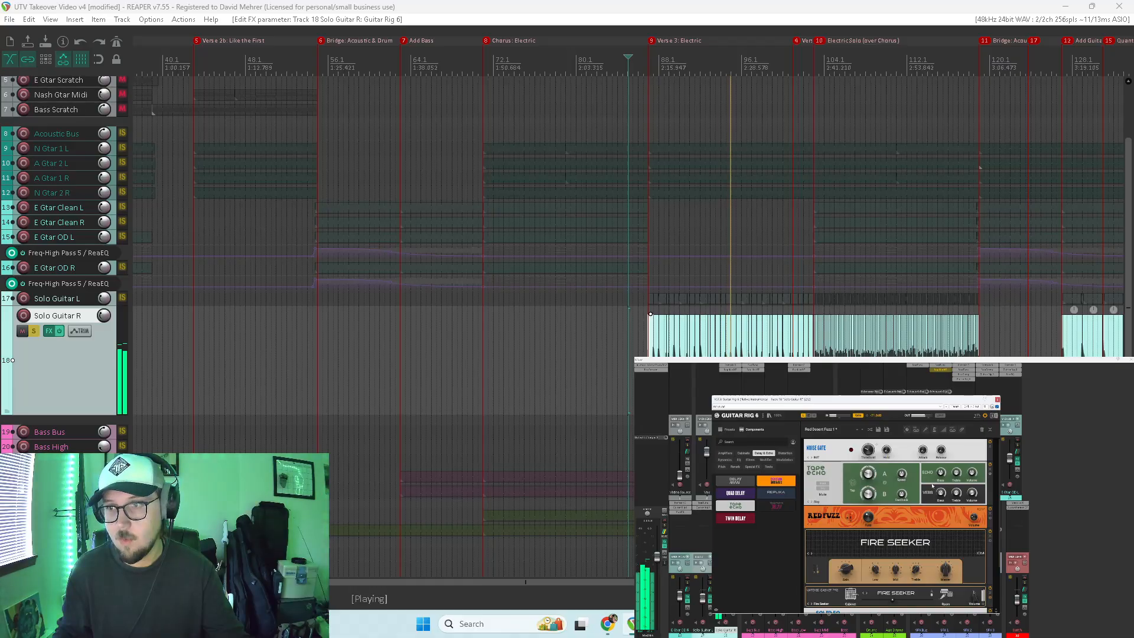
key("space")
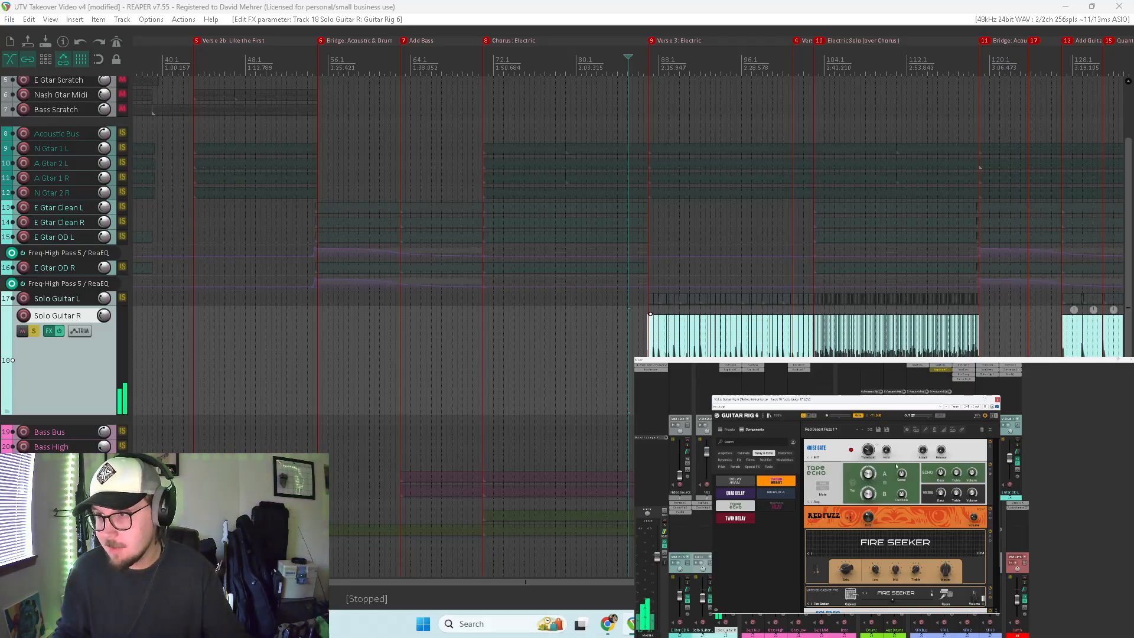
key("Delete")
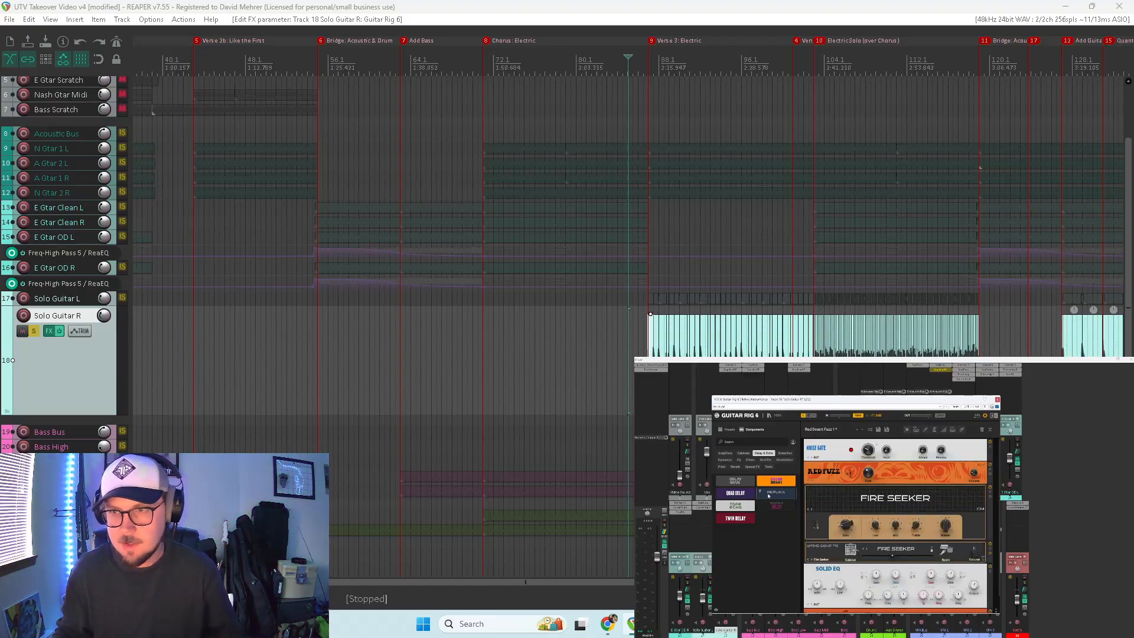
Step: Insert a Replika delay between Red Fuzz and the Fire Seeker amp and load its Wide Slap Back preset
left_click_drag(814, 488, 812, 486)
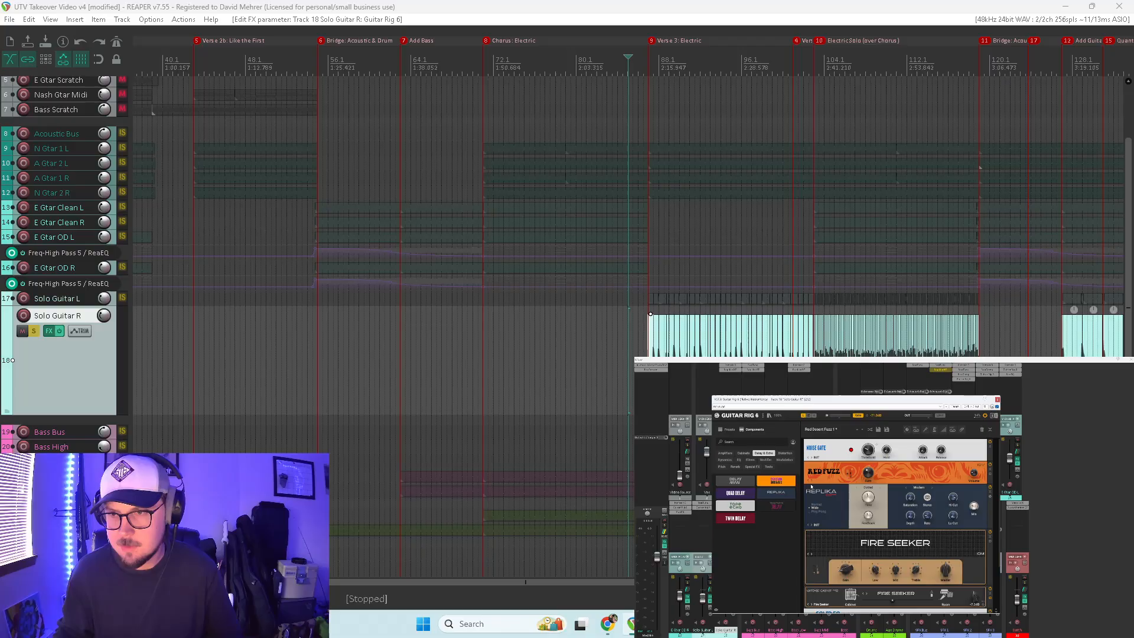
left_click(816, 527)
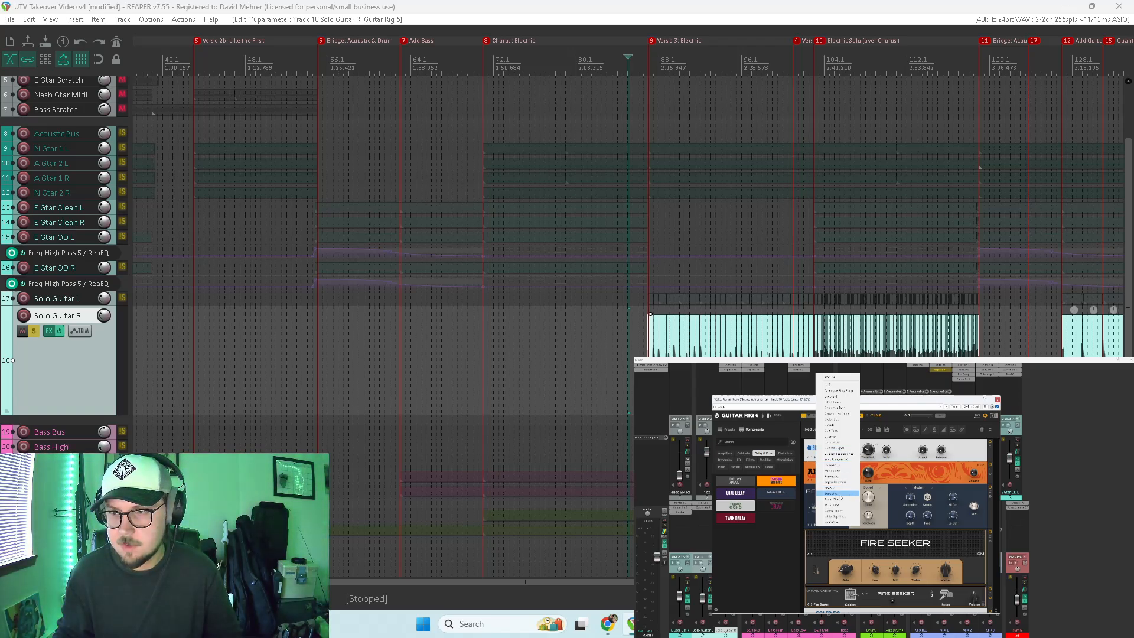
left_click(839, 517)
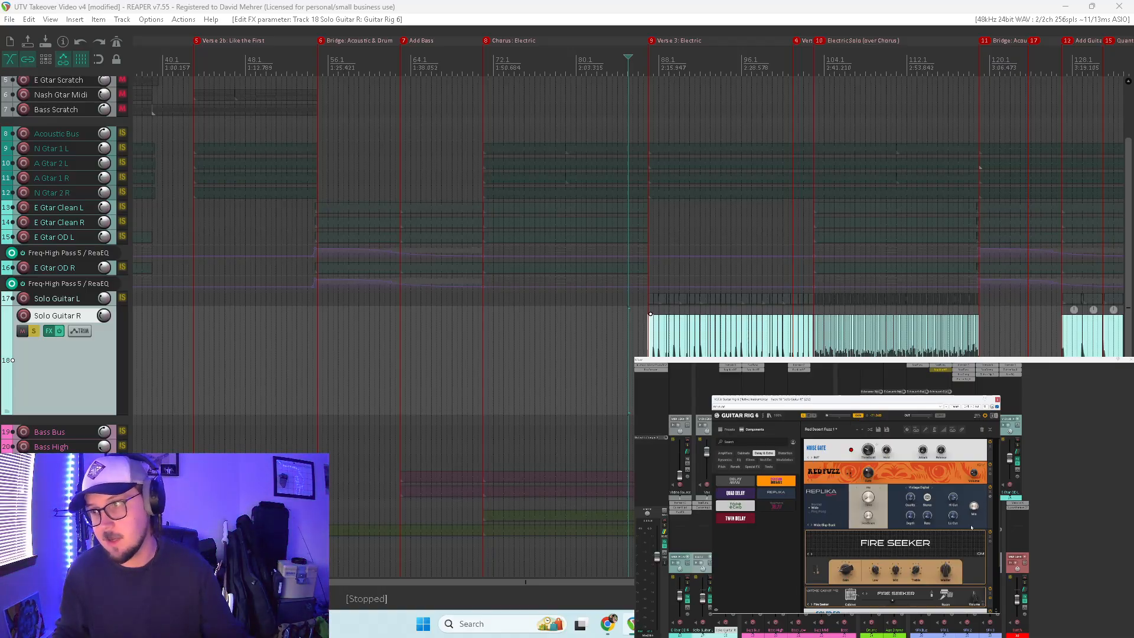
Step: Play the soloed guitar from Verse 3 and adjust Replika's Mix amount by ear
key("space")
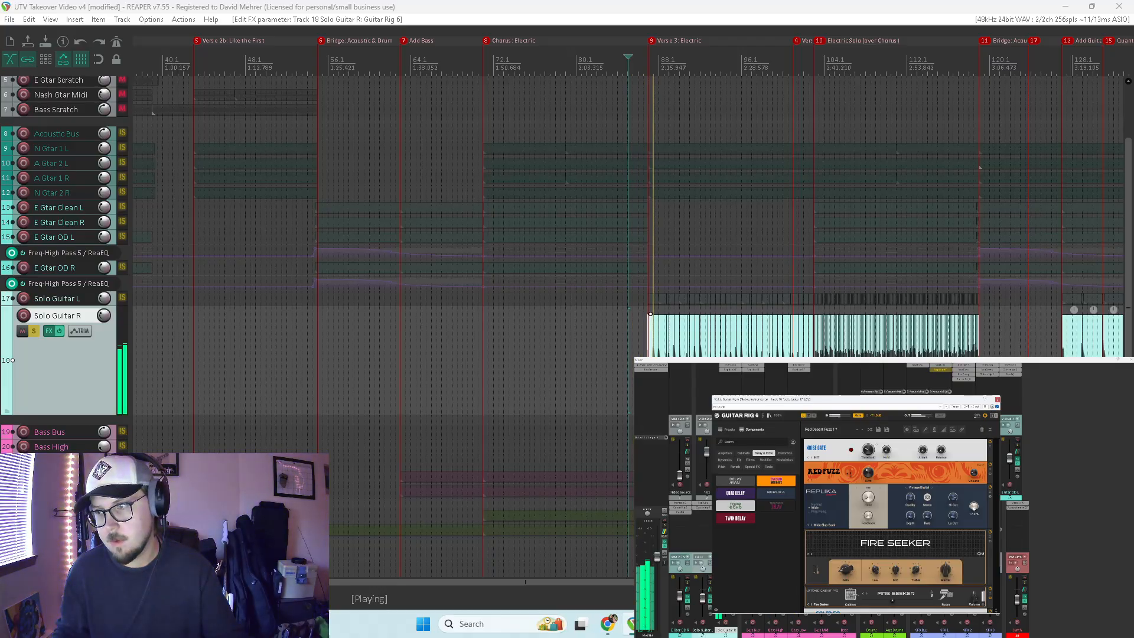
left_click_drag(974, 507, 974, 472)
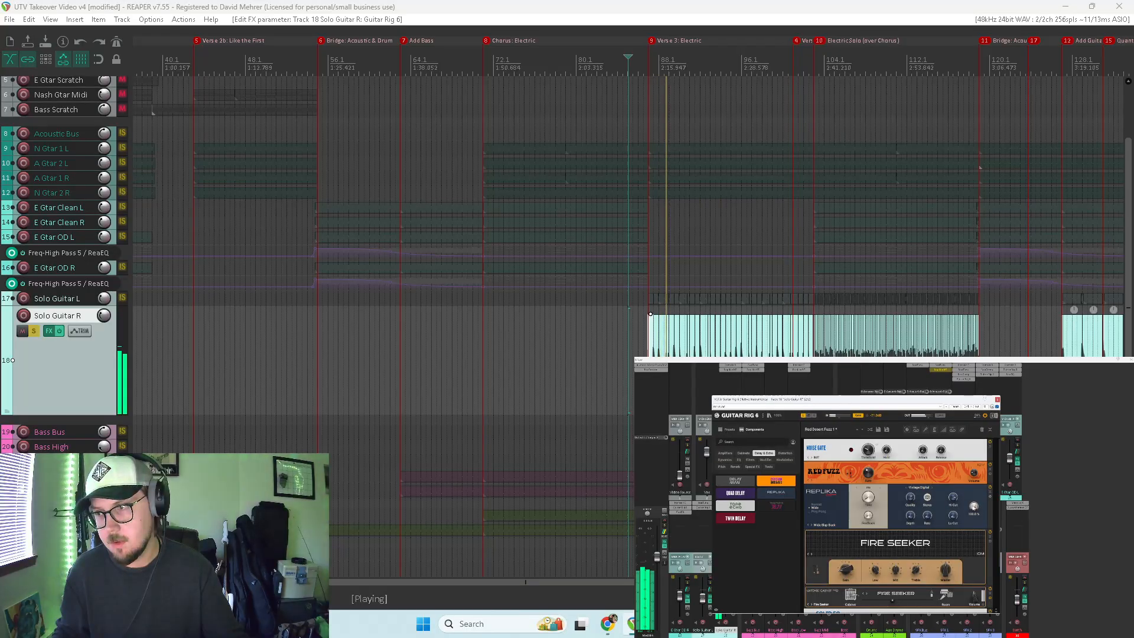
mouse_move(974, 507)
left_mouse_down()
mouse_move(974, 545)
mouse_move(974, 488)
left_mouse_up()
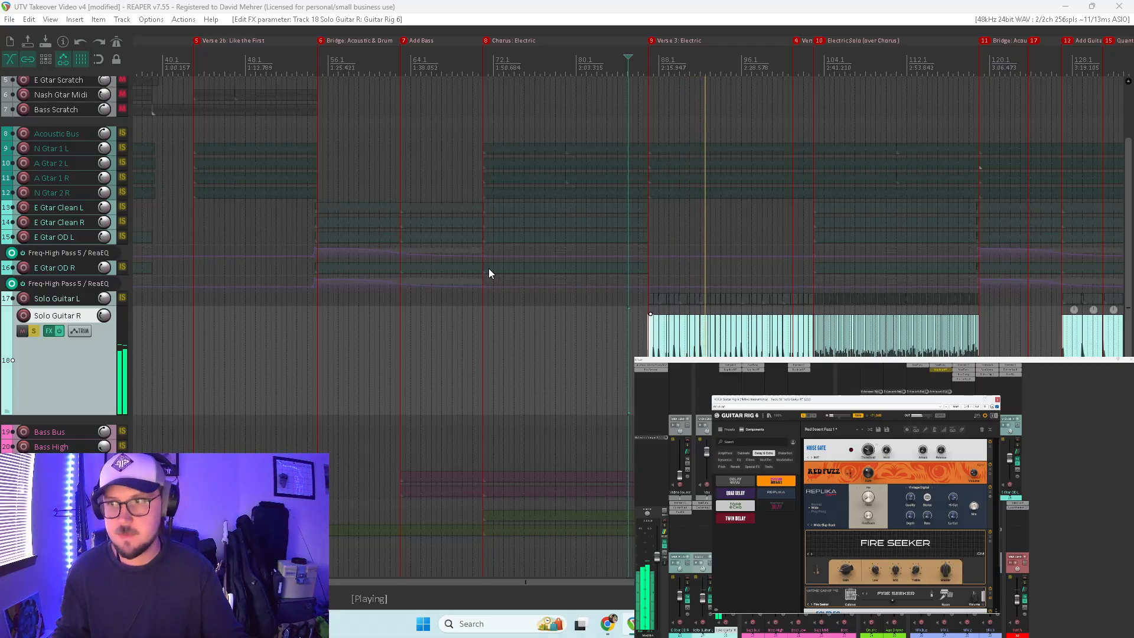
Step: Unsolo Solo Guitar R and fine-tune Replika's Mix against the full arrangement, playing from the Electric Solo section
left_click(35, 331)
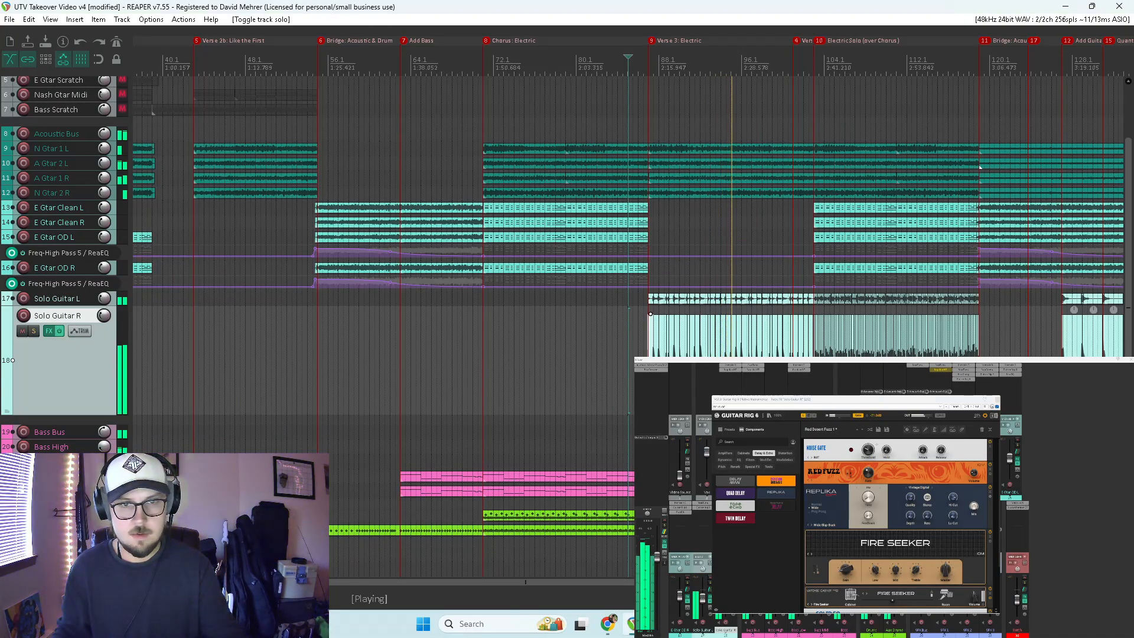
left_click(821, 447)
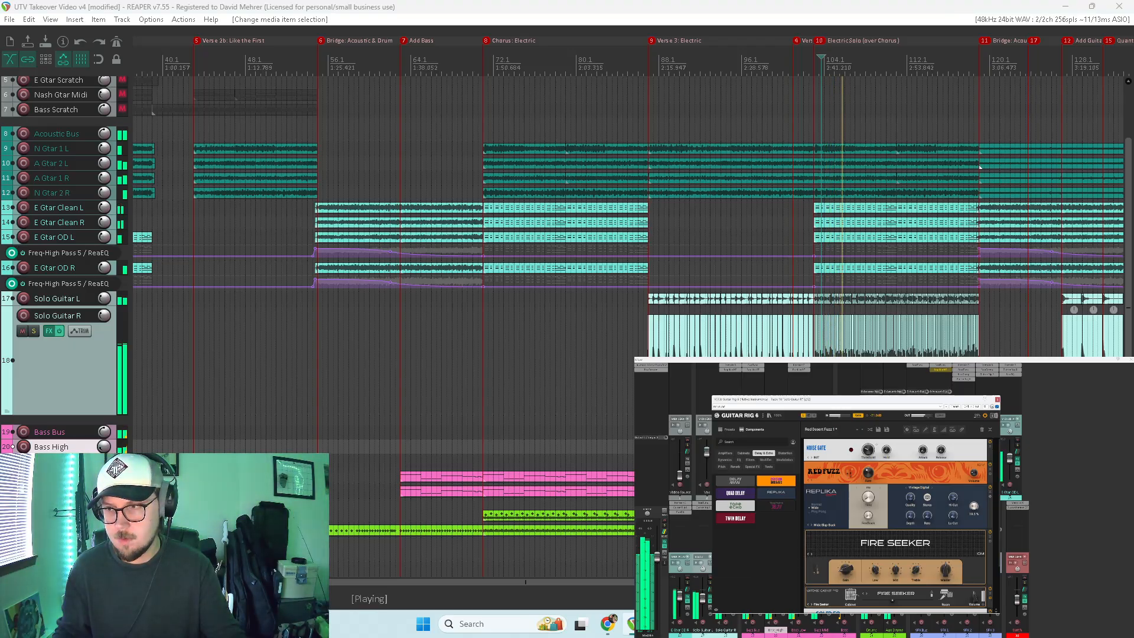
left_click_drag(974, 506, 974, 498)
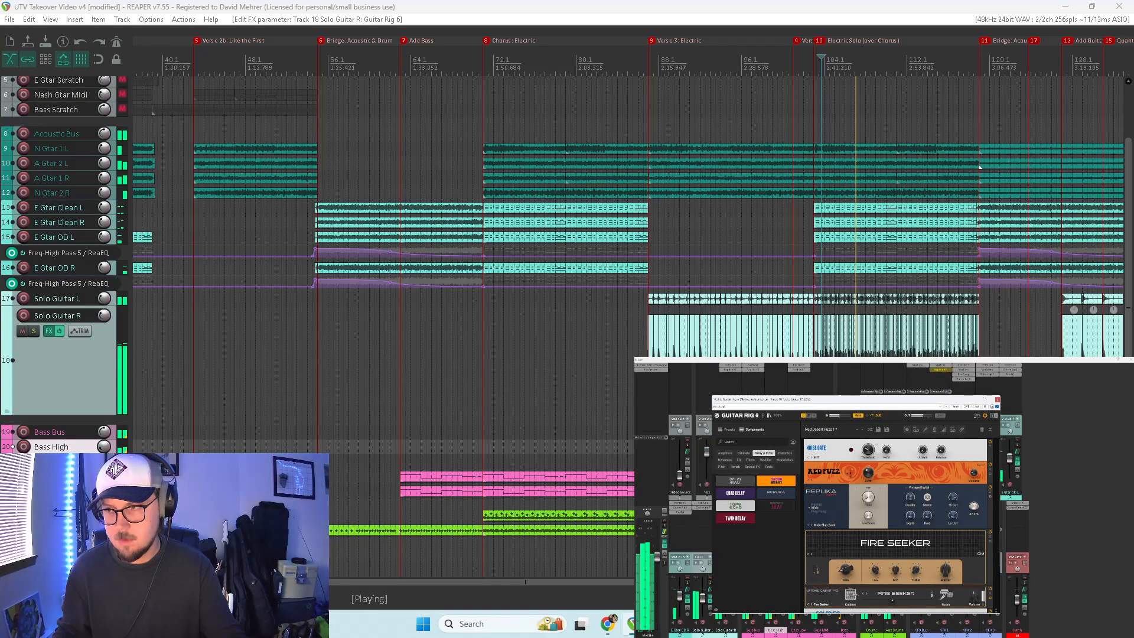
key("space")
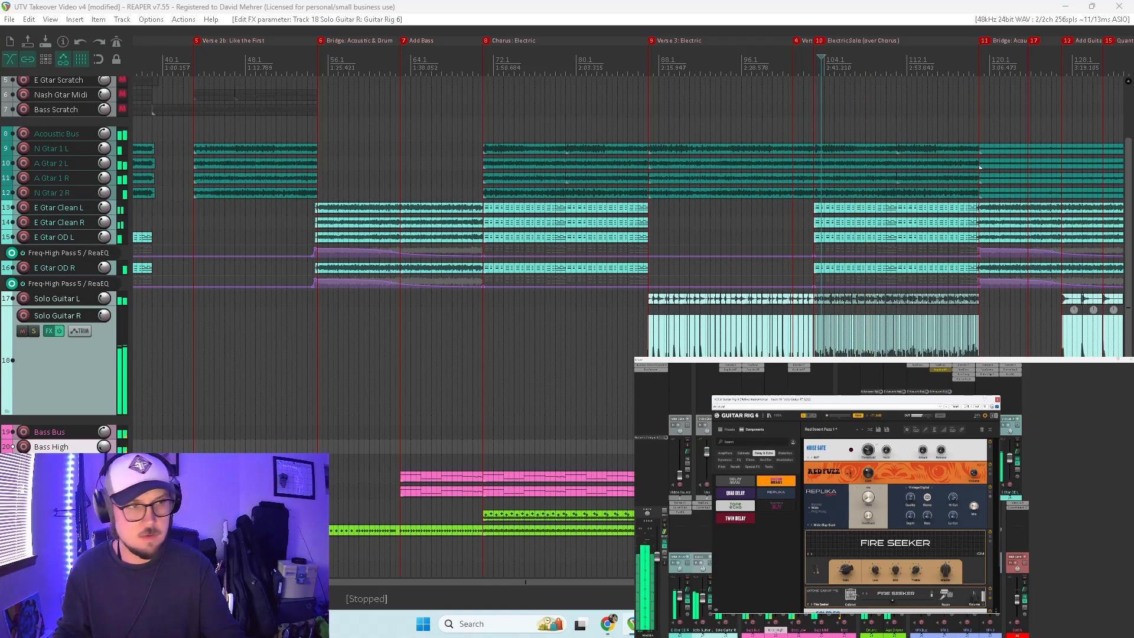
Step: Enlarge the Solo Guitar L track, mute it and play the Electric Solo section with the right solo guitar only
left_click(52, 301)
left_click_drag(52, 306, 52, 339)
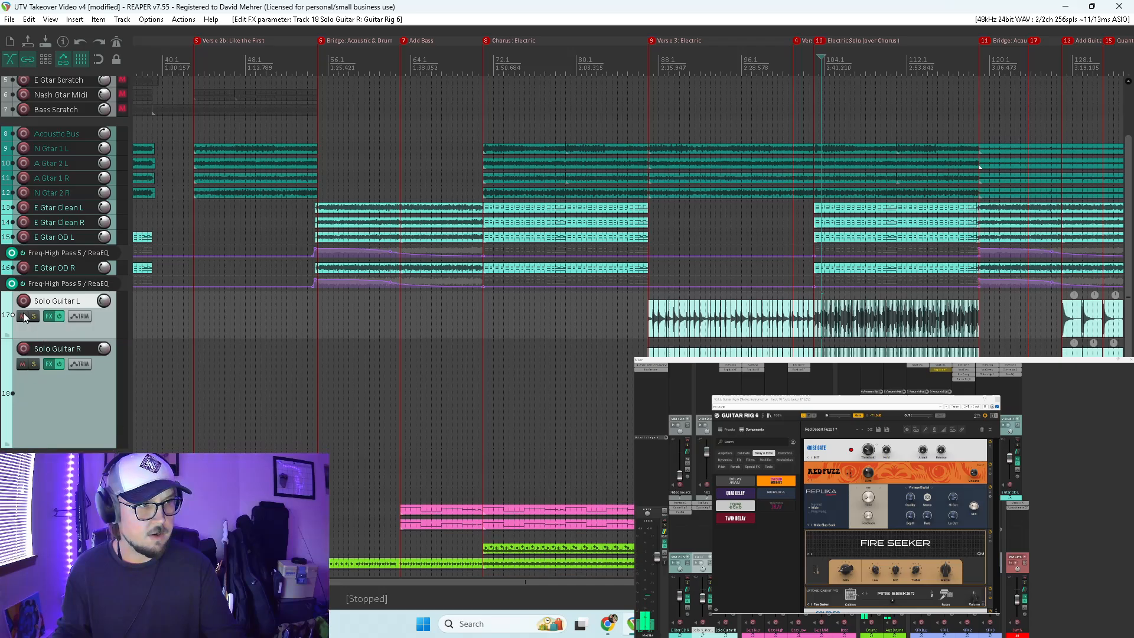
left_click(22, 317)
key("space")
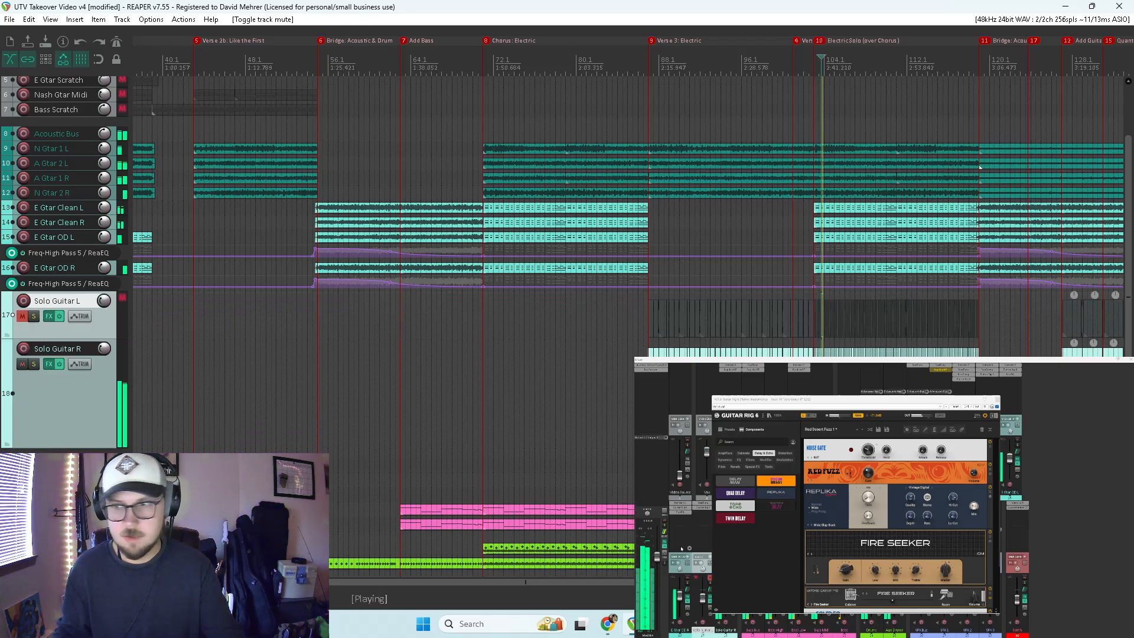
Step: Toggle Replika during playback to compare the solo tone, review the rack down to the Studio Reverb and stop playback
left_click(990, 487)
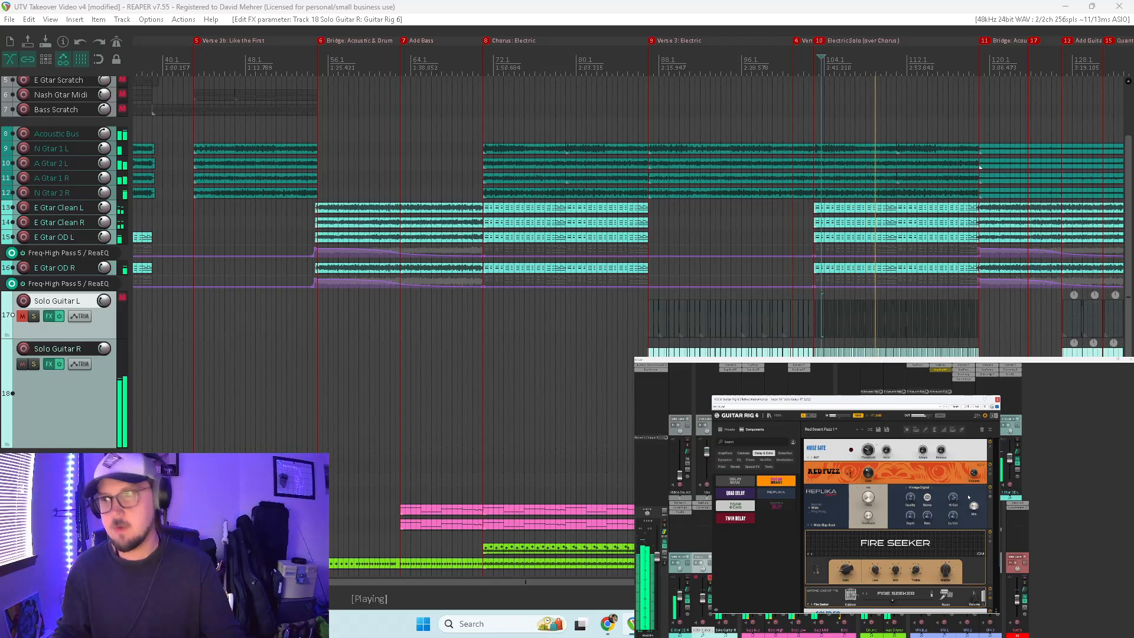
scroll(944, 509, "down", 2)
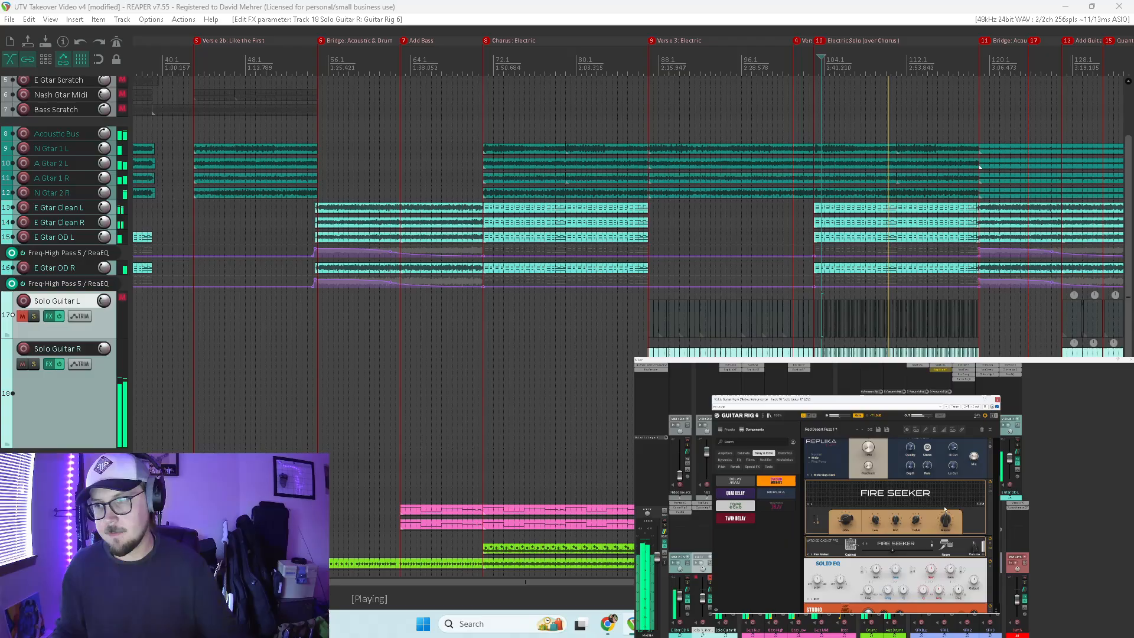
scroll(944, 510, "down", 1)
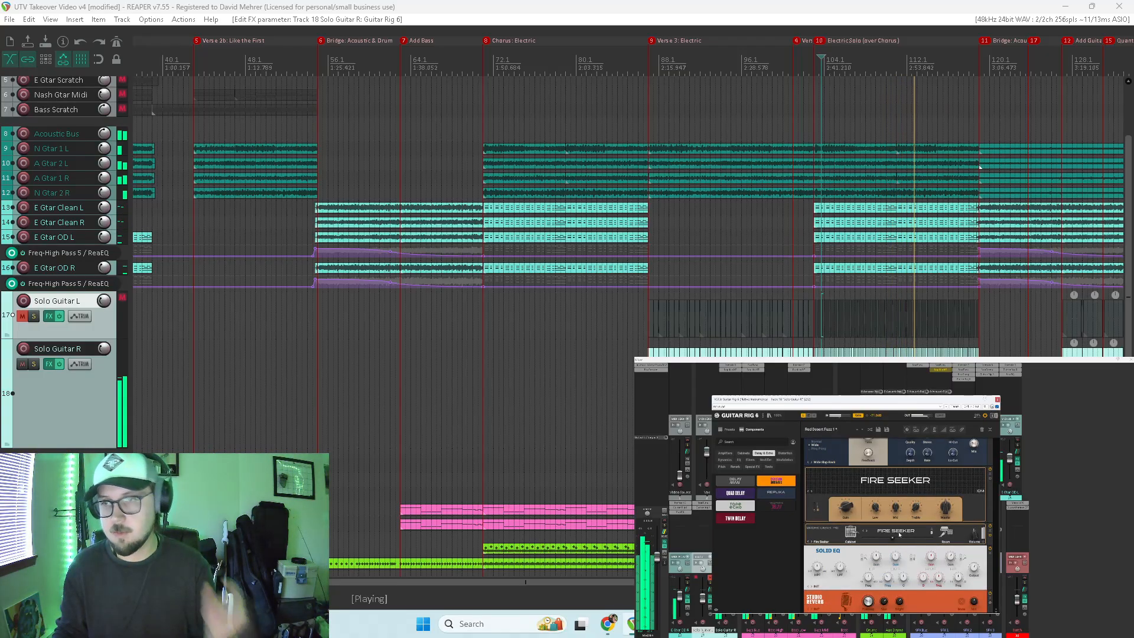
scroll(899, 535, "up", 3)
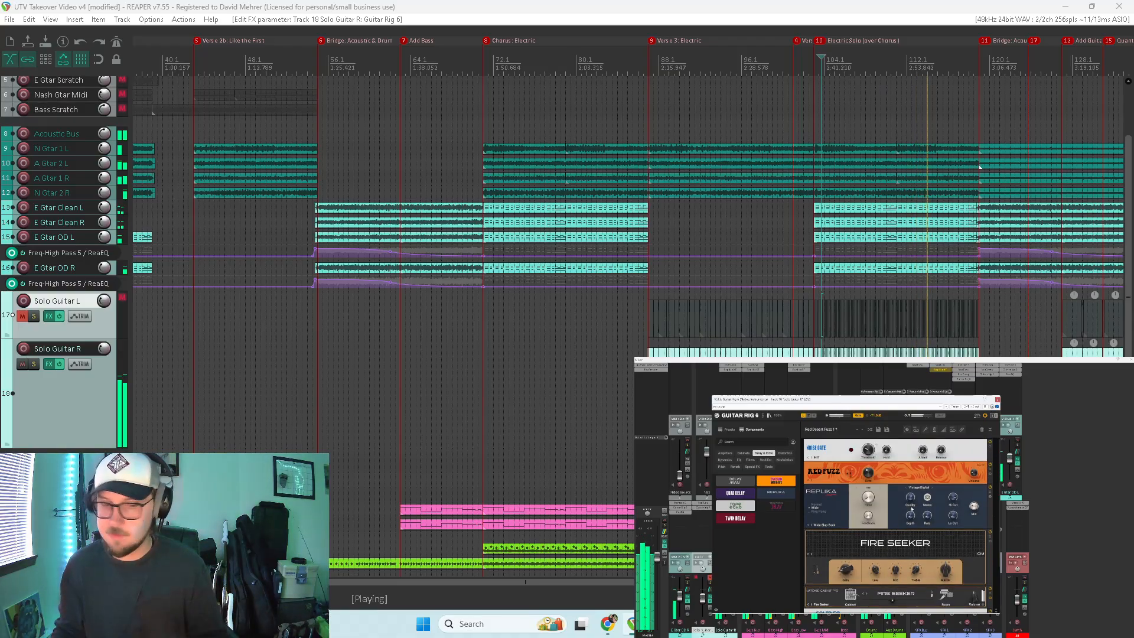
key("space")
Step: Insert a Control Room Pro between the Matched Cabinet Pro and the Solid EQ in the rack
scroll(898, 523, "down", 3)
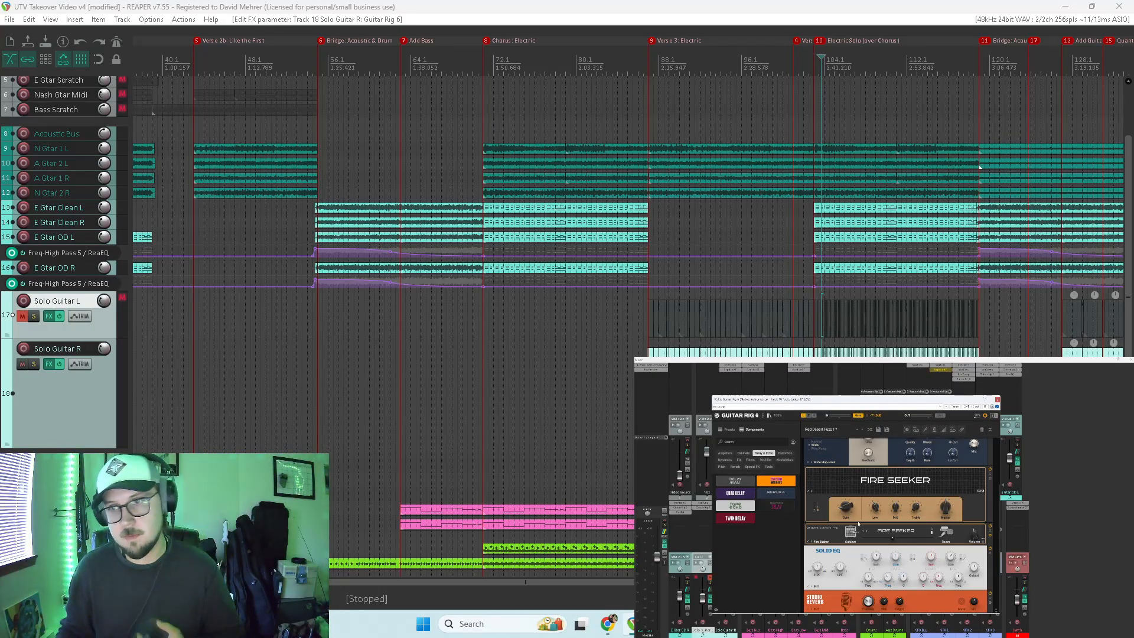
left_click(739, 453)
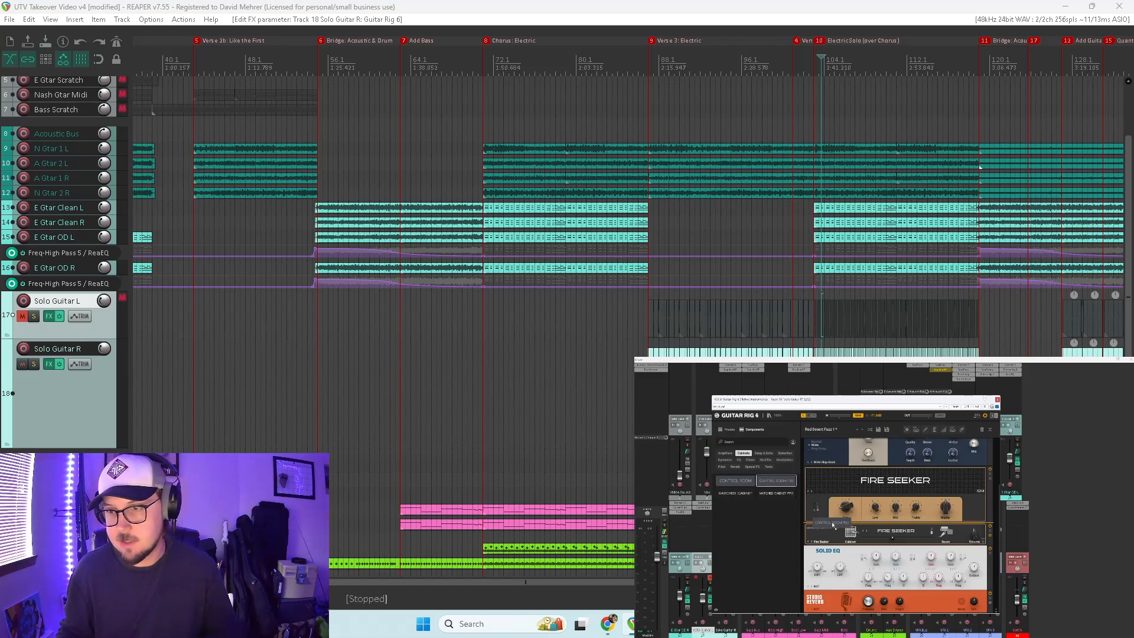
left_click_drag(833, 525, 954, 555)
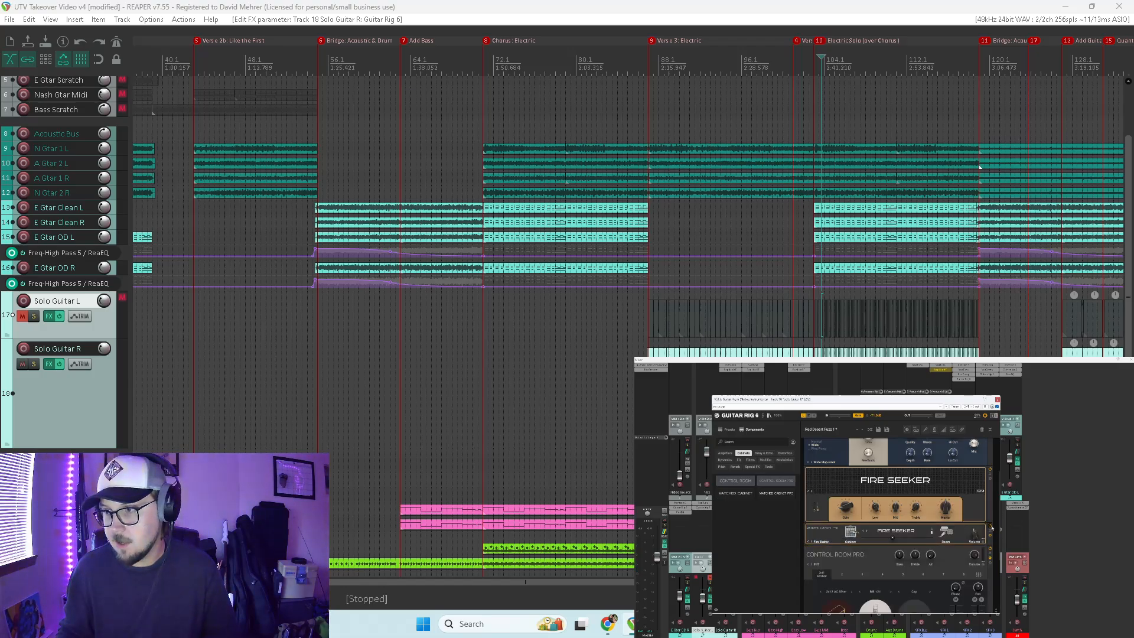
scroll(892, 560, "down", 2)
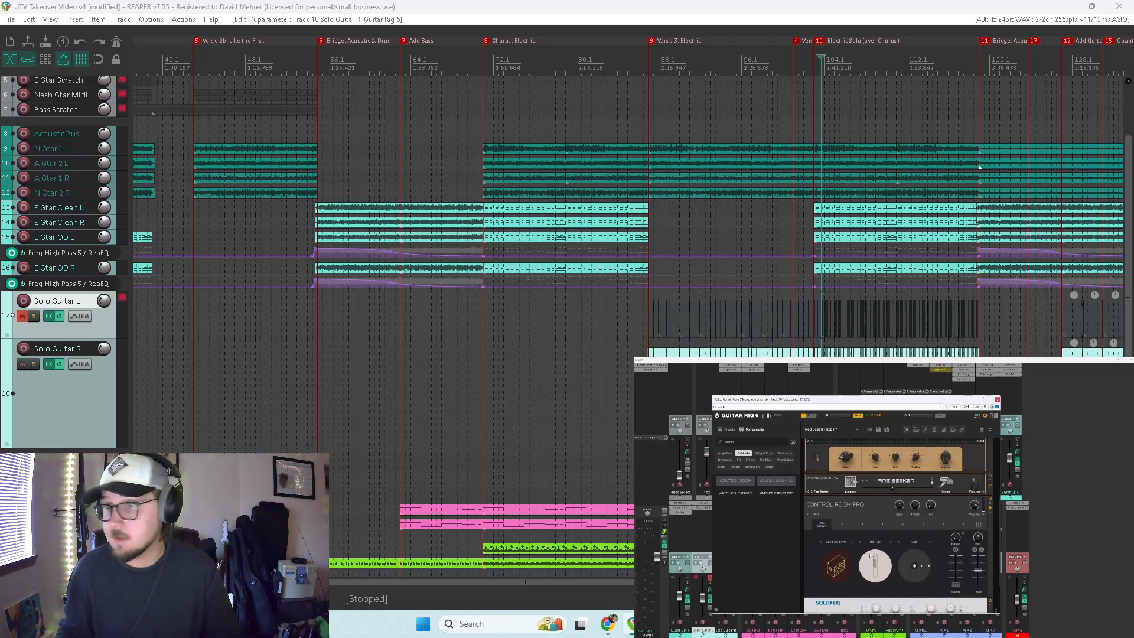
Step: Choose a different cabinet for Control Room Pro's first channel and switch its microphone model while playing the Electric Solo
left_click(843, 542)
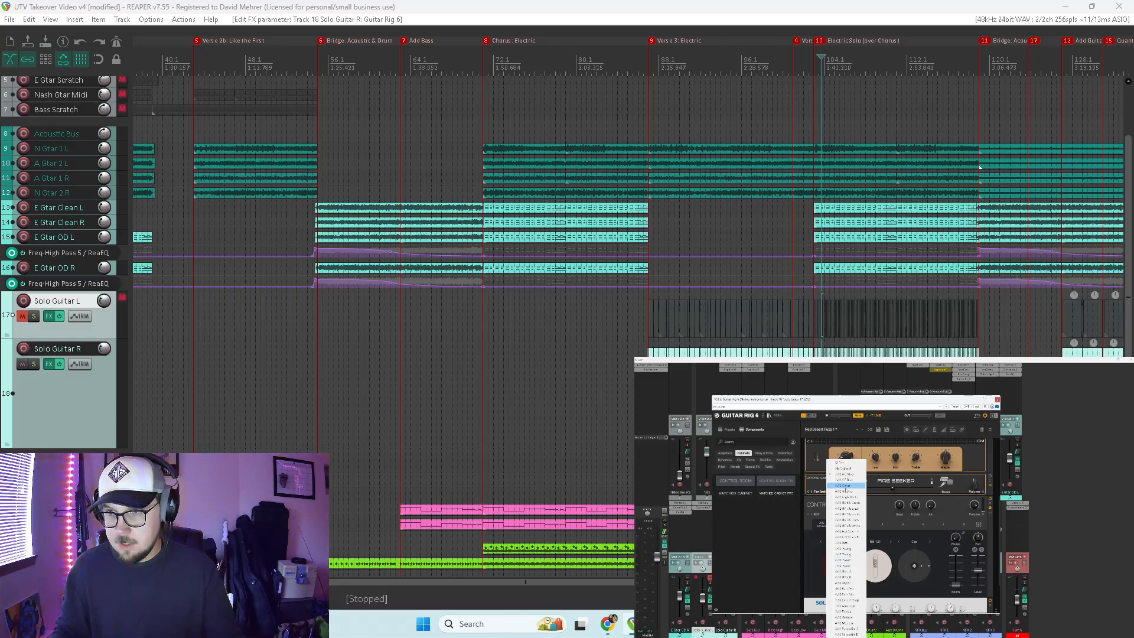
left_click(845, 487)
key("space")
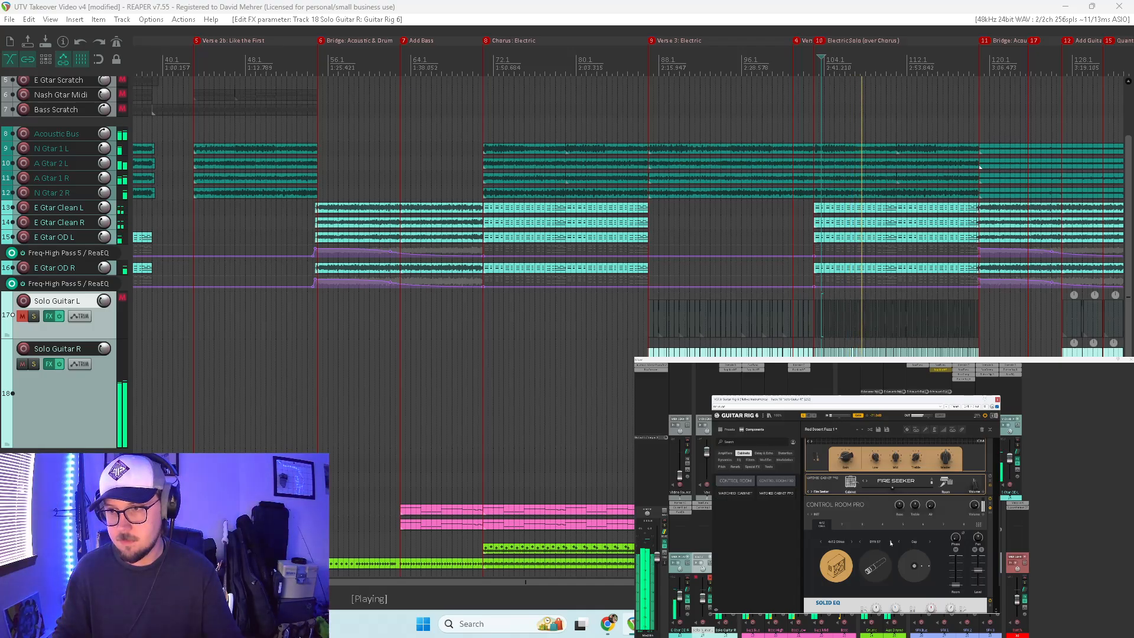
left_click(891, 543)
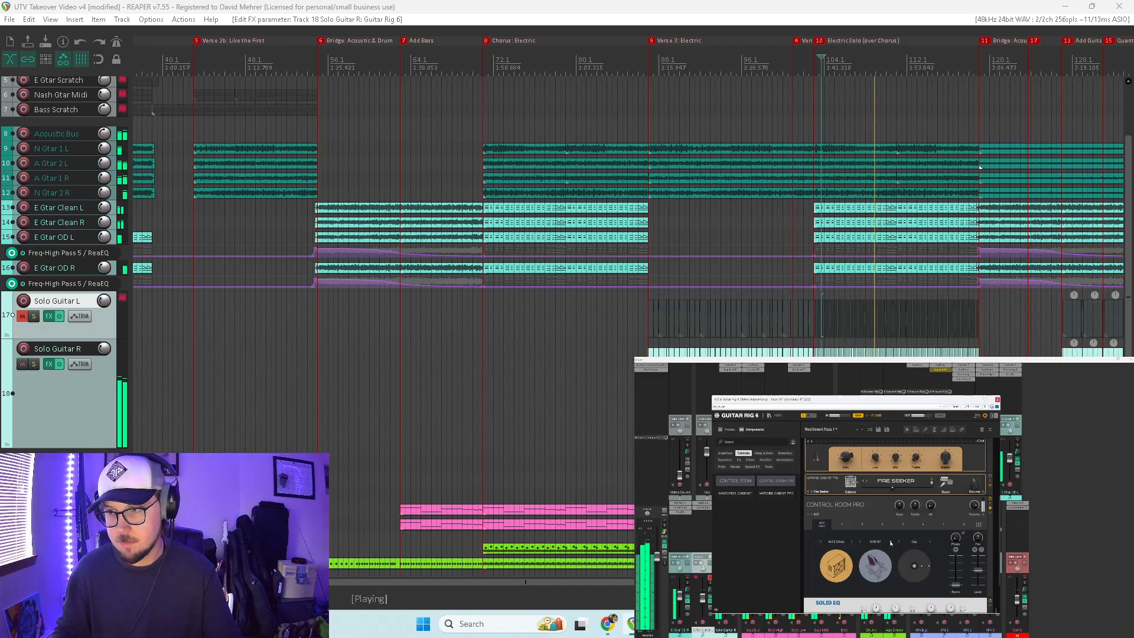
Step: Audition successive cabinets on Control Room Pro's first channel while the Electric Solo plays
left_click(851, 543)
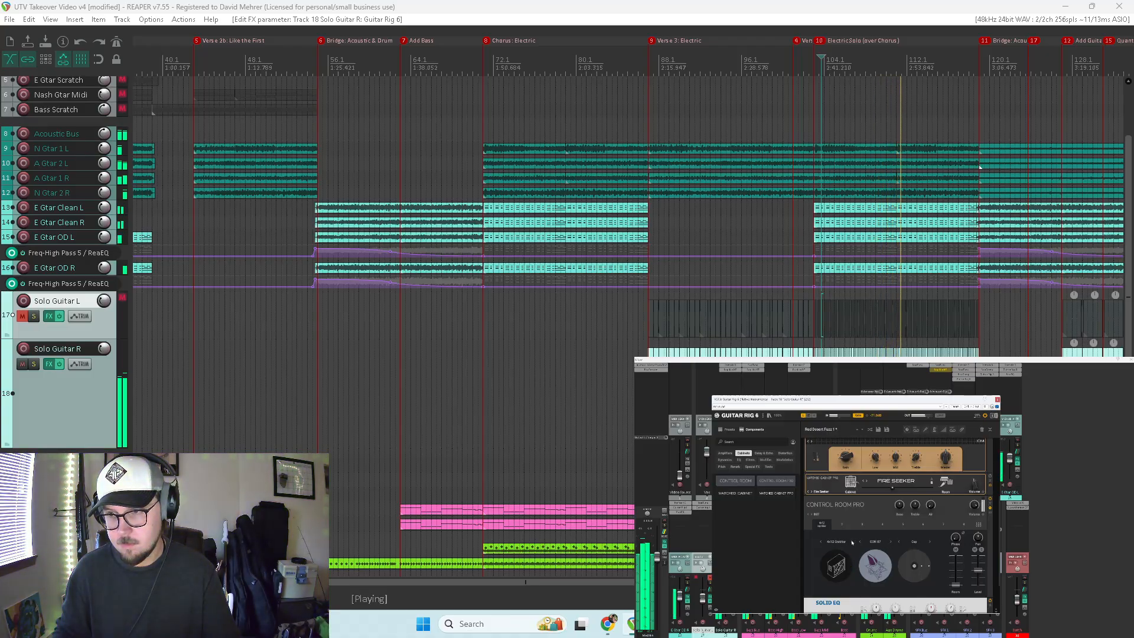
left_click(852, 542)
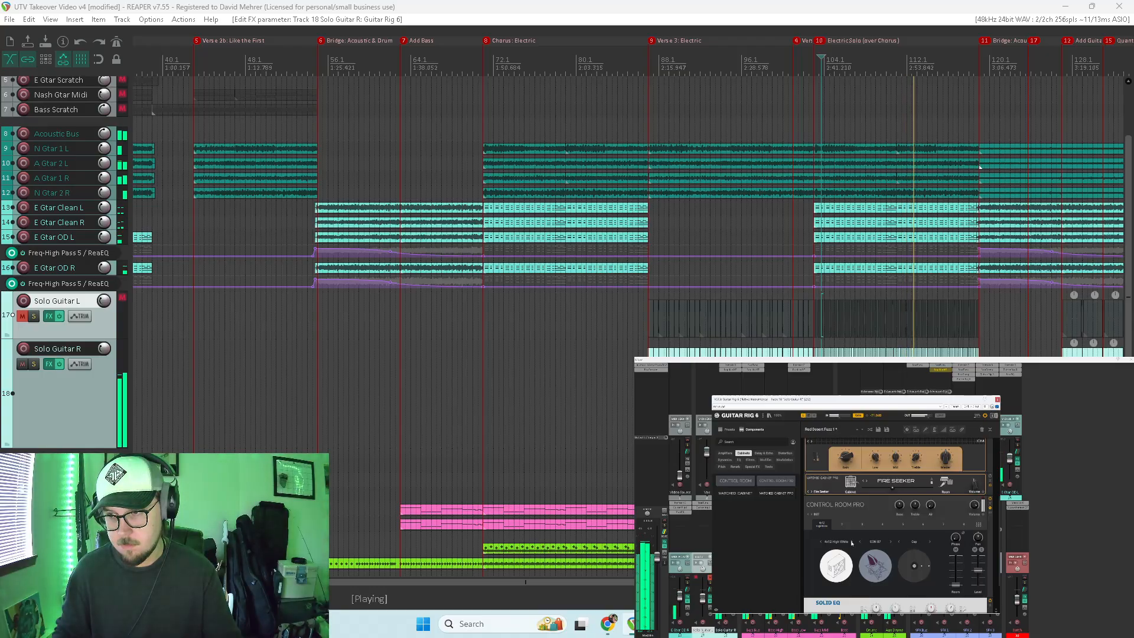
left_click(852, 542)
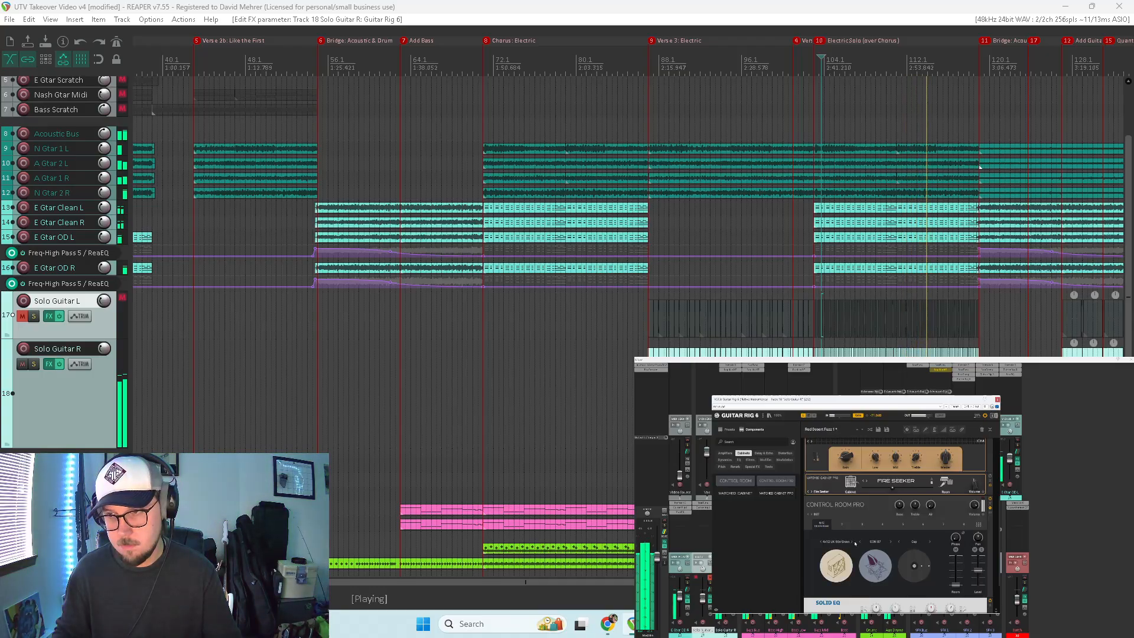
left_click(852, 542)
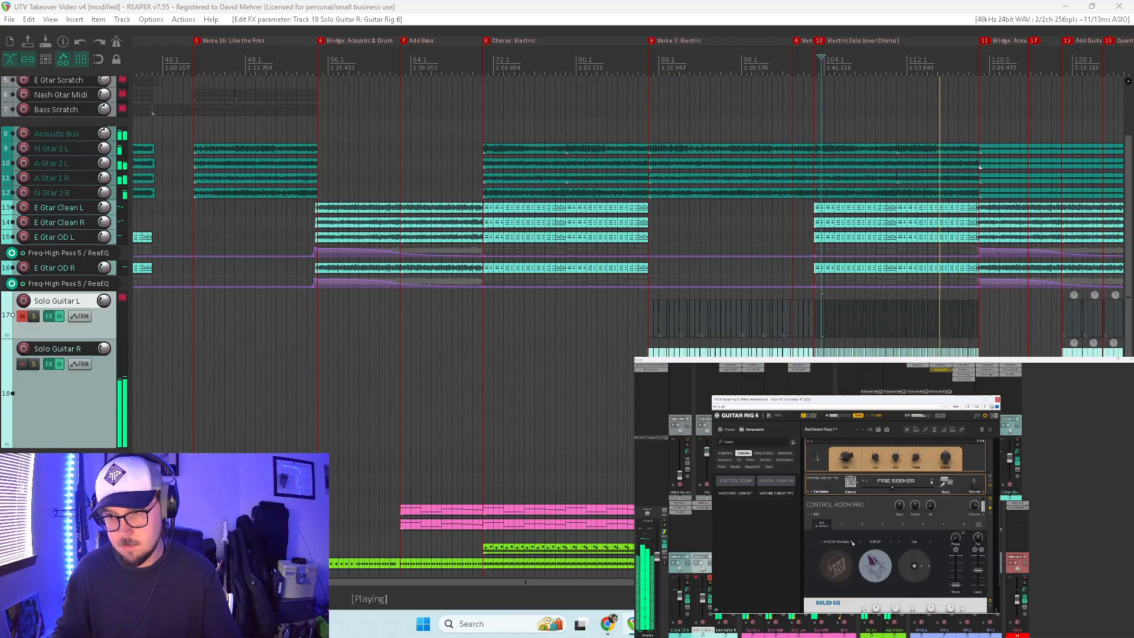
left_click(852, 542)
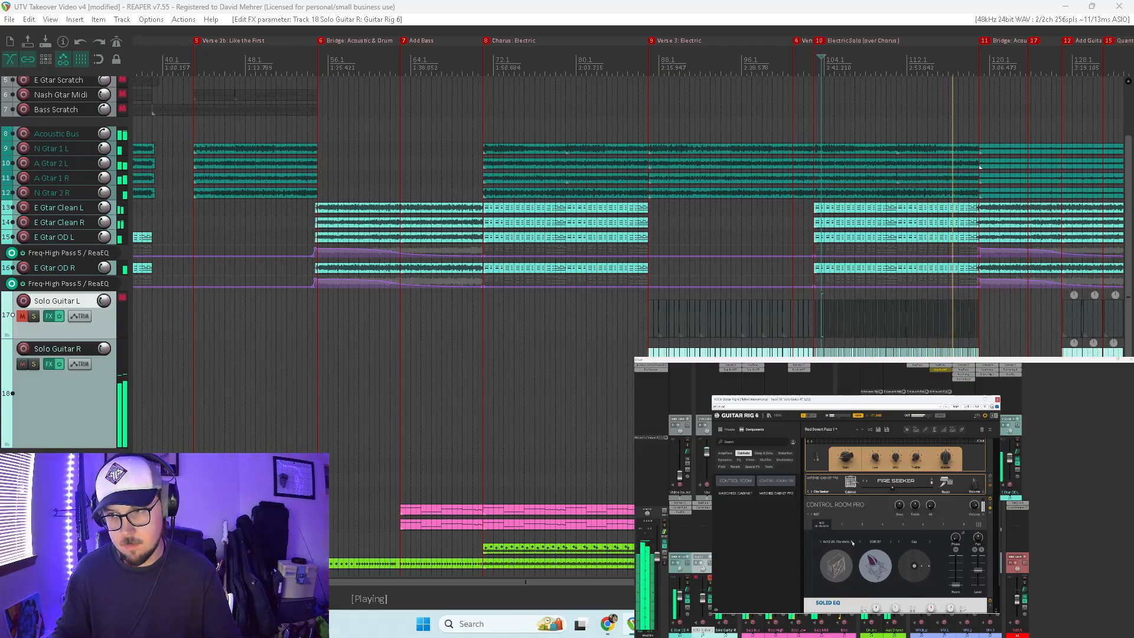
key("space")
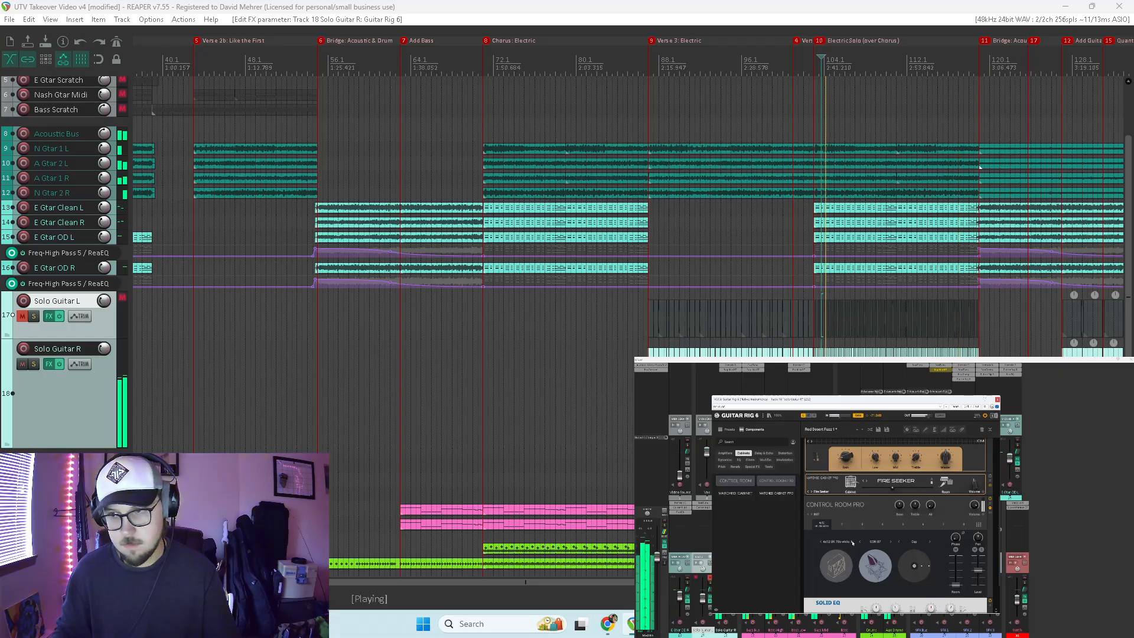
left_click(853, 542)
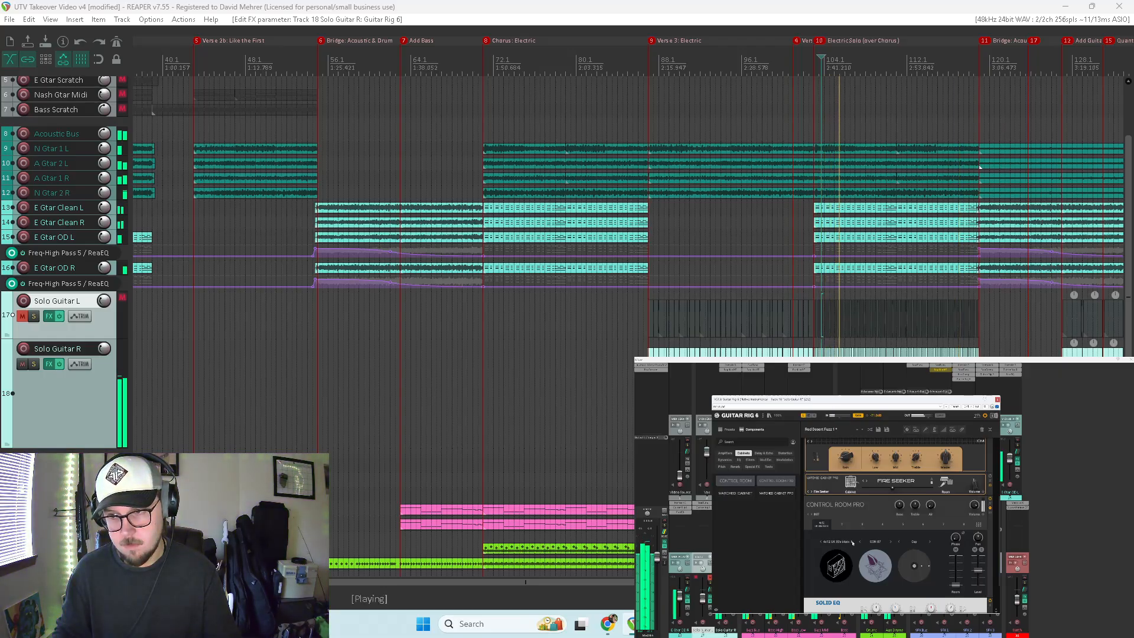
left_click(852, 542)
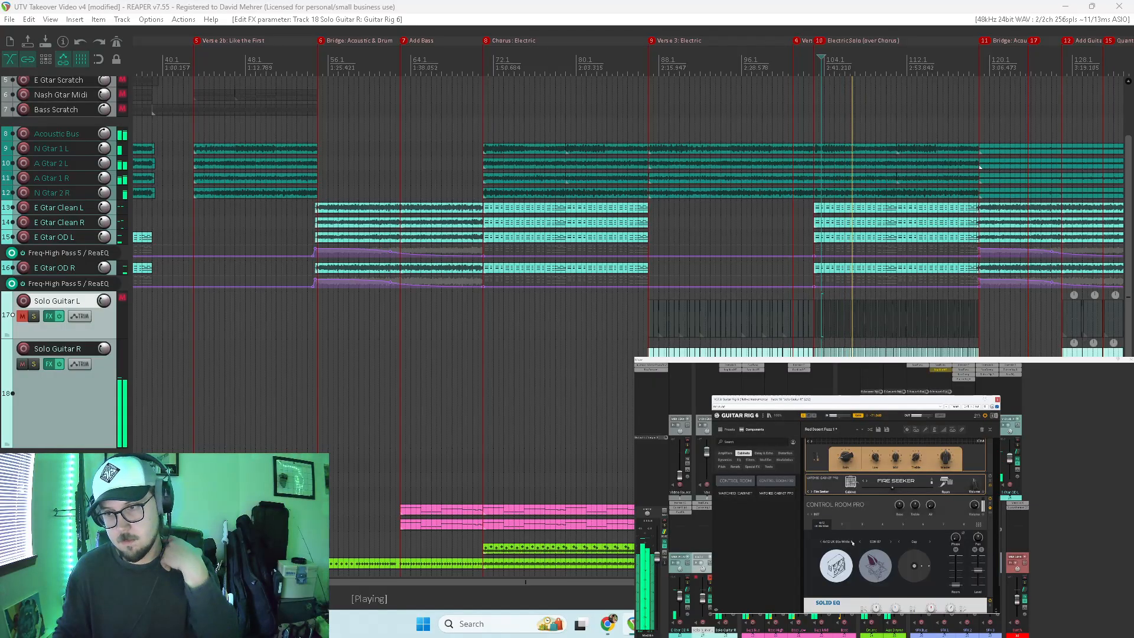
left_click(853, 543)
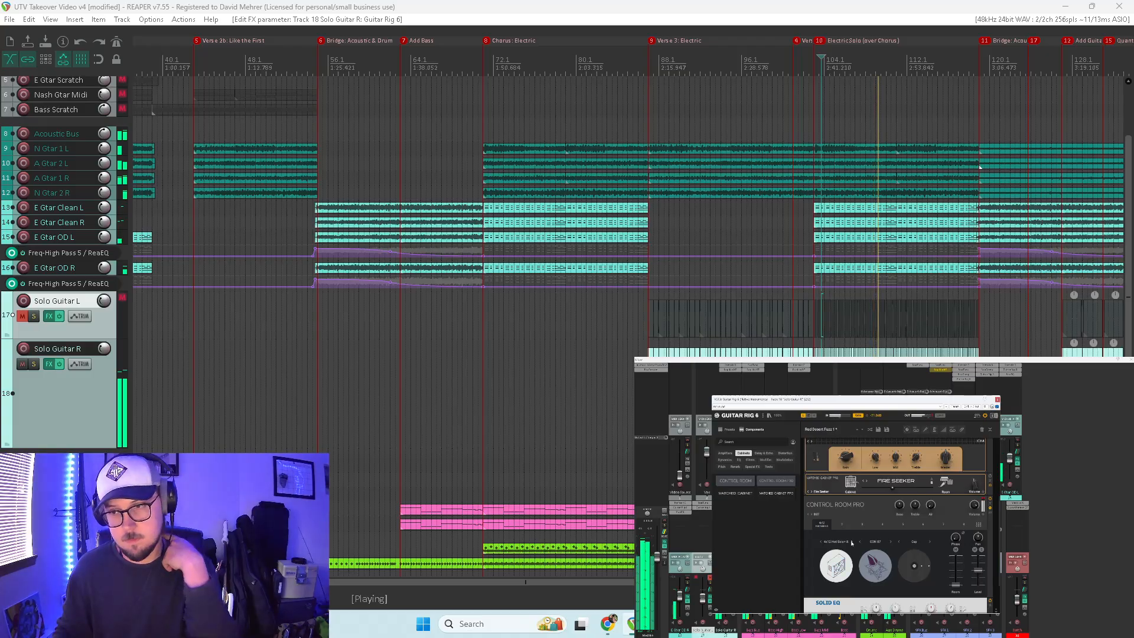
left_click(853, 542)
left_click(853, 542)
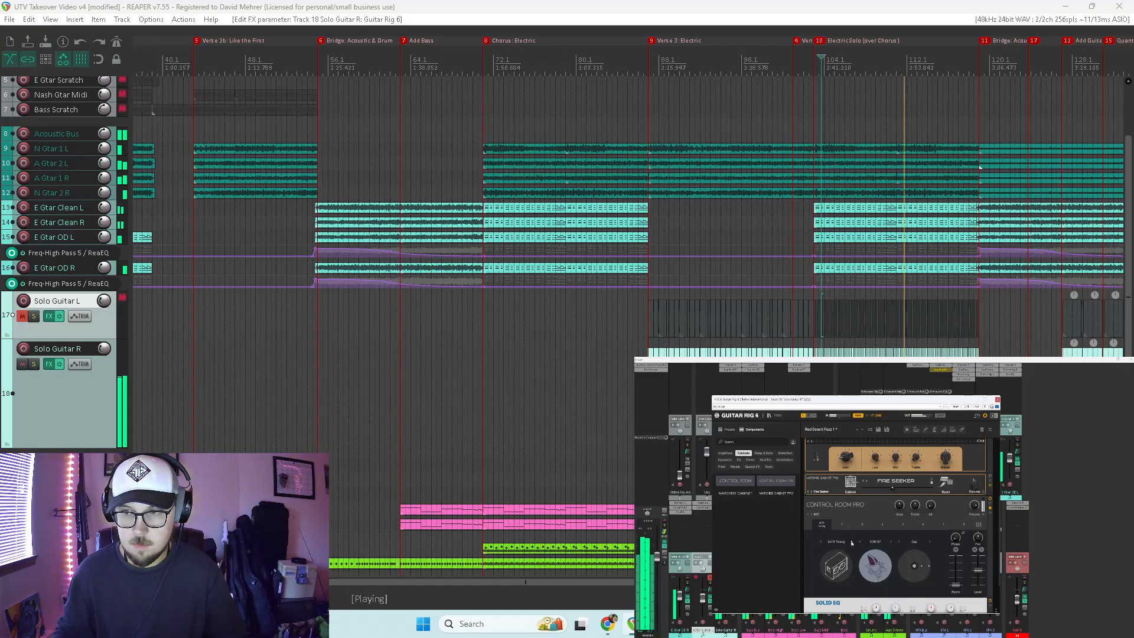
left_click(852, 542)
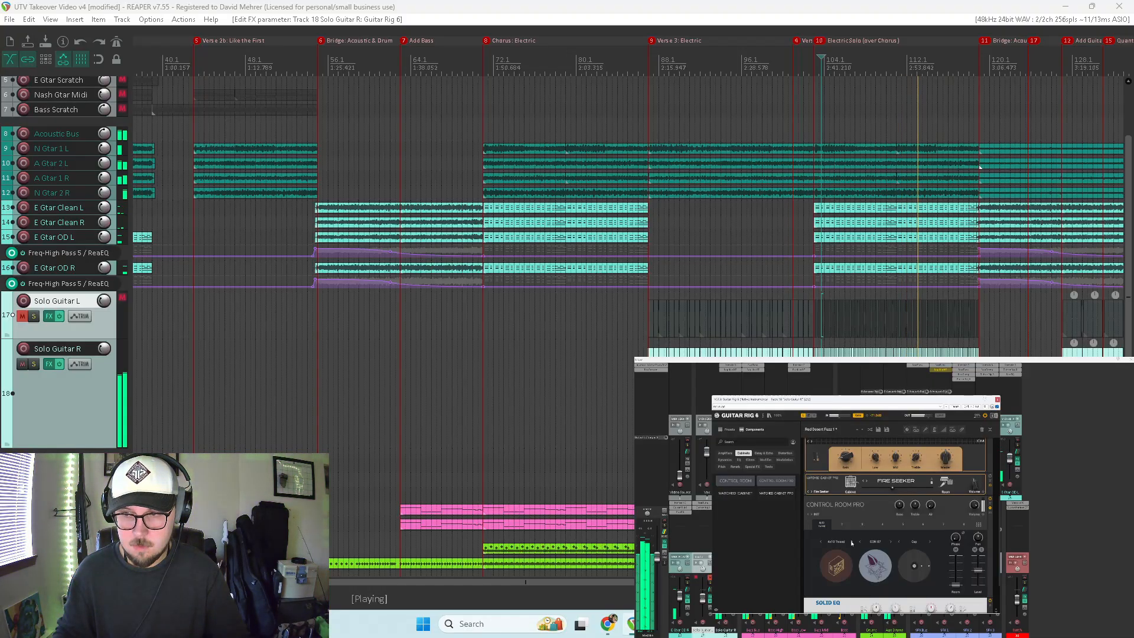
left_click(853, 542)
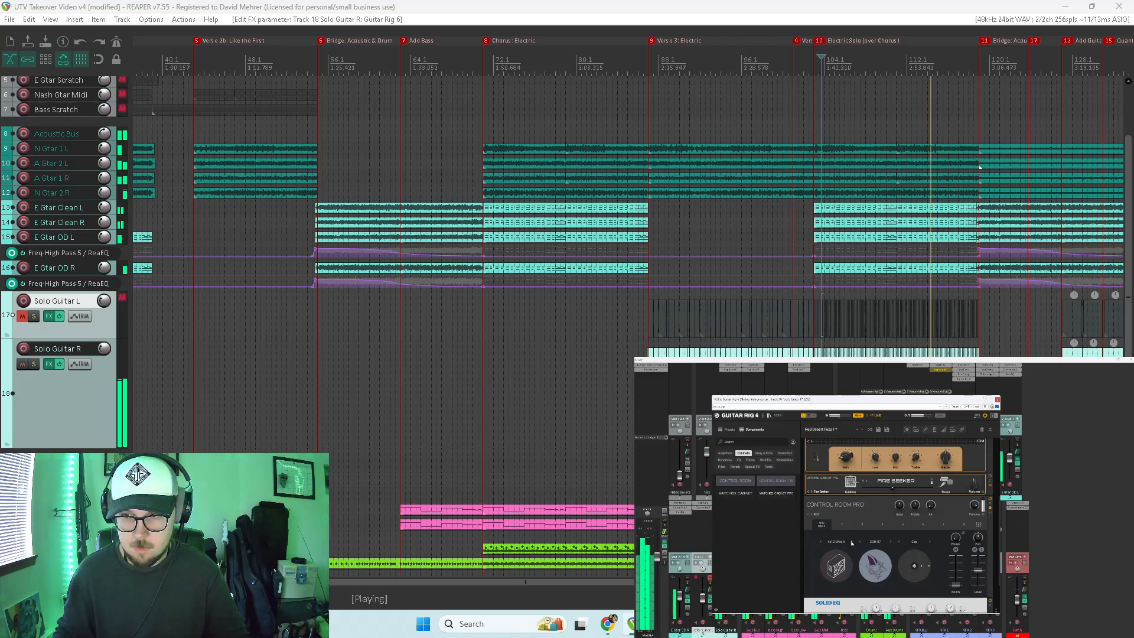
left_click(852, 542)
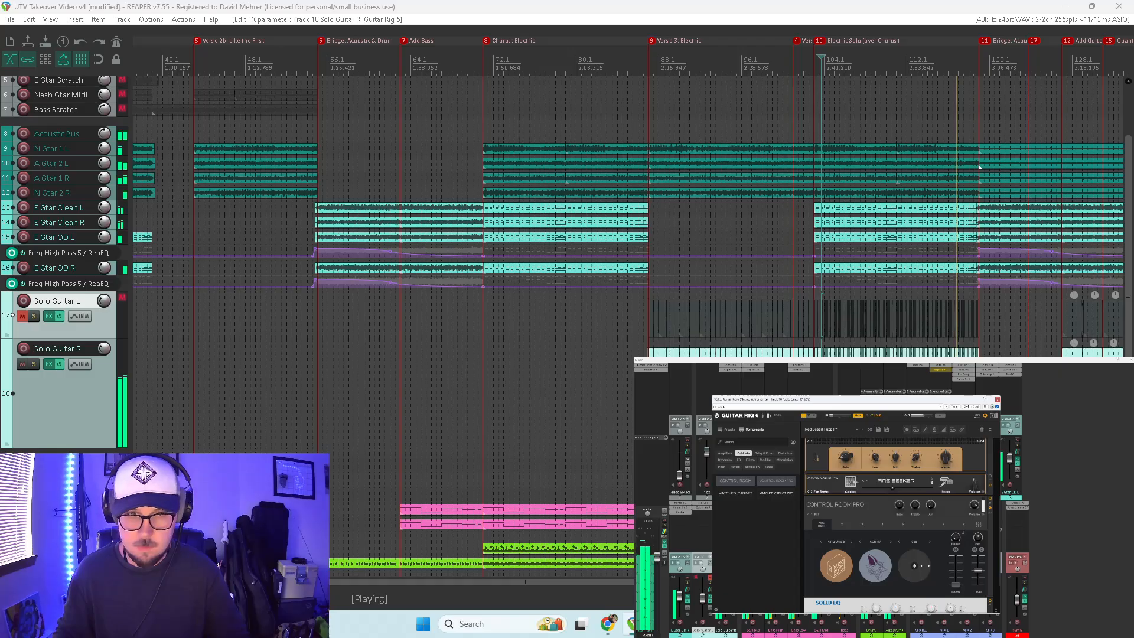
Step: Restart playback at the beginning of the Electric Solo and keep stepping through the cabinets into the bass models
left_click(819, 464)
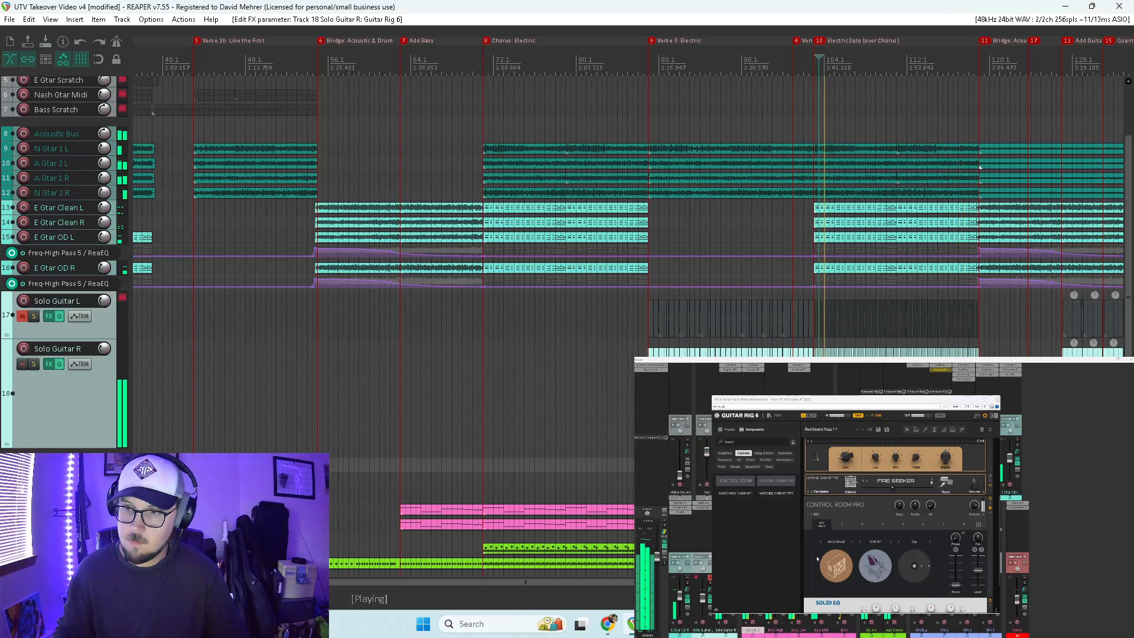
left_click(852, 543)
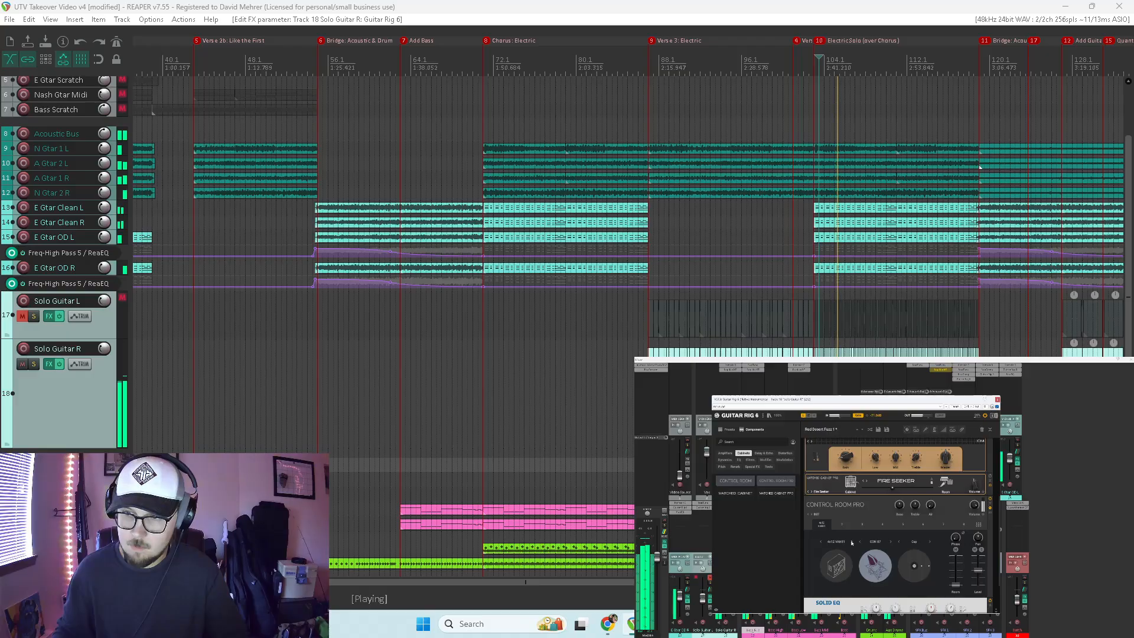
left_click(852, 542)
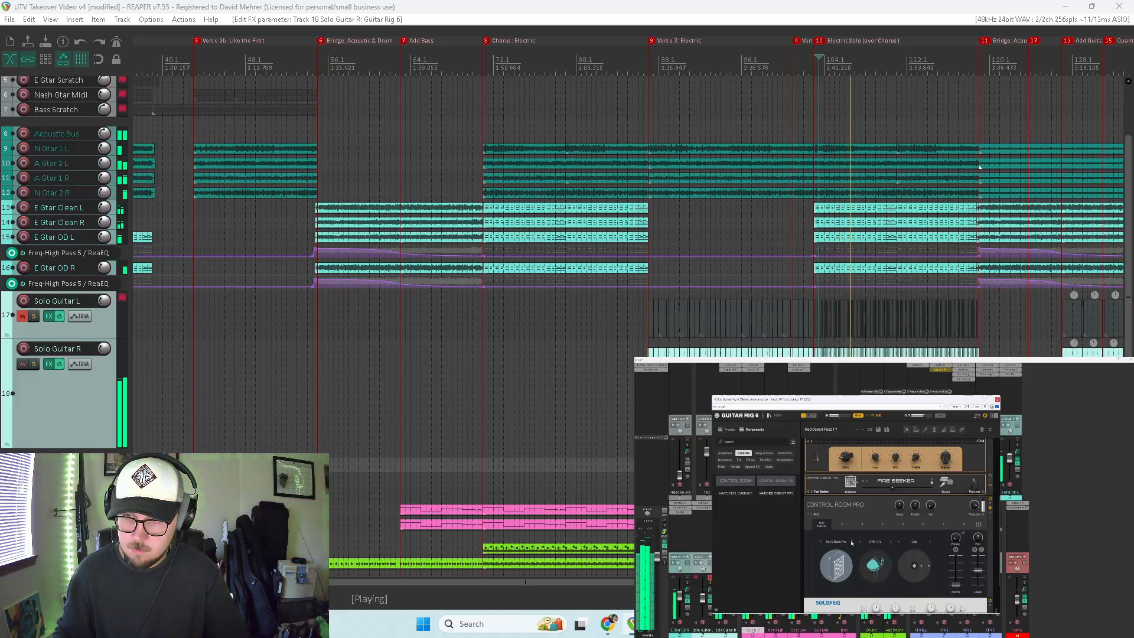
left_click(852, 542)
left_click(852, 542)
left_click(852, 542)
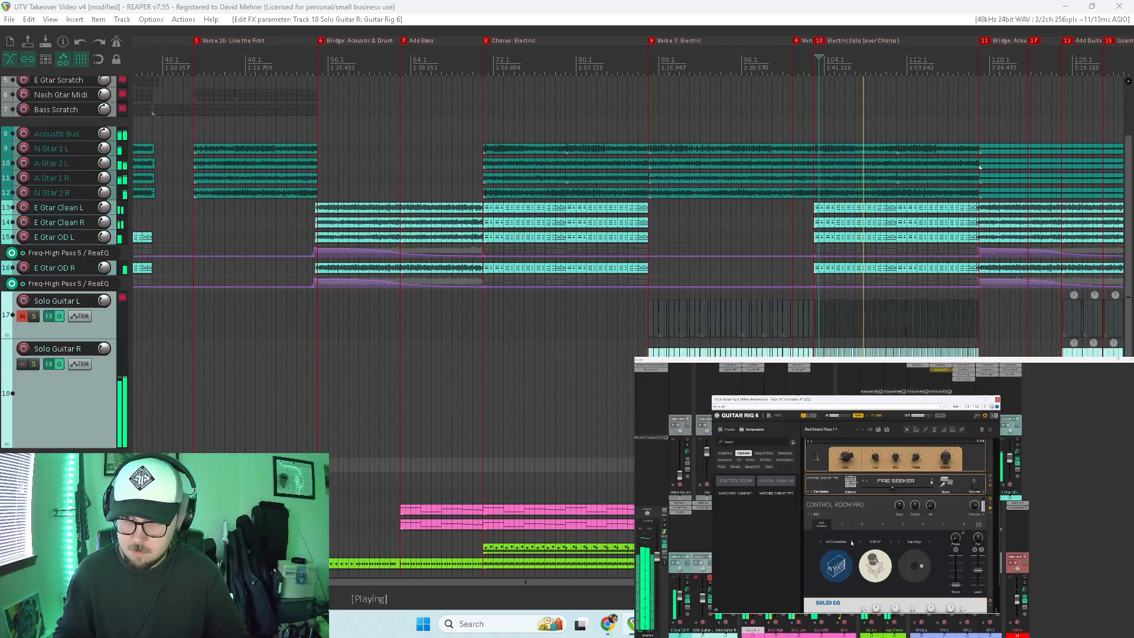
Step: Choose a guitar cabinet for Control Room Pro's first channel from the full cabinet list, comparing it with another one
left_click(844, 542)
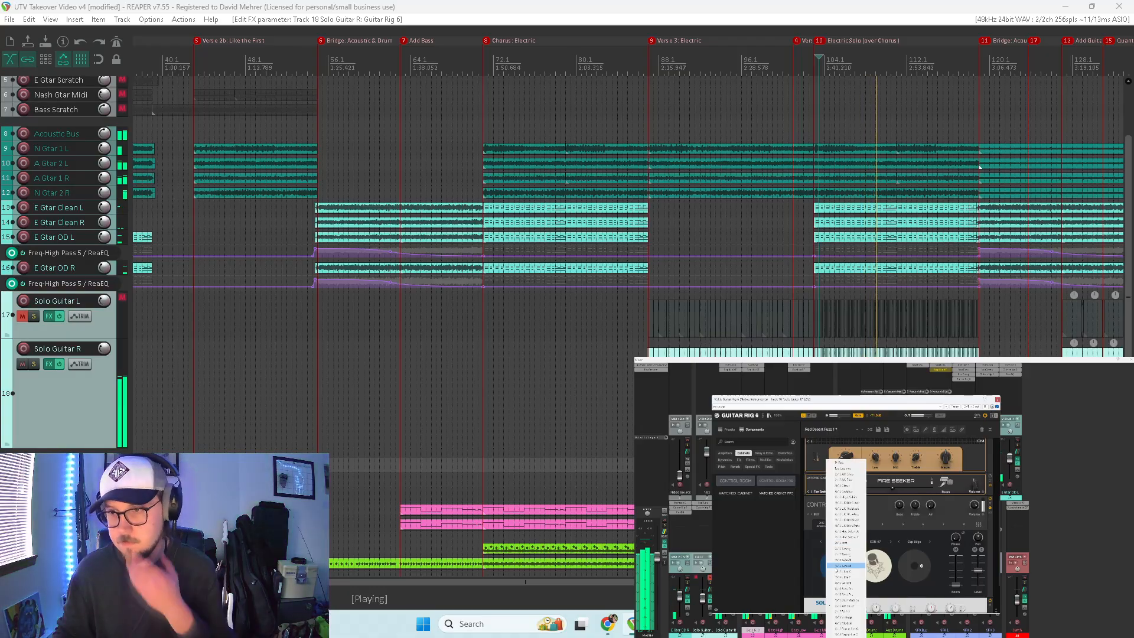
left_click(848, 531)
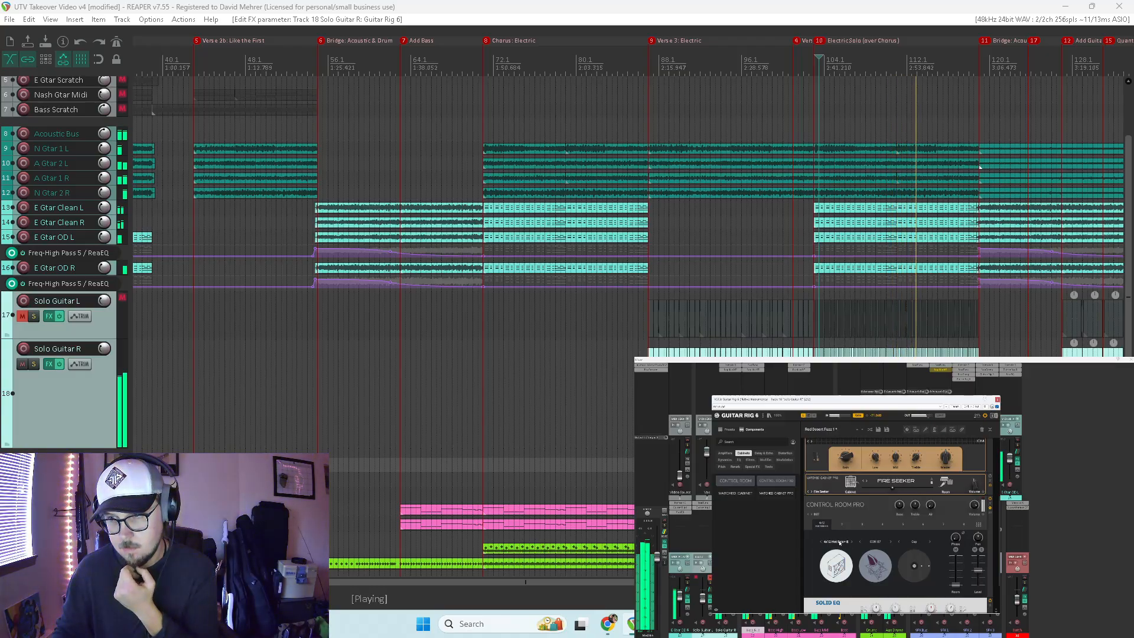
left_click(840, 541)
left_click(840, 530)
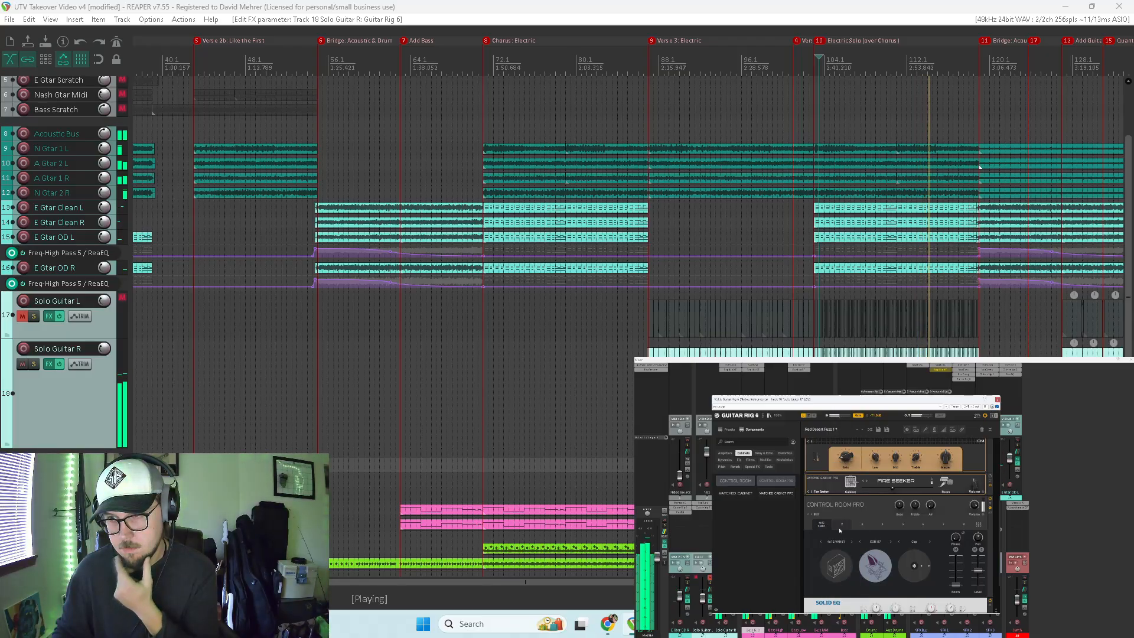
left_click(841, 541)
left_click(844, 540)
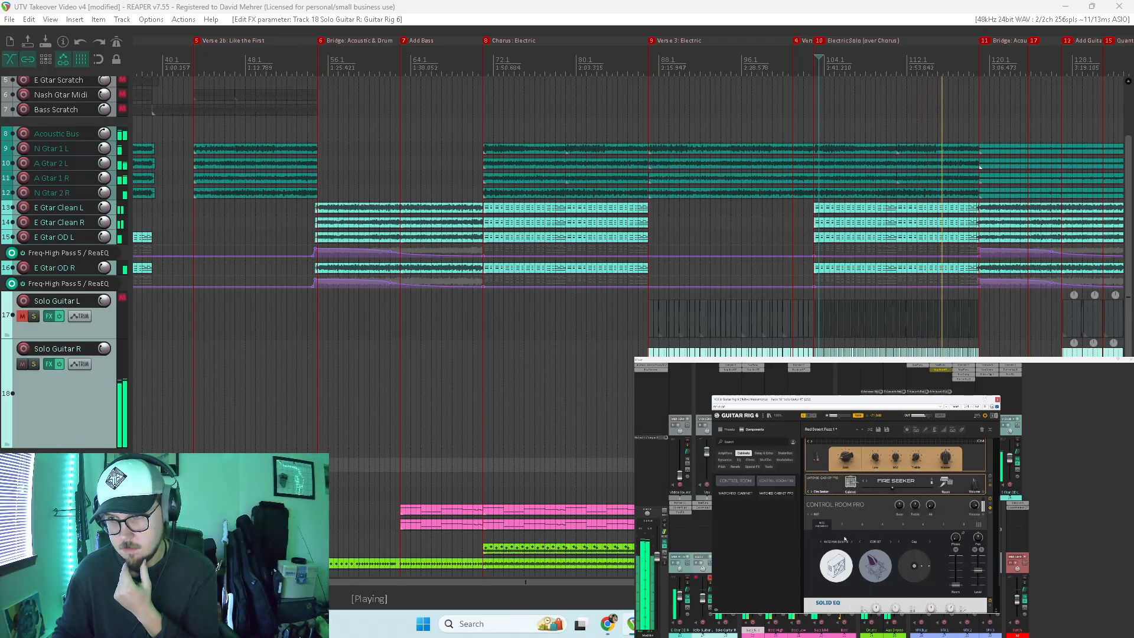
Step: Switch the first channel's microphone to the model two places further on and compare its Cap Edge and Cone positions
left_click(890, 542)
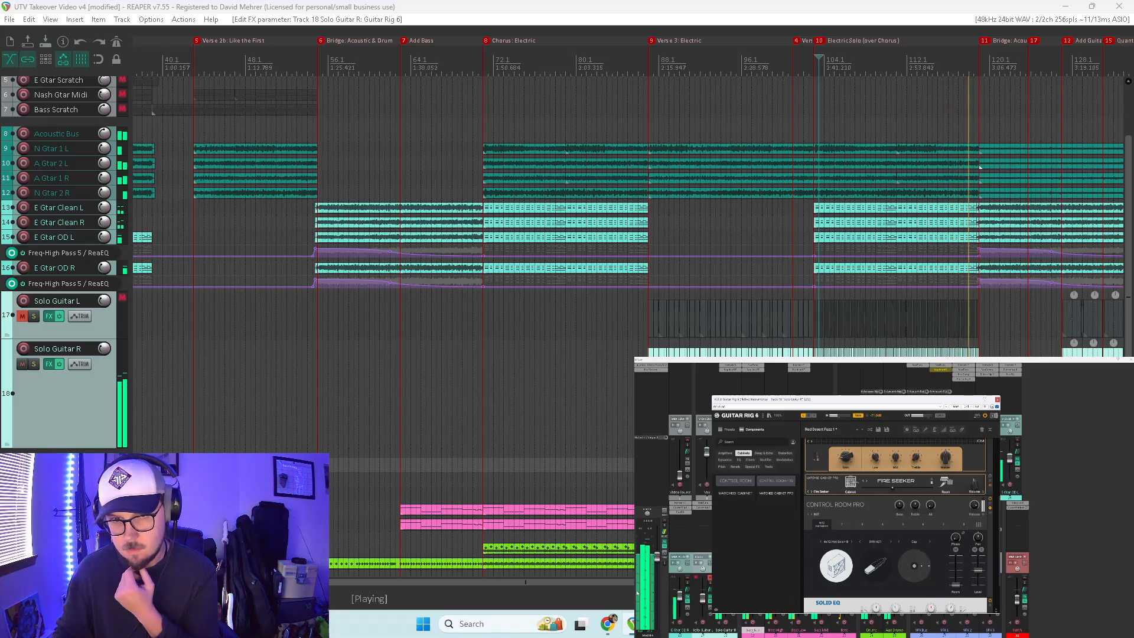
left_click(890, 543)
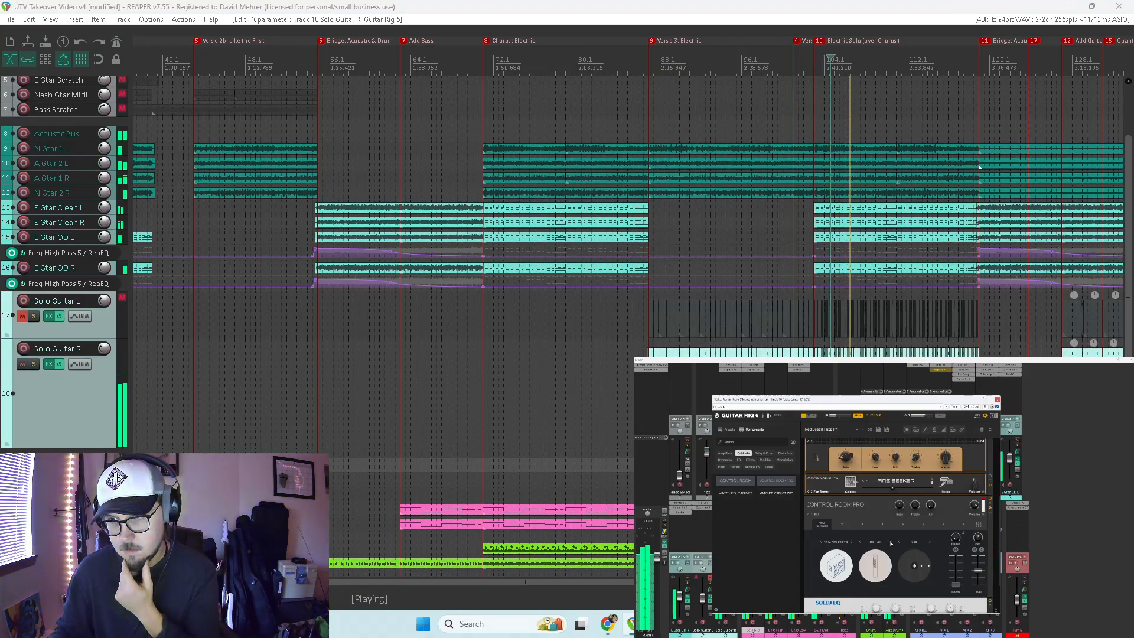
left_click(922, 566)
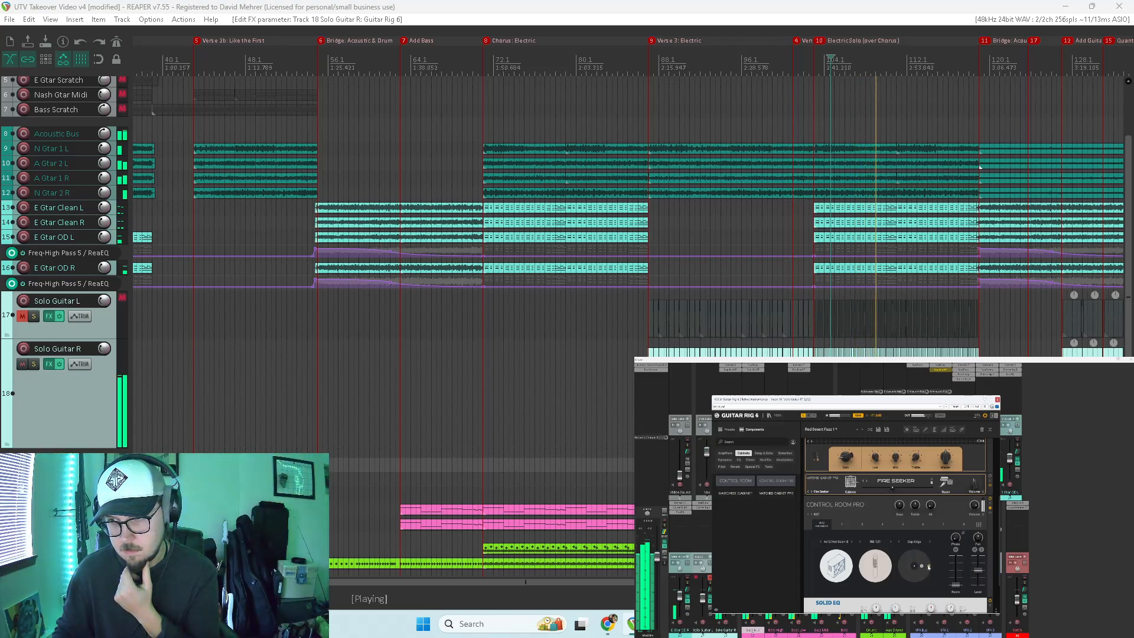
left_click(929, 566)
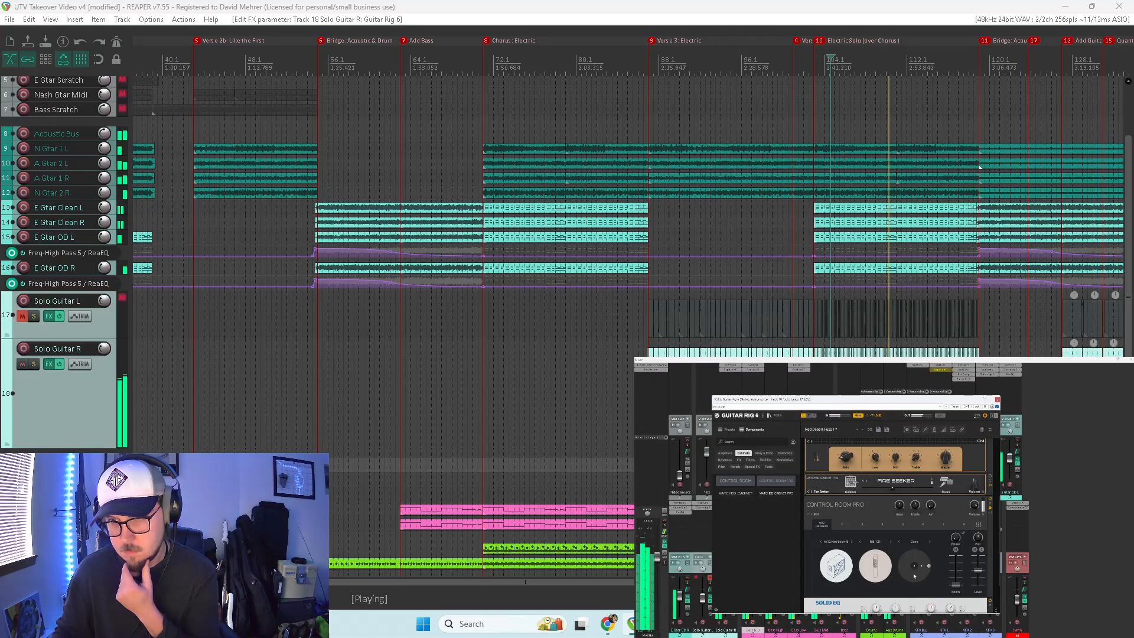
left_click(922, 566)
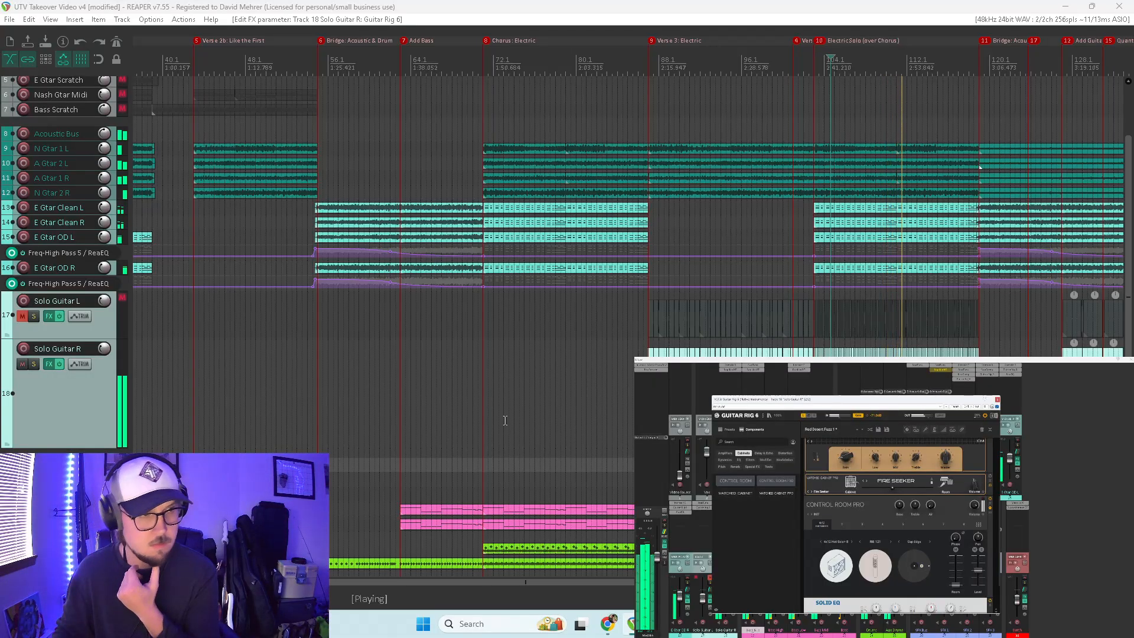
Step: Solo the Solo Guitar R track to compare microphone positions, unsolo it and set the position to Cap
left_click(33, 364)
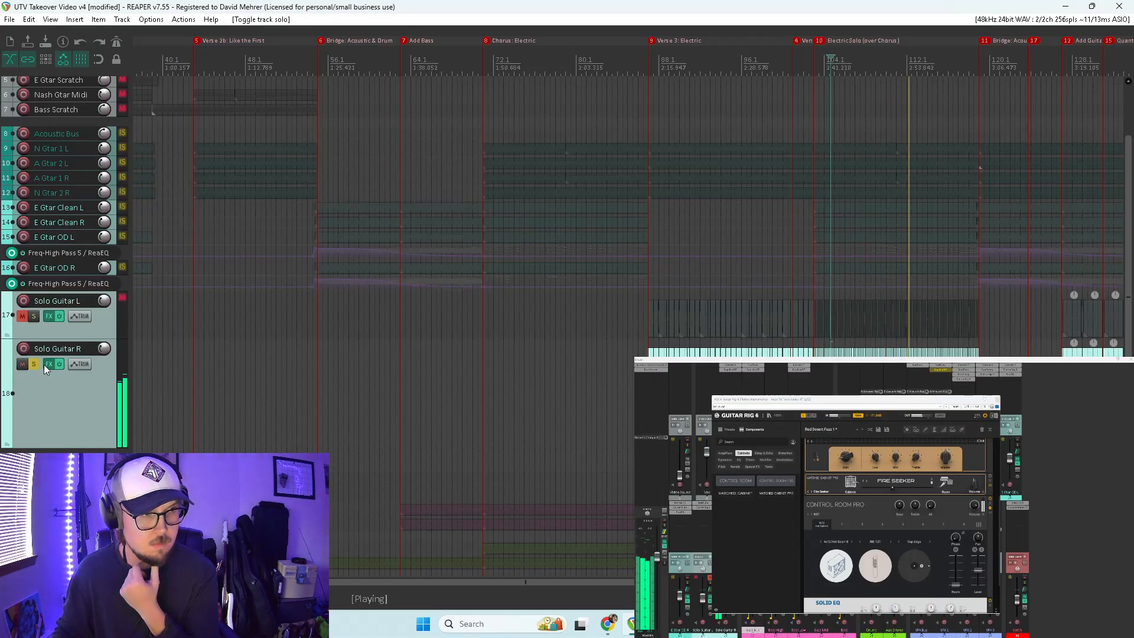
left_click(928, 566)
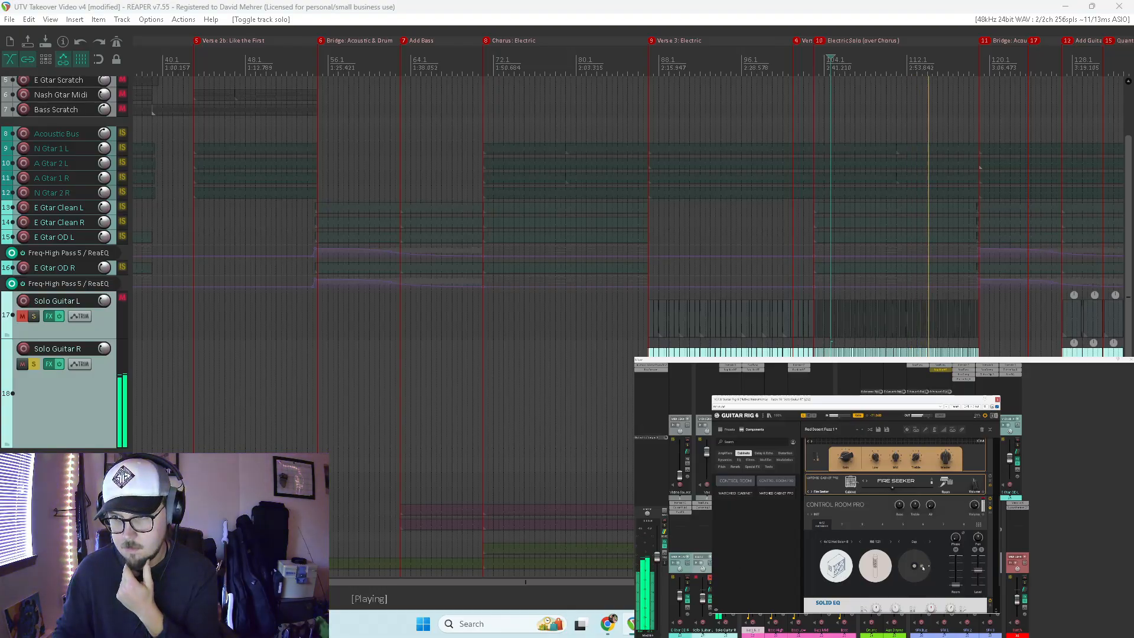
left_click(33, 364)
left_click(914, 565)
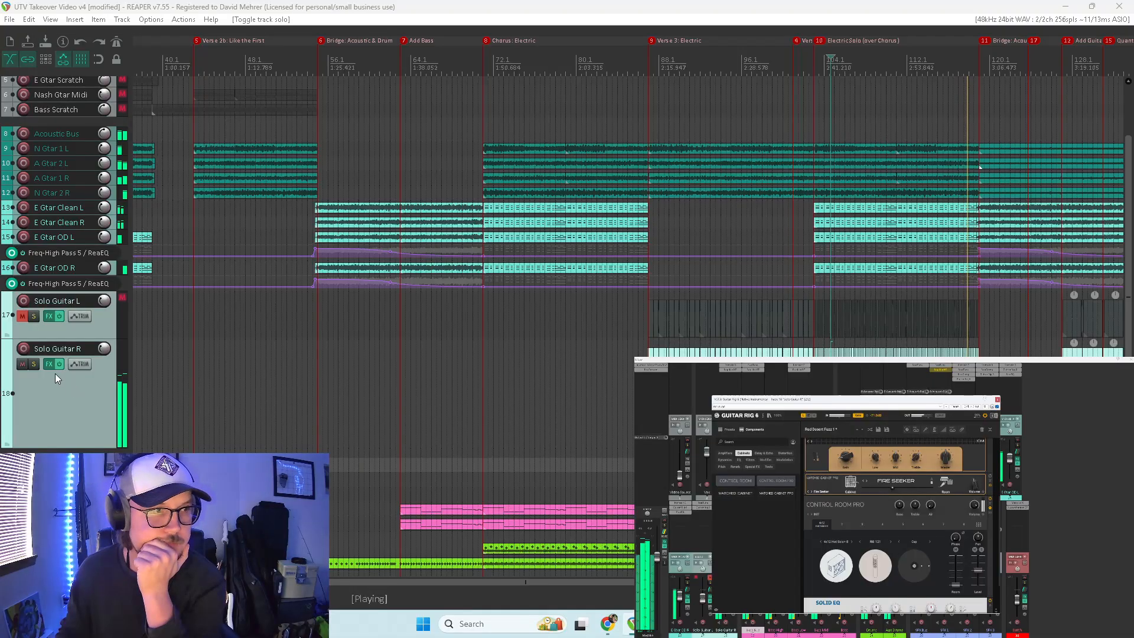
Step: Solo the Solo Guitar R track, slightly raise Control Room Pro's Air and replay the Electric Solo
left_click(31, 366)
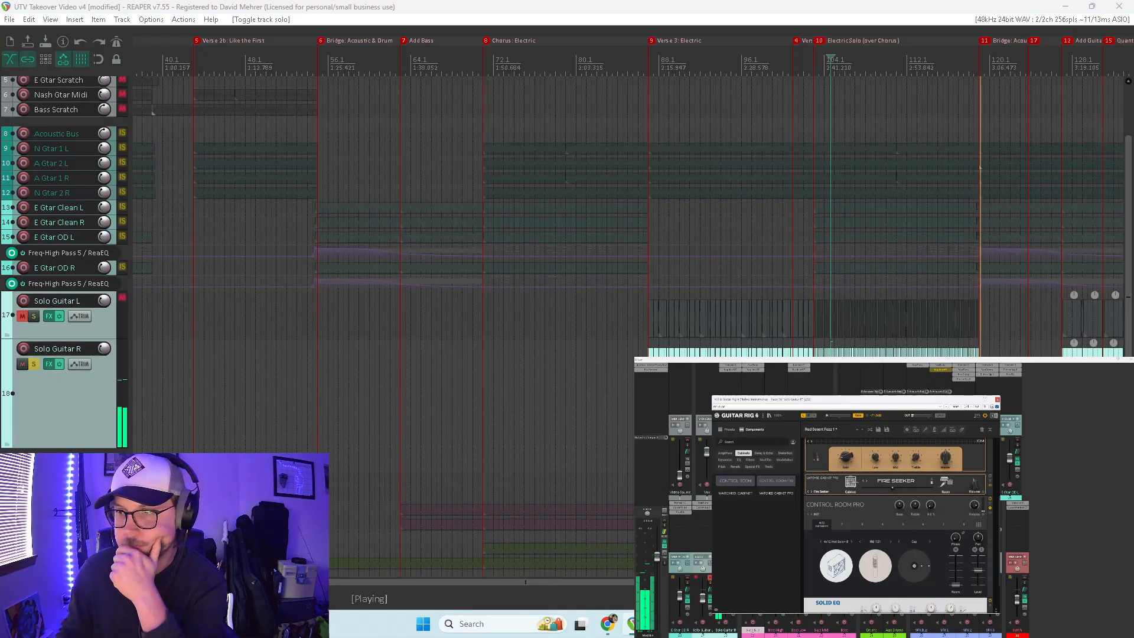
left_click_drag(929, 504, 930, 499)
key("space")
key("space")
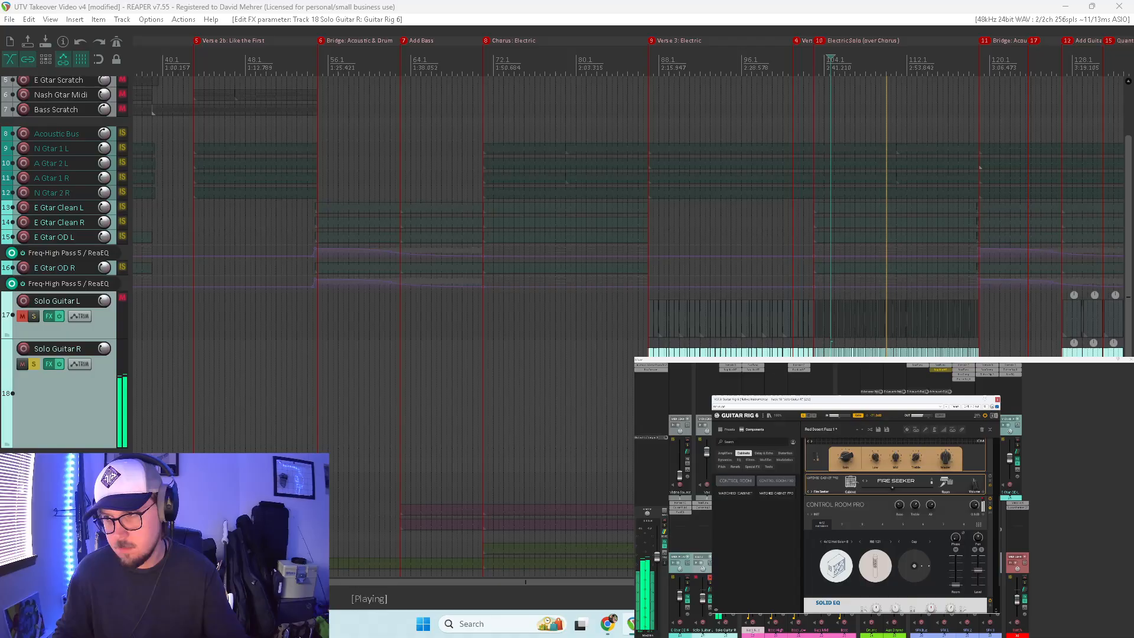
Step: Raise the room fader of Control Room Pro's first channel and unsolo Solo Guitar R to hear it in the mix
scroll(975, 506, "down", 2)
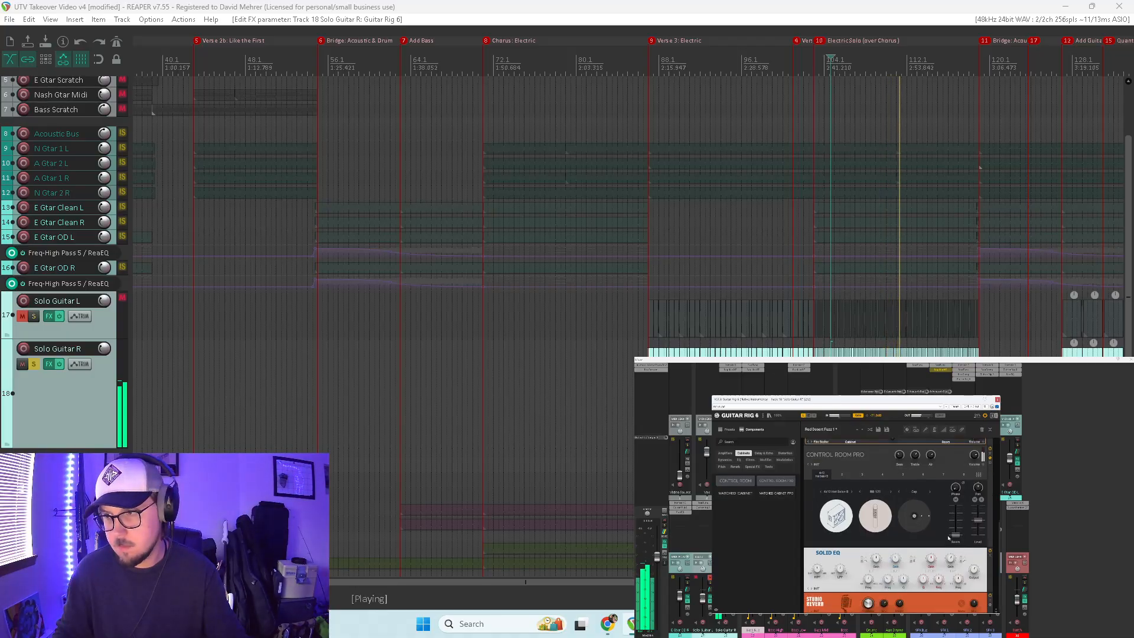
left_click_drag(956, 533, 958, 518)
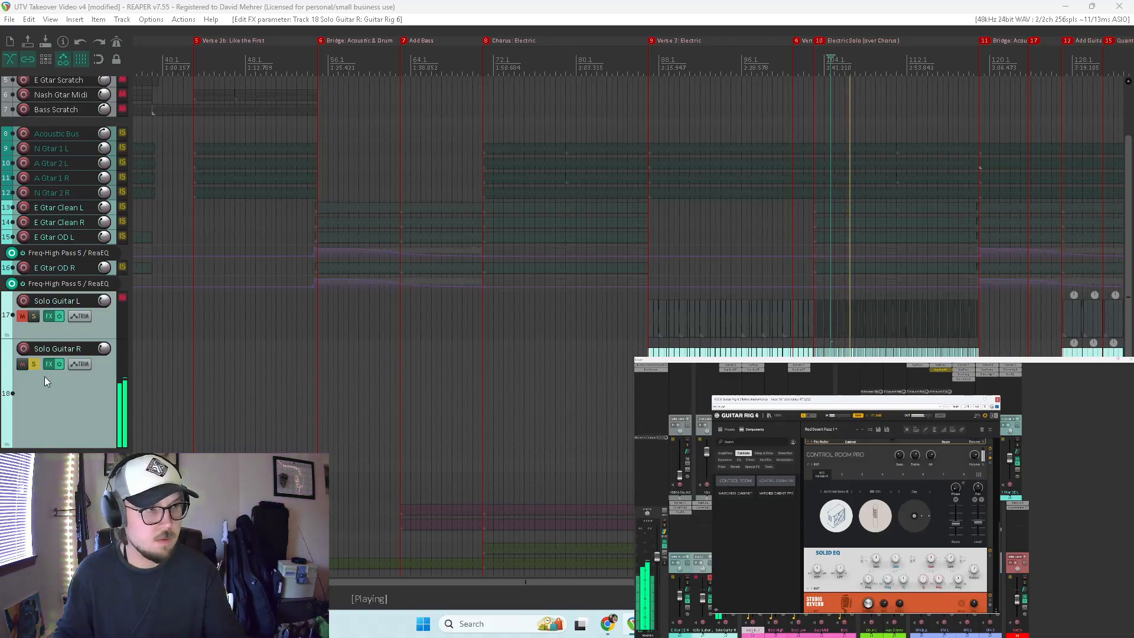
left_click(33, 365)
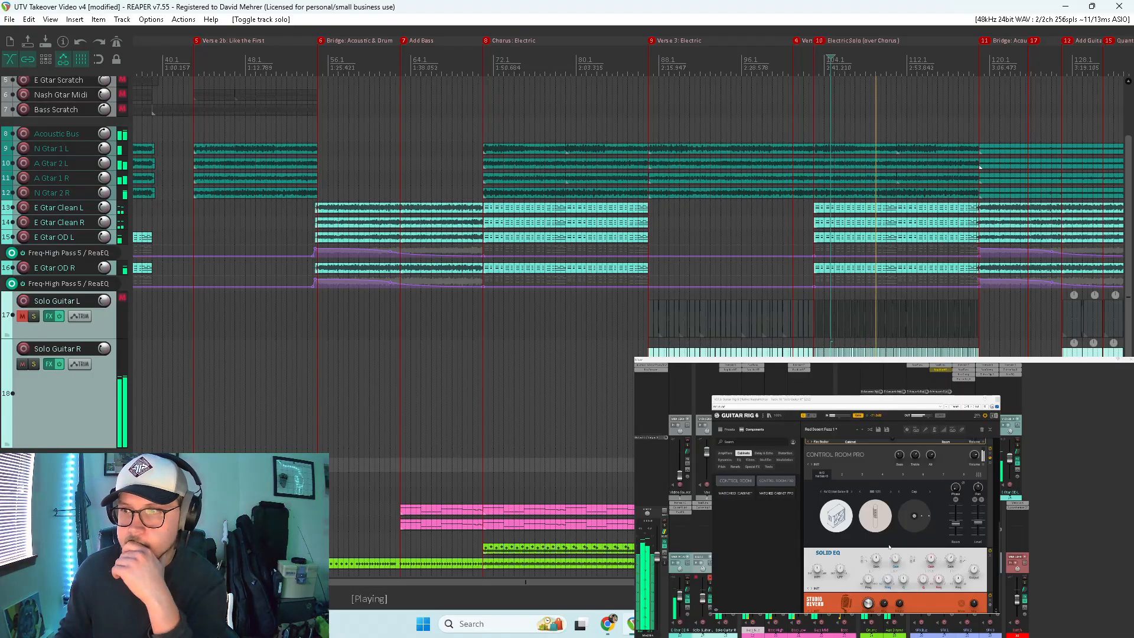
scroll(891, 540, "up", 3)
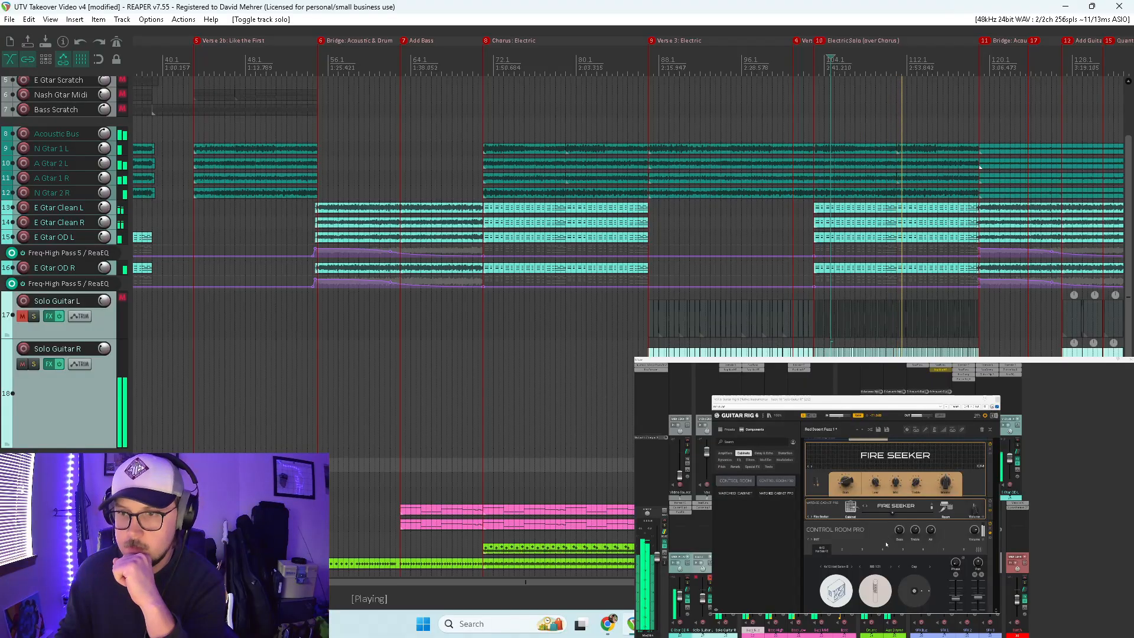
Step: Slightly lower the level fader of Control Room Pro's first channel while listening to the Electric Solo
scroll(881, 541, "up", 1)
scroll(881, 542, "up", 2)
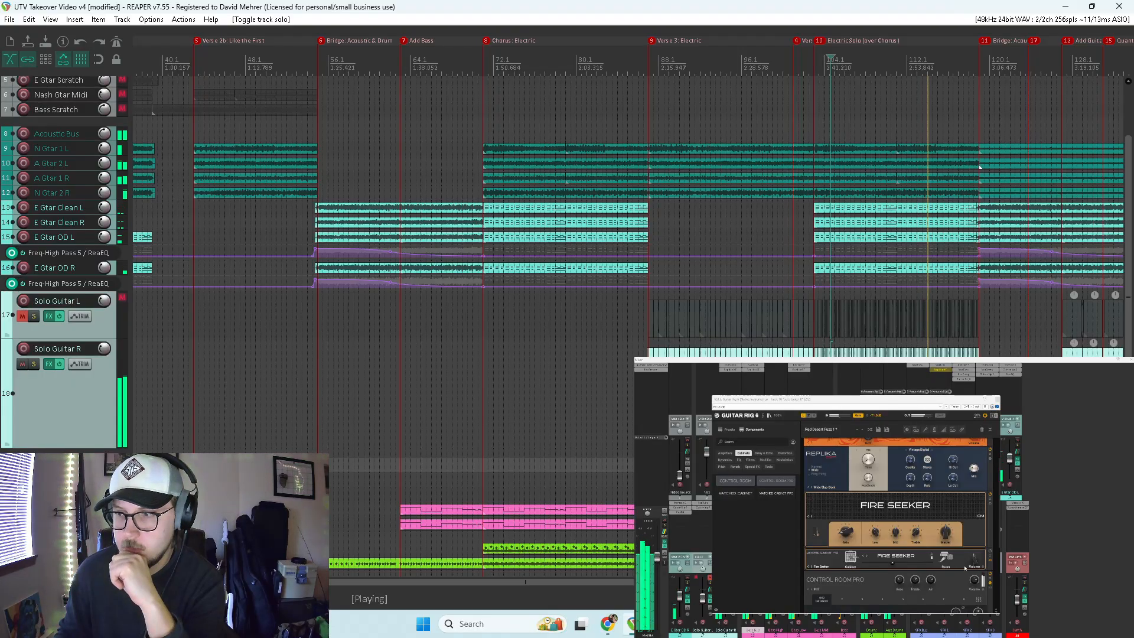
scroll(970, 583, "down", 2)
scroll(977, 564, "down", 2)
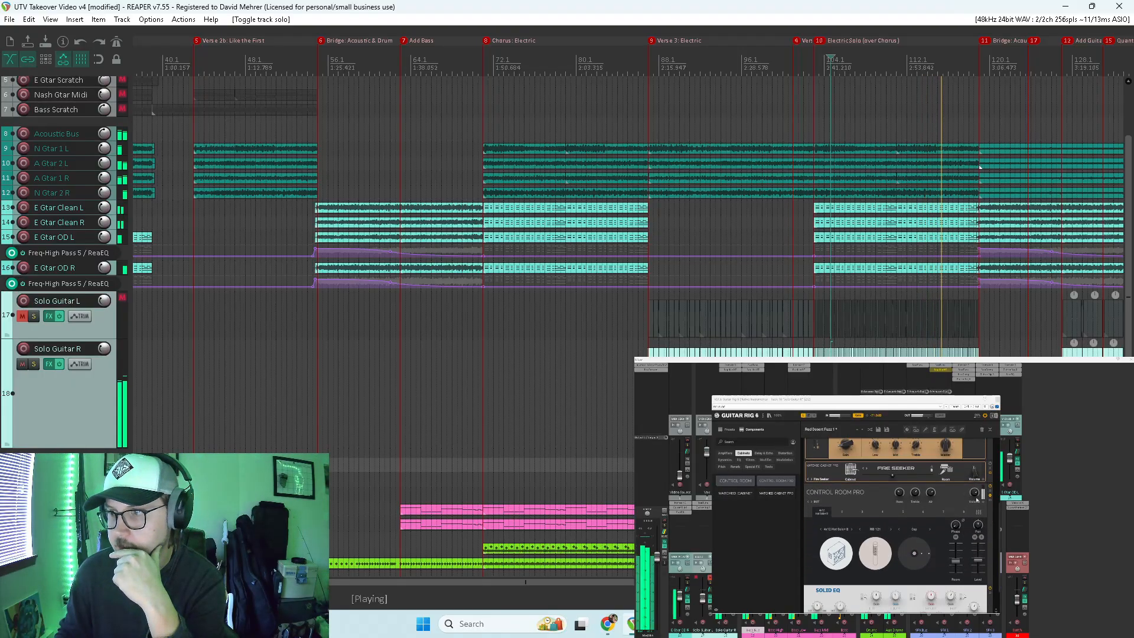
left_click(979, 562)
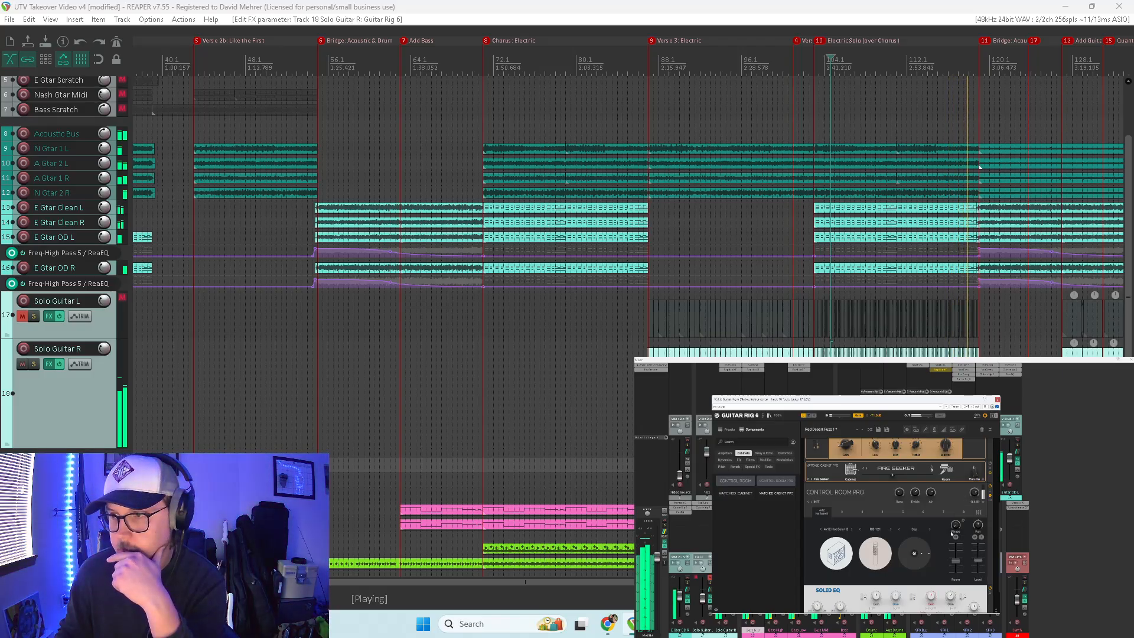
scroll(951, 533, "up", 2)
scroll(956, 535, "down", 2)
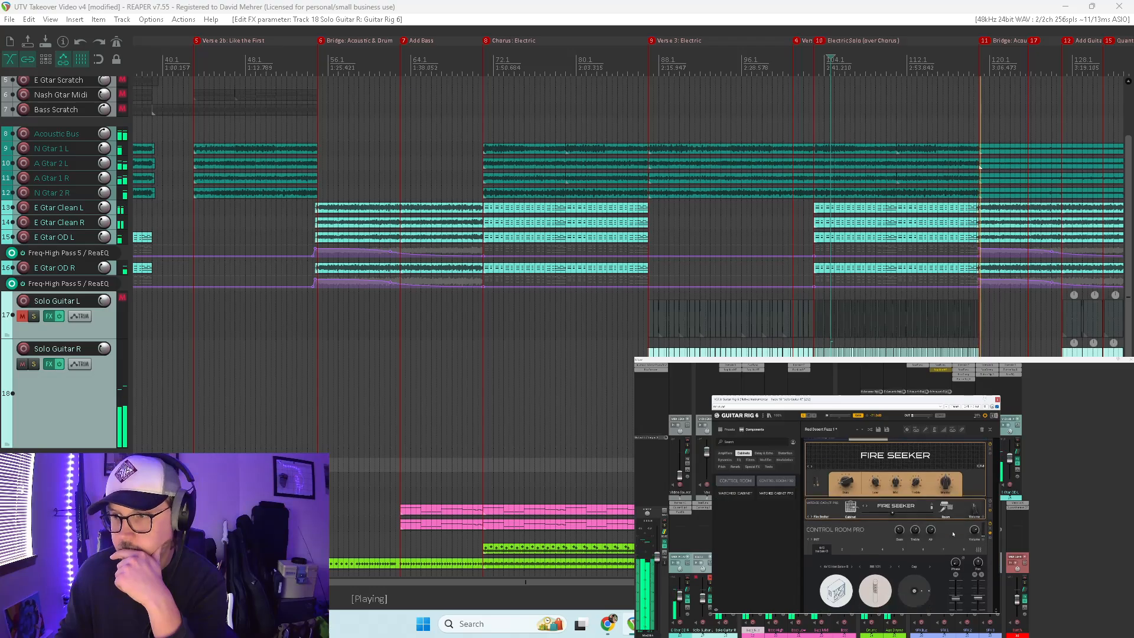
Step: Review the amp and Control Room Pro settings, replay the Electric Solo from its marker and close Solo Guitar R's Guitar Rig window
scroll(953, 534, "up", 2)
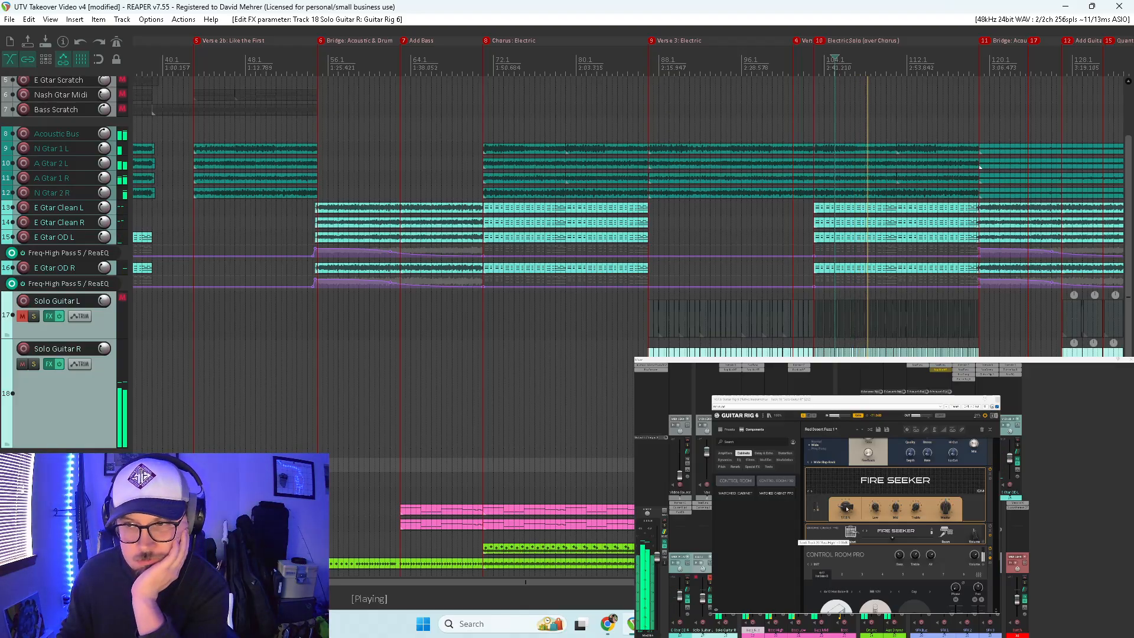
scroll(846, 511, "down", 3)
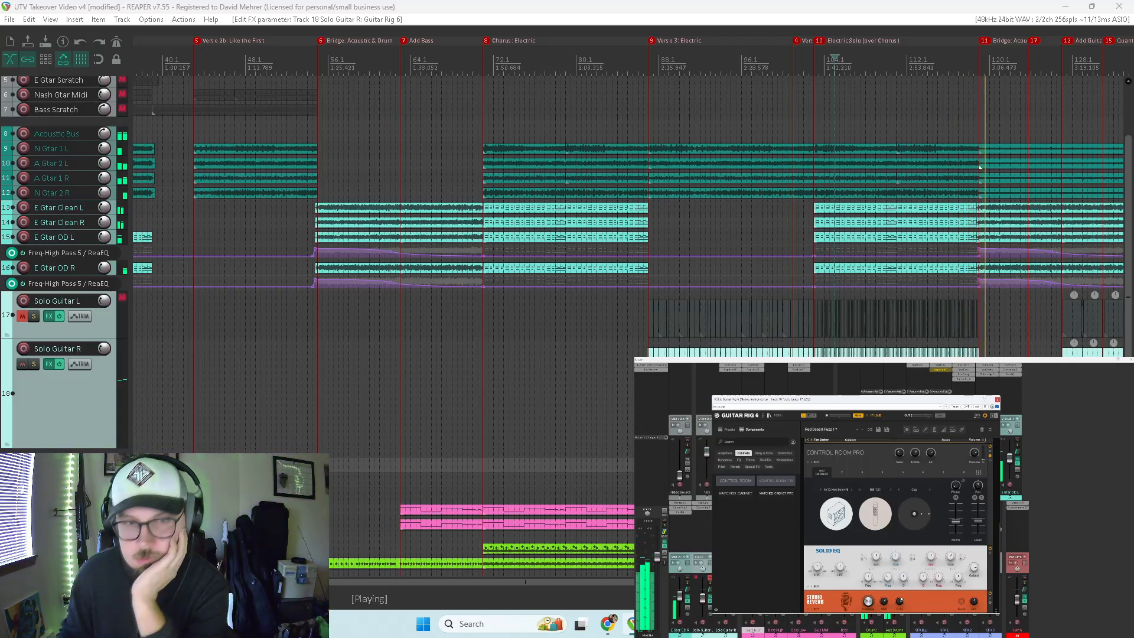
key("0")
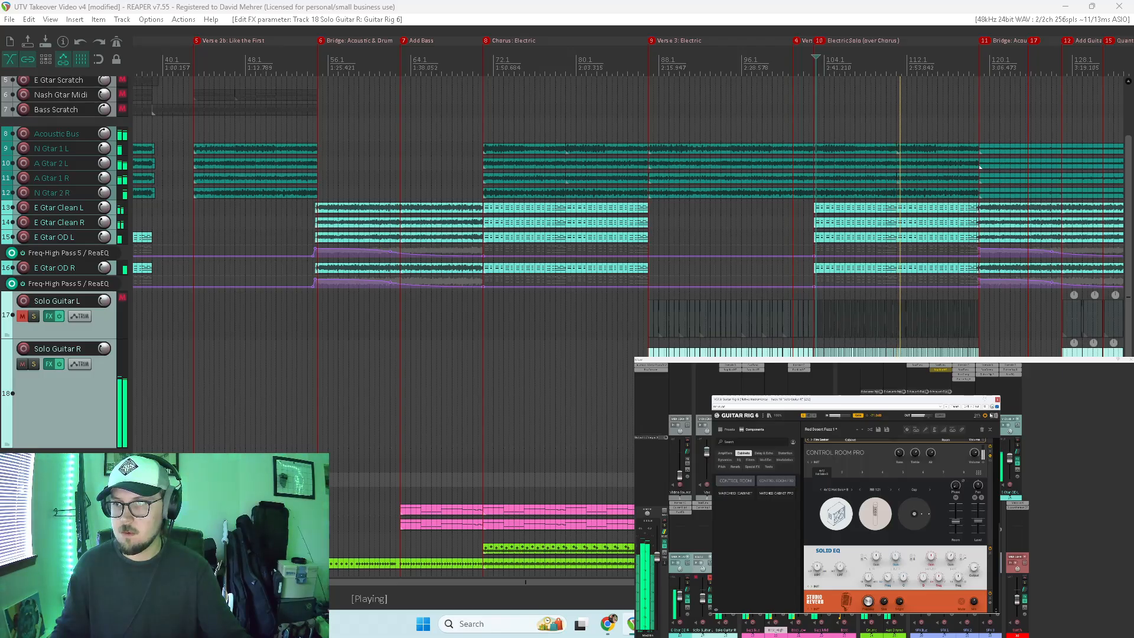
left_click(997, 401)
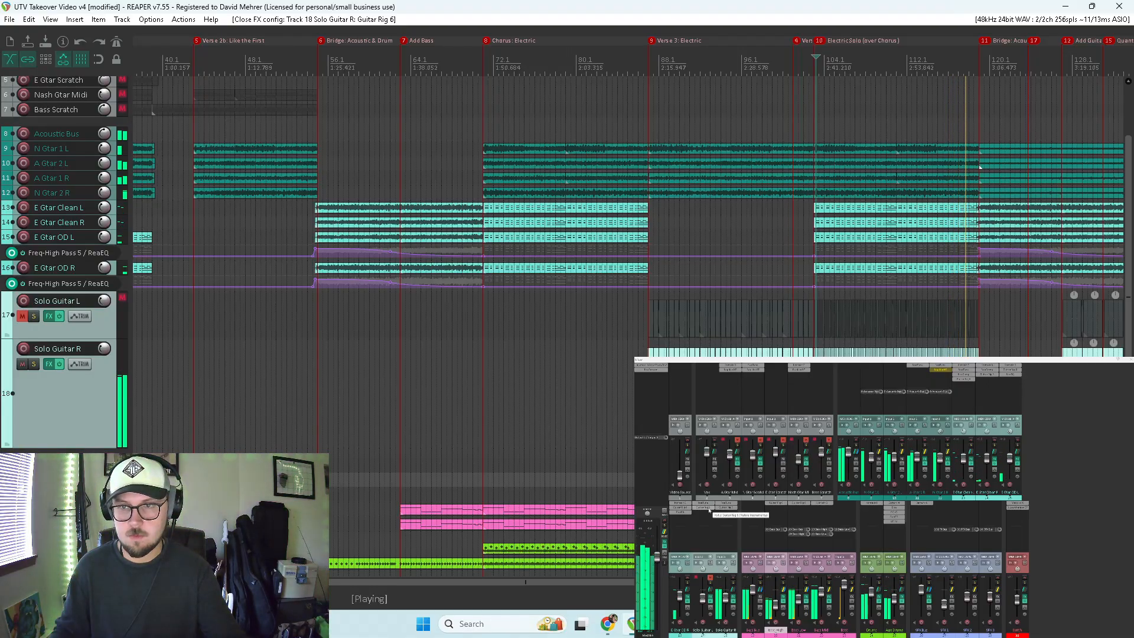
Step: Try replacing Solo Guitar L's Guitar Rig with a copy of Solo Guitar R's, unmute Solo Guitar L and play from just before Verse 3
left_click(708, 508, "alt")
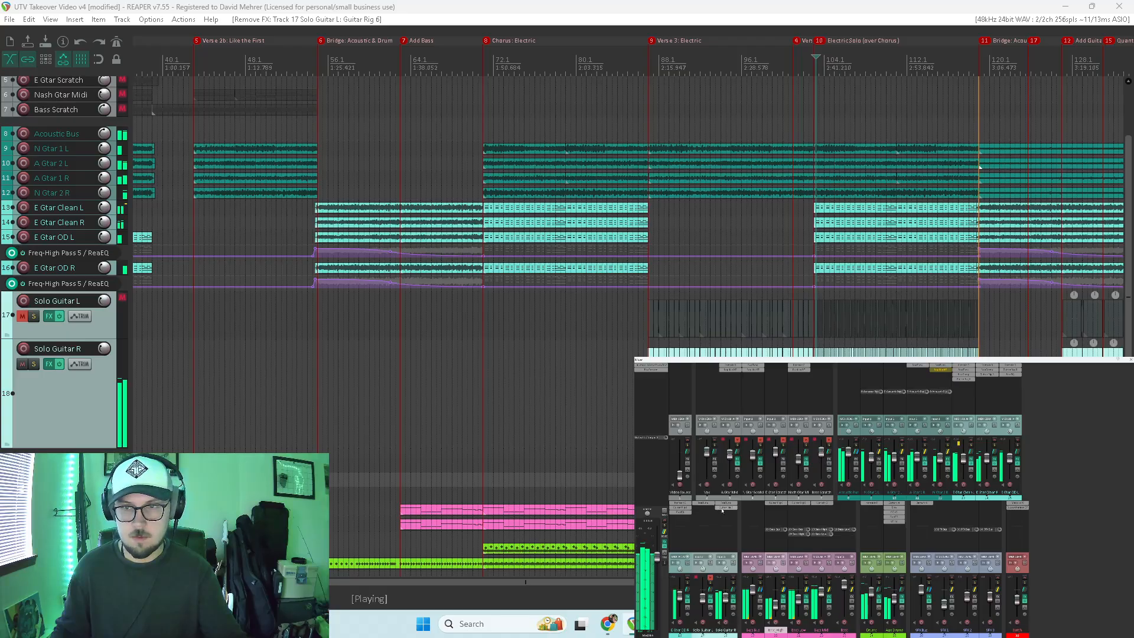
left_click(711, 578)
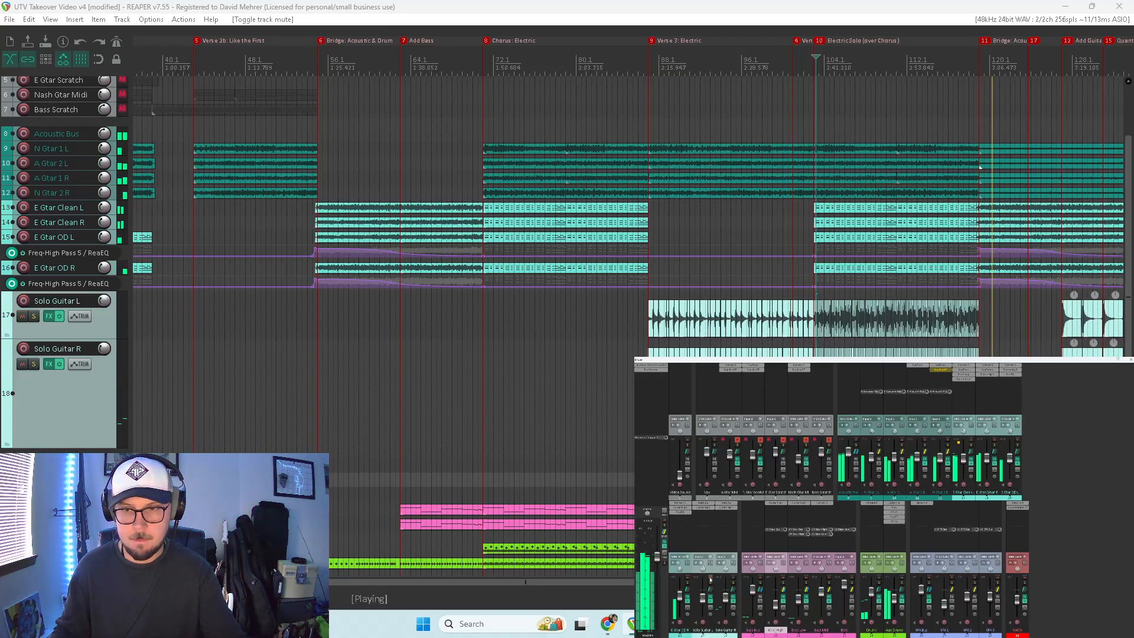
key("space")
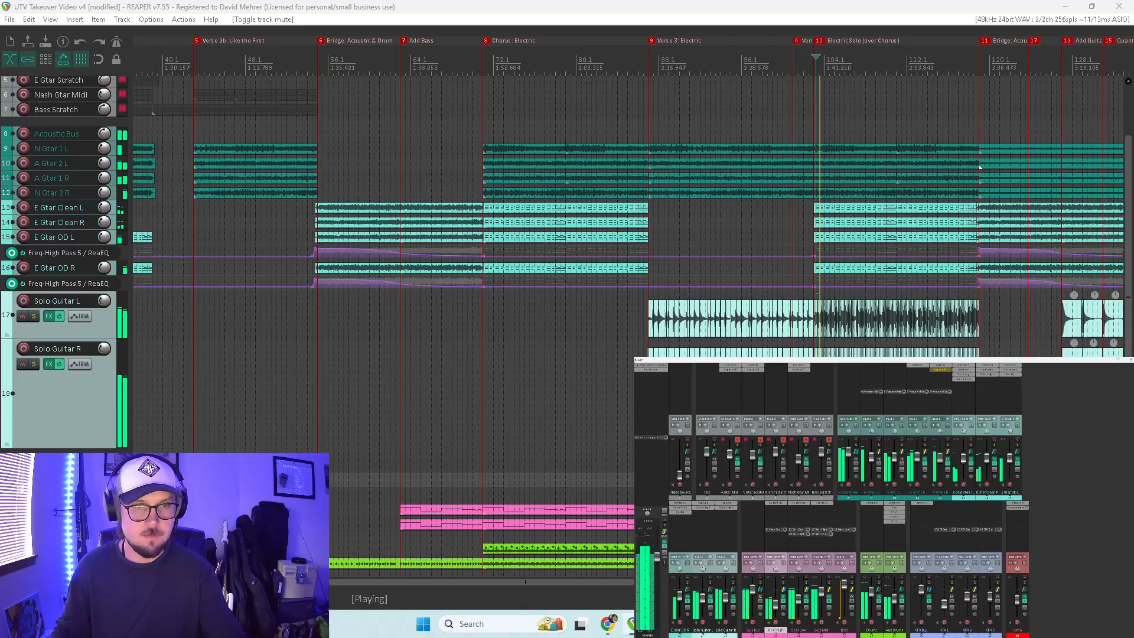
left_click(649, 466)
left_click(632, 466)
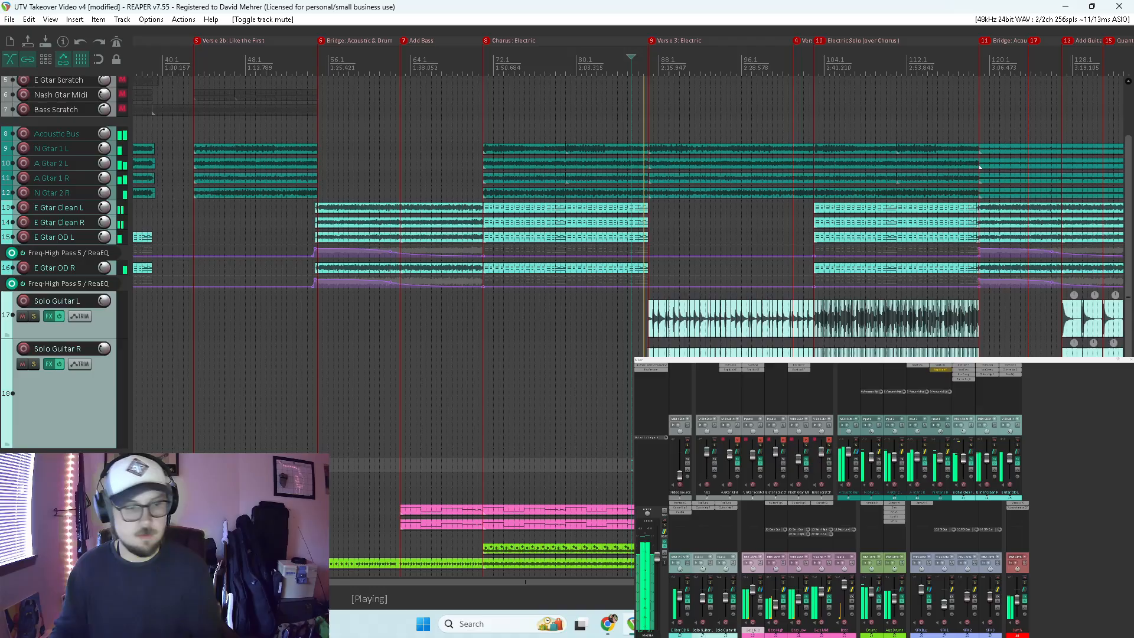
Step: Stop playback and undo the unmute, the effect copy and the Guitar Rig removal on Solo Guitar L
key("space")
key("ctrl+z")
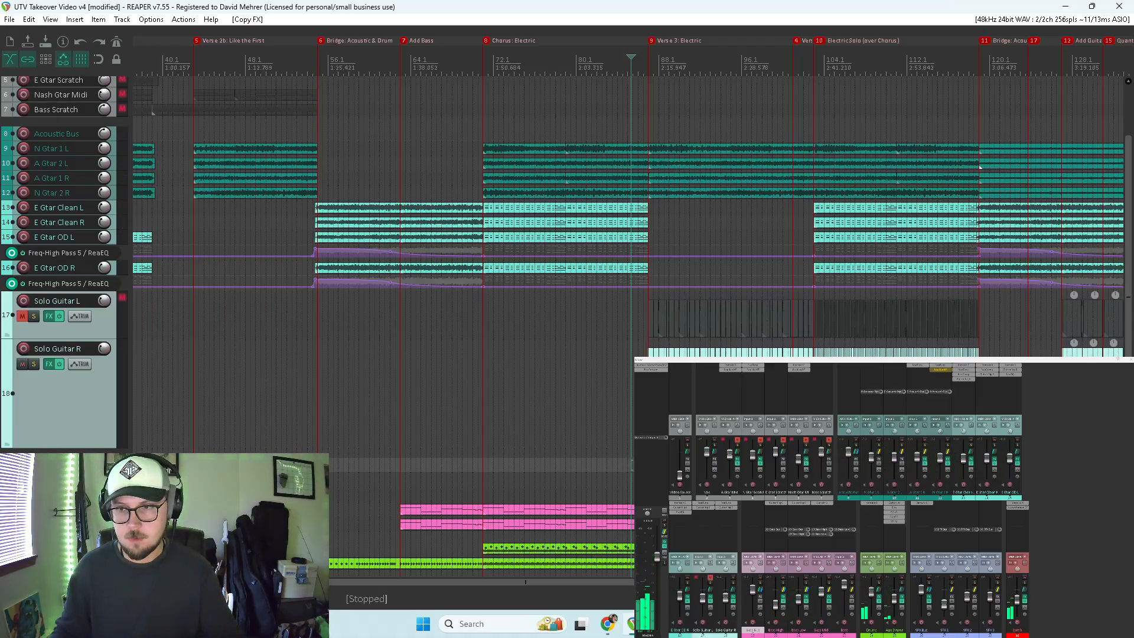
key("ctrl+z")
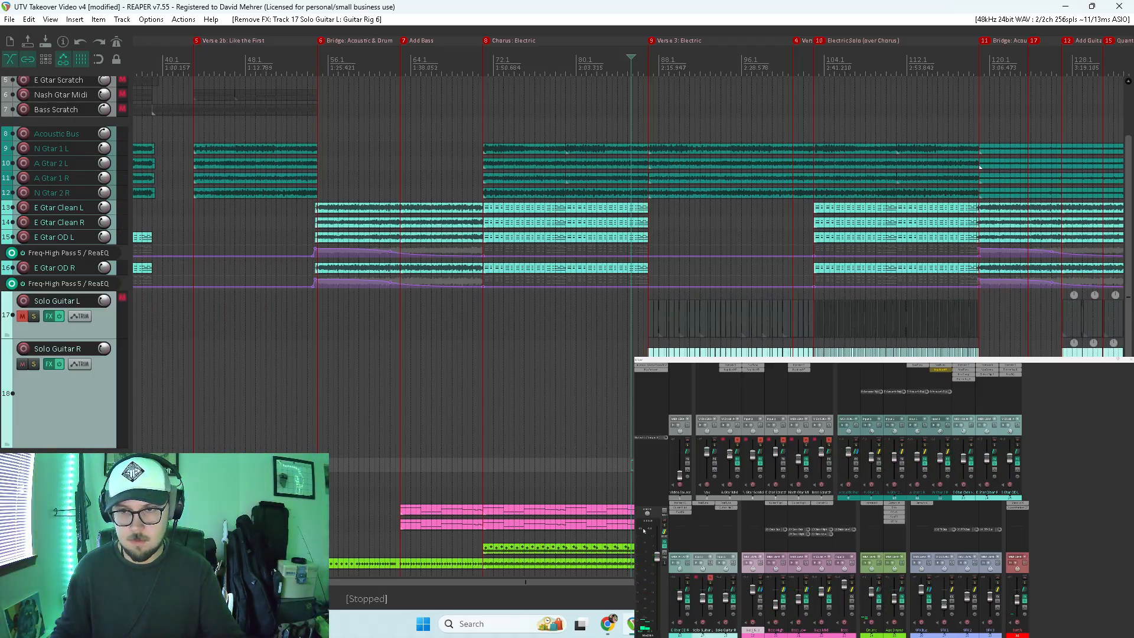
key("ctrl+z")
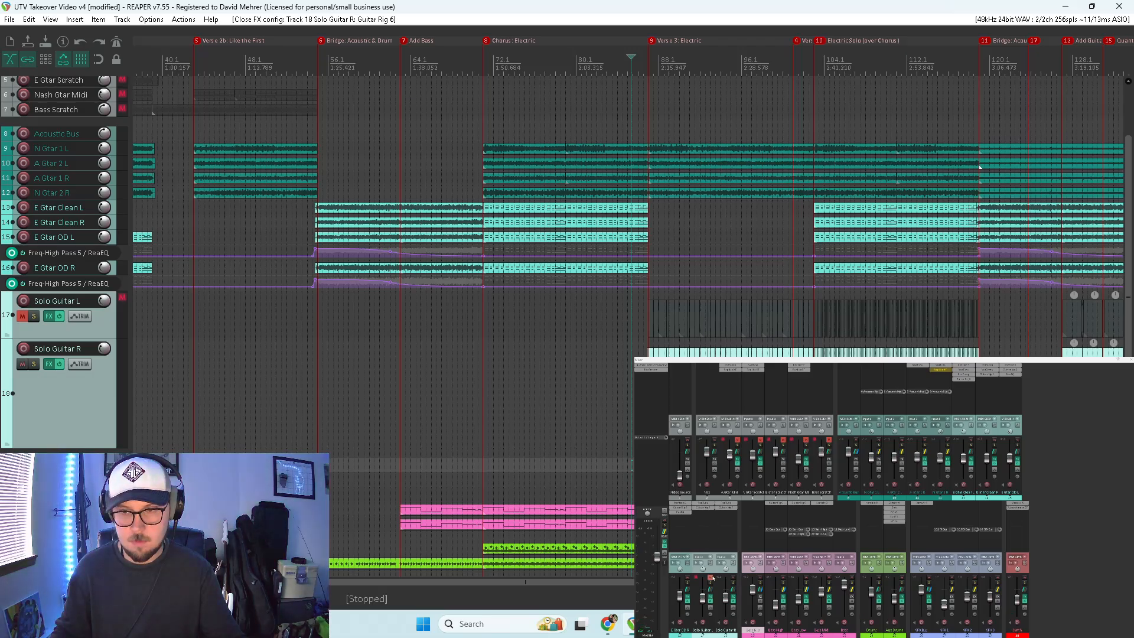
Step: Play from just before Verse 3 and compare both solo guitars alone and together by toggling mutes, leaving Solo Guitar L muted
key("space")
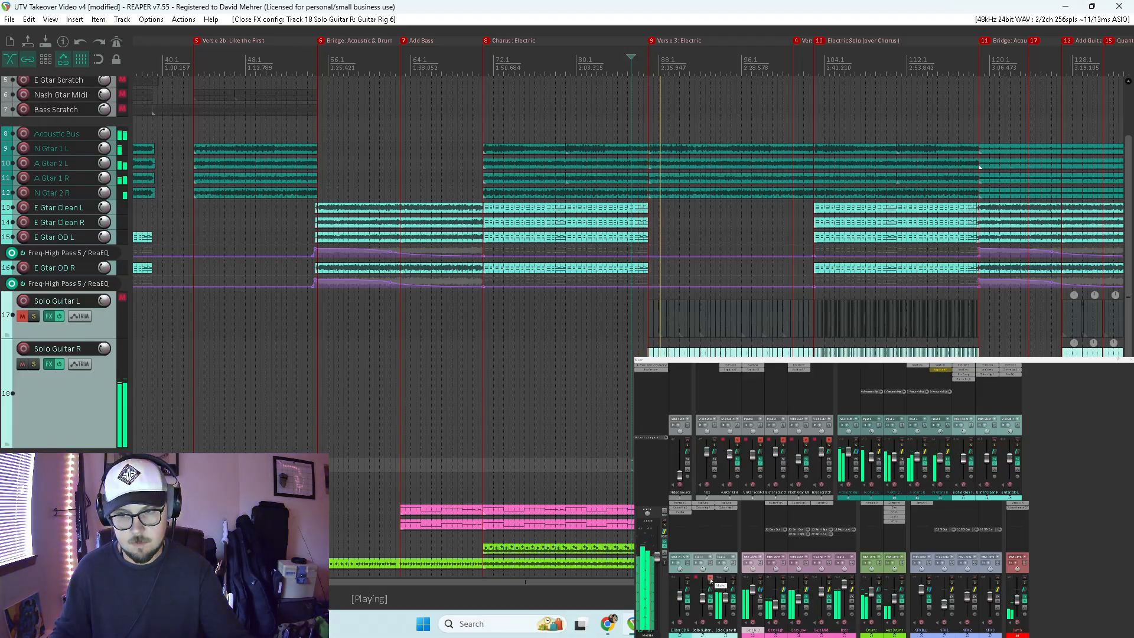
left_click(711, 578)
left_click(733, 580)
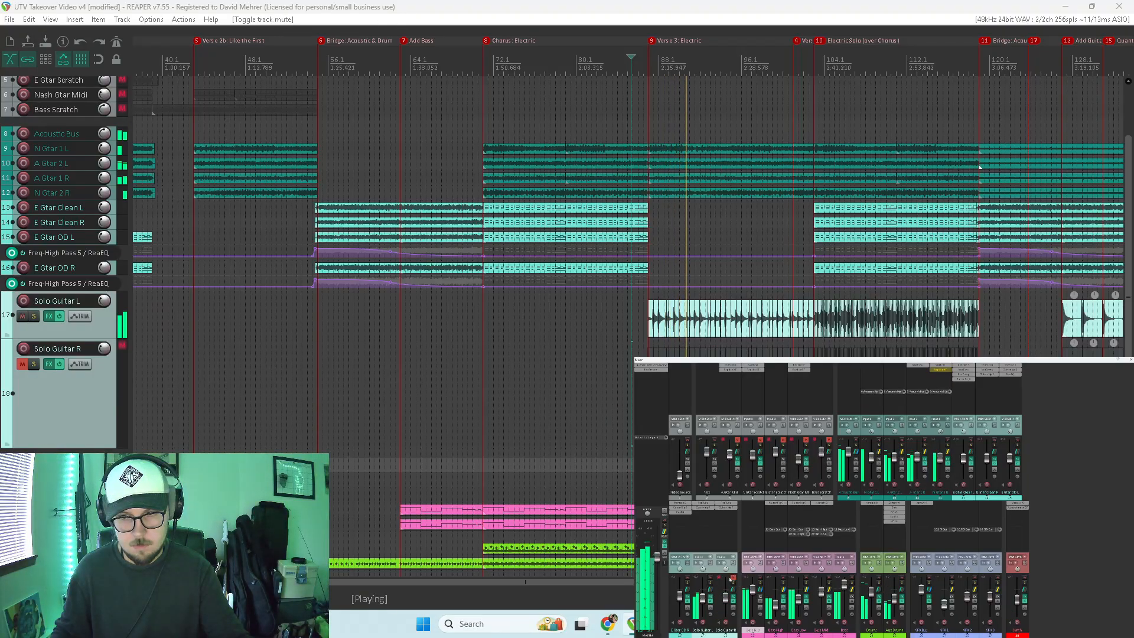
left_click(733, 580)
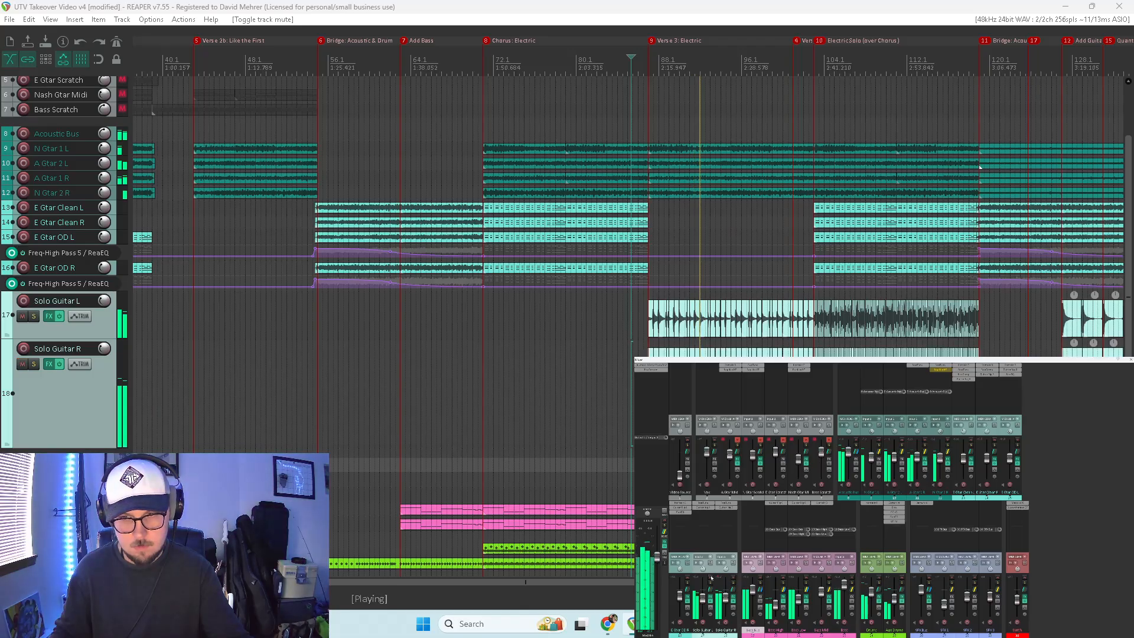
left_click(711, 578)
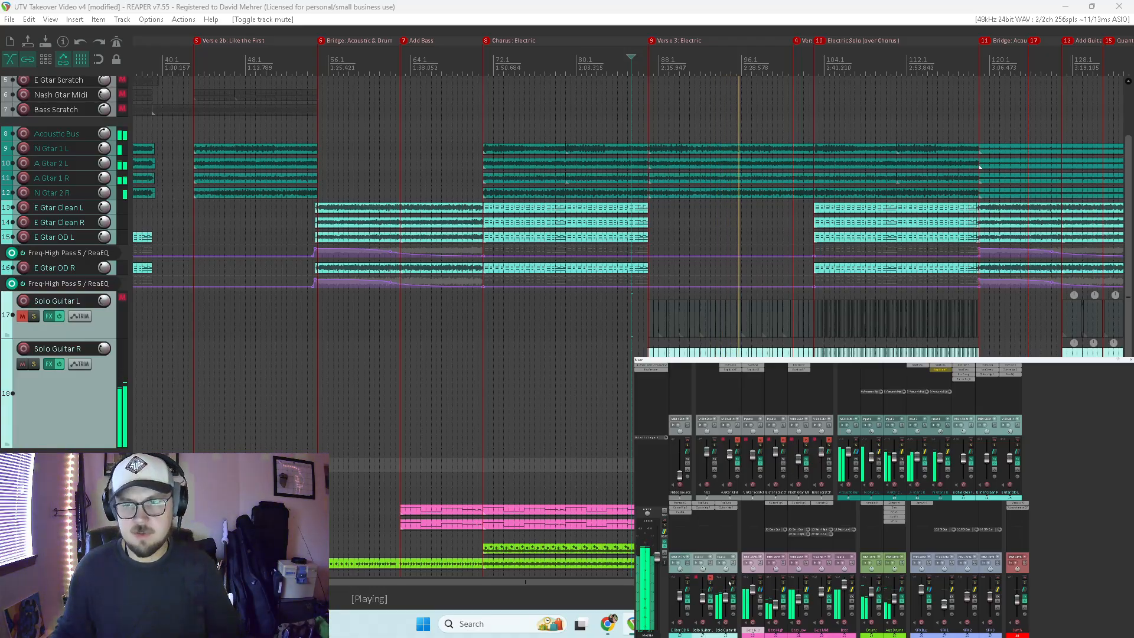
Step: Open Solo Guitar R's Guitar Rig, slightly lower Control Room Pro's Treble and close the plug-in window
left_click(718, 516)
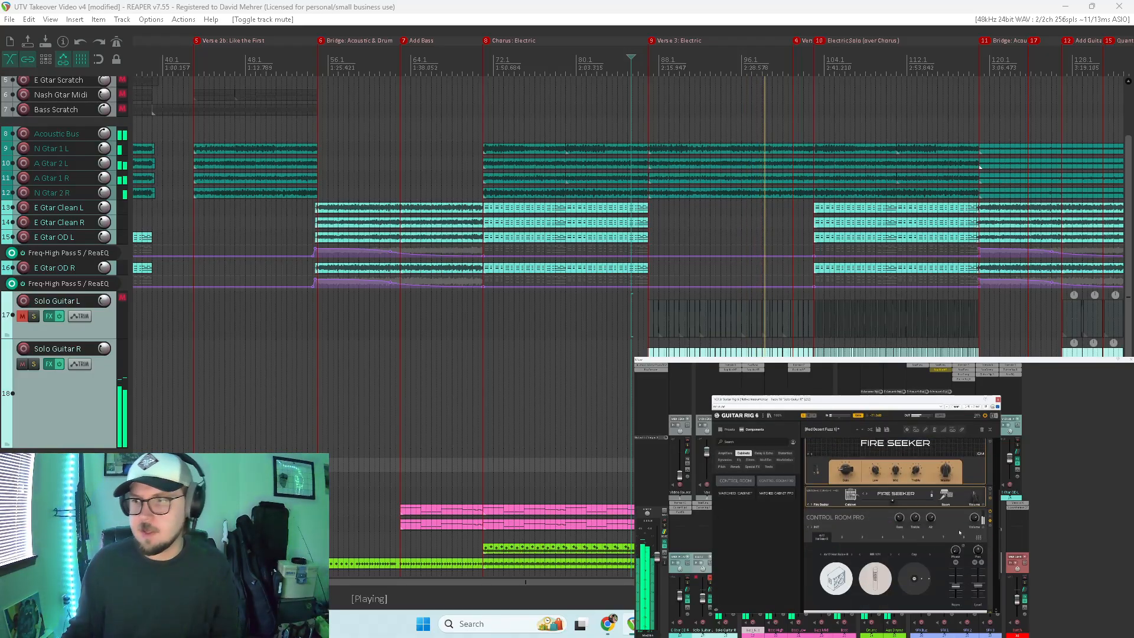
left_click_drag(915, 518, 915, 522)
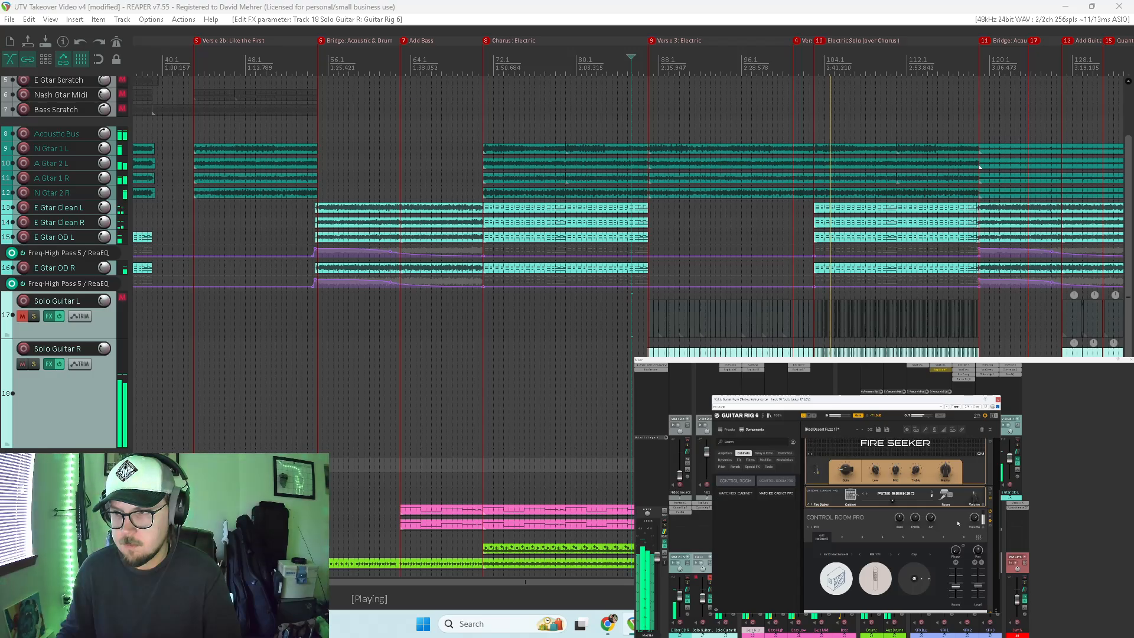
left_click_drag(949, 499, 1000, 503)
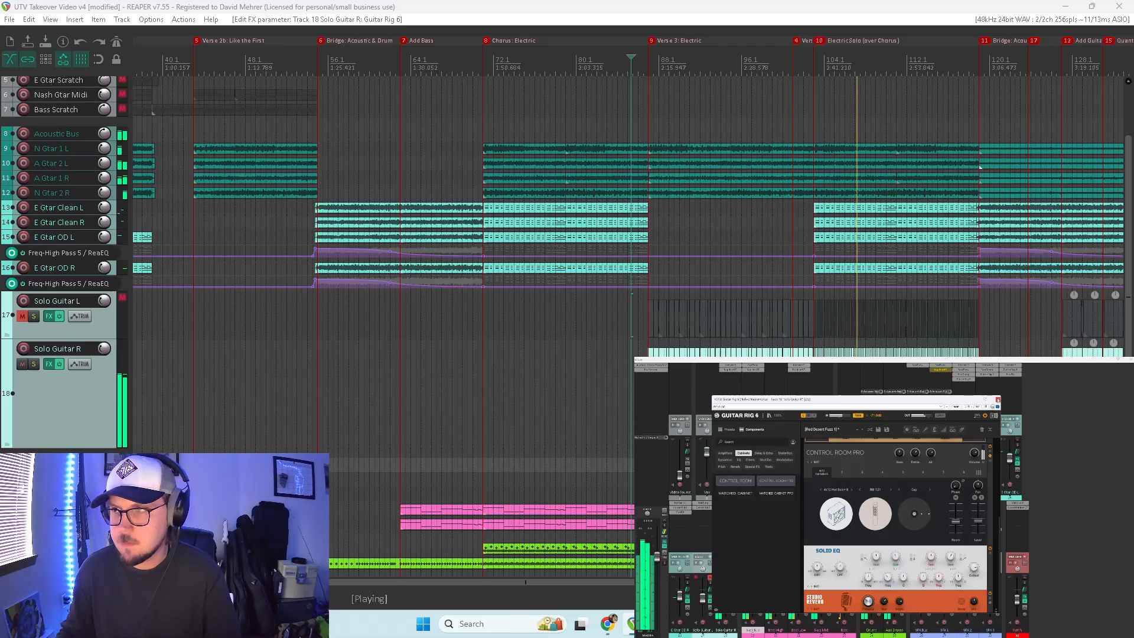
left_click(998, 400)
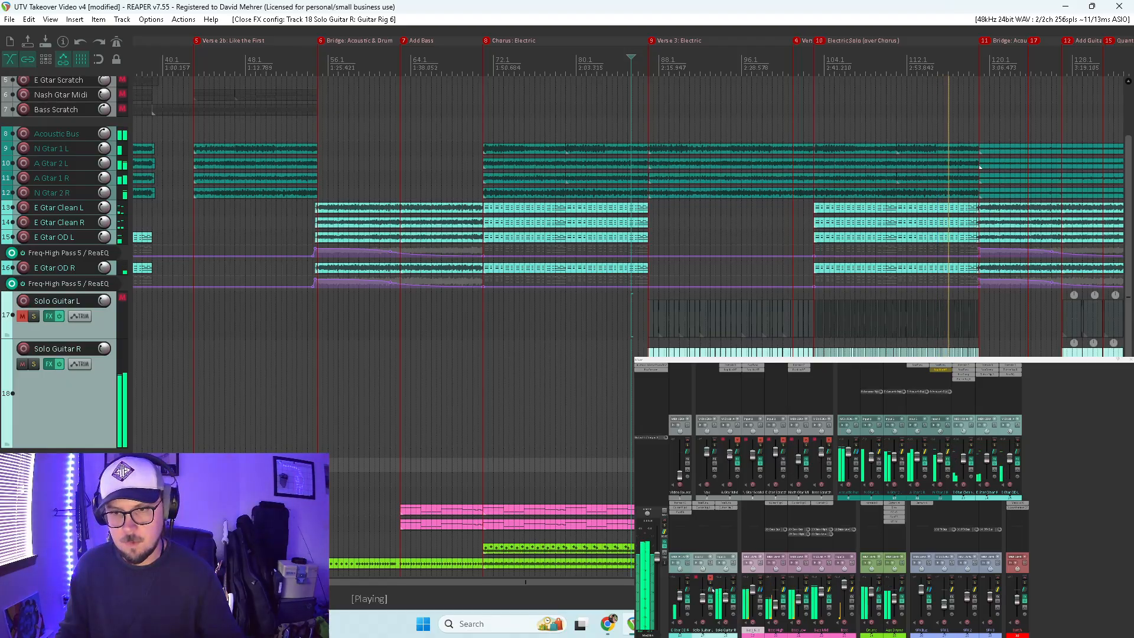
Step: Swap the mutes of Solo Guitar L and R to compare their tones, mute L again and restart playback from just before Verse 3
left_click(733, 579)
left_click(733, 578)
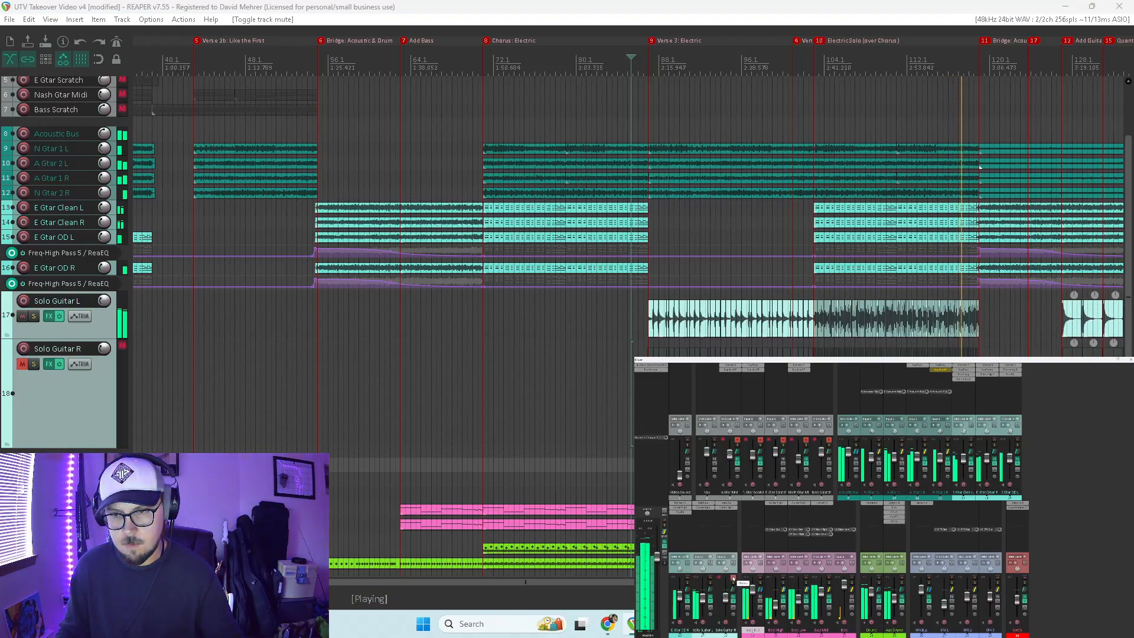
left_click(733, 578)
left_click(711, 578)
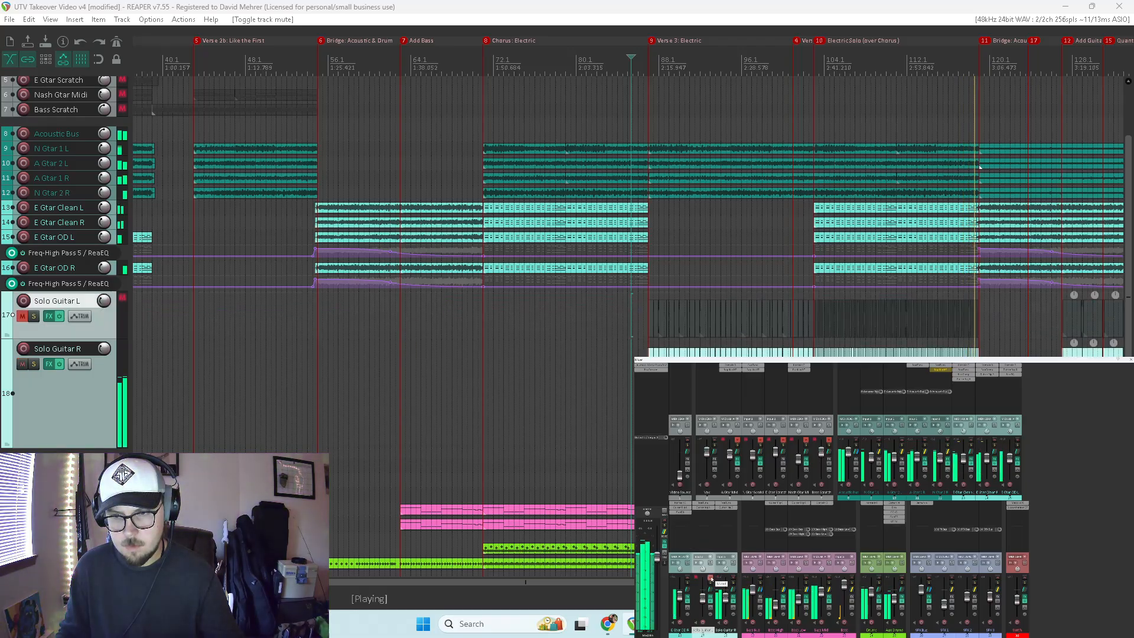
key("space")
key("space")
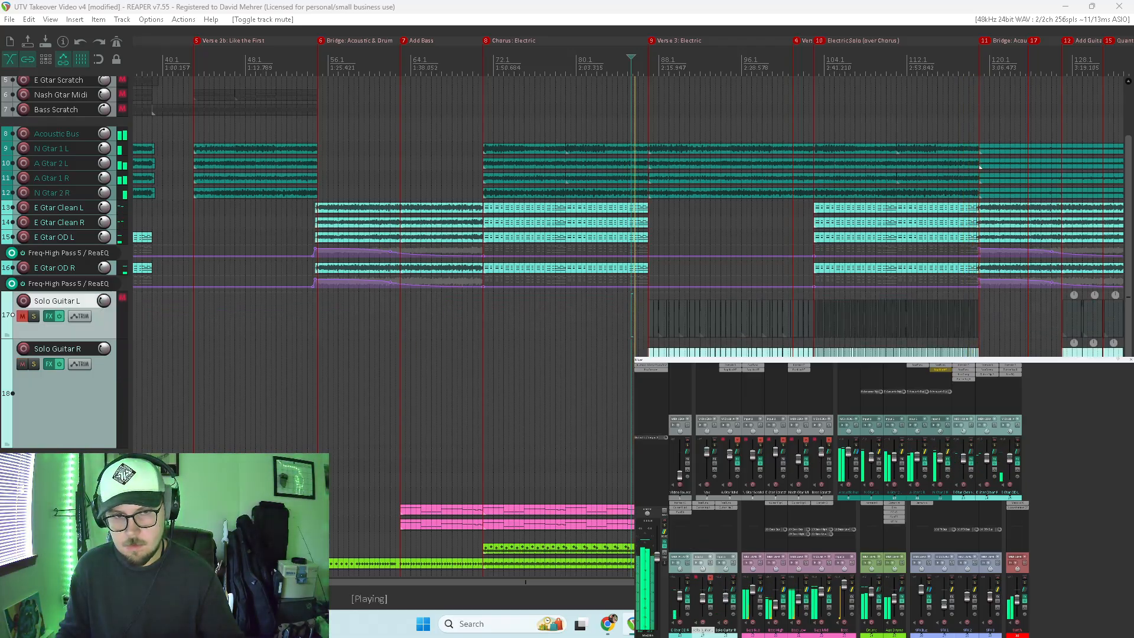
Step: Play the Electric Solo, replace Solo Guitar L's Guitar Rig with a copy of Solo Guitar R's and unmute Solo Guitar L
left_click(830, 495)
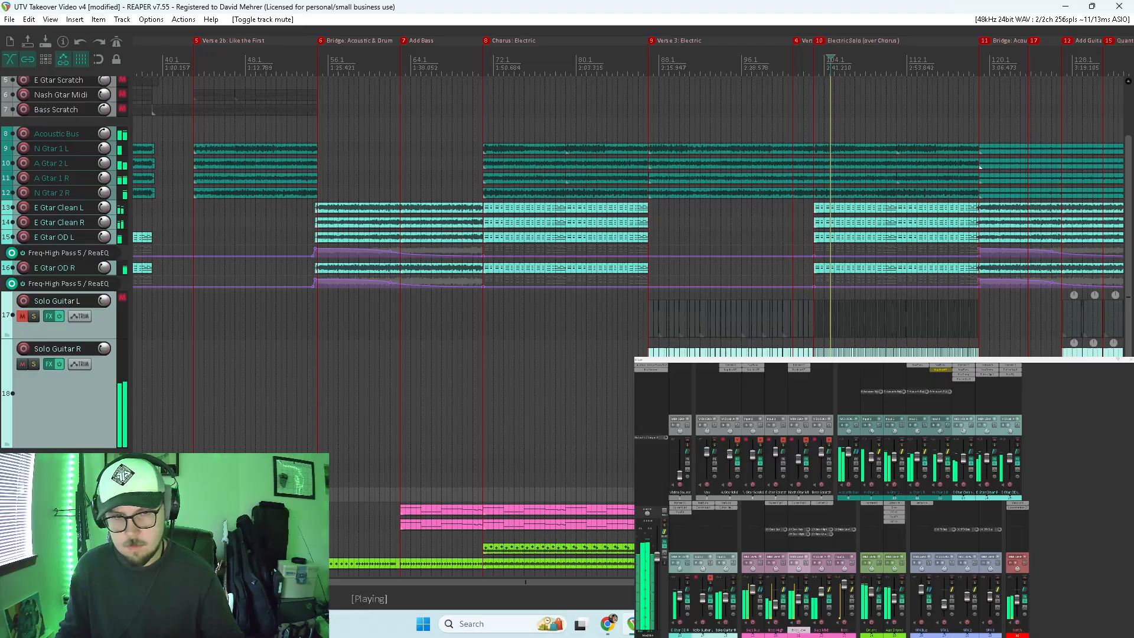
left_click(710, 508, "alt")
left_click_drag(726, 508, 727, 512)
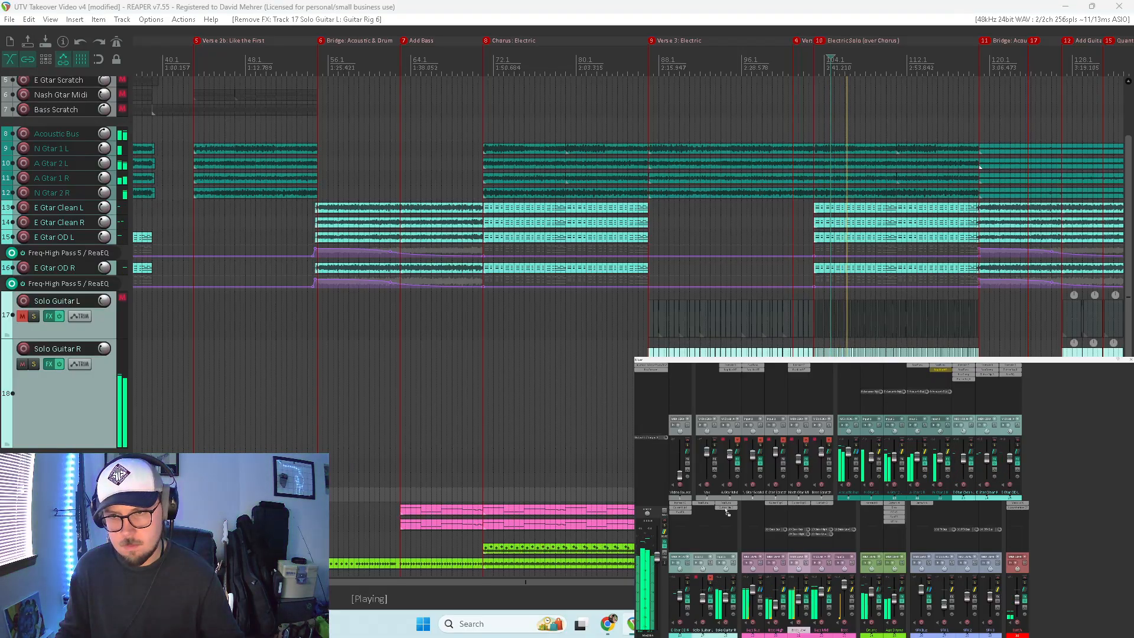
left_click(711, 578)
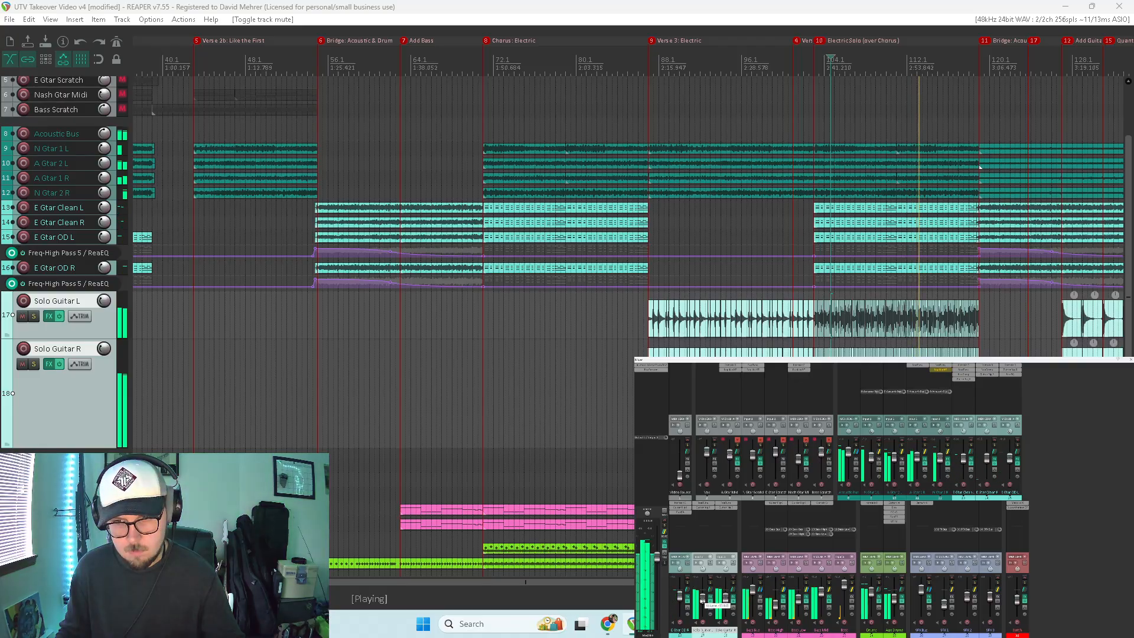
Step: Slightly lower the volume of the two selected solo guitar tracks and play from just before Verse 3
left_click_drag(702, 601, 702, 602)
left_click(712, 571)
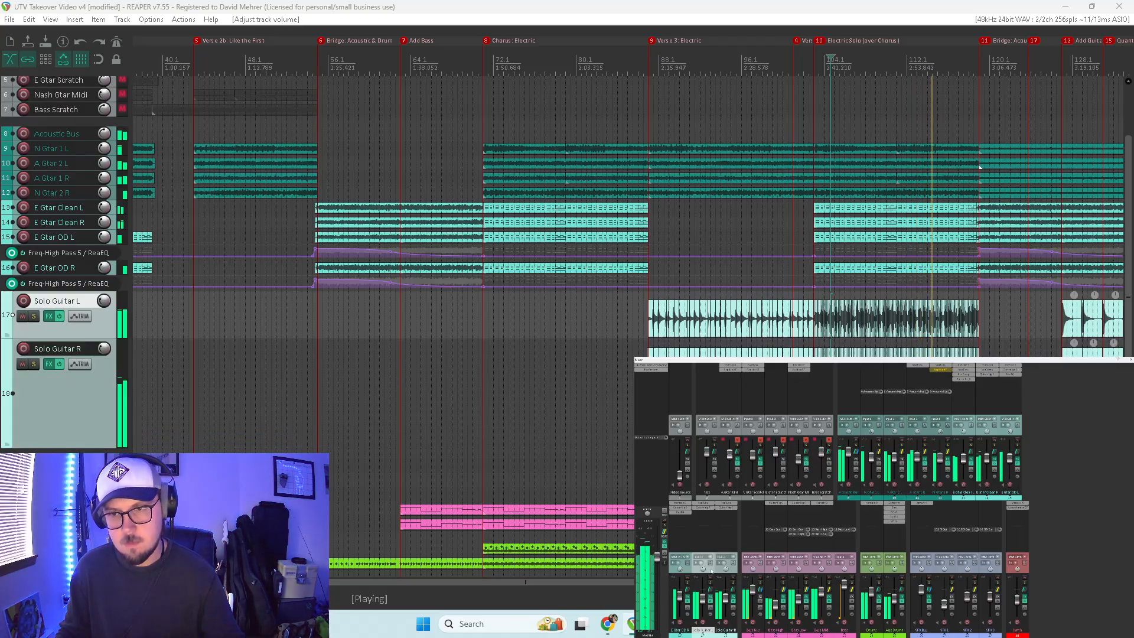
left_click(644, 465)
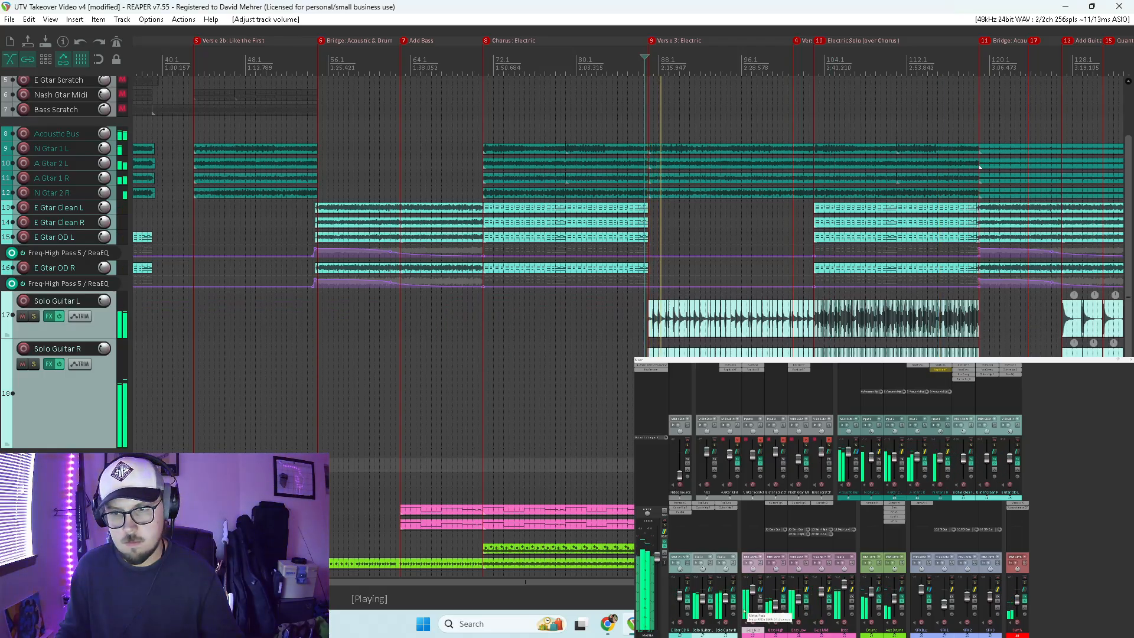
Step: Insert a new track between E Gtar OD R and Solo Guitar L
left_click(685, 572)
key("ctrl+t")
right_click(686, 571)
left_click(681, 576)
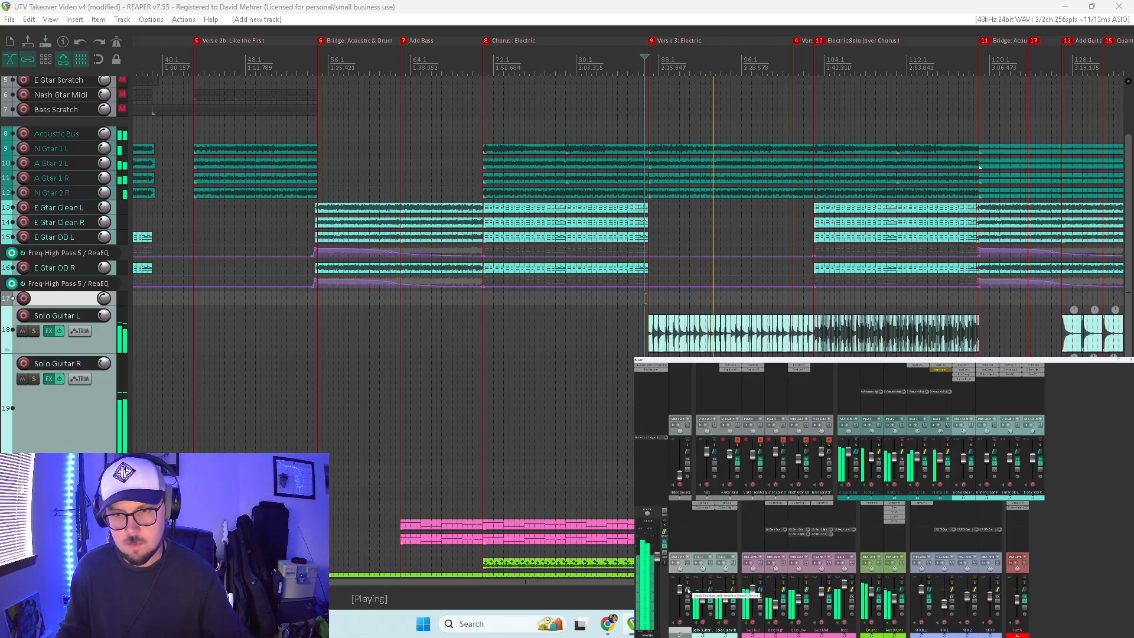
Step: Add receives from Solo Guitar L and Solo Guitar R to the new track 17
left_click(687, 590)
left_click(824, 605)
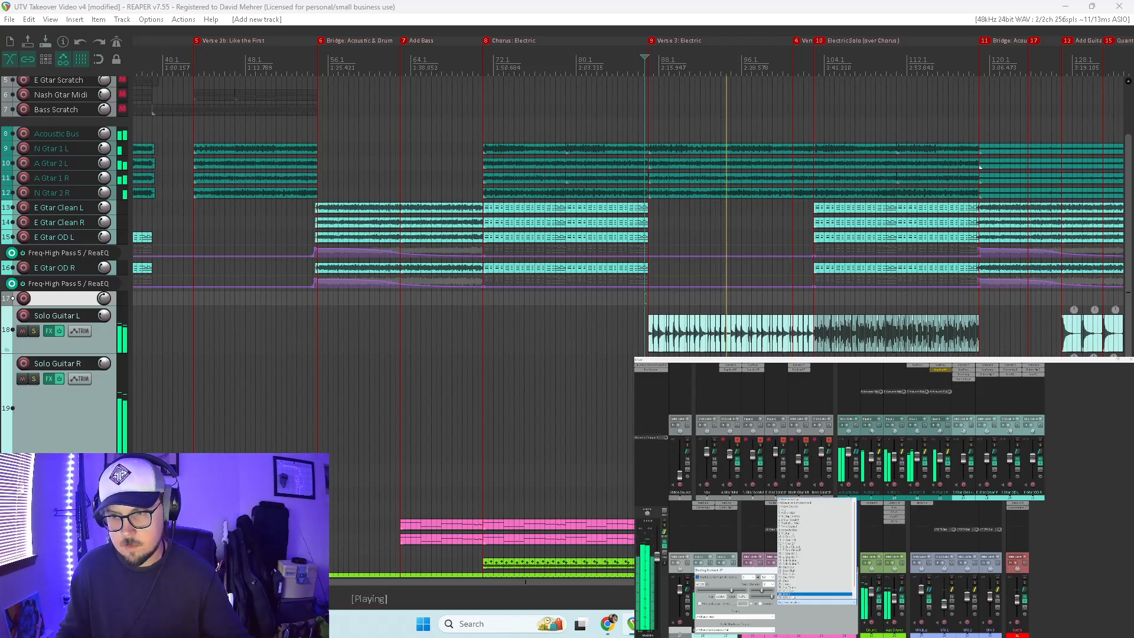
left_click(811, 563)
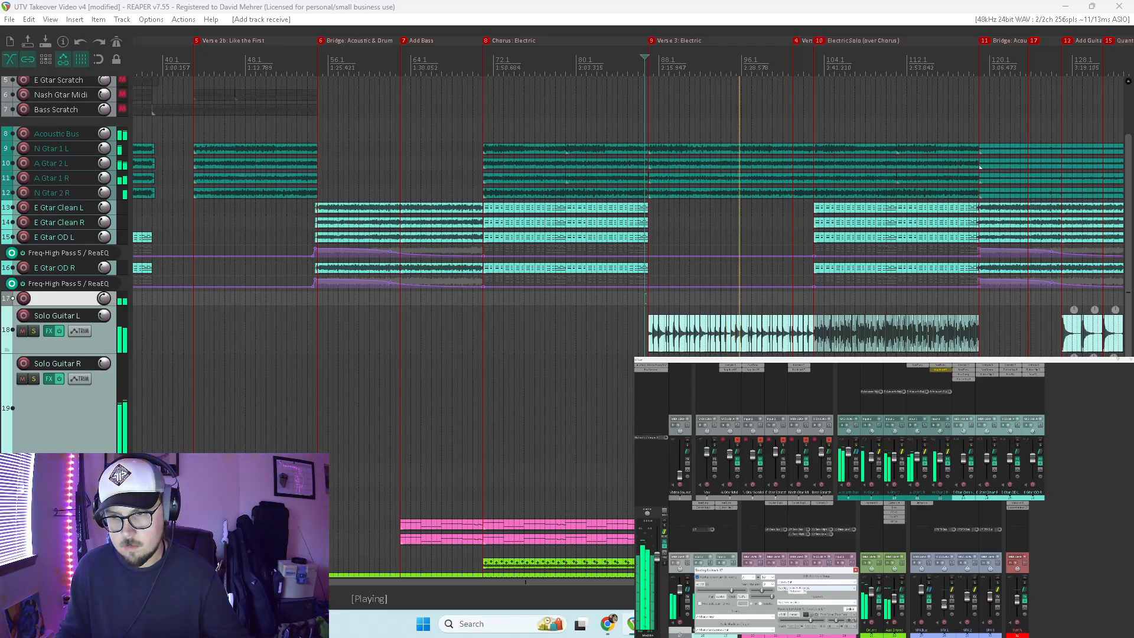
left_click(824, 604)
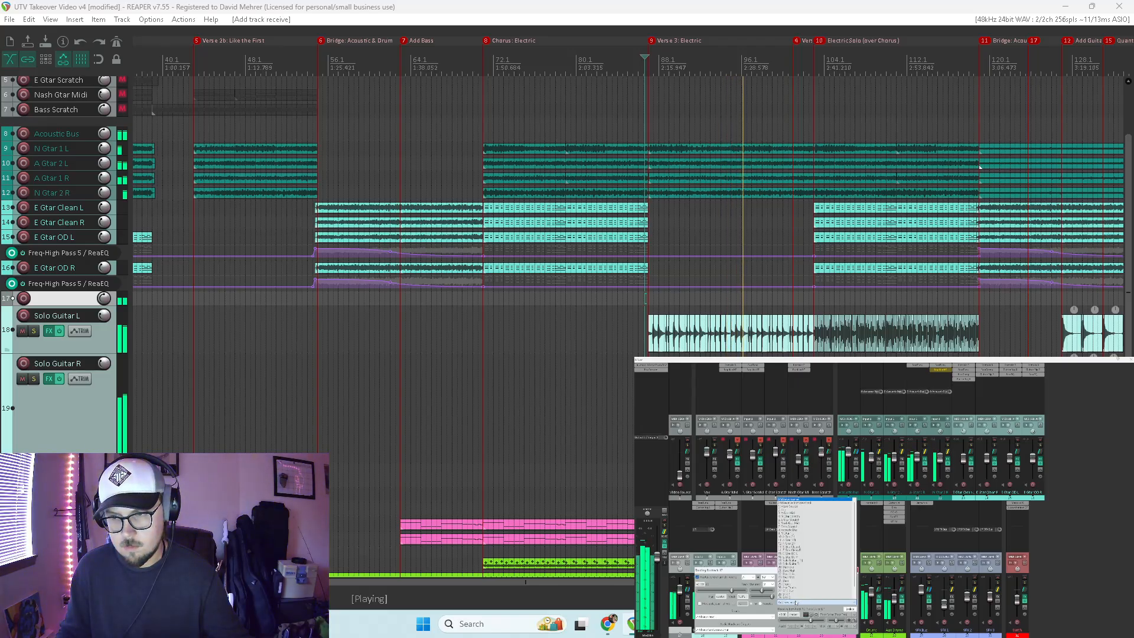
left_click(808, 564)
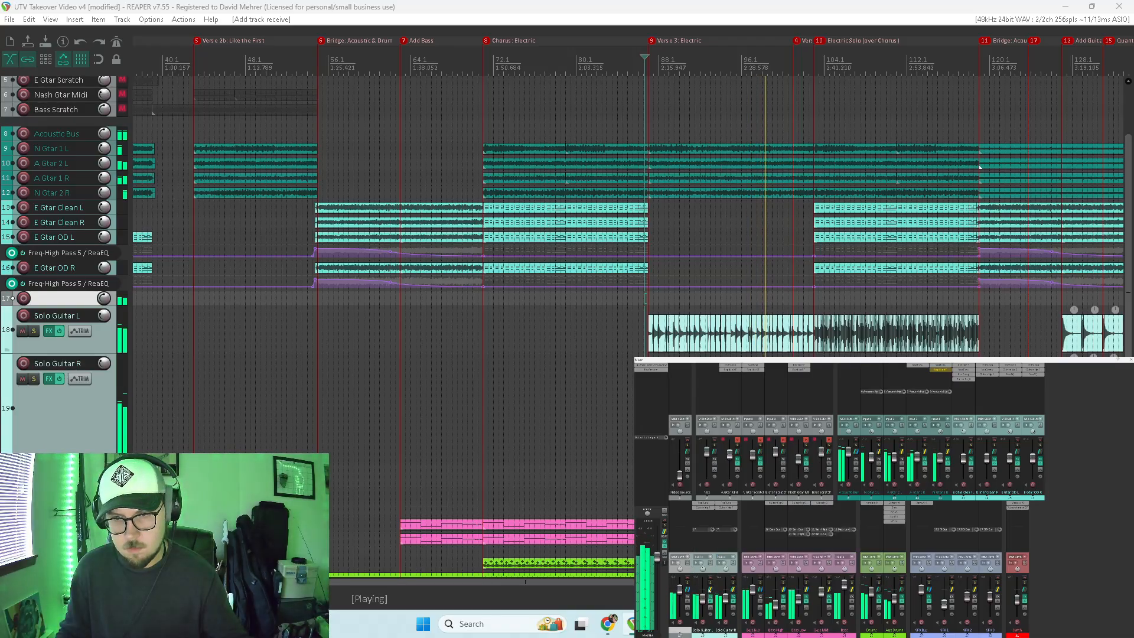
Step: Turn off the master send on Solo Guitar R and Solo Guitar L
left_click(736, 578)
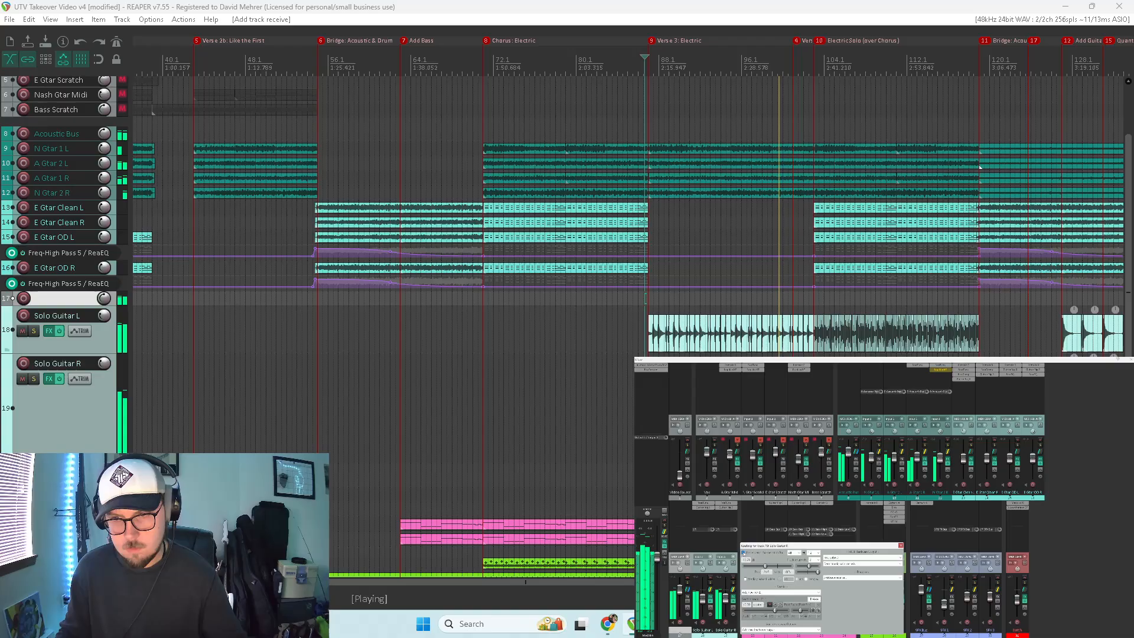
left_click(743, 553)
left_click(712, 589)
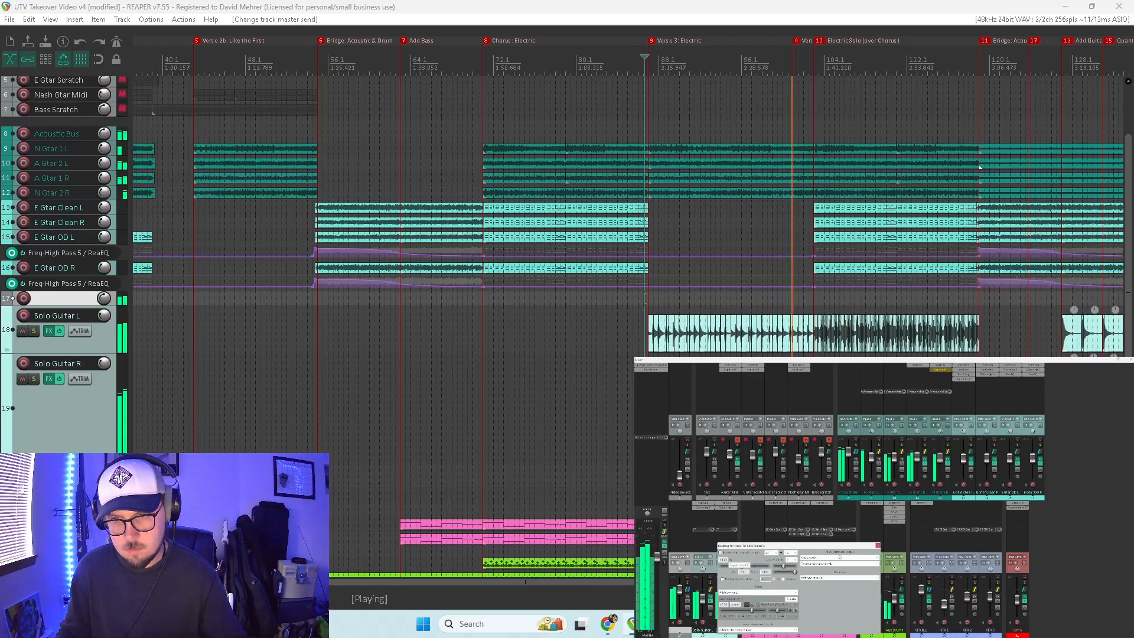
left_click(877, 547)
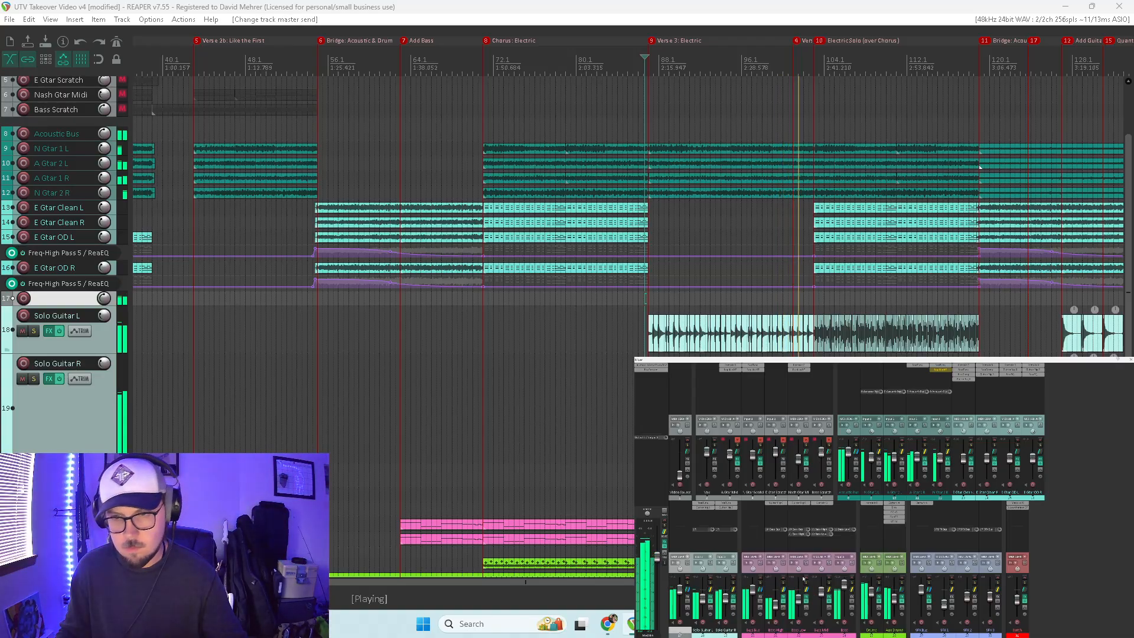
Step: Add ReaComp to track 17 with threshold -25.3 dB, ratio 1.720:1, knee size 0.9 dB and auto release enabled
double_click(688, 505)
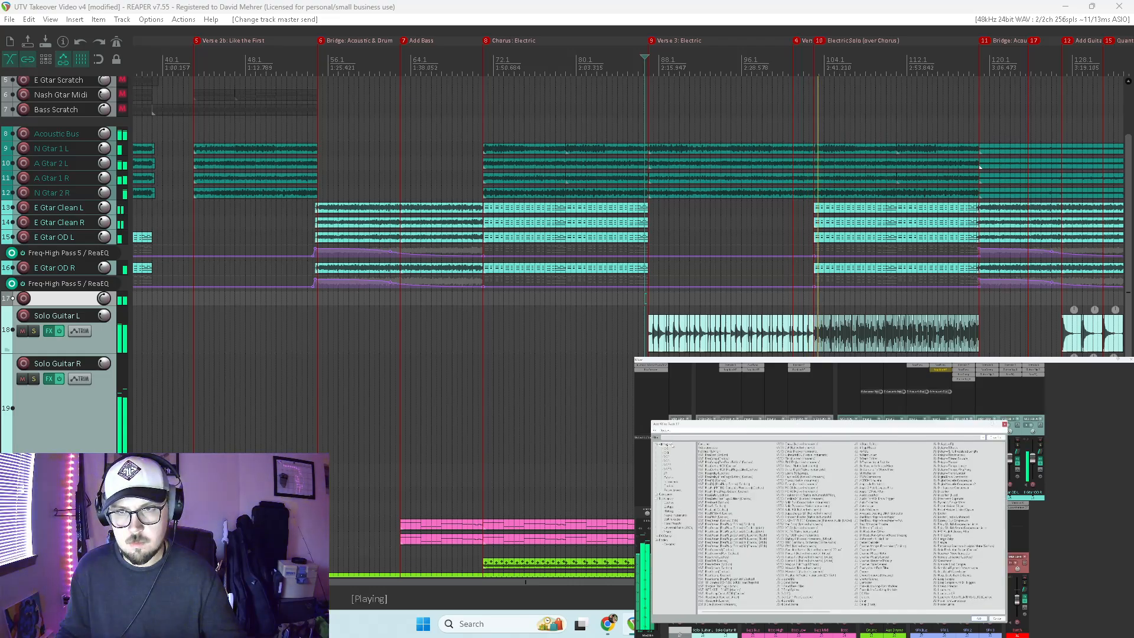
double_click(712, 459)
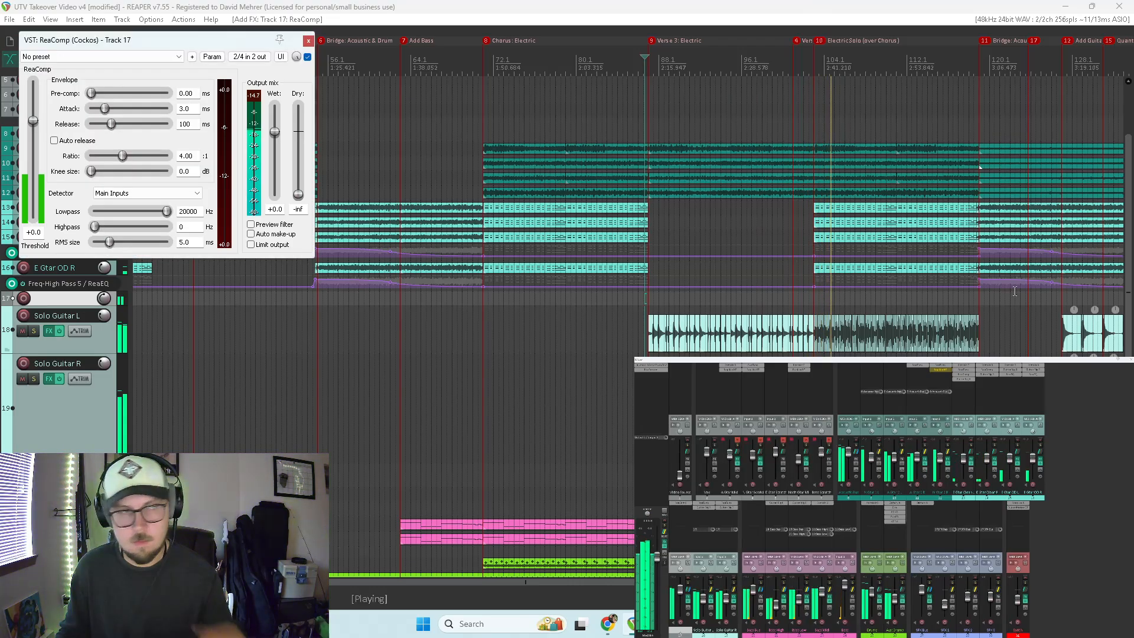
left_click_drag(33, 121, 29, 176)
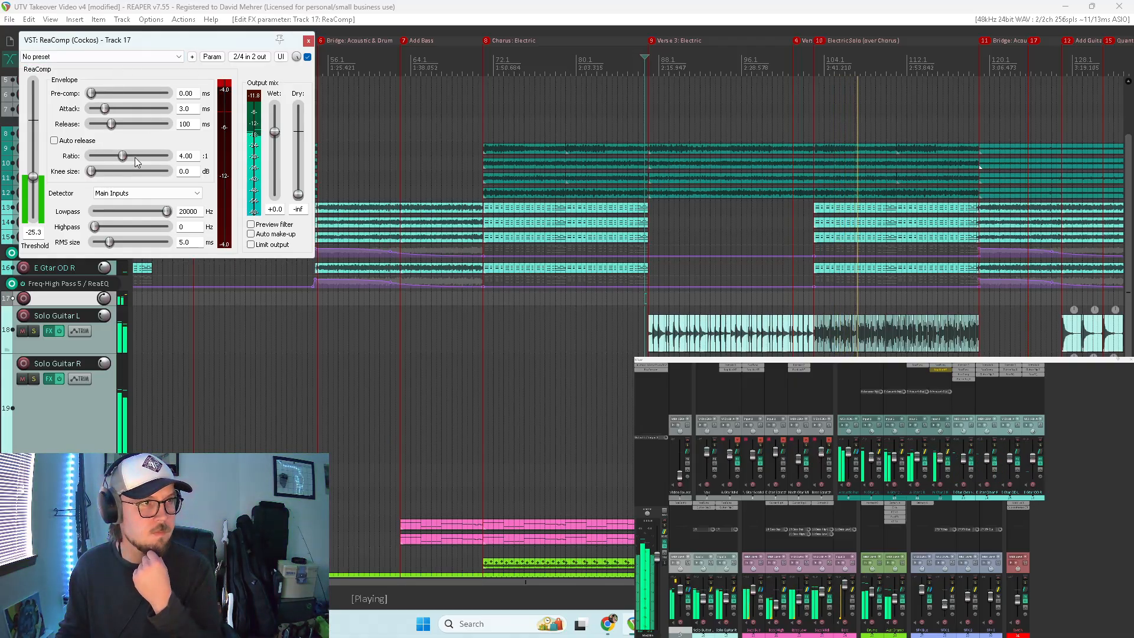
left_click_drag(132, 158, 119, 158)
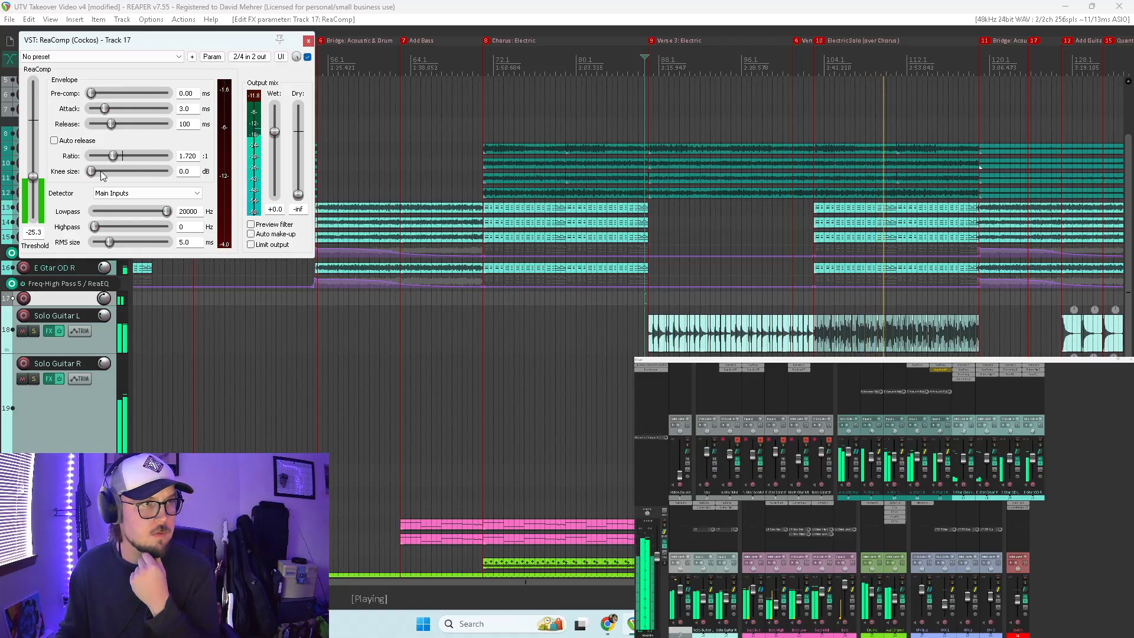
left_click_drag(94, 172, 97, 172)
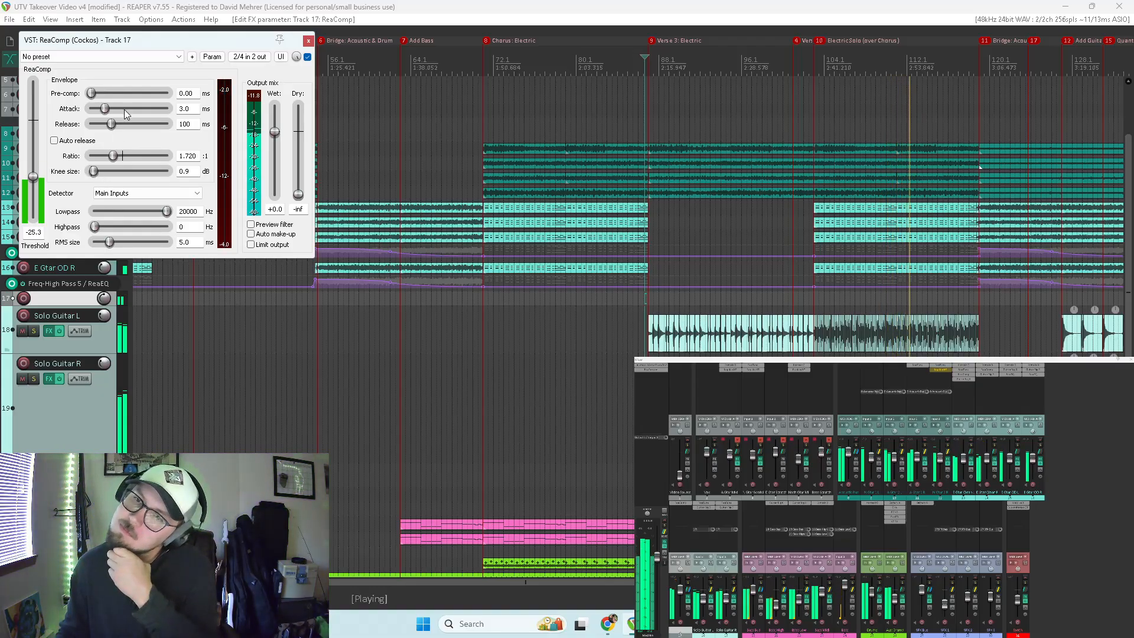
left_click(55, 141)
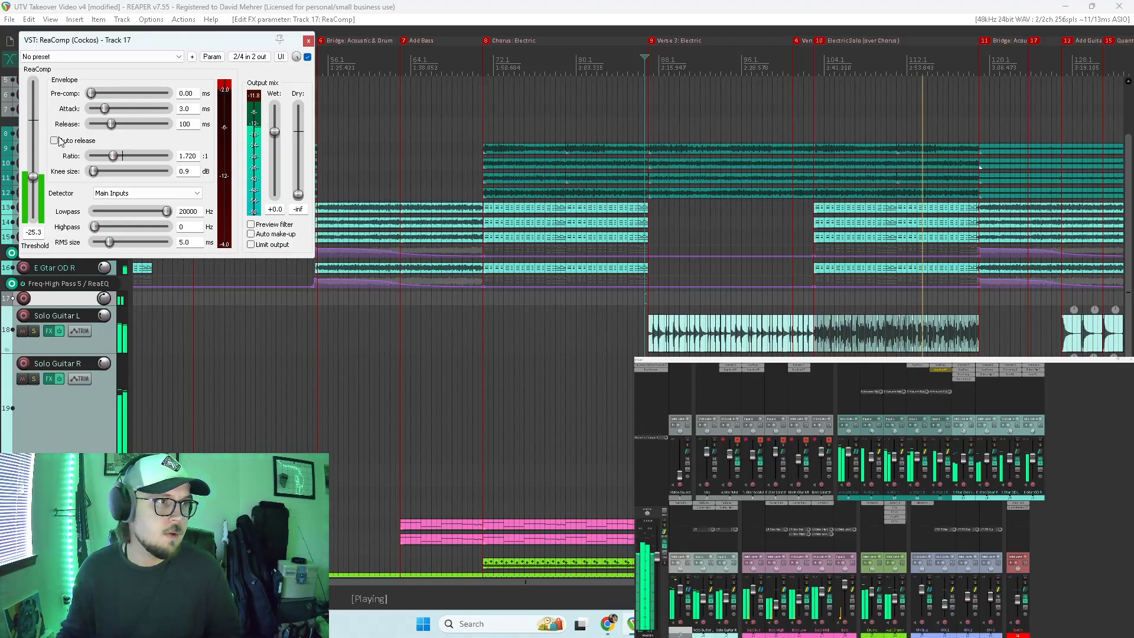
left_click(308, 40)
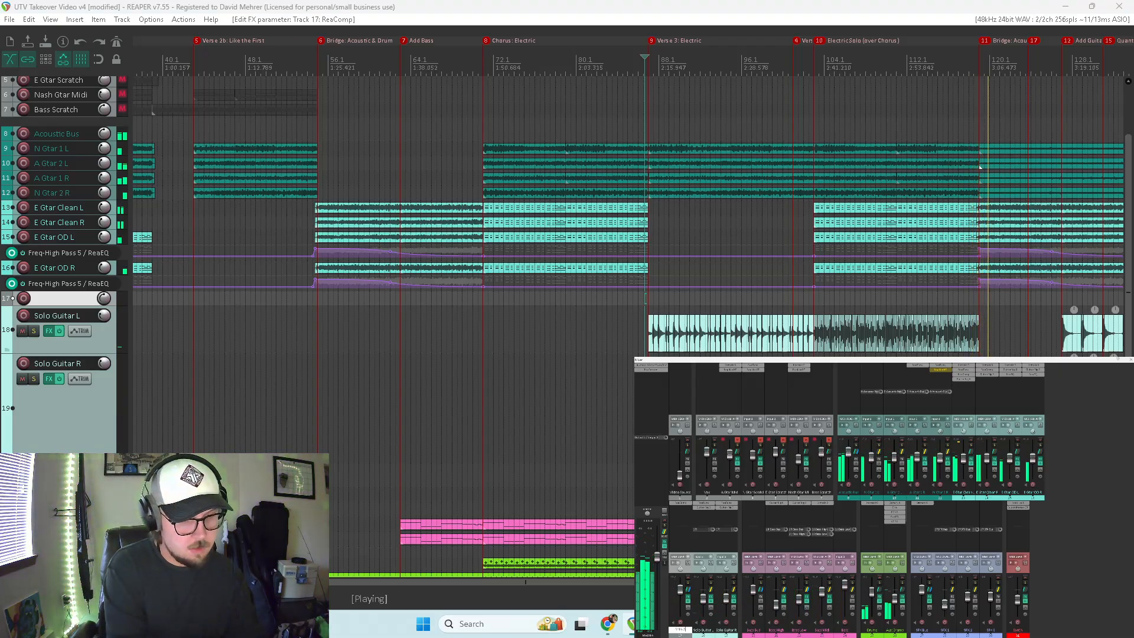
Step: Name track 17 Solo Gtar Bus and add the RC 48 reverb to it
type("Solo Gtar Bus")
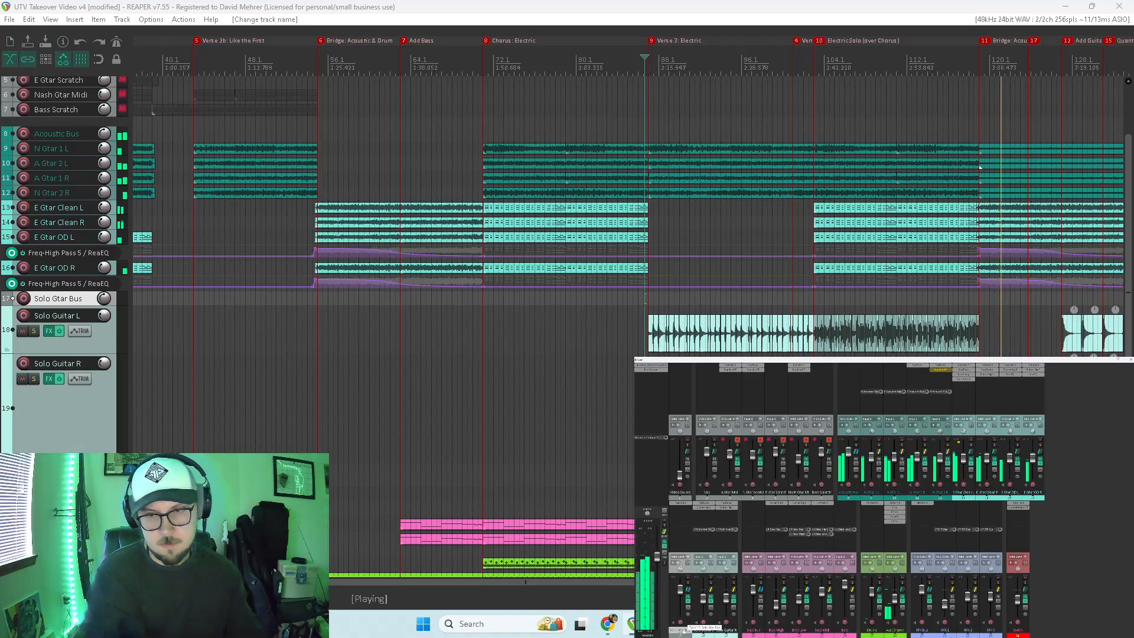
key("Return")
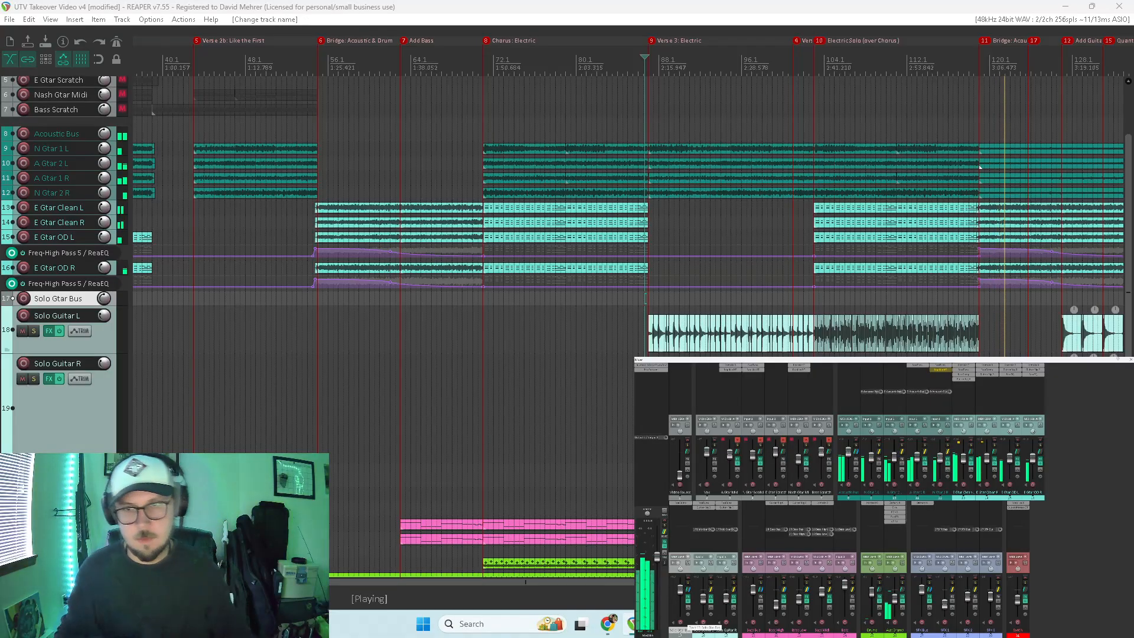
left_click(678, 511)
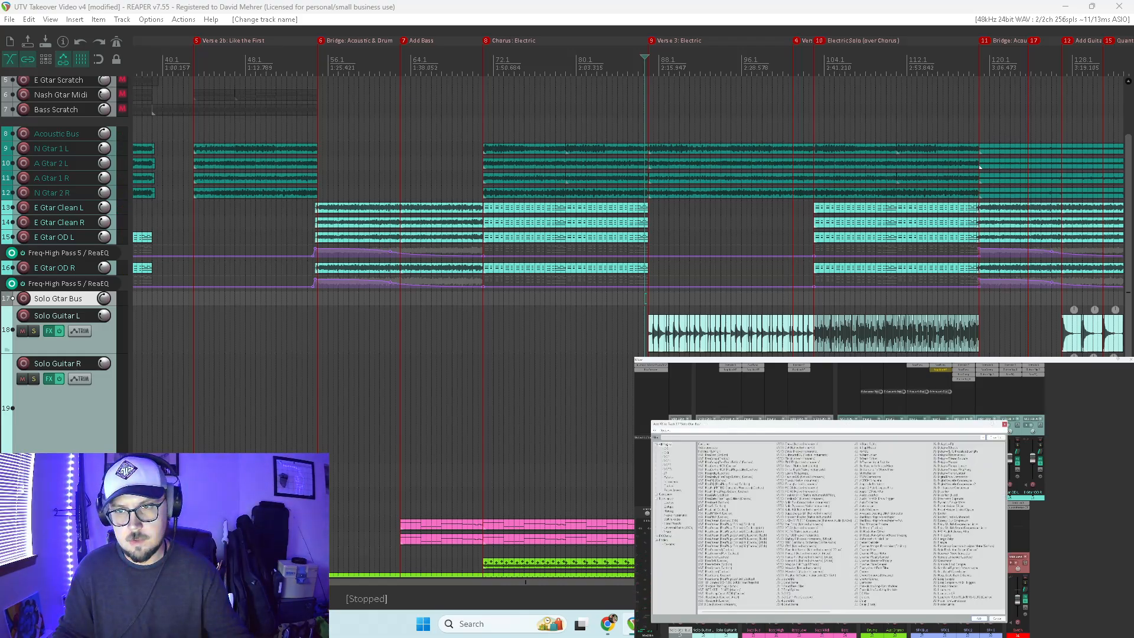
left_click(668, 464)
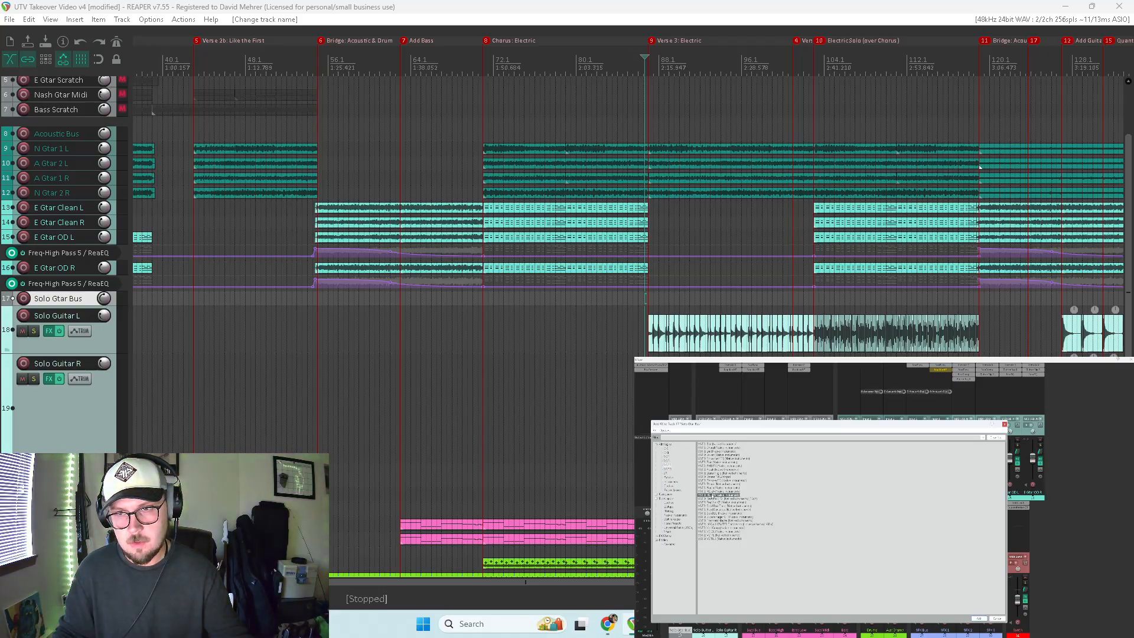
double_click(713, 495)
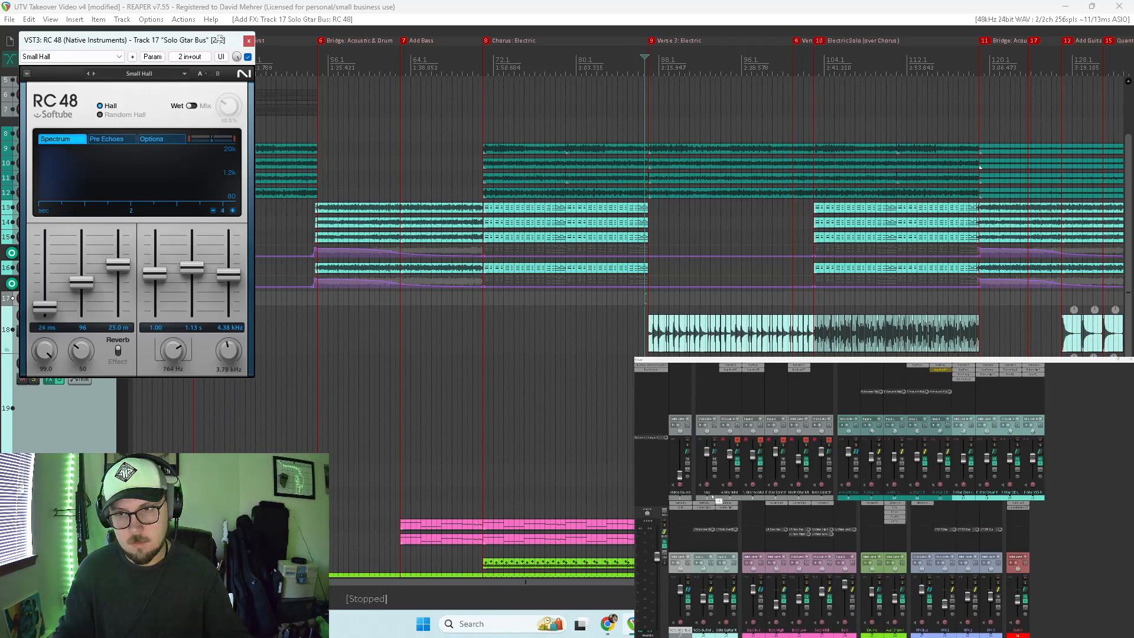
Step: Load RC 48's large Outdoor Stadium preset, start playback, switch the reverb to Mix mode and set the mix to 34%
left_click(176, 78)
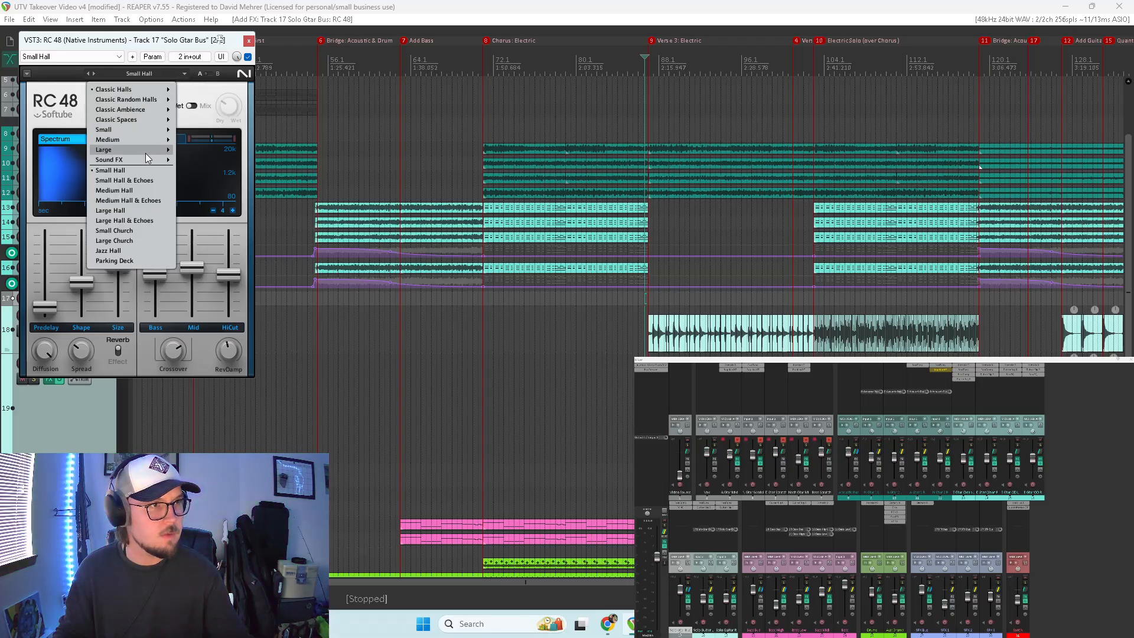
mouse_move(146, 152)
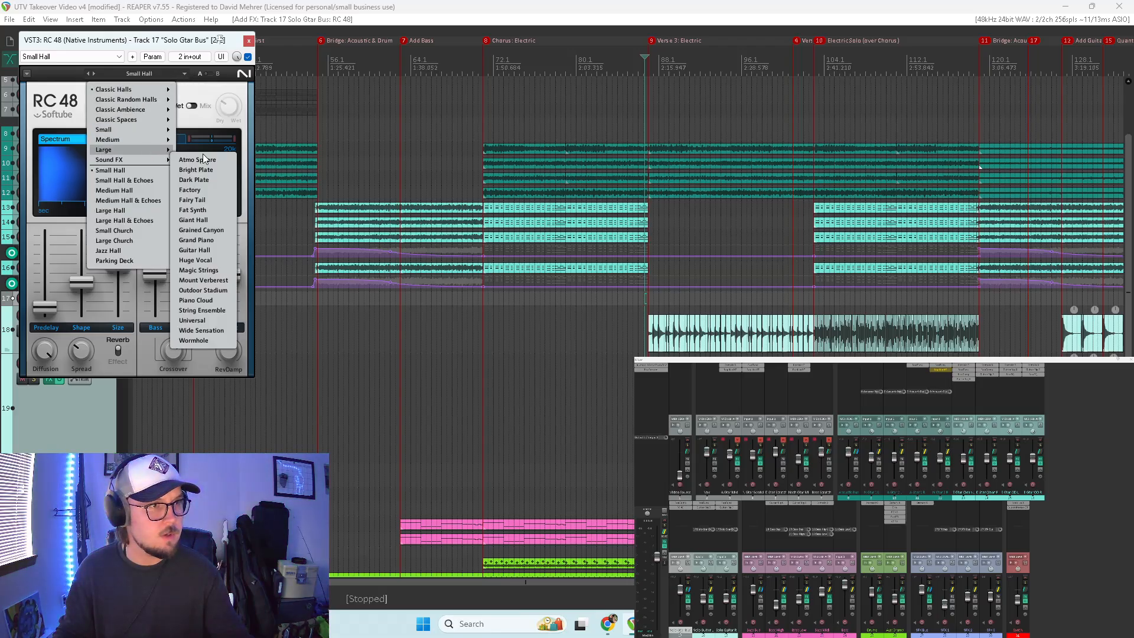
left_click(212, 288)
key("space")
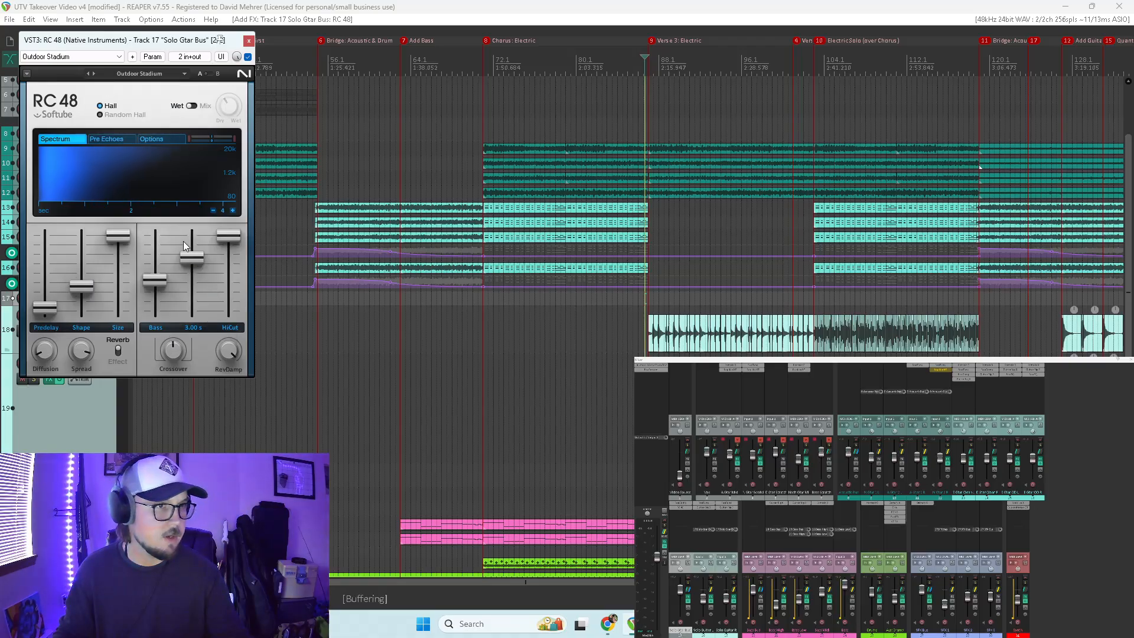
left_click(191, 106)
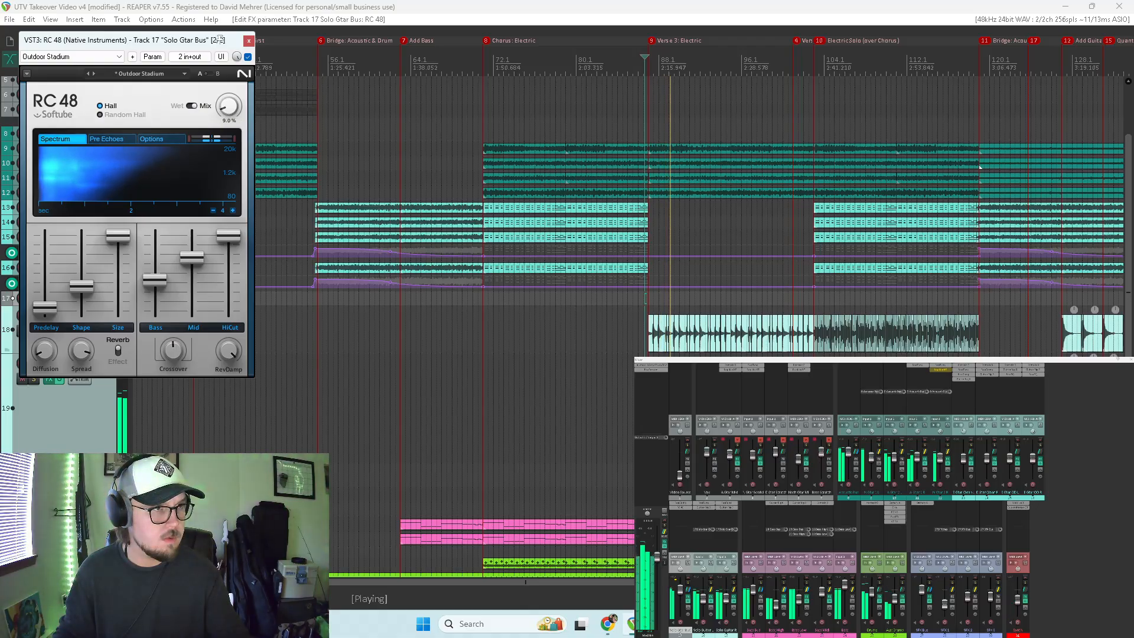
left_click_drag(229, 111, 229, 84)
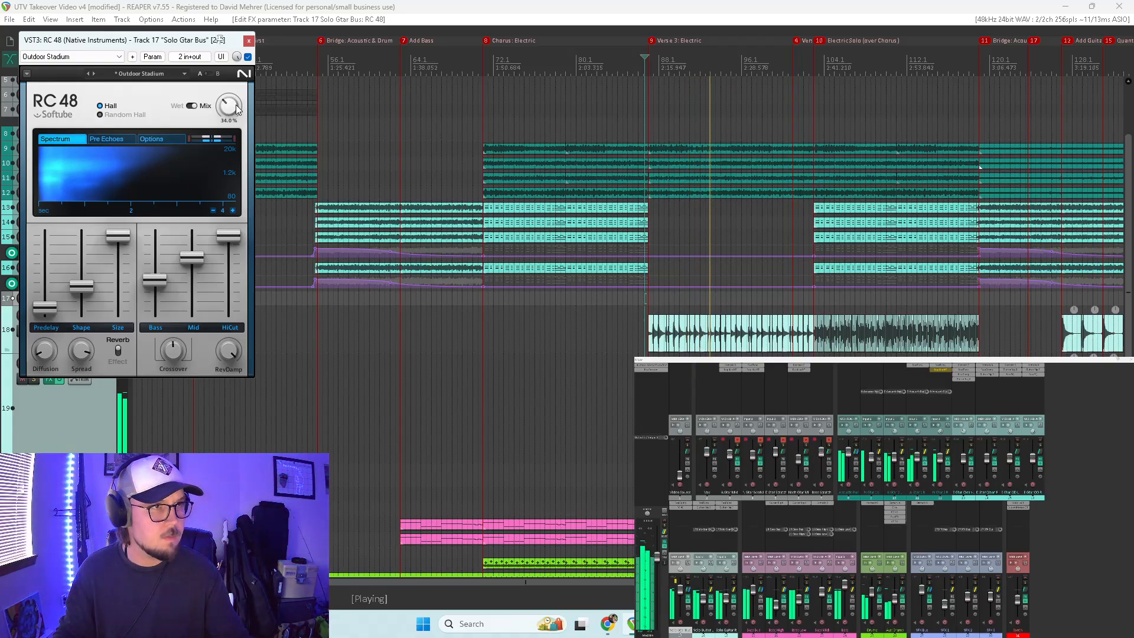
left_click(245, 40)
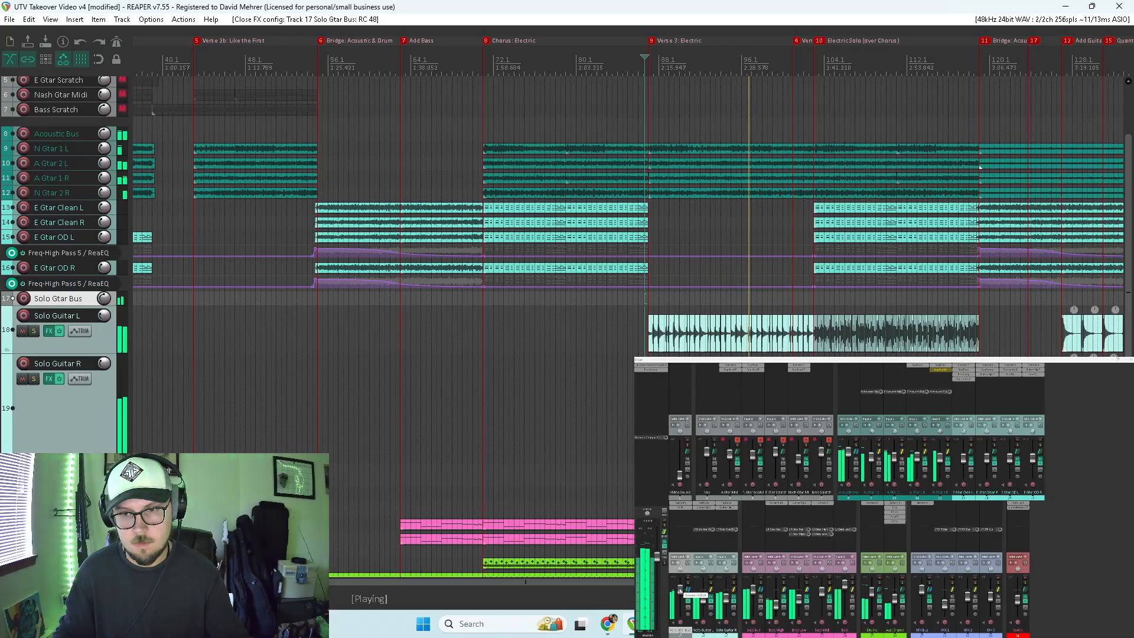
Step: Slightly raise the volume of Solo Guitar L and R together, then reselect Solo Gtar Bus
left_click(722, 571)
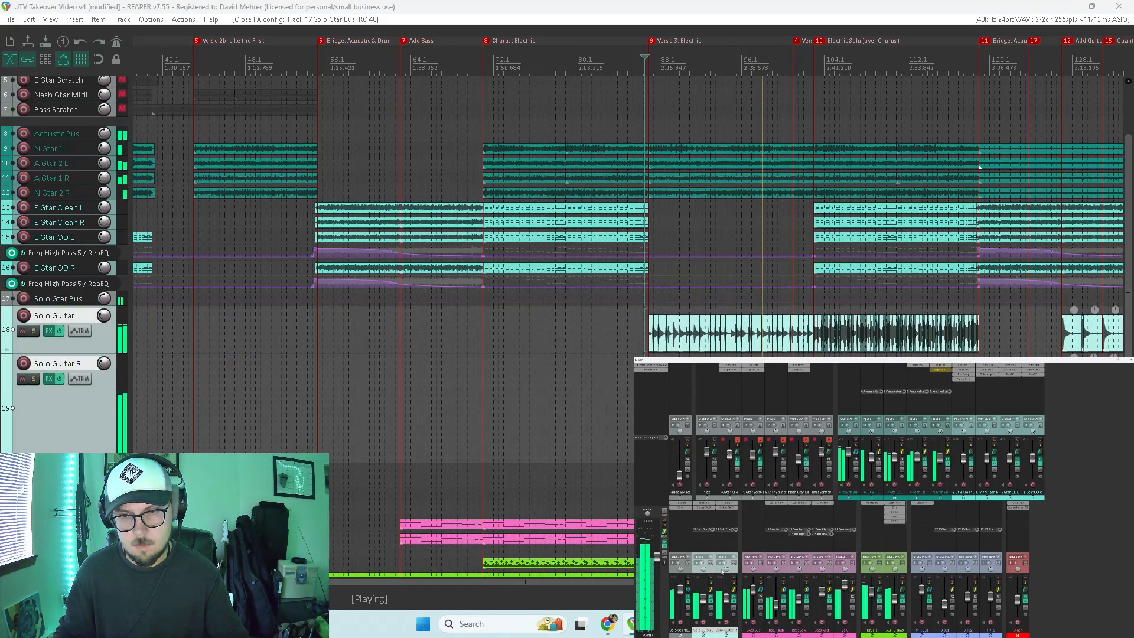
left_click_drag(725, 599, 726, 596)
left_click(689, 570)
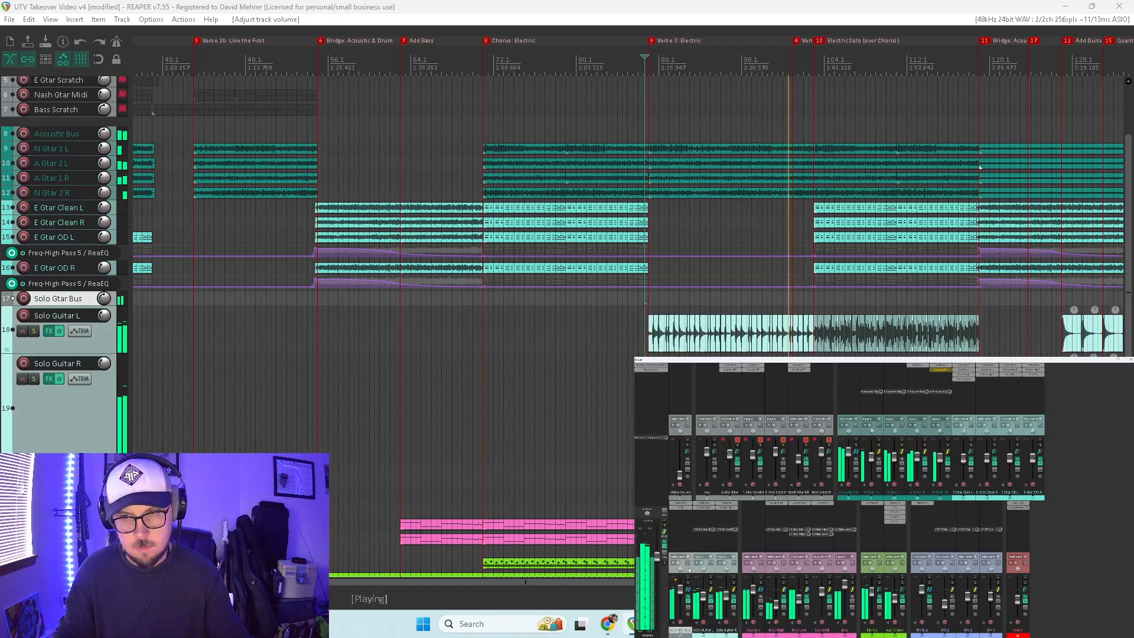
Step: Raise the ReaComp threshold on Solo Gtar Bus to -23.4 dB and fine-tune the bus volume
left_click(680, 511)
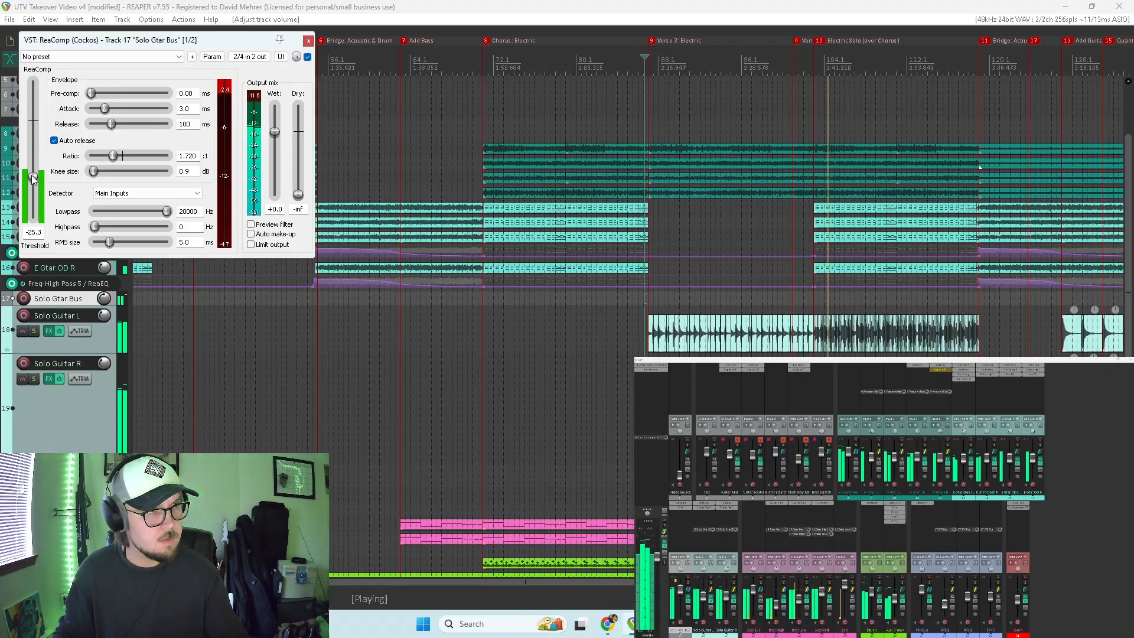
left_click_drag(32, 177, 33, 174)
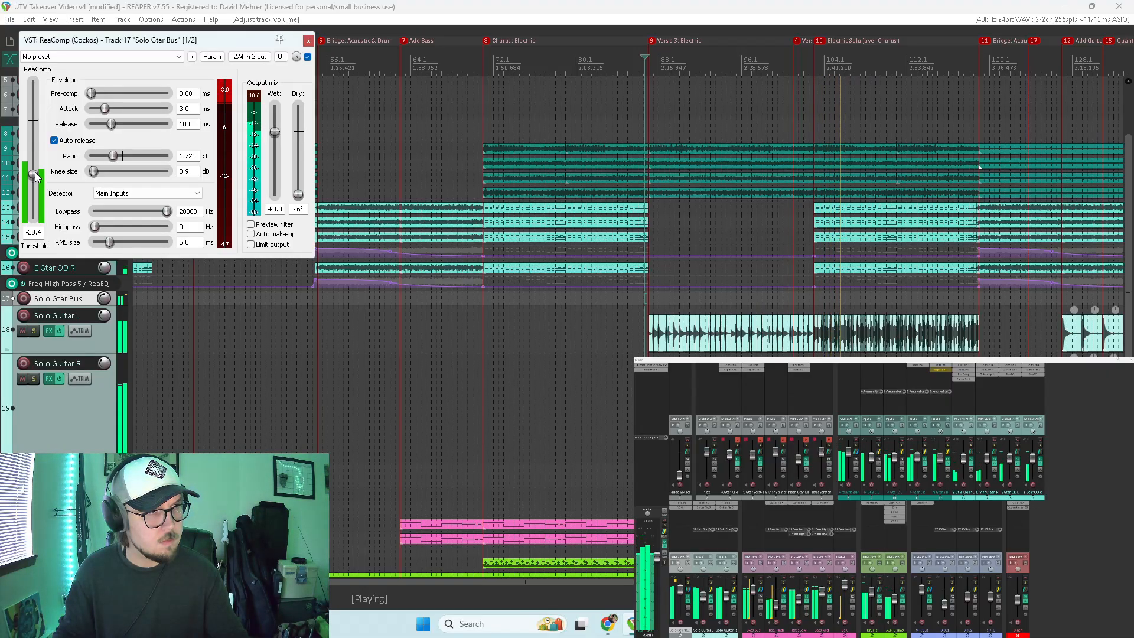
left_click(308, 40)
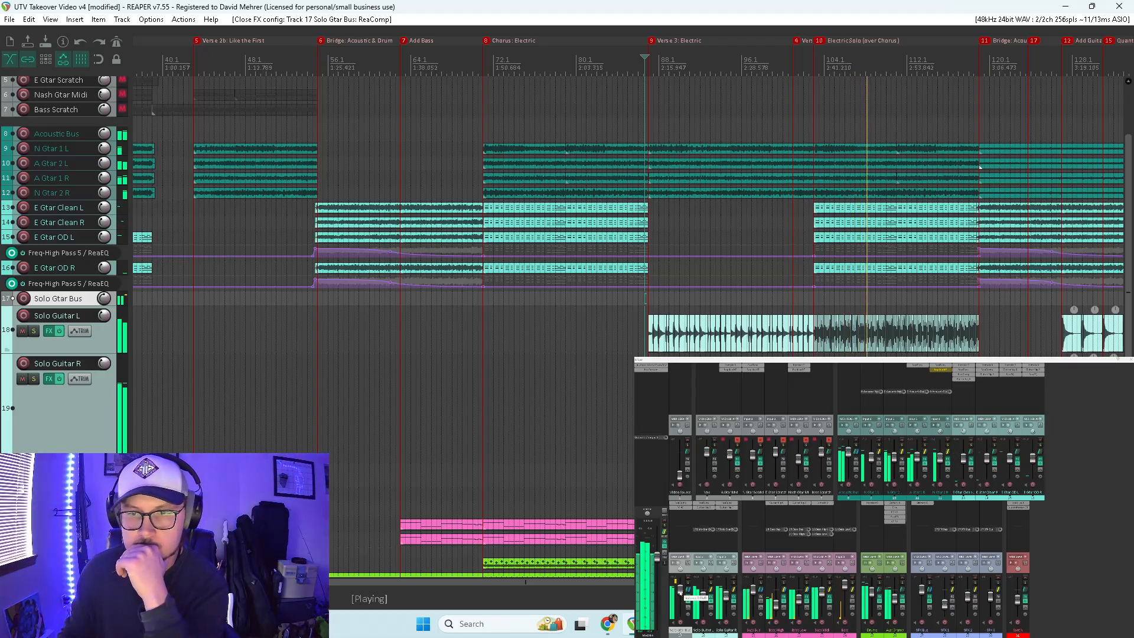
left_click(681, 593)
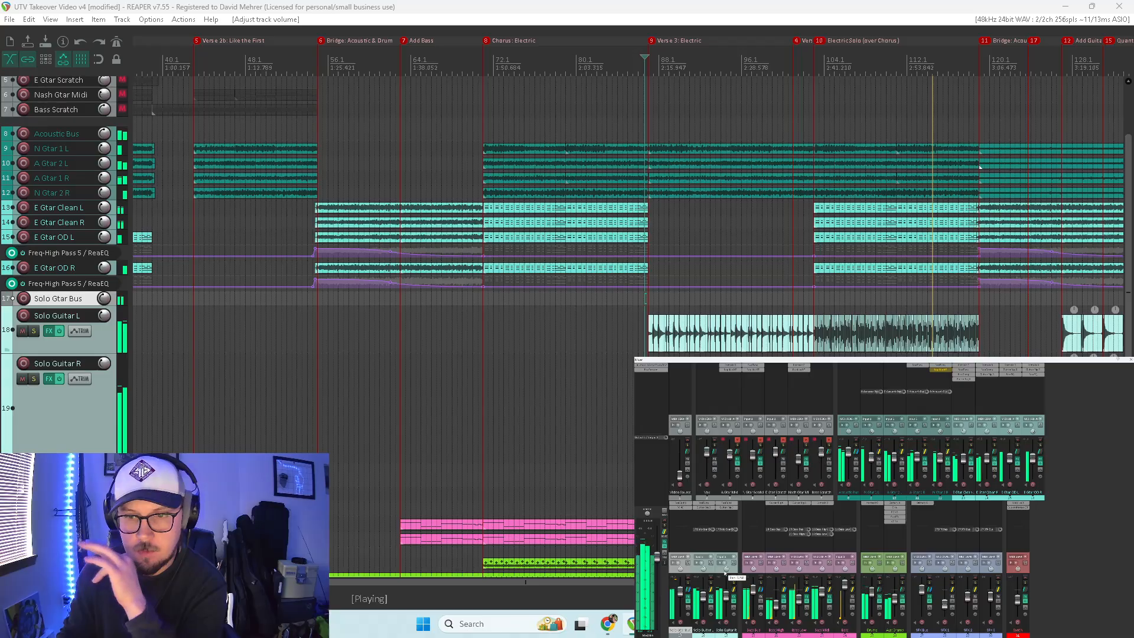
Step: On Solo Guitar L's Guitar Rig 6, insert a VC 76 compressor between the Noise Gate and Red Fuzz and adjust its attack
left_click(713, 507)
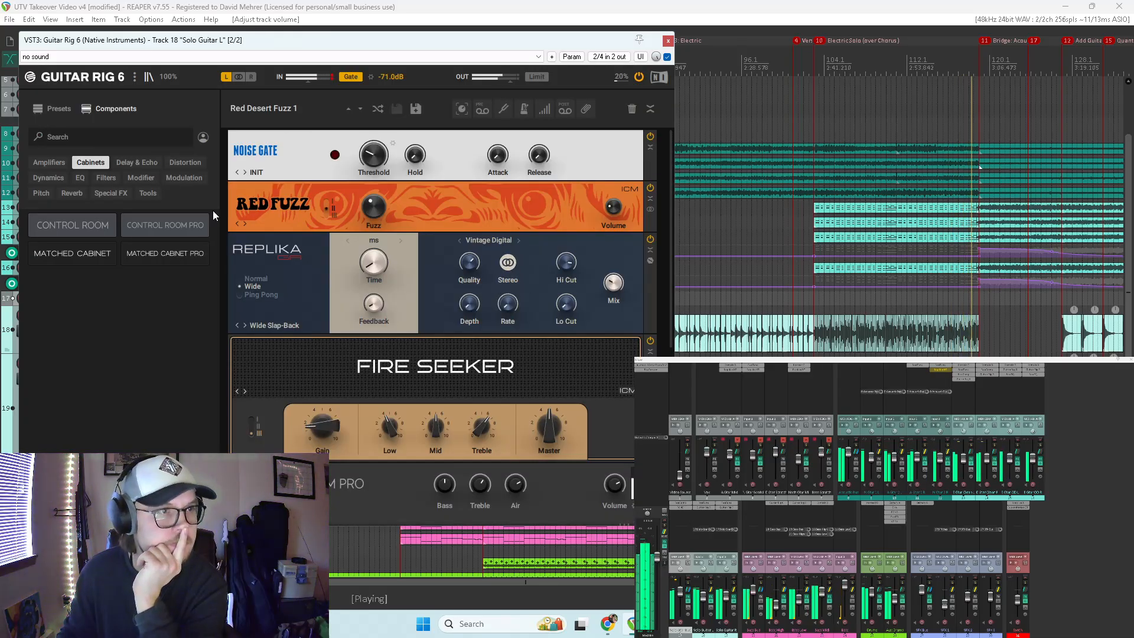
left_click(53, 179)
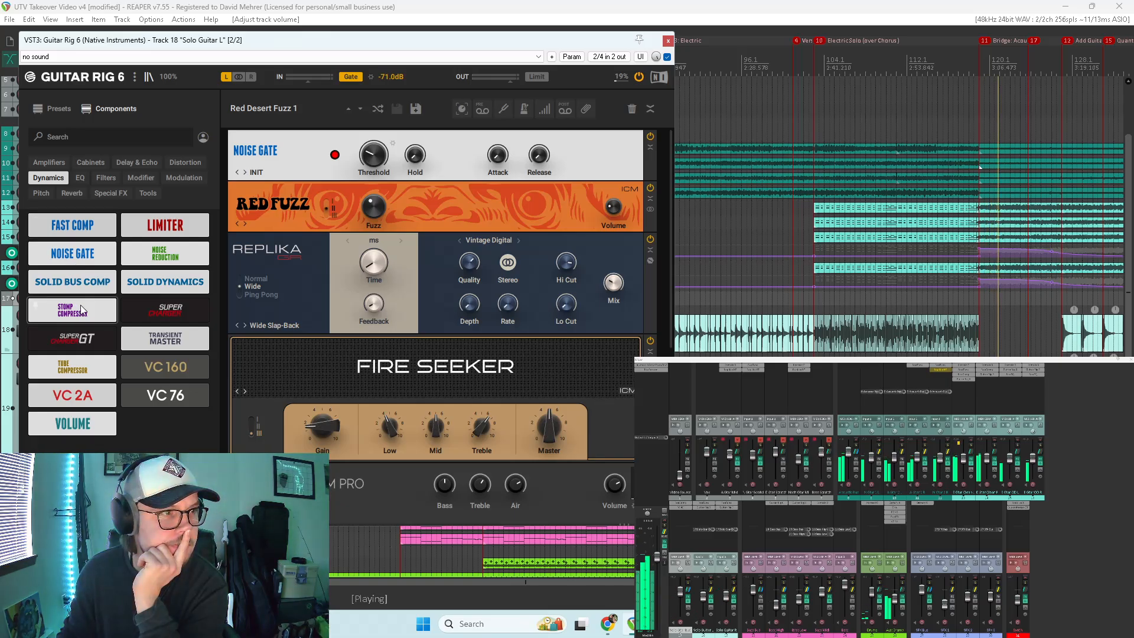
left_click_drag(165, 395, 307, 189)
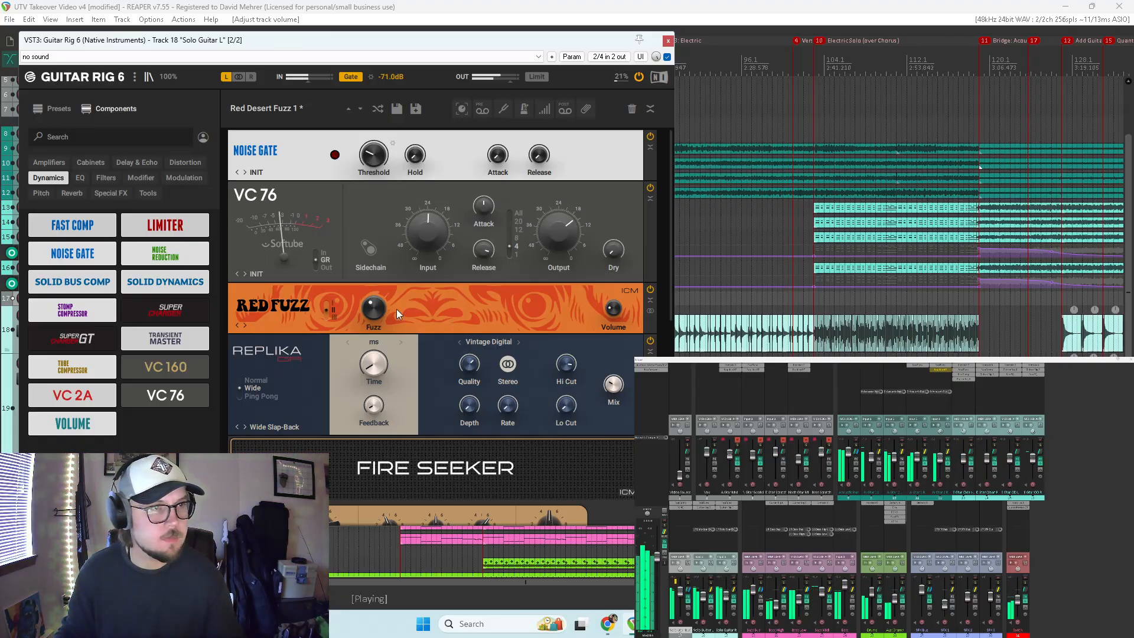
left_click_drag(488, 211, 488, 175)
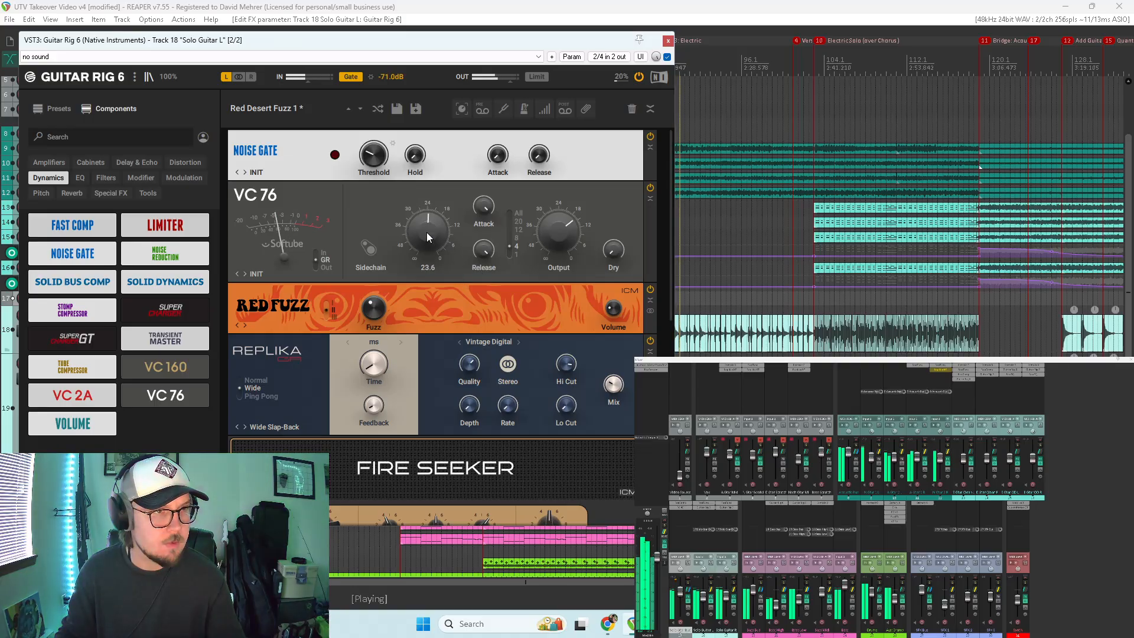
mouse_move(423, 237)
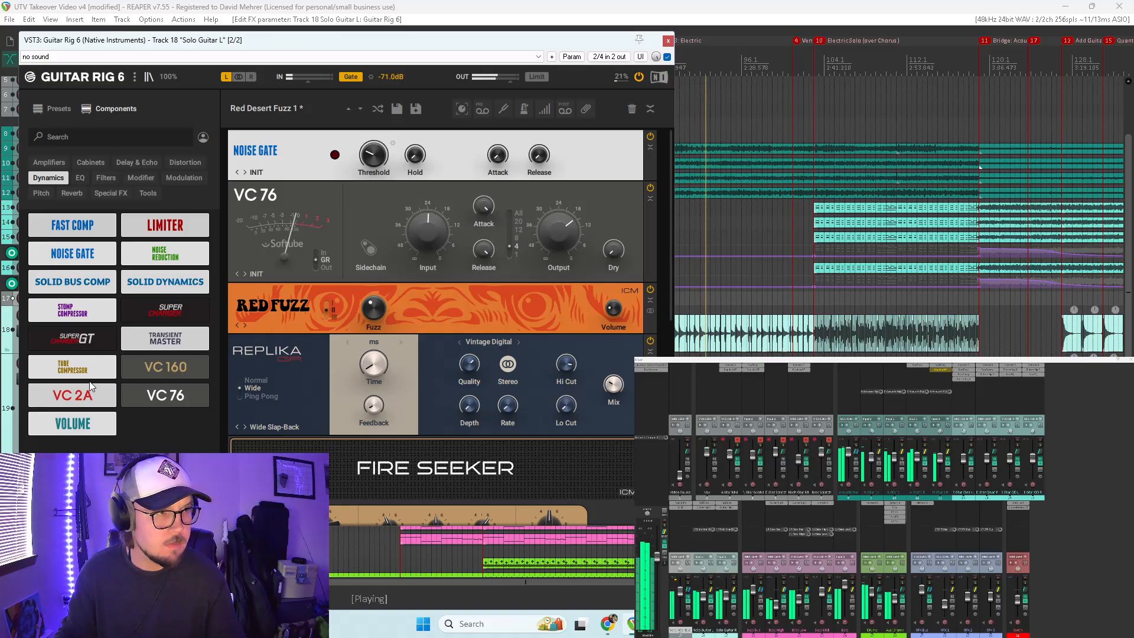
Step: Insert a VC 2A compressor after the VC 76 and set its peak reduction to 38.2%
left_click_drag(72, 395, 289, 286)
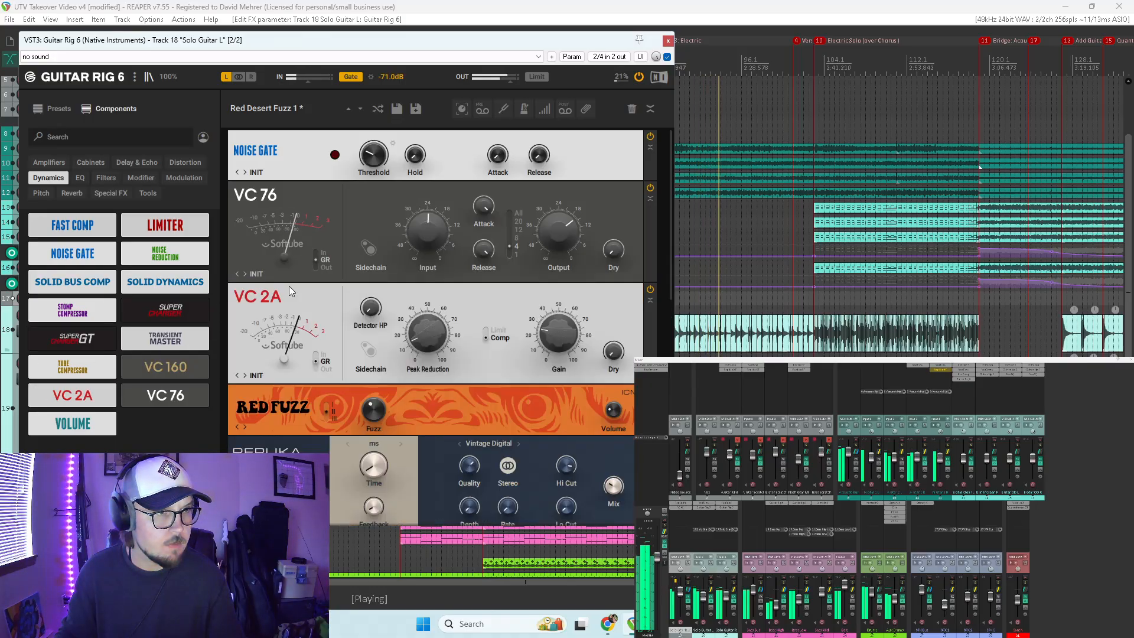
mouse_move(433, 346)
left_click_drag(434, 346, 433, 325)
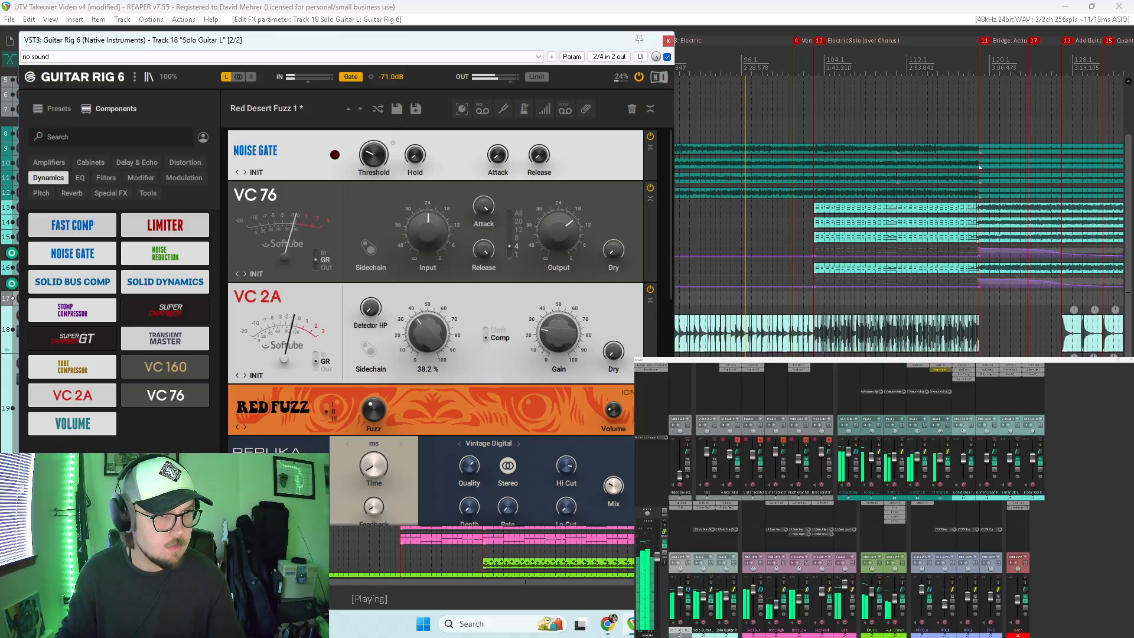
mouse_move(560, 338)
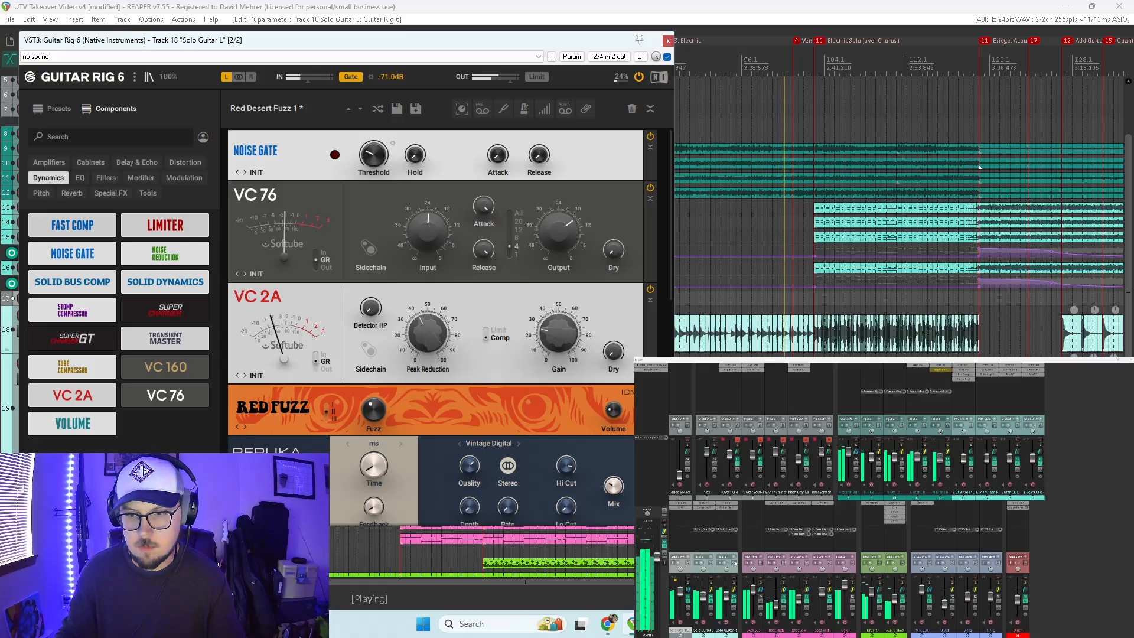
Step: Compare Solo Guitar L and Solo Guitar R by soloing each in turn, ending with Solo Guitar L soloed
left_click(711, 582)
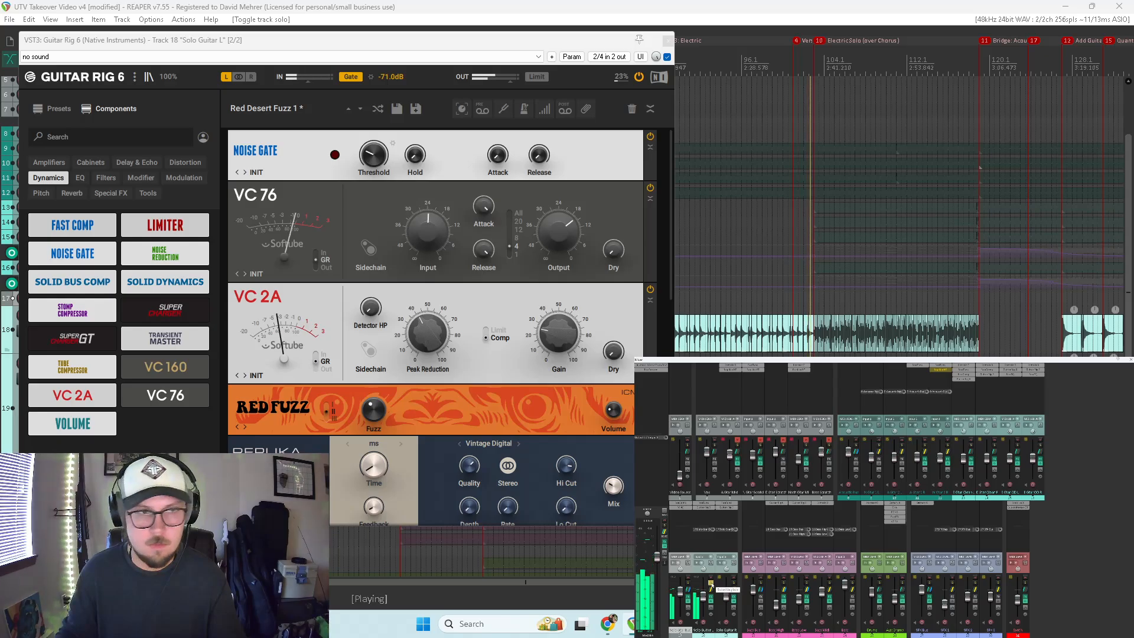
left_click(711, 582)
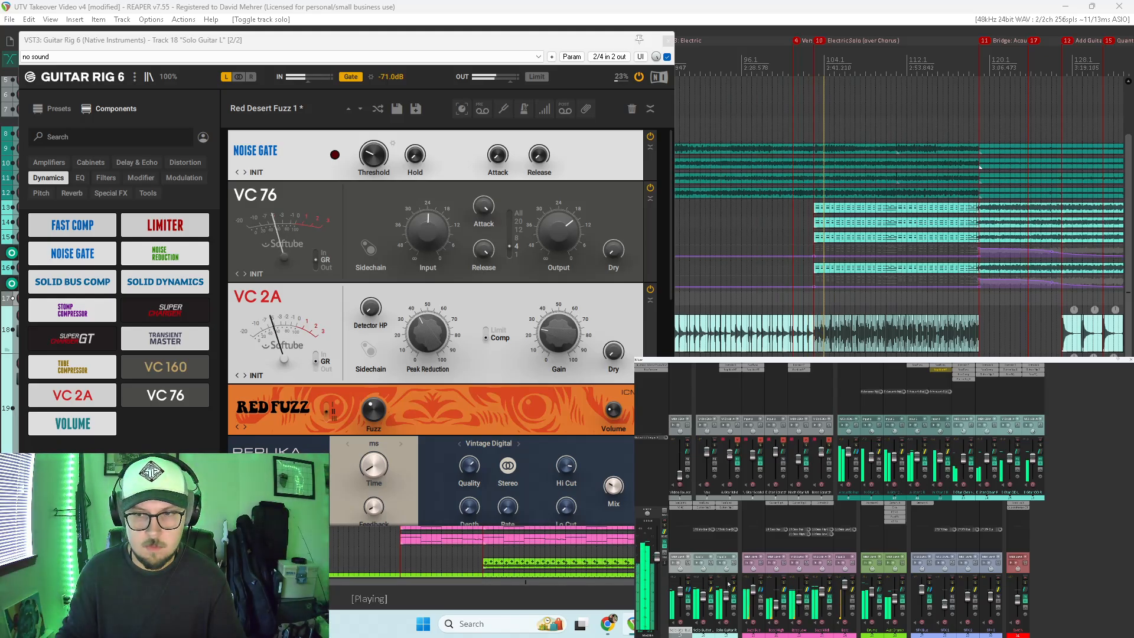
left_click(734, 584)
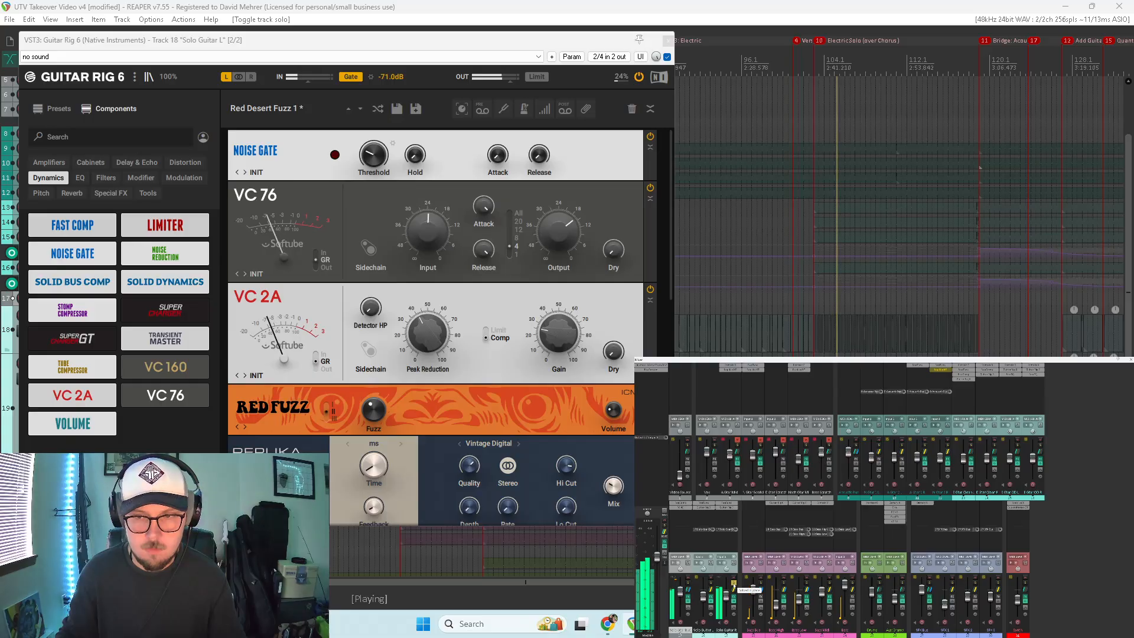
left_click(734, 584)
left_click(711, 583)
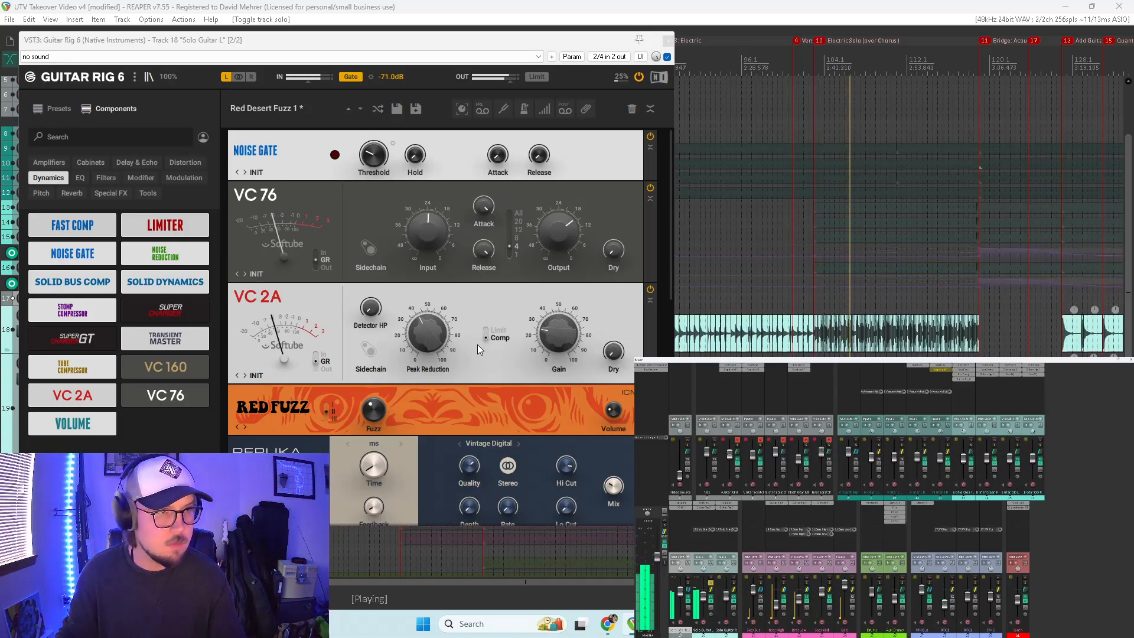
Step: Add Supercharger GT after the Studio Reverb and slightly raise its saturation and compression
scroll(476, 340, "down", 1)
scroll(479, 346, "down", 12)
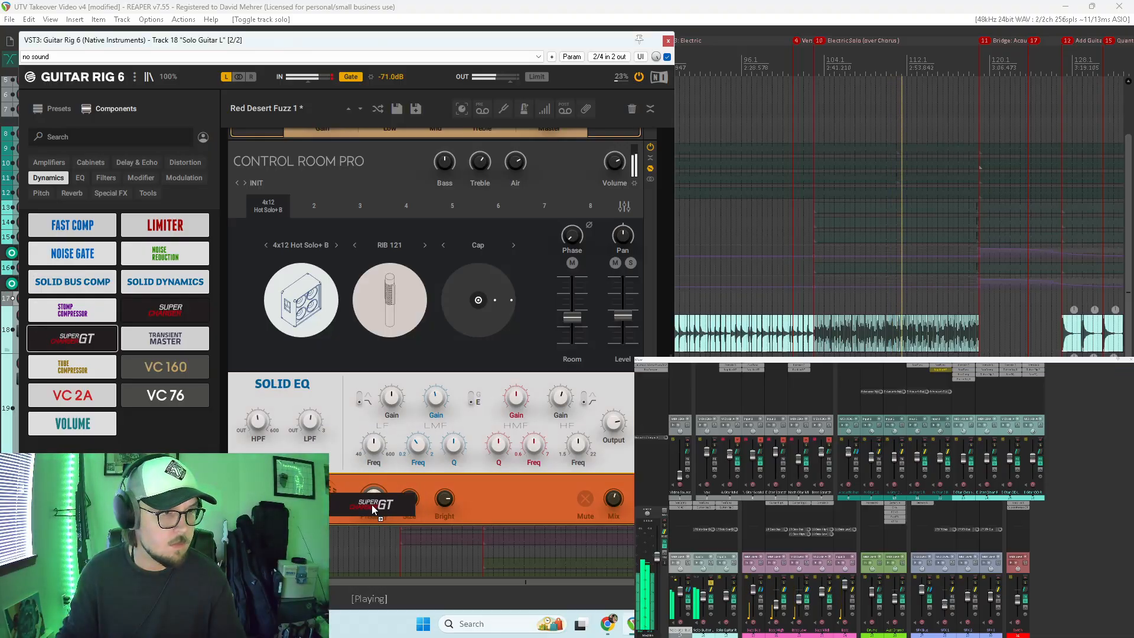
scroll(360, 509, "down", 3)
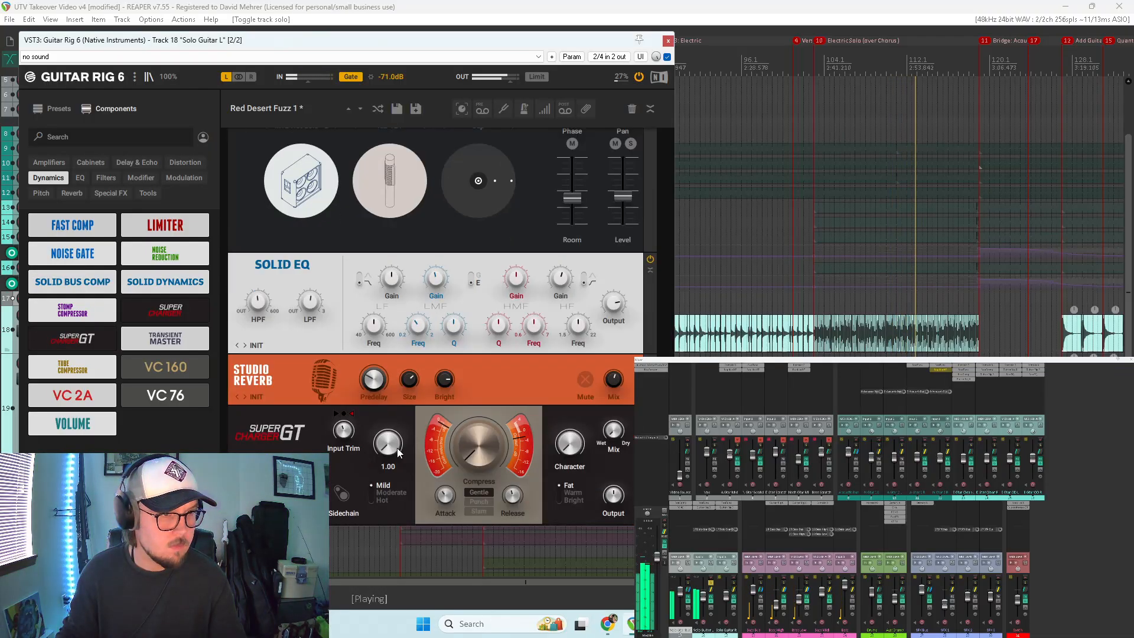
left_click_drag(399, 445, 399, 442)
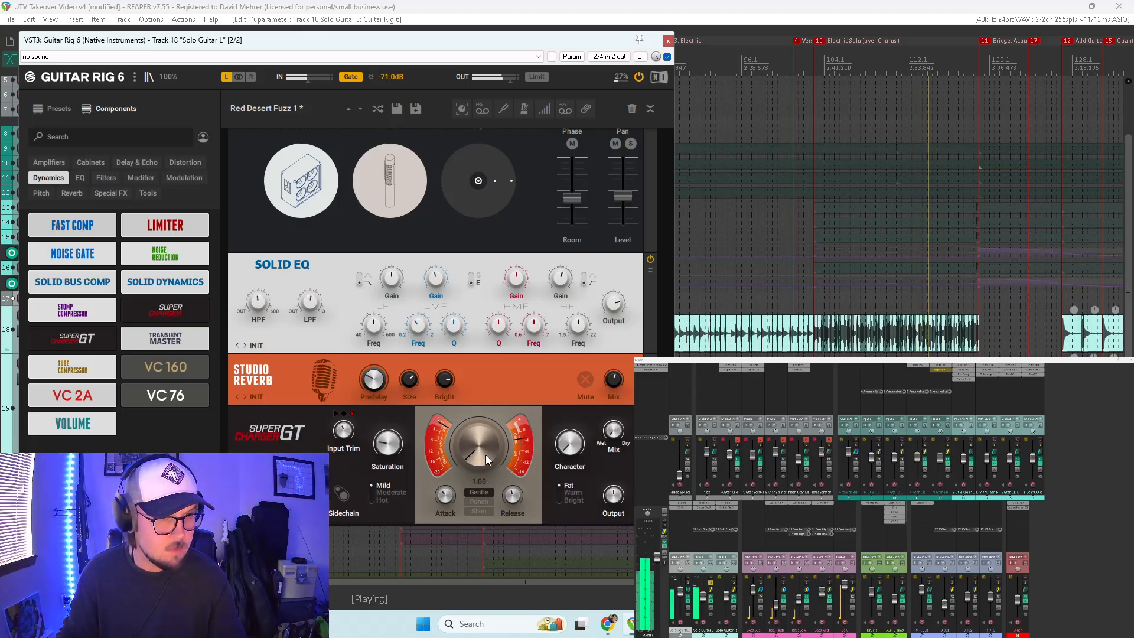
left_click_drag(485, 455, 486, 436)
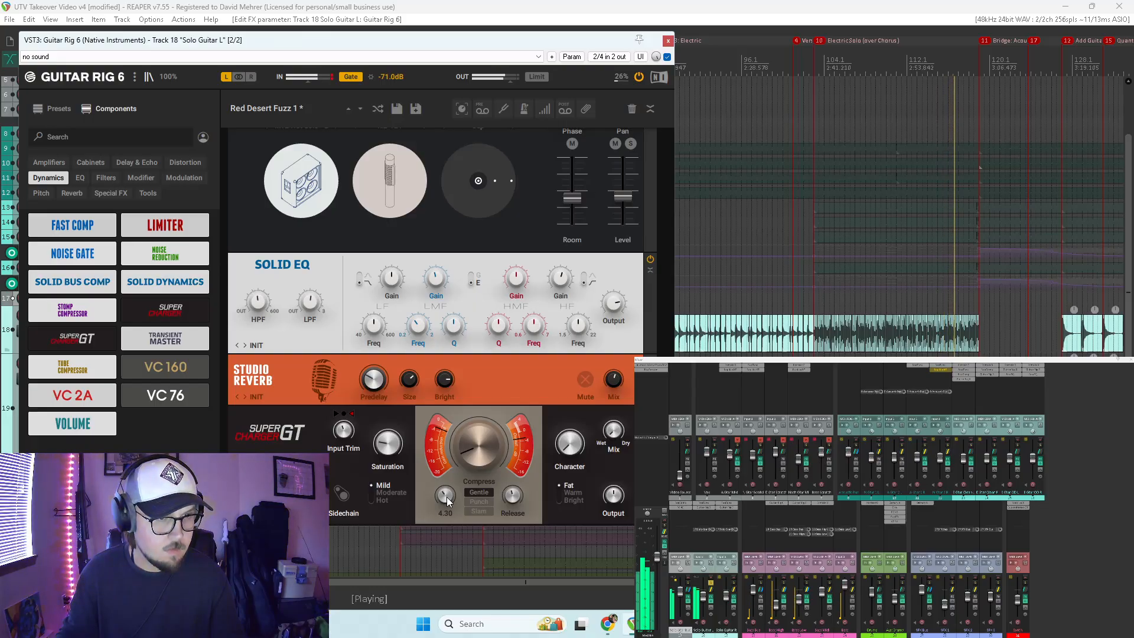
Step: Switch the Supercharger GT character to Bright, set its output to 0.0 dB and restart playback
left_click(561, 500)
left_click_drag(620, 496, 615, 501)
key("space")
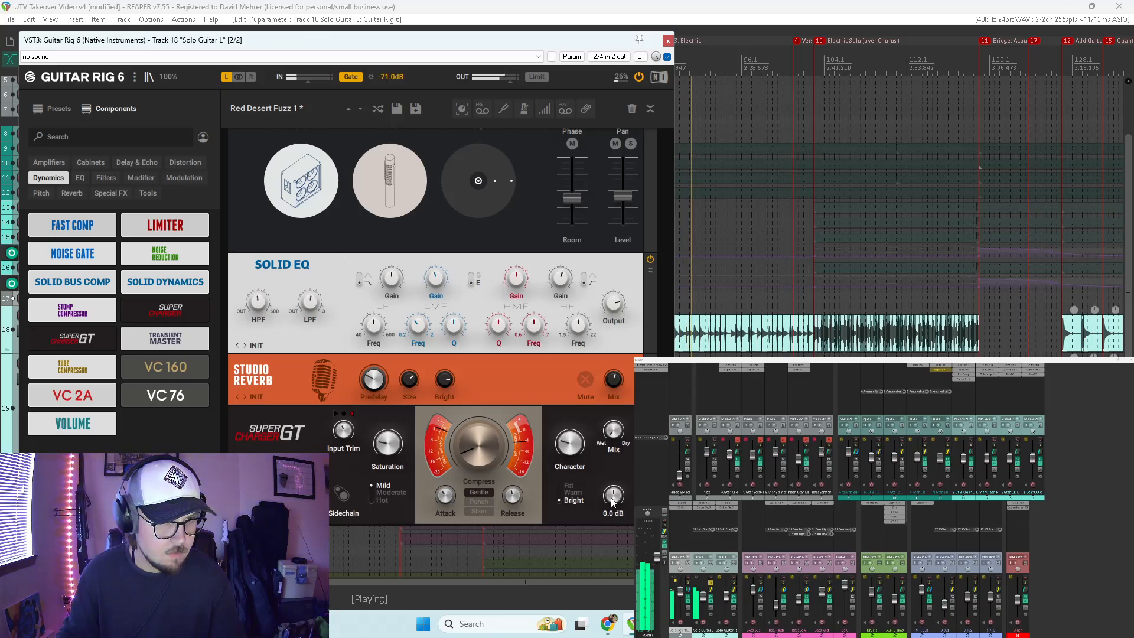
Step: Replace Solo Guitar R's Guitar Rig 6 with a copy of Solo Guitar L's, audition both guitars soloed and clear the solos
left_click(668, 40)
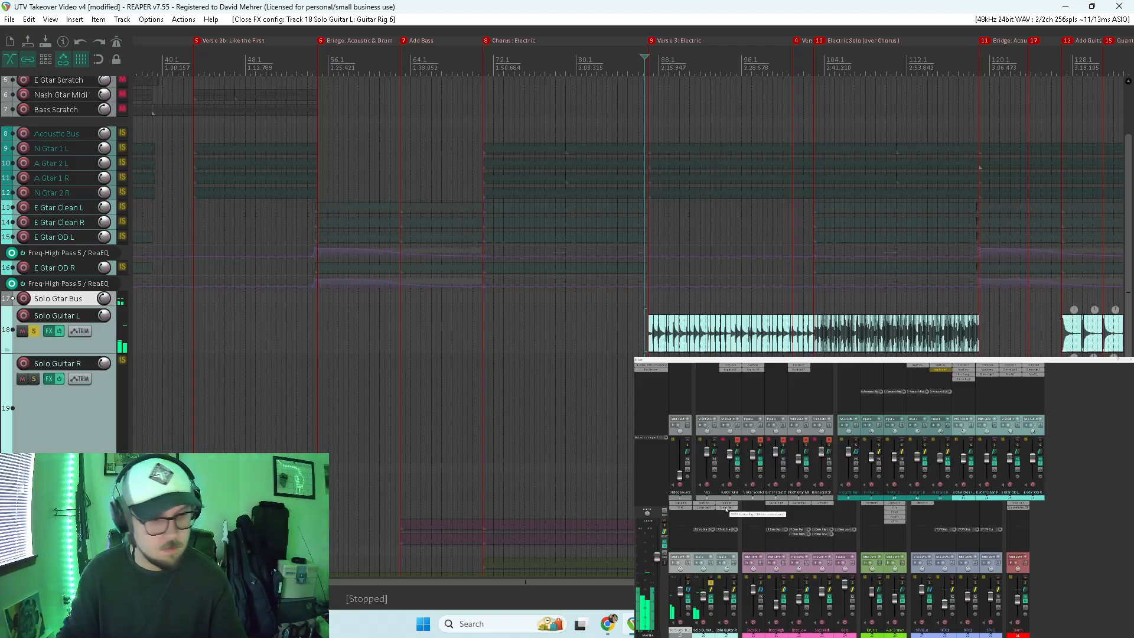
left_click(726, 508, "alt")
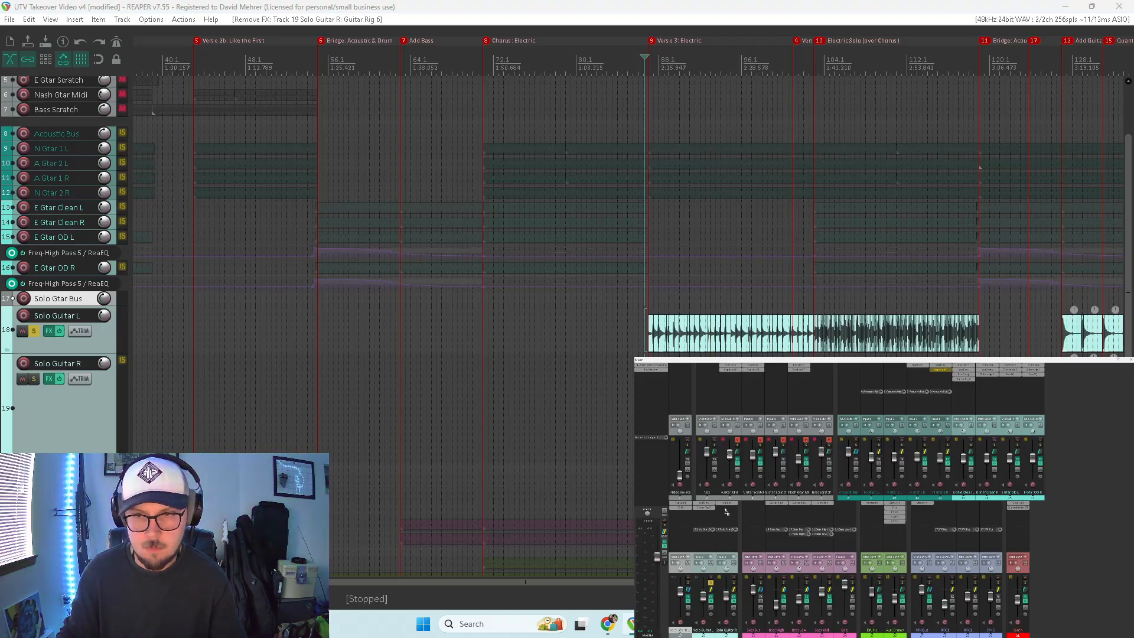
key("space")
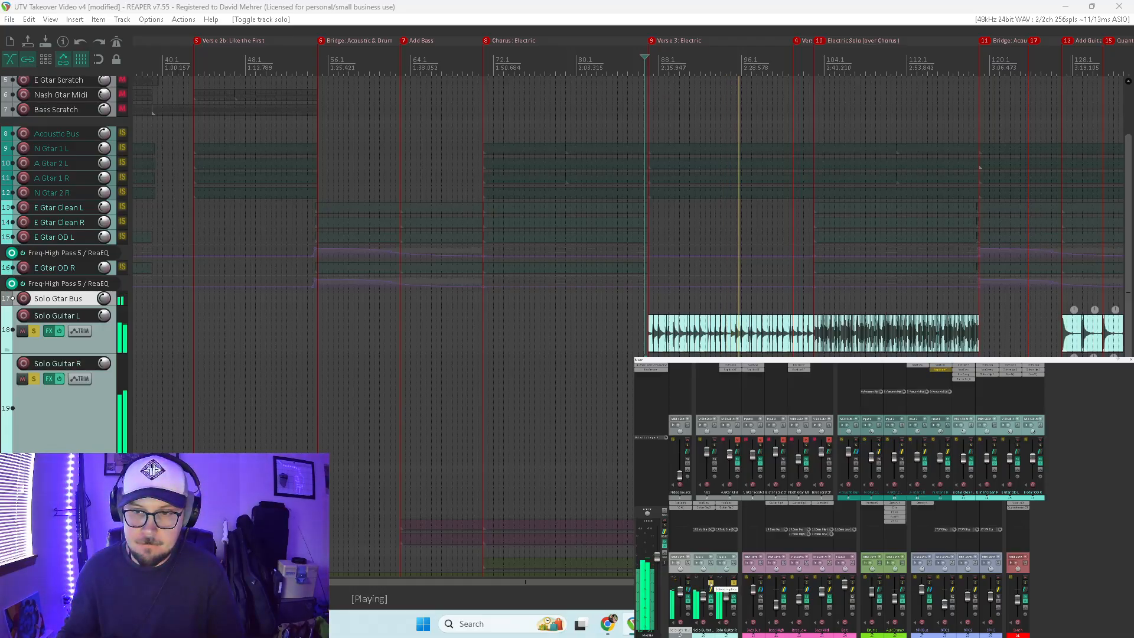
left_click(727, 584)
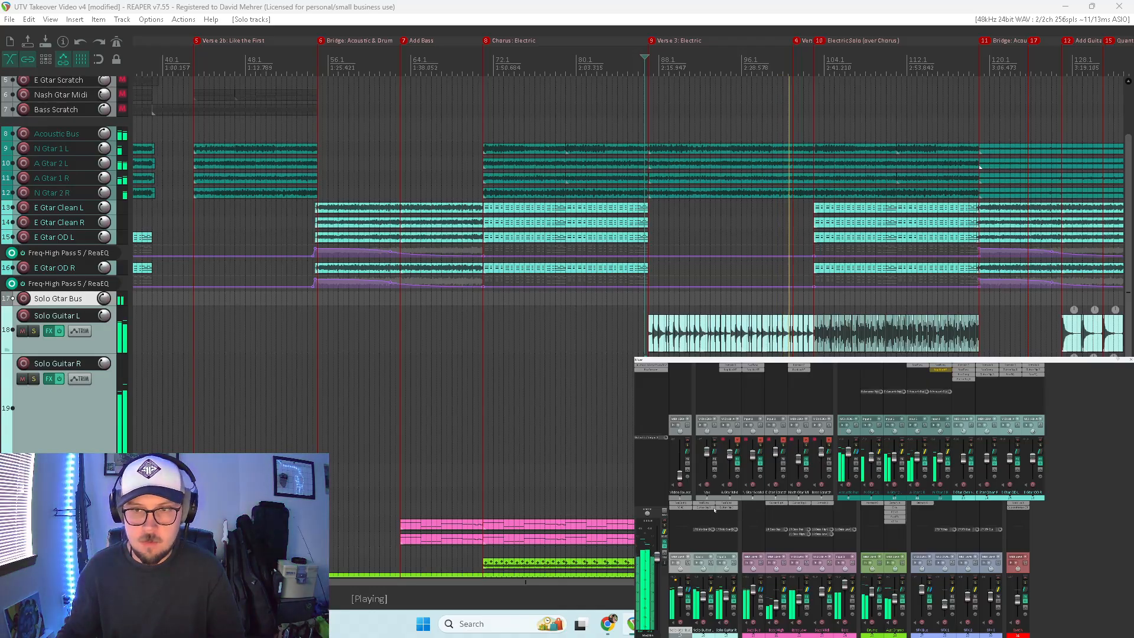
Step: Lower the VC 76 input on Solo Guitar L and replace Solo Guitar R's Guitar Rig 6 with a copy of the updated rig
left_click(689, 503)
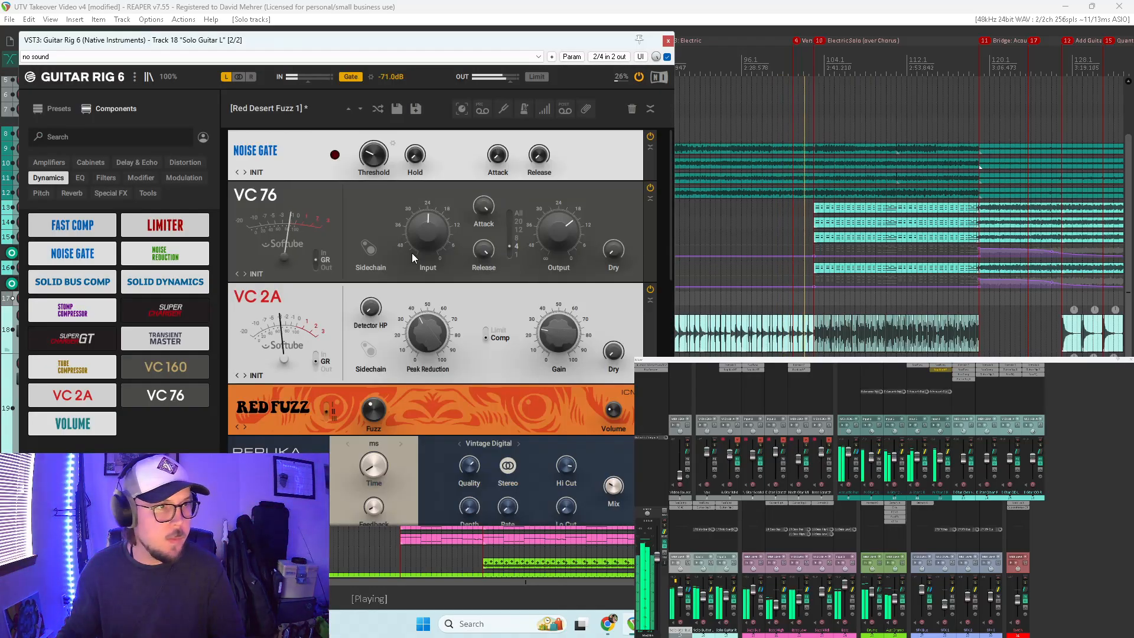
mouse_move(435, 241)
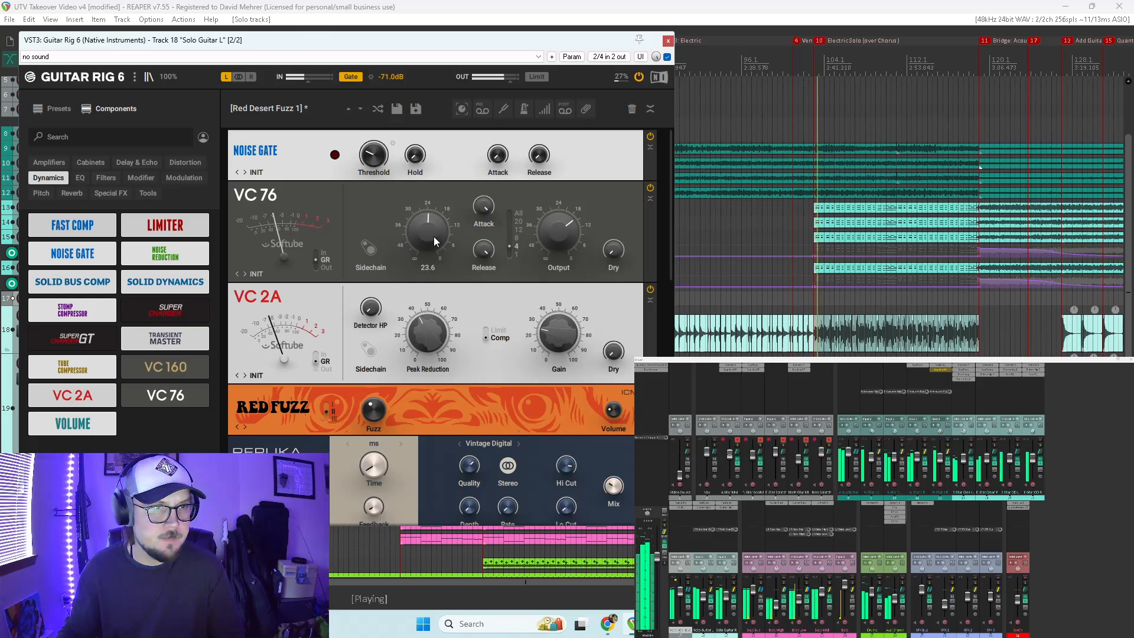
left_click_drag(435, 241, 434, 246)
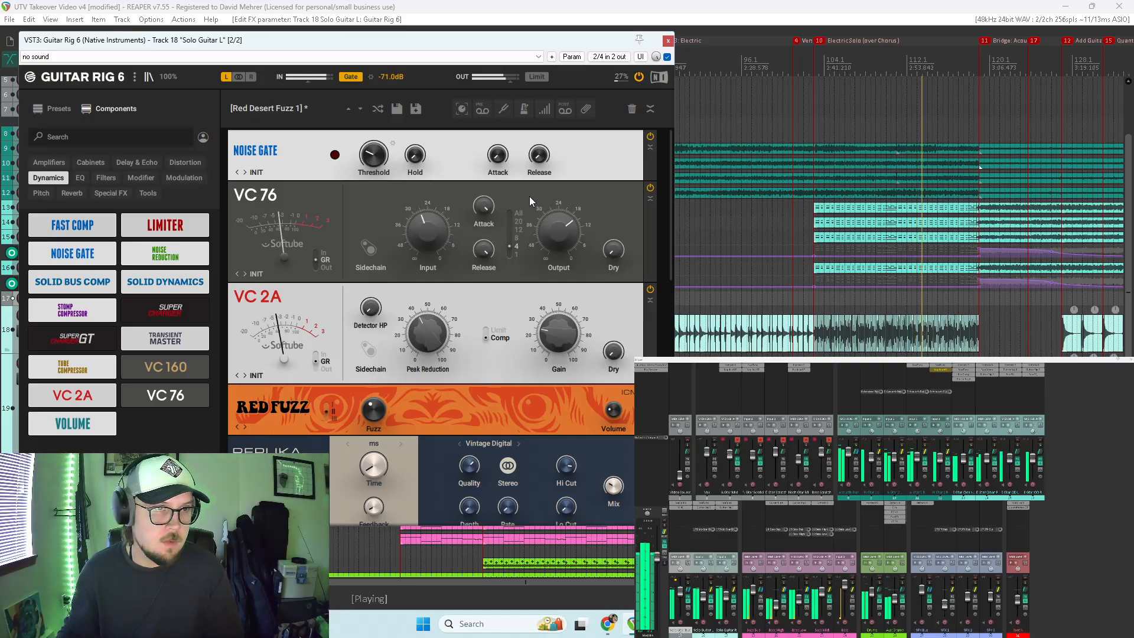
left_click(668, 41)
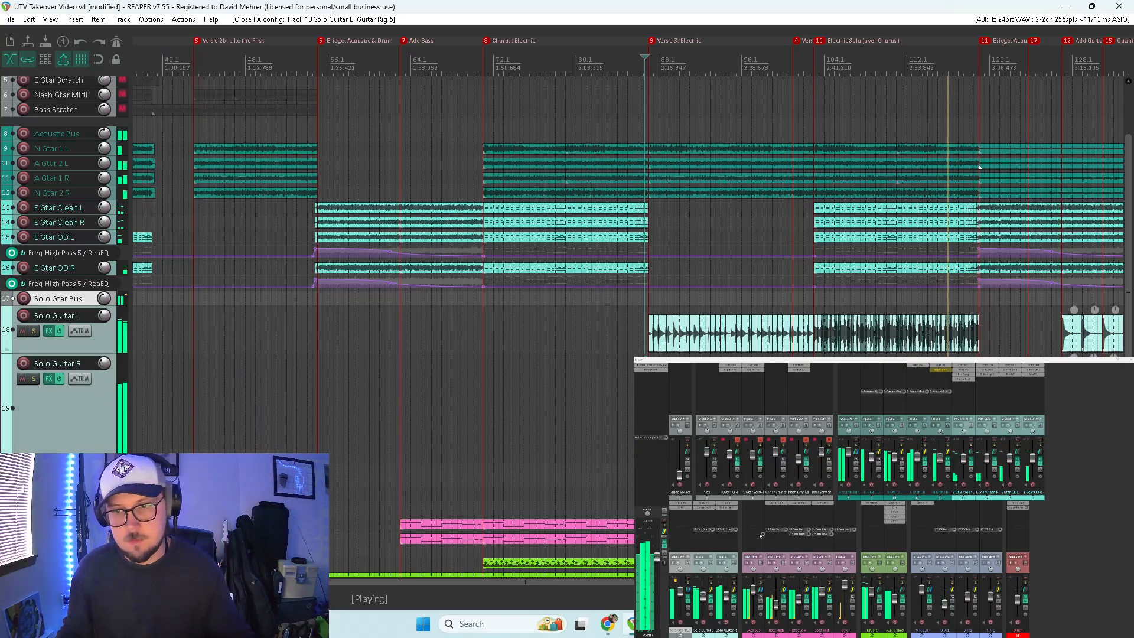
left_click(731, 509, "alt")
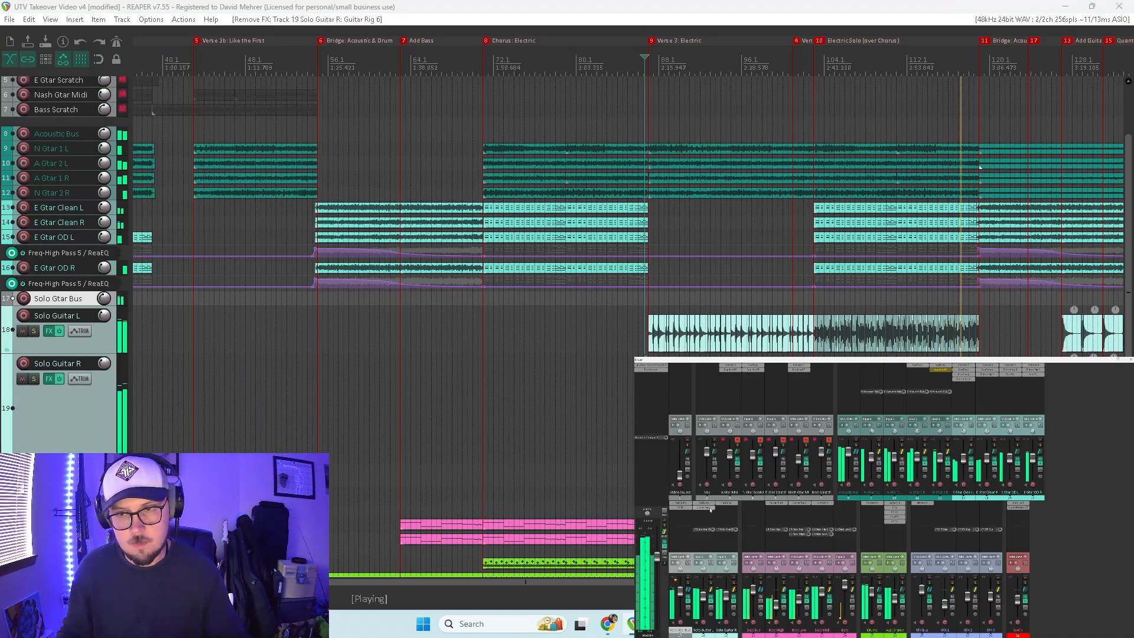
left_click_drag(704, 508, 724, 513)
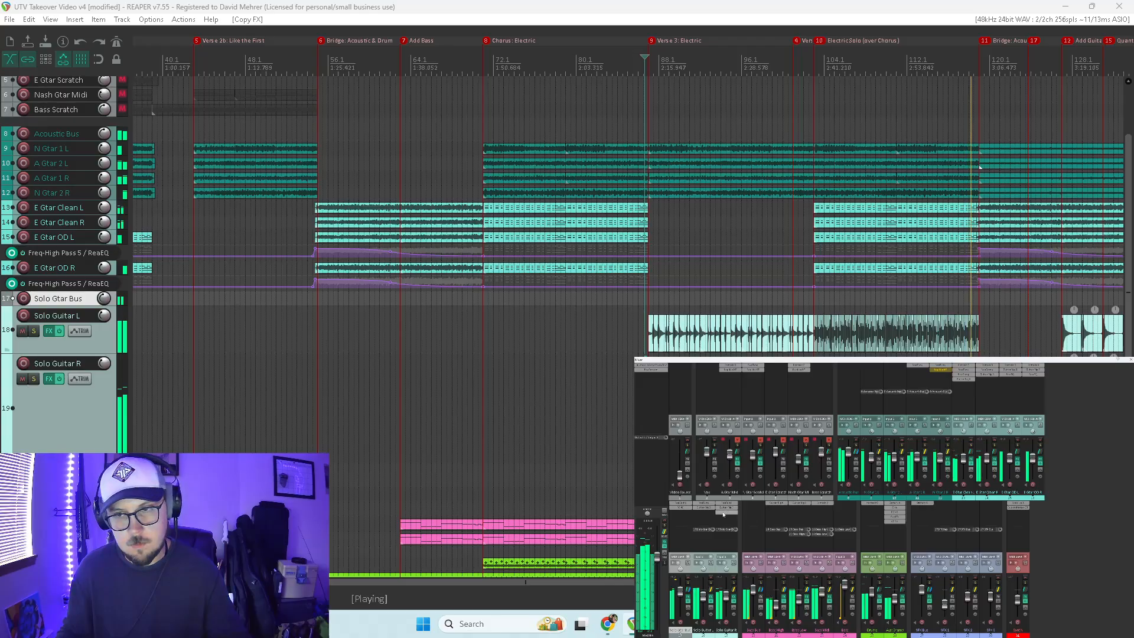
Step: Audition Solo Gtar Bus in solo from the start of verse 3, review its RC 48 and ReaComp settings, and unsolo it
left_click(687, 584)
key("space")
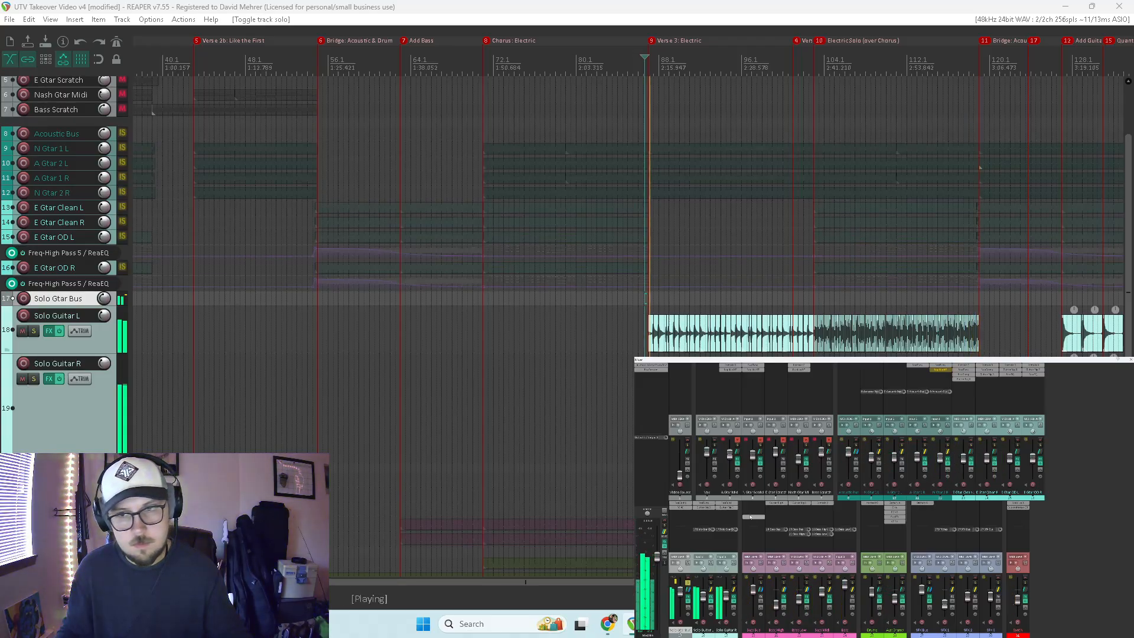
left_click(682, 507)
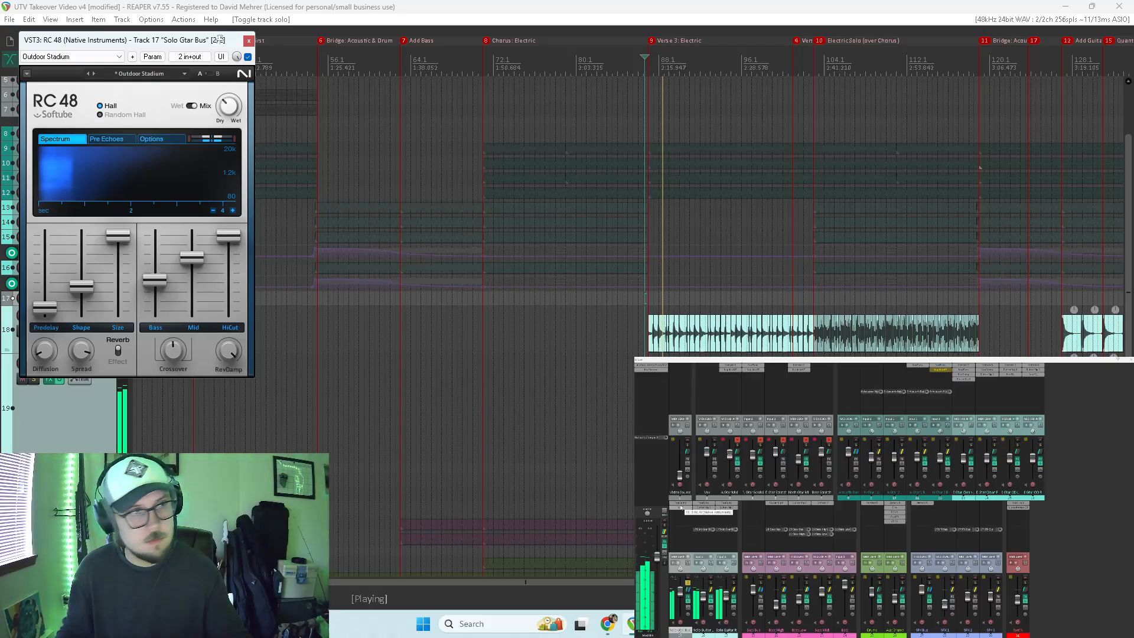
left_click(643, 509)
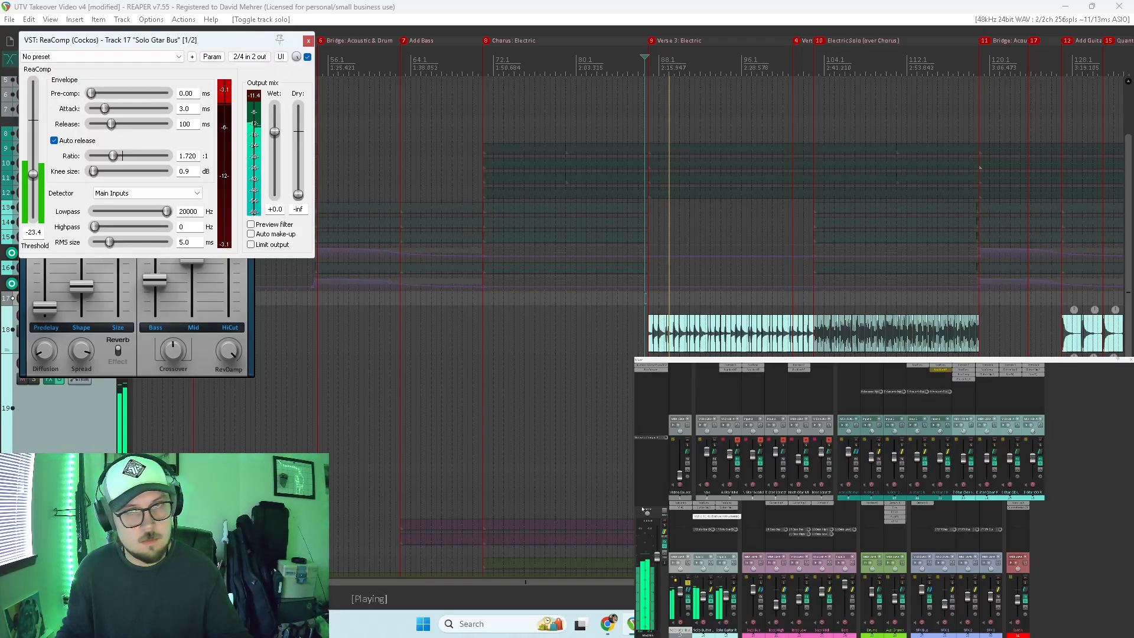
left_click(308, 41)
left_click(248, 41)
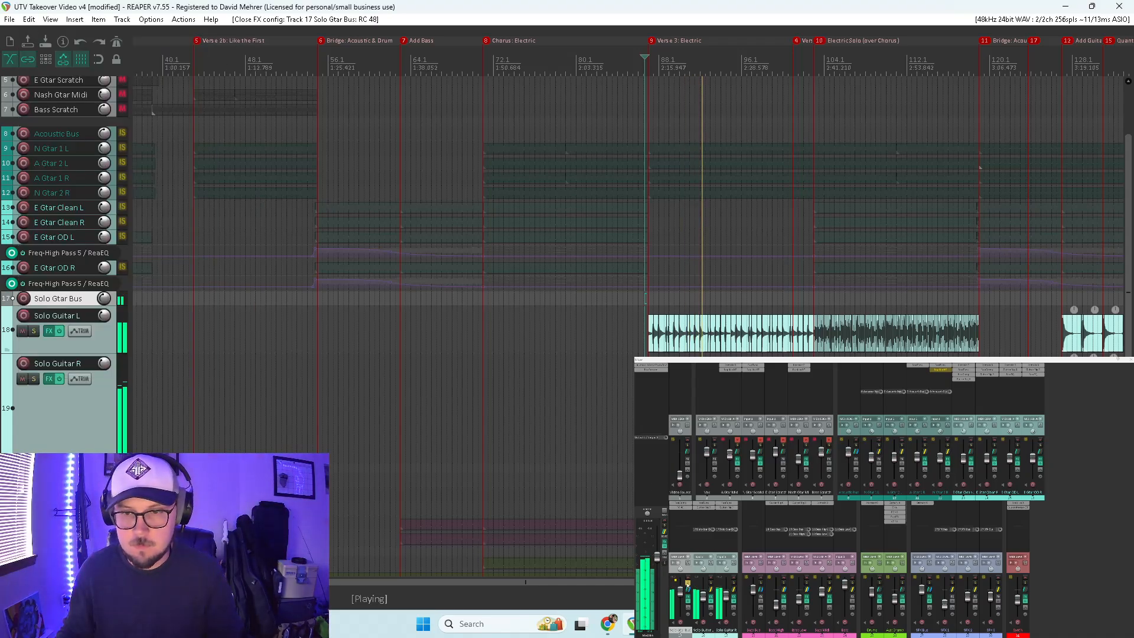
left_click(688, 584)
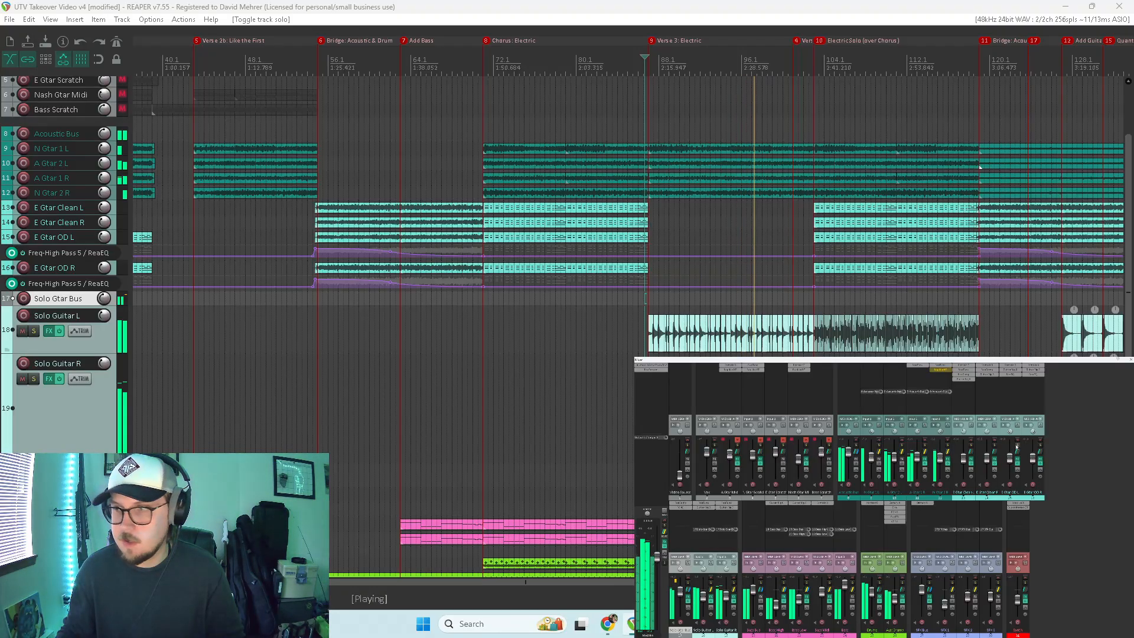
Step: Solo E Gtar OD L and R together and audition them from the bridge and the electric chorus
left_click_drag(1017, 446, 1041, 446)
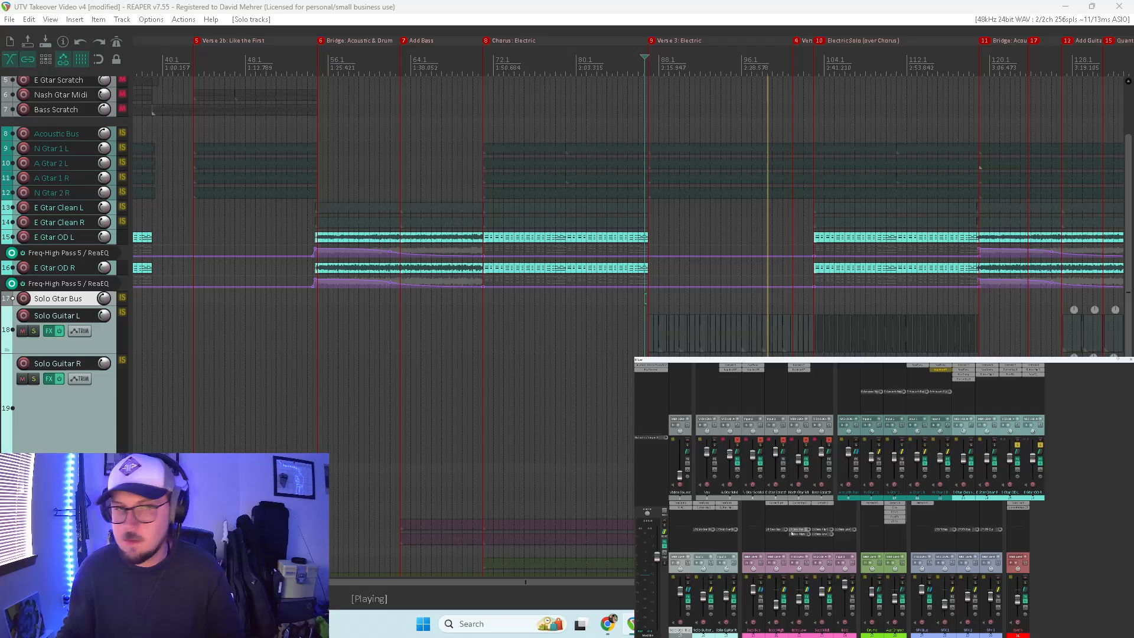
left_click(325, 323)
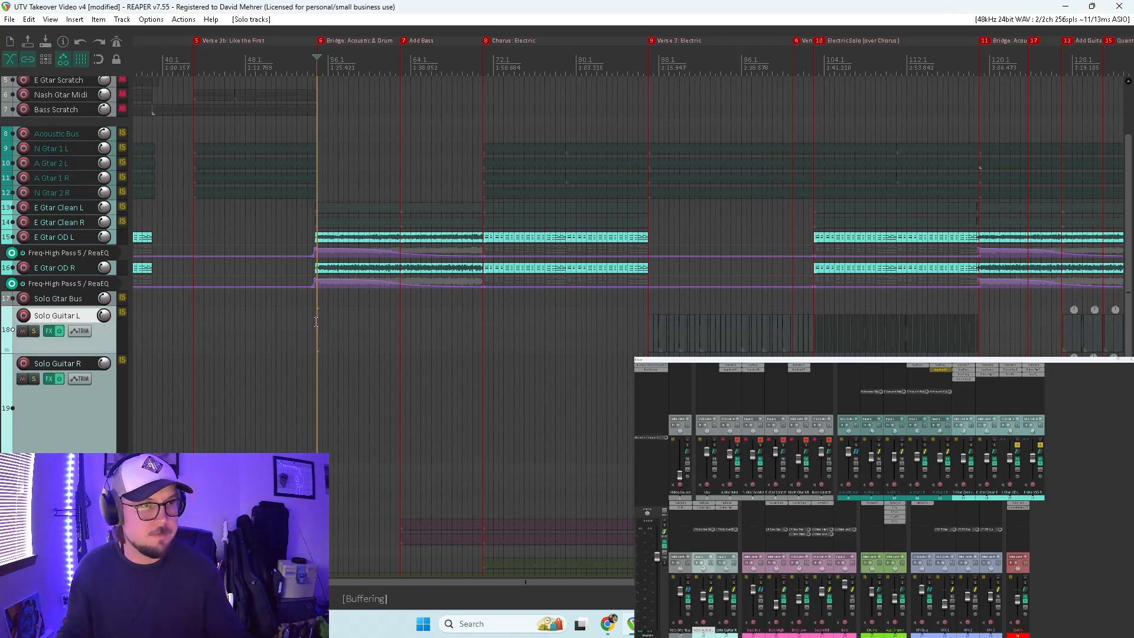
left_click(511, 329)
scroll(513, 329, "down", 2)
scroll(512, 329, "up", 2)
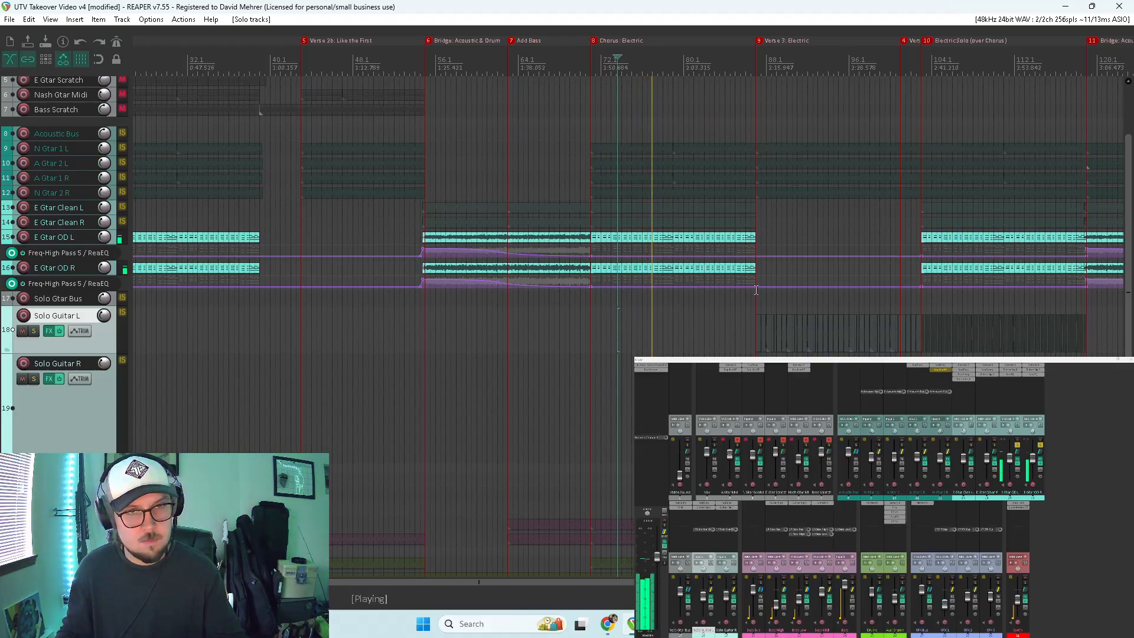
Step: Set the loop selection from the bridge through the electric chorus and bring up Guitar Rig 6 on E Gtar OD L
left_click_drag(756, 290, 426, 303)
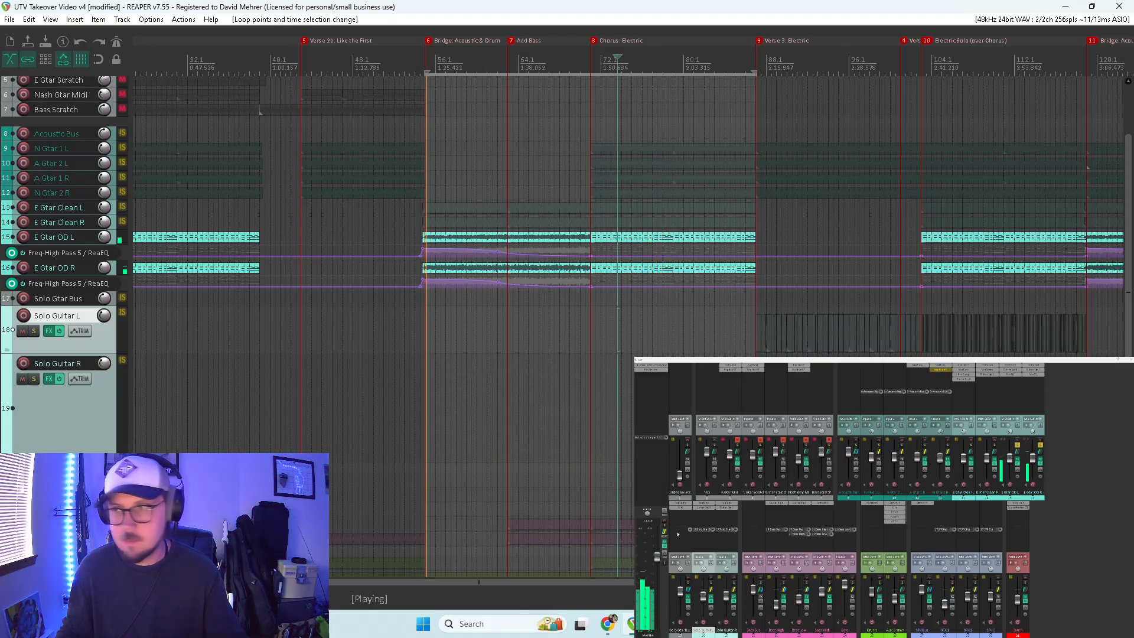
left_click(1009, 376)
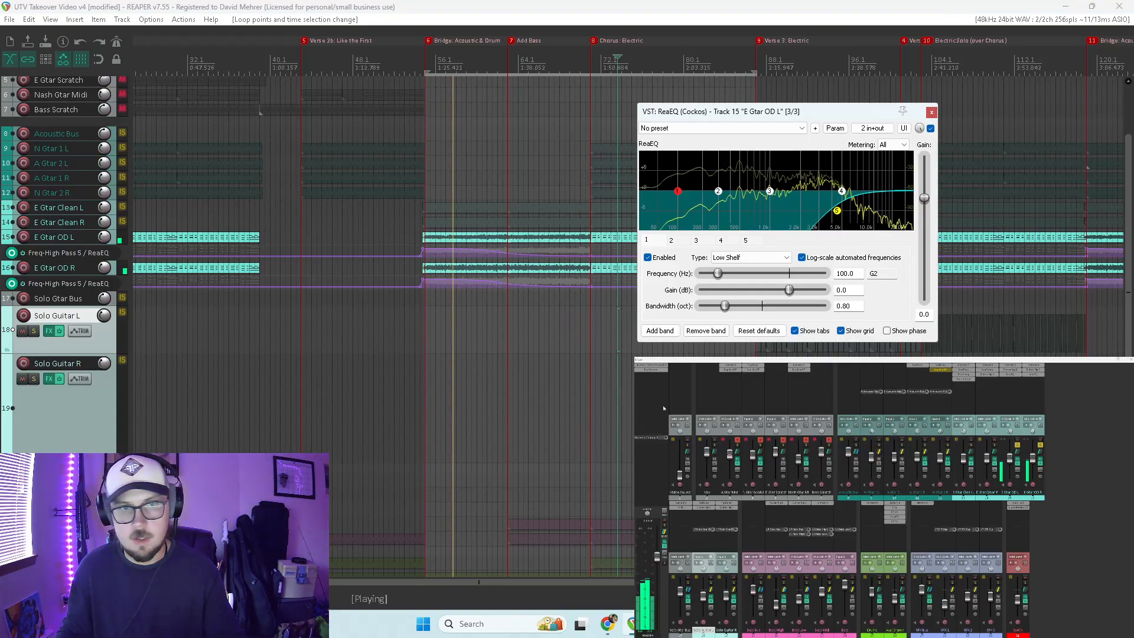
left_click(1011, 374)
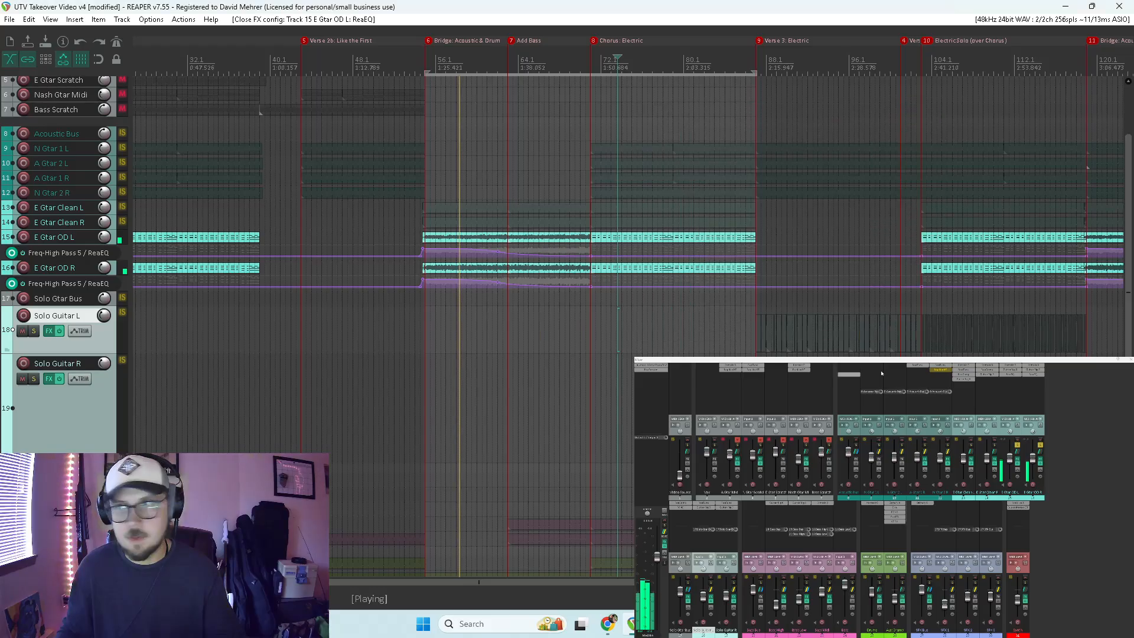
left_click(1013, 370)
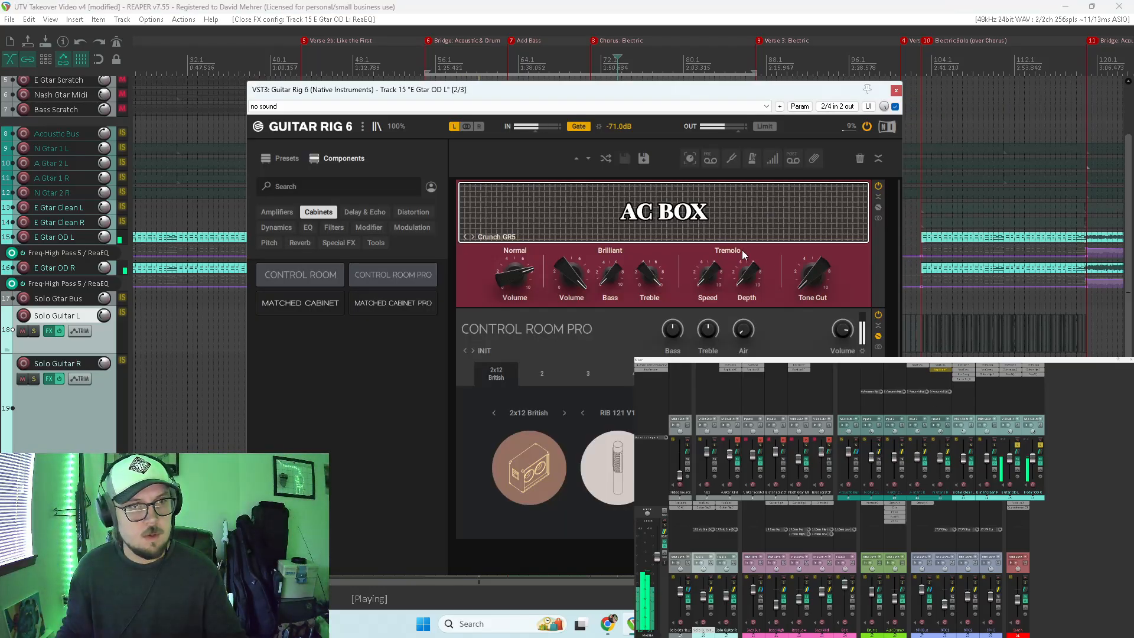
Step: Stop playback and insert a VC 76 compressor ahead of the AC BOX amp in E Gtar OD L's rig
key("space")
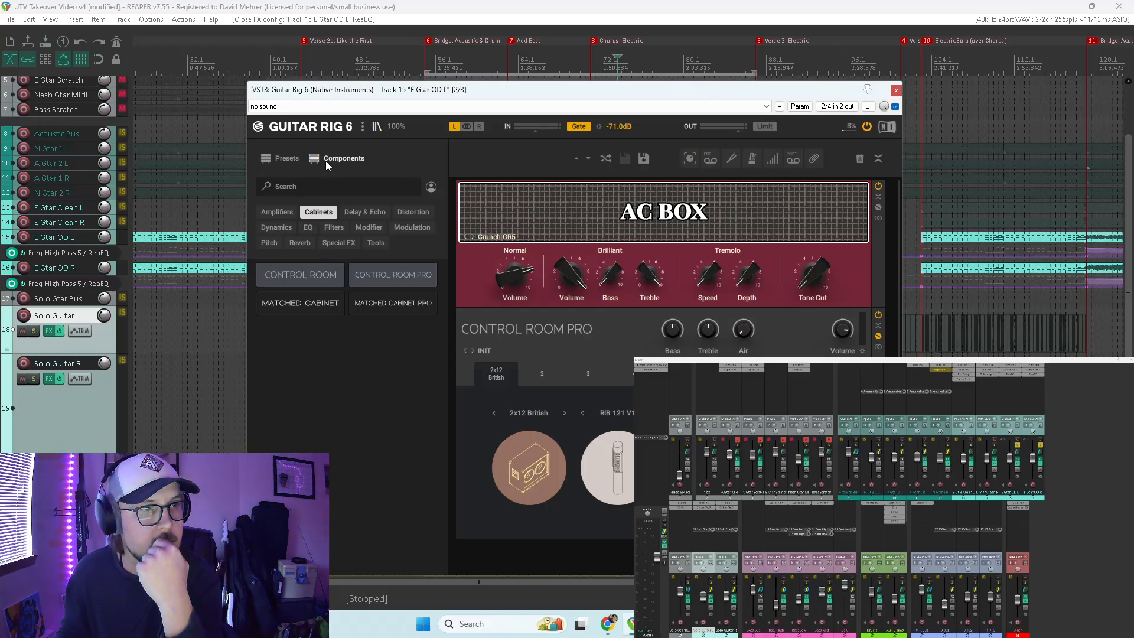
left_click(277, 211)
left_click(277, 227)
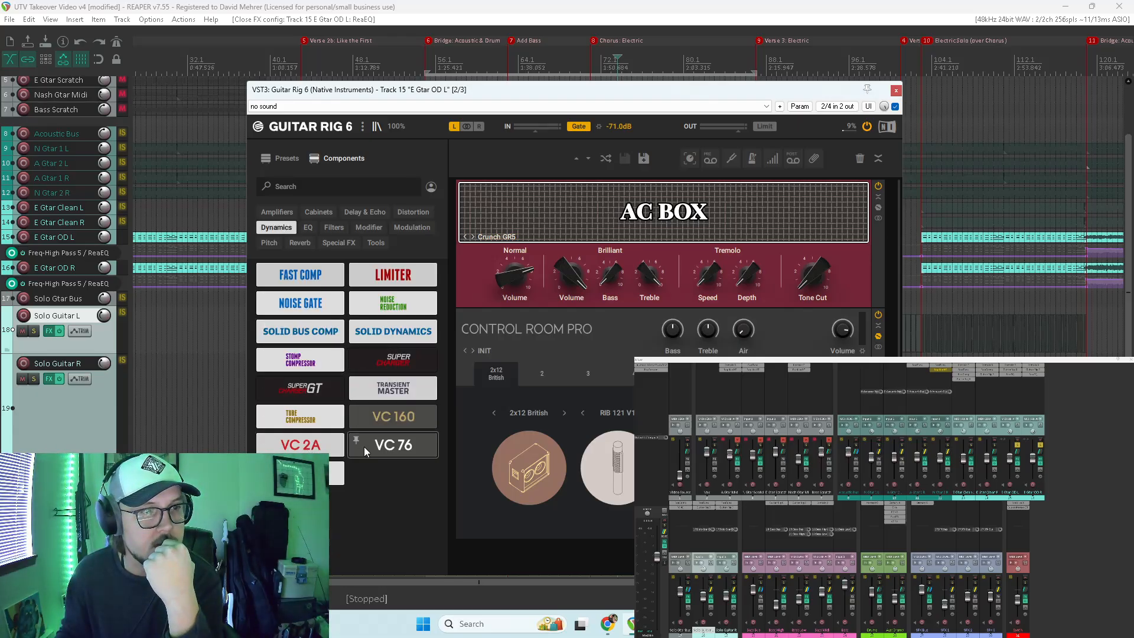
left_click_drag(364, 446, 566, 181)
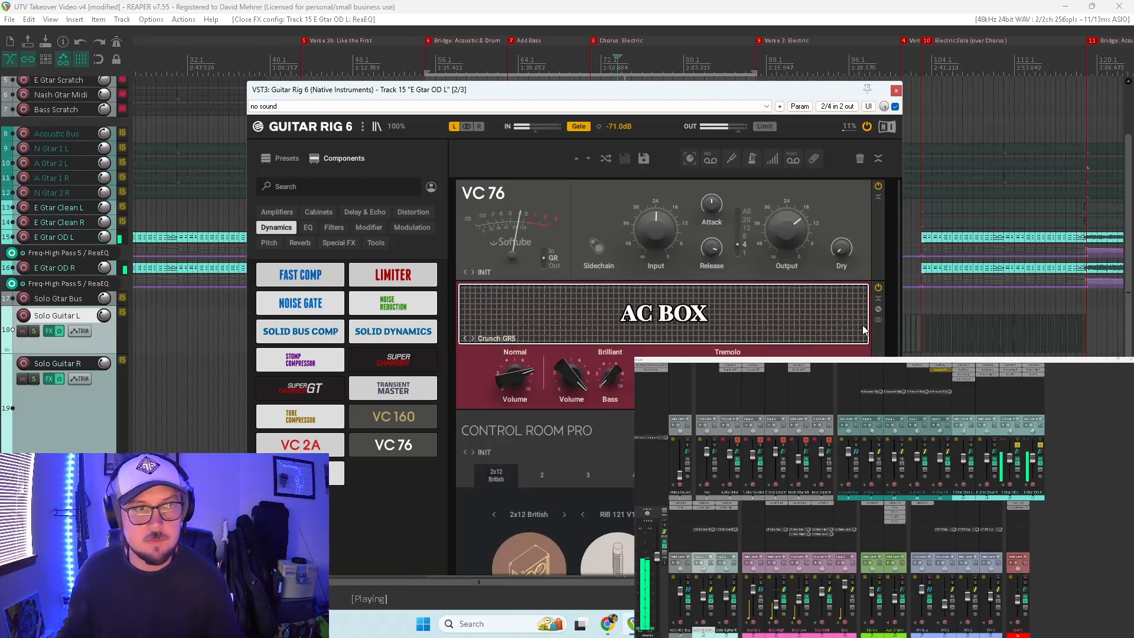
Step: Turn up the VC 76 attack, set its release to 7.0 and raise its input while the overdriven guitars play
mouse_move(711, 219)
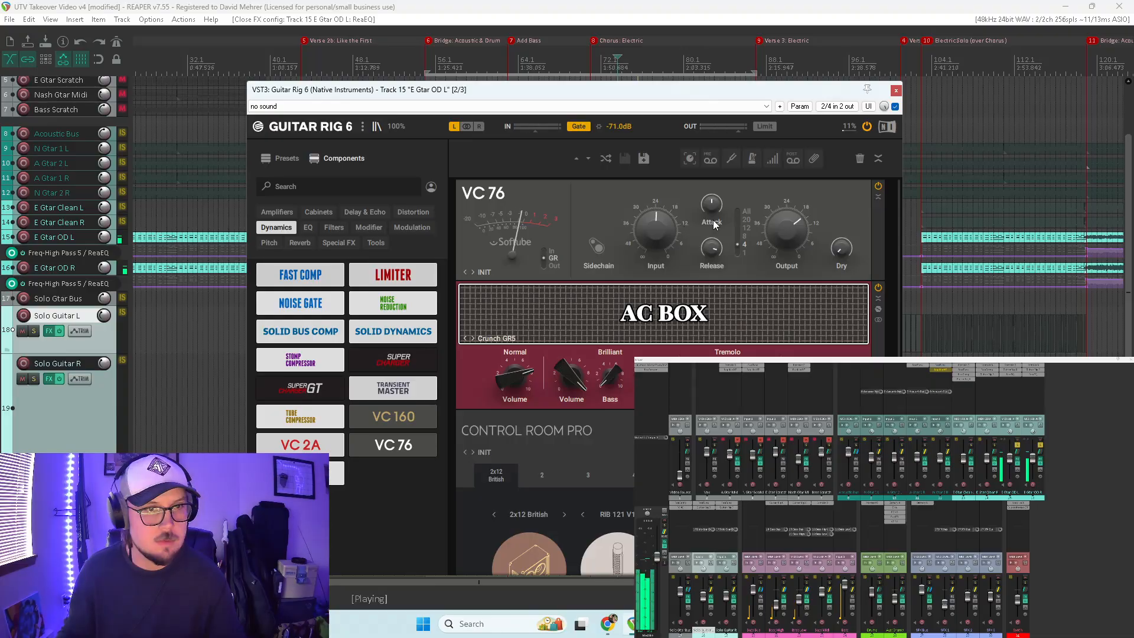
mouse_move(718, 252)
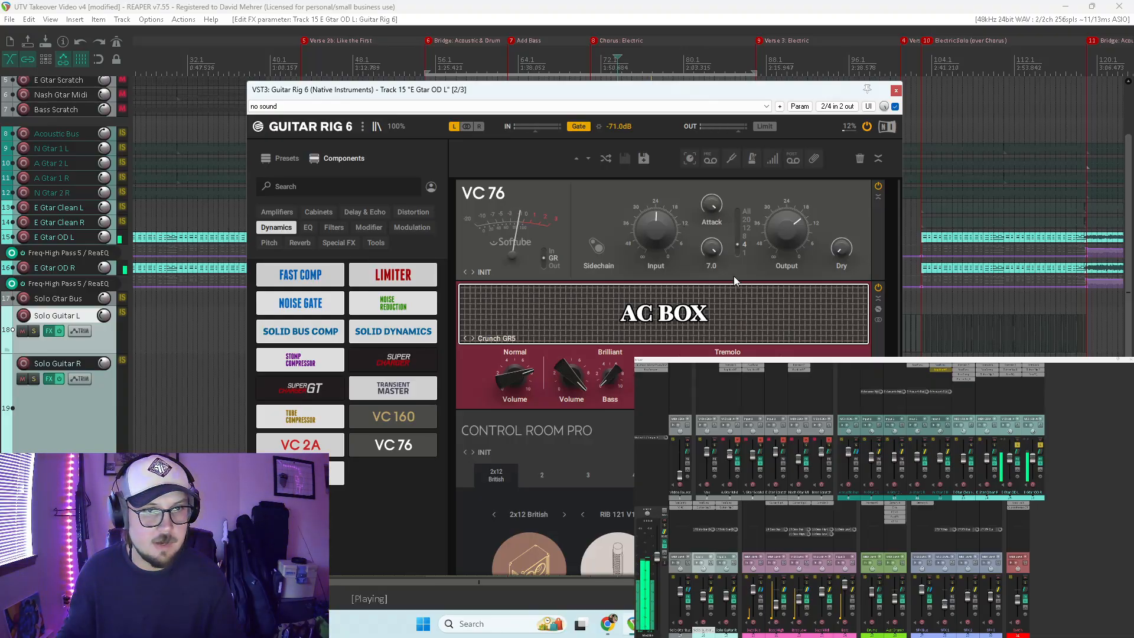
mouse_move(645, 220)
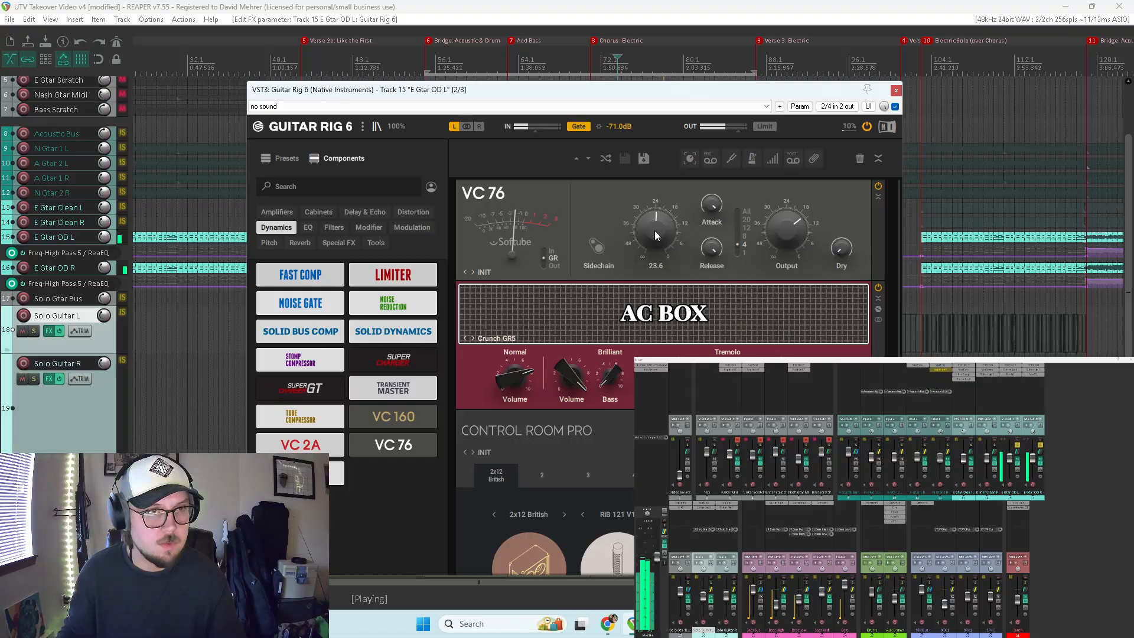
scroll(656, 231, "down", 4)
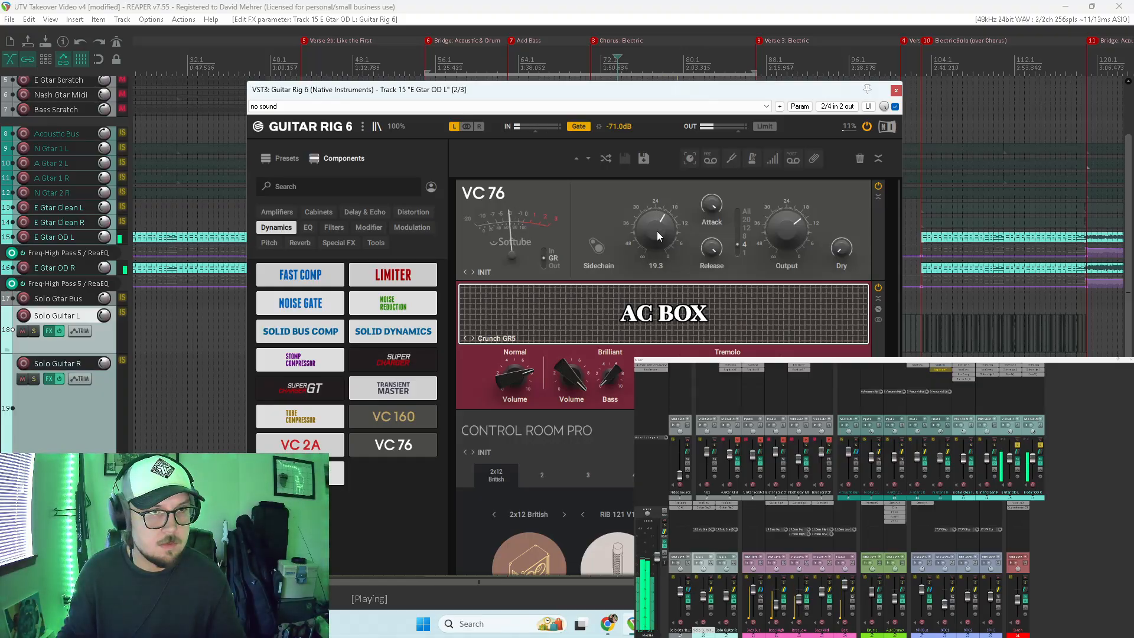
scroll(657, 232, "down", 4)
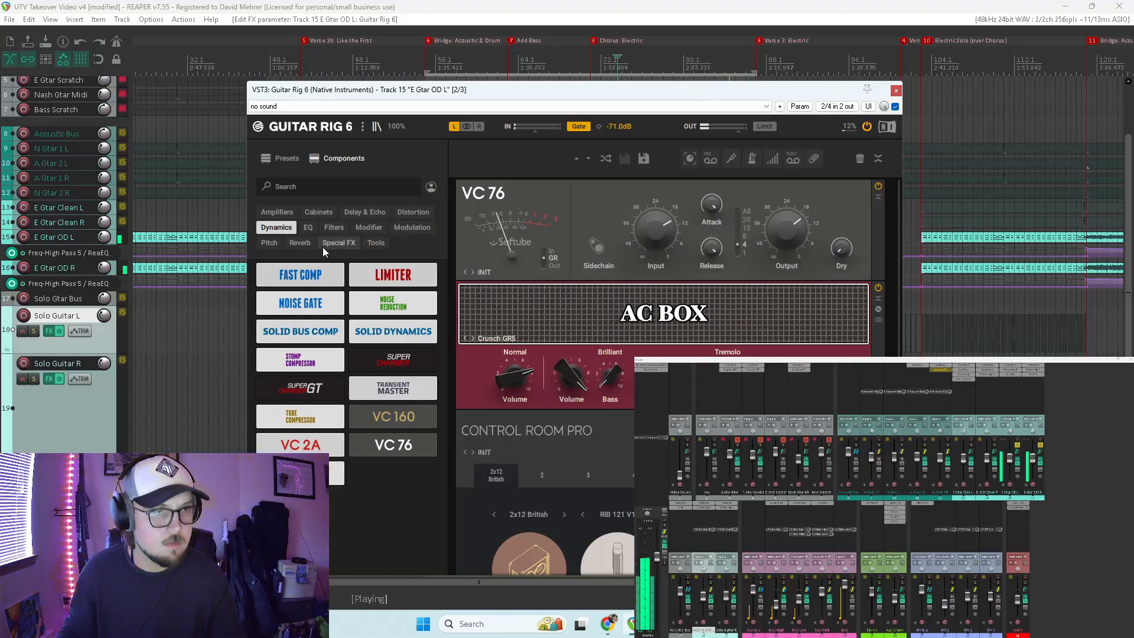
Step: Insert a VC 2A between the VC 76 and AC BOX, and fine-tune the amp's Brilliant bass during playback
left_click_drag(301, 445, 548, 281)
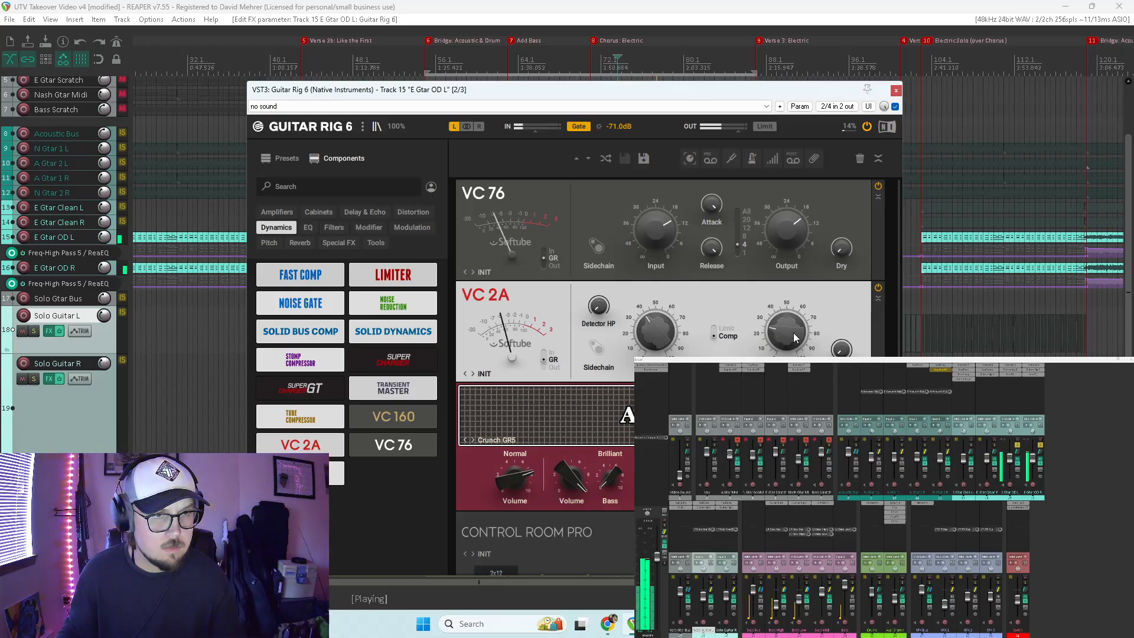
scroll(782, 346, "down", 3)
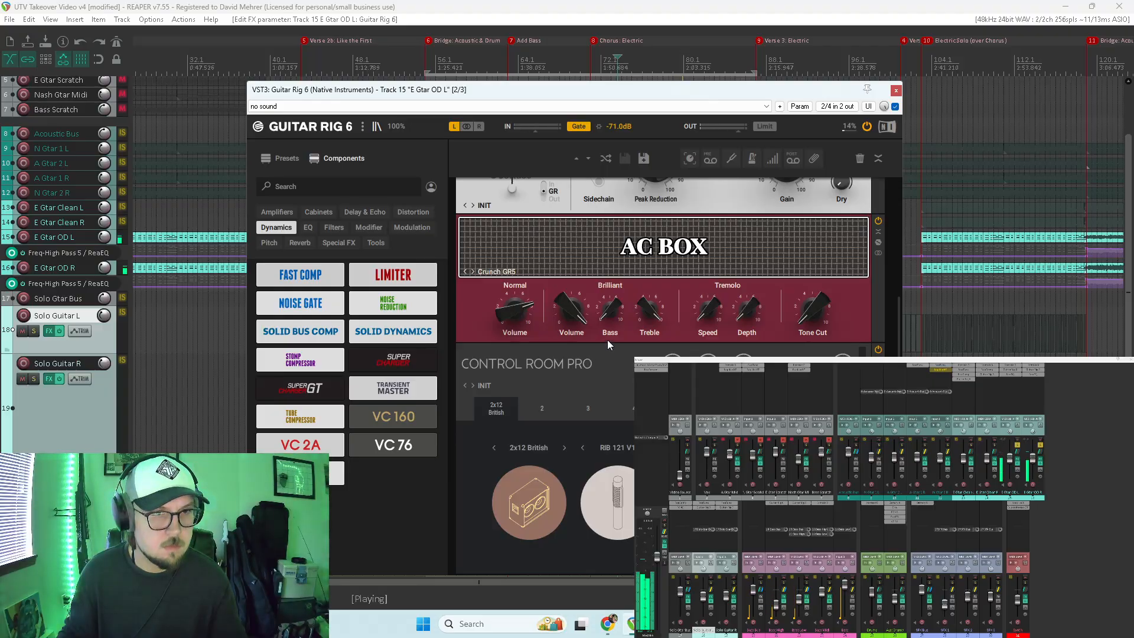
mouse_move(612, 311)
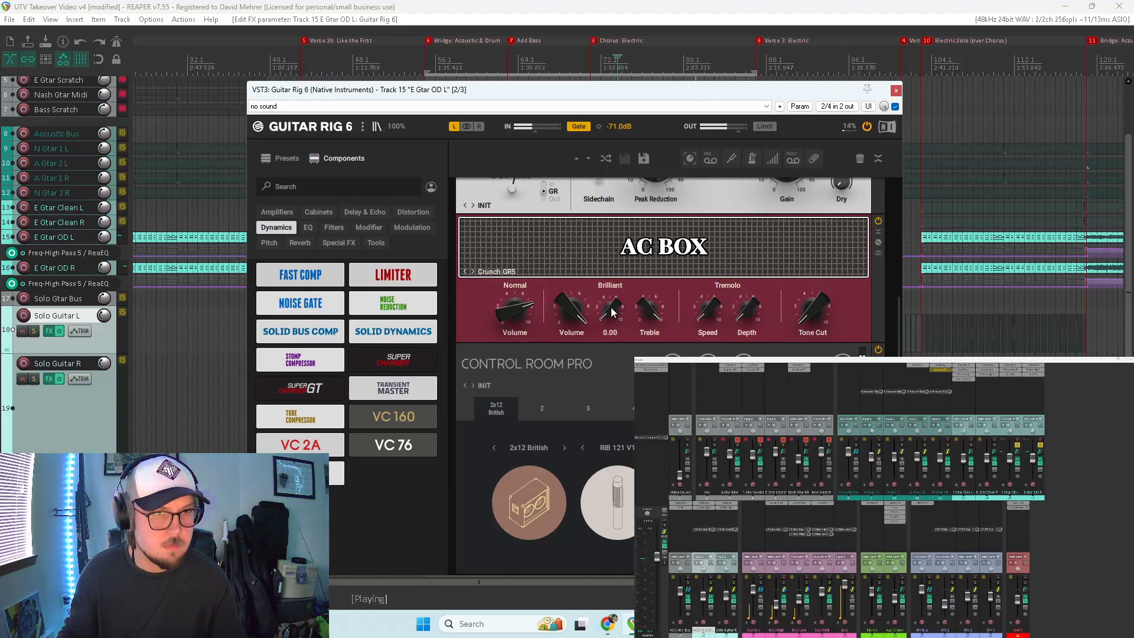
mouse_move(612, 311)
left_mouse_down()
mouse_move(612, 264)
mouse_move(612, 311)
left_mouse_up()
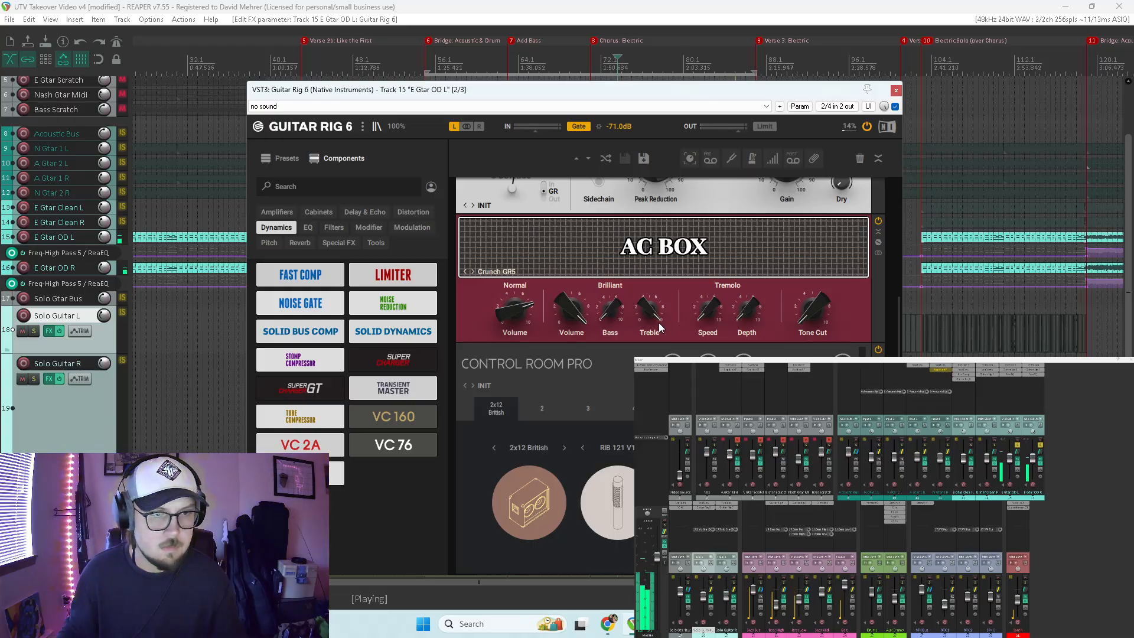
mouse_move(652, 324)
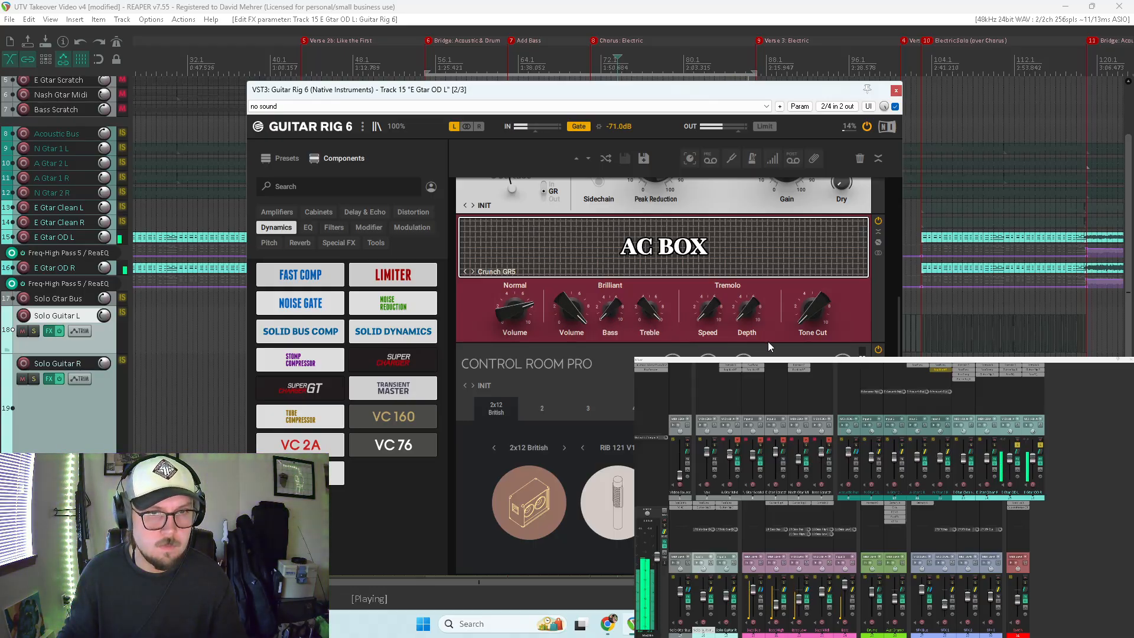
mouse_move(807, 324)
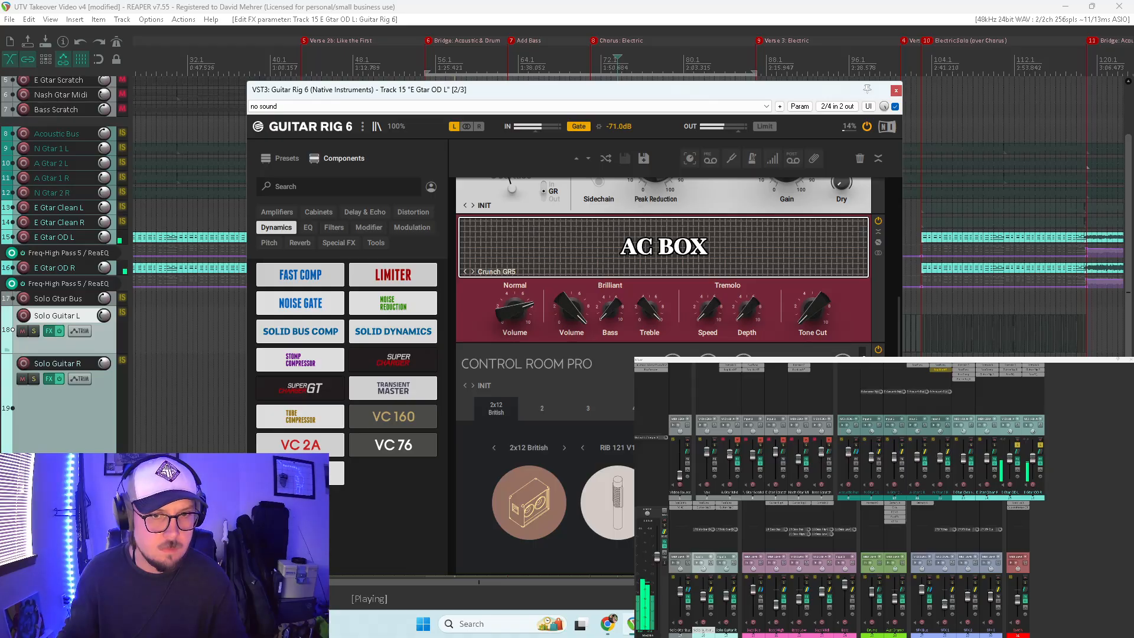
Step: Add a Supercharger GT after Control Room Pro in E Gtar OD L's rig and set its saturation to 2.85
scroll(604, 364, "up", 3)
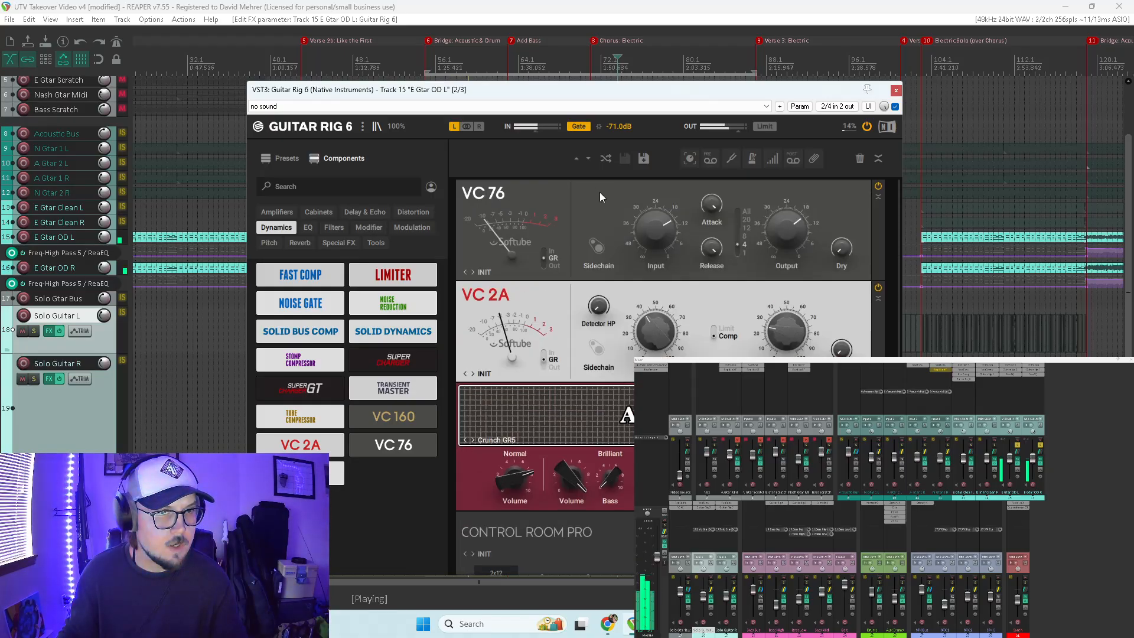
scroll(605, 367, "down", 3)
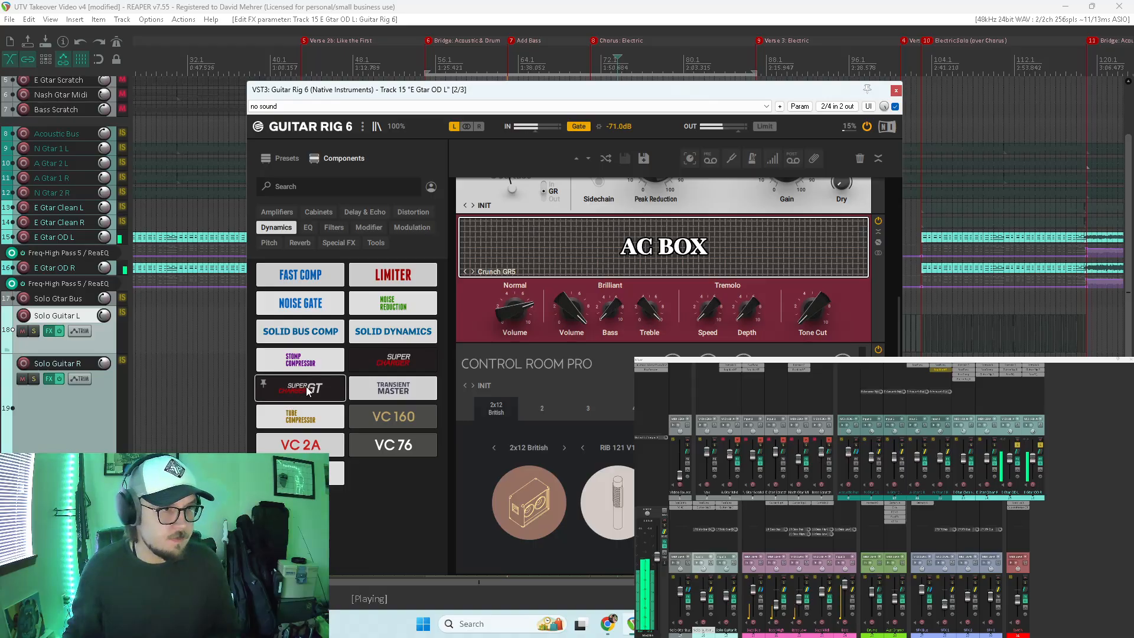
left_click_drag(307, 391, 555, 514)
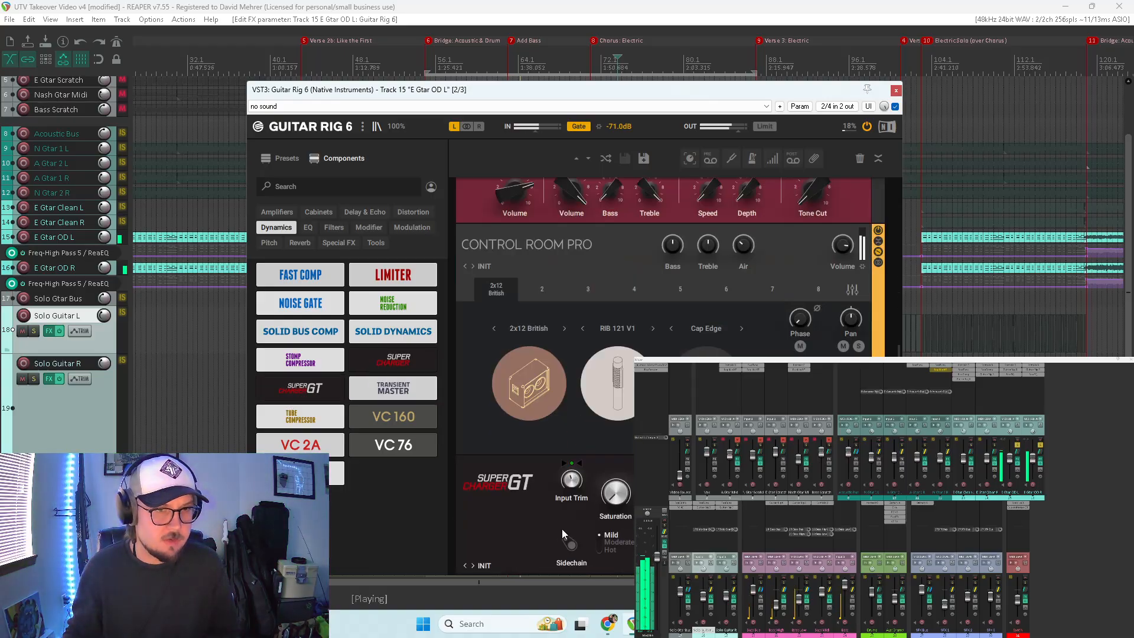
left_click_drag(624, 489, 624, 456)
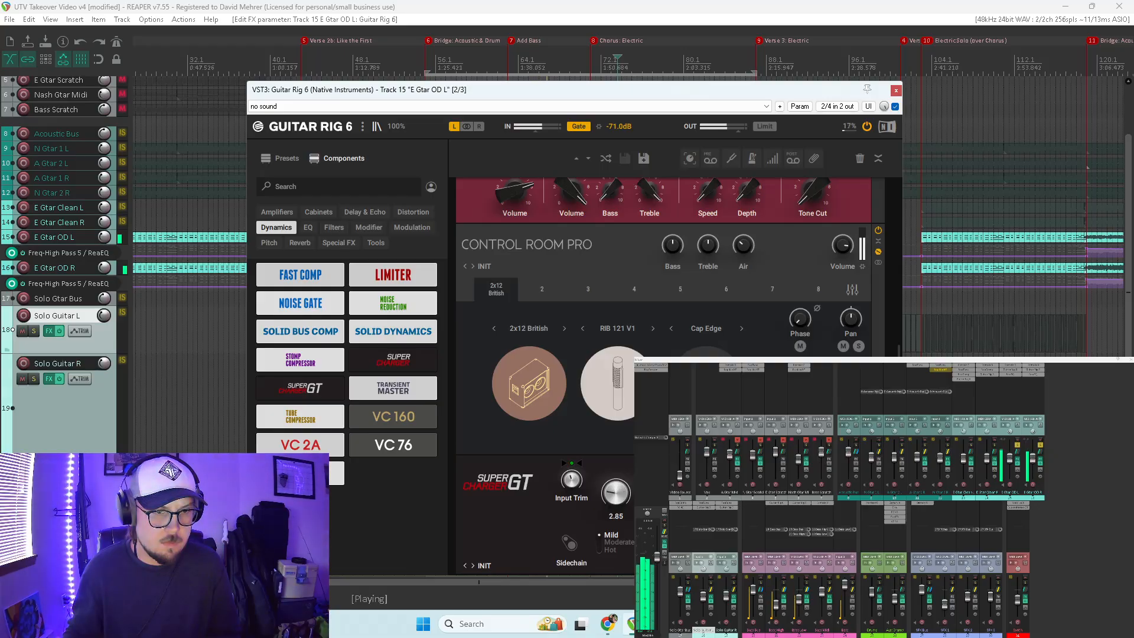
Step: Audition the overdriven guitars from the start of the electric solo and save the project
left_click(923, 299)
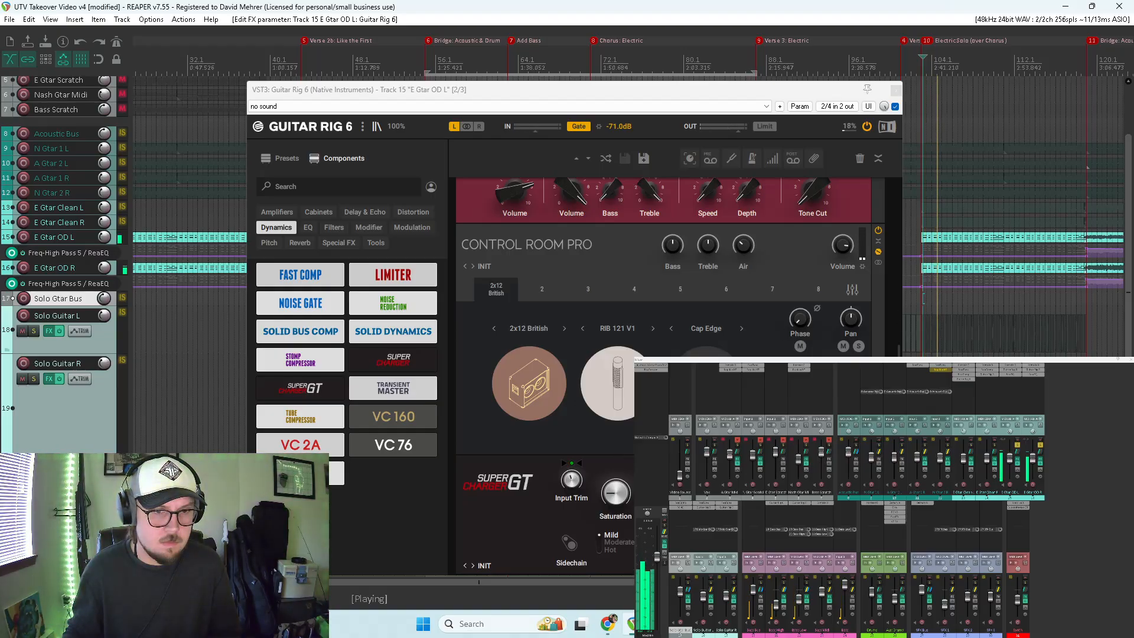
left_click(674, 496)
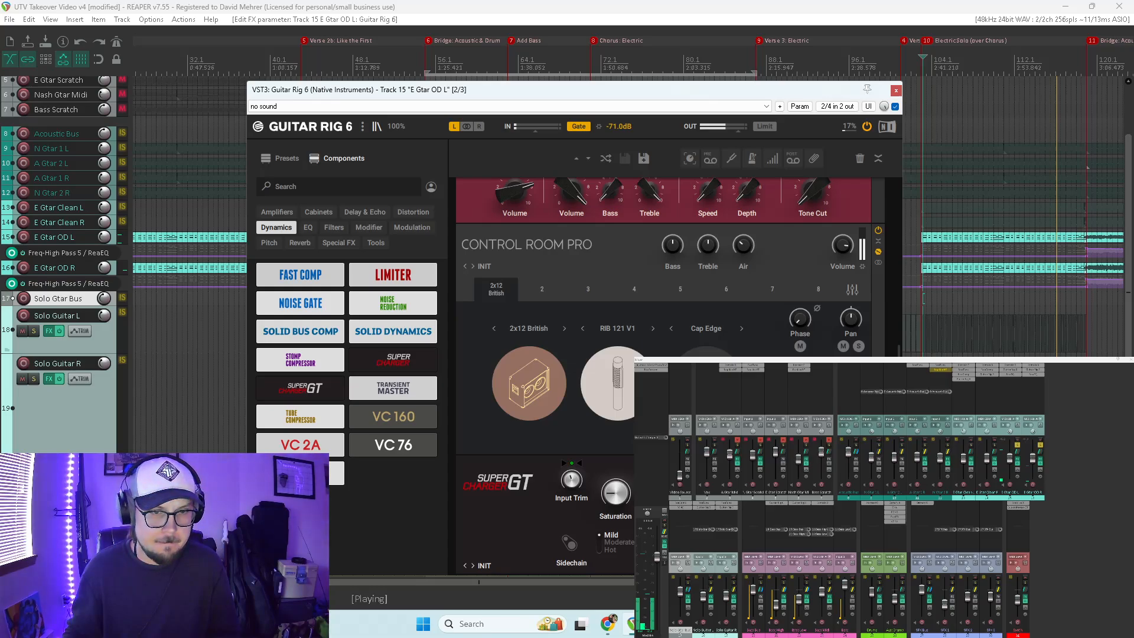
left_click(43, 40)
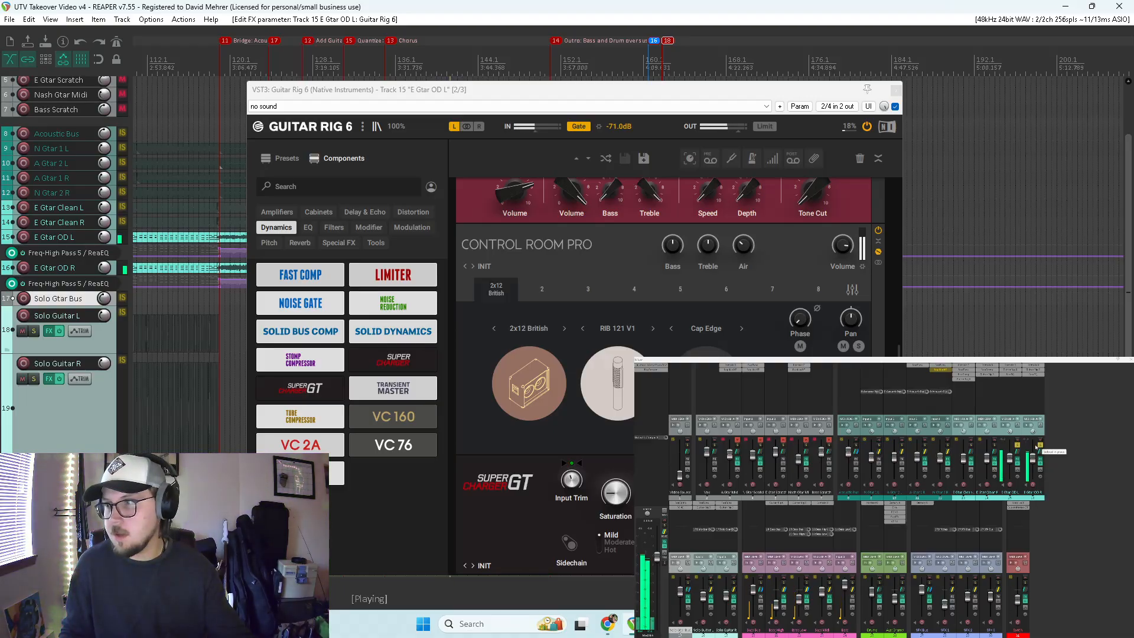
Step: Compare the overdriven guitars against the full mix, soloing E Gtar OD L and E Gtar OD R one at a time
left_click(1040, 448)
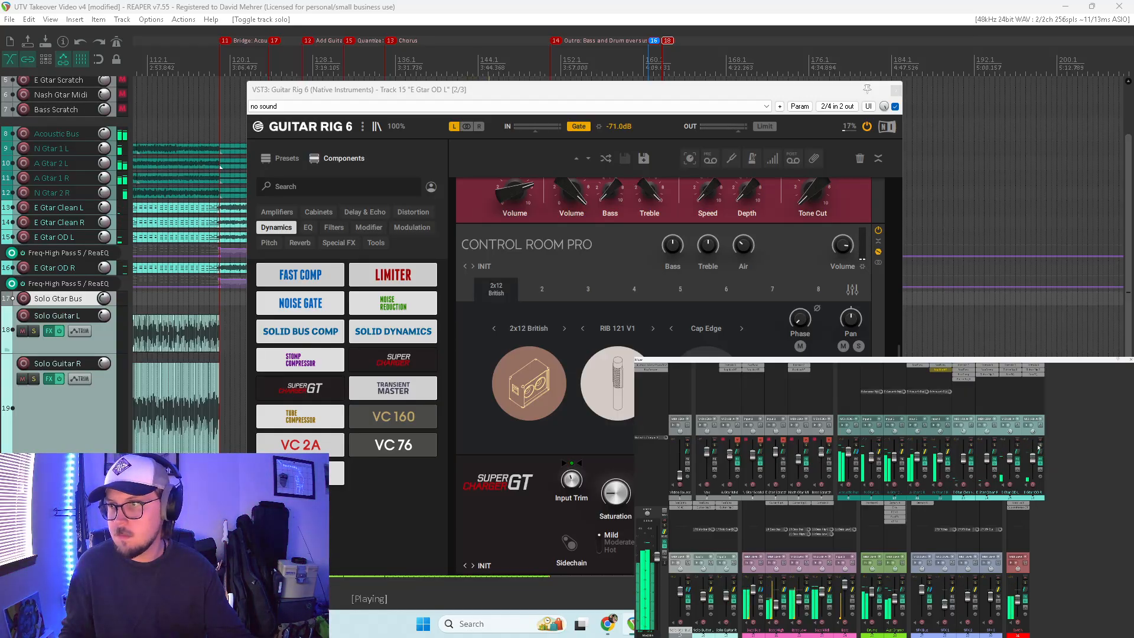
left_click(1040, 446)
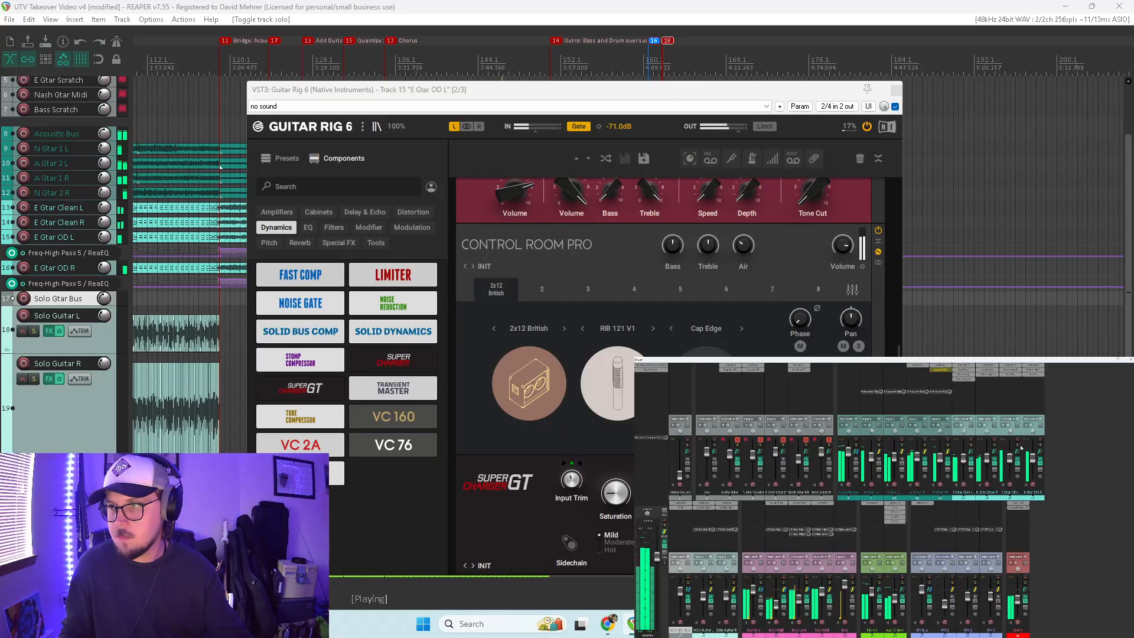
left_click(1017, 447)
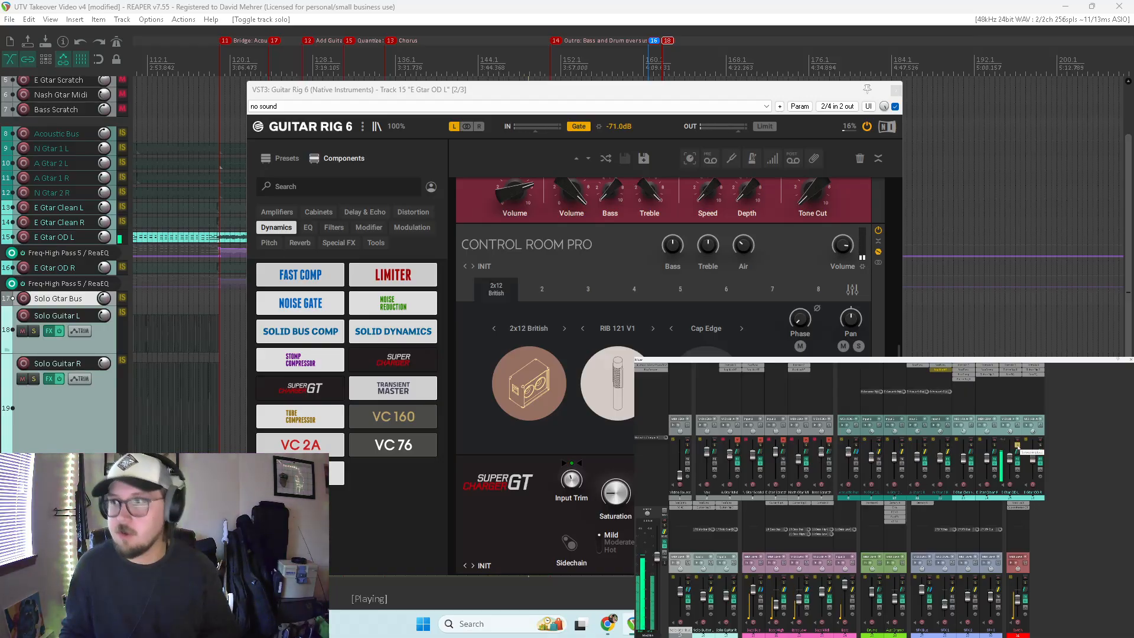
left_click(1017, 446)
left_click(1041, 446)
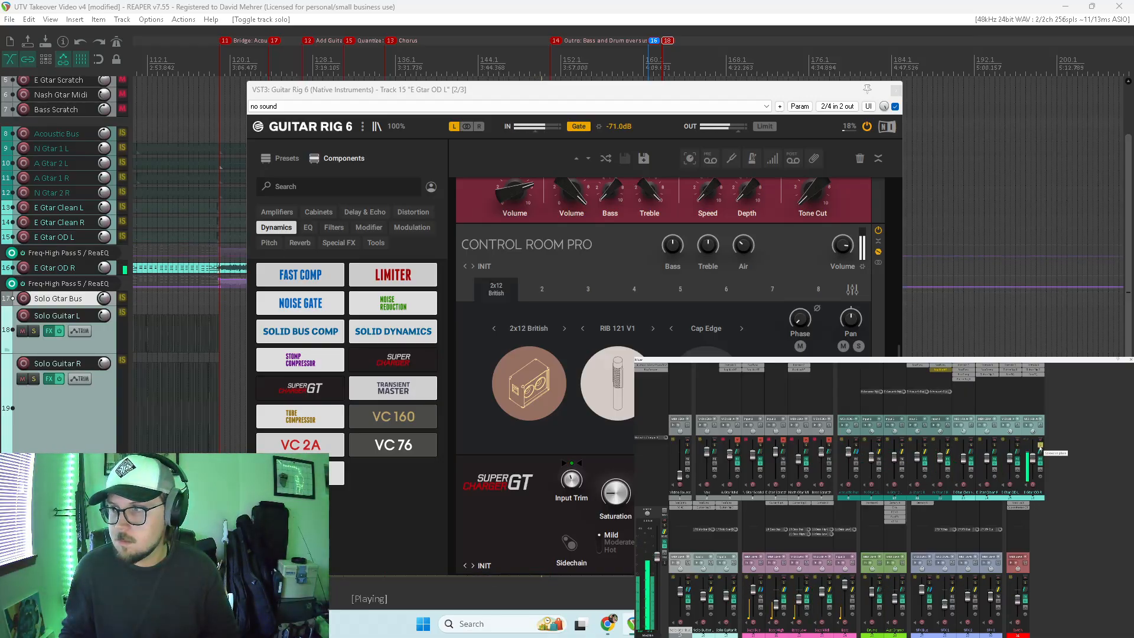
left_click(1041, 446)
left_click(1016, 447)
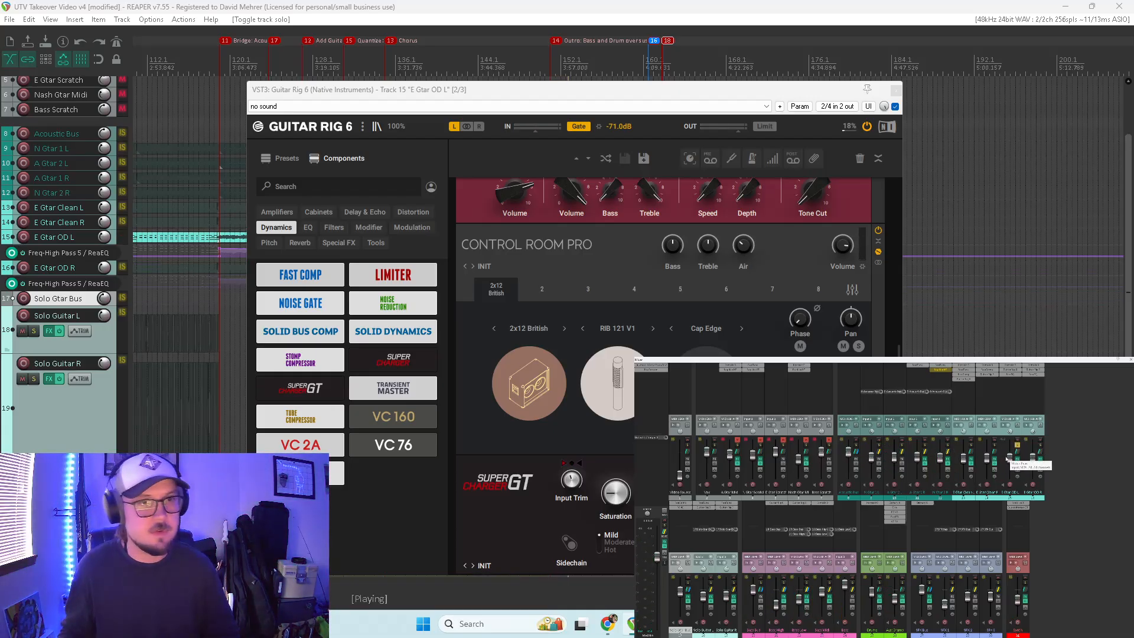
Step: Replace E Gtar OD R's Guitar Rig 6 with a copy of E Gtar OD L's, solo both tracks and stop playback
left_click(1034, 372, "alt")
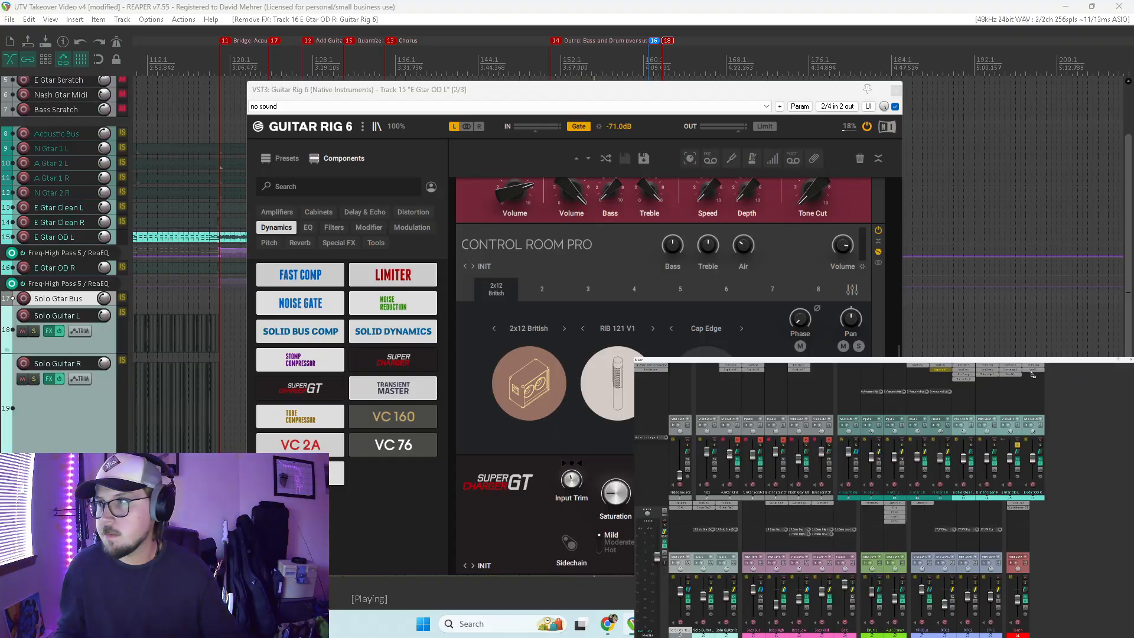
left_click(1039, 445)
key("space")
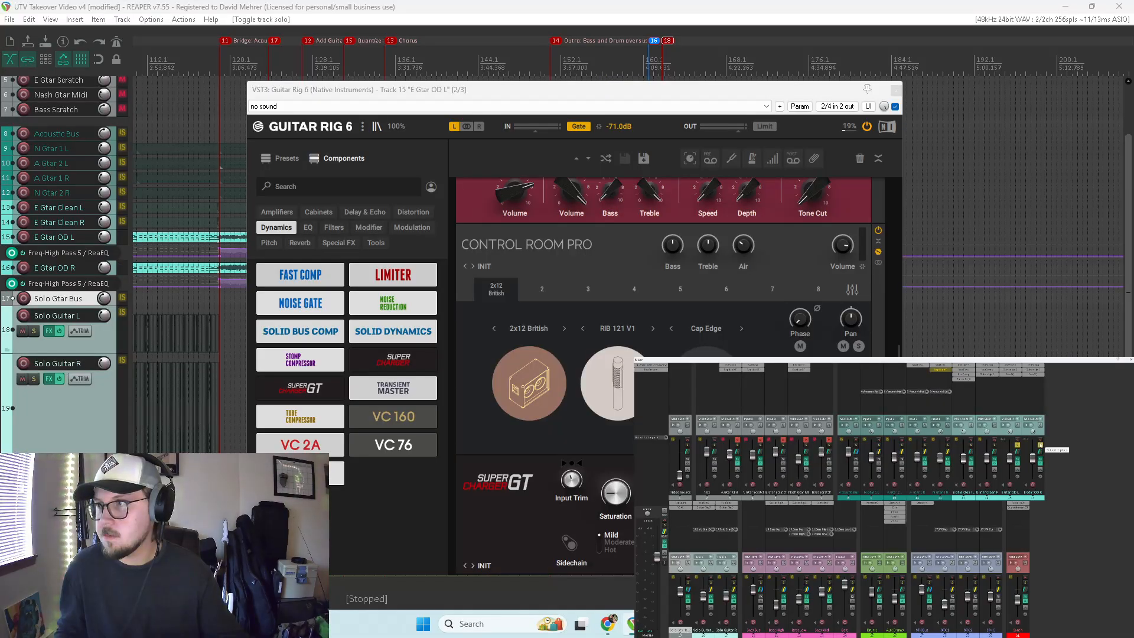
Step: Audition both overdriven guitars from the electric solo, close the Guitar Rig 6 window and clear the solos
key("space")
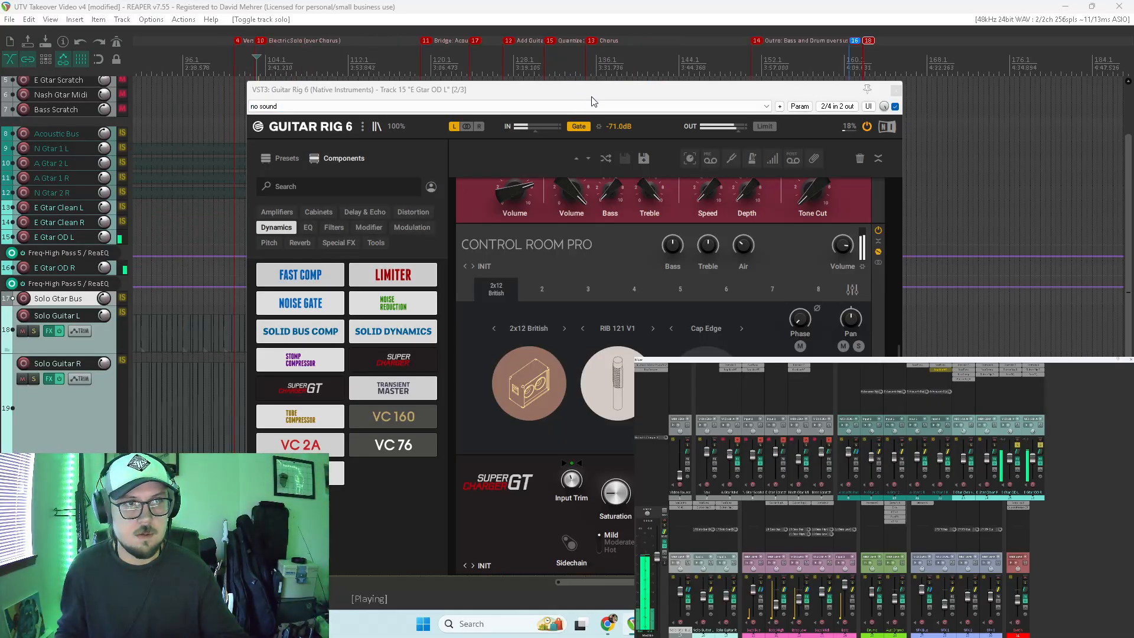
left_click(896, 90)
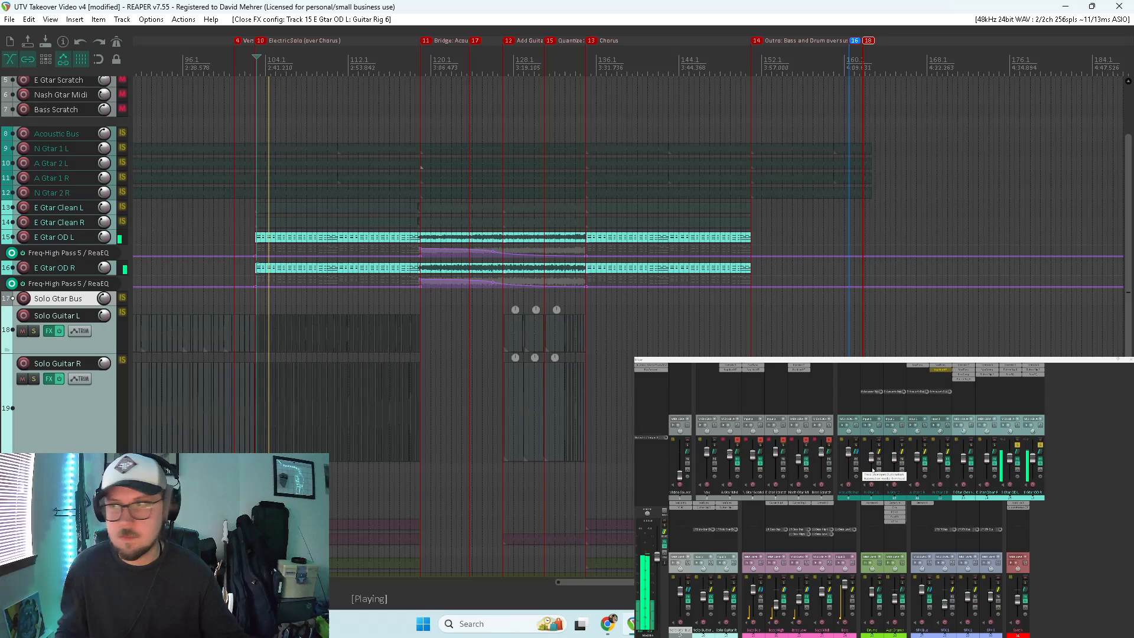
left_click(1017, 447)
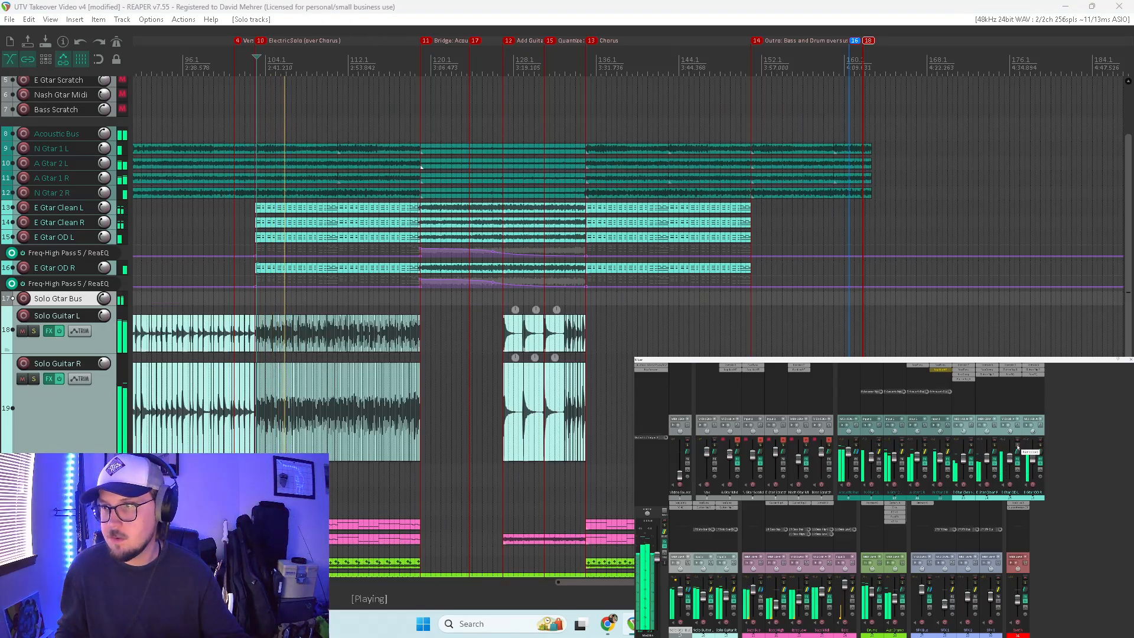
Step: Play from the first electric chorus and lower the volume of E Gtar OD L and E Gtar OD R together
scroll(660, 313, "down", 5)
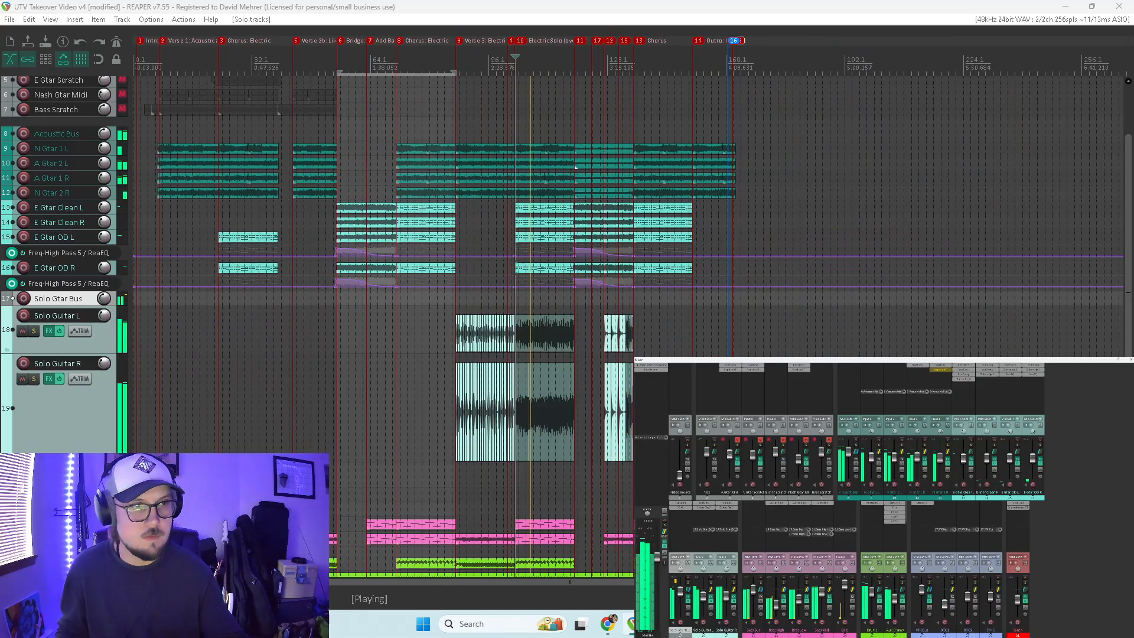
left_click(221, 323)
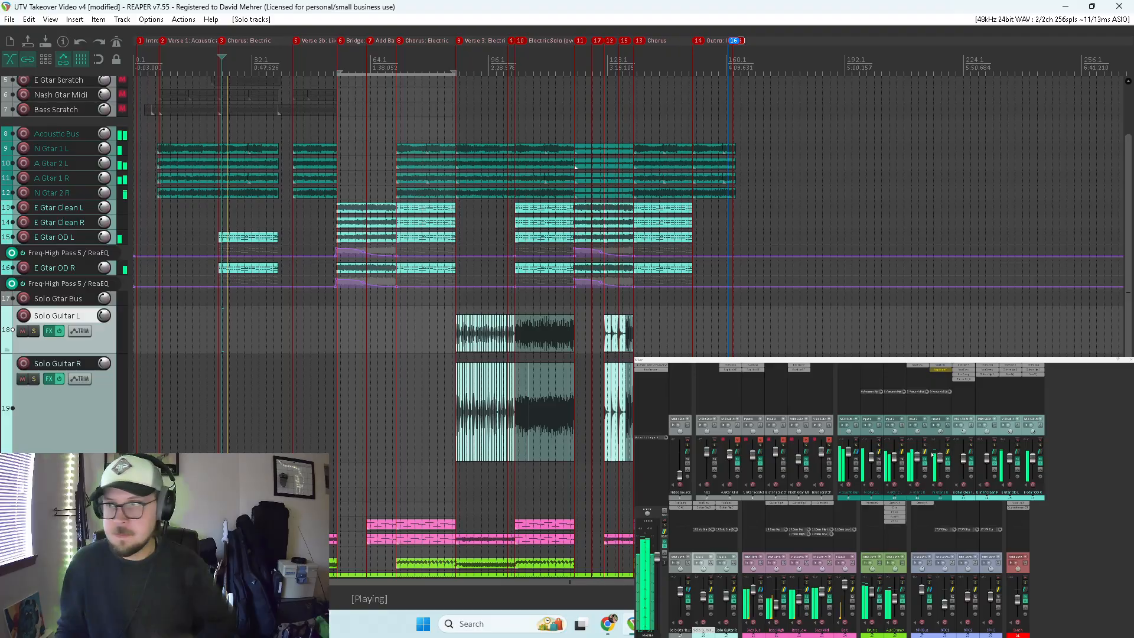
left_click(1004, 436)
left_click(1028, 435, "shift")
left_click_drag(1028, 452, 1033, 462)
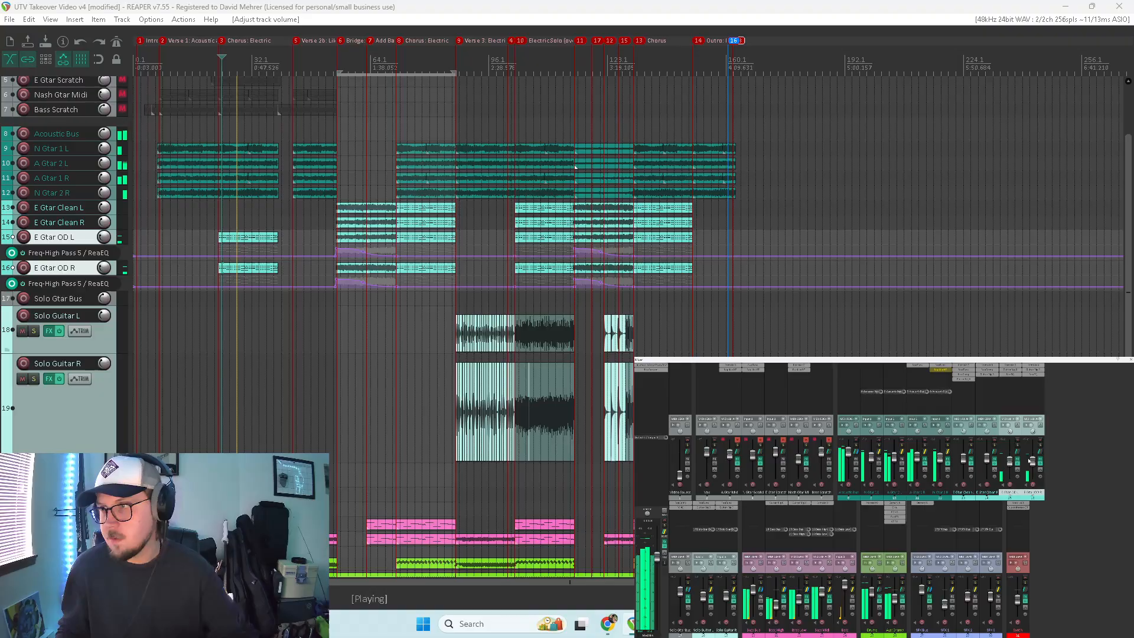
Step: Audition the transition from the first acoustic verse into the electric chorus with the full mix
key("space")
left_click(166, 322)
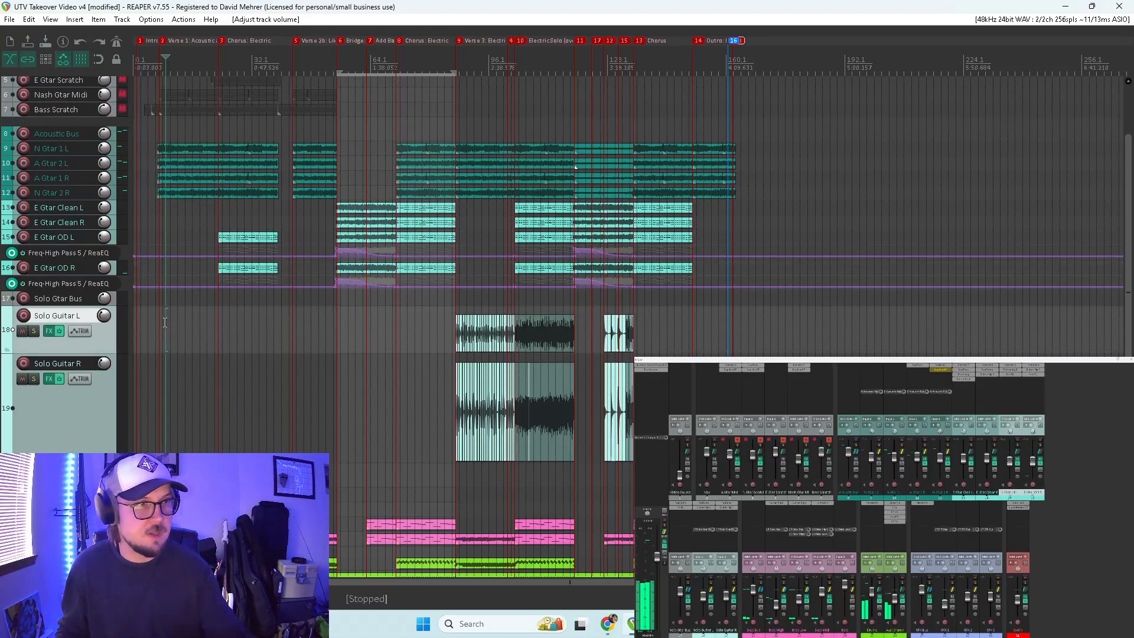
key("space")
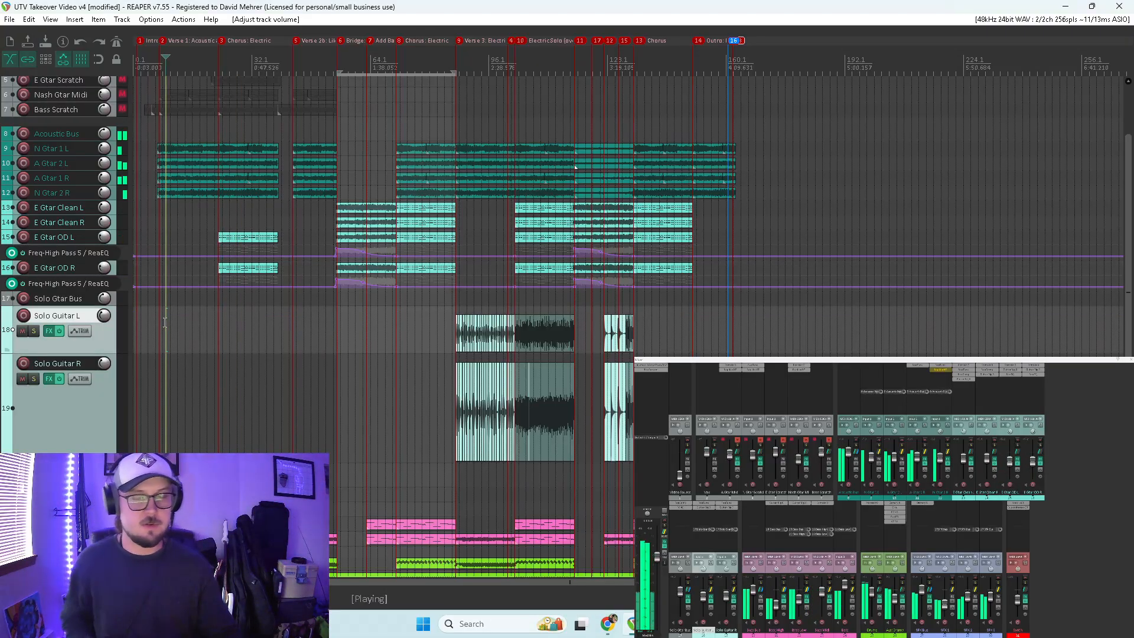
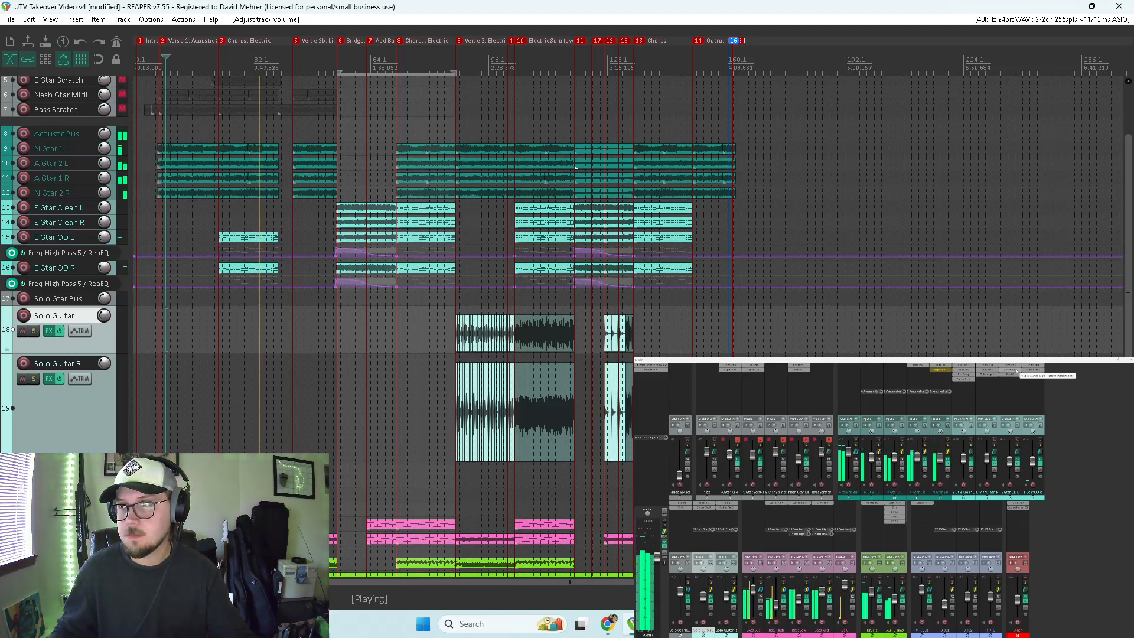
key("space")
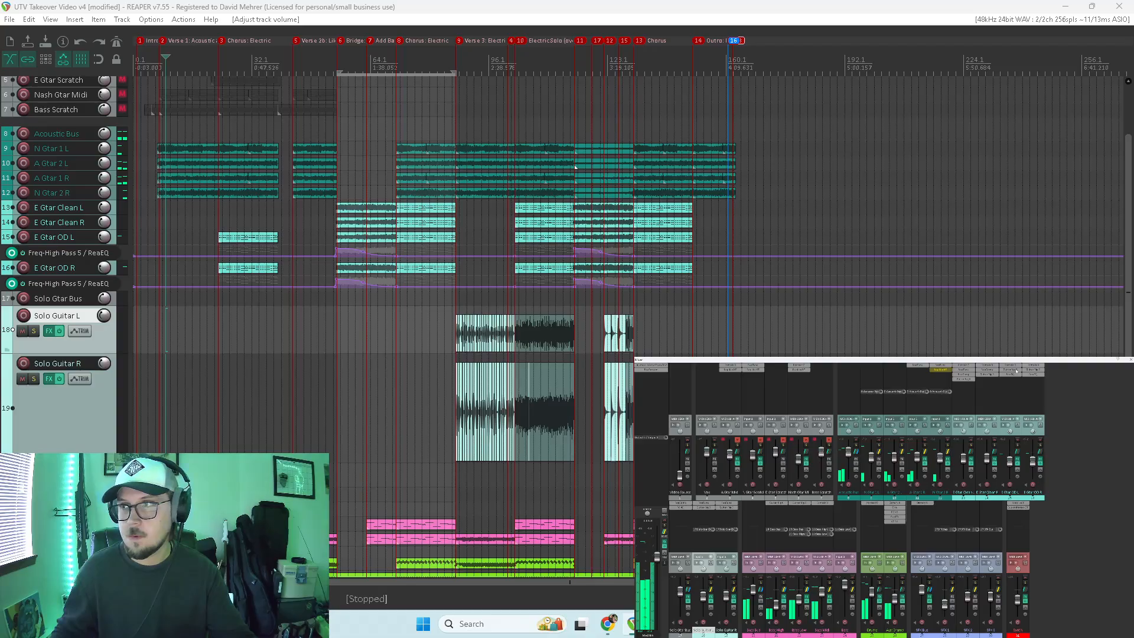
Step: Adjust Guitar Rig 6 on E Gtar OD L with the track soloed, audition the first electric chorus and clear the solo
left_click(1016, 371)
left_click(1017, 445)
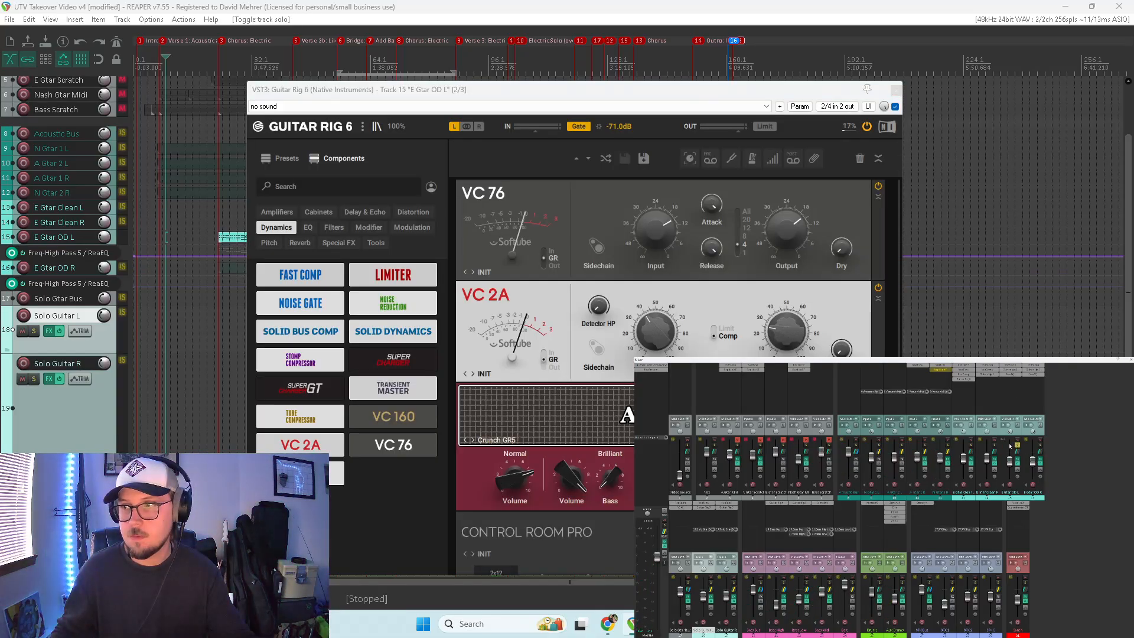
scroll(697, 321, "down", 5)
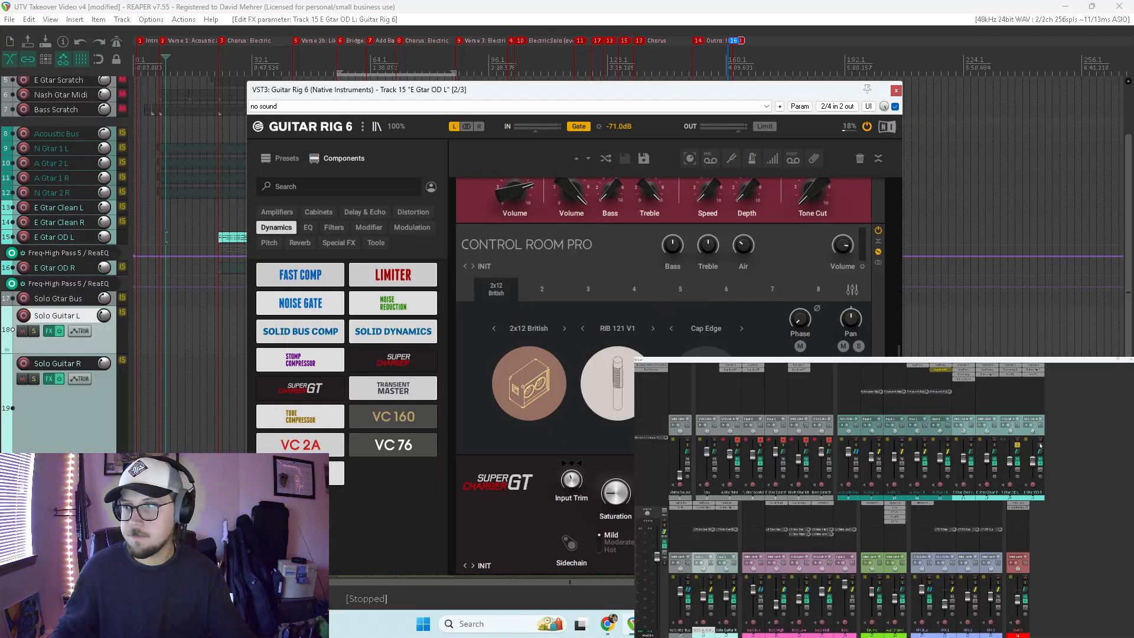
key("space")
left_click(237, 224)
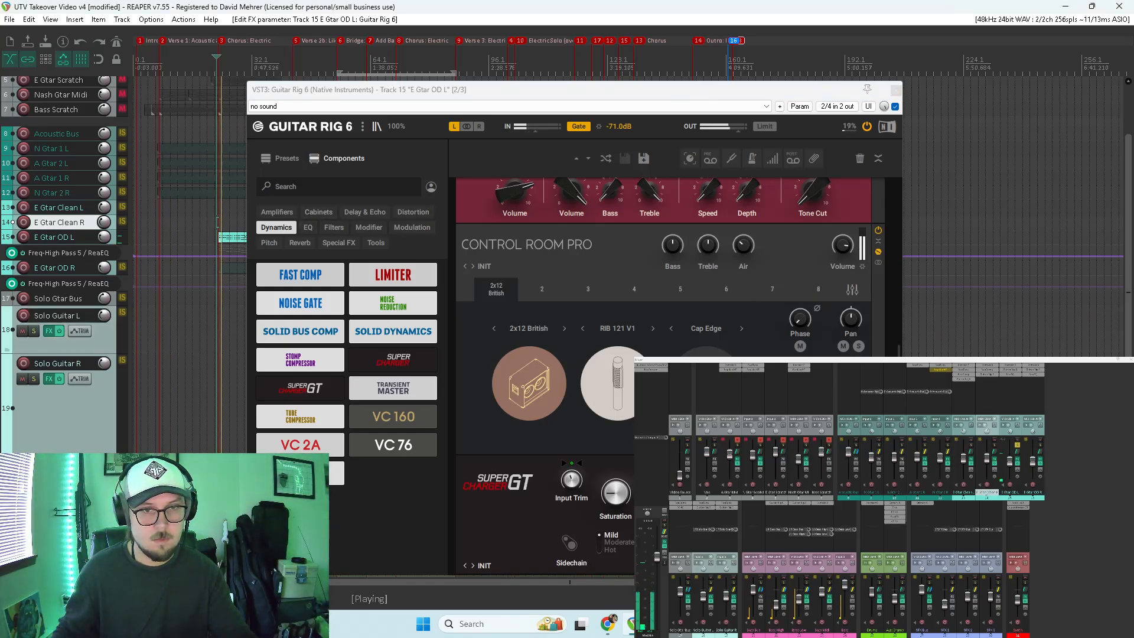
left_click(688, 492)
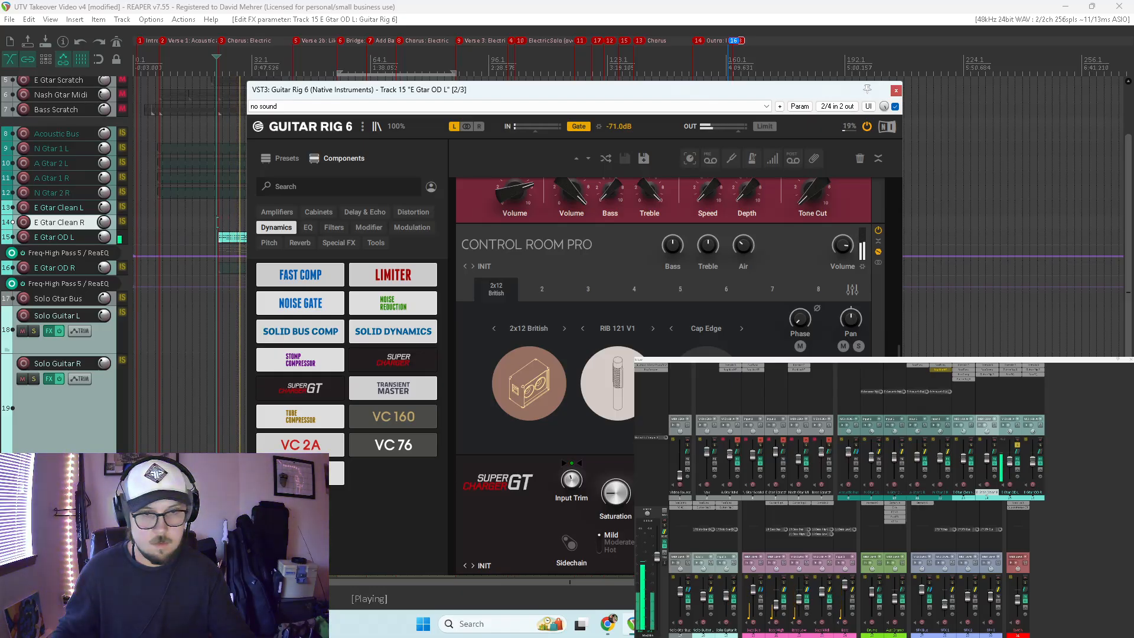
left_click(1017, 445)
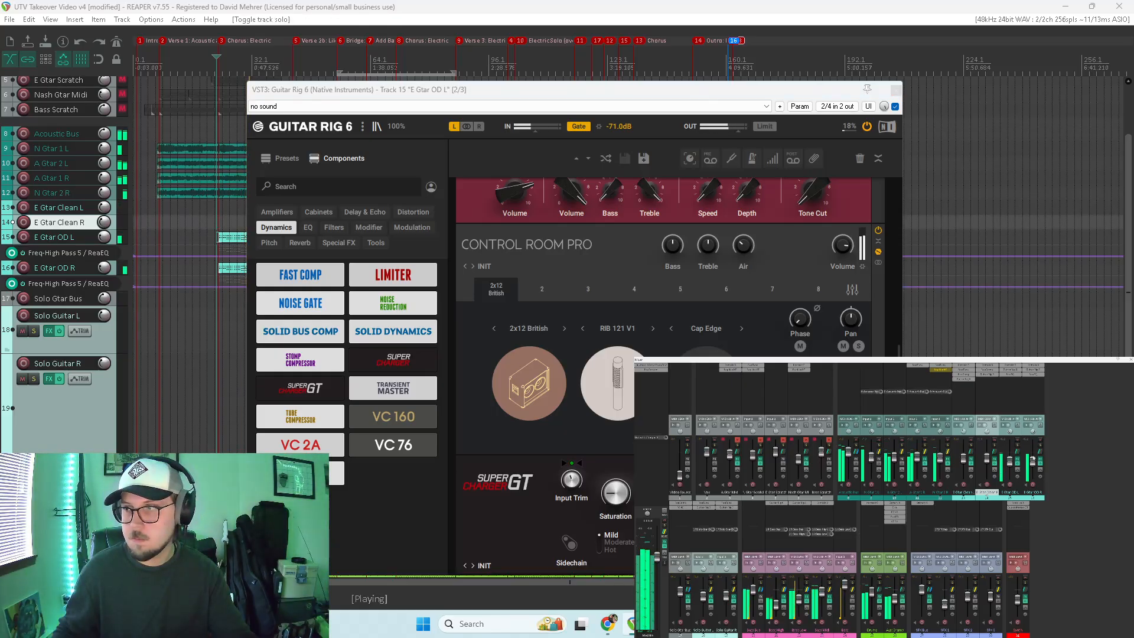
Step: Replace E Gtar OD R's Guitar Rig 6 with a copy of E Gtar OD L's and close the plug-in window
left_click(1034, 371, "alt")
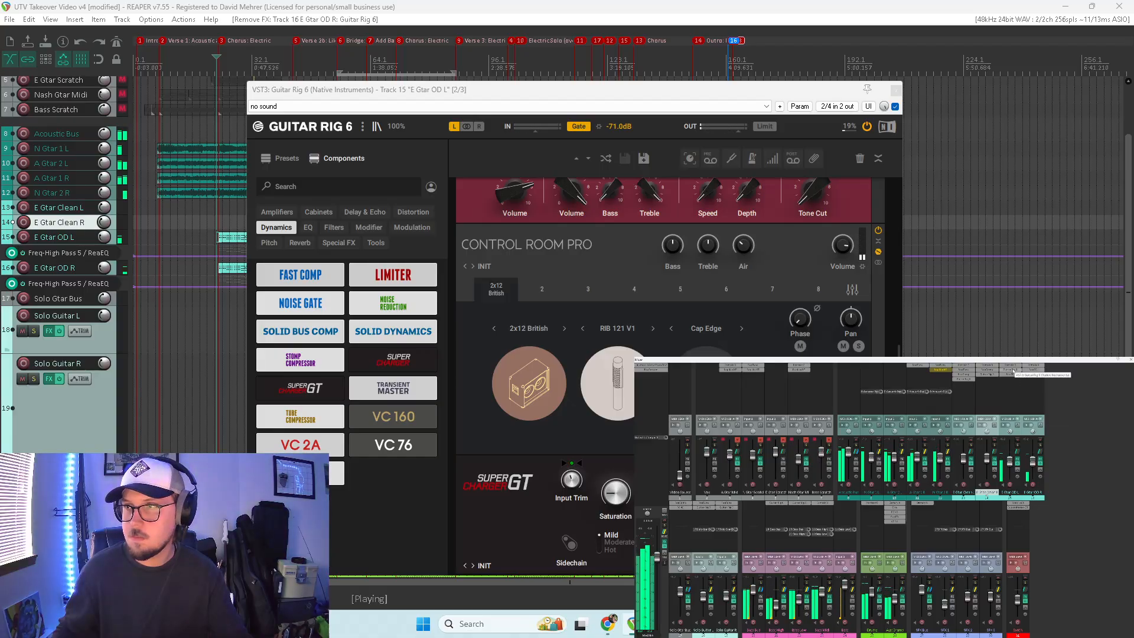
left_click_drag(1010, 369, 1028, 370)
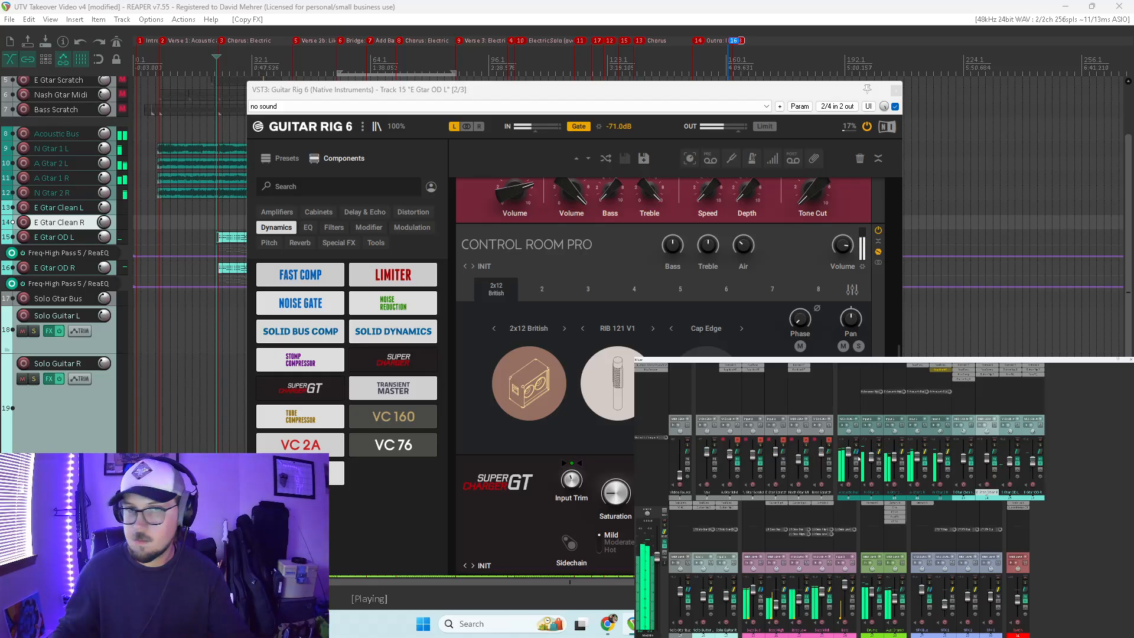
left_click(896, 89)
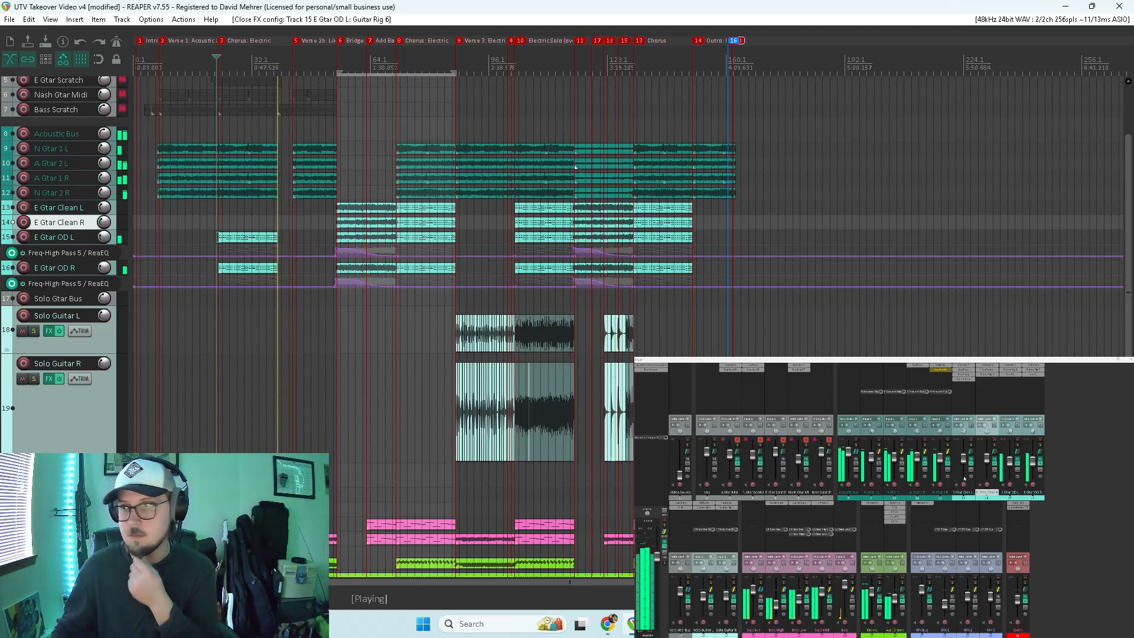
Step: Replay the first electric chorus and turn both overdriven guitar tracks down slightly together
key("space")
left_click(1019, 431)
left_click(1041, 432, "shift")
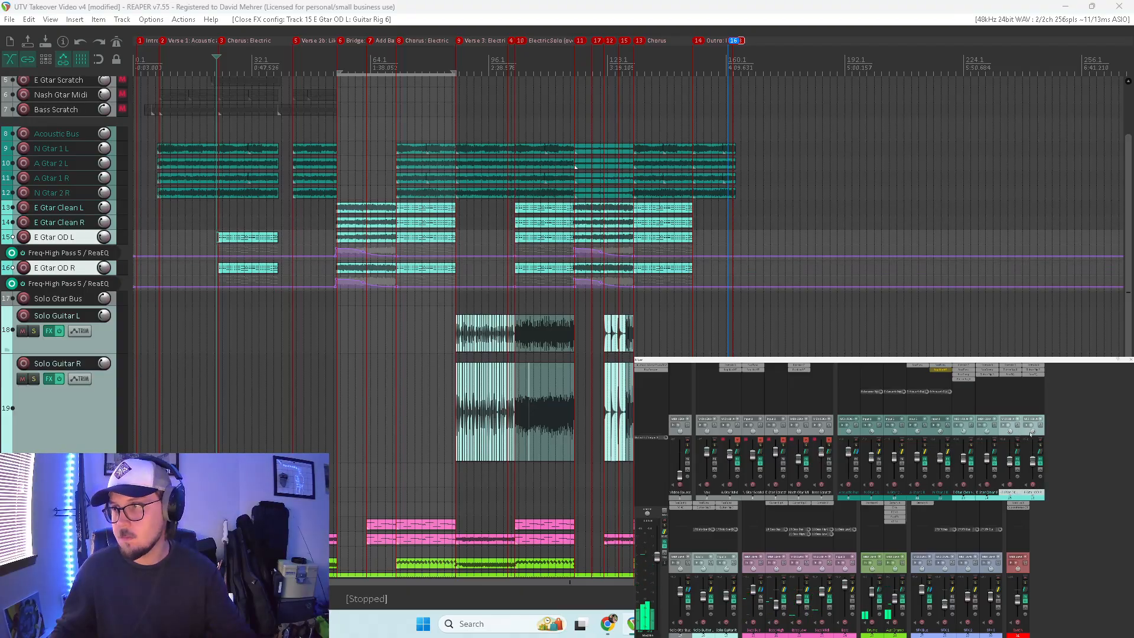
key("space")
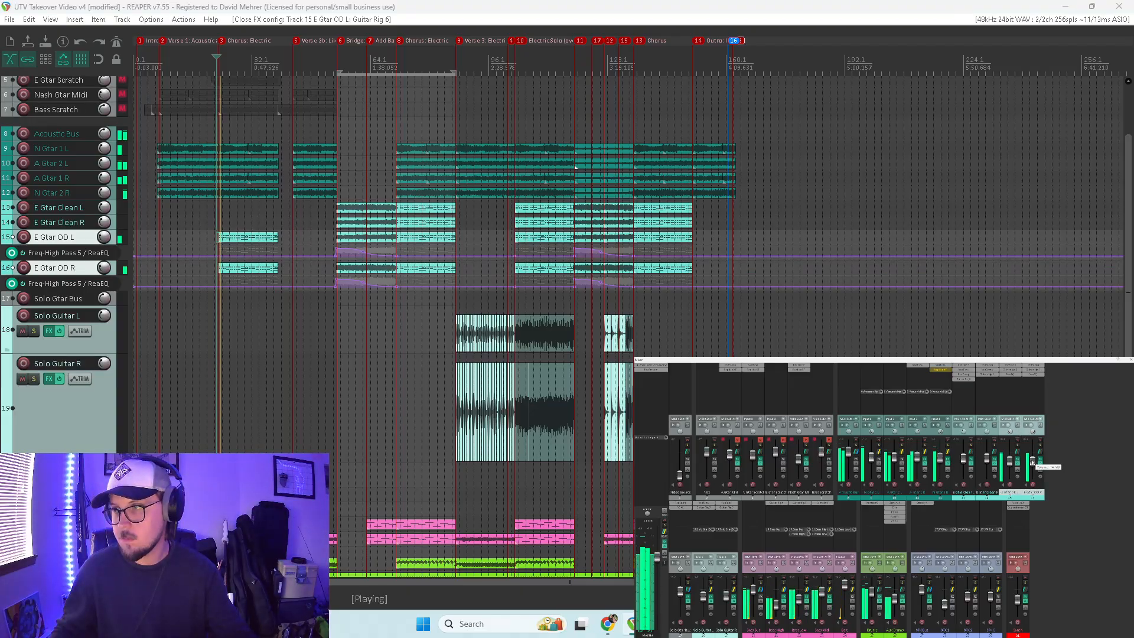
left_click_drag(1032, 461, 1032, 463)
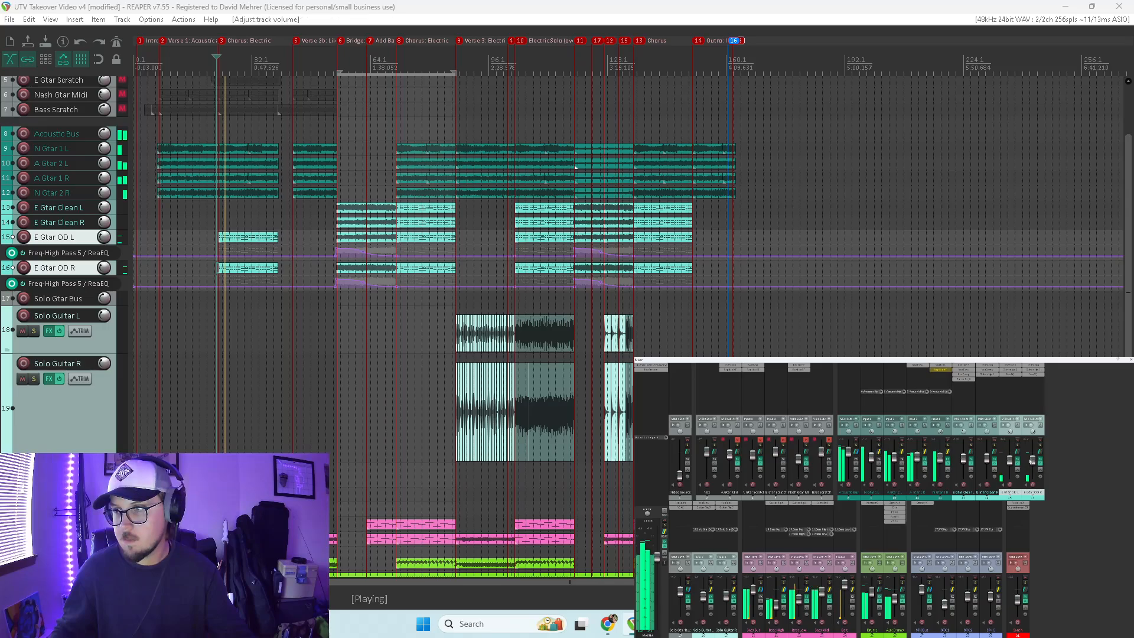
left_click(1065, 442)
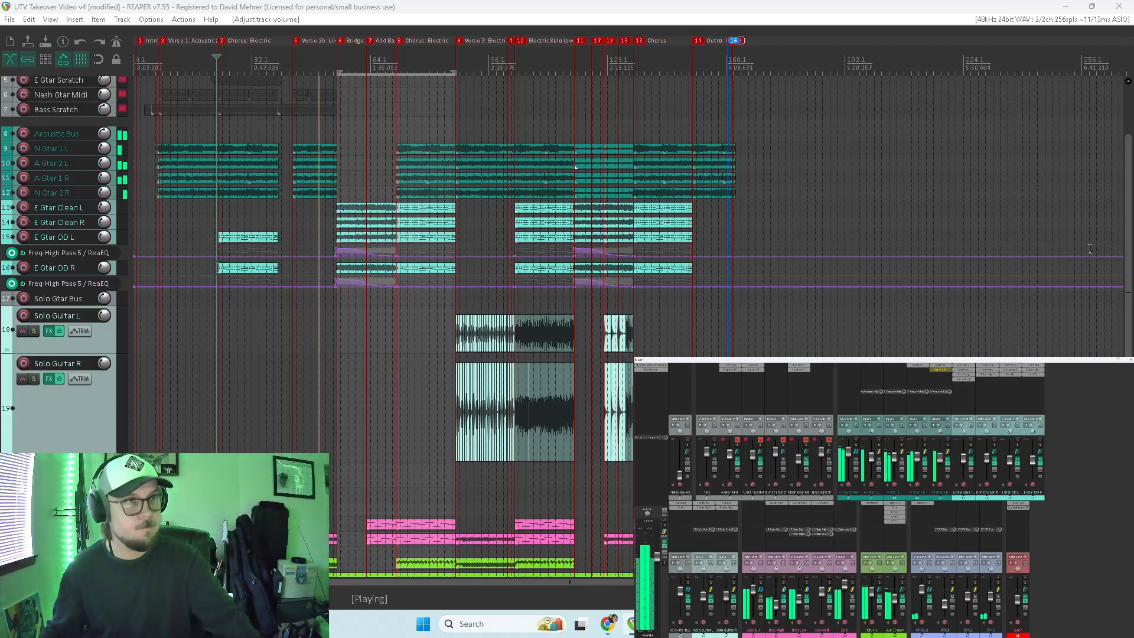
Step: Clear the time selection and continue playback from just before the electric solo
left_click(820, 5)
key("Escape")
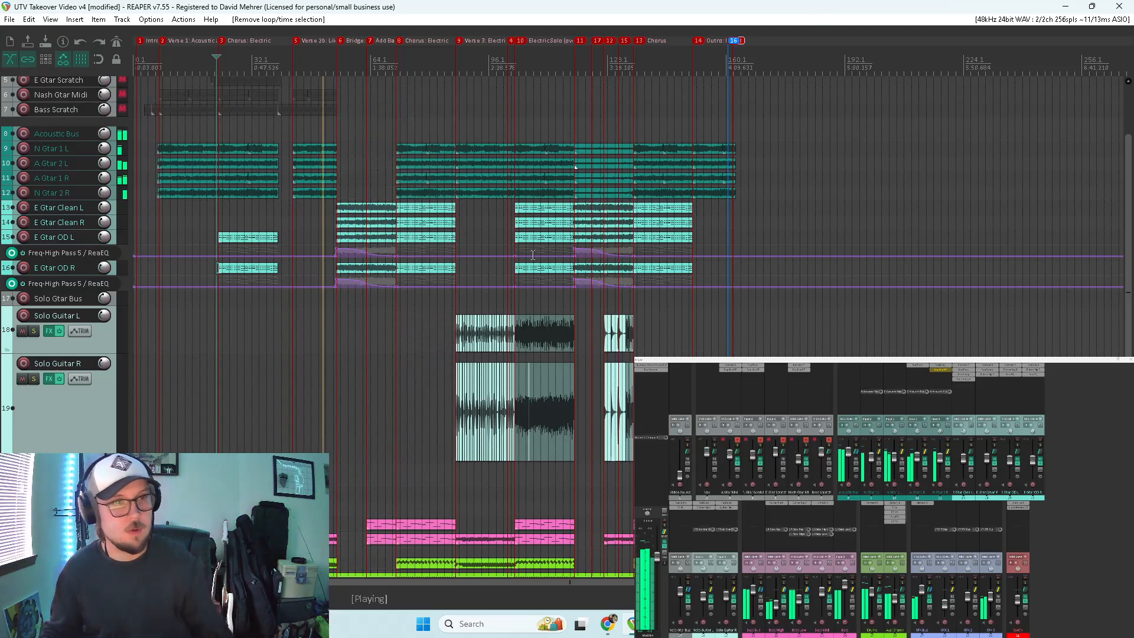
left_click(510, 305)
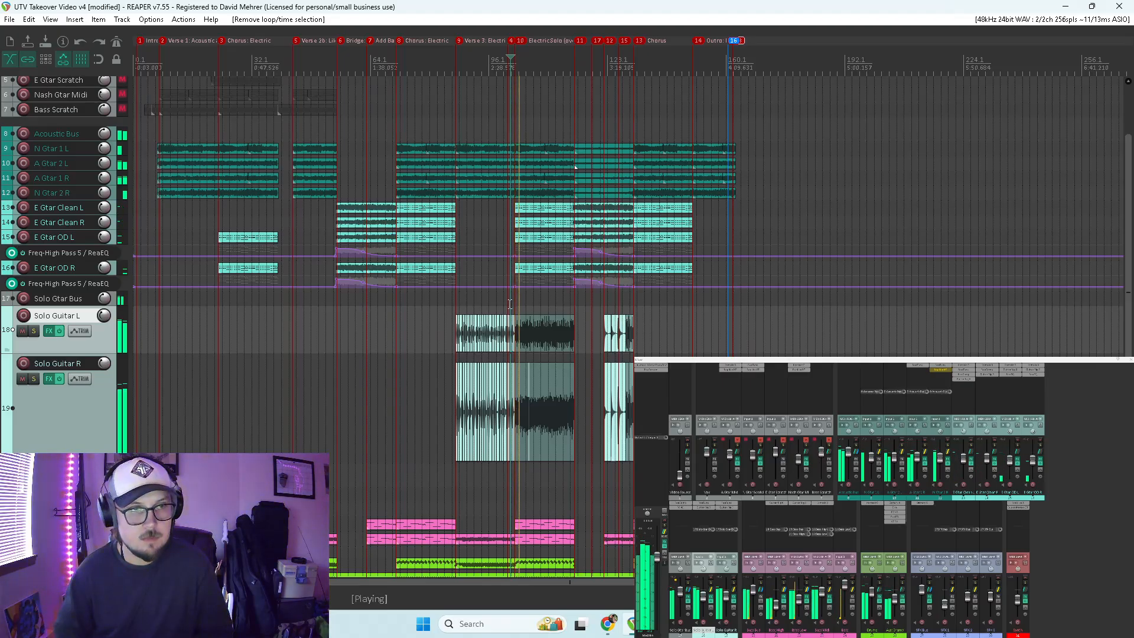
Step: Compare the Solo Gtar Bus with and without the overdriven guitars by soloing them, and clear the solos
left_click(687, 582)
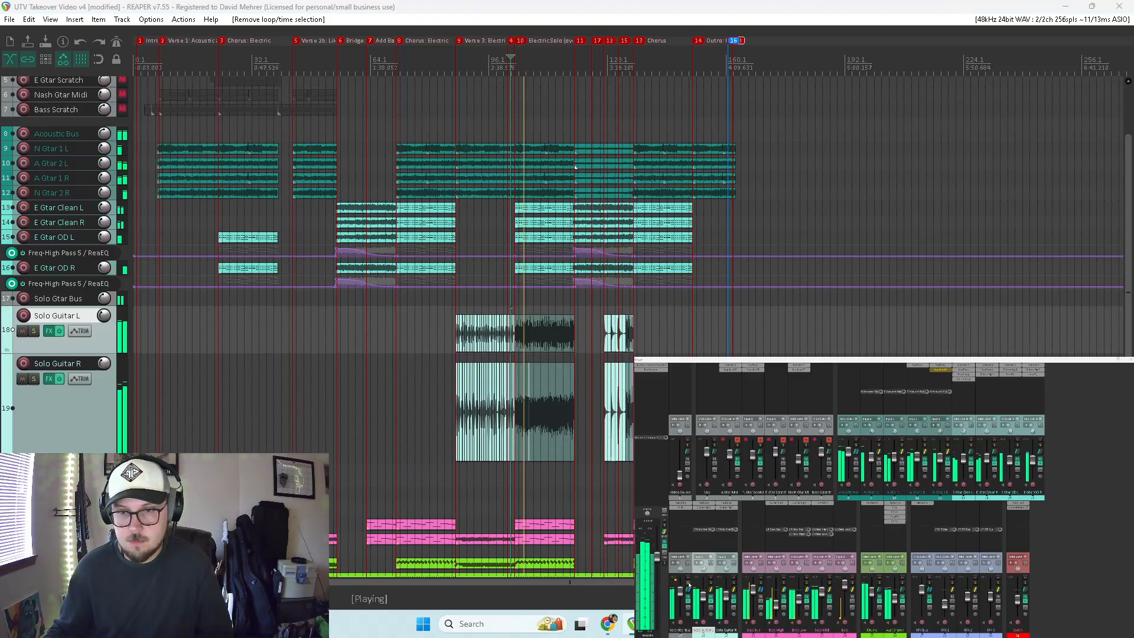
left_click_drag(1017, 444, 1040, 445)
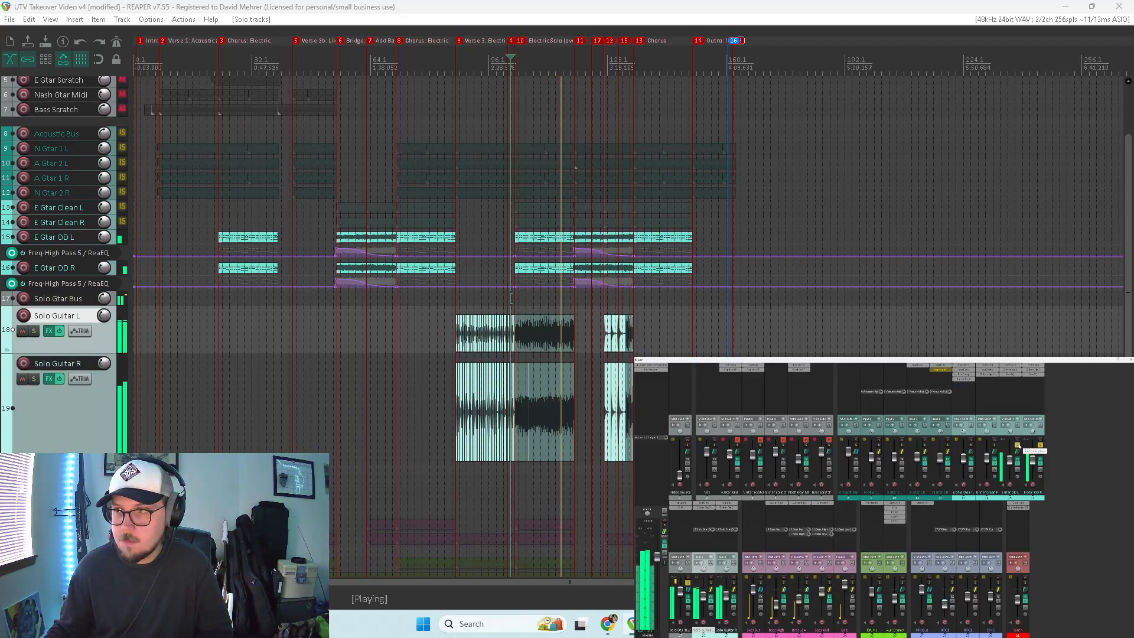
left_click(1017, 446)
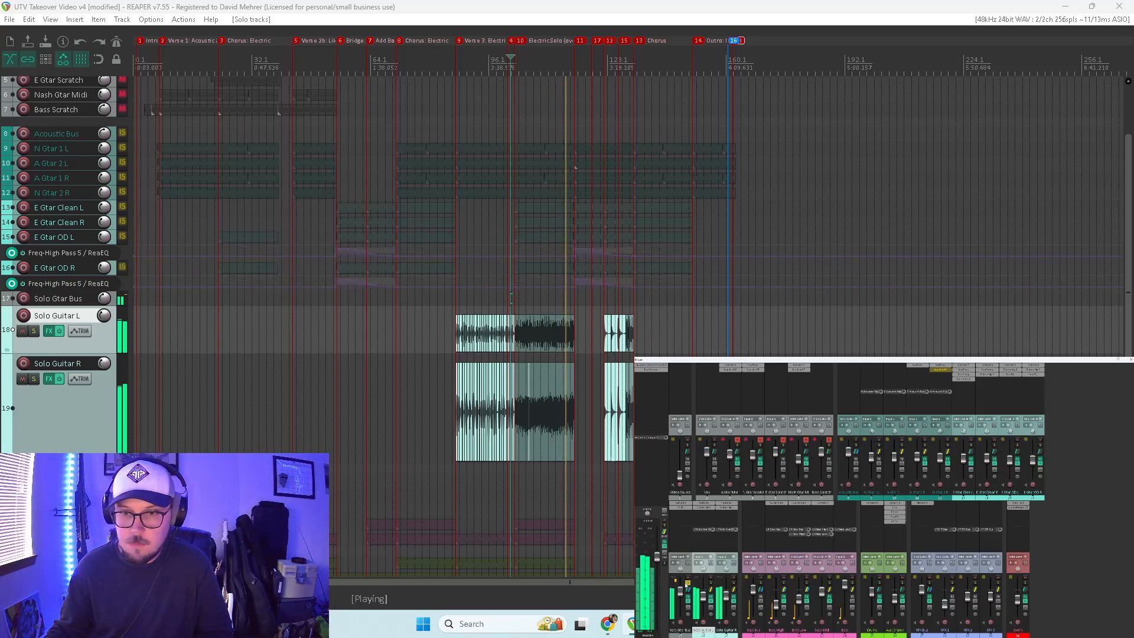
left_click(686, 583)
left_click(687, 584)
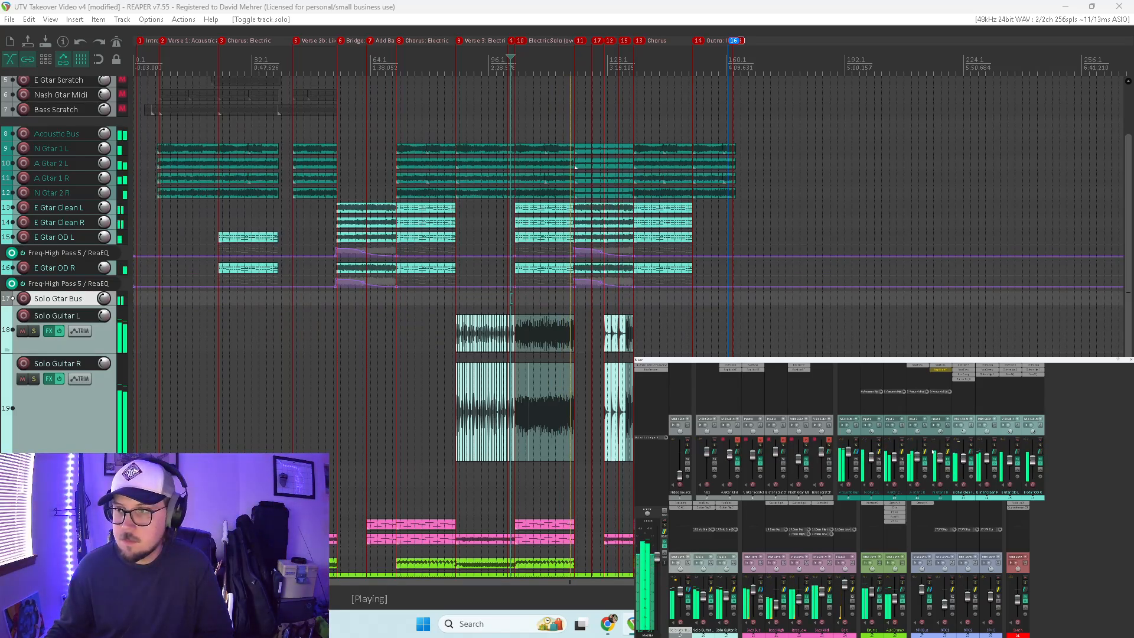
Step: Solo E Gtar Clean L and E Gtar Clean R, and remove ReaTune from E Gtar Clean L
left_click_drag(972, 446, 994, 446)
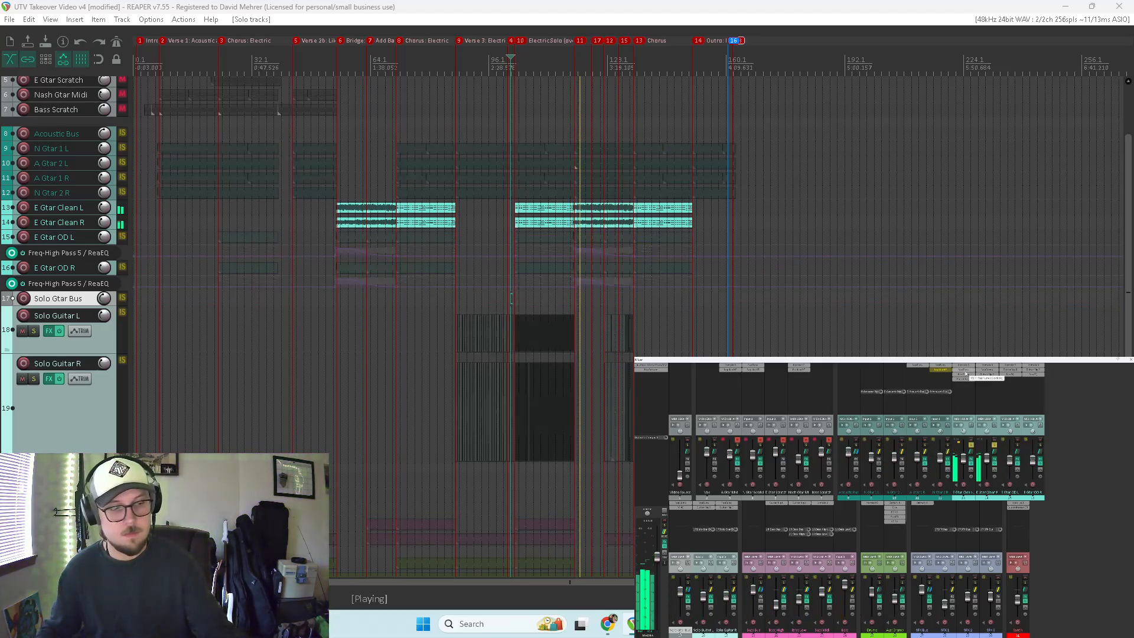
left_click(966, 373, "alt")
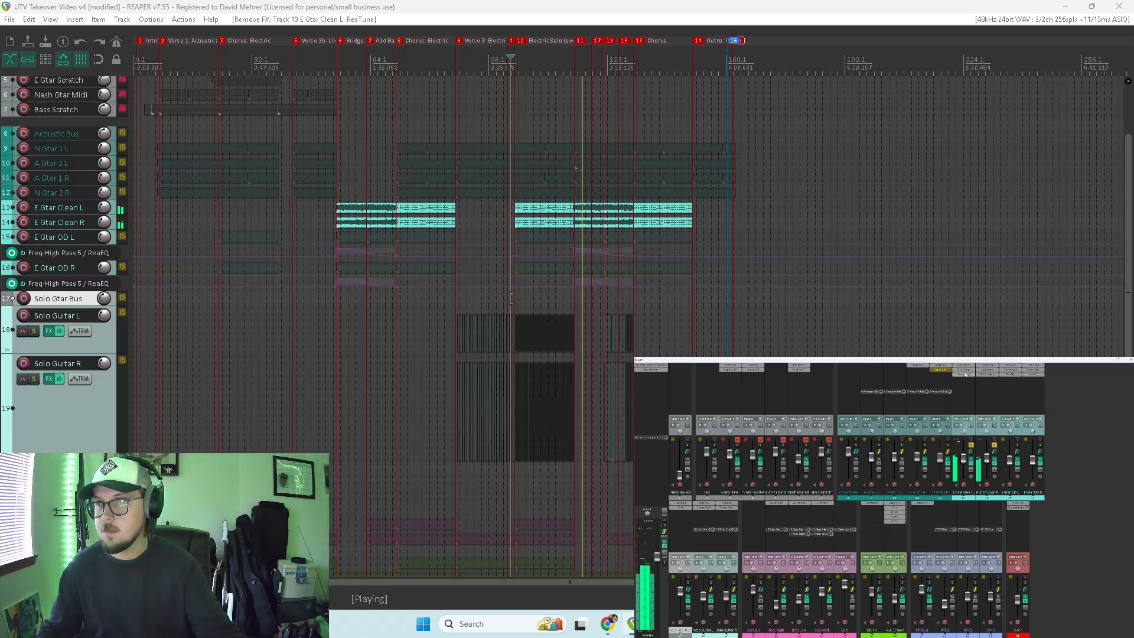
left_click(959, 378)
left_click(968, 375)
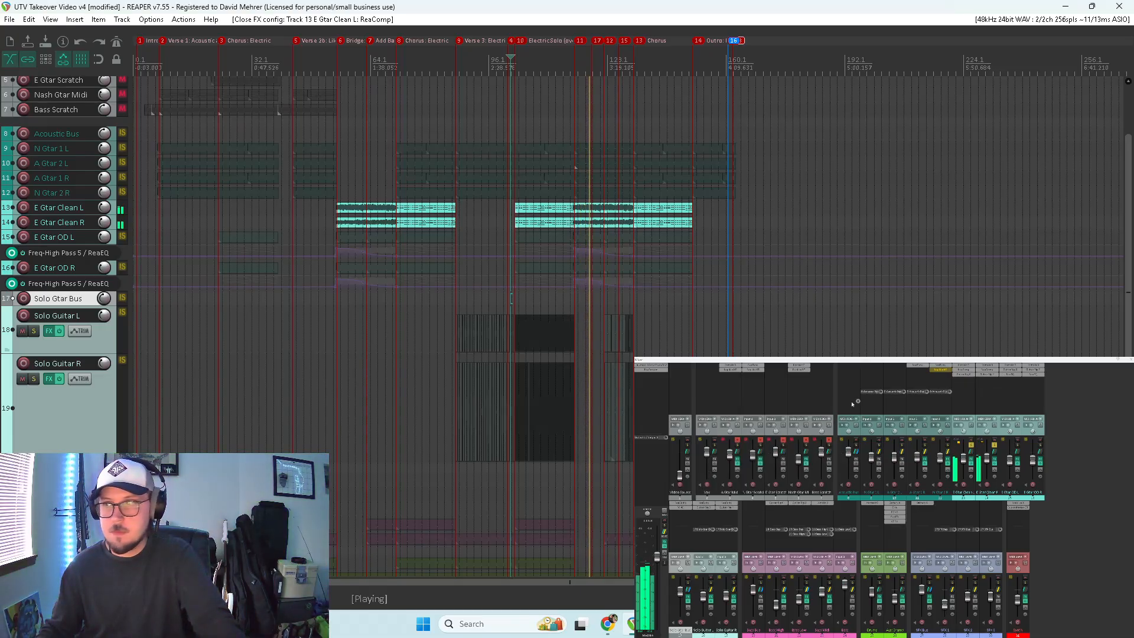
Step: Open Guitar Rig 6 on E Gtar Clean L, leave only that track soloed and turn on the Jazz Amp's Bright switch
left_click(966, 379)
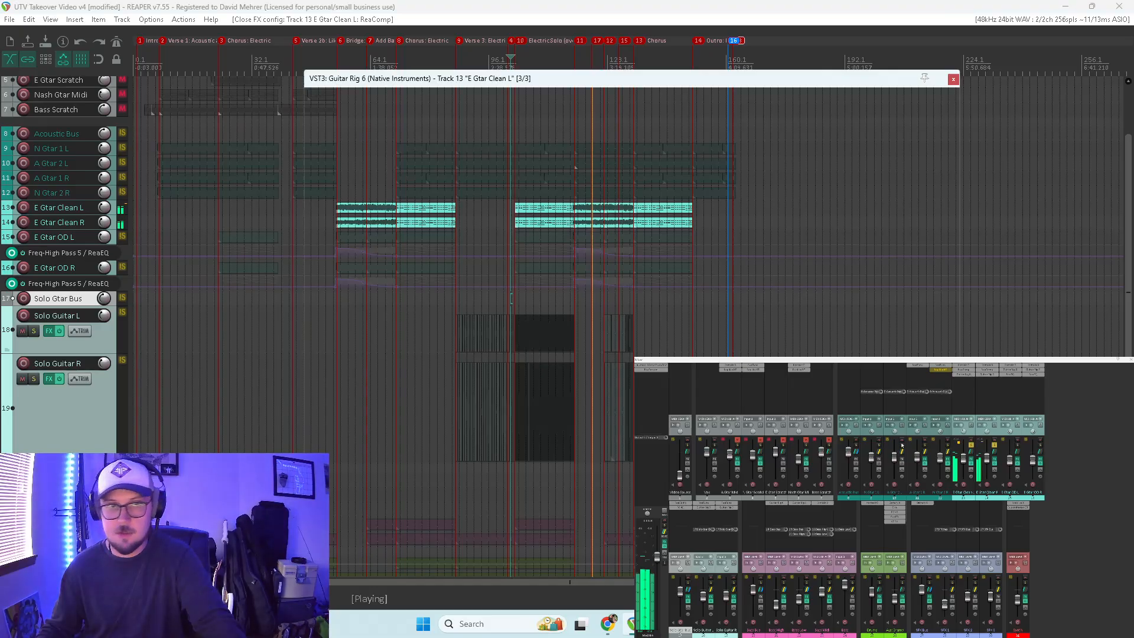
left_click(995, 446)
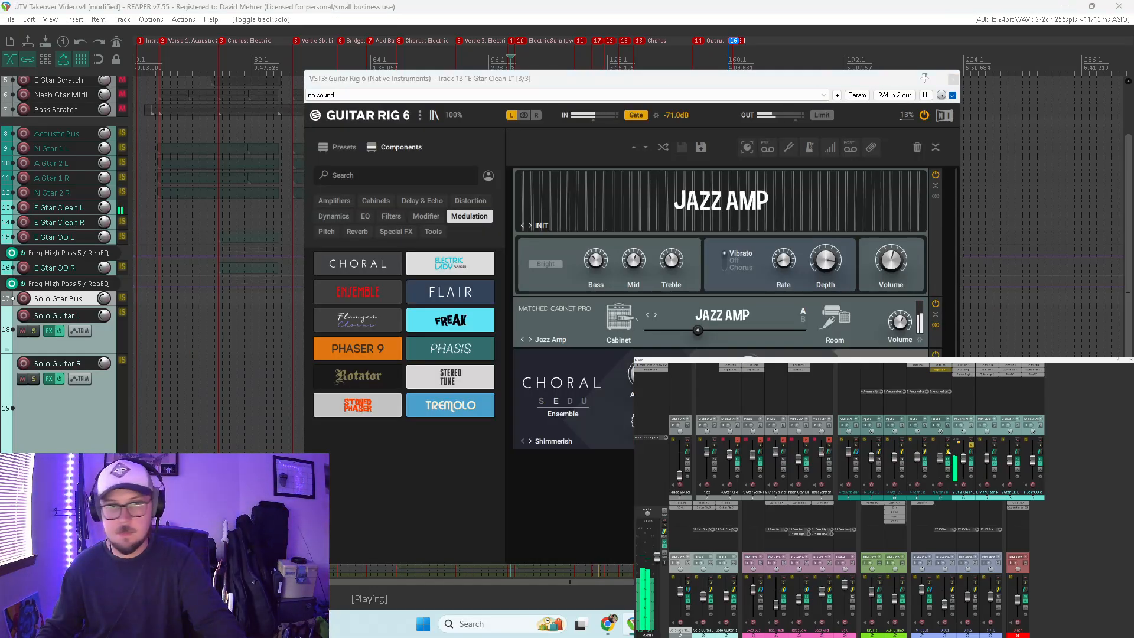
left_click(550, 264)
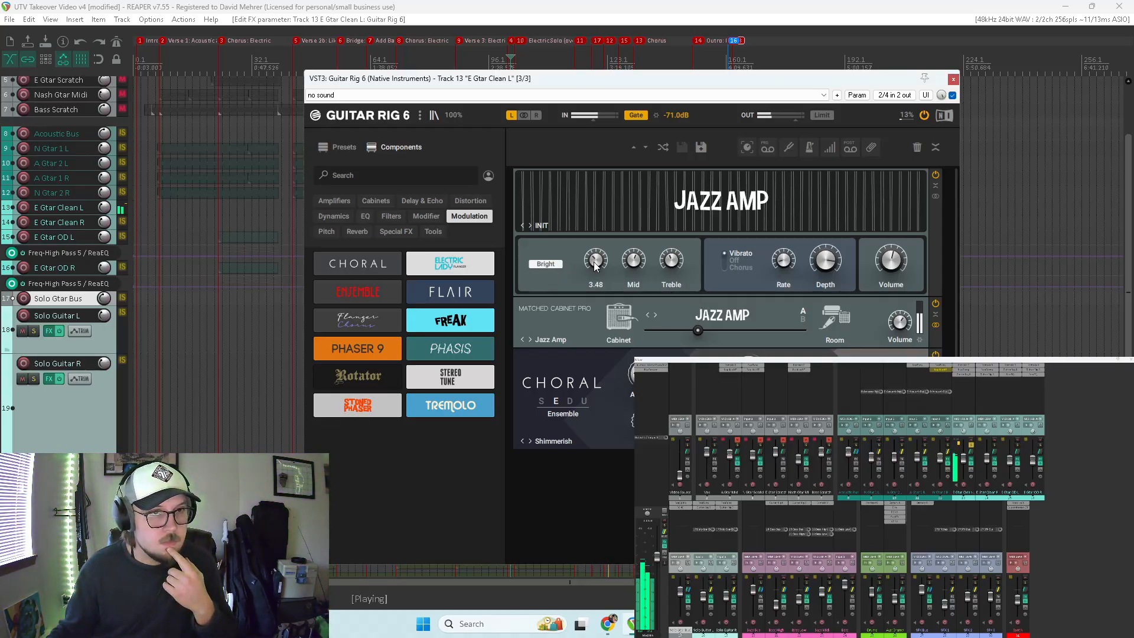
mouse_move(634, 258)
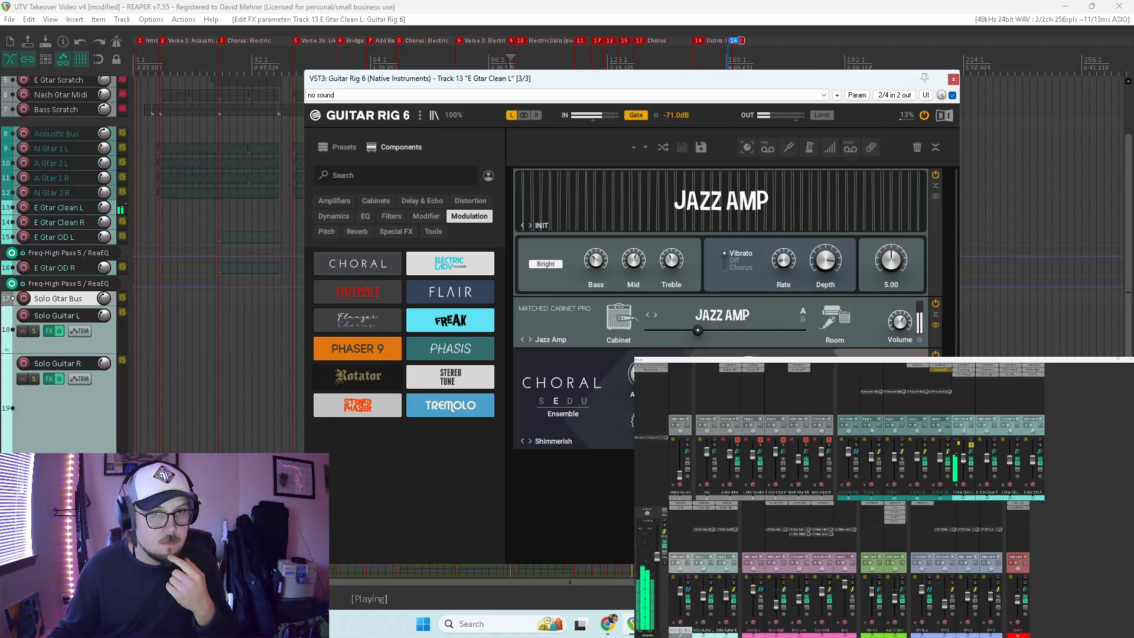
Step: Replay the soloed E Gtar Clean L from the electric solo and move its Guitar Rig 6 window off the upper timeline
key("space")
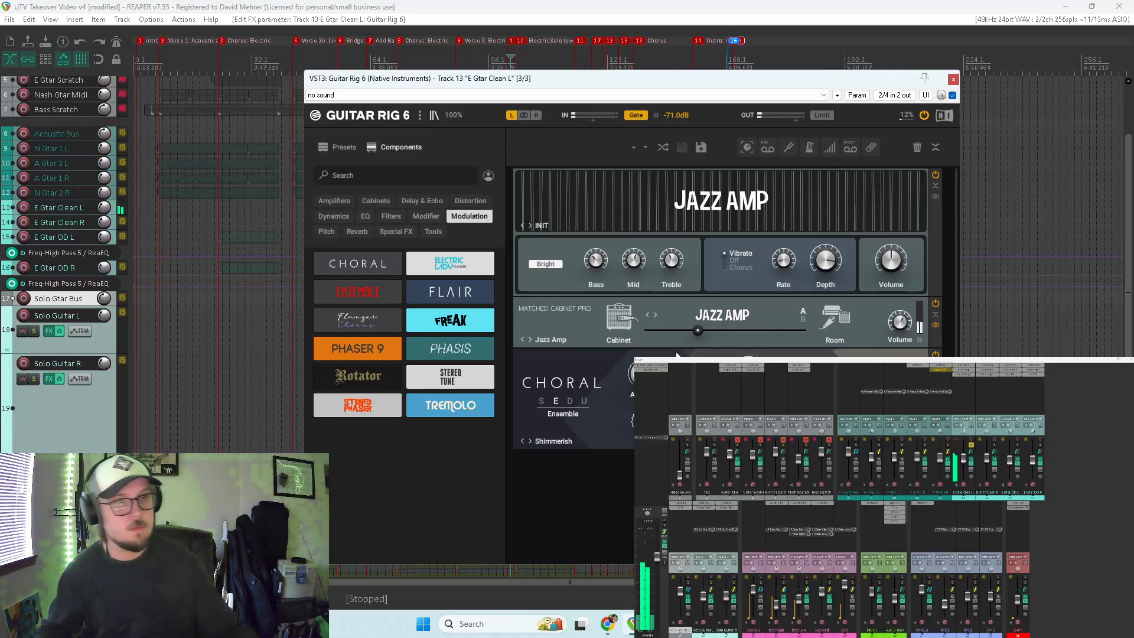
key("space")
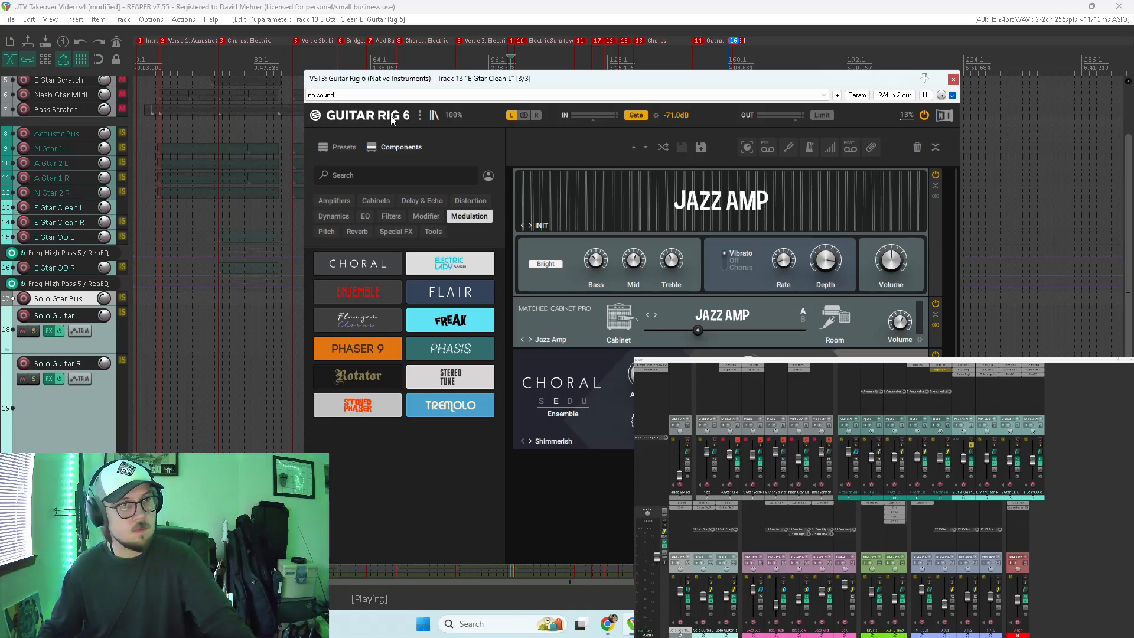
left_click_drag(470, 87, 414, 211)
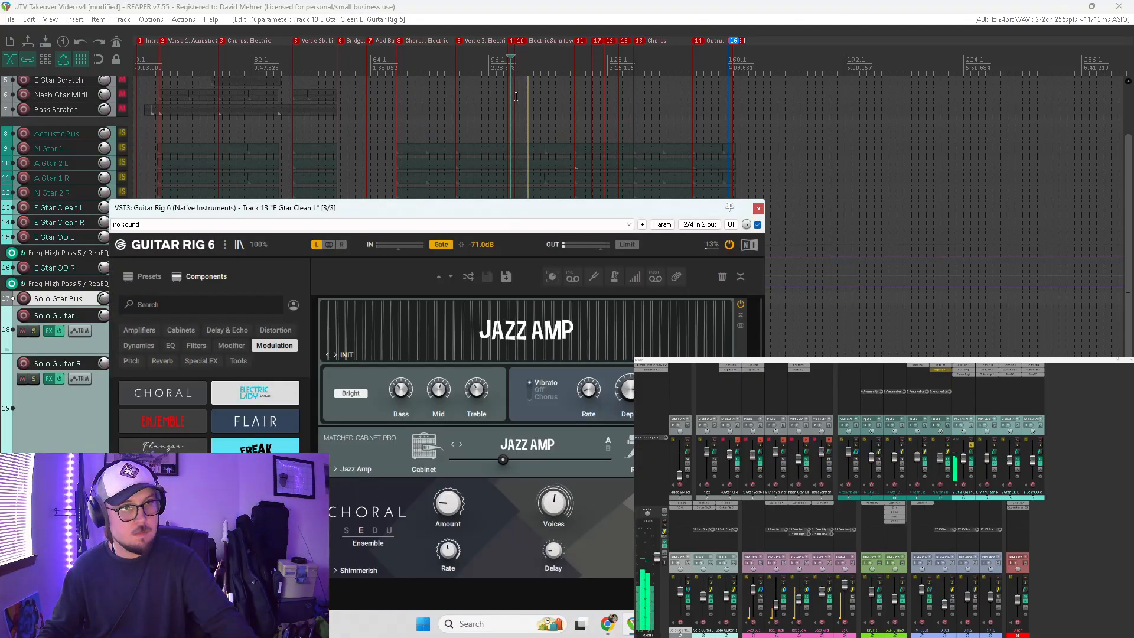
Step: Make a time selection from the start of the electric solo to just before the following chorus and move the Guitar Rig 6 window up
left_click_drag(517, 98, 623, 99)
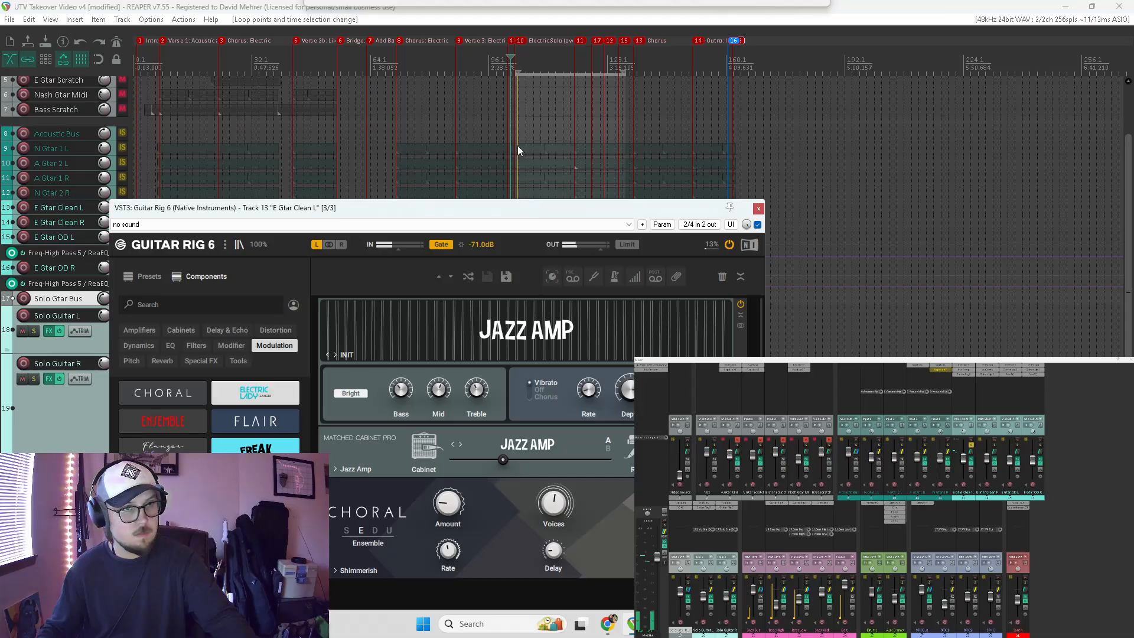
left_click_drag(514, 207, 498, 103)
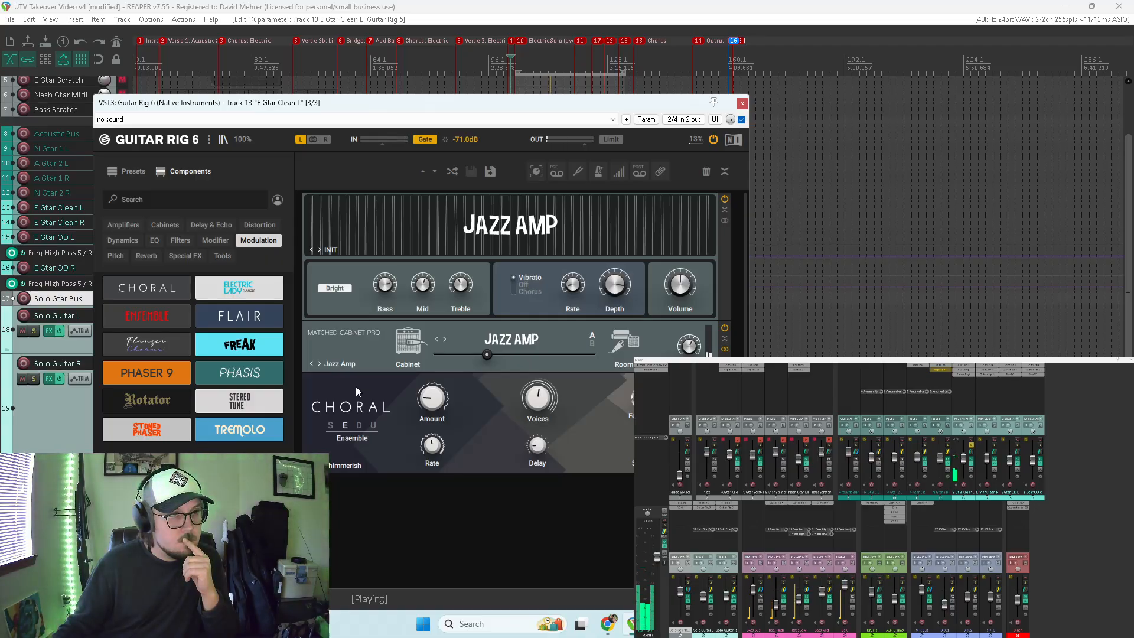
Step: Add a VC 76 compressor ahead of the Jazz Amp, audition it from two points in the selected section and try its Release
left_click(122, 241)
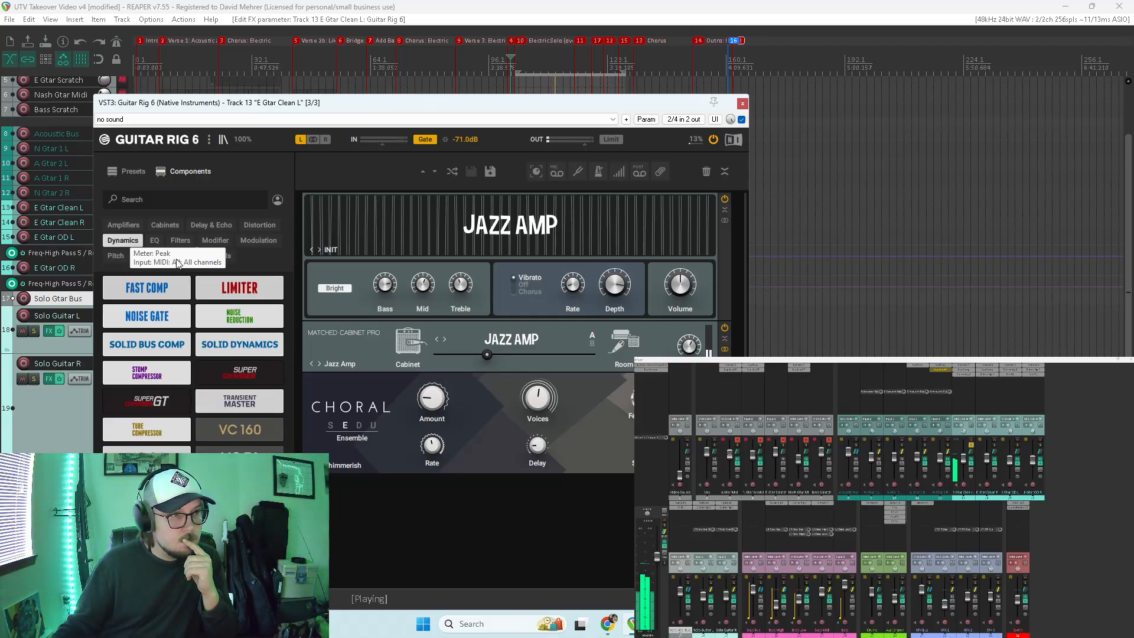
left_click_drag(240, 452, 390, 199)
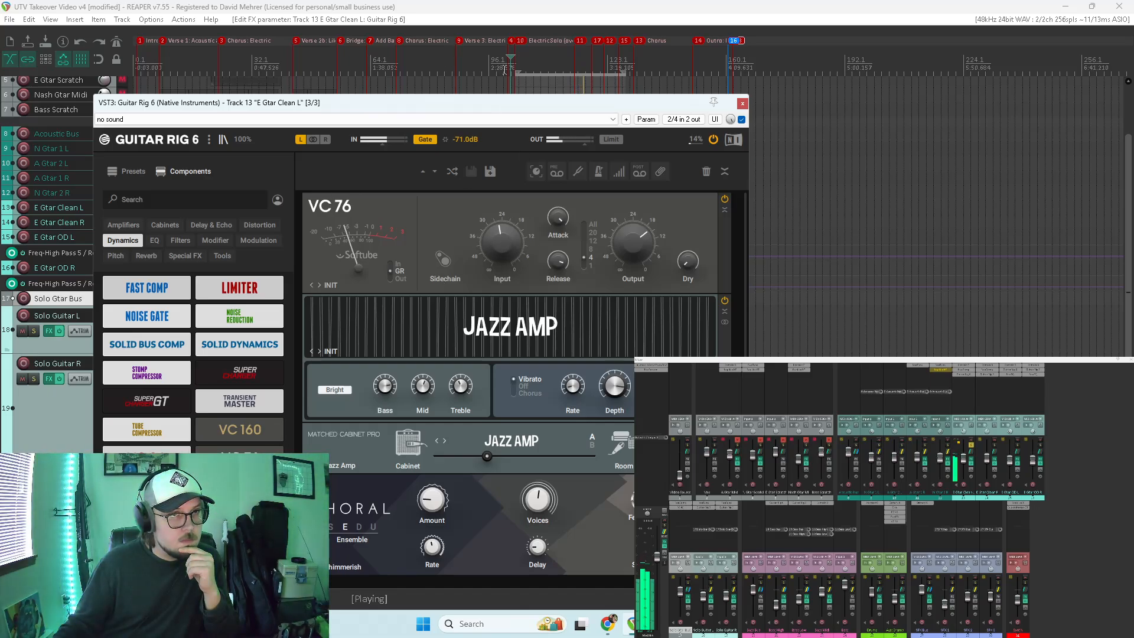
left_click(516, 85)
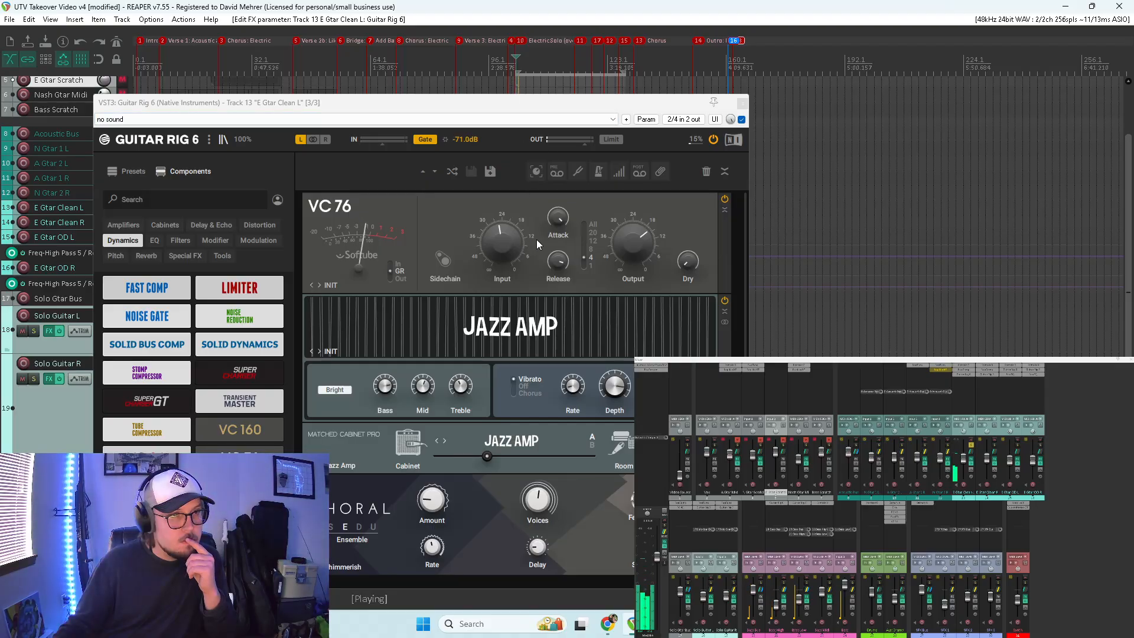
left_click(565, 85)
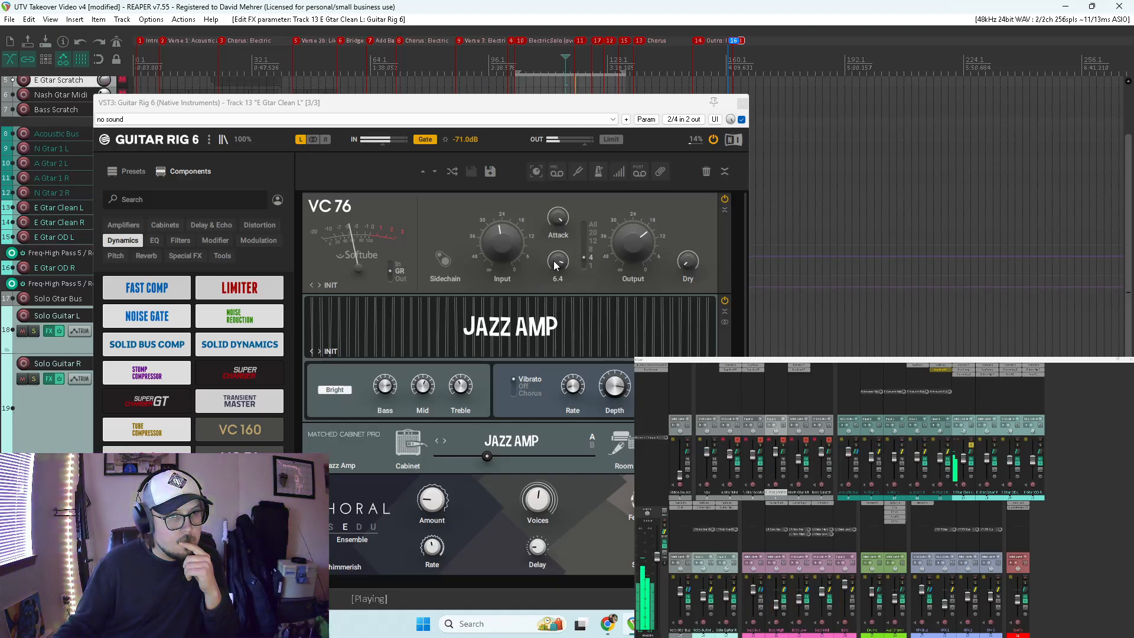
left_click_drag(554, 261, 541, 211)
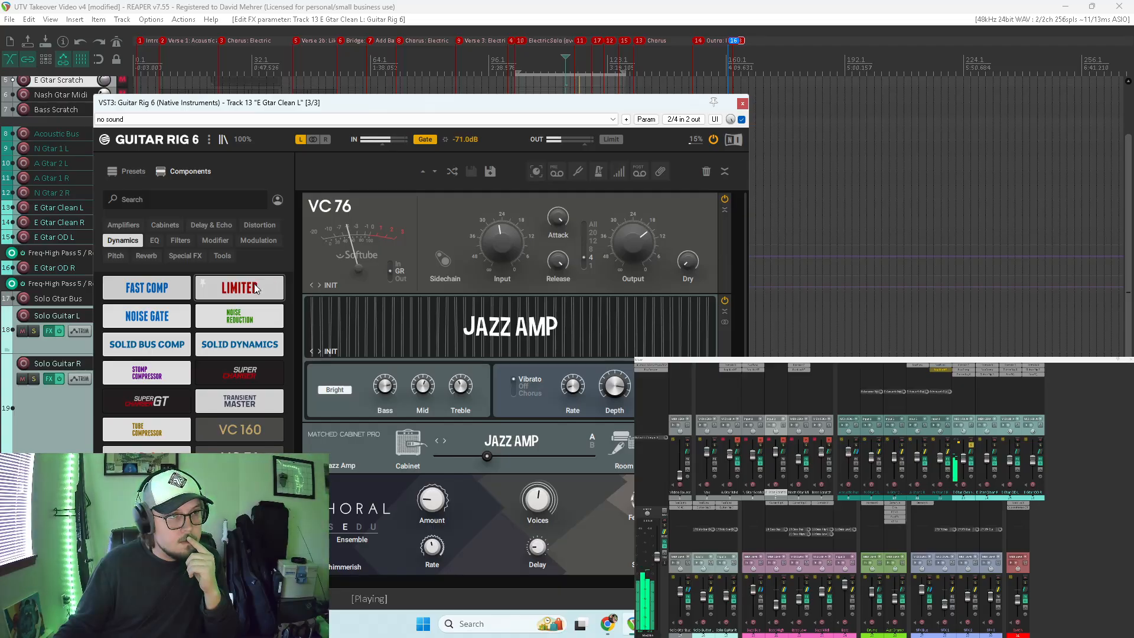
Step: Add a VC 2A compressor between the VC 76 and the Jazz Amp and set its Peak Reduction to 38.7 % while replaying the solo
left_click_drag(147, 451, 394, 299)
left_click_drag(493, 354, 512, 336)
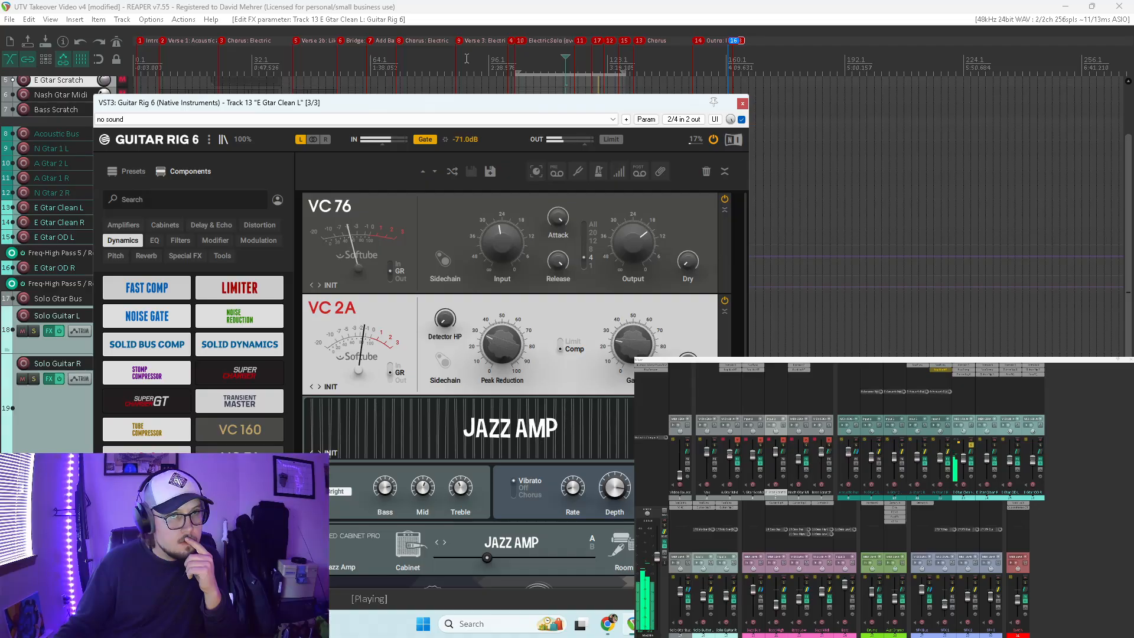
left_click(519, 80)
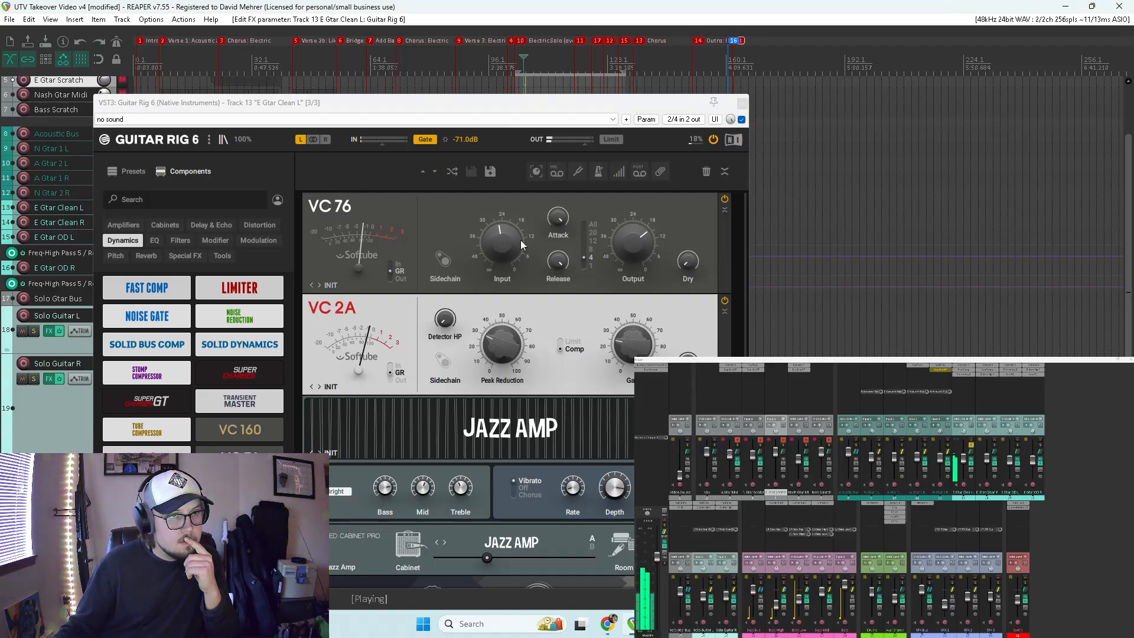
mouse_move(503, 346)
left_mouse_down()
mouse_move(503, 328)
mouse_move(504, 337)
left_mouse_up()
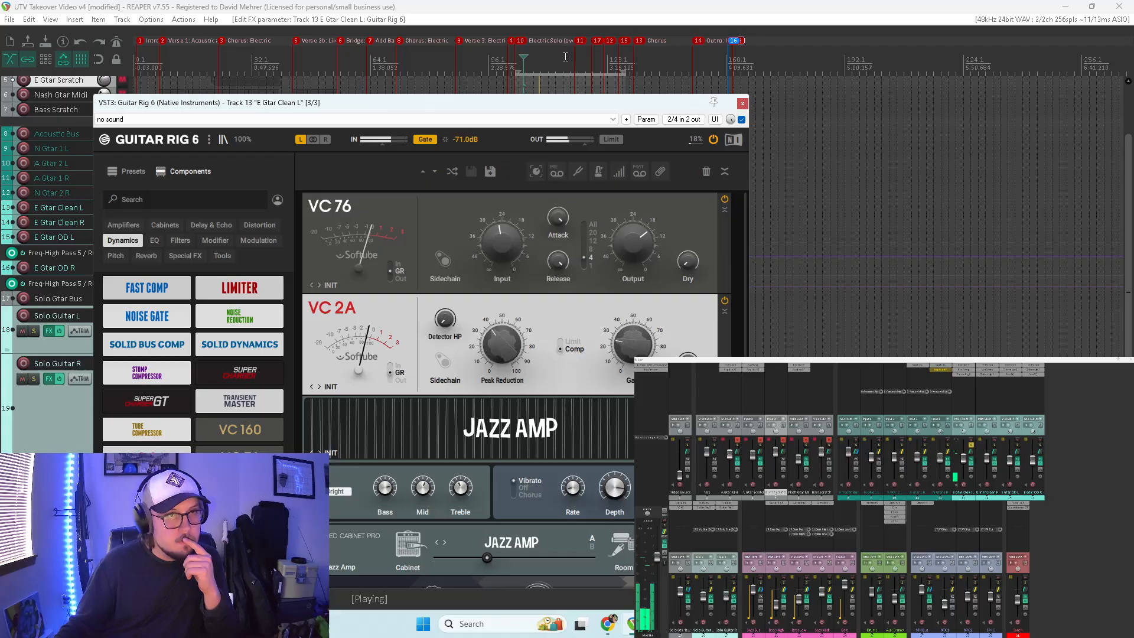
left_click(584, 79)
left_click_drag(495, 362, 495, 360)
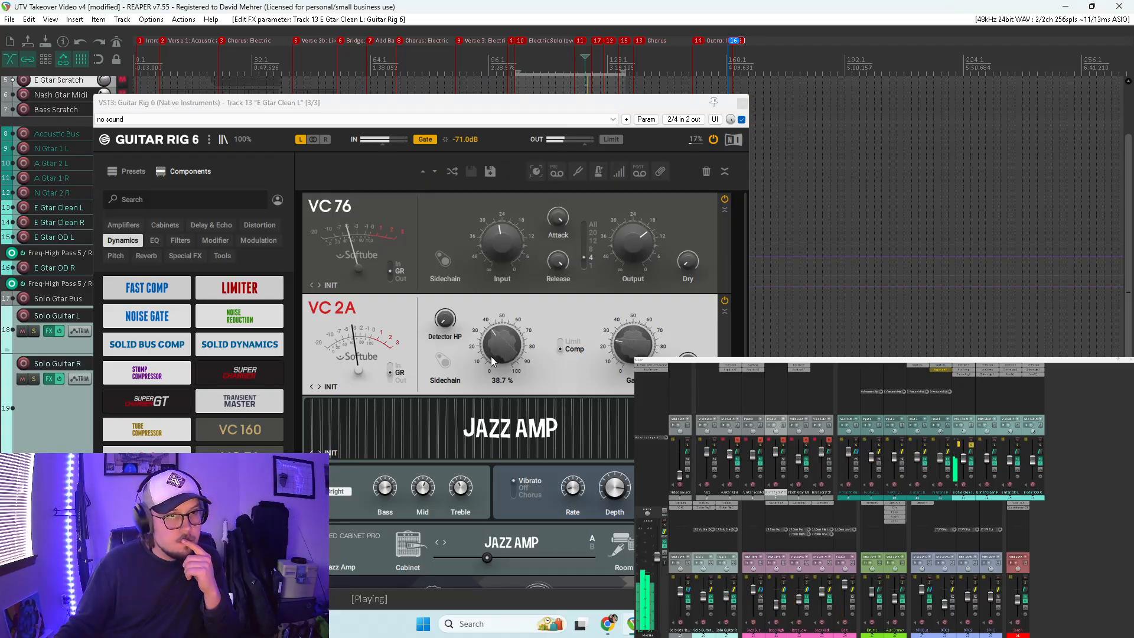
Step: Fine-tune the Jazz Amp's Treble and check the two compressors in front of it during playback
scroll(576, 346, "down", 3)
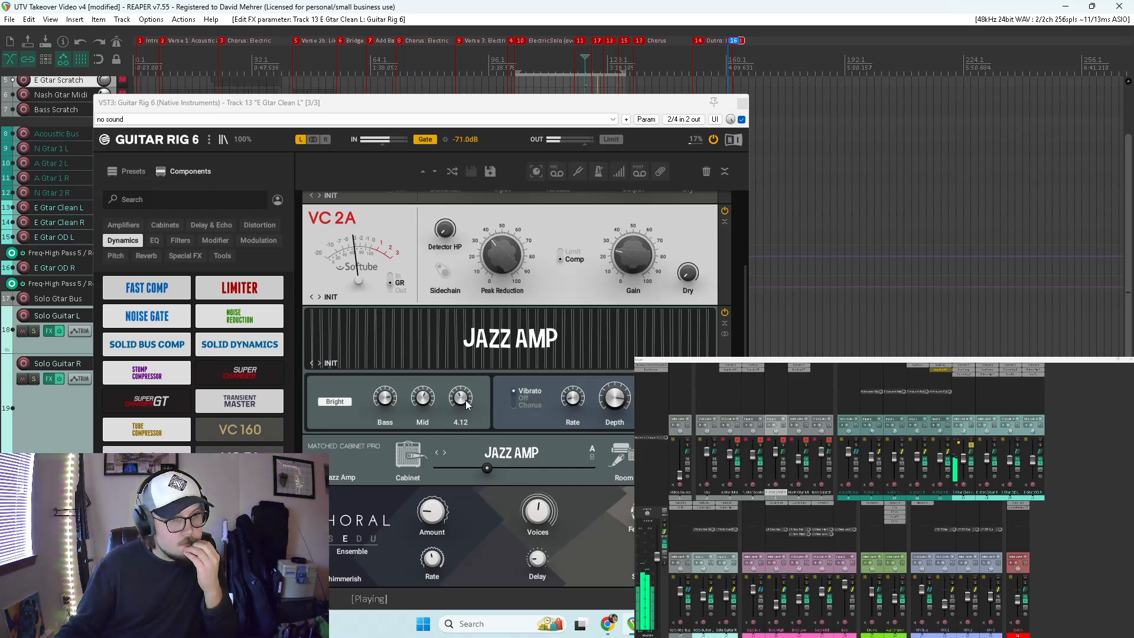
left_click_drag(467, 404, 438, 407)
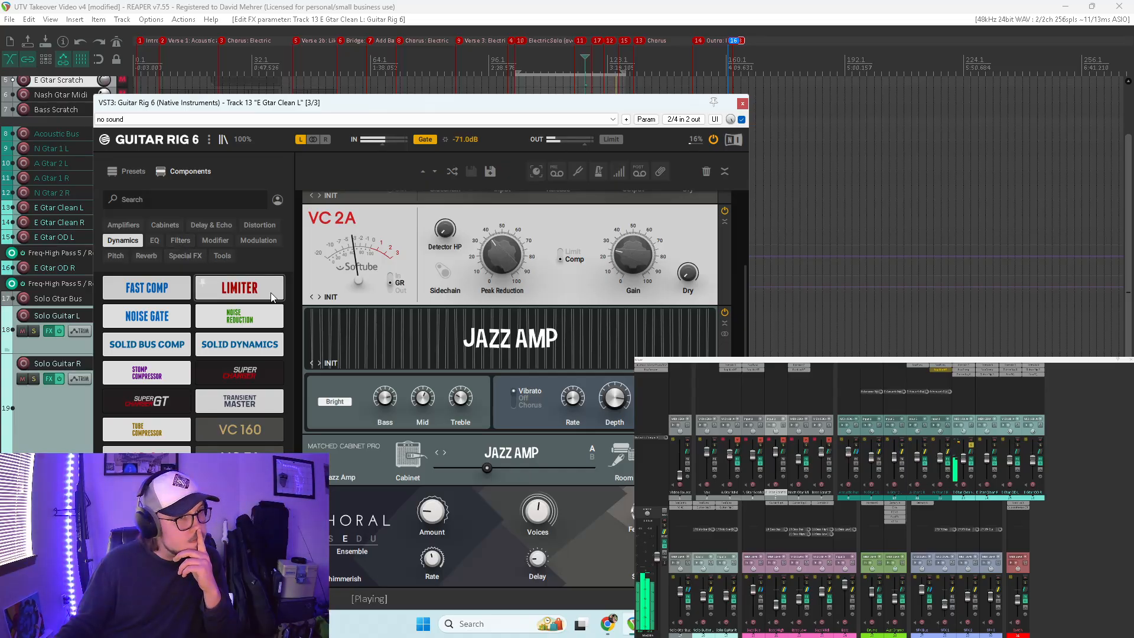
scroll(381, 195, "up", 2)
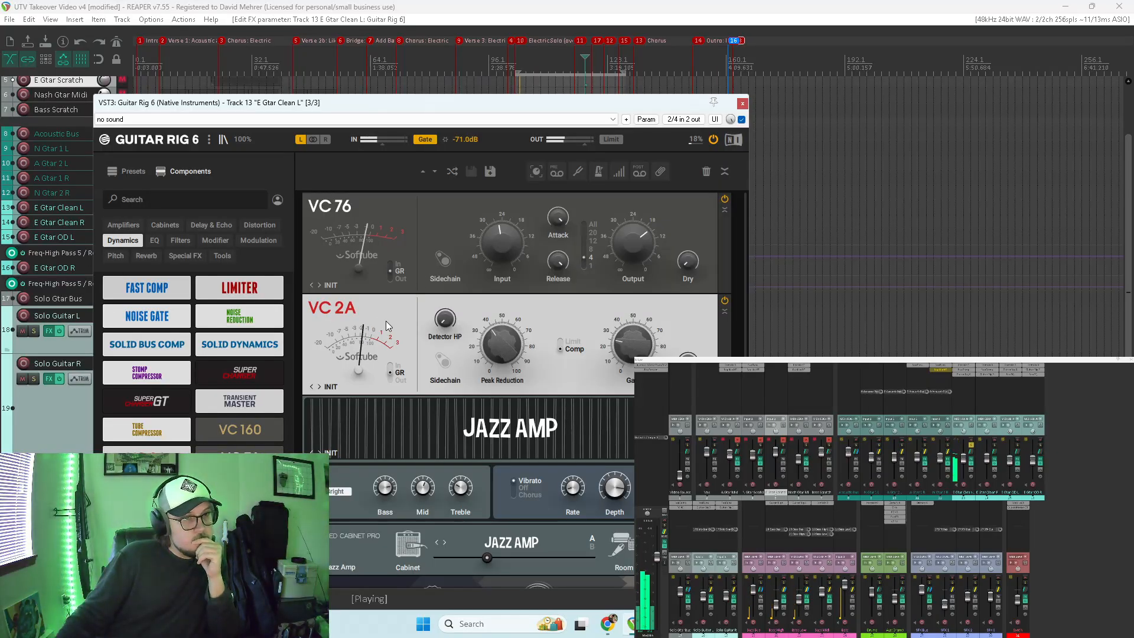
scroll(385, 322, "down", 2)
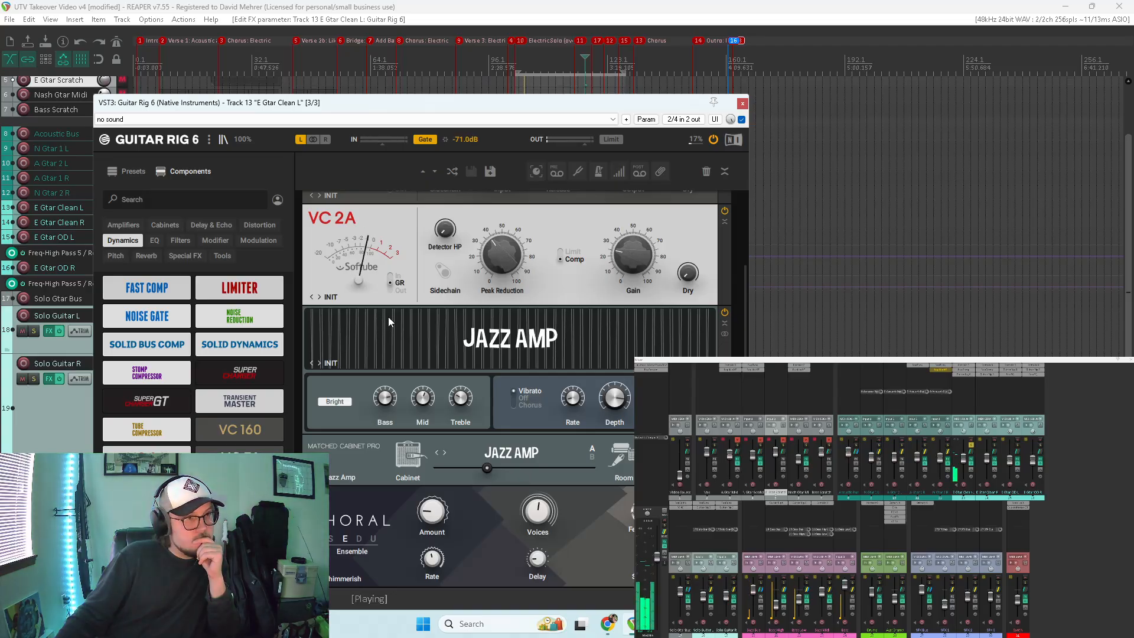
Step: Add the Bite distortion between the VC 2A and the Jazz Amp and load its Saturator preset from the Distortion group
left_click(253, 225)
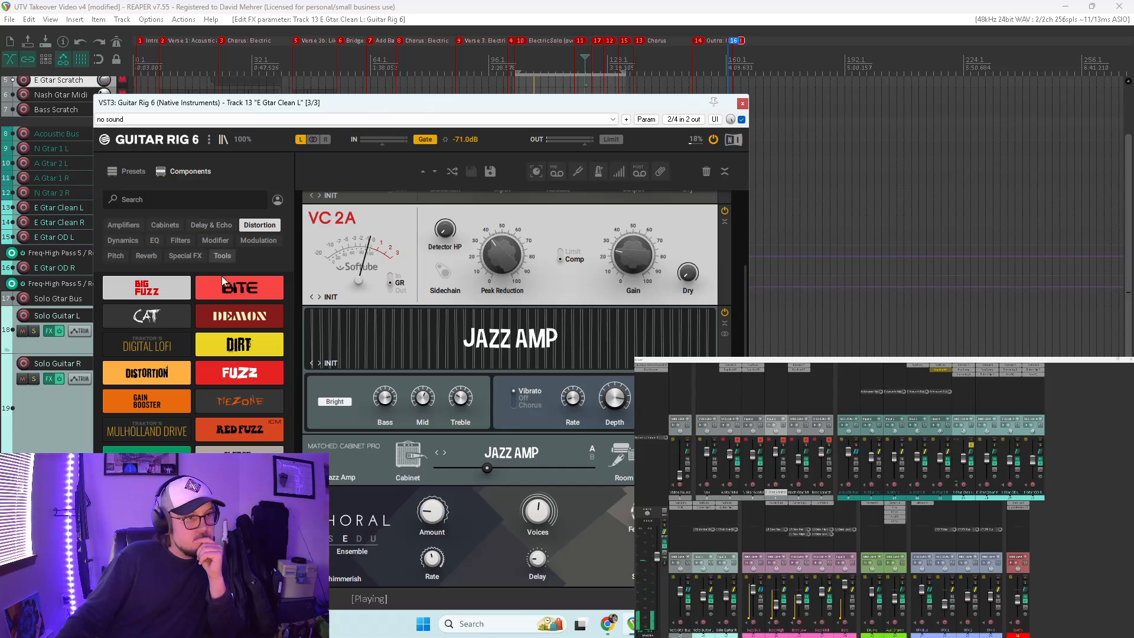
left_click_drag(232, 288, 410, 309)
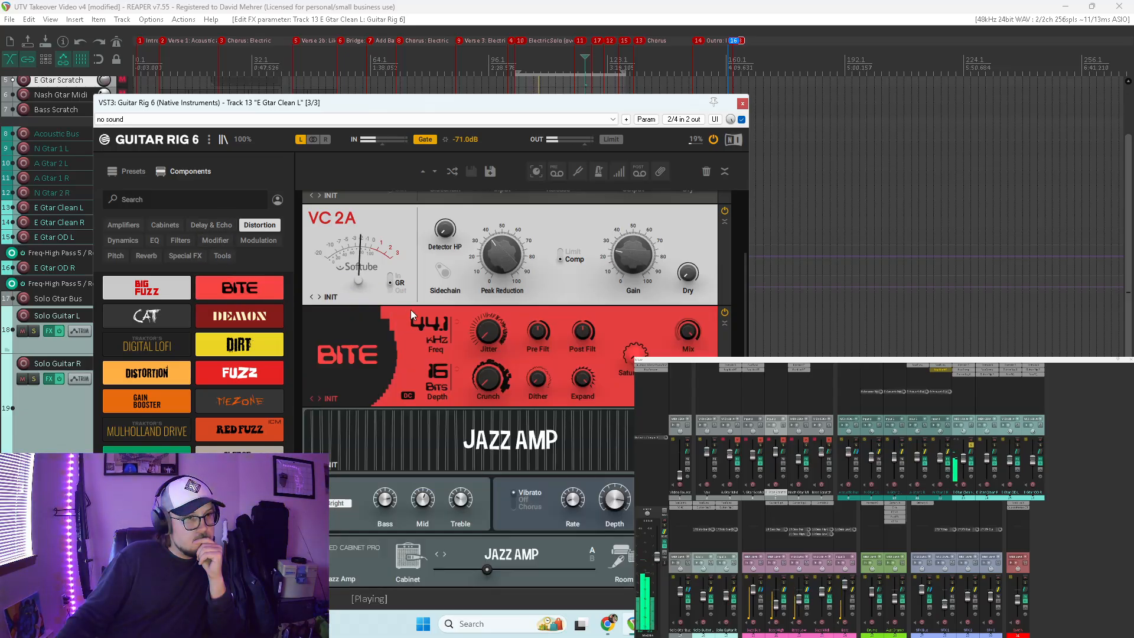
scroll(420, 327, "up", 2)
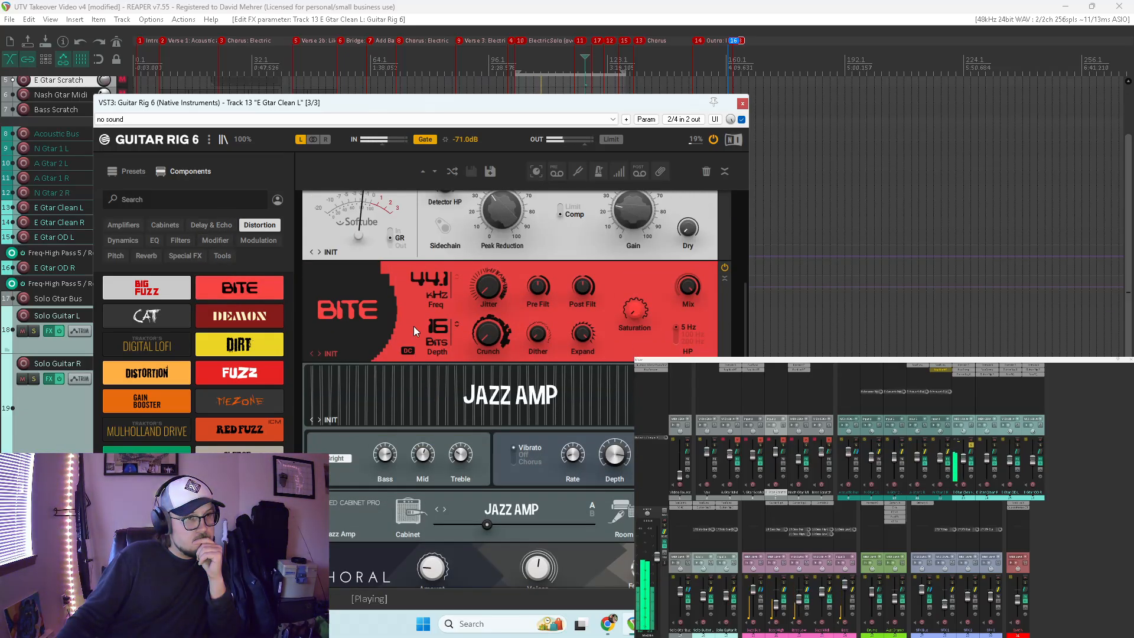
left_click(335, 354)
mouse_move(381, 393)
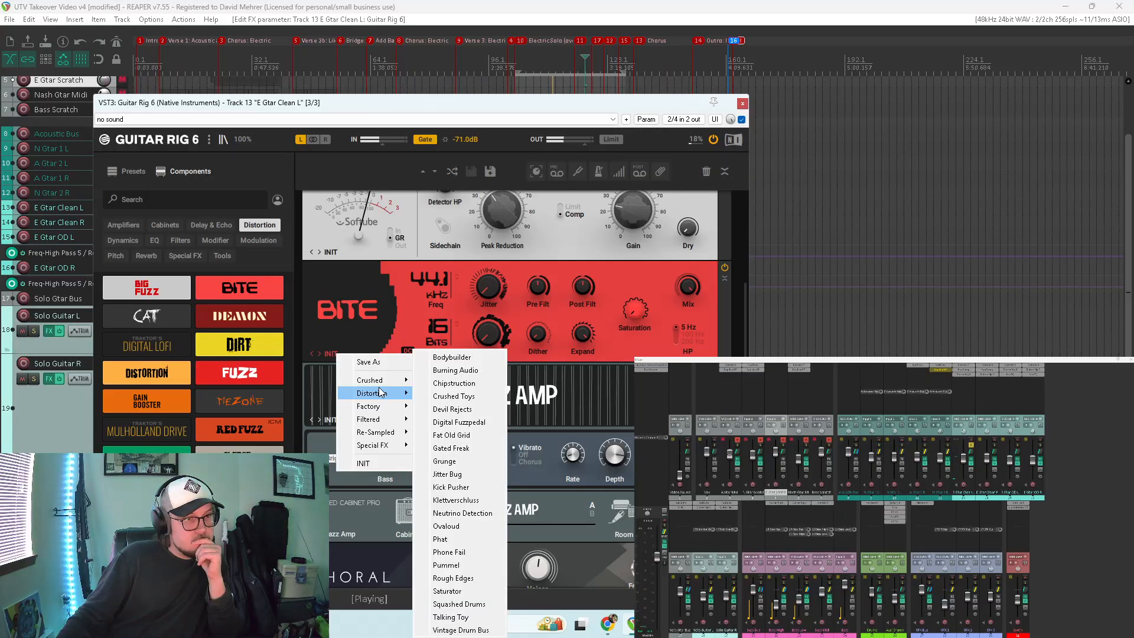
left_click(449, 590)
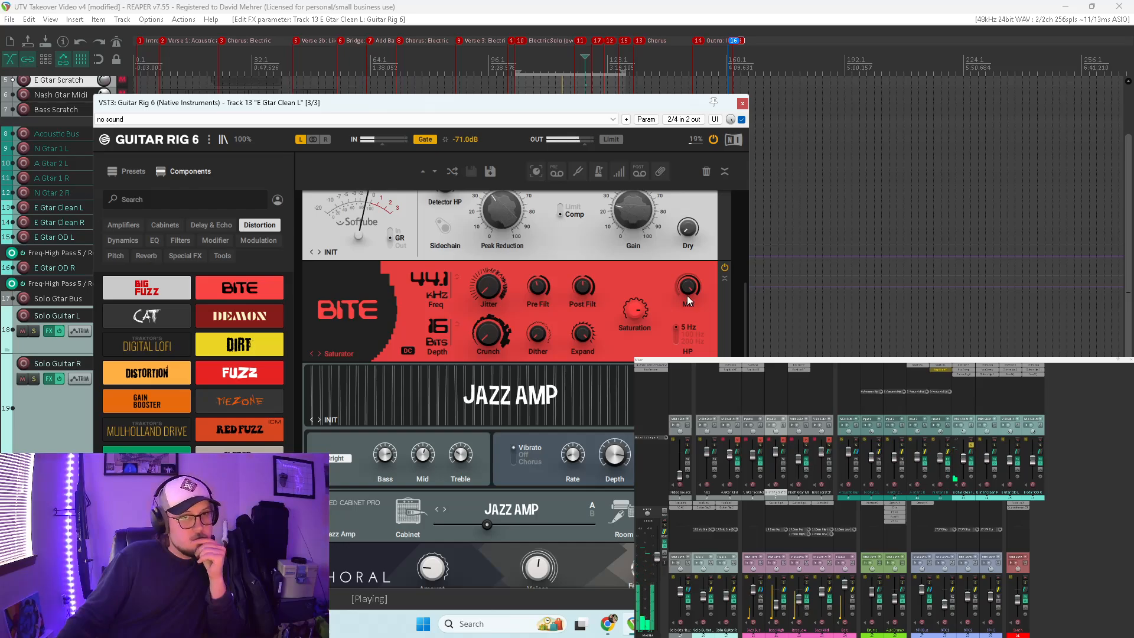
Step: Set the Bite's Mix to about 72.5 %
mouse_move(686, 294)
left_click_drag(687, 287, 687, 219)
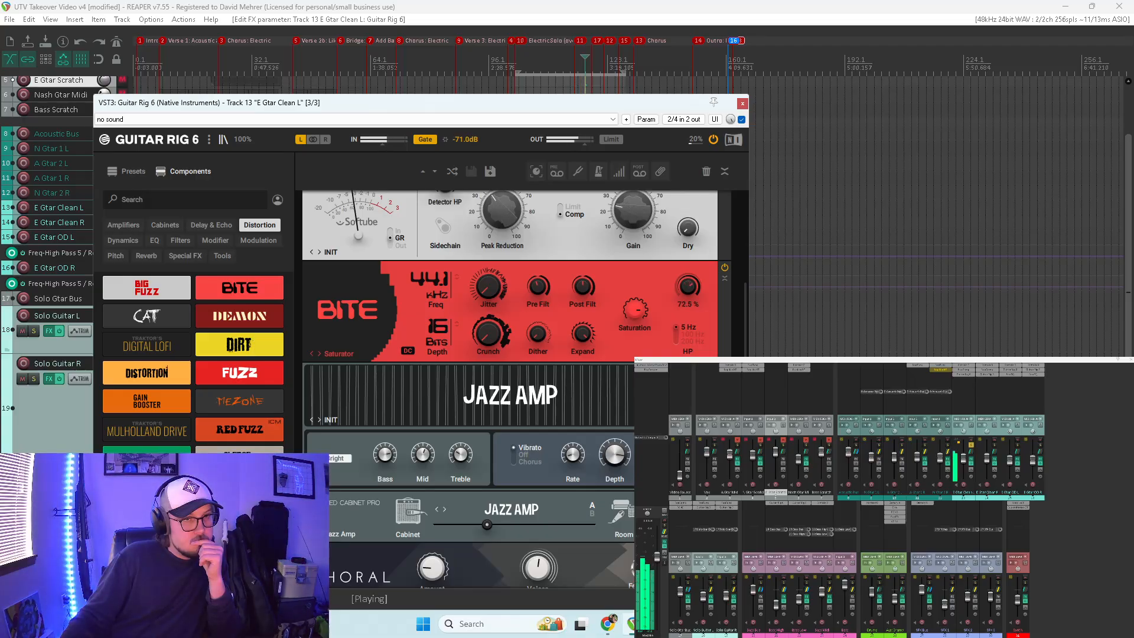
left_click_drag(681, 288, 681, 288)
Step: Replay the clean guitar from two points in the selected section and listen to the compressors together with the Bite
scroll(619, 262, "up", 3)
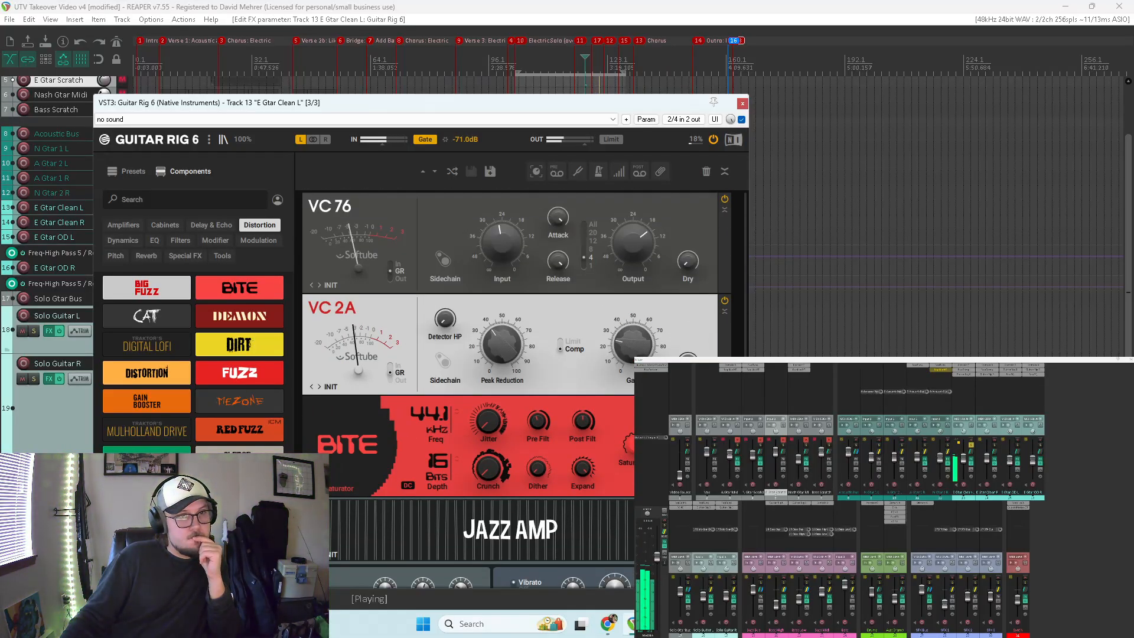
left_click(528, 66)
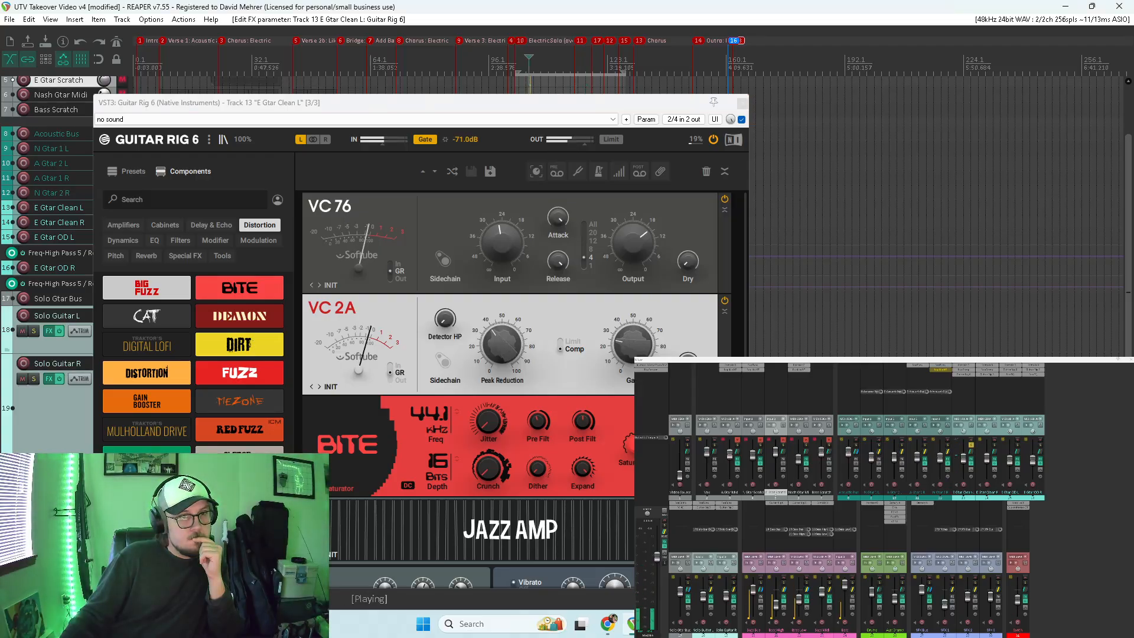
left_click(639, 359)
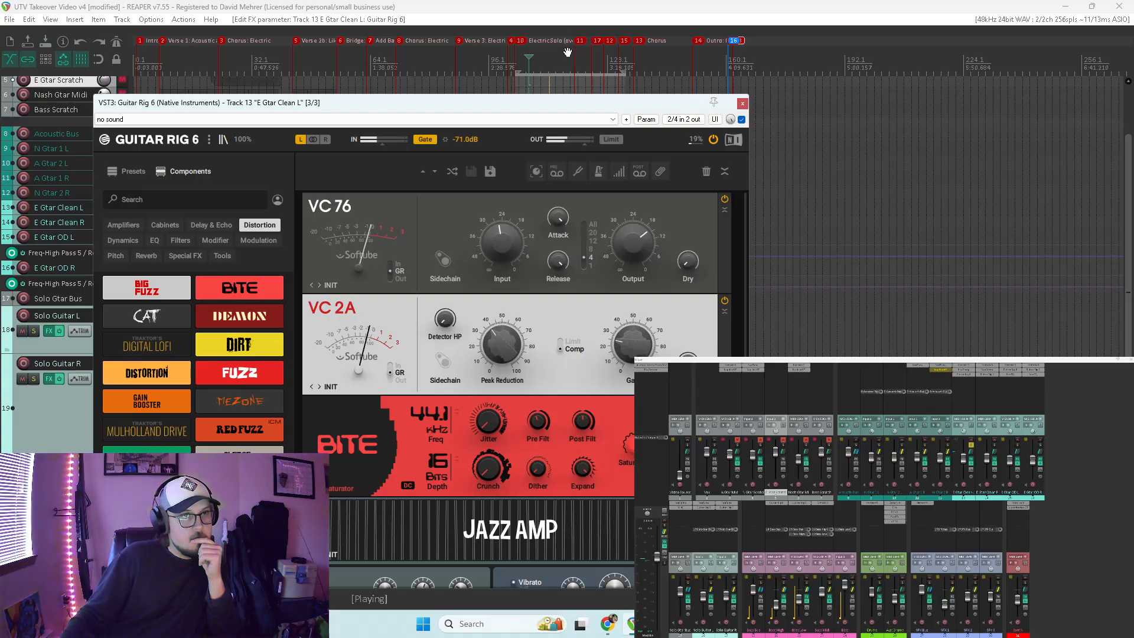
left_click(585, 57)
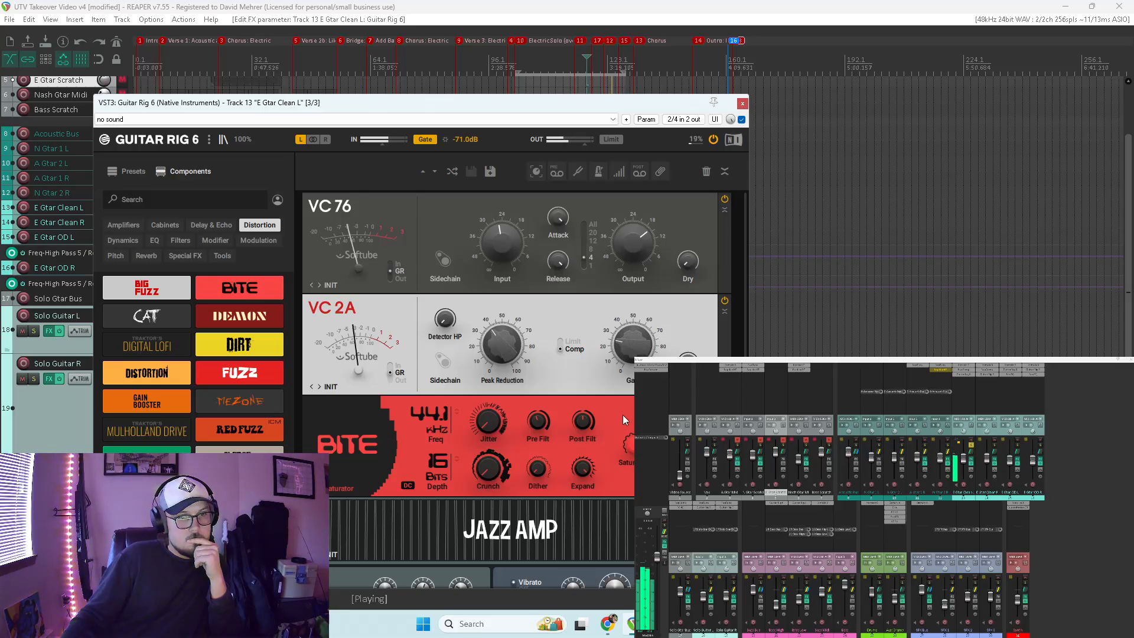
scroll(622, 415, "down", 3)
scroll(577, 436, "up", 3)
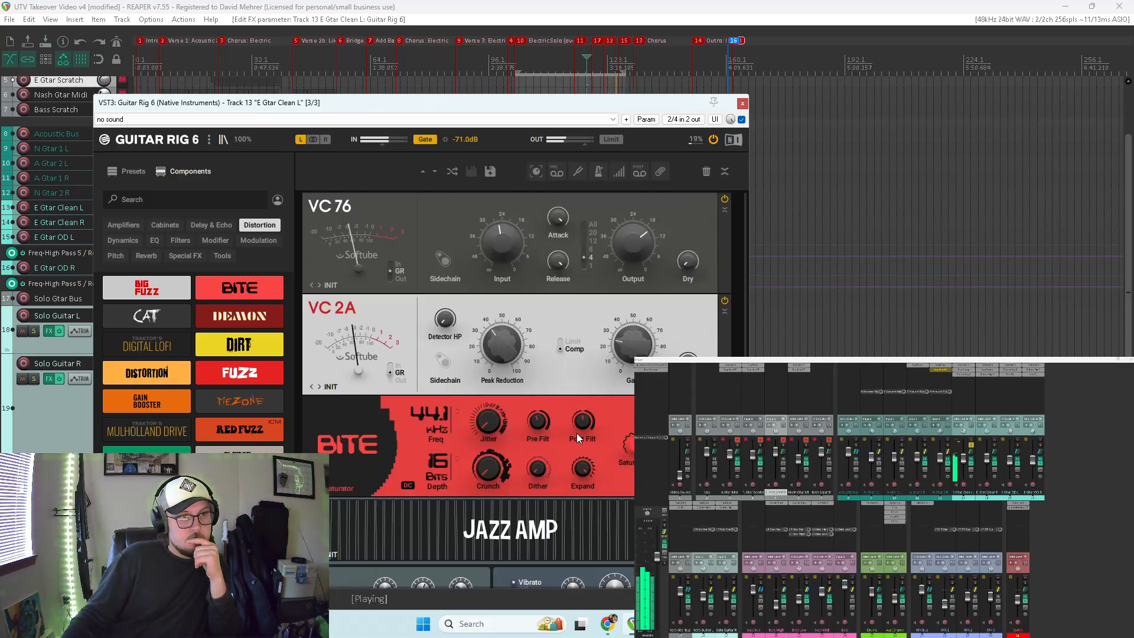
Step: Add a Transient Master after the Choral at the end of the rack
scroll(400, 427, "down", 3)
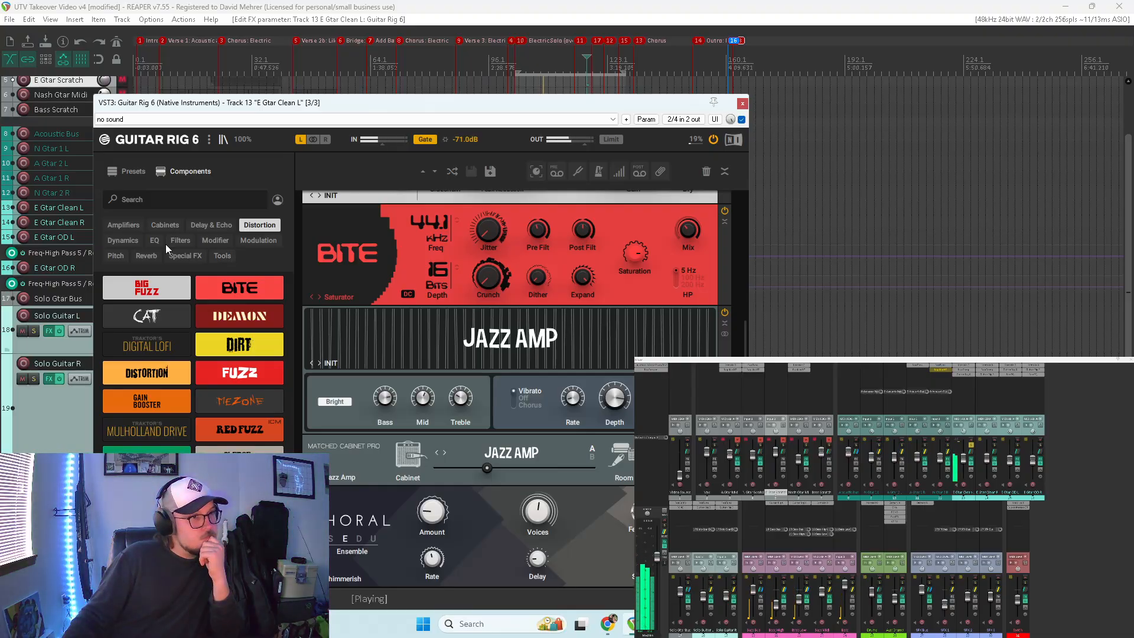
left_click(125, 240)
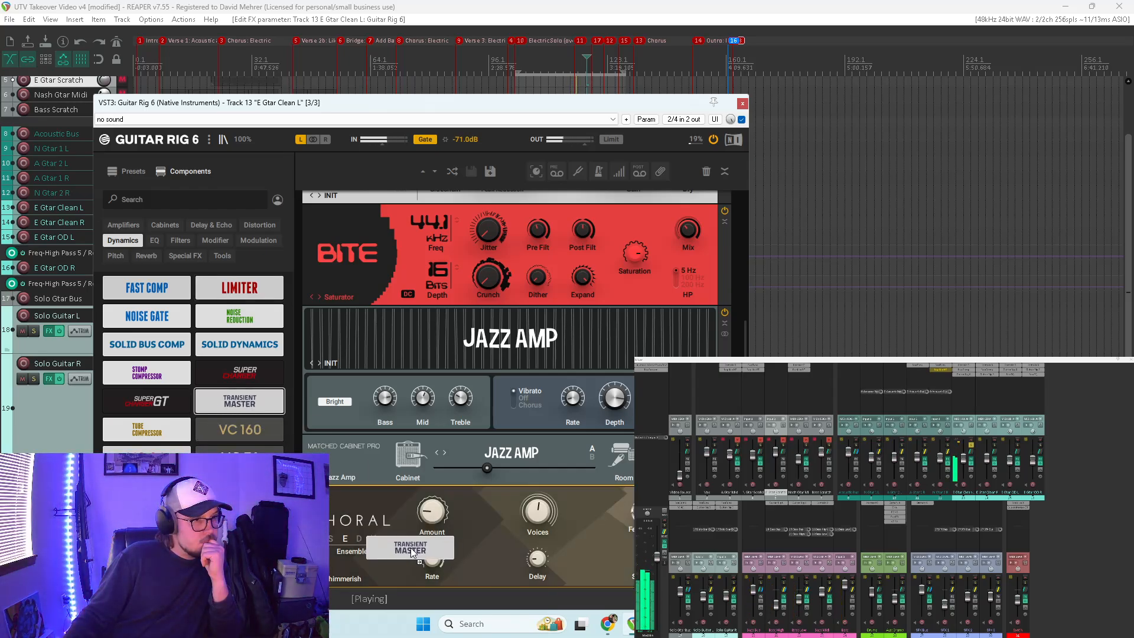
scroll(390, 558, "down", 1)
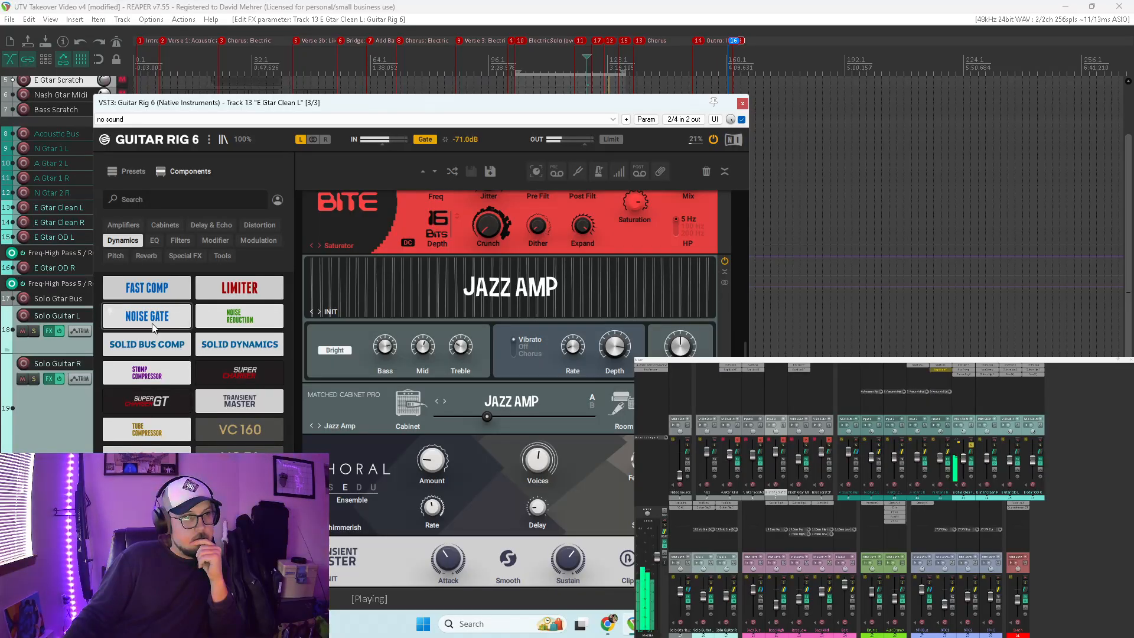
Step: Insert a Graphic Equalizer between the Jazz Amp's matched cabinet and the Choral
left_click(158, 242)
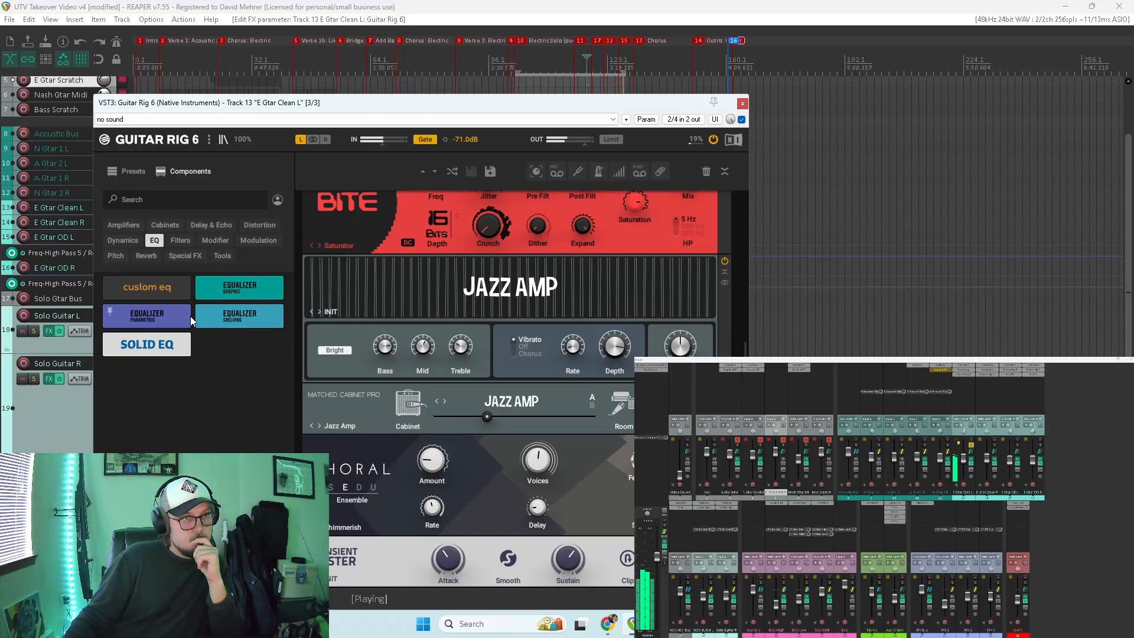
left_click(220, 289)
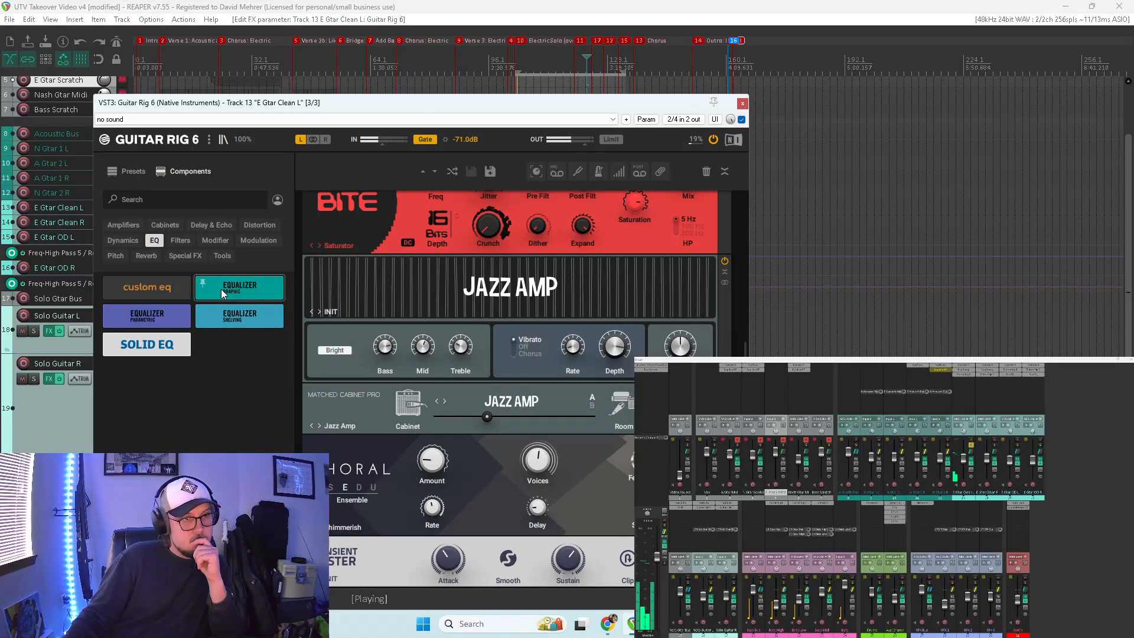
left_click_drag(220, 289, 400, 429)
Step: Shape the Graphic Equalizer by cutting the 921 and 127 Hz bands, boosting around 342 Hz and raising the bands toward 4.1 kHz
mouse_move(501, 456)
left_mouse_down()
mouse_move(498, 403)
mouse_move(506, 455)
left_mouse_up()
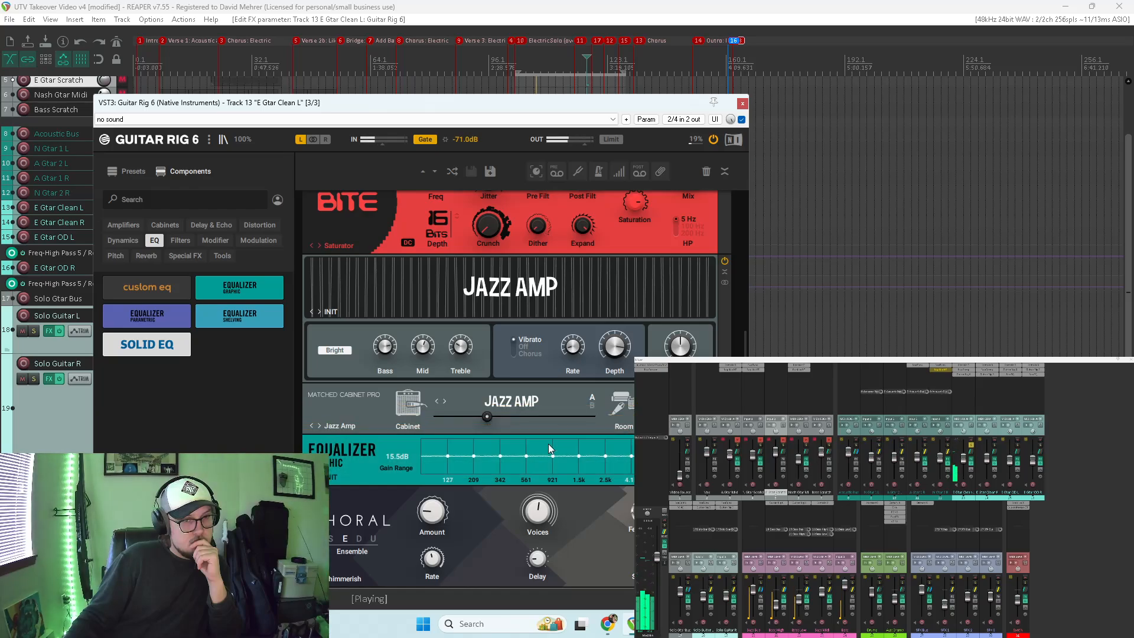
mouse_move(551, 455)
left_mouse_down()
mouse_move(548, 406)
mouse_move(547, 456)
left_mouse_up()
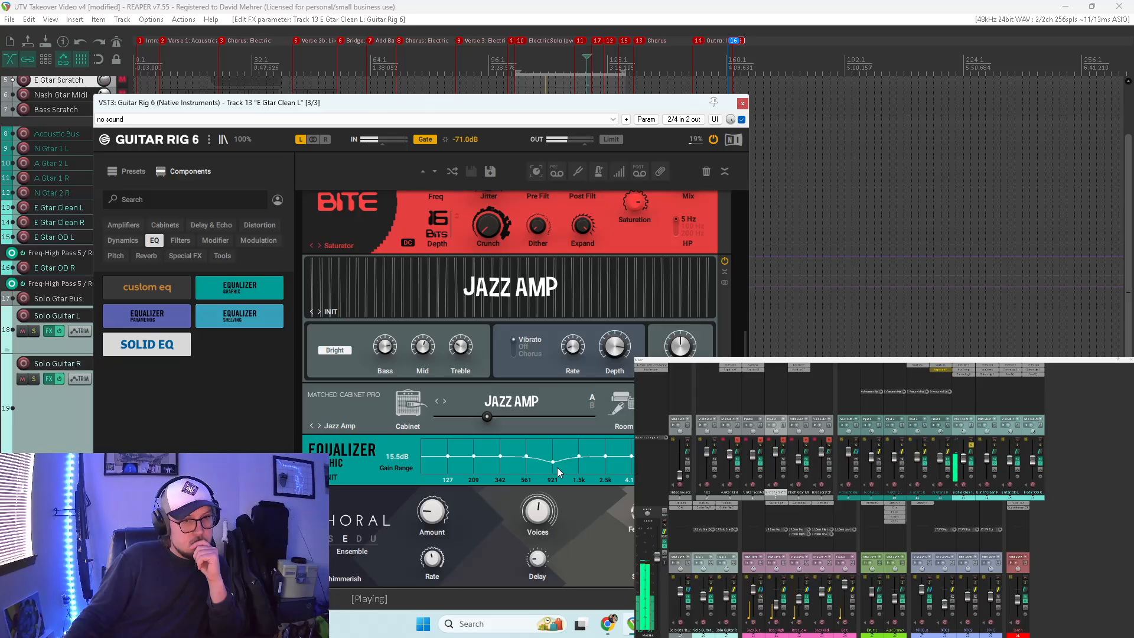
left_click_drag(632, 456, 580, 459)
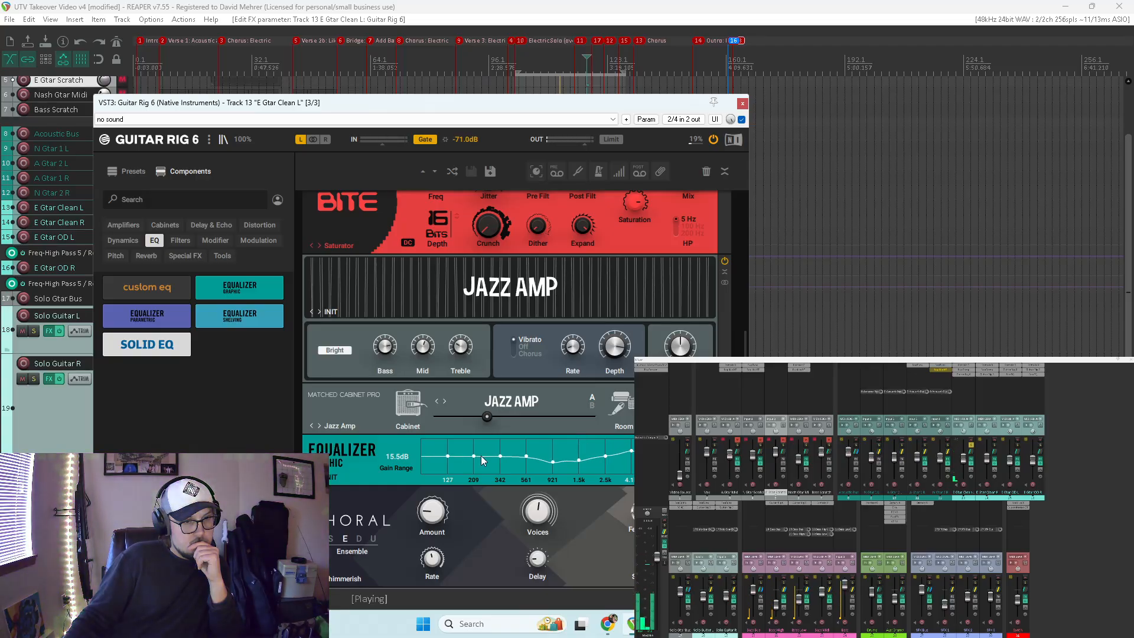
left_click_drag(501, 455, 445, 467)
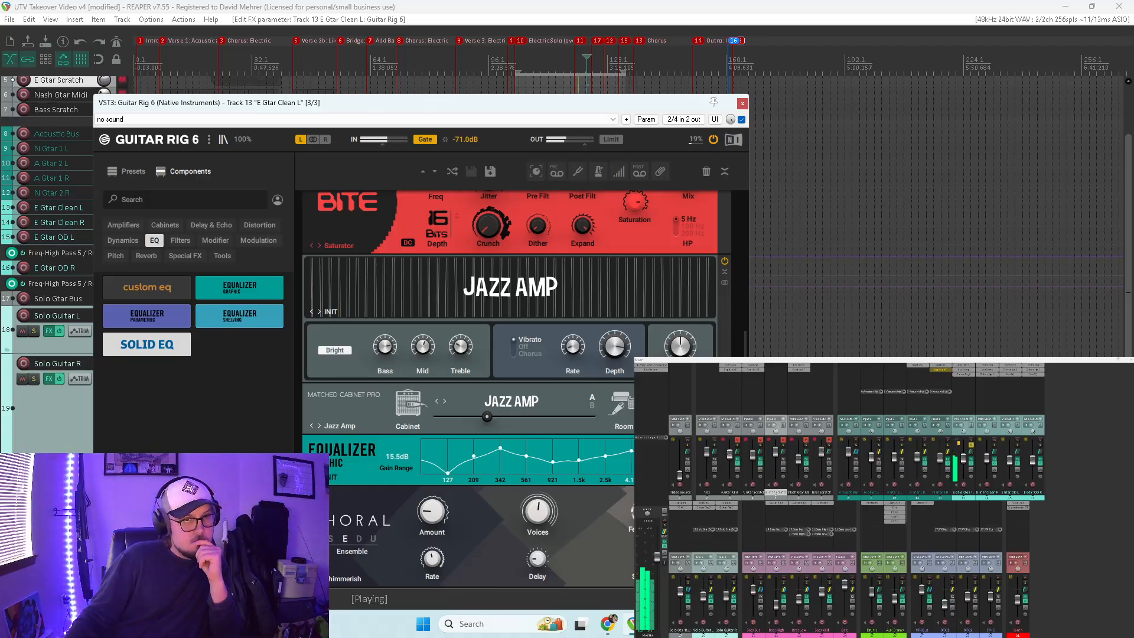
Step: Replay the soloed clean guitar from two points and move the Jazz Amp matched cabinet's slider to just past its midpoint
scroll(626, 452, "down", 2)
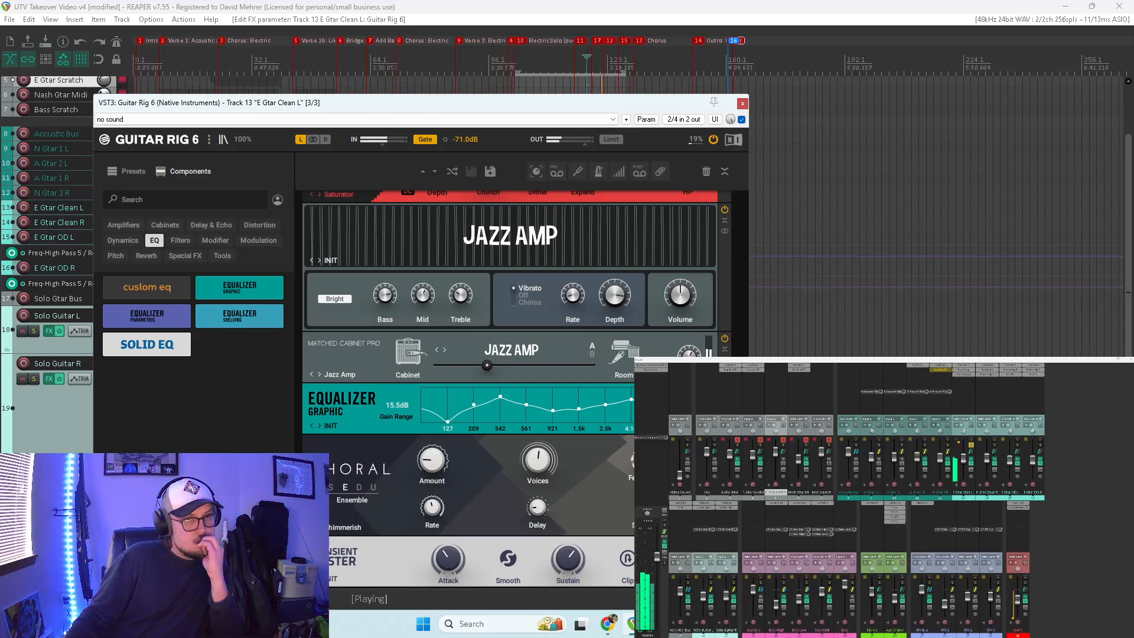
left_click(526, 68)
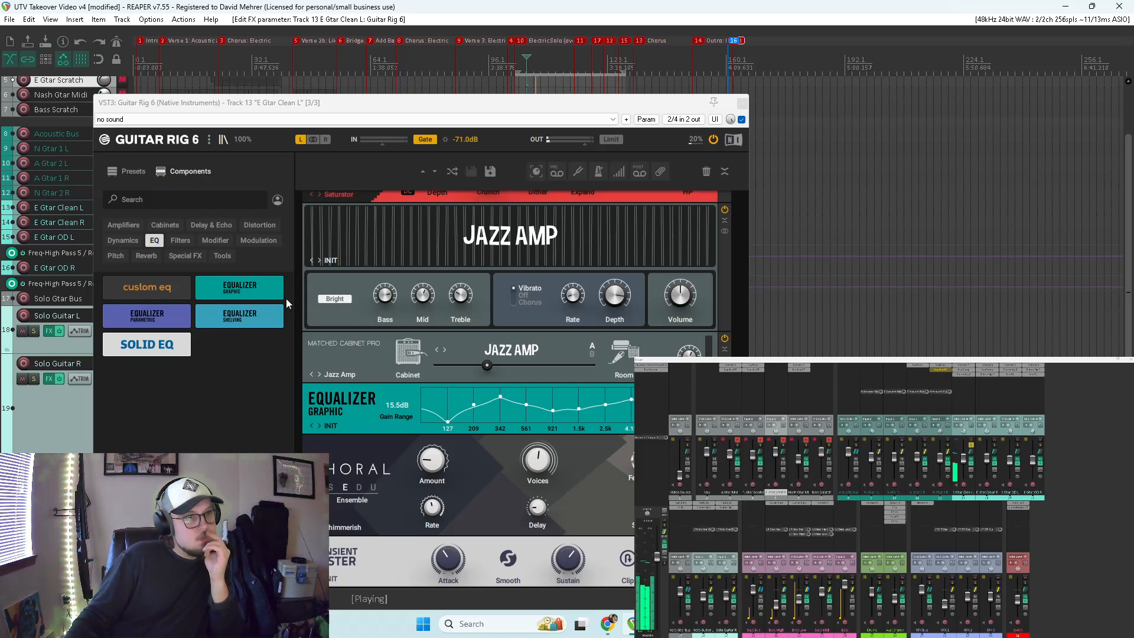
left_click(635, 413)
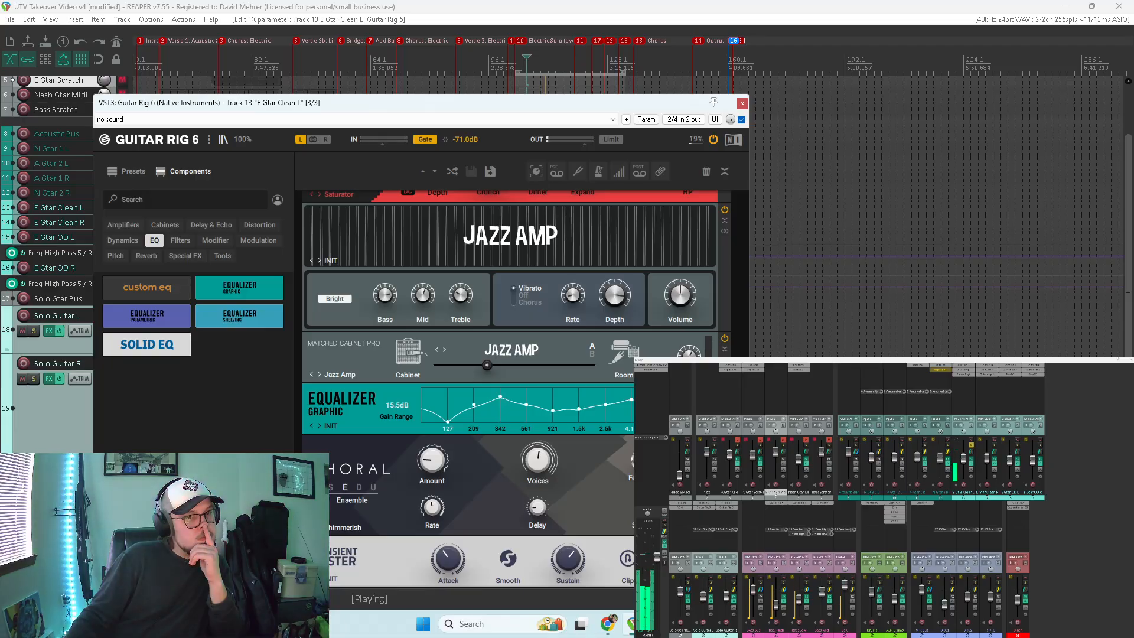
left_click(590, 68)
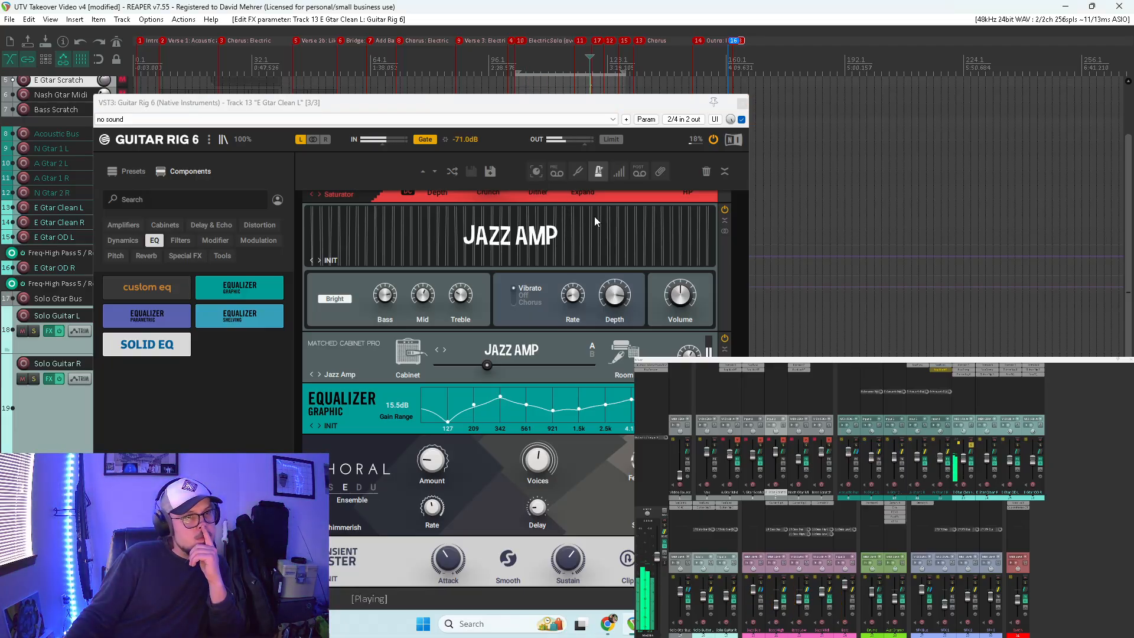
left_click(644, 411)
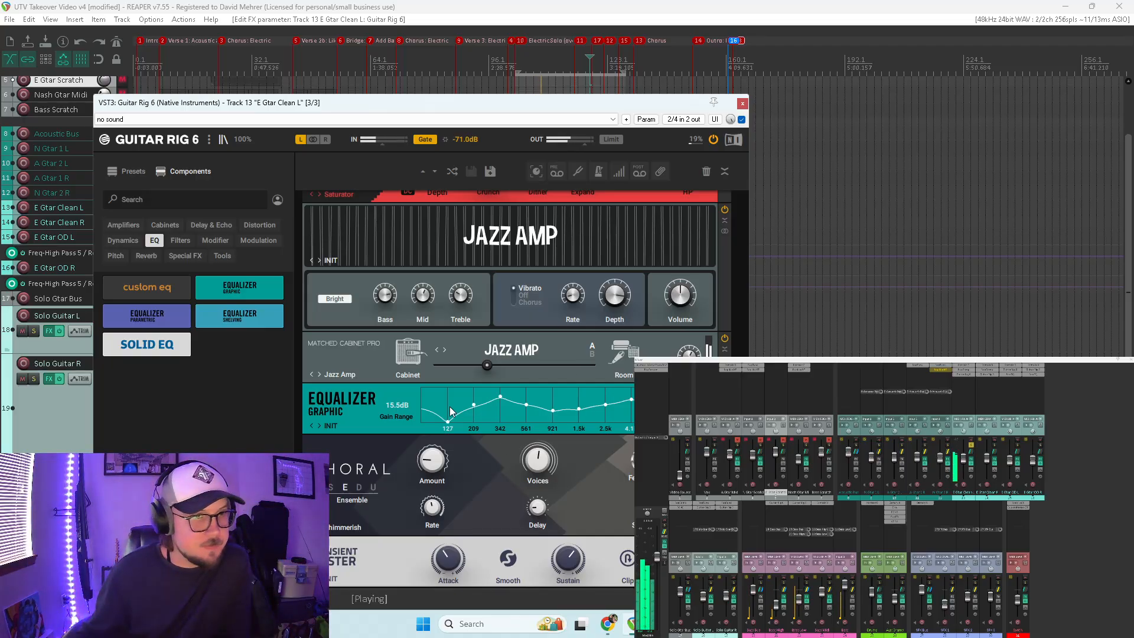
left_click_drag(487, 365, 520, 365)
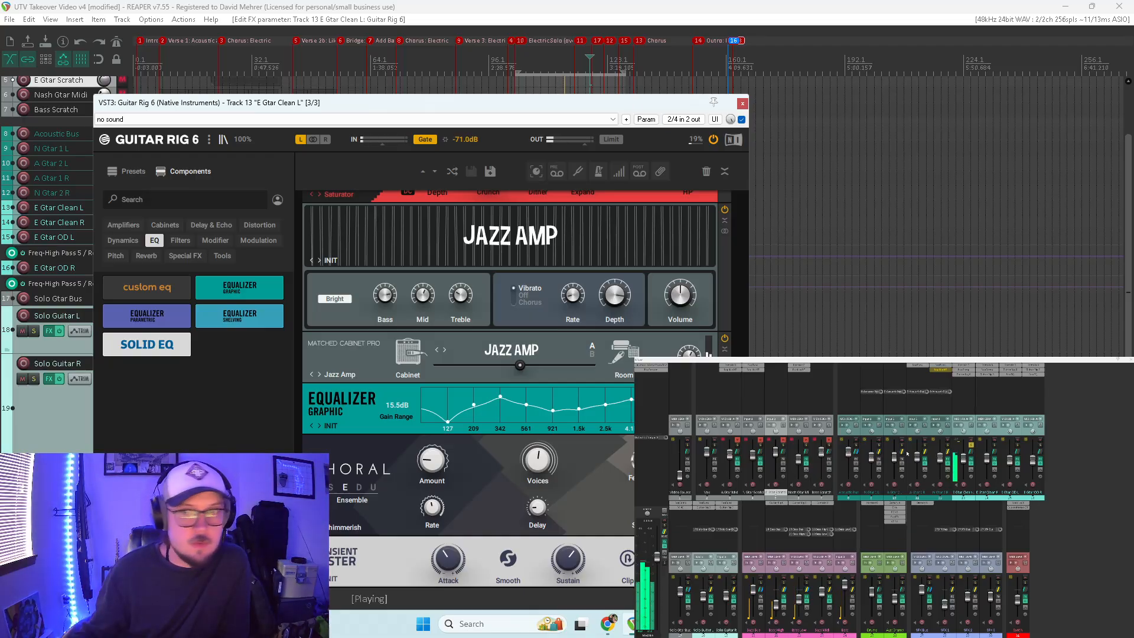
Step: Replace E Gtar Clean R's Guitar Rig with a copy of Clean L's, solo both tracks and play them together
left_click(995, 445)
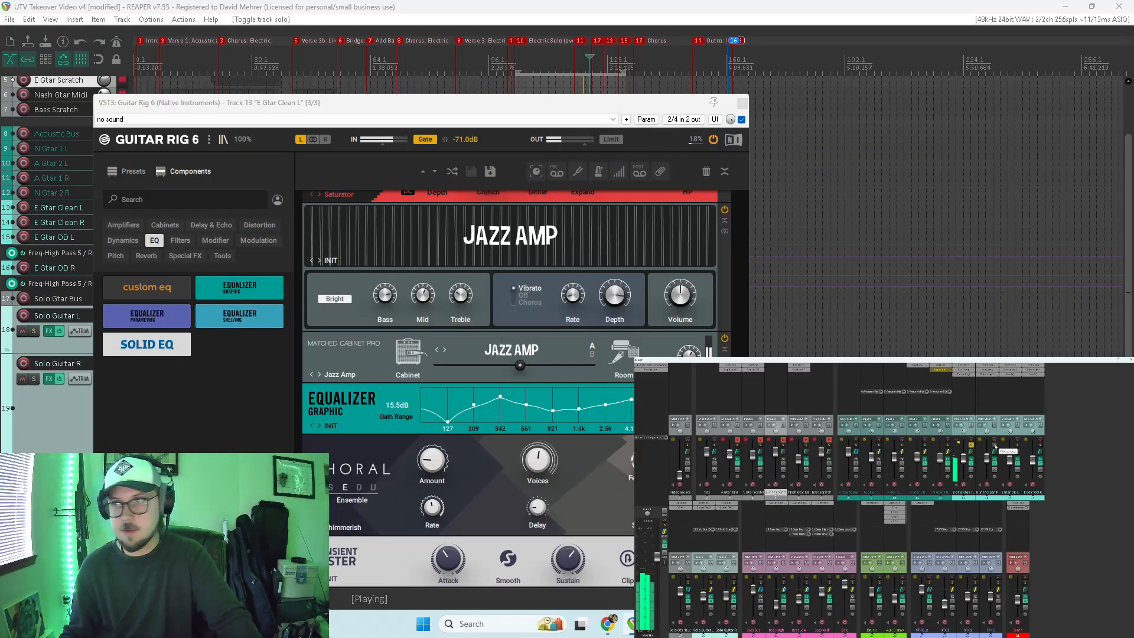
key("space")
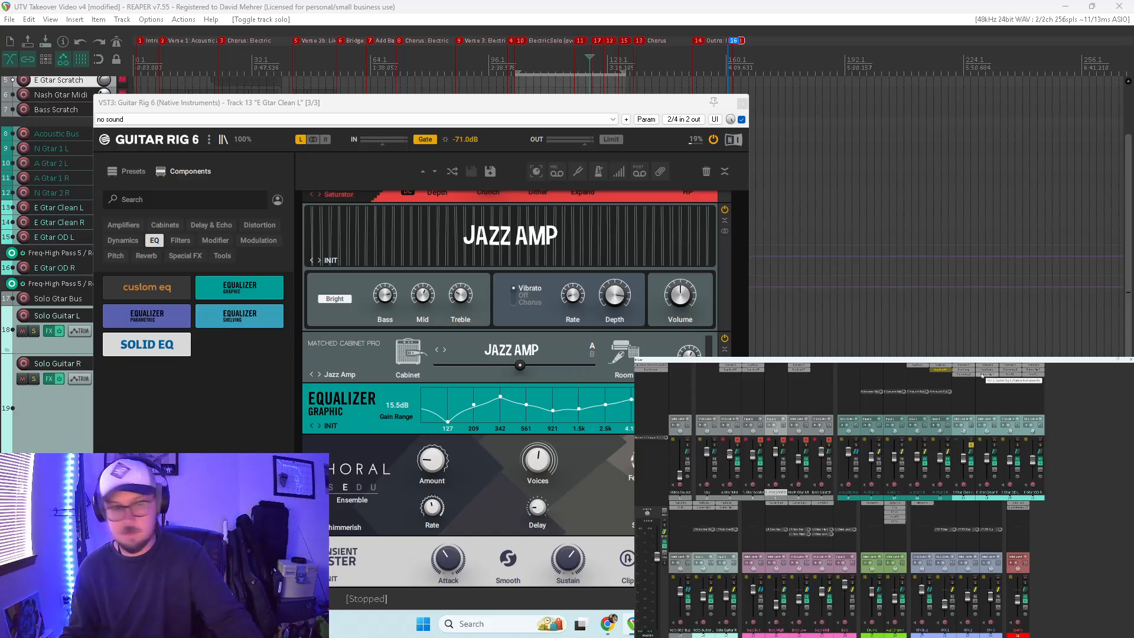
left_click(982, 377, "alt")
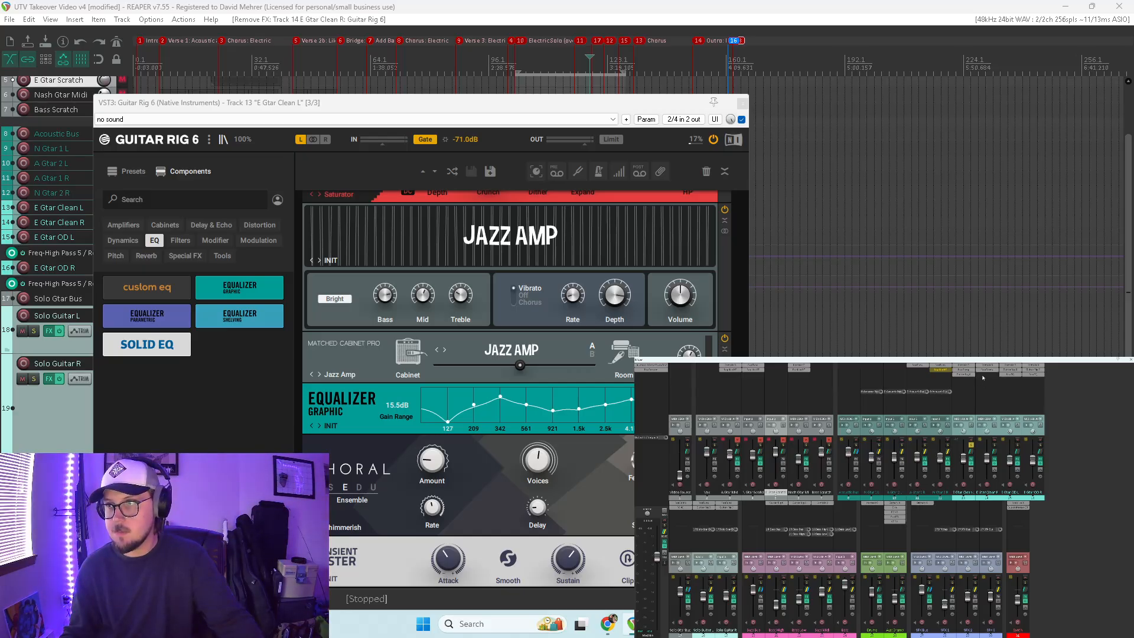
left_click_drag(982, 377, 980, 385)
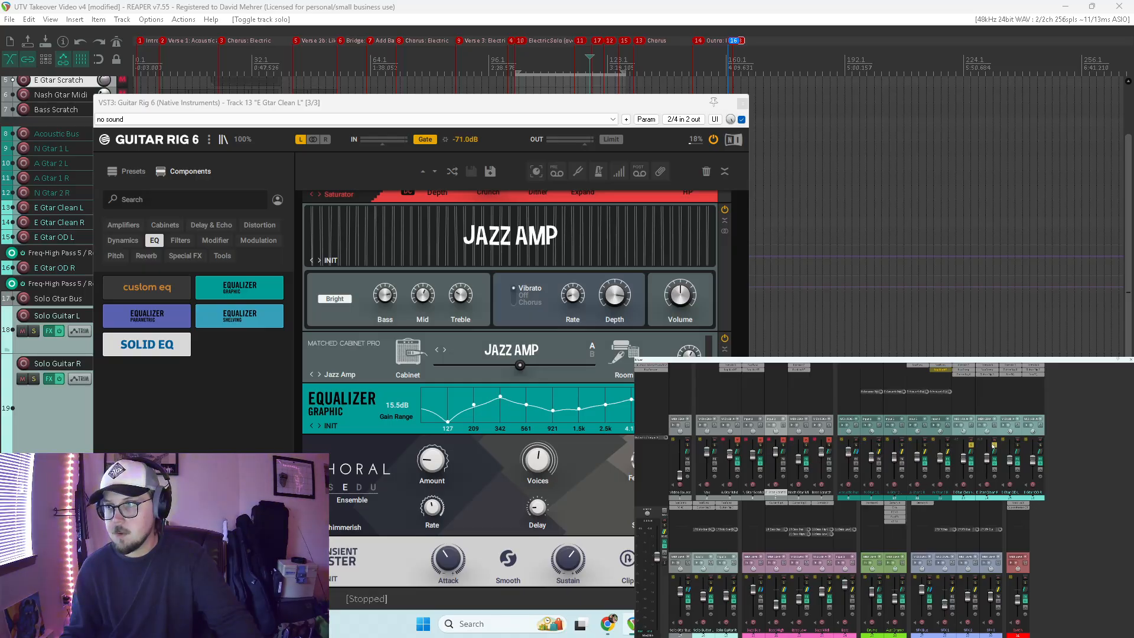
key("space")
left_click(743, 104)
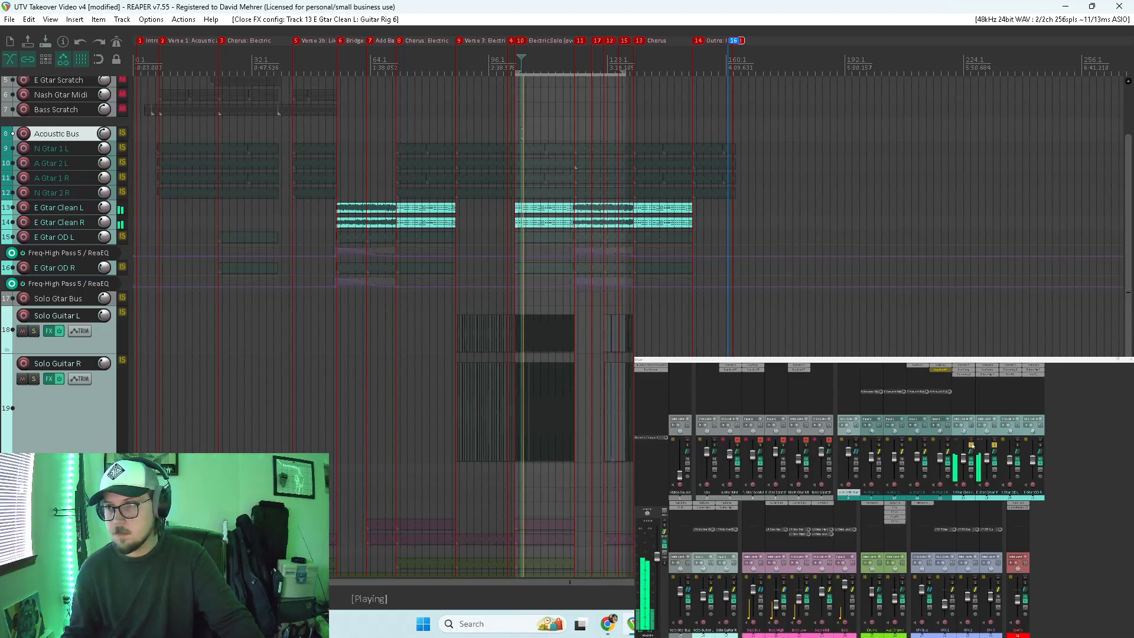
Step: Clear the track solos and listen to the clean guitars in the full mix from several points of the song
left_click(969, 444)
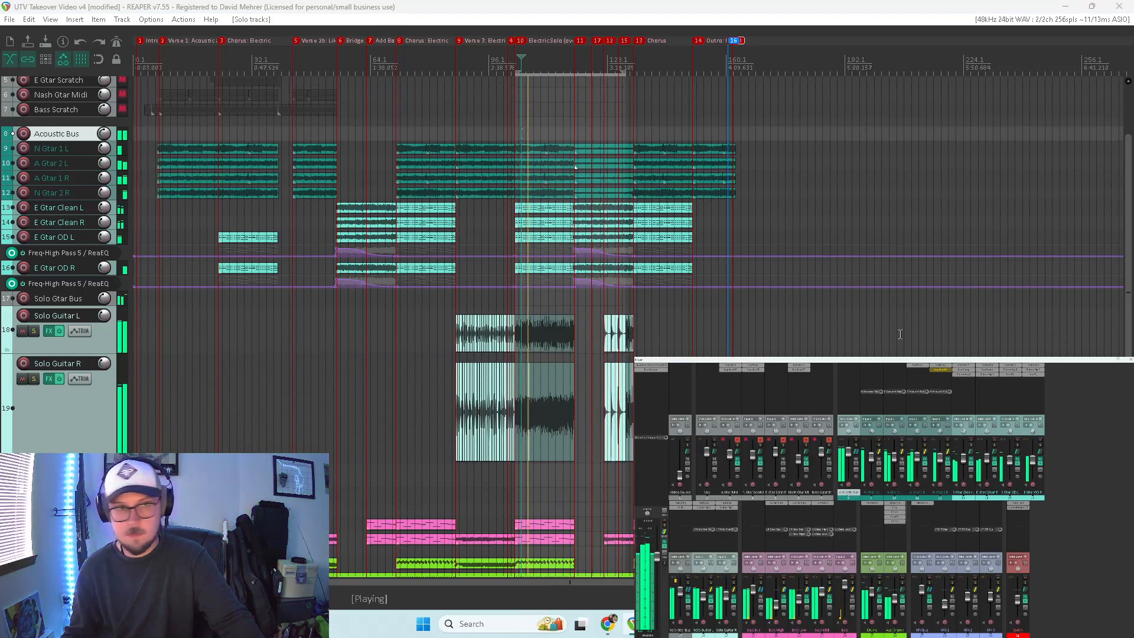
left_click(404, 308)
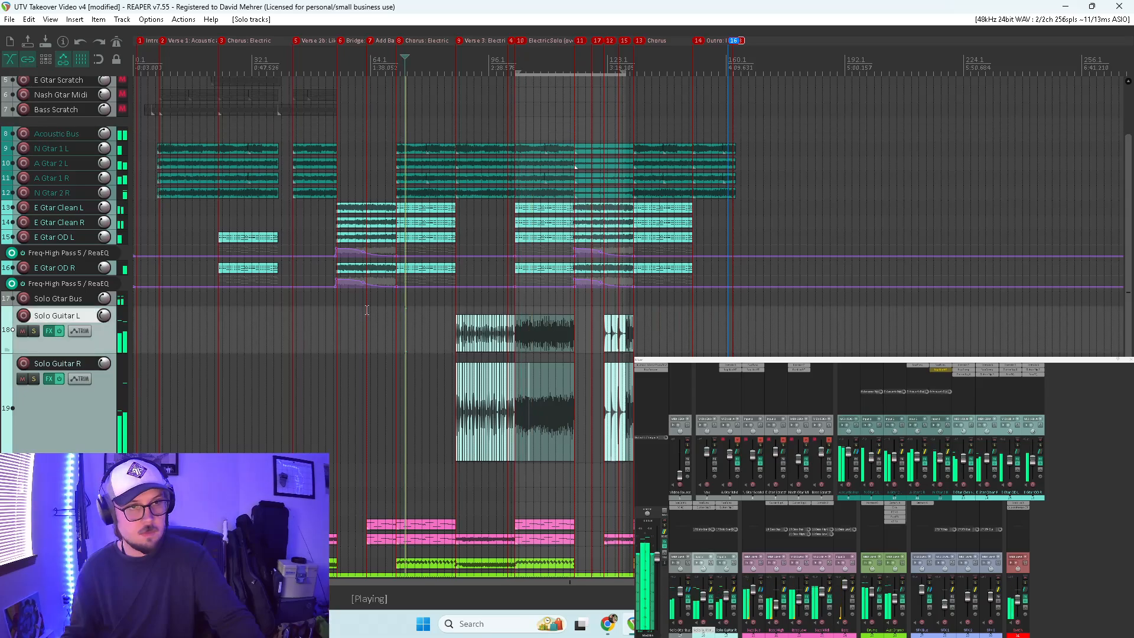
left_click(240, 306)
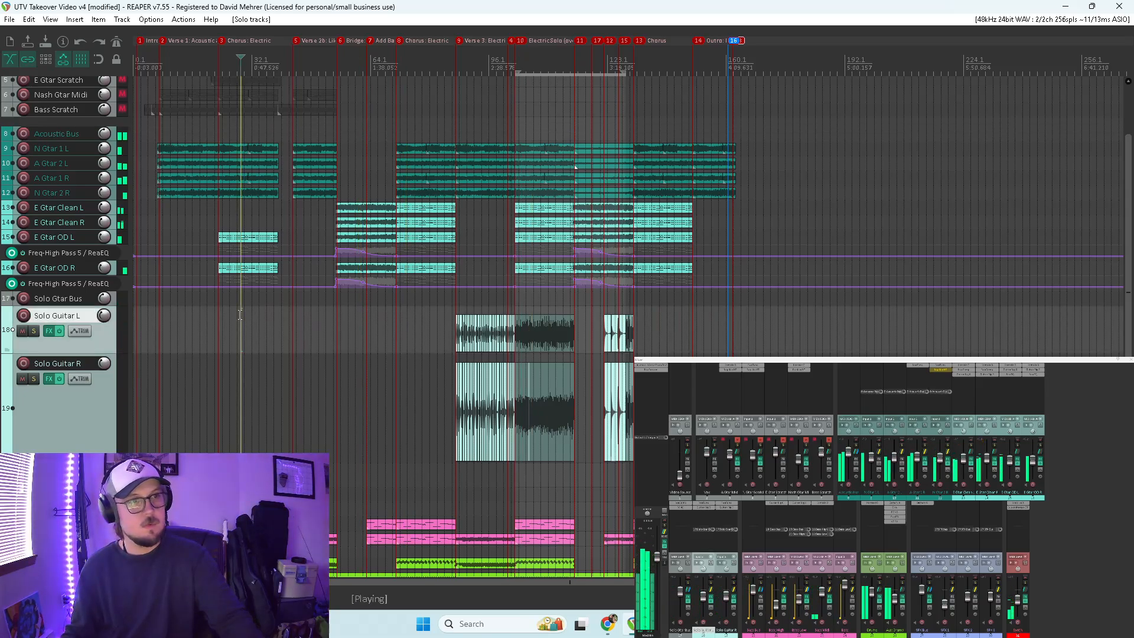
left_click(356, 305)
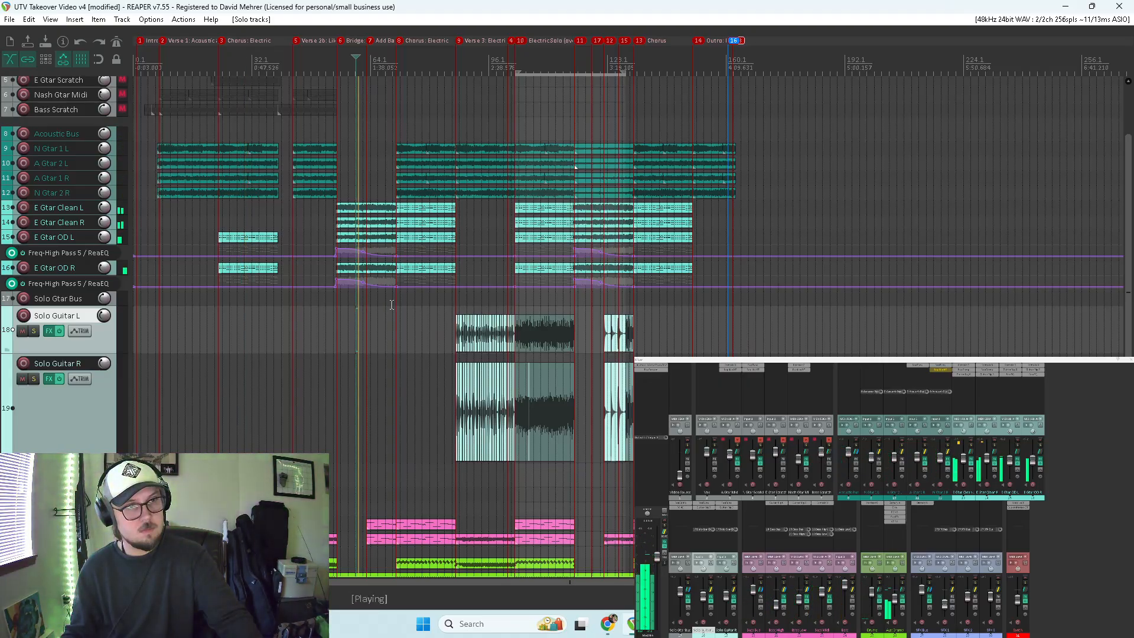
left_click(324, 308)
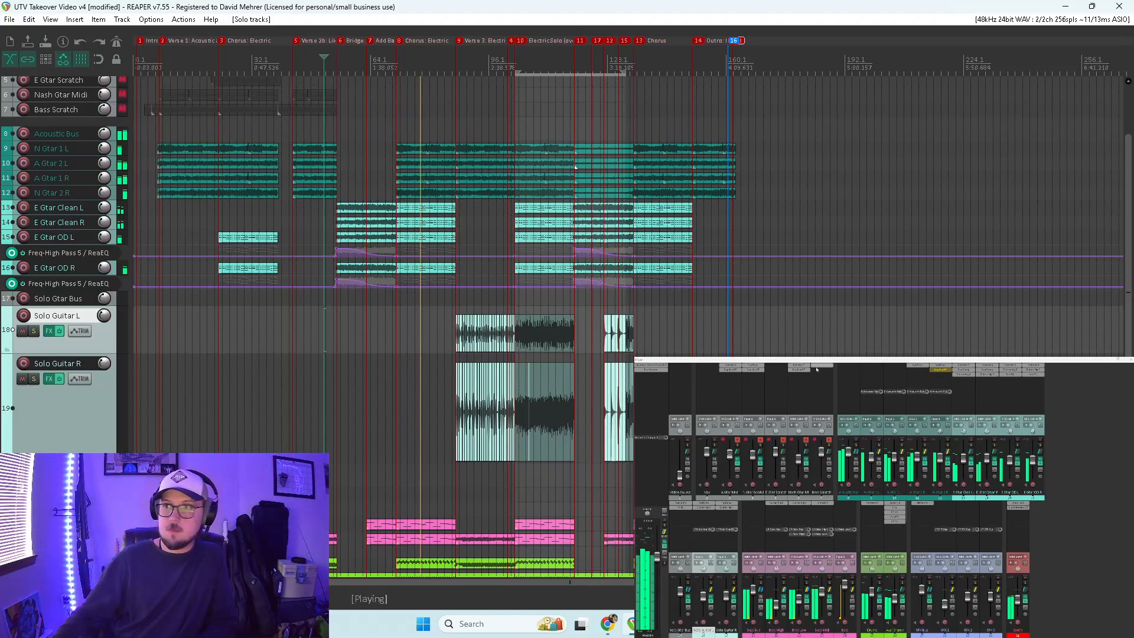
Step: Solo E Gtar Clean L and lower the 209, 342 and 561 Hz bands of its Guitar Rig Graphic Equalizer
left_click(971, 445)
left_click(934, 381)
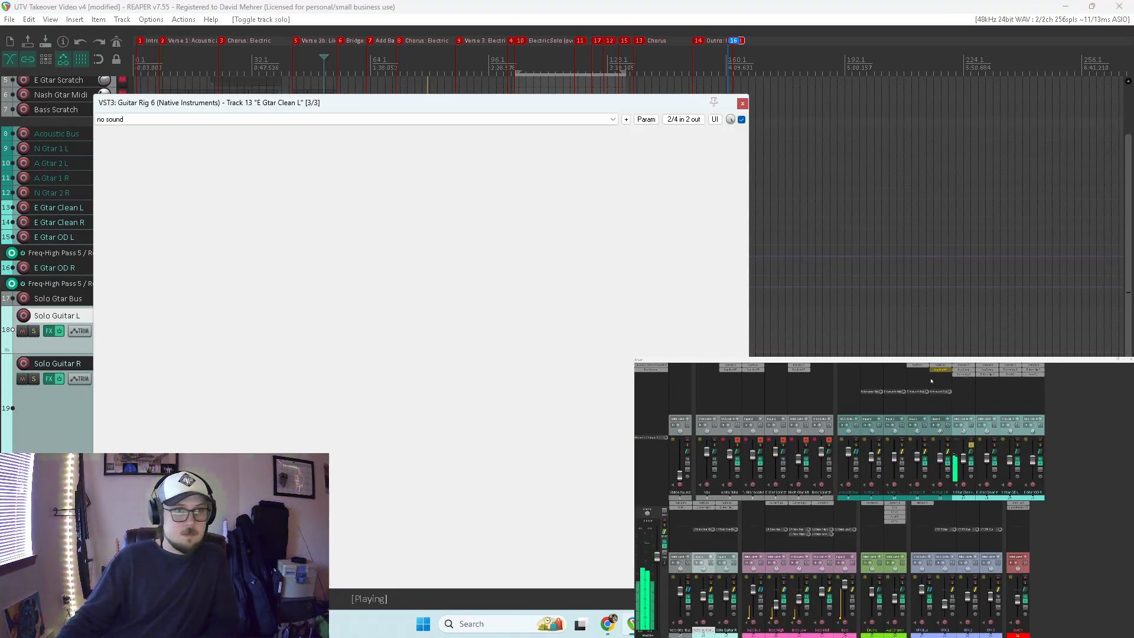
scroll(549, 384, "down", 2)
scroll(537, 386, "down", 3)
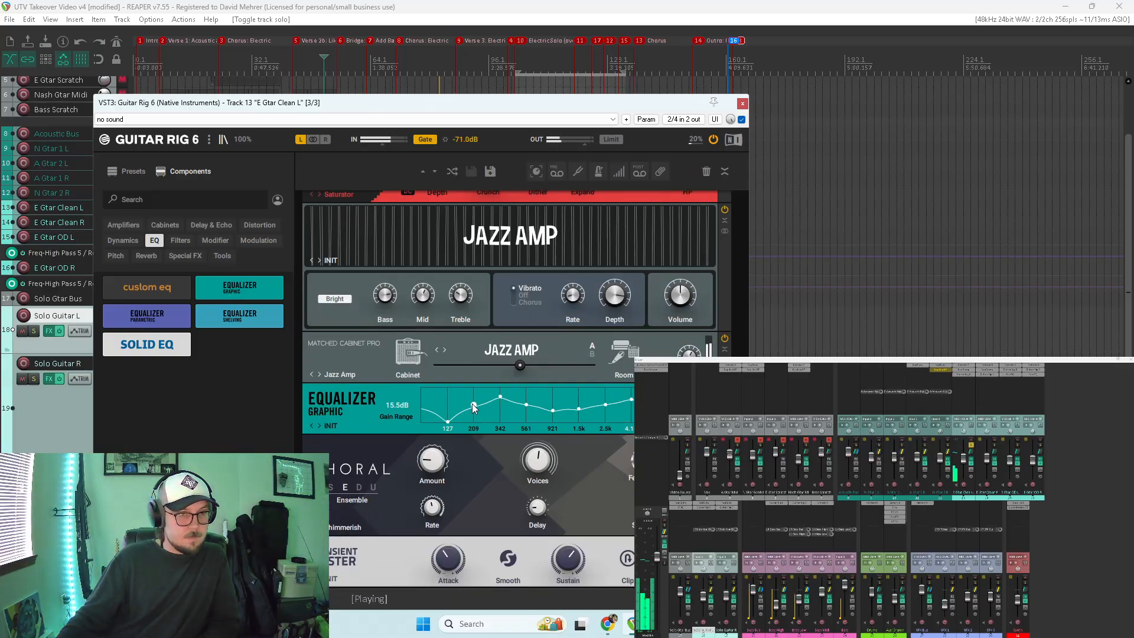
left_click_drag(474, 405, 527, 413)
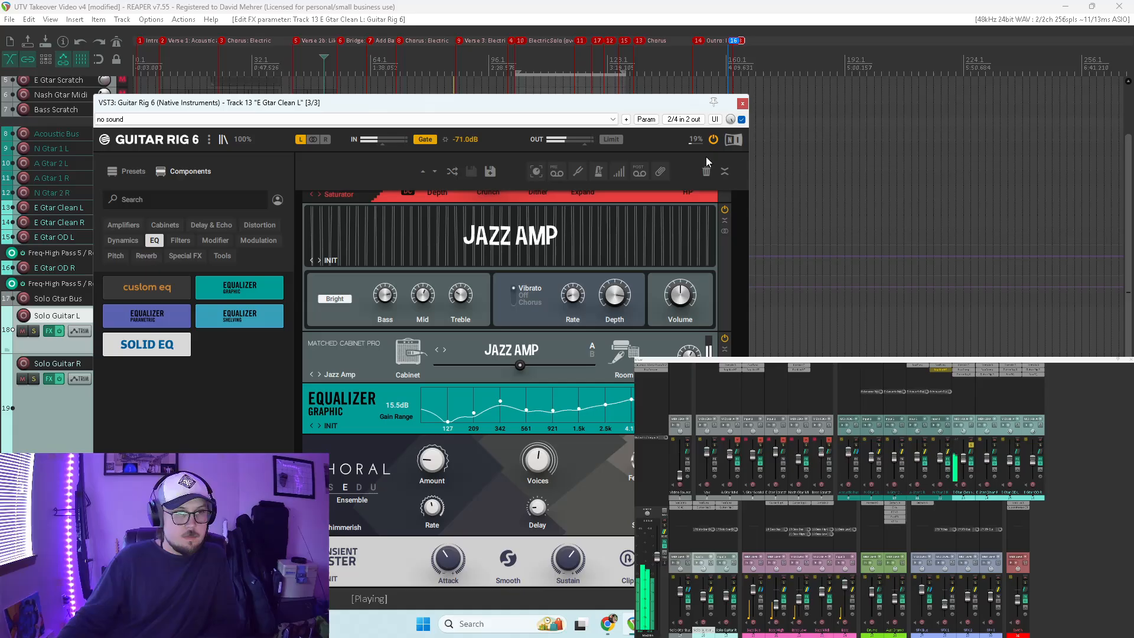
left_click(741, 104)
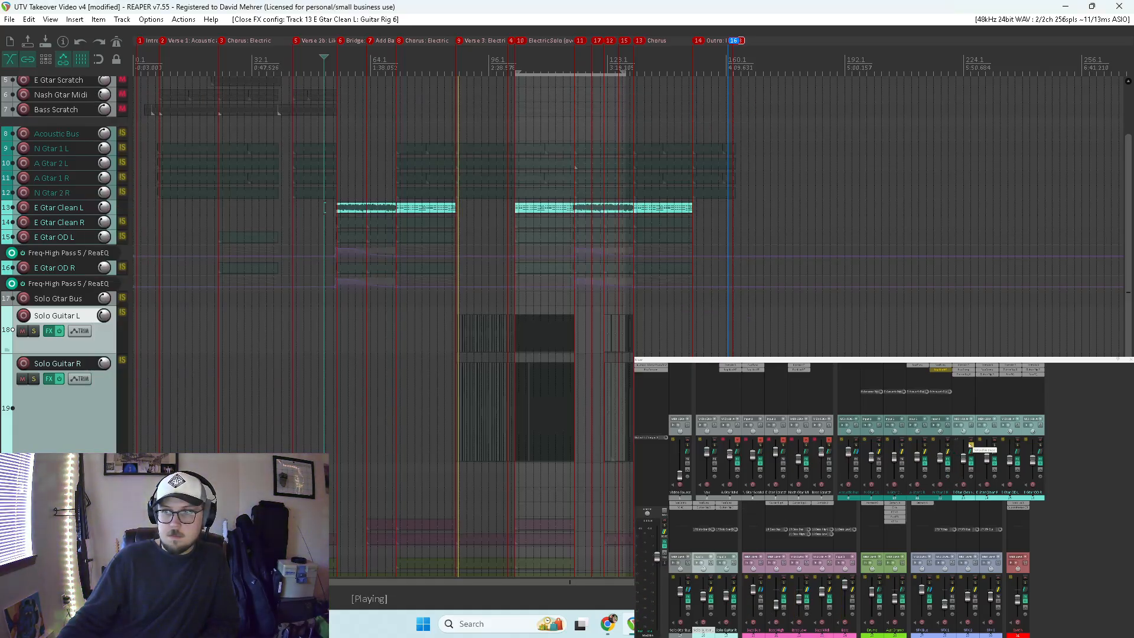
Step: Replace E Gtar Clean R's Guitar Rig with a copy of the E Gtar Clean L instance and open the copy
left_click(989, 375, "alt")
left_click_drag(965, 375, 984, 376)
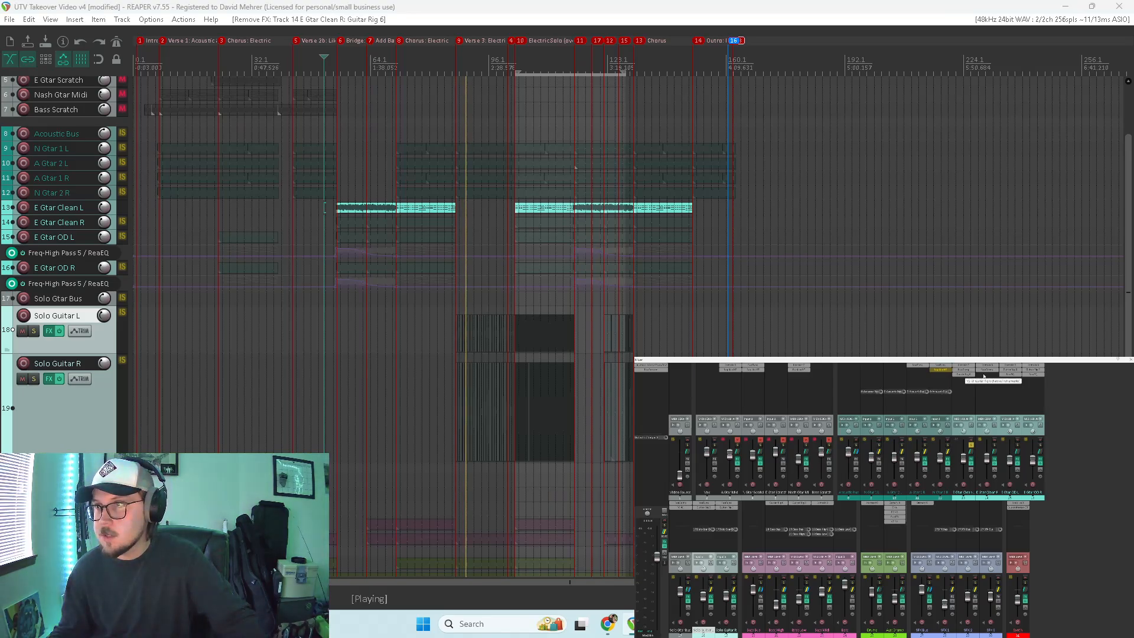
left_click(984, 375)
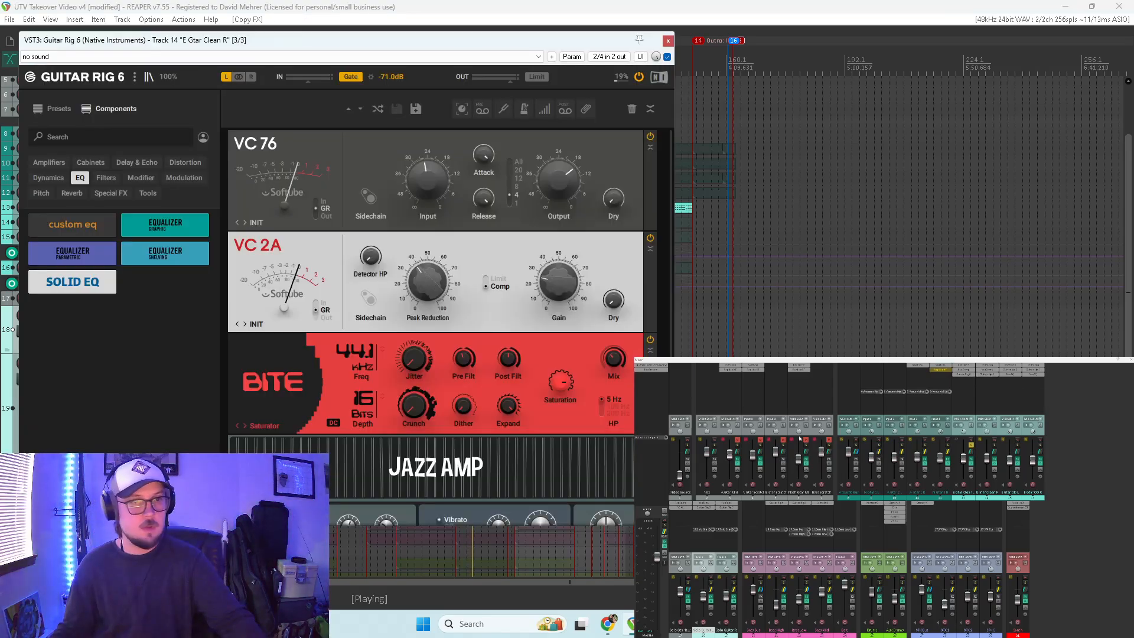
Step: Stop playback, add an RC 48 reverb after the Transient Master on E Gtar Clean R and load its Moderate Hall preset
scroll(431, 291, "down", 5)
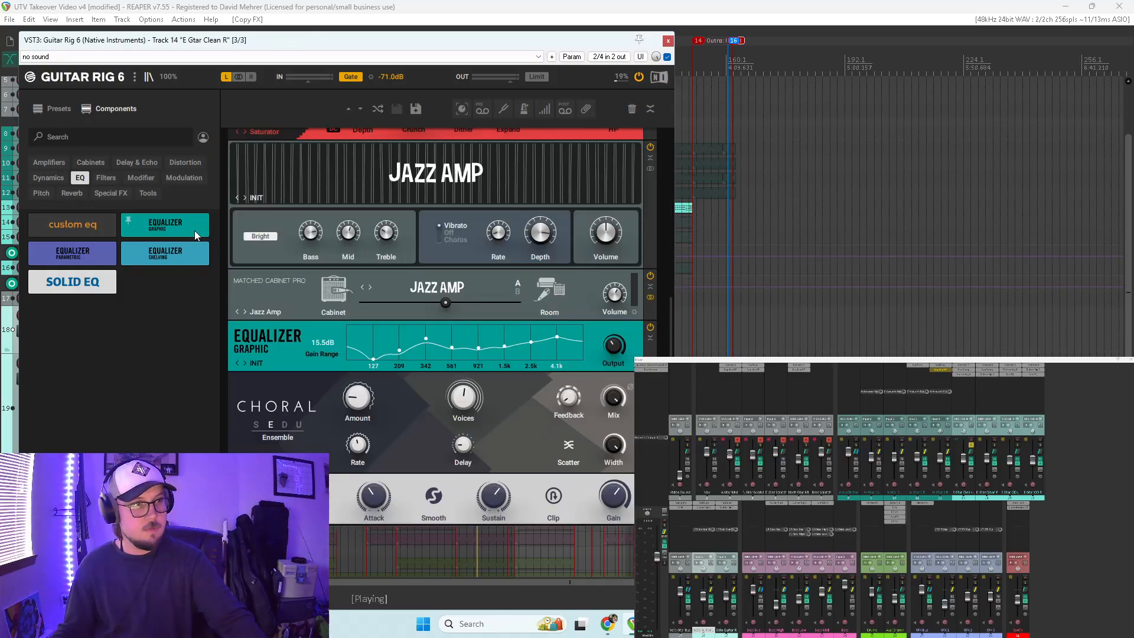
key("space")
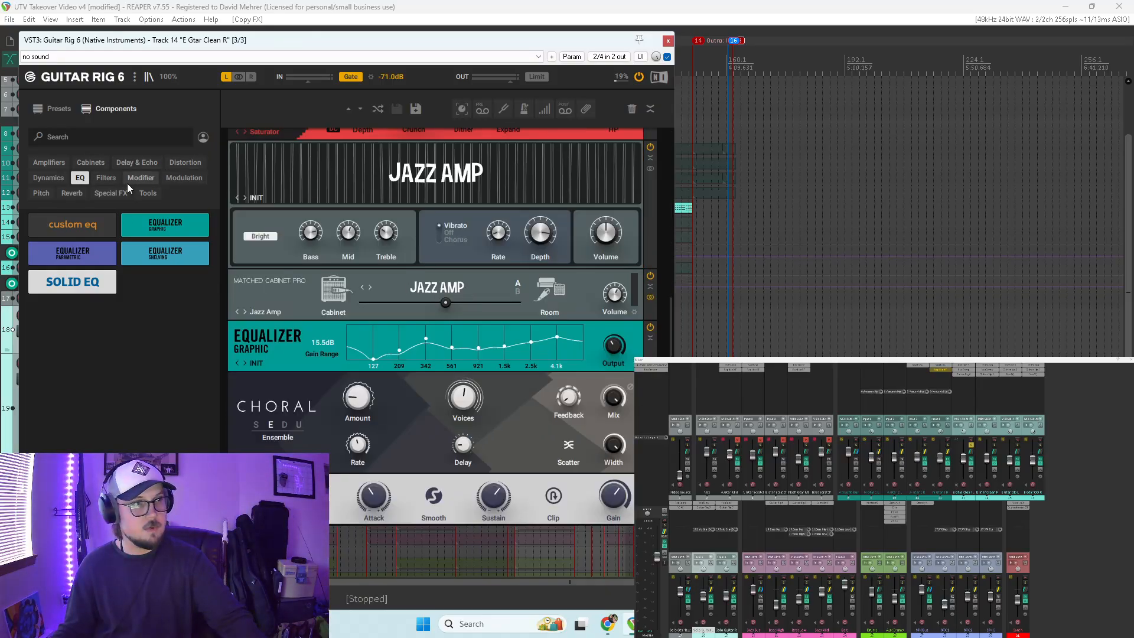
left_click(71, 195)
left_click_drag(74, 281, 319, 534)
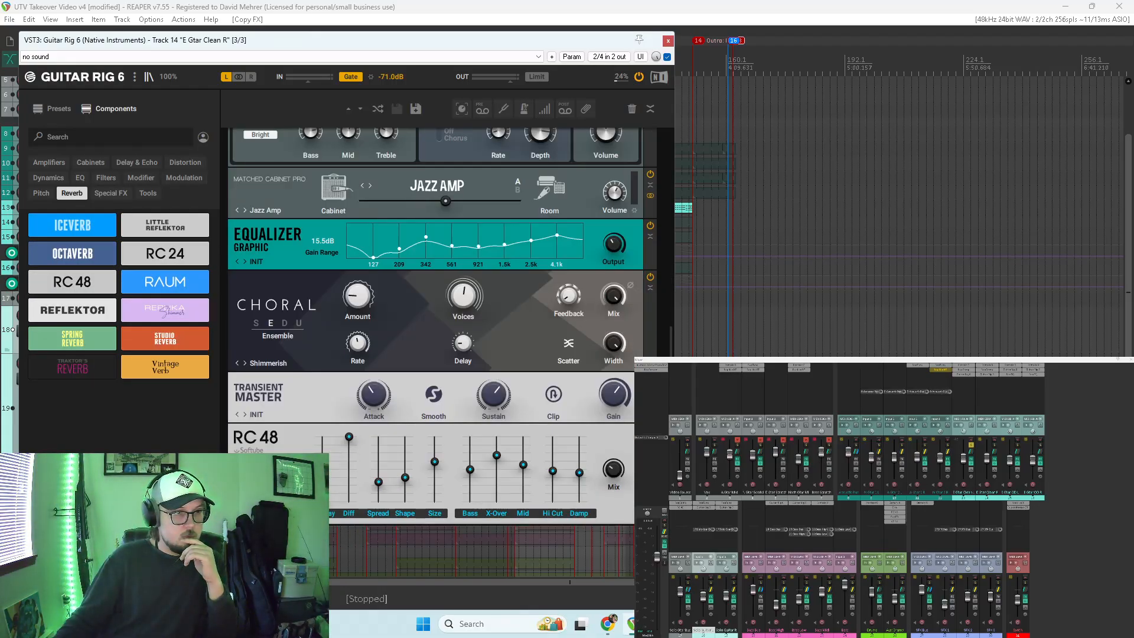
left_click(258, 514)
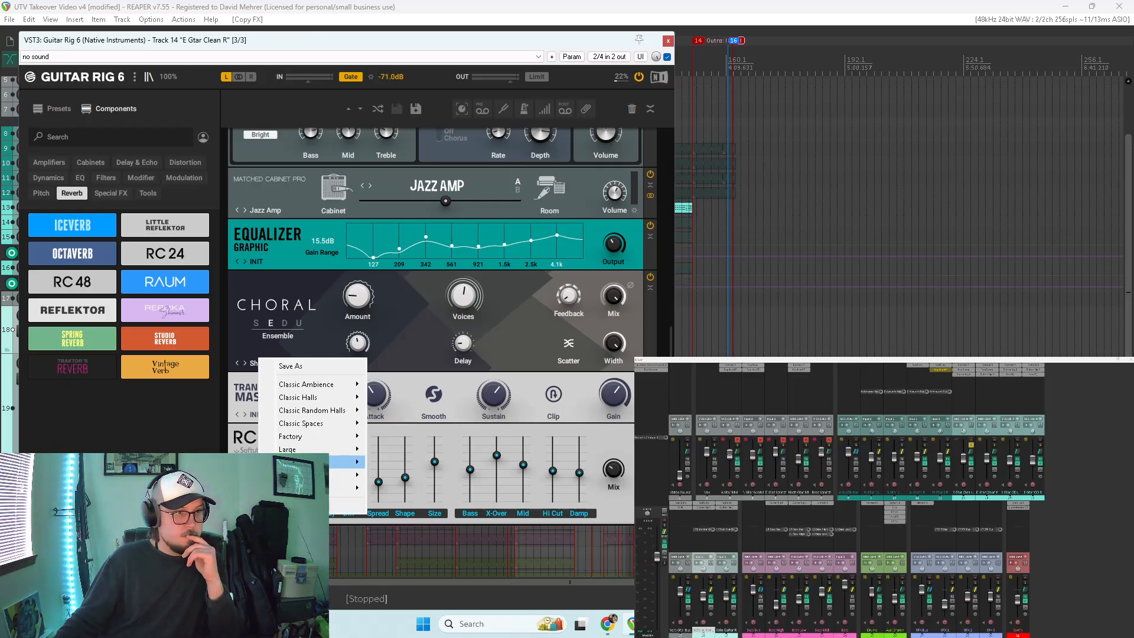
mouse_move(296, 462)
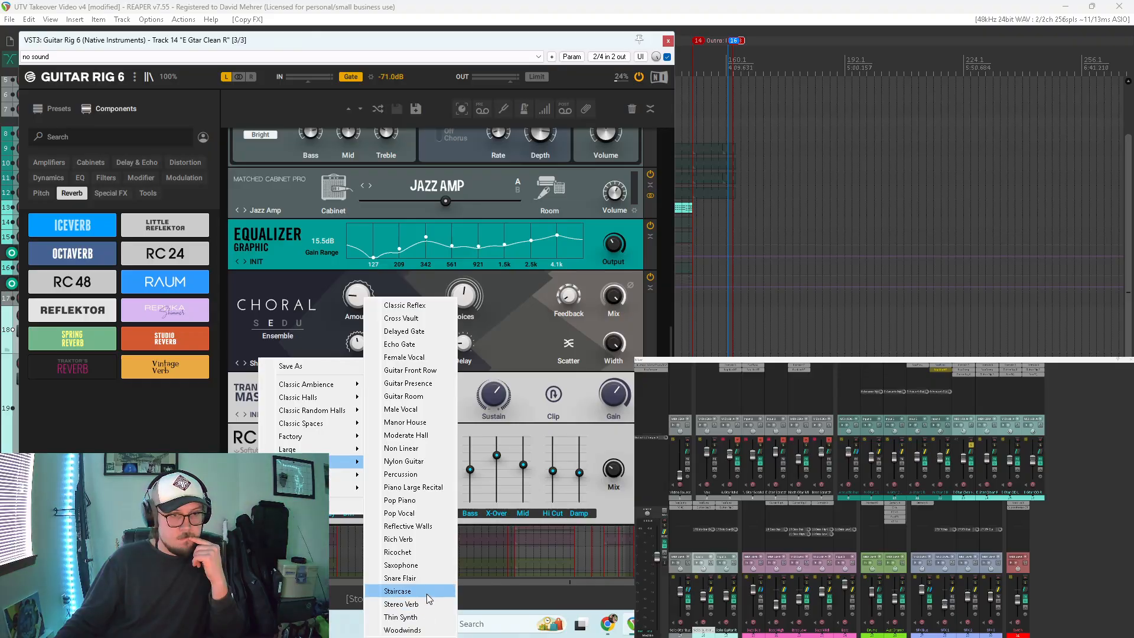
left_click(378, 436)
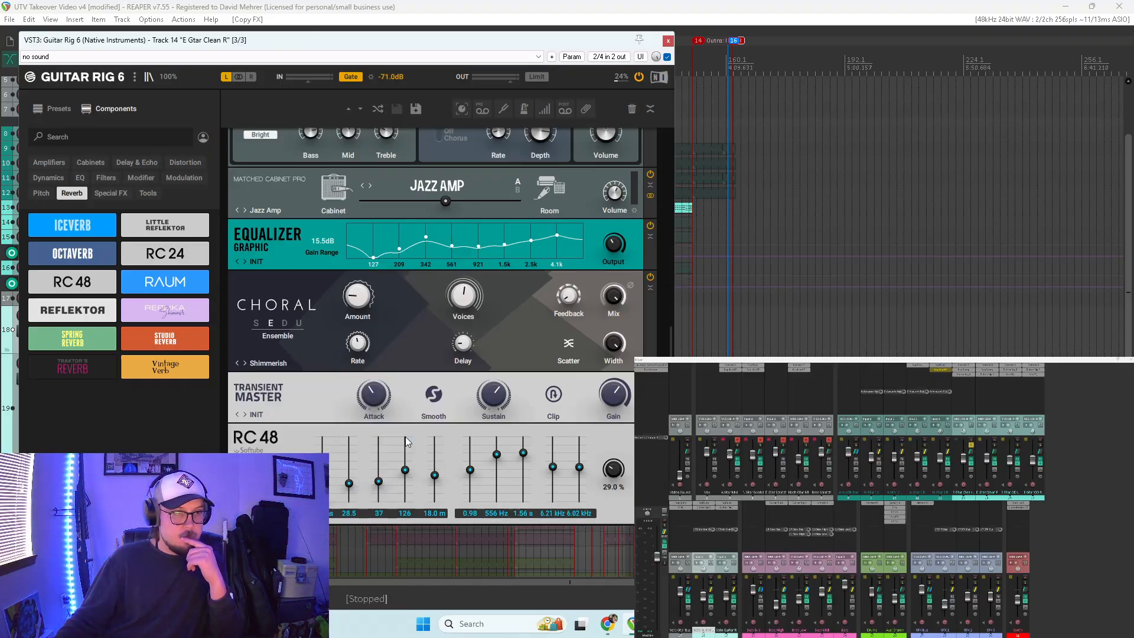
Step: Solo E Gtar Clean R in place of Clean L and adjust the RC 48 reverb's mix while listening
key("space")
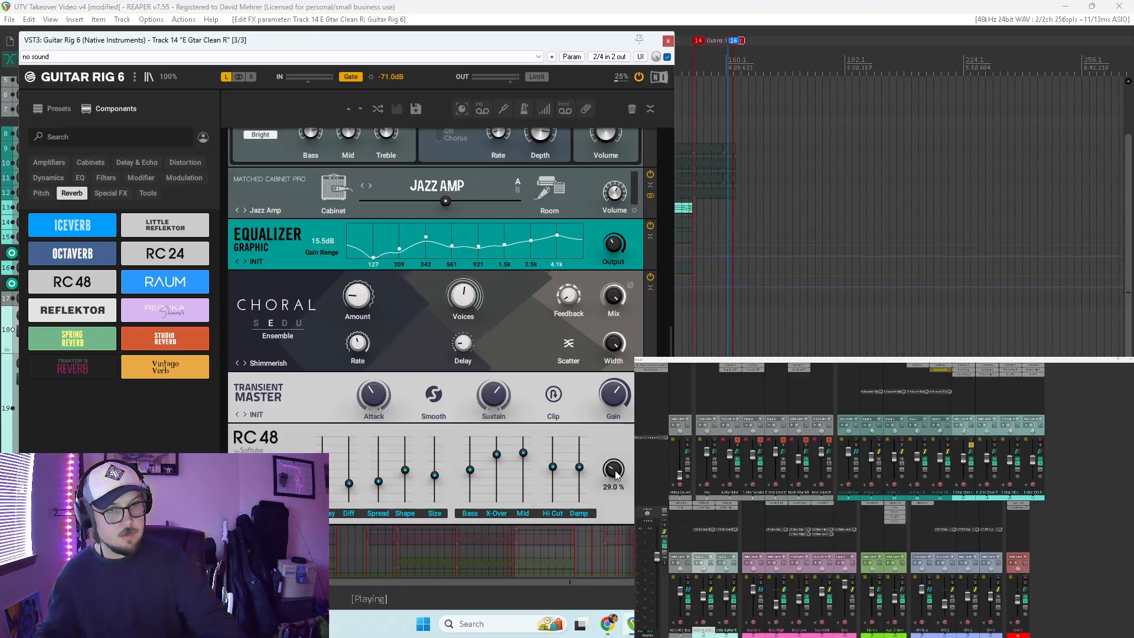
left_click_drag(517, 28, 836, 137)
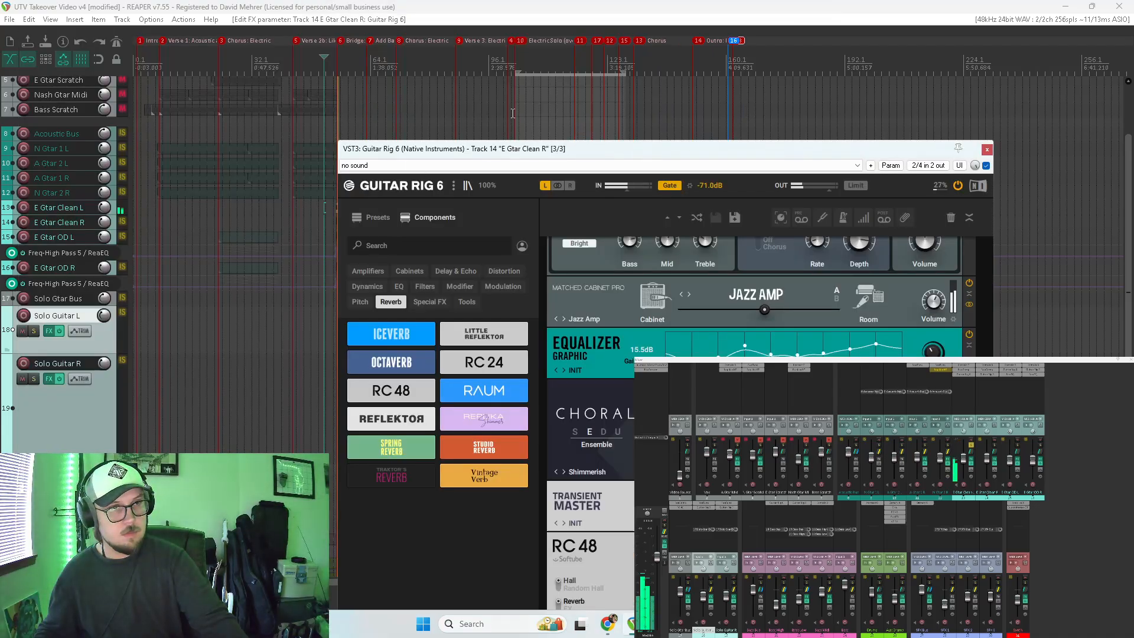
left_click_drag(653, 157, 410, 65)
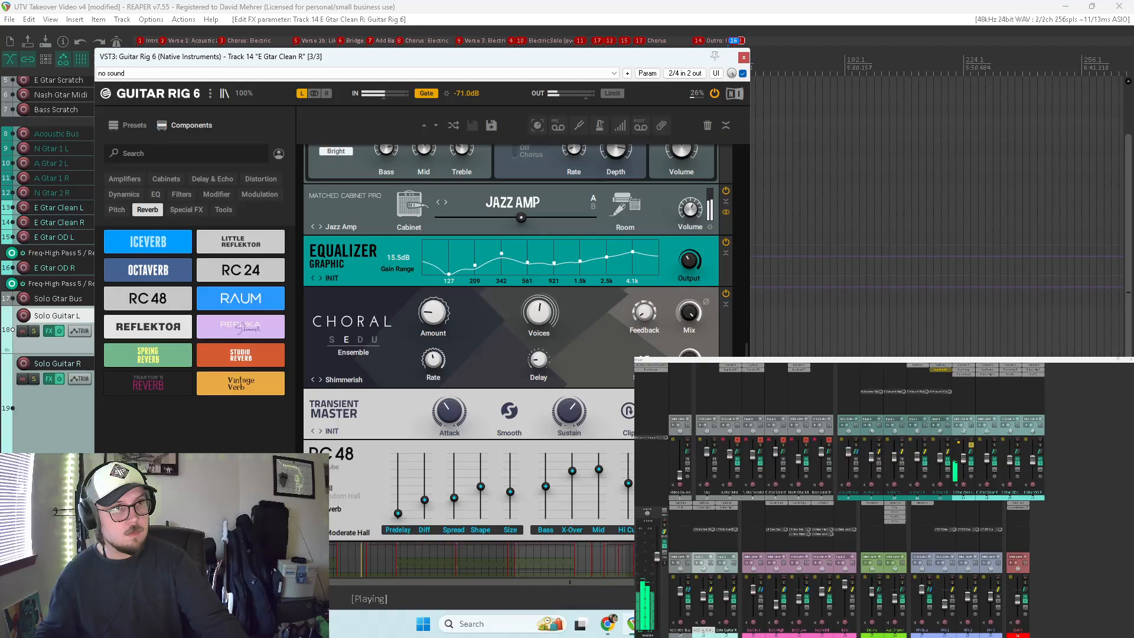
key("space")
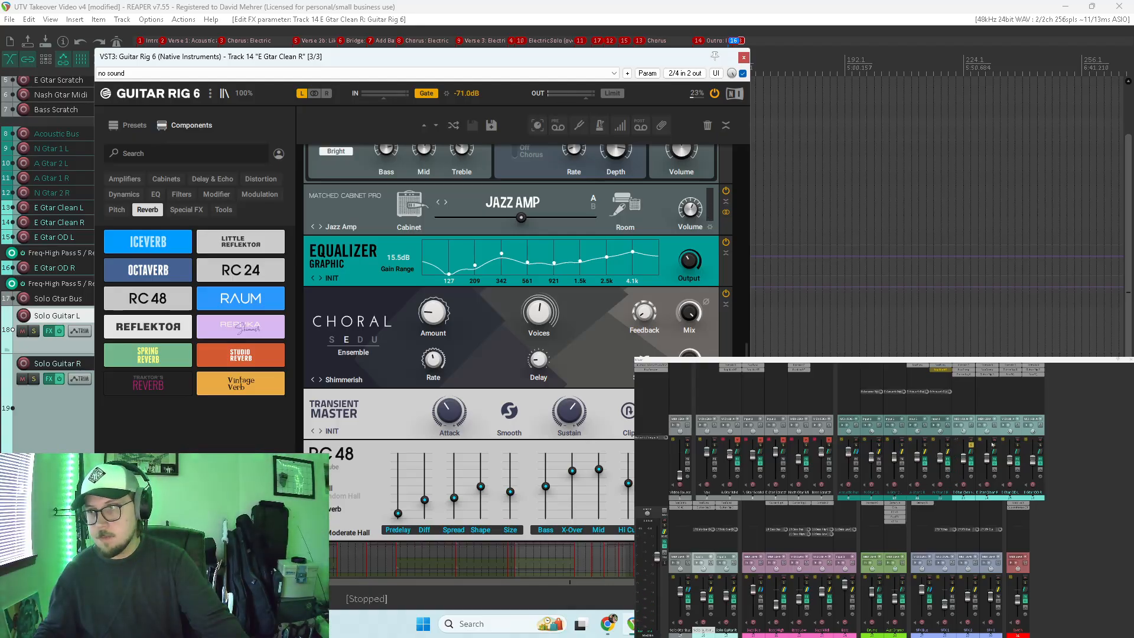
left_click(994, 446)
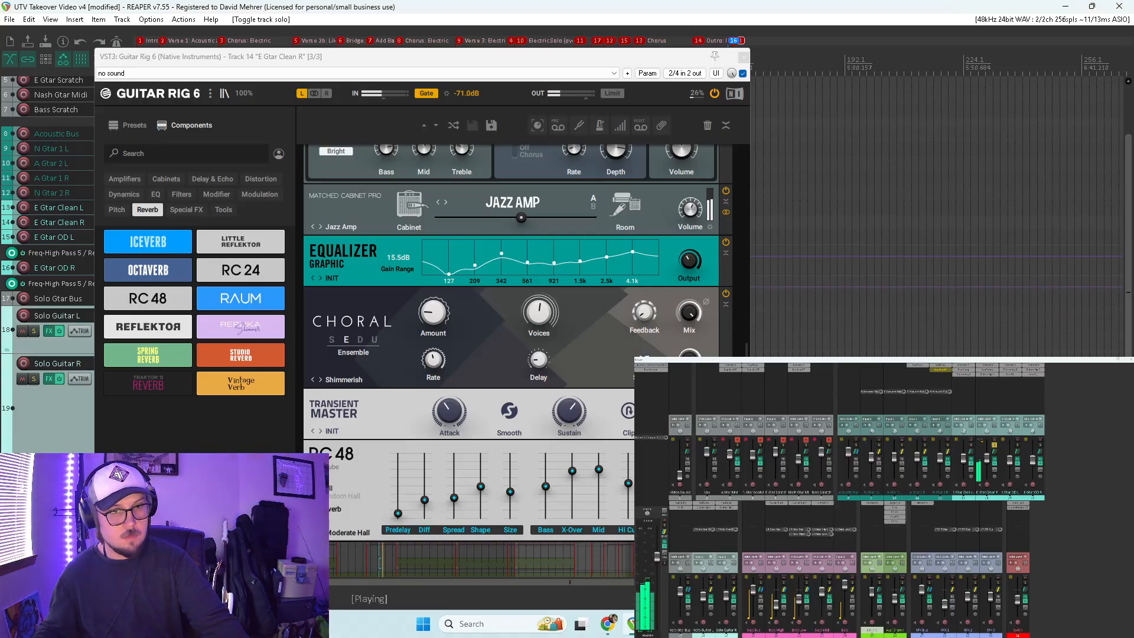
left_click(689, 466)
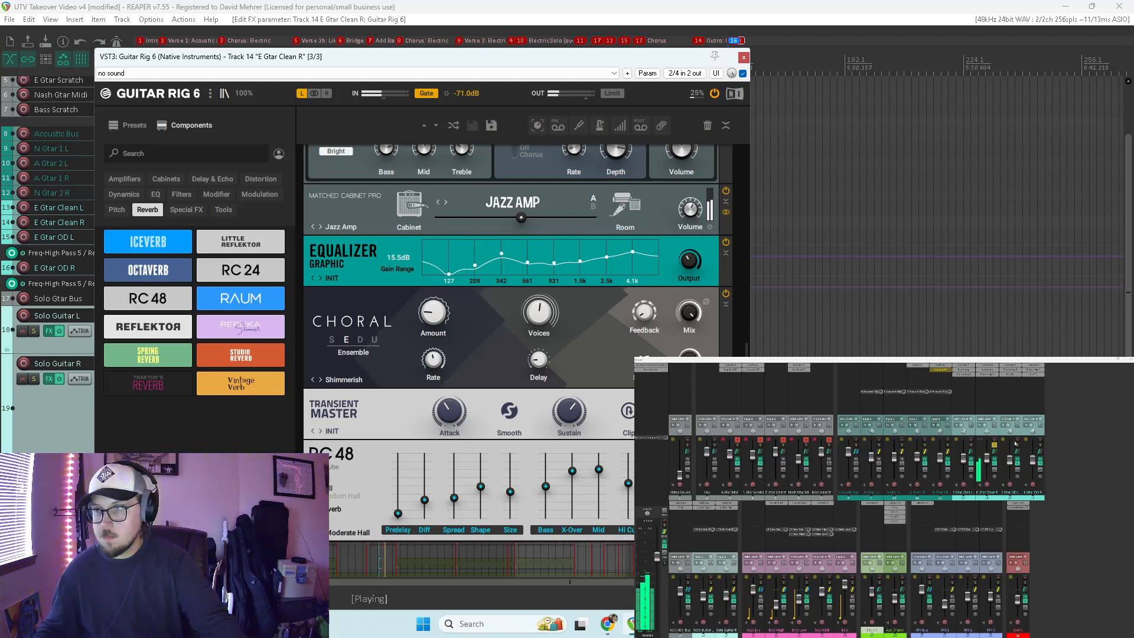
Step: Replace E Gtar Clean L's Guitar Rig with a copy of the E Gtar Clean R instance, clear the solo and close the plugin
left_click(968, 373, "alt")
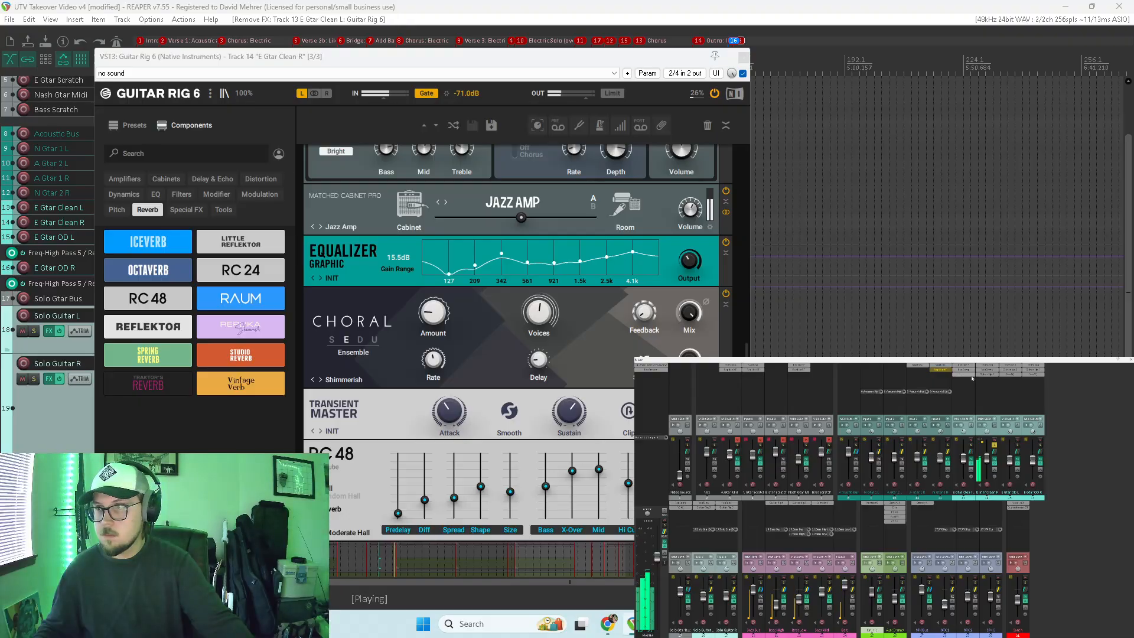
left_click_drag(969, 388, 968, 387)
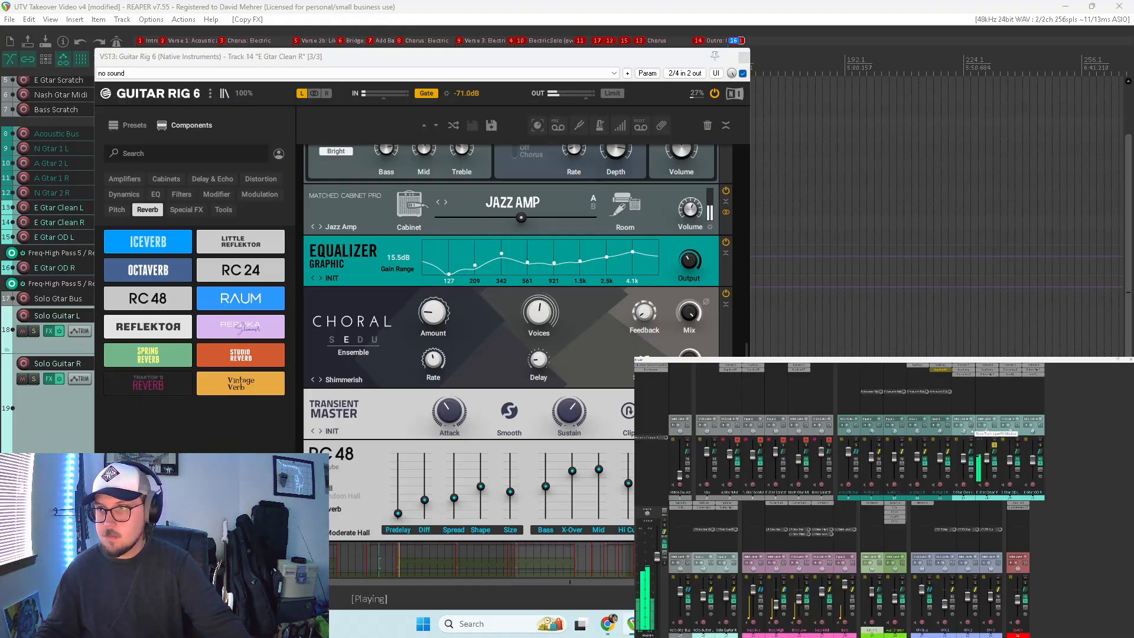
left_click(972, 445)
left_click(972, 445, "ctrl")
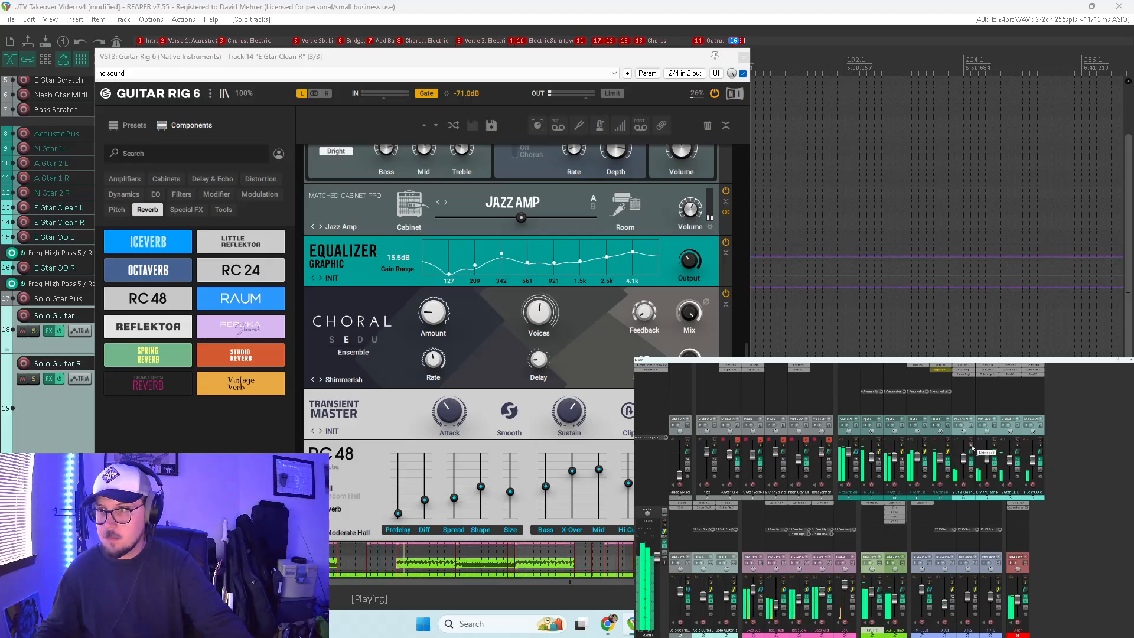
left_click(743, 57)
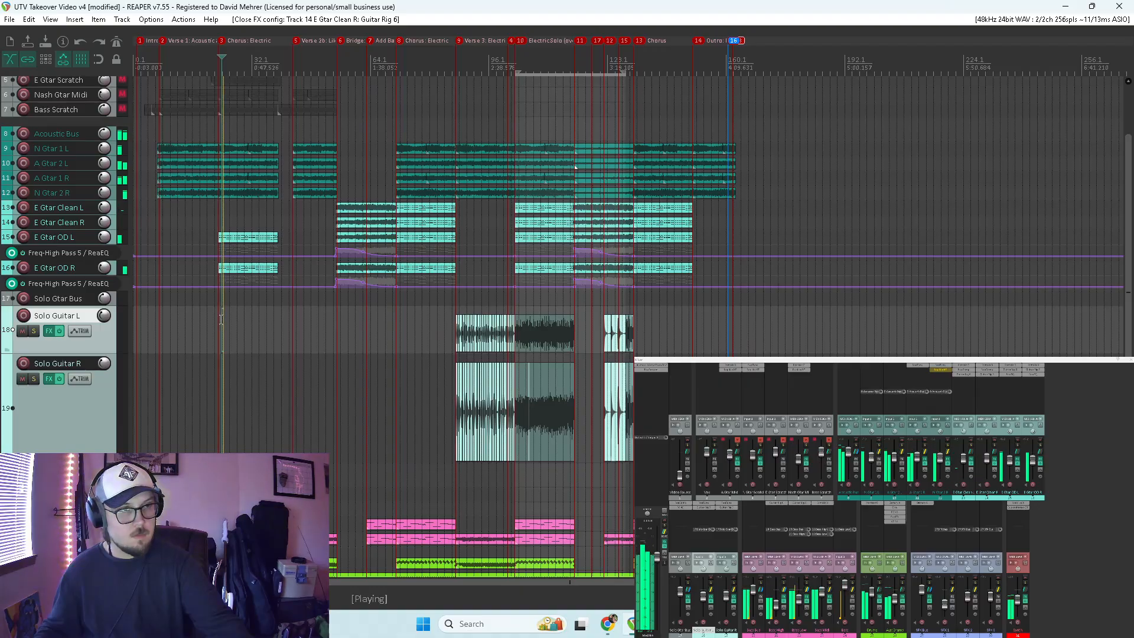
Step: Play from just before the Bridge, compare the clean guitars in solo, and adjust the volume of E Gtar Clean L and R together
left_click(326, 314)
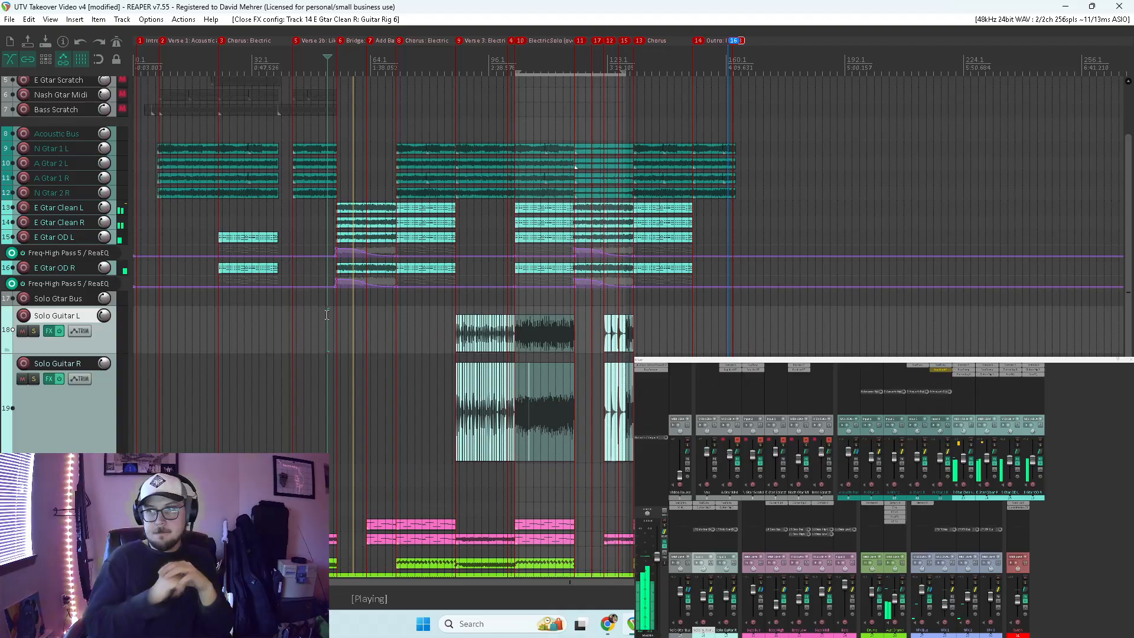
left_click(972, 444)
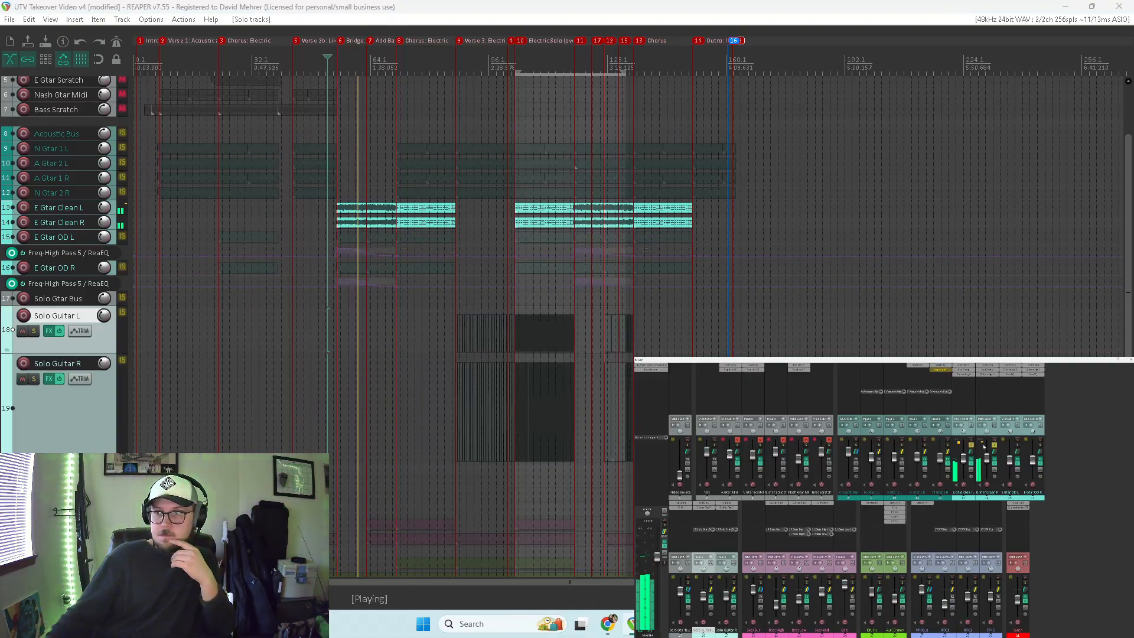
left_click(971, 445)
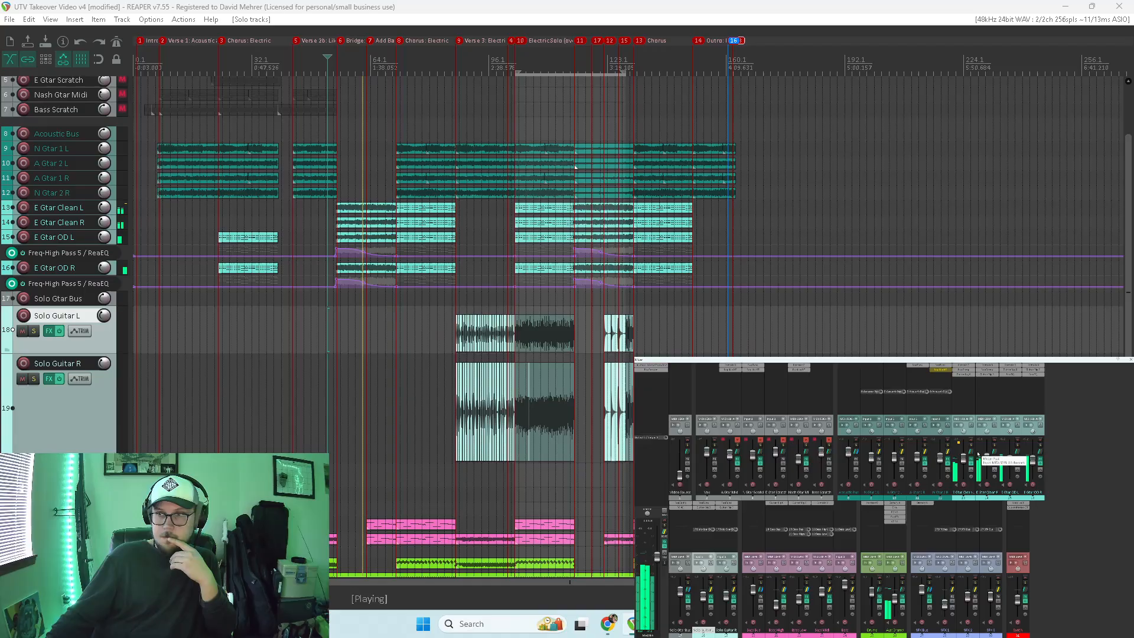
left_click(963, 431)
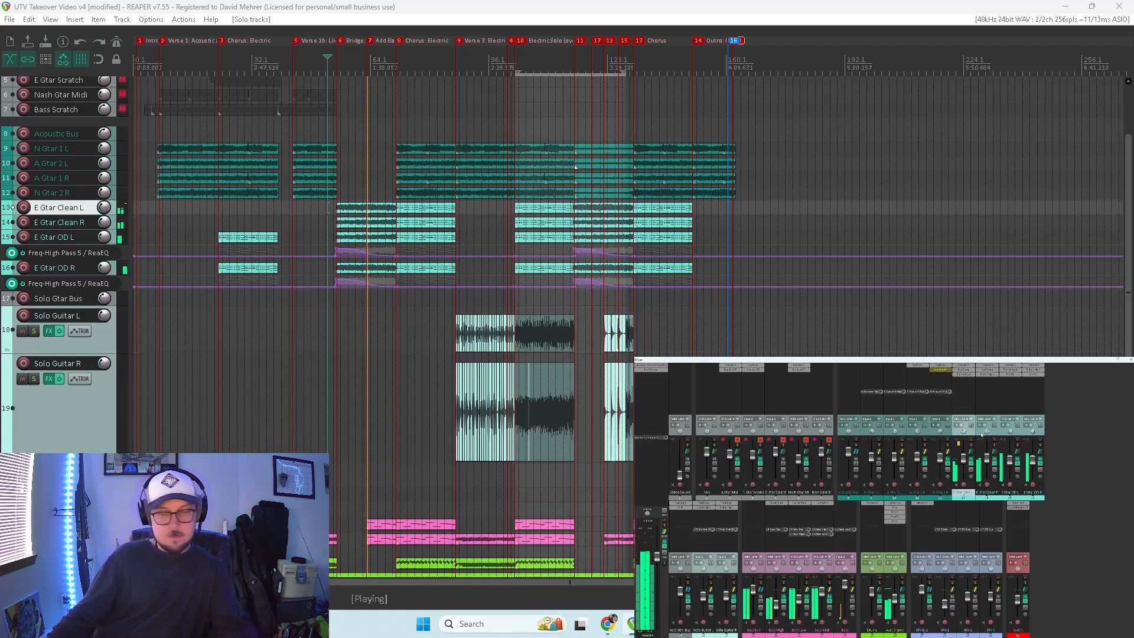
left_click(986, 458, "ctrl")
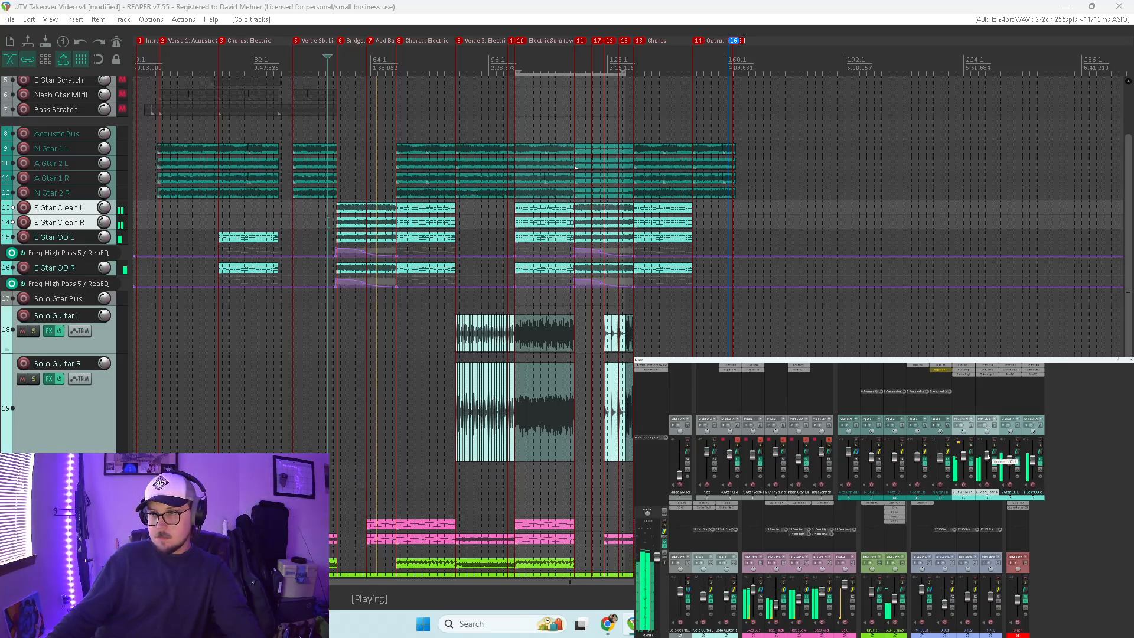
left_click(989, 457)
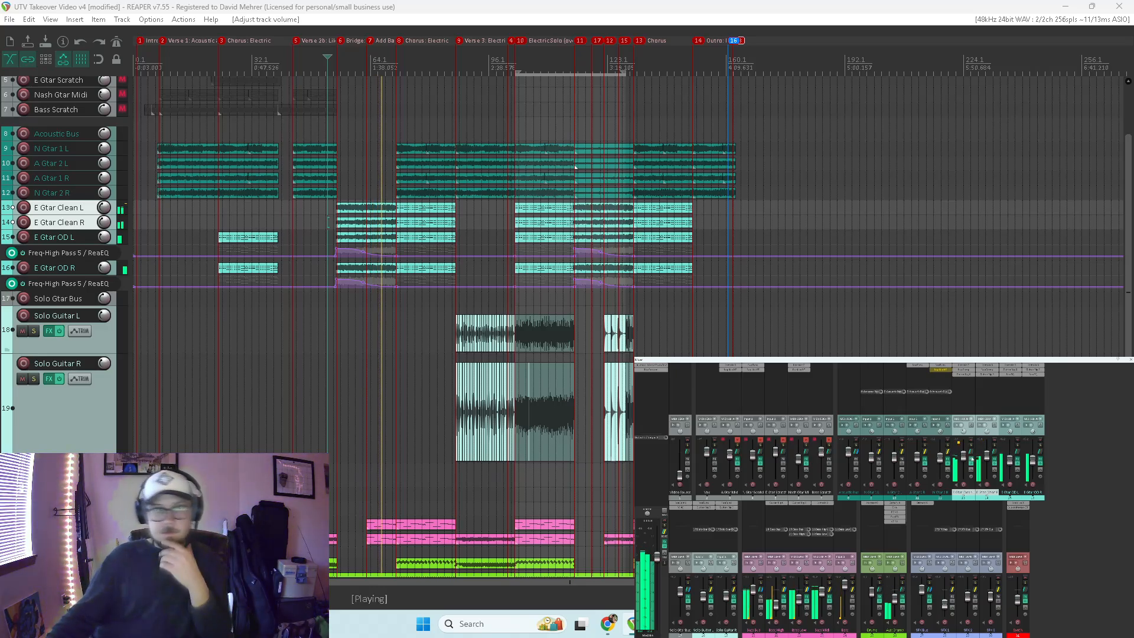
Step: Solo the clean and overdriven electric guitars together for a listen, and return to the full mix
scroll(655, 330, "up", 3)
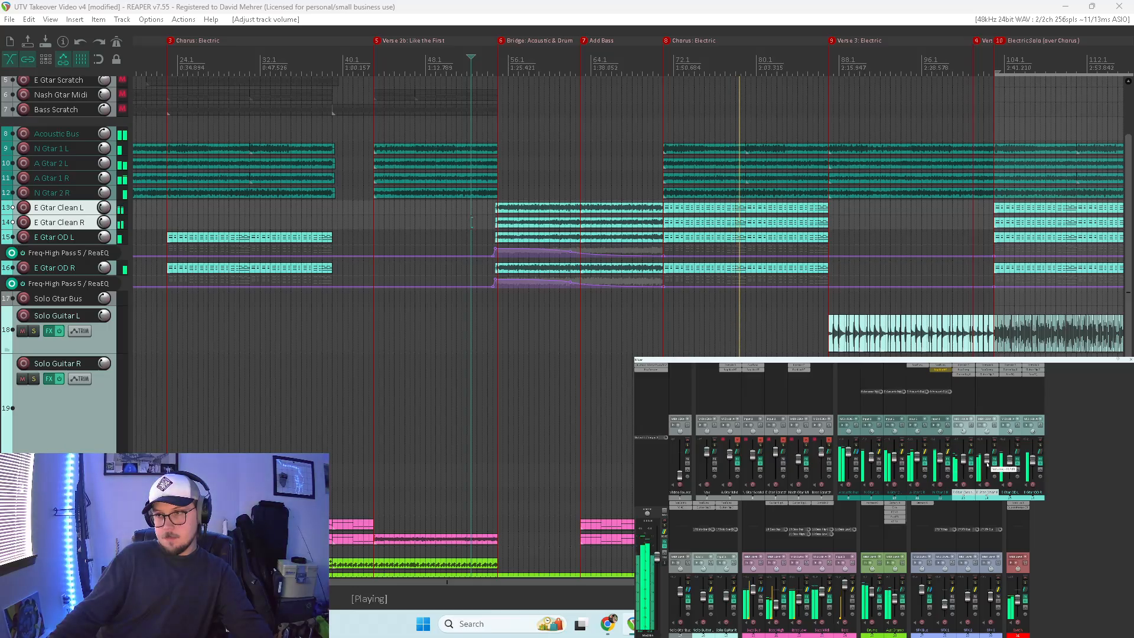
left_click(975, 448)
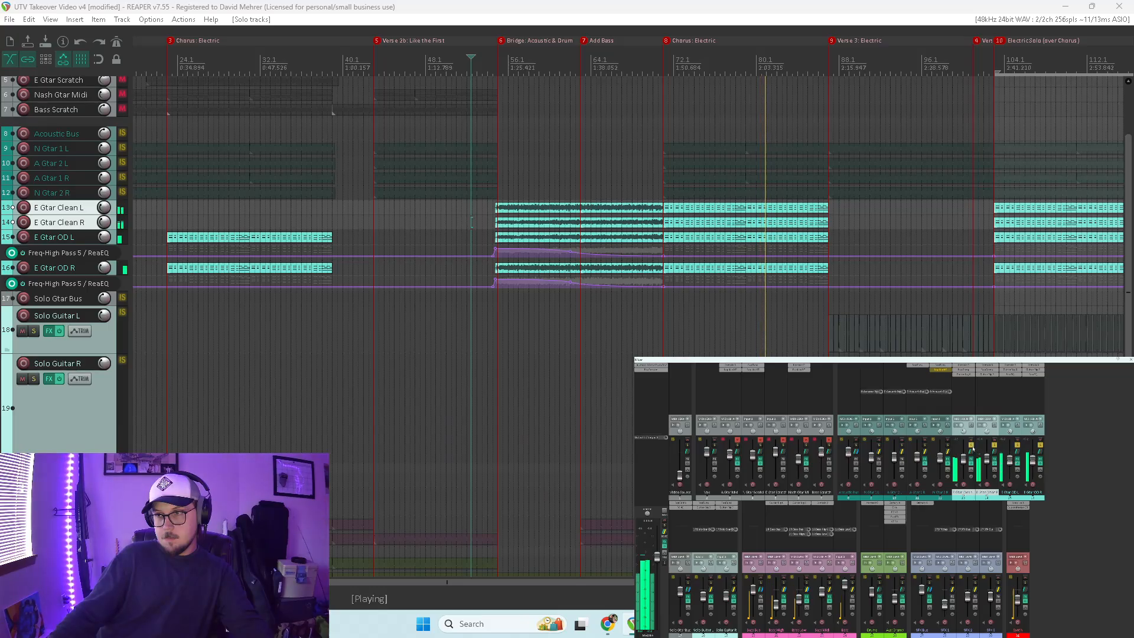
left_click_drag(973, 446, 1040, 446)
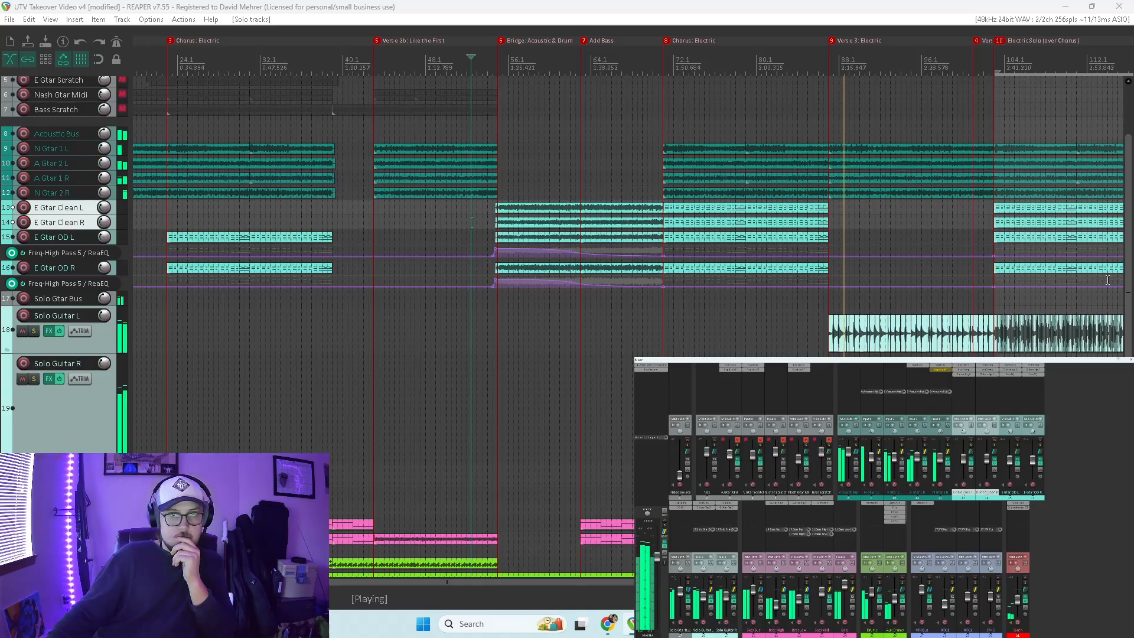
scroll(1108, 280, "down", 3)
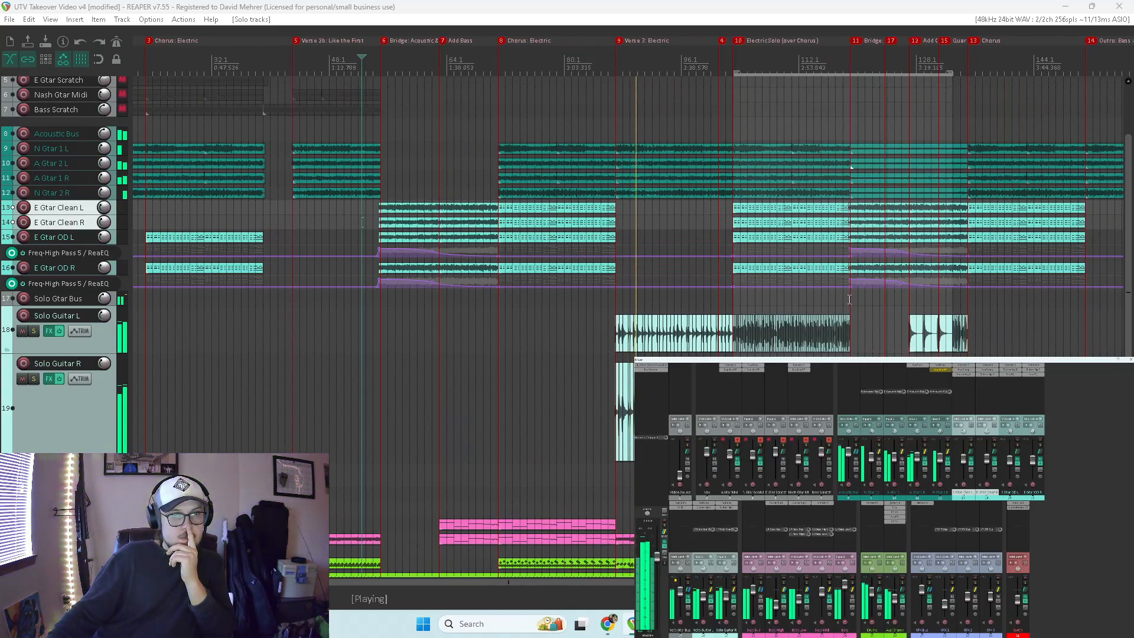
Step: Play the Electric Solo section with the acoustic bus, electric guitars and Solo Gtar Bus soloed, and stop playback
left_click(727, 300)
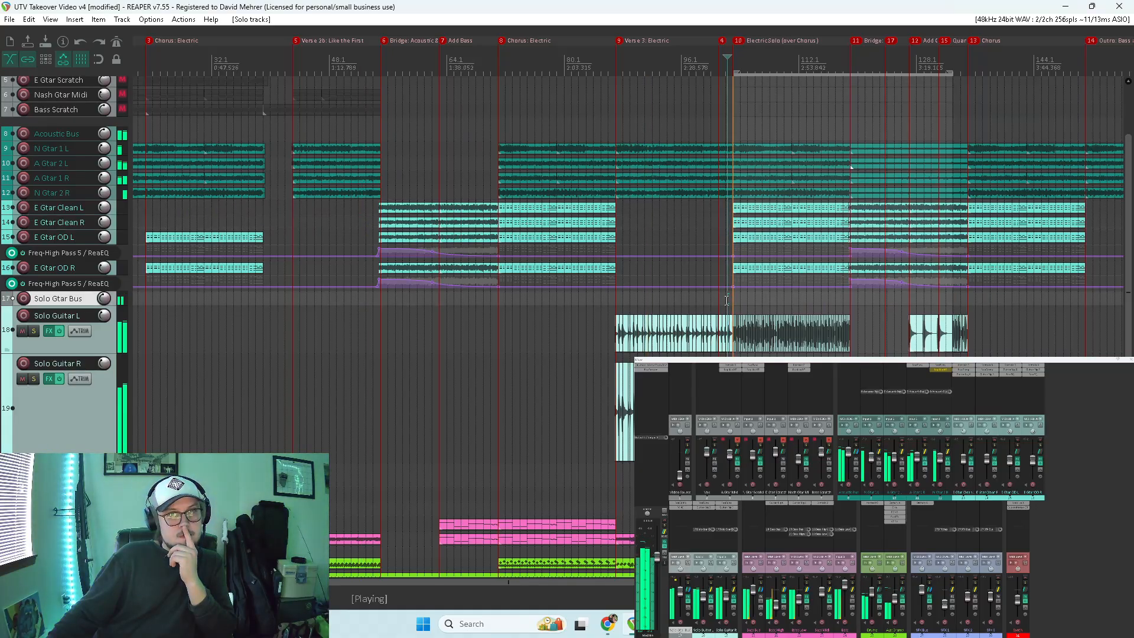
left_click(856, 445)
left_click_drag(973, 446, 1040, 446)
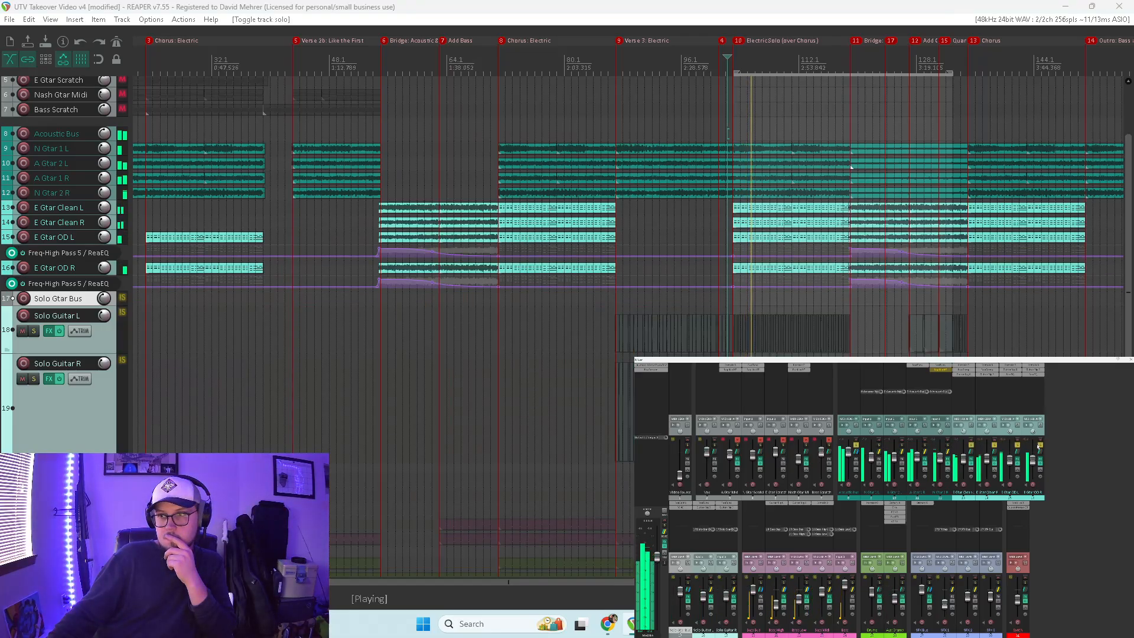
left_click(688, 583)
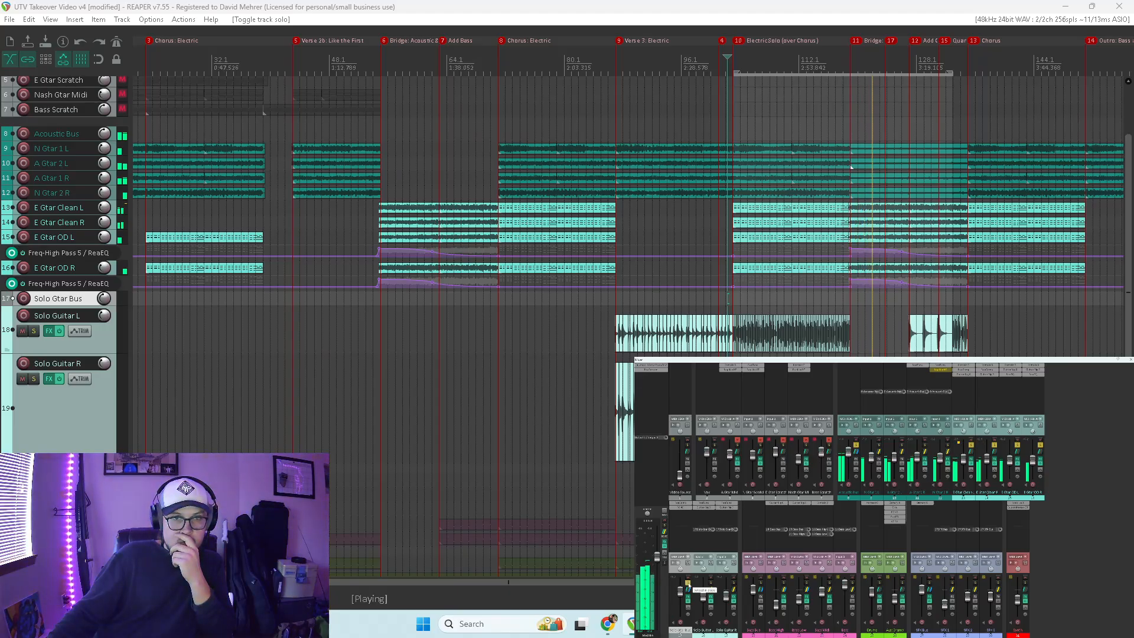
key("space")
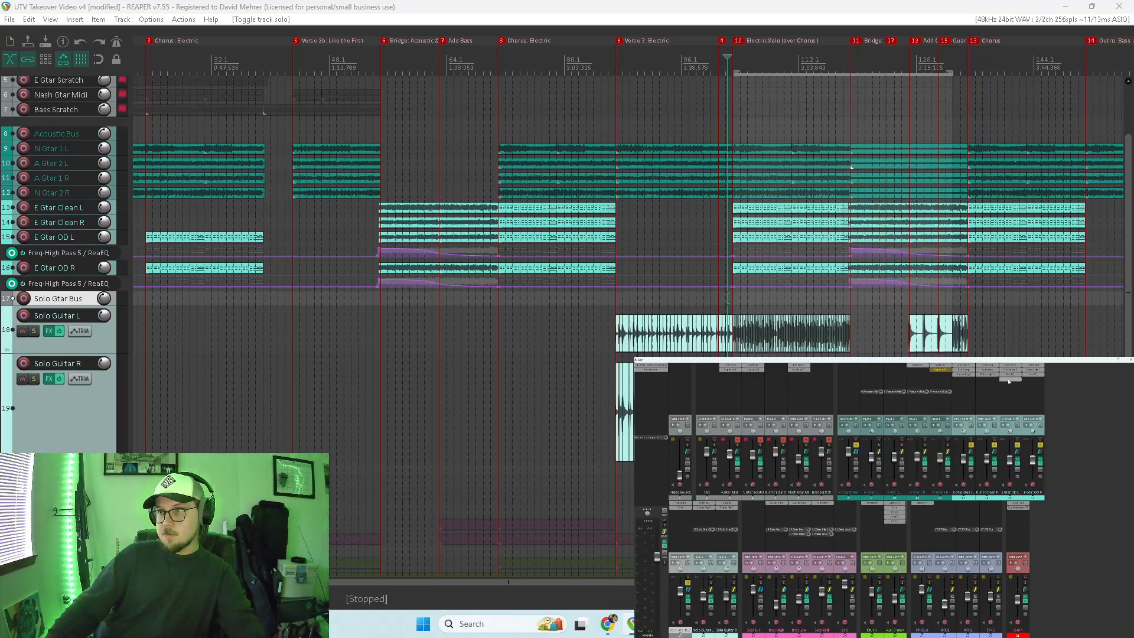
Step: Add an RC 48 reverb after the existing effects on E Gtar OD L and load its Outdoor Stadium preset from the Large presets
left_click(1009, 381)
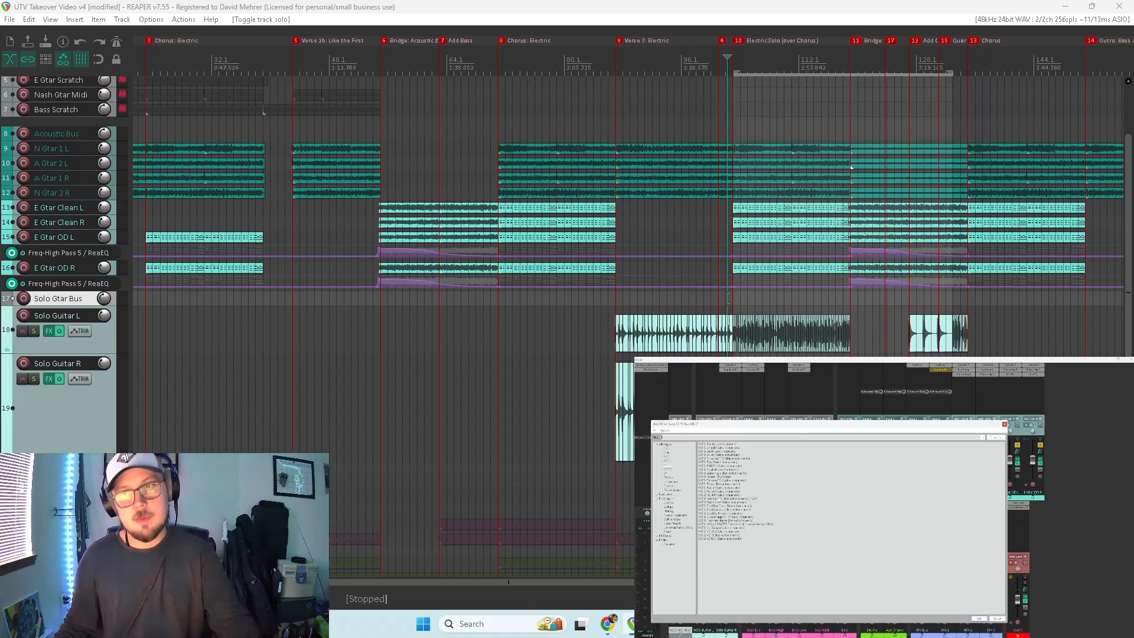
key("Return")
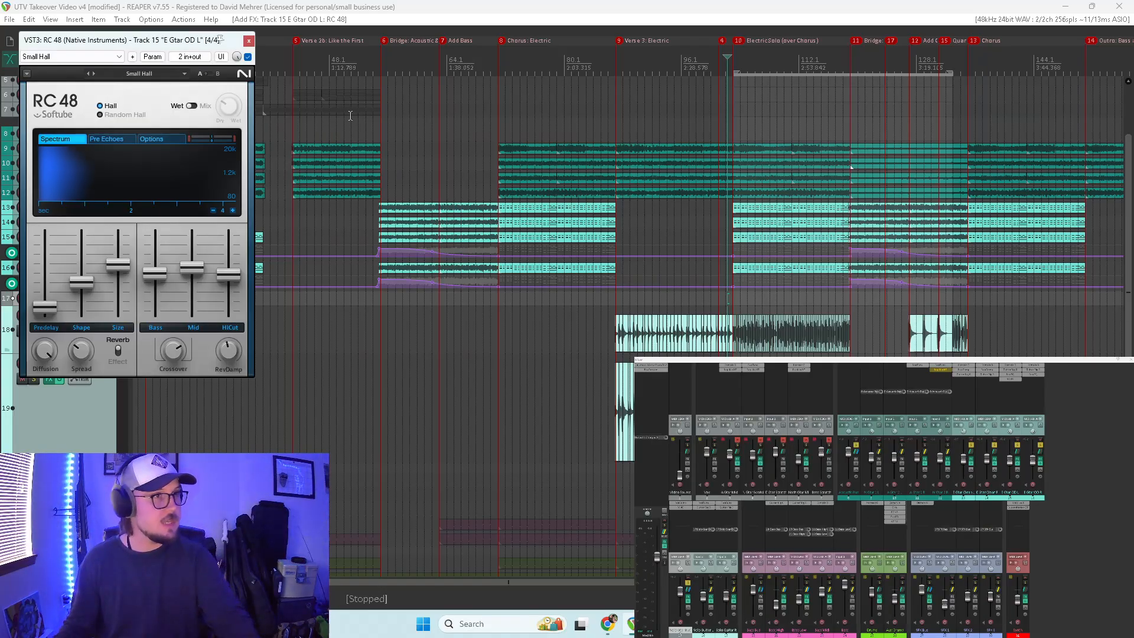
left_click(167, 74)
mouse_move(129, 148)
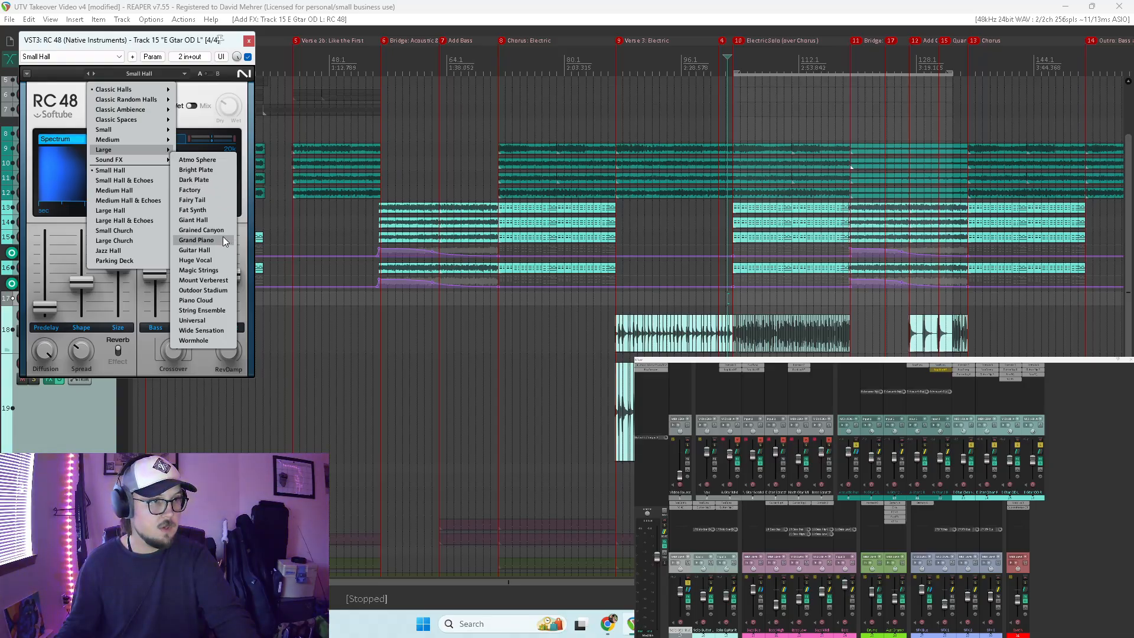
left_click(210, 293)
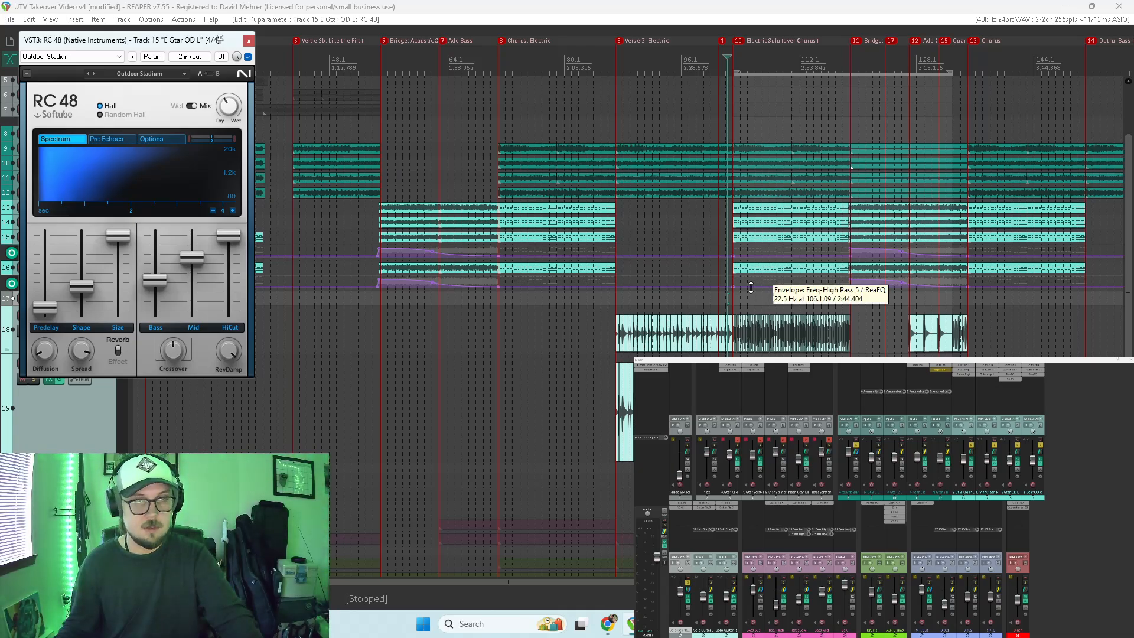
Step: Resume playback without the acoustic bus and clean guitars in solo, and set the RC 48's dry/wet mix to about 21%
key("space")
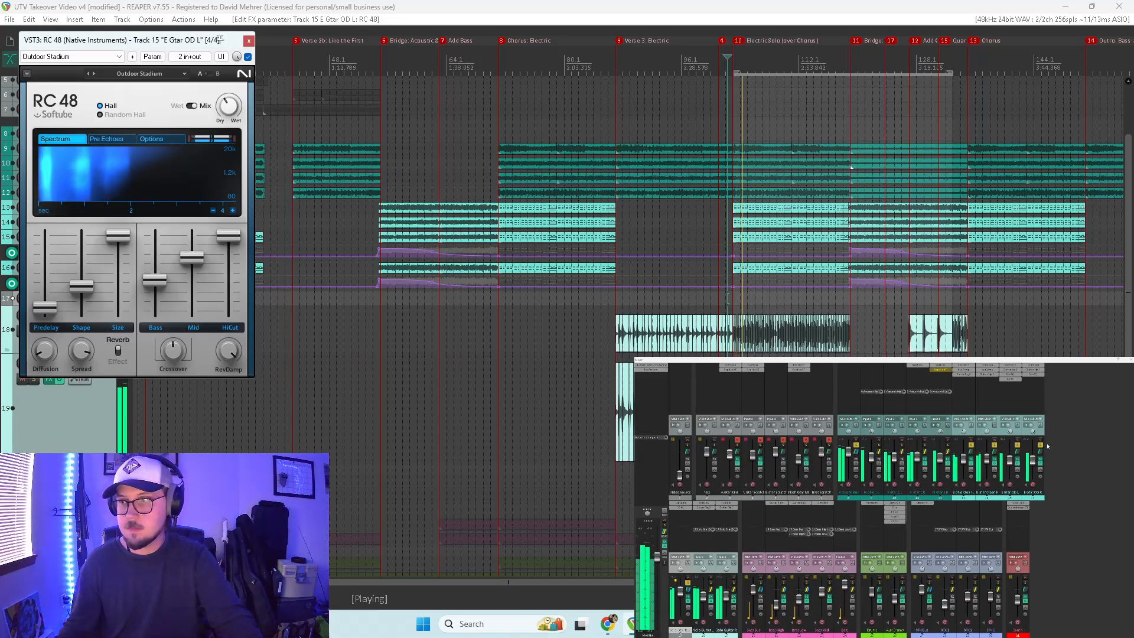
left_click_drag(995, 444, 972, 445)
left_click(856, 445)
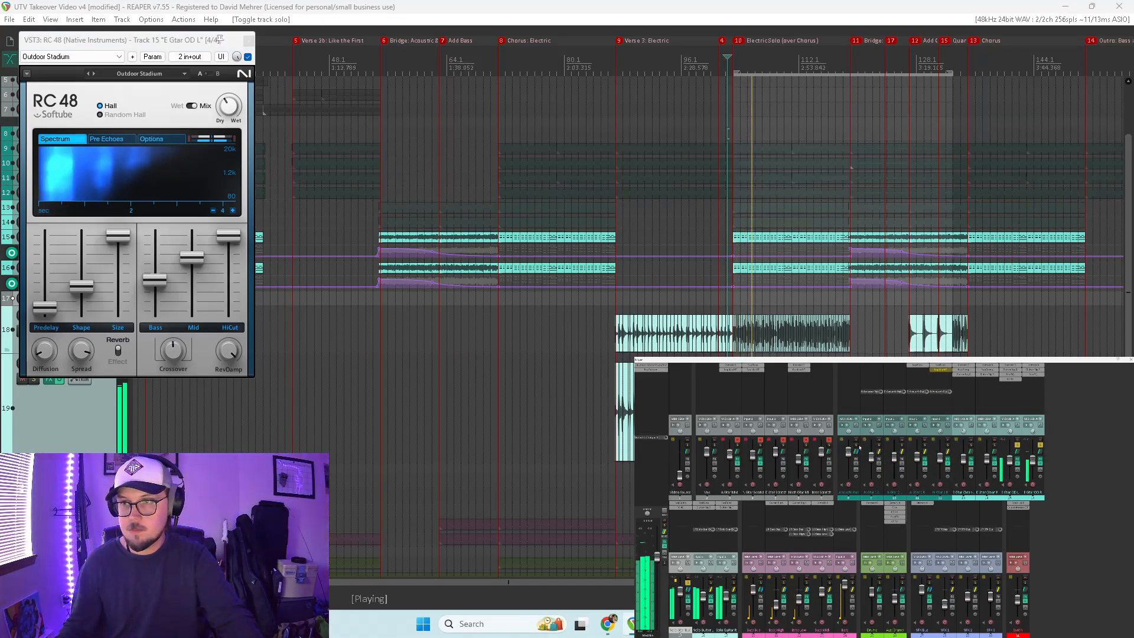
left_click(191, 106)
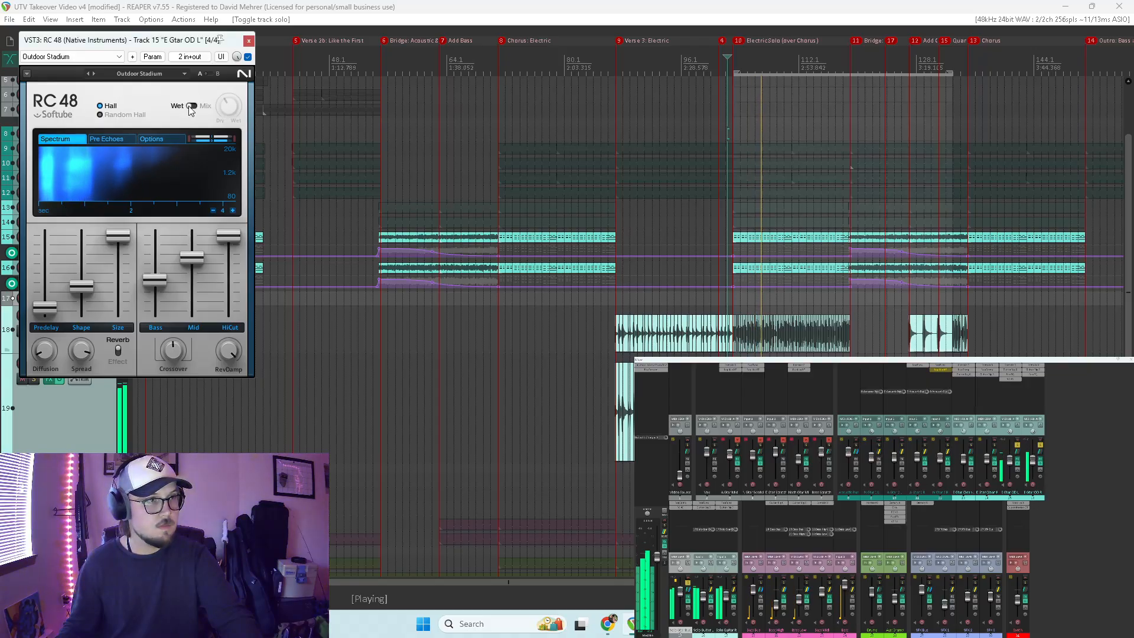
left_click(191, 106)
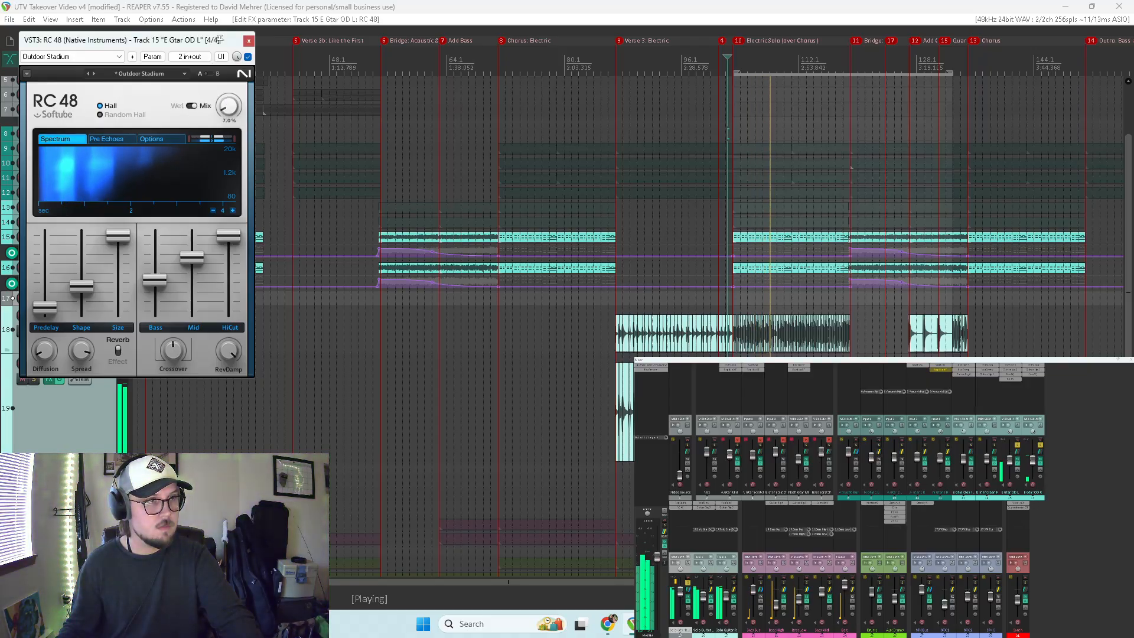
mouse_move(229, 107)
left_mouse_down()
mouse_move(229, 70)
mouse_move(230, 114)
left_mouse_up()
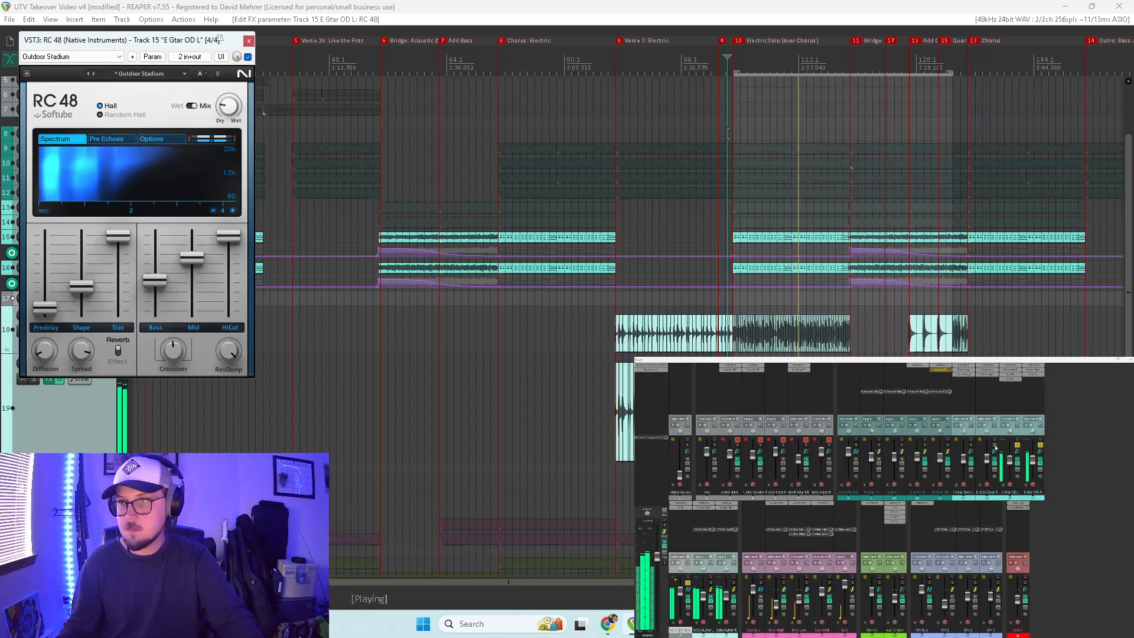
Step: Solo the clean guitars again, take the Solo Gtar Bus out of solo, and set the RC 48's dry/wet mix to 16%
left_click_drag(996, 446, 972, 447)
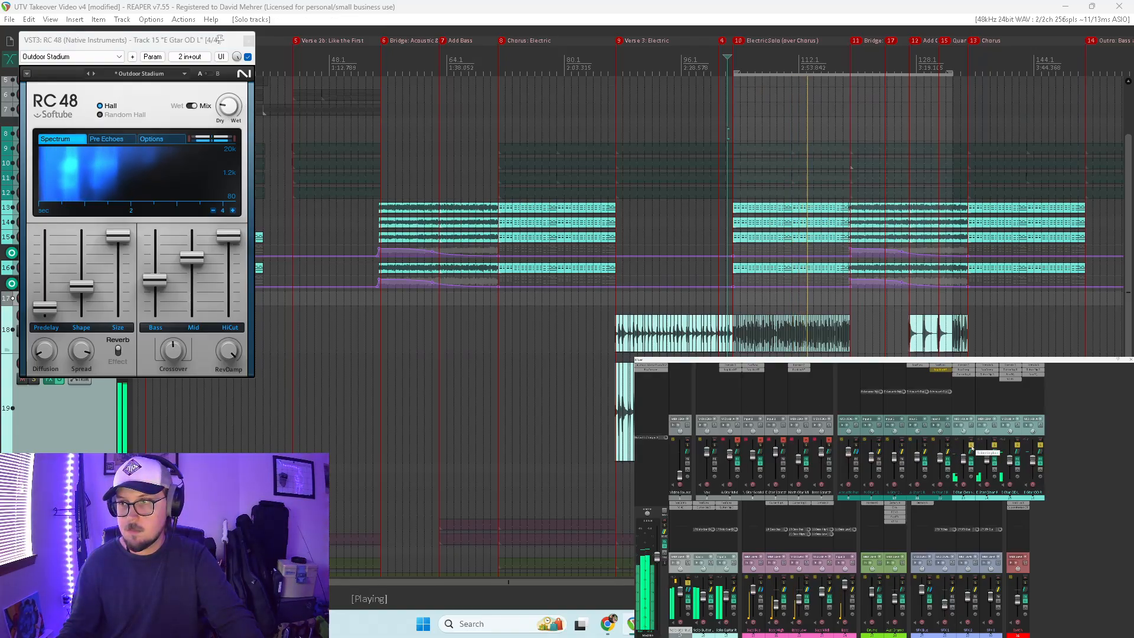
mouse_move(236, 114)
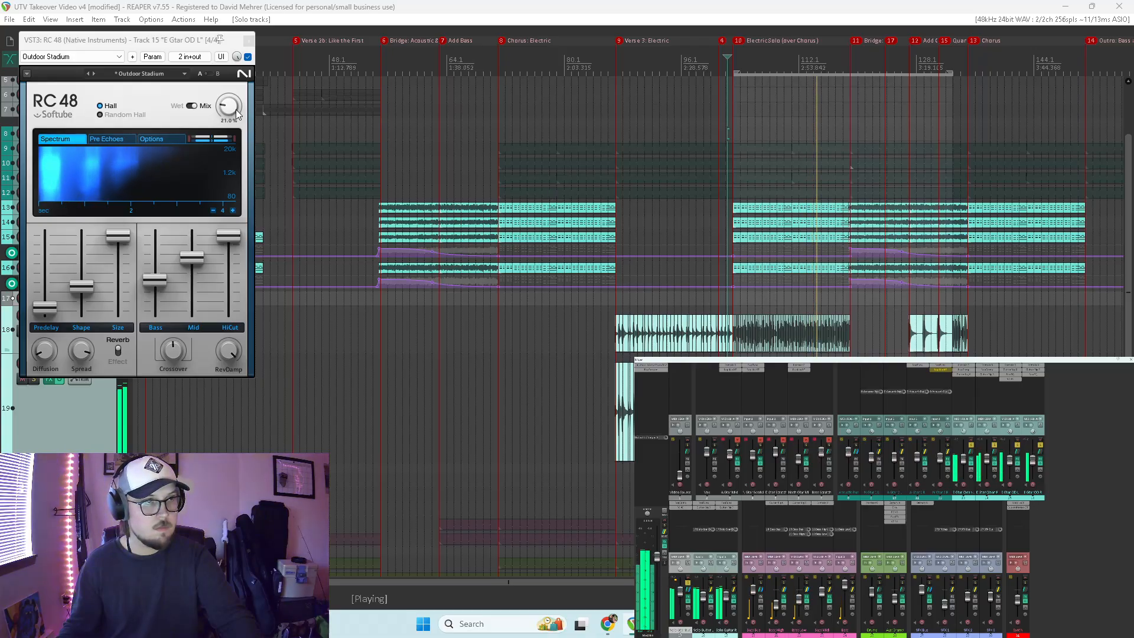
left_click(688, 583)
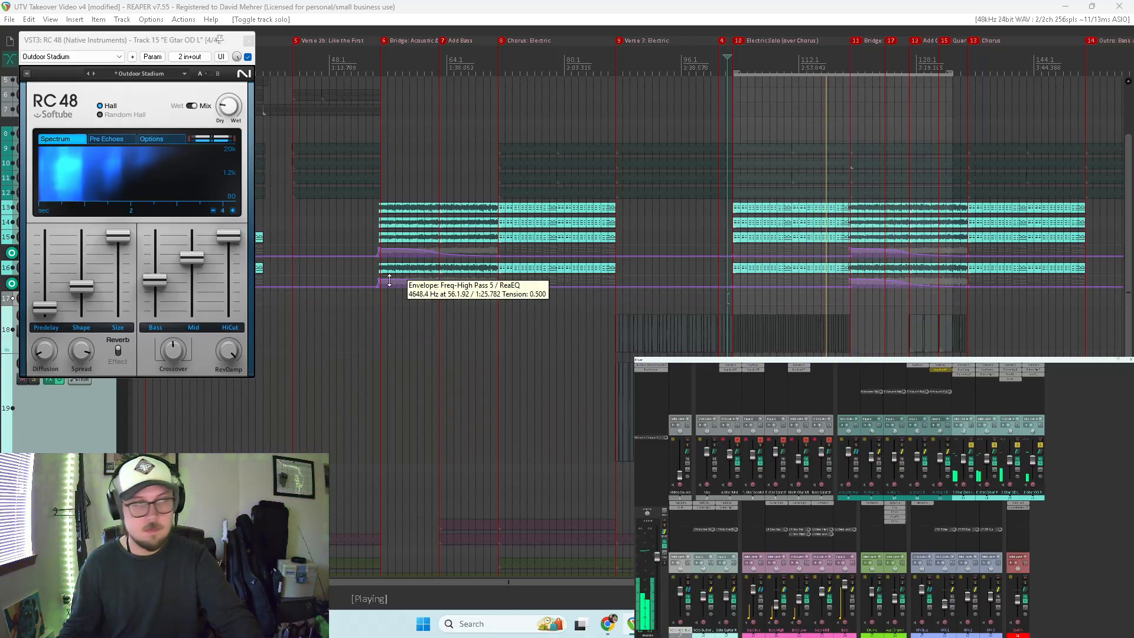
left_click_drag(227, 103, 226, 104)
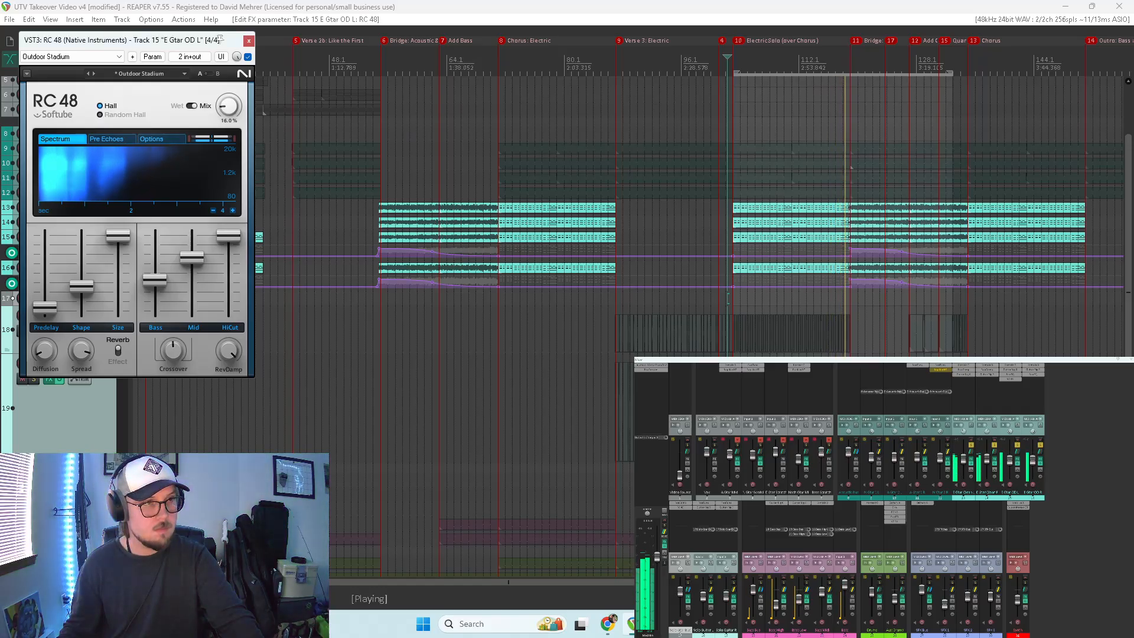
Step: Replay the Electric Solo section, clear the guitar solos and fine-tune the E Gtar OD L reverb's dry/wet mix against the full mix
key("space")
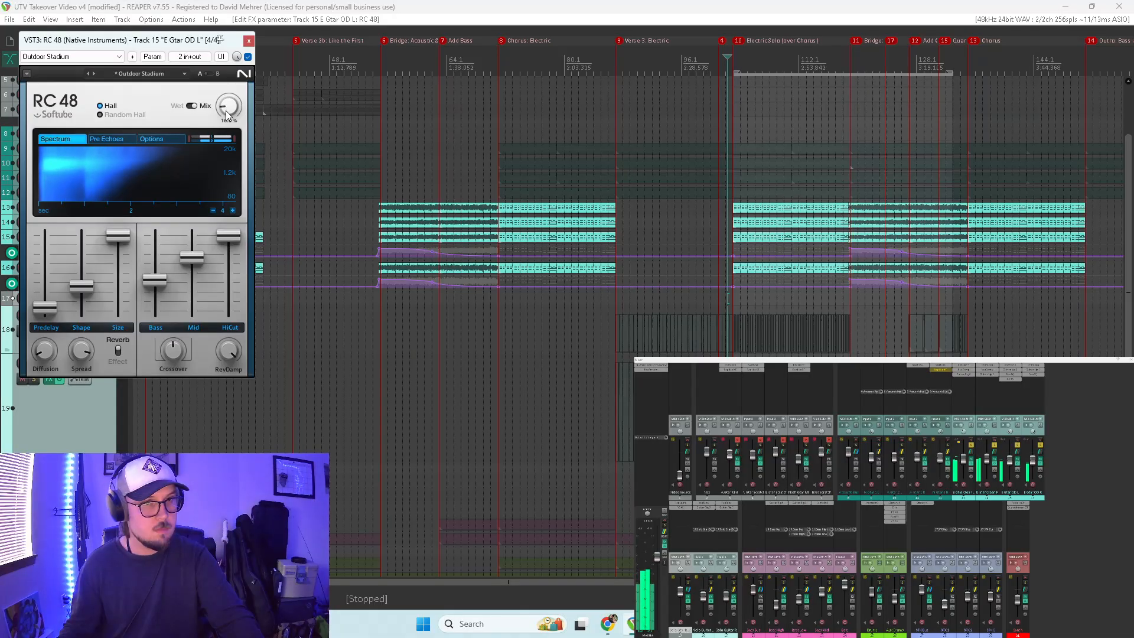
key("space")
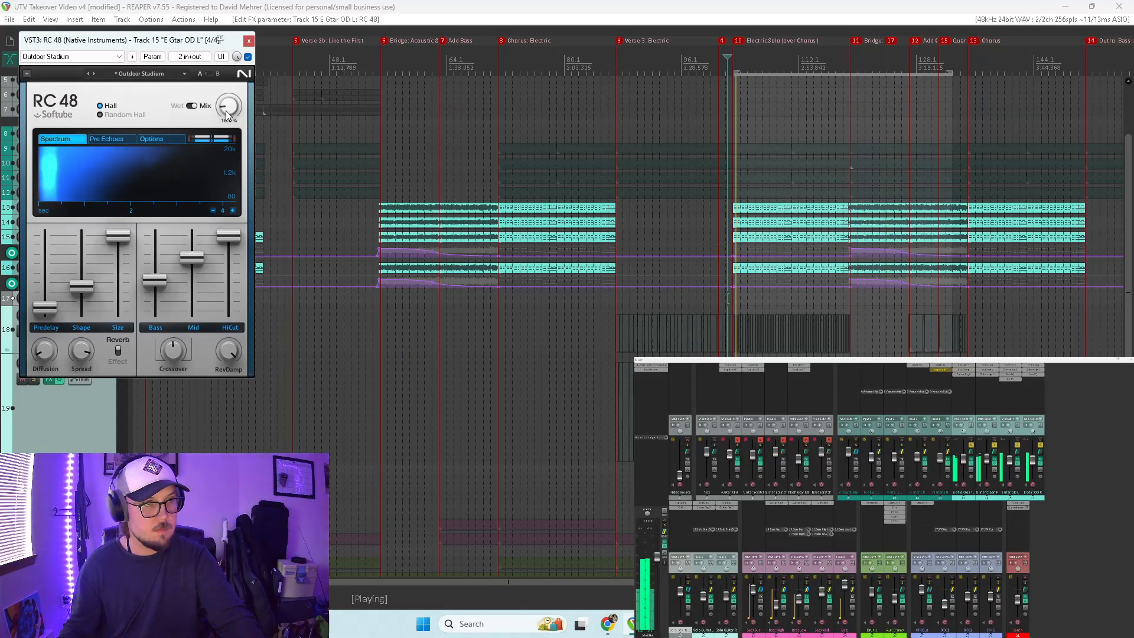
left_click_drag(226, 111, 226, 114)
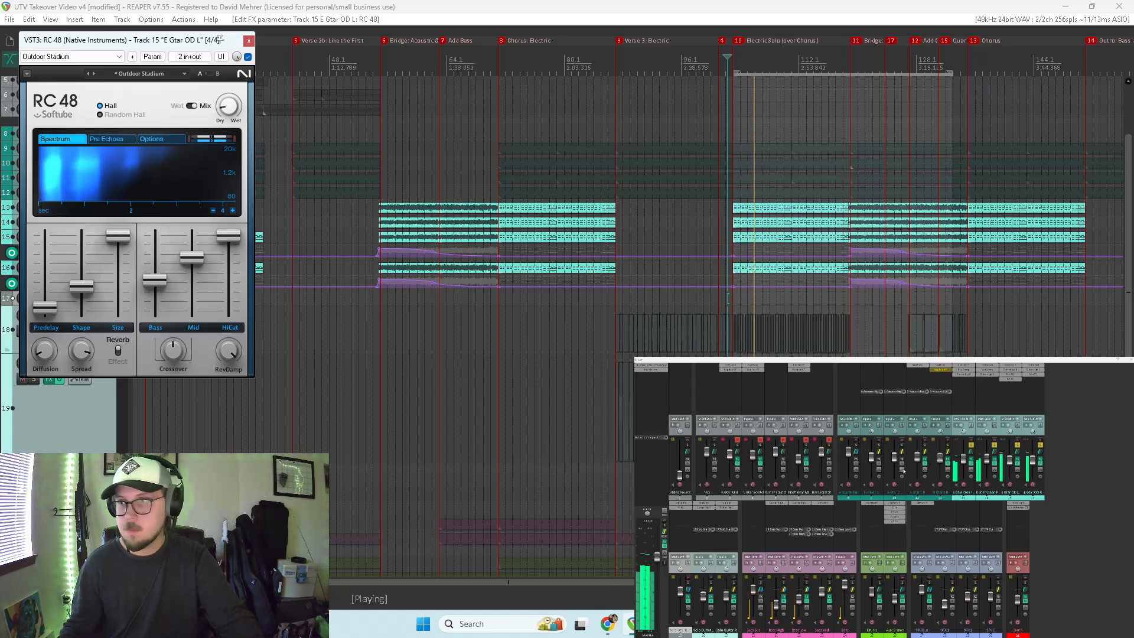
left_click_drag(971, 445, 1040, 445)
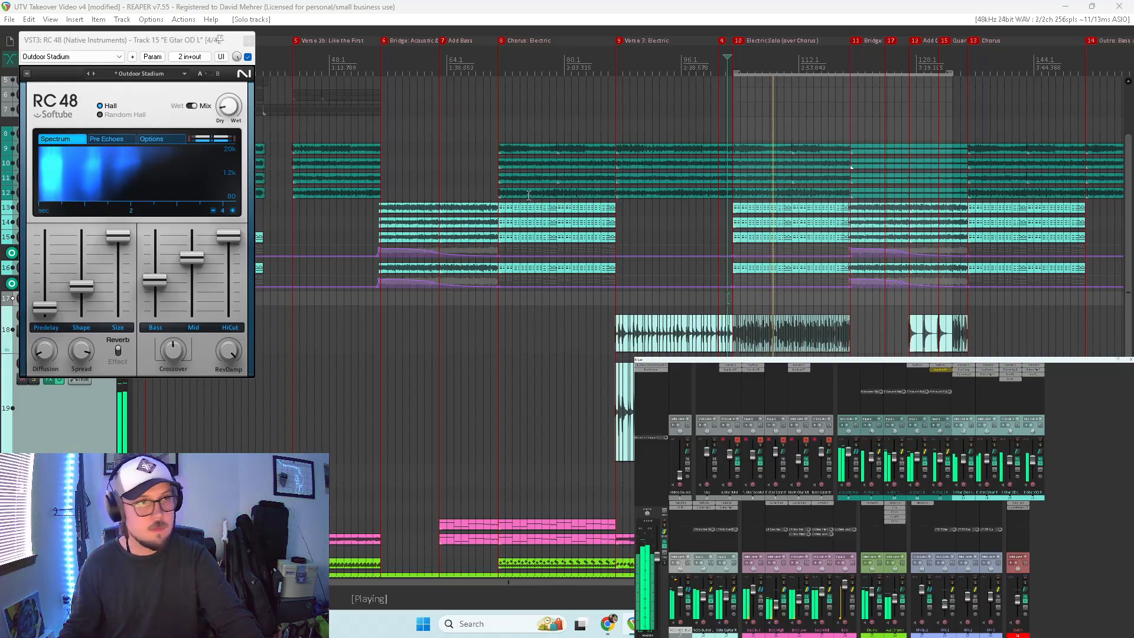
left_click_drag(230, 114, 230, 110)
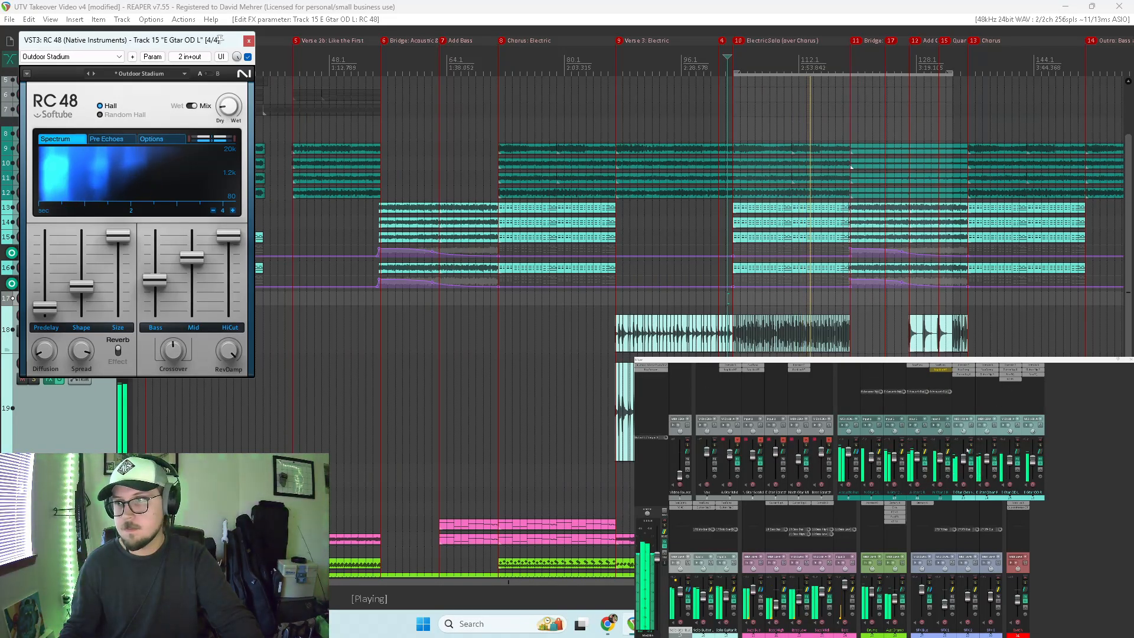
Step: Solo the four electric guitar tracks during playback, and drop E Gtar OD L and R to audition the clean pair alone
left_click_drag(971, 445, 1040, 446)
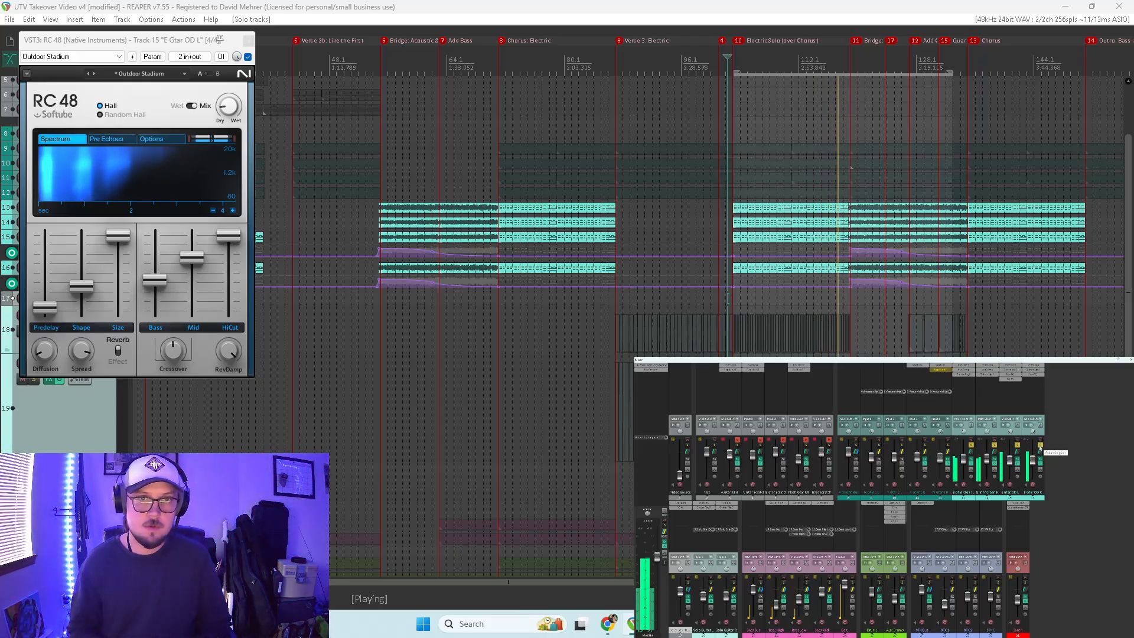
left_click_drag(1041, 446, 1018, 446)
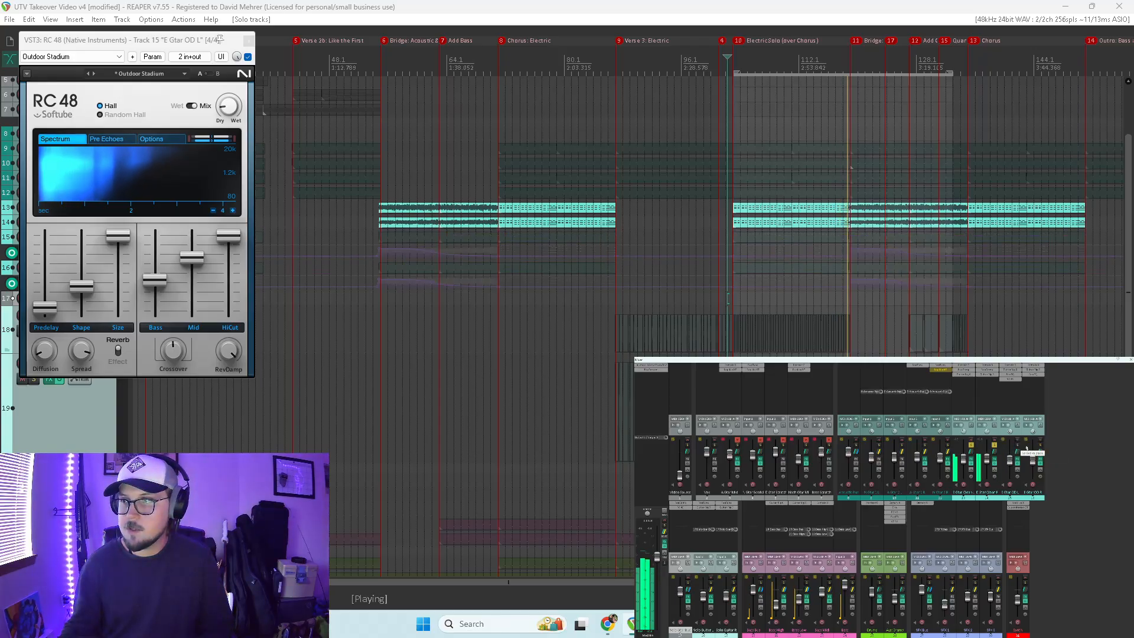
key("space")
key("space")
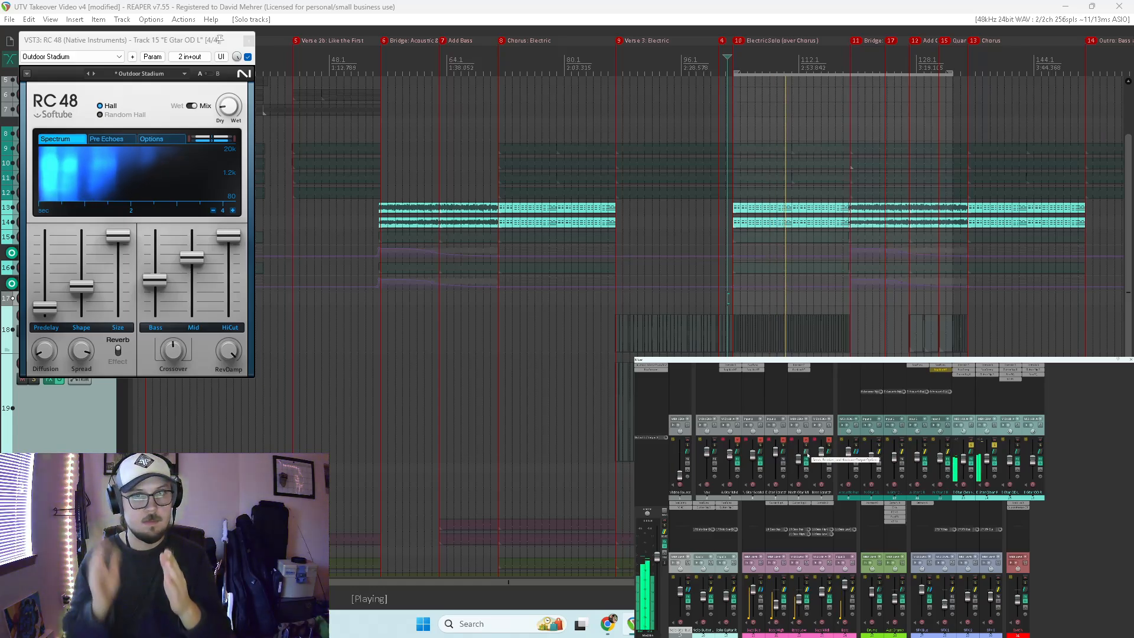
Step: Audition only the overdriven pair, E Gtar OD L and E Gtar OD R, in solo and clear the solos
left_click(1018, 444)
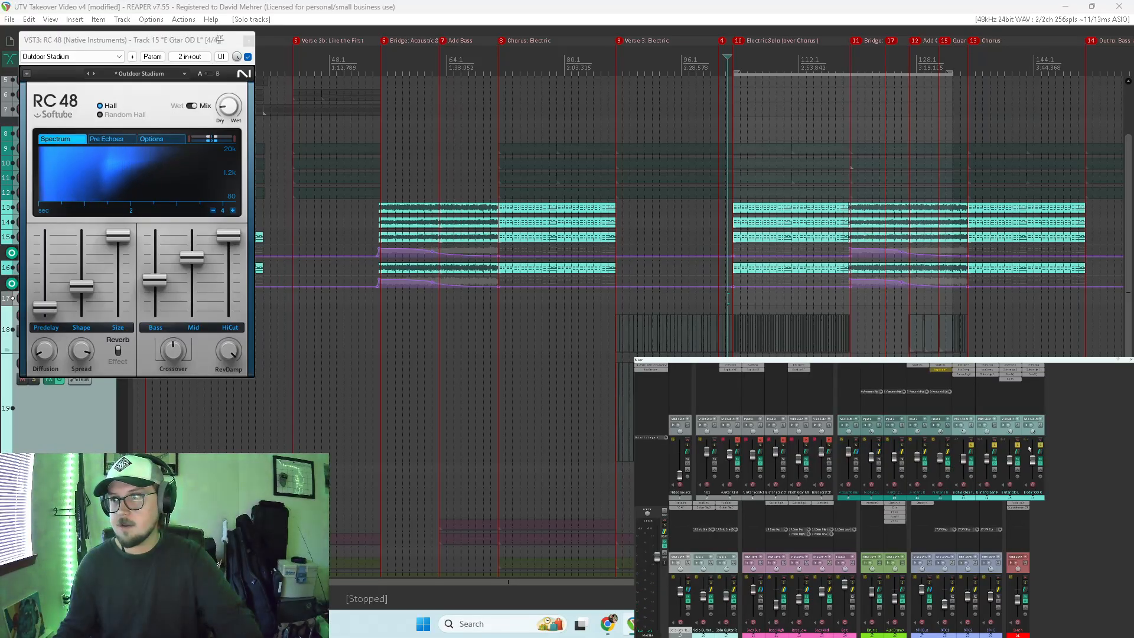
left_click(972, 444)
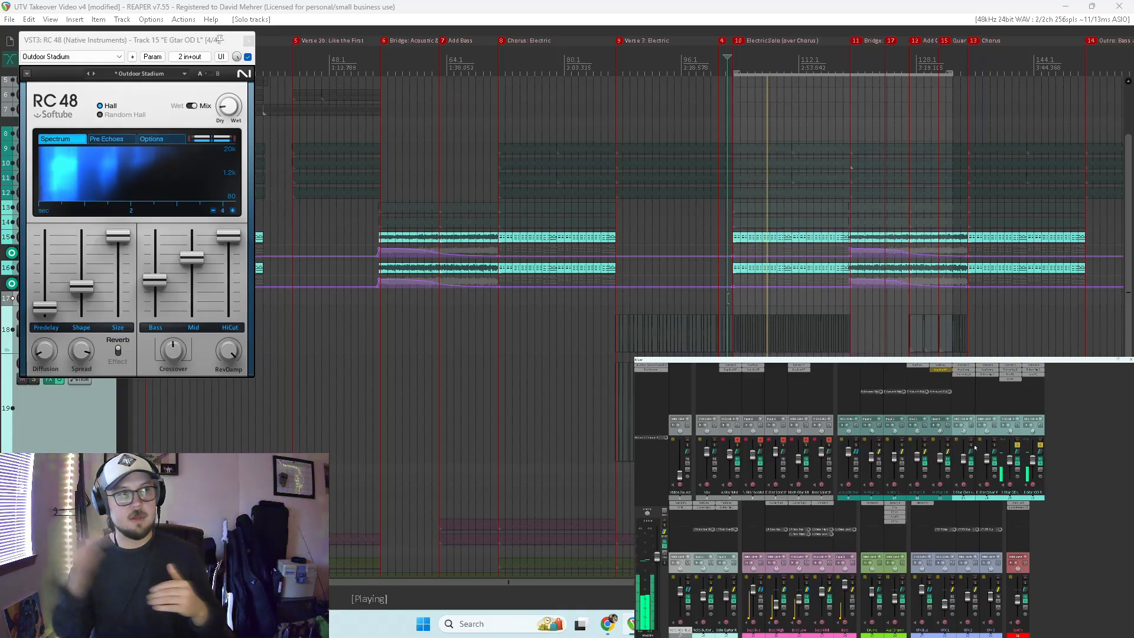
key("space")
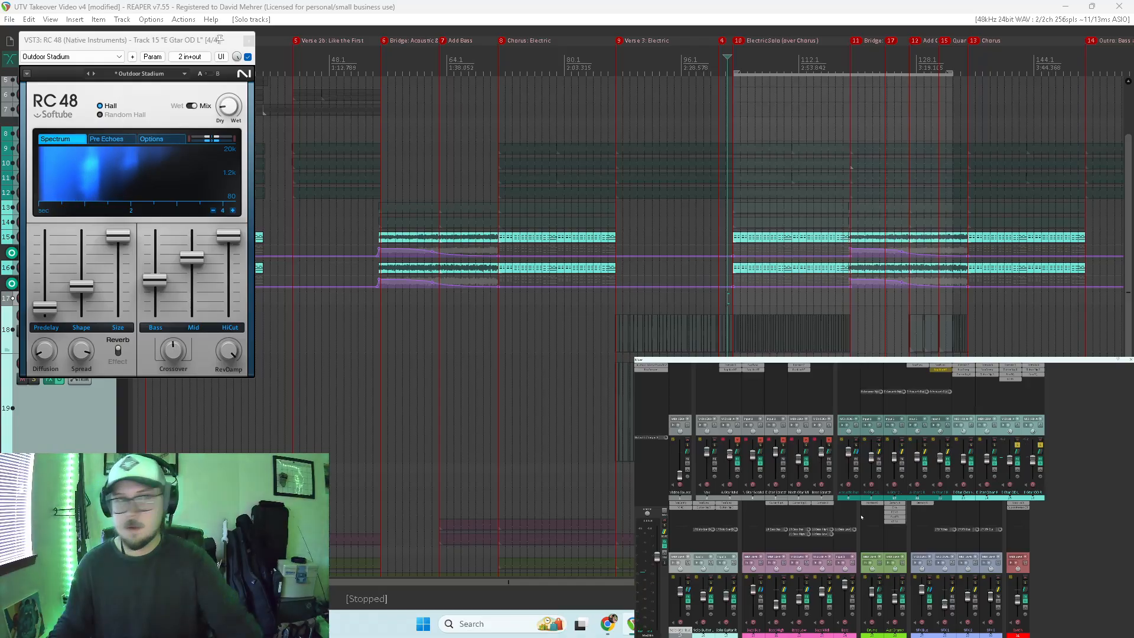
left_click(1017, 445)
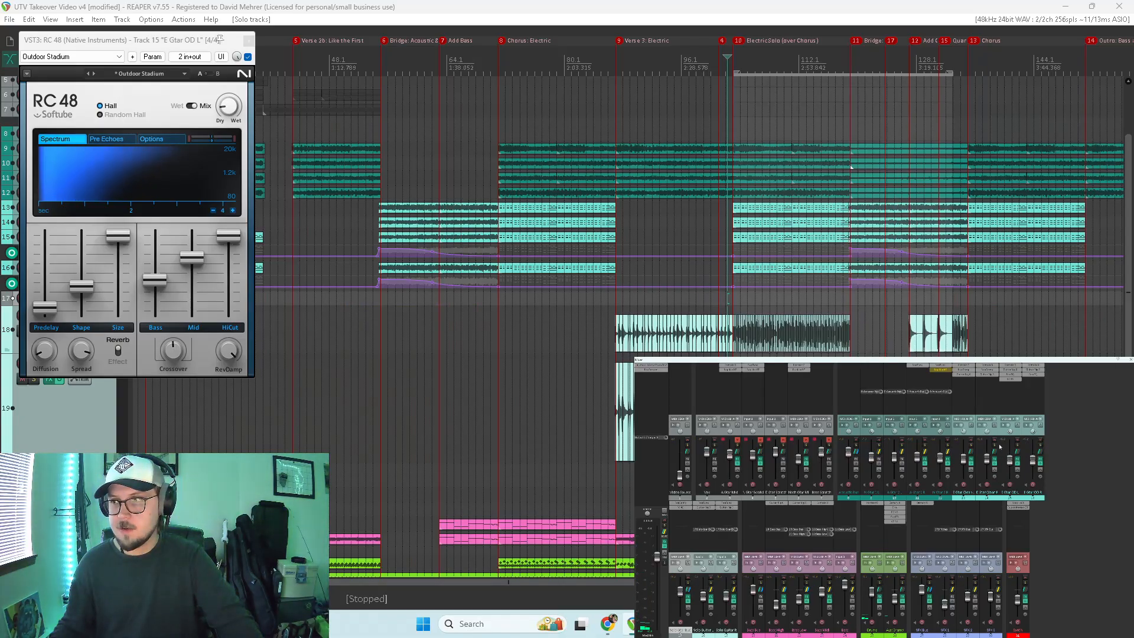
Step: Compare E Gtar Clean R, OD L and OD R in changing solo combinations, ending with Clean R and OD L soloed
left_click(995, 445)
left_click(1040, 445)
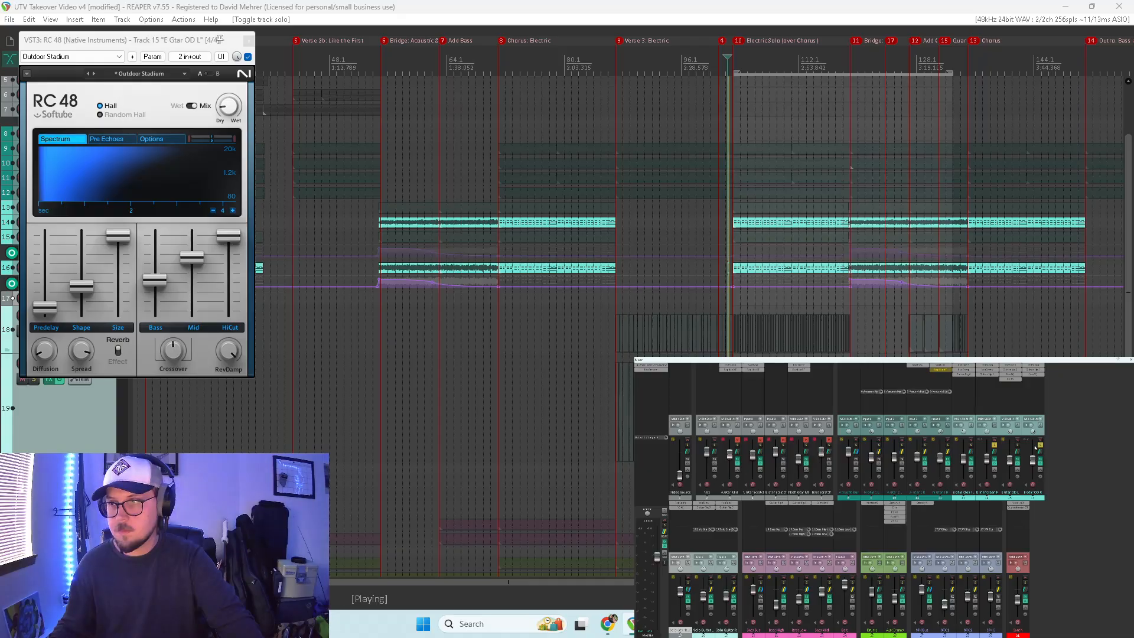
left_click(1017, 445)
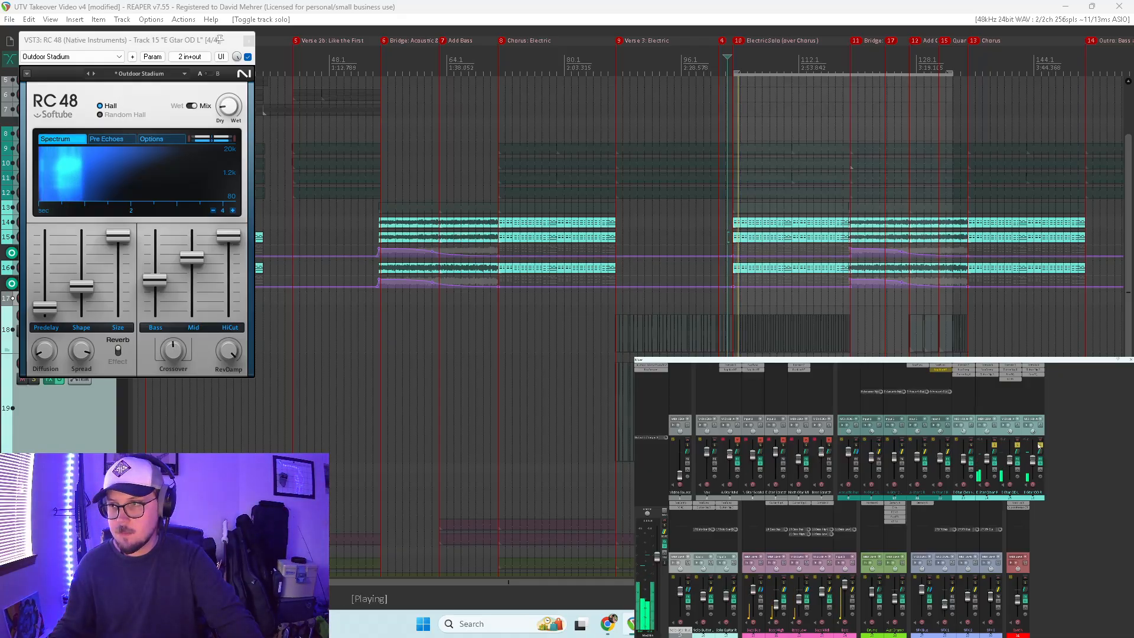
left_click(1040, 445)
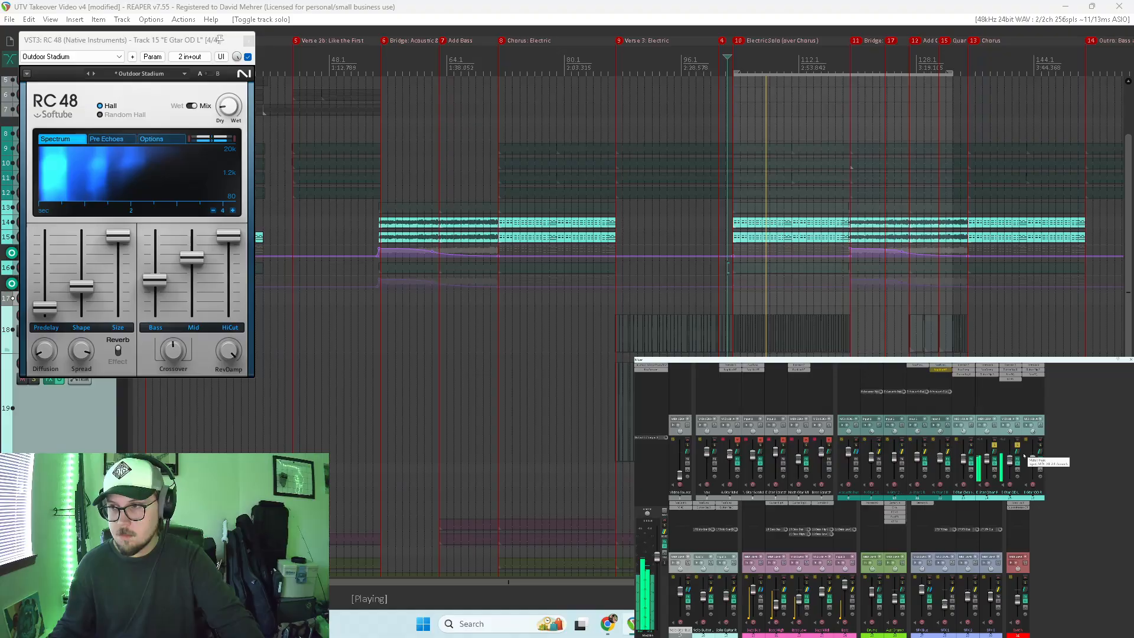
left_click(995, 447)
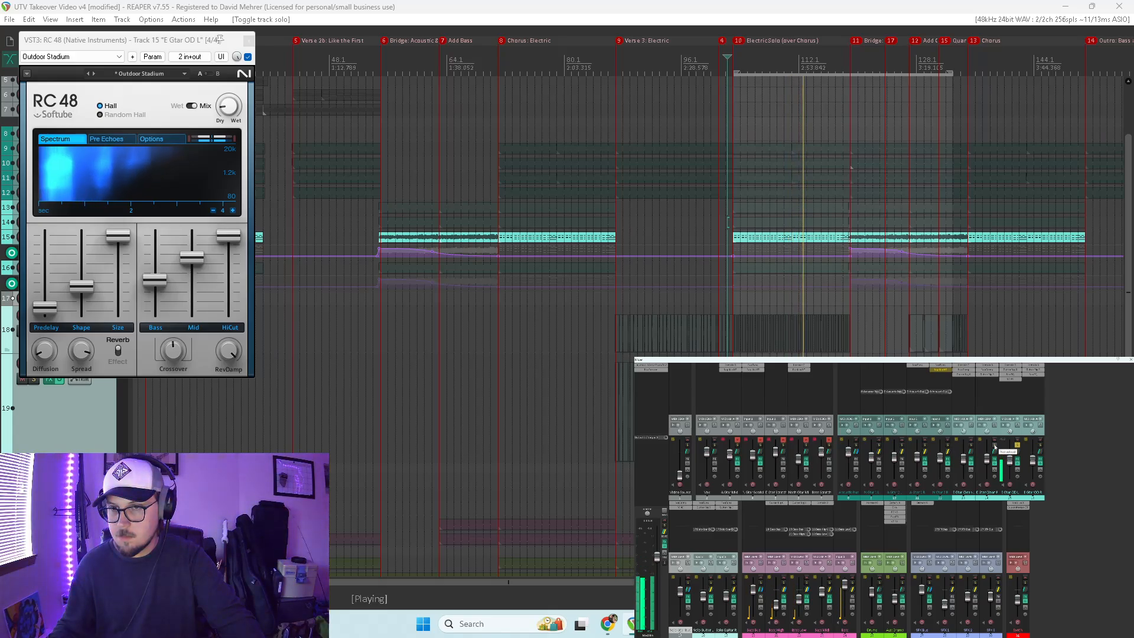
left_click(994, 447)
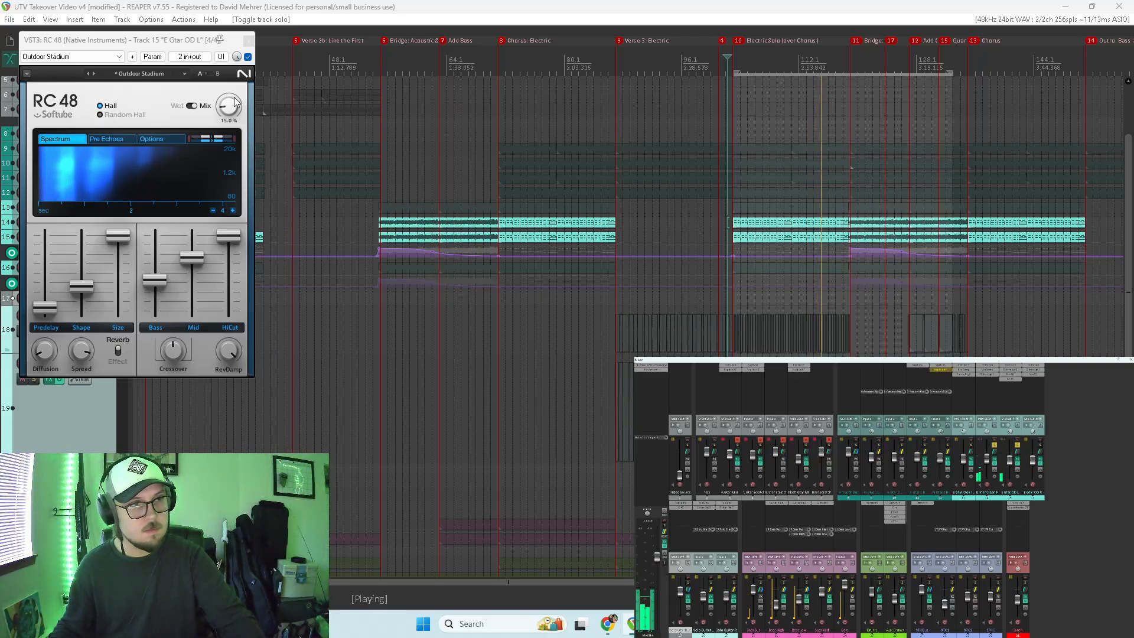
Step: Fine-tune the RC 48 reverb's dry/wet mix on E Gtar OD L, and compare the electric guitars soloed with the full mix
left_click_drag(231, 117, 231, 112)
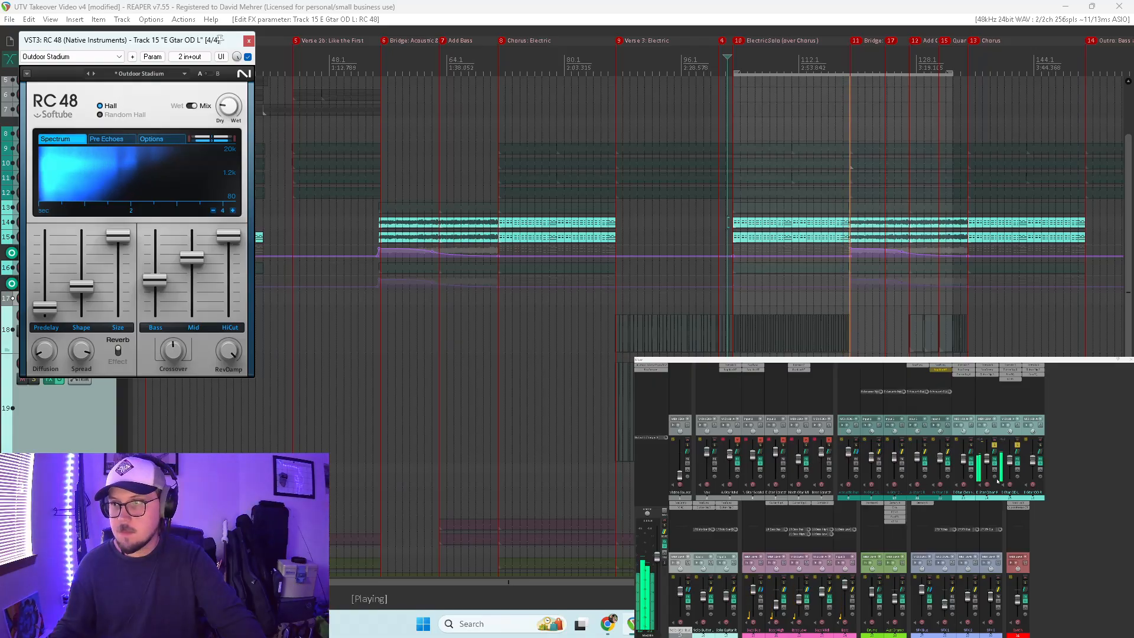
left_click(995, 444)
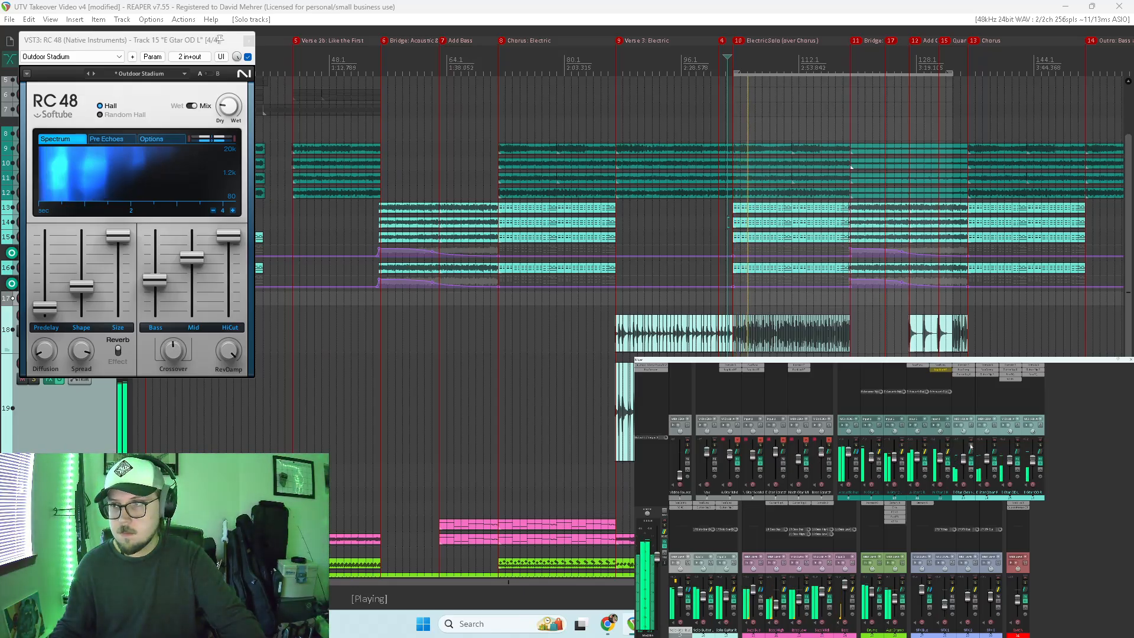
left_click_drag(970, 444, 1037, 448)
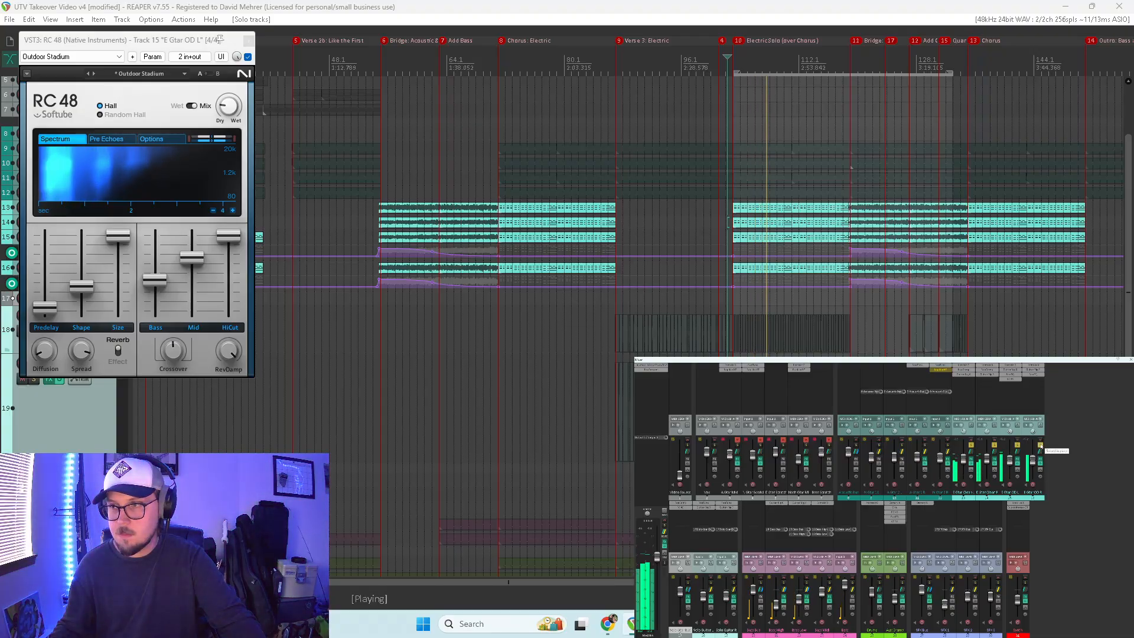
left_click_drag(1039, 445, 970, 445)
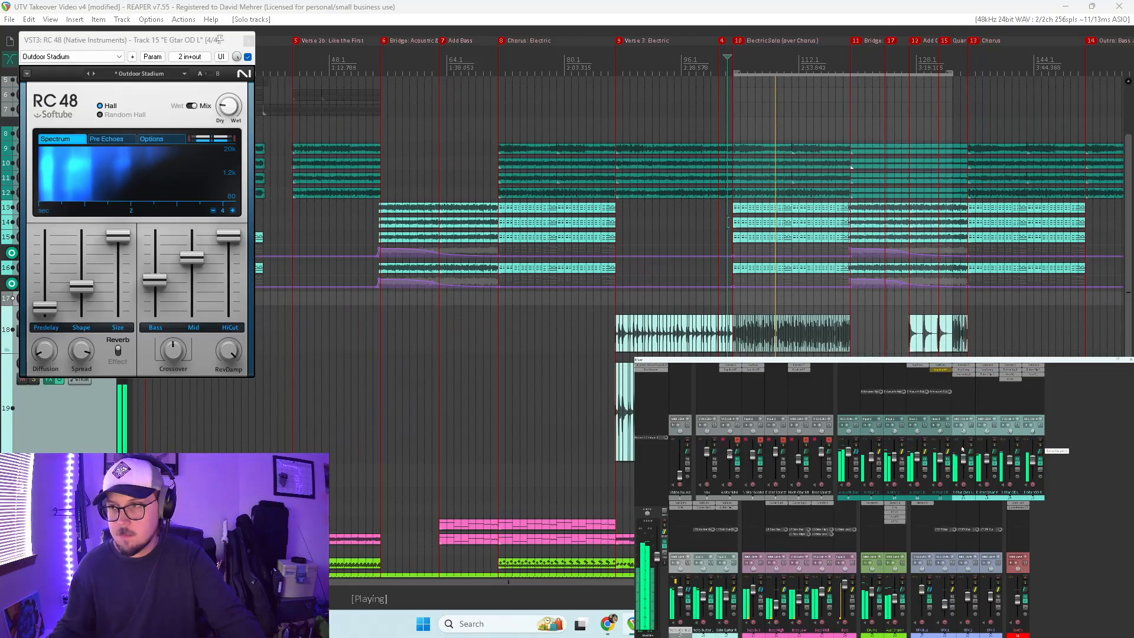
Step: Close the RC 48 window and copy this reverb from E Gtar OD L to E Gtar OD R
left_click(248, 41)
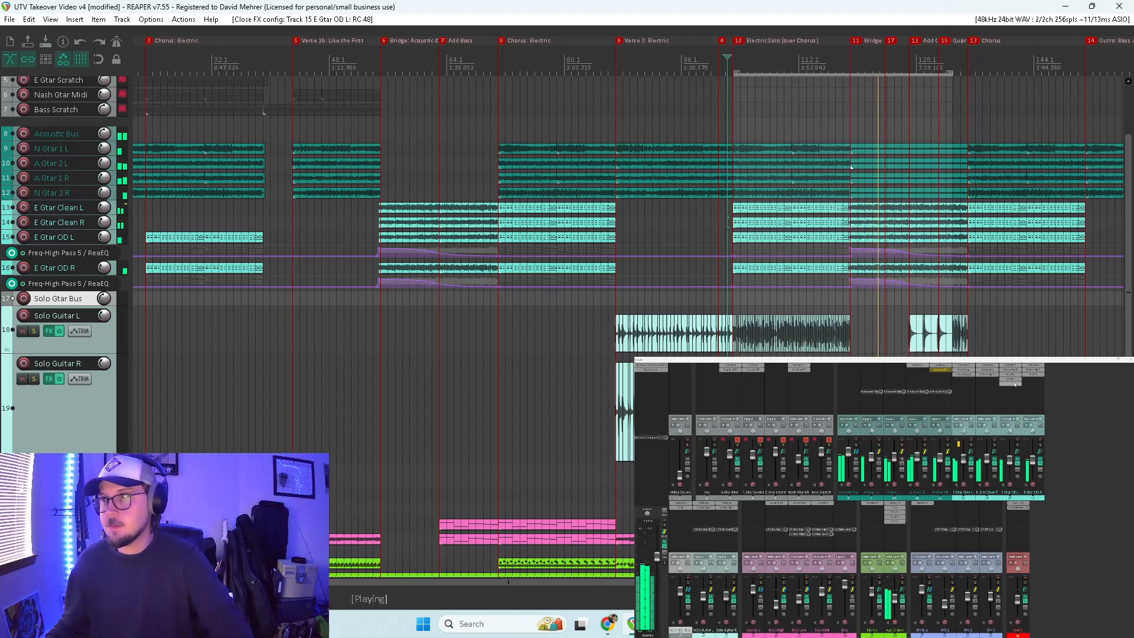
left_click_drag(1014, 380, 1034, 382)
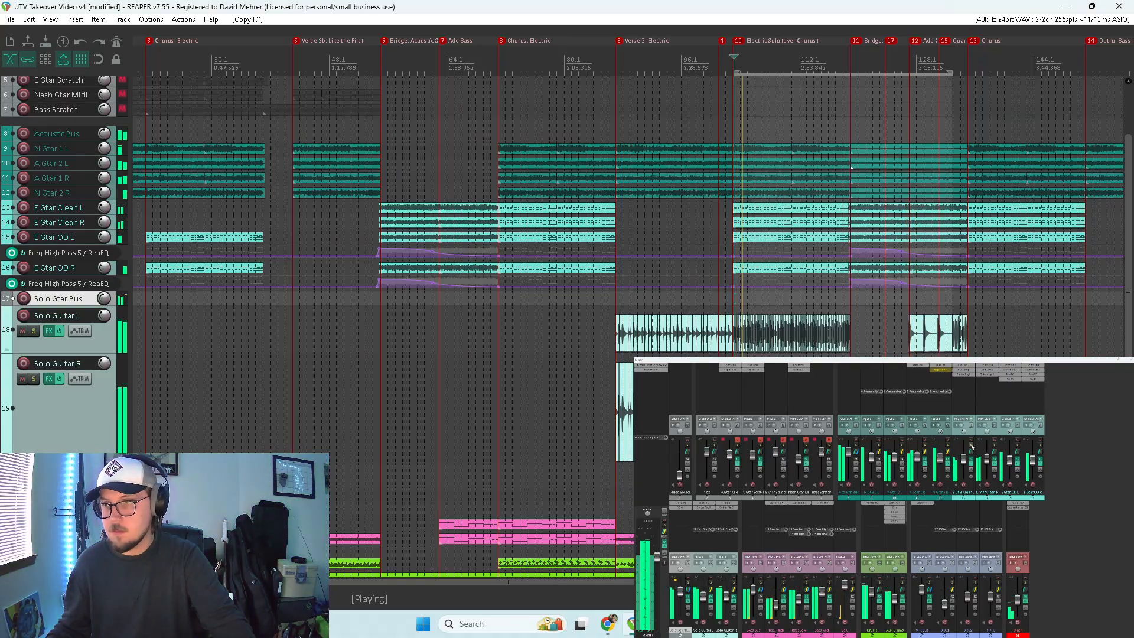
Step: Audition the overdriven guitar pair in solo, add the clean pair, and clear the solos to hear the full mix
left_click(1040, 446)
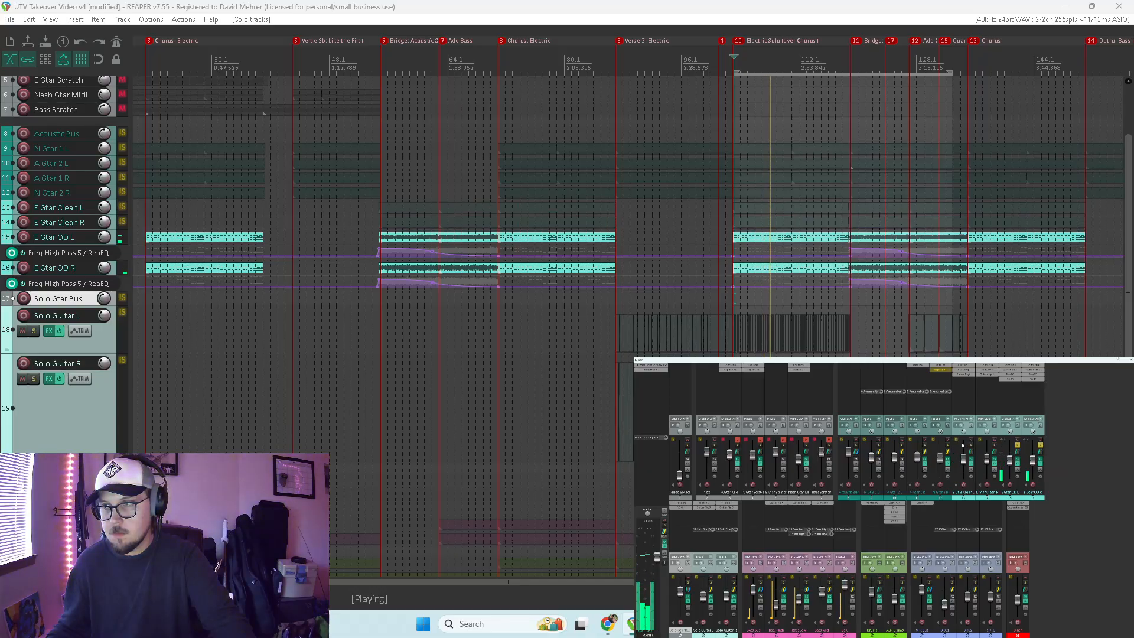
left_click(1018, 447)
left_click(1018, 446)
left_click(1041, 445)
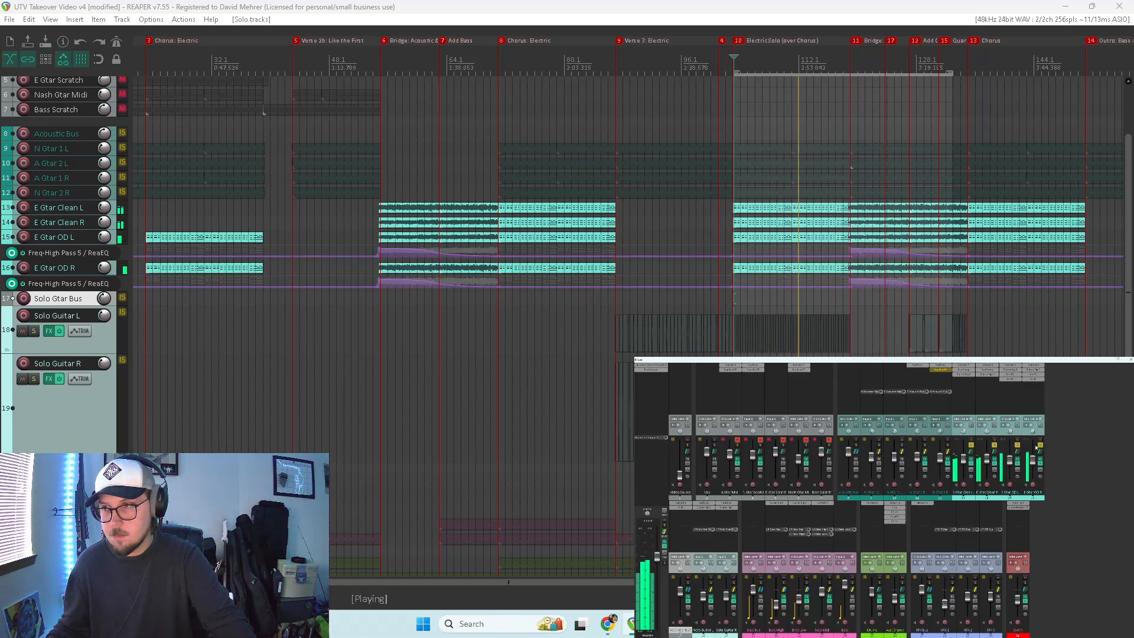
left_click_drag(1041, 445, 973, 446)
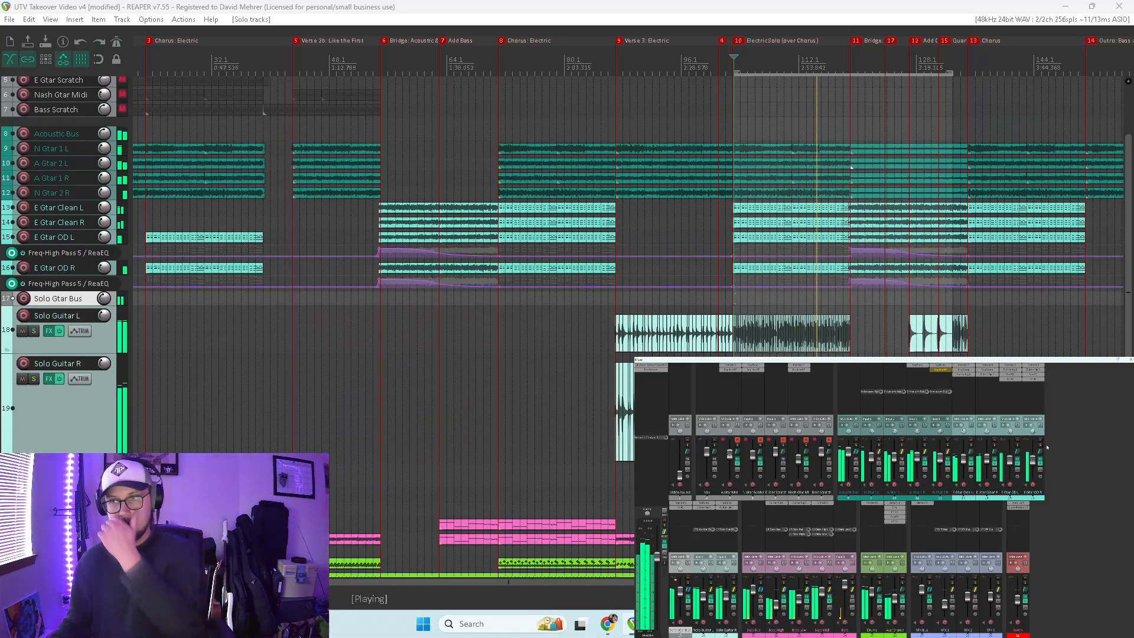
Step: Select E Gtar Clean L and E Gtar Clean R and adjust their volume together
left_click(973, 434)
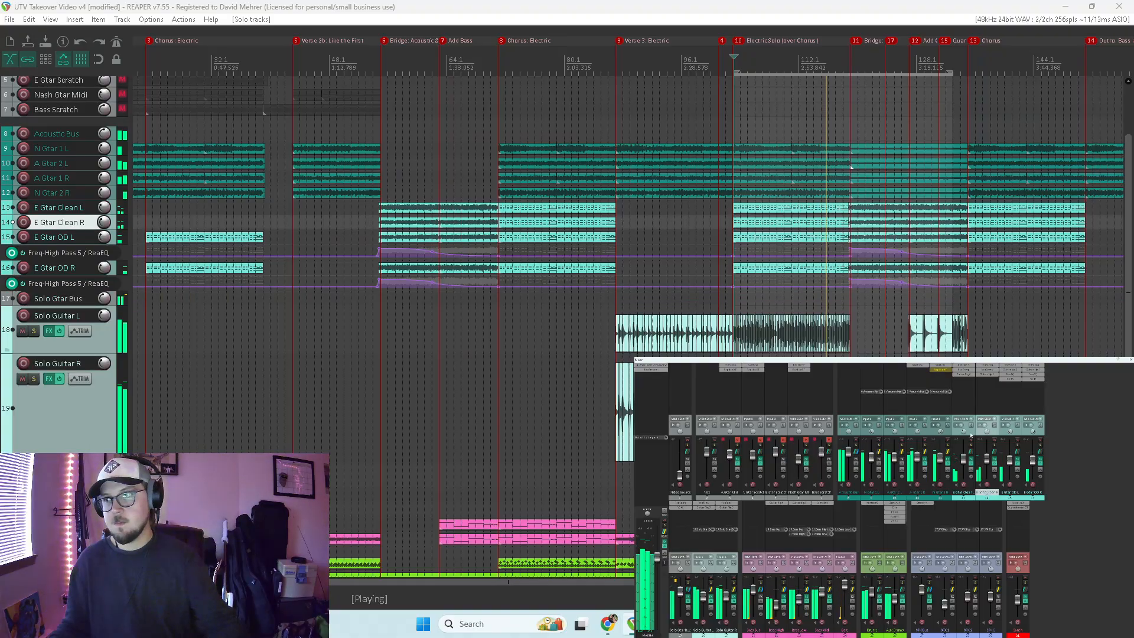
left_click(972, 435, "ctrl")
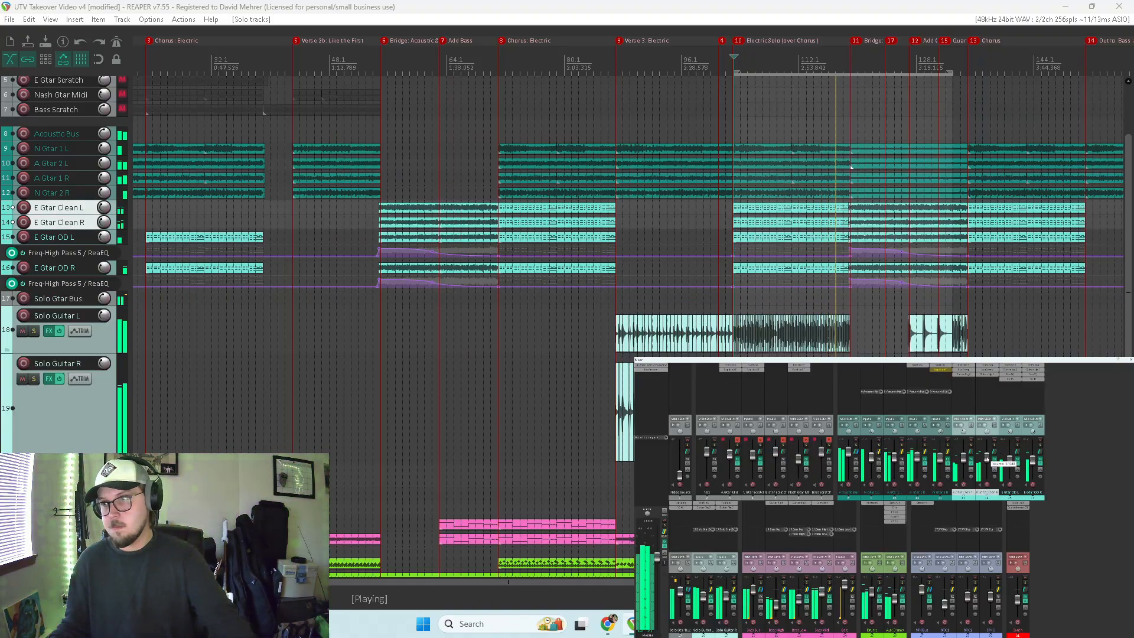
left_click_drag(987, 459, 987, 459)
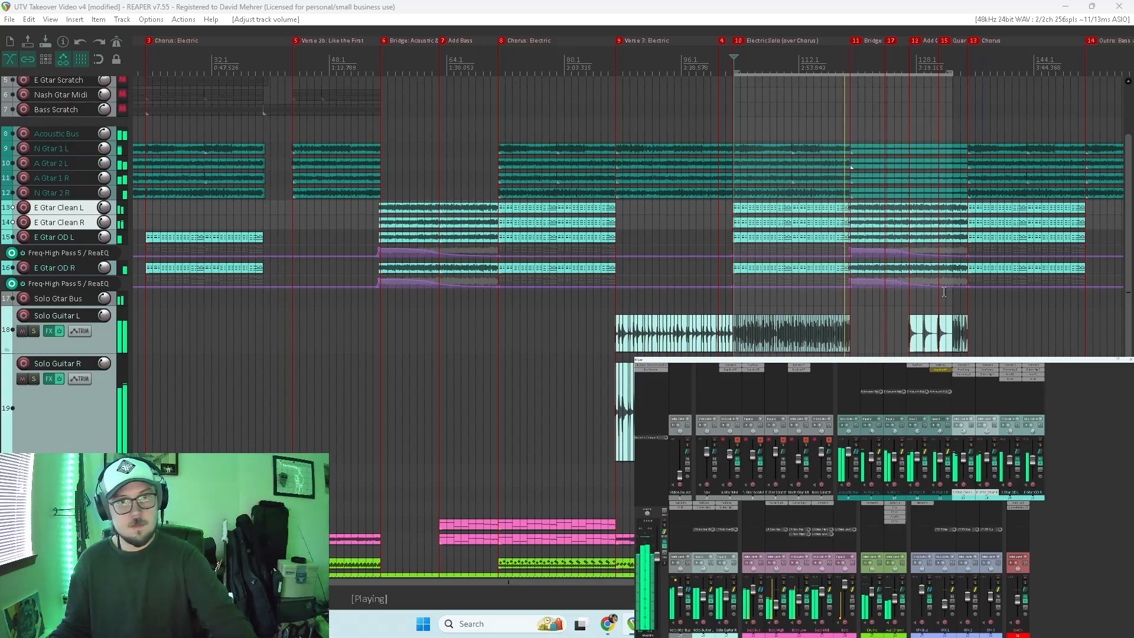
Step: Play from just before the first bridge and fine-tune the shared volume of the two clean electric guitar tracks
left_click(492, 311)
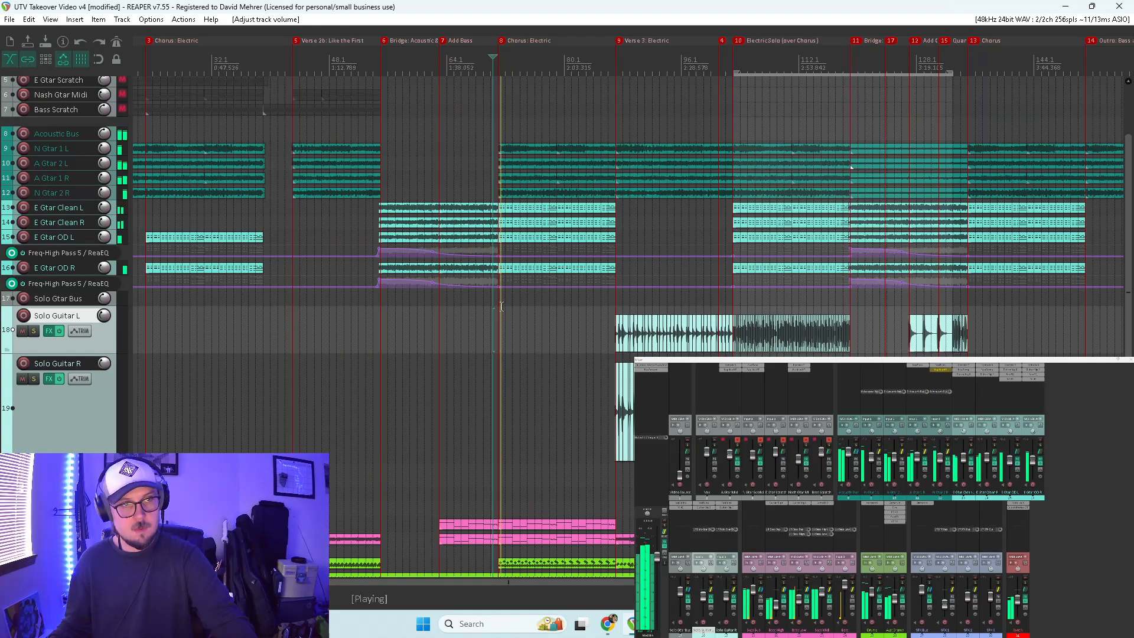
left_click(375, 304)
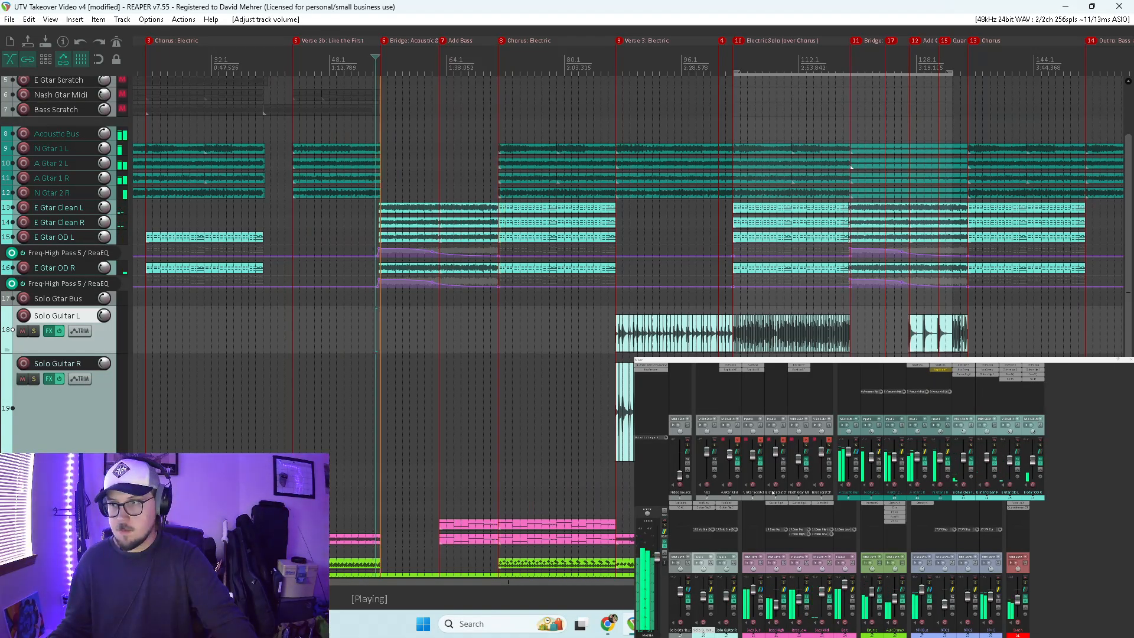
left_click(980, 433)
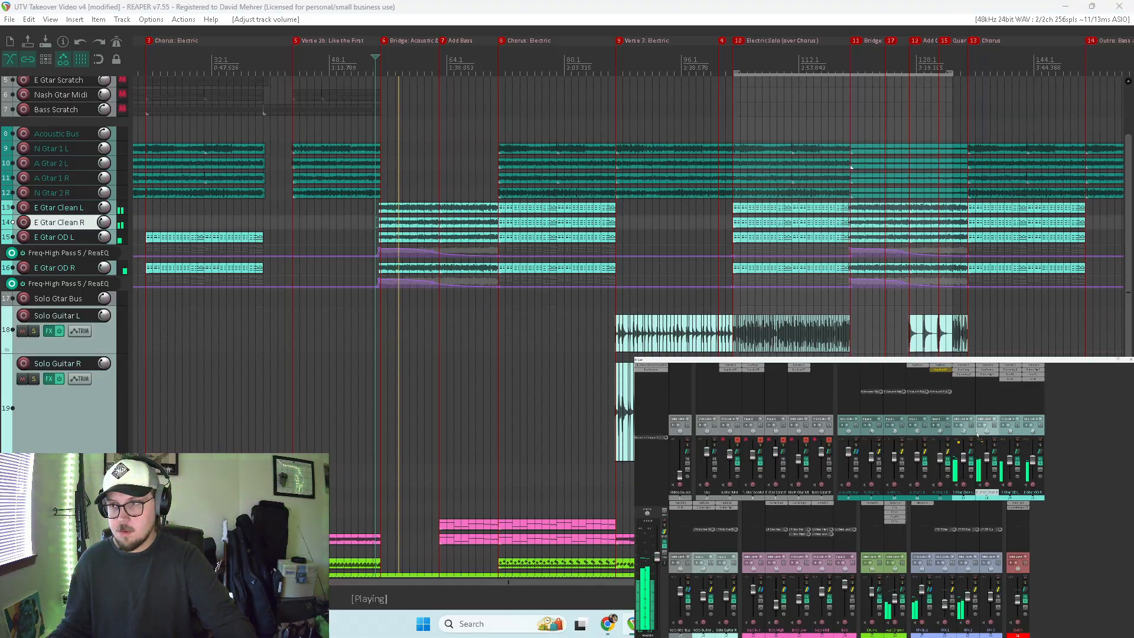
left_click(973, 435, "ctrl")
left_click_drag(986, 460, 986, 459)
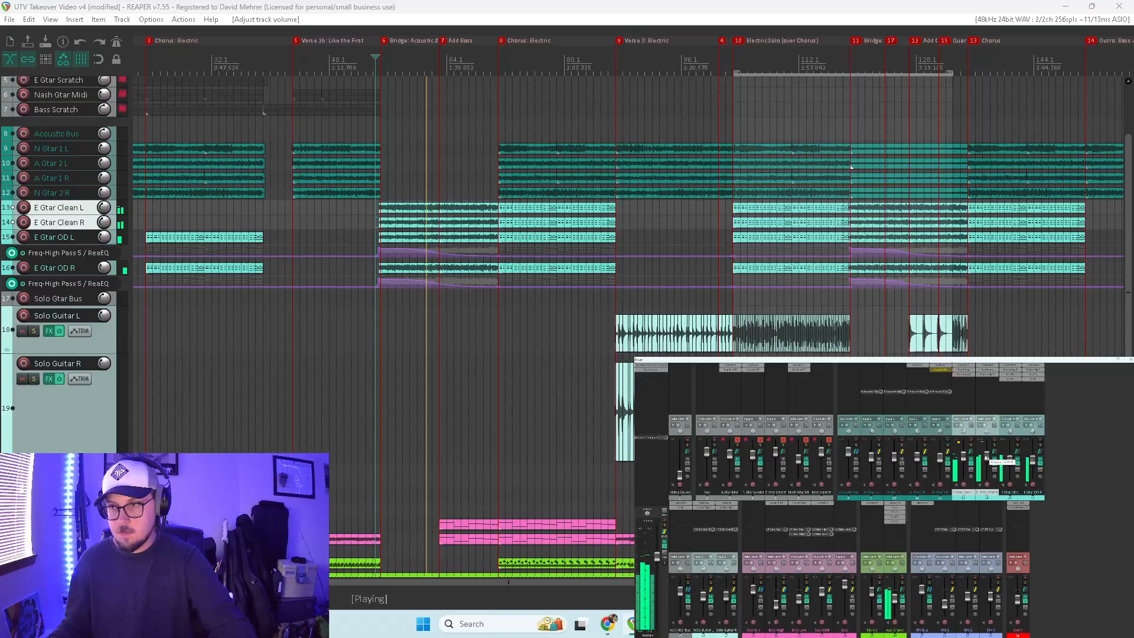
Step: Play the song from just before the first bridge, view the video window during playback, and return to the mixer
left_click(382, 297)
left_click(366, 298)
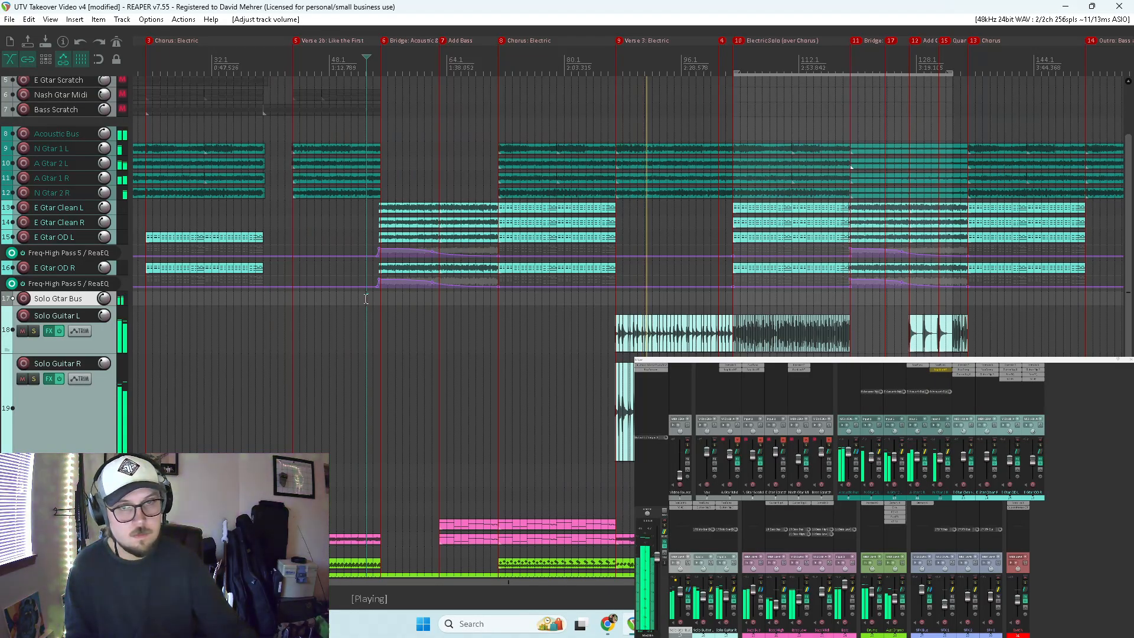
key("ctrl+shift+v")
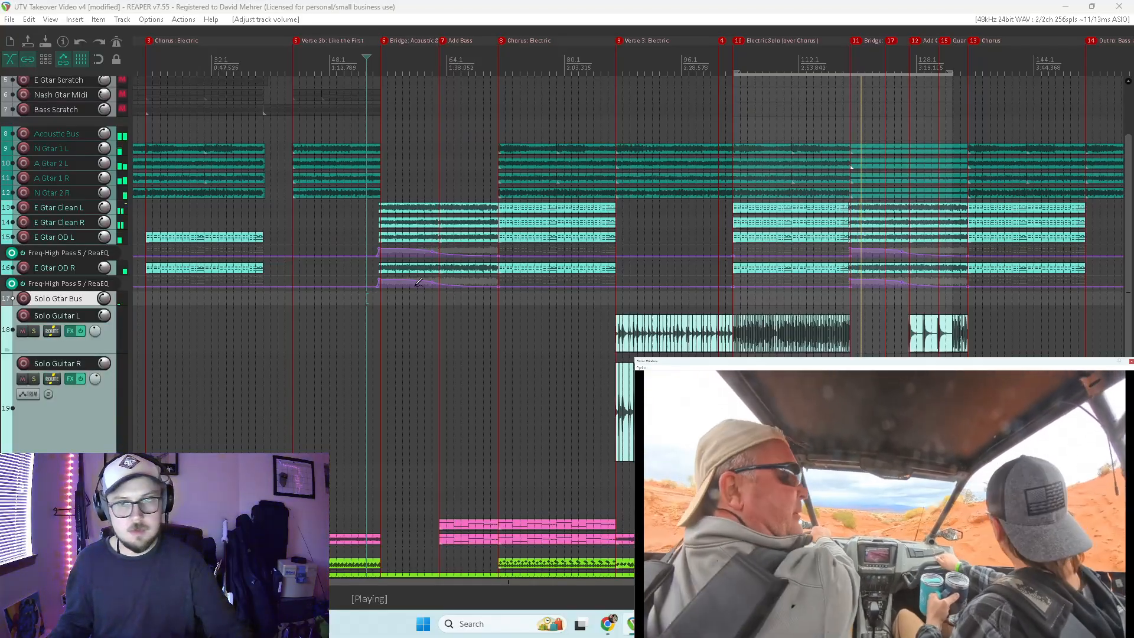
key("ctrl+m")
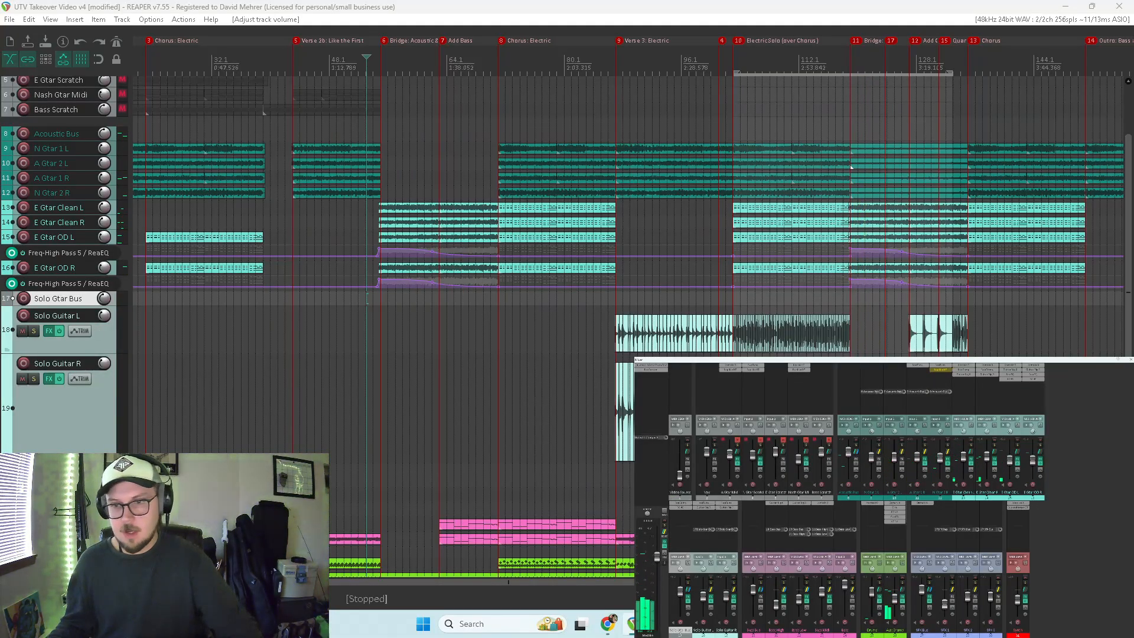
Step: Open Guitar Rig 6 on Solo Guitar L and set the Studio Reverb's mix to 21.5%
left_click(711, 510)
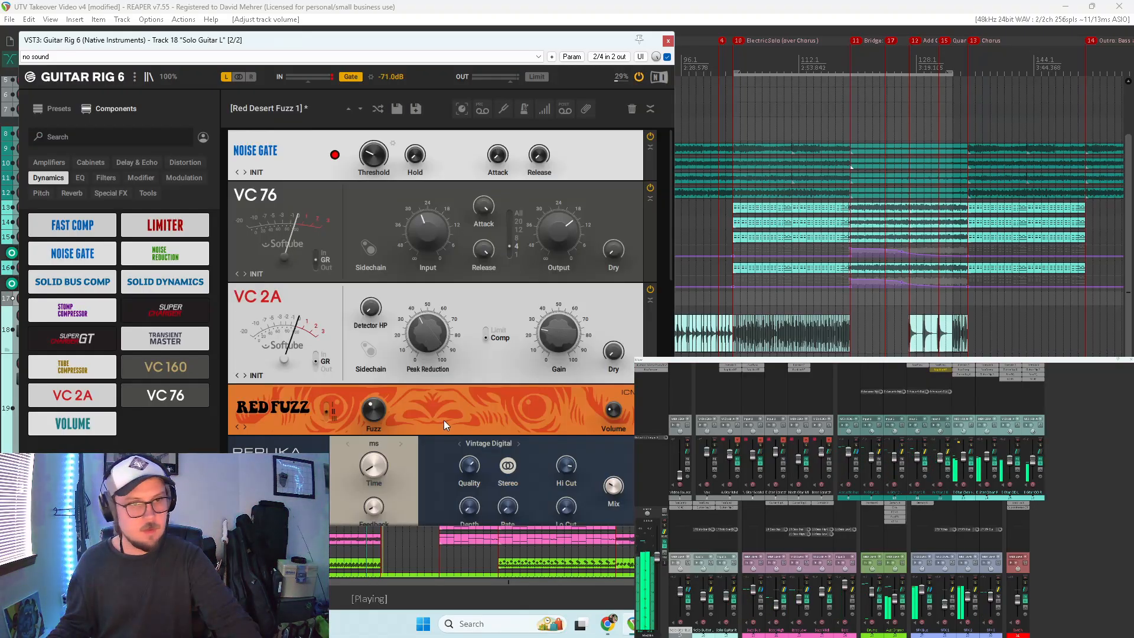
scroll(442, 420, "down", 10)
scroll(440, 420, "down", 3)
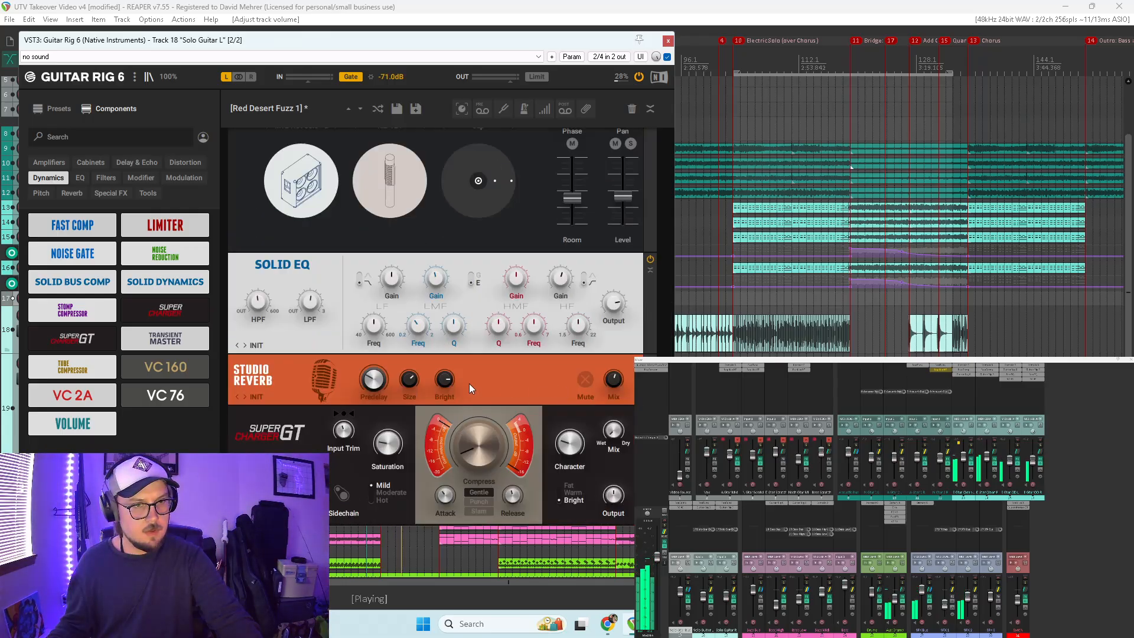
left_click_drag(612, 381, 612, 379)
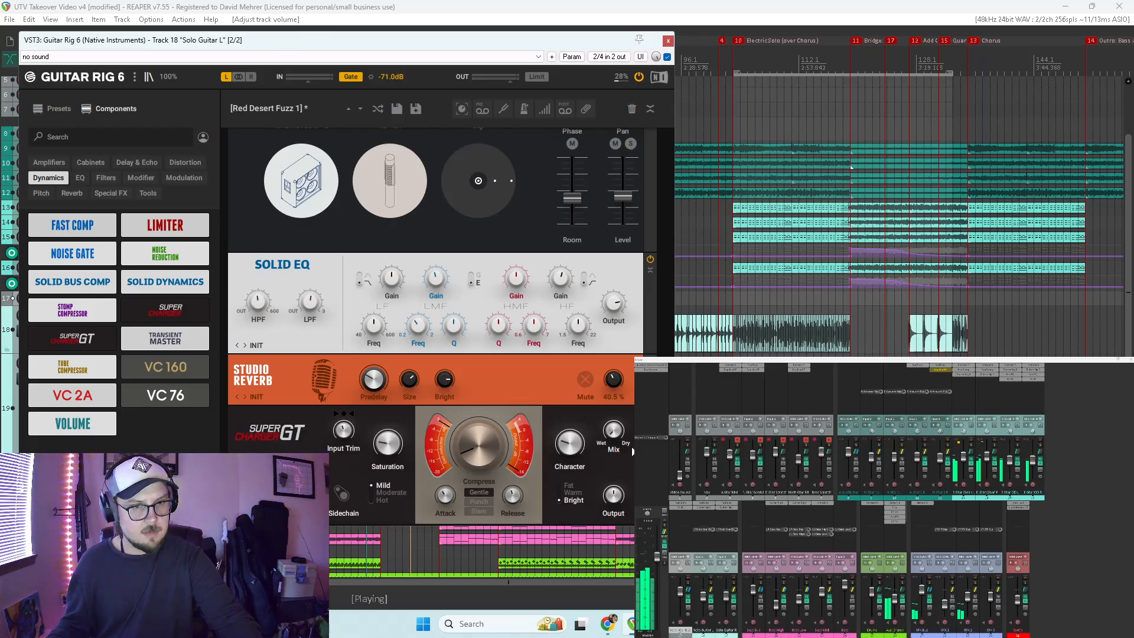
left_click_drag(632, 451, 635, 508)
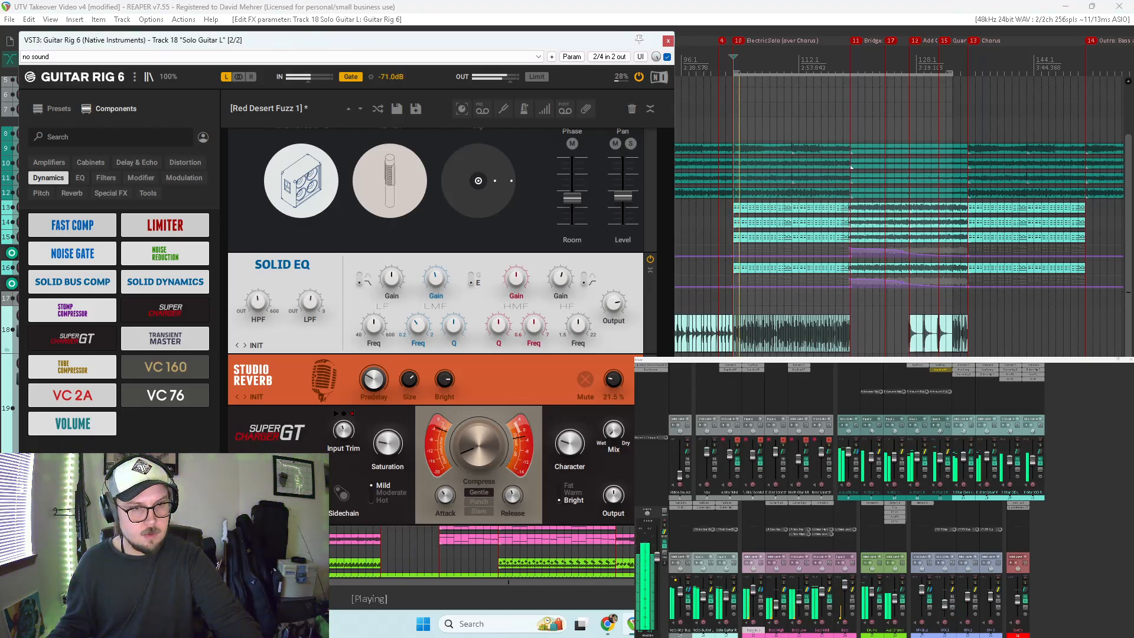
Step: Audition Solo Guitar L on its own while raising its Studio Reverb mix and trimming it back slightly, then clear the solo
left_click(710, 582)
left_click_drag(613, 380, 613, 308)
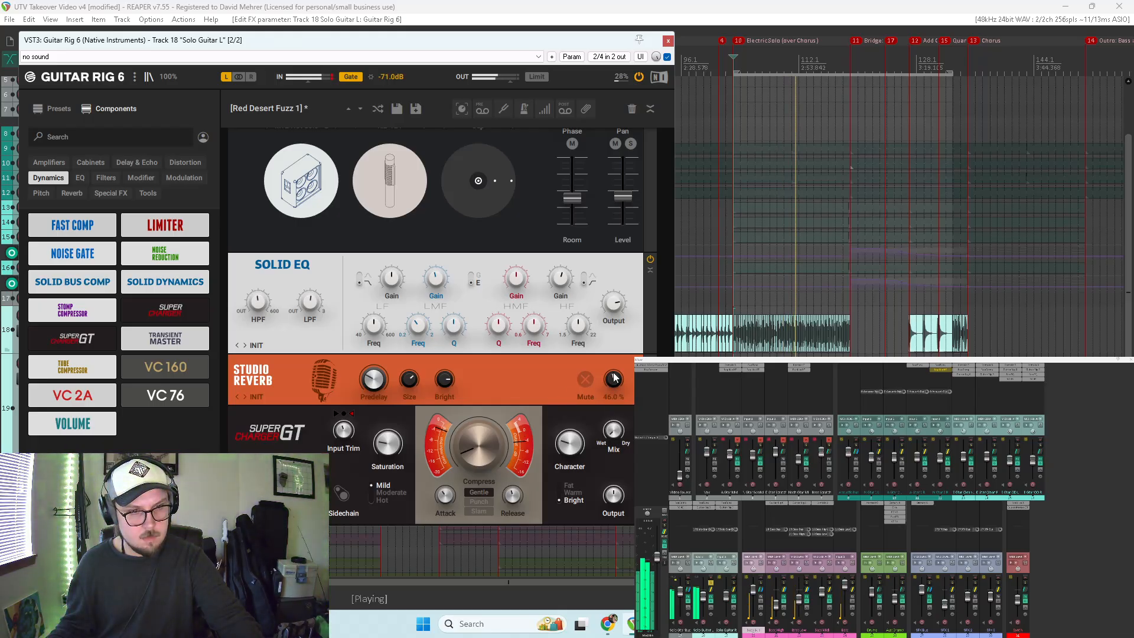
left_click_drag(614, 379, 614, 403)
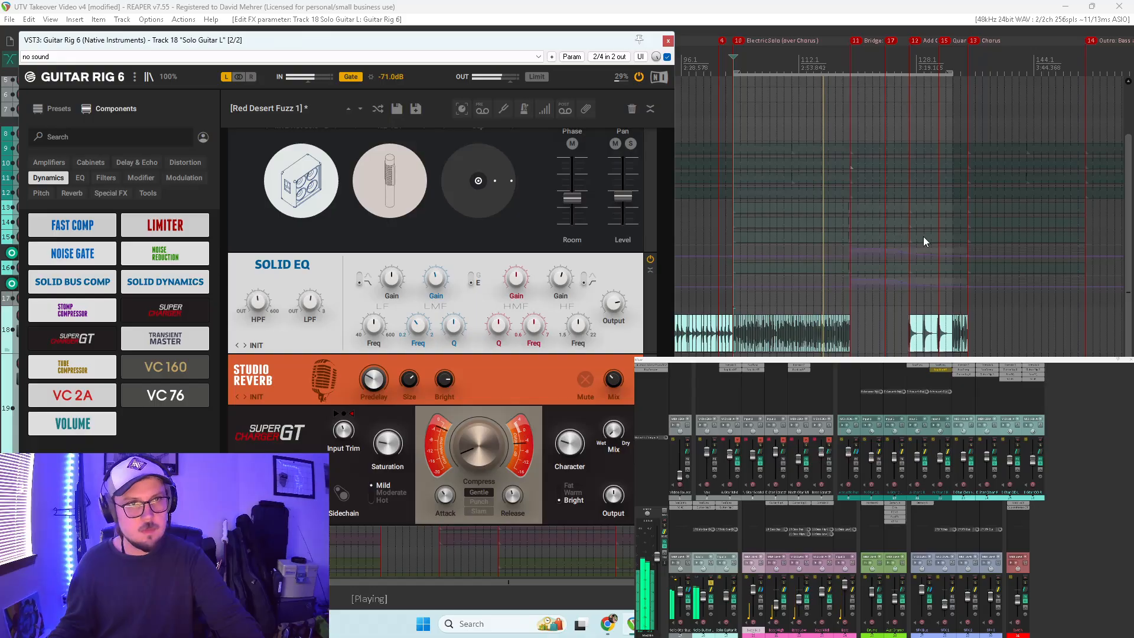
left_click(711, 583)
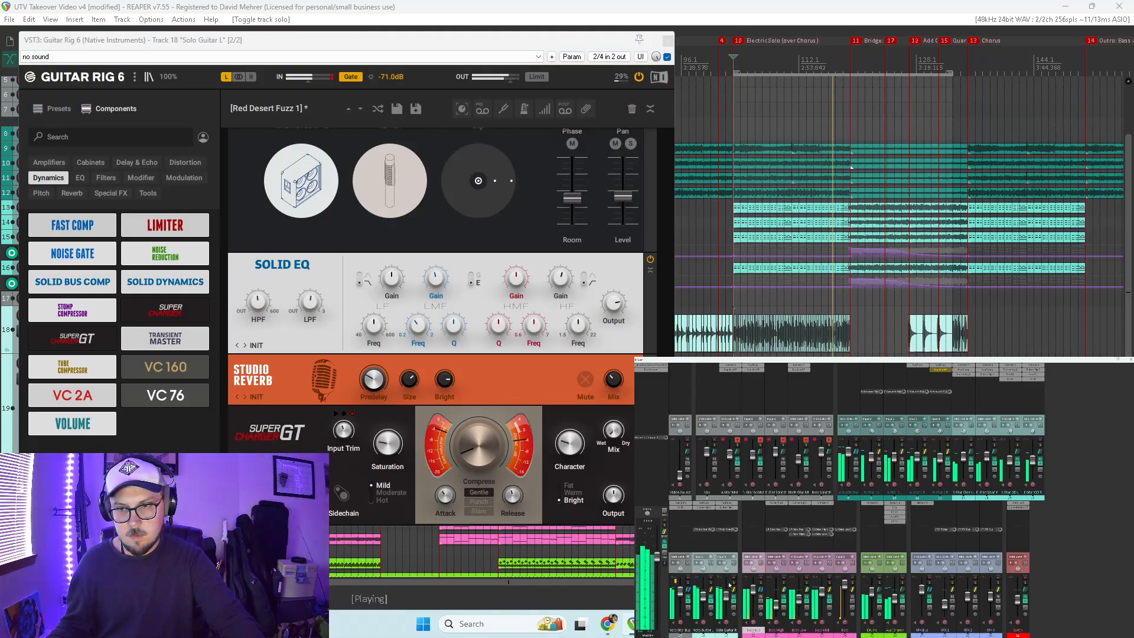
Step: Replace the effect on Solo Guitar R with a copy of Solo Guitar L's Guitar Rig 6, restart playback and close the plugin window
left_click(725, 508, "alt")
left_click_drag(705, 508, 728, 511)
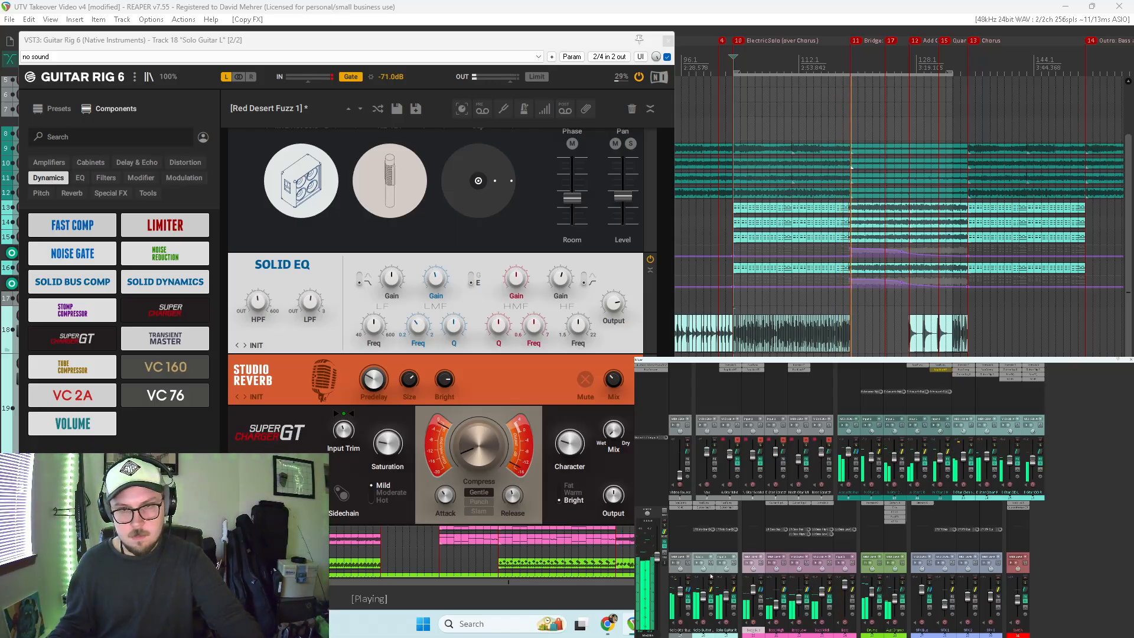
key("space")
key("space")
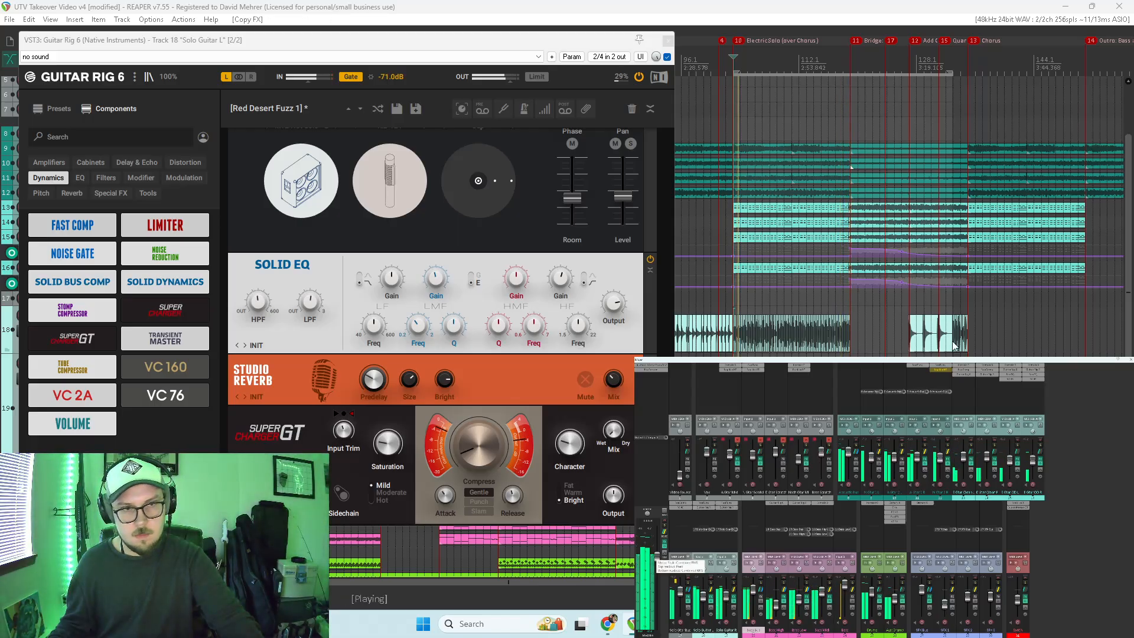
left_click(668, 42)
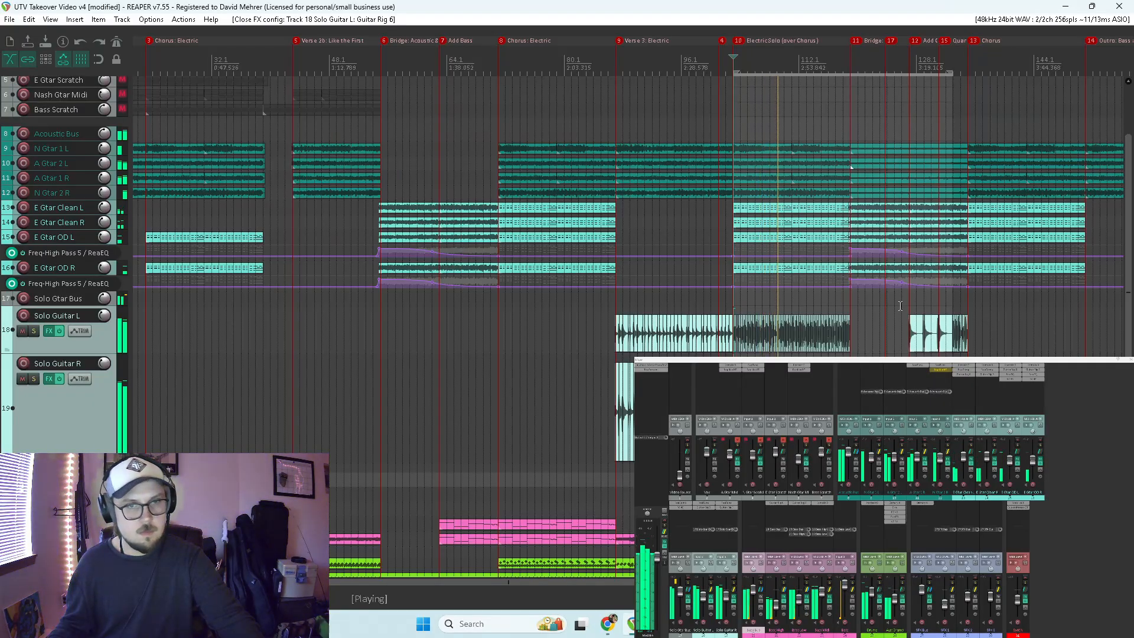
Step: Play from just before marker 12 with the video window open and shrink Solo Guitar L and R to the other tracks' height
left_click(906, 305)
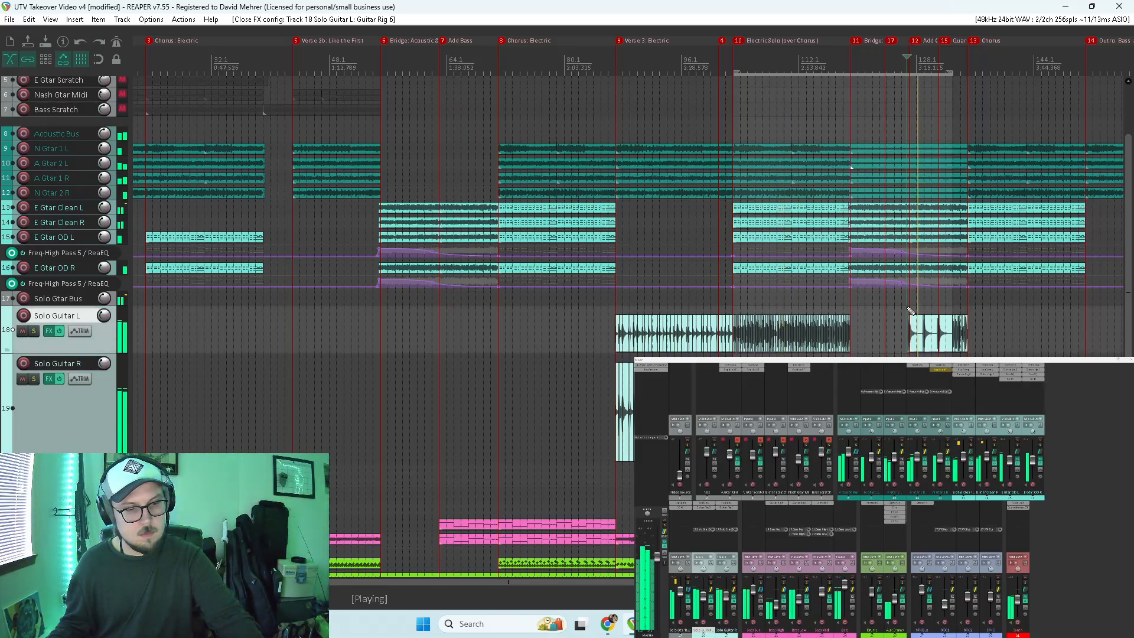
key("ctrl+shift+v")
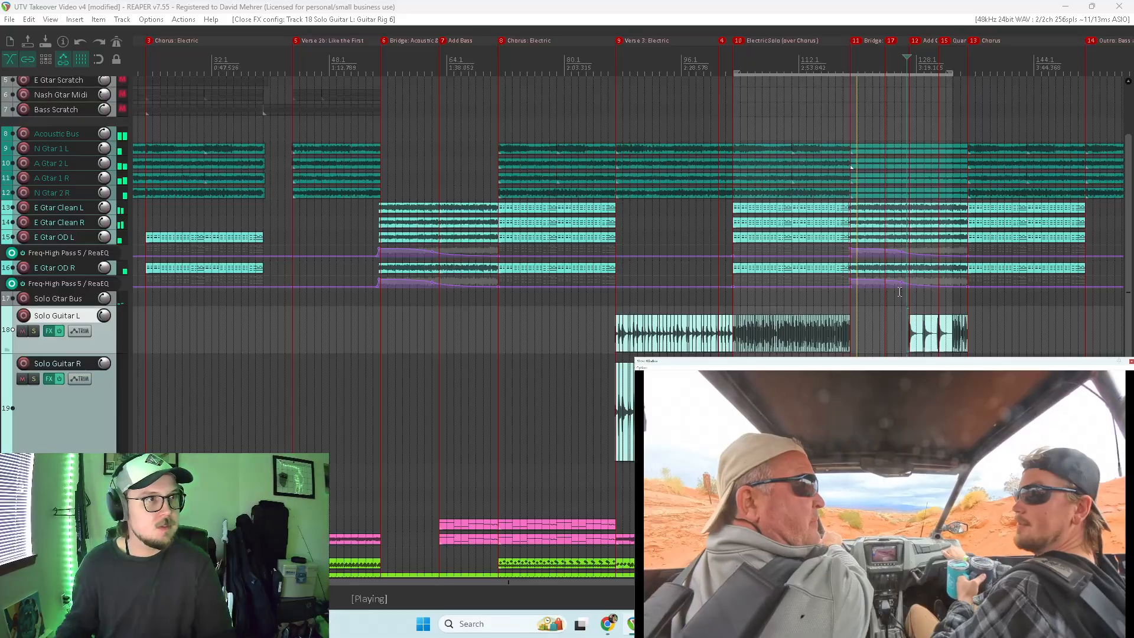
scroll(37, 295, "down", 5)
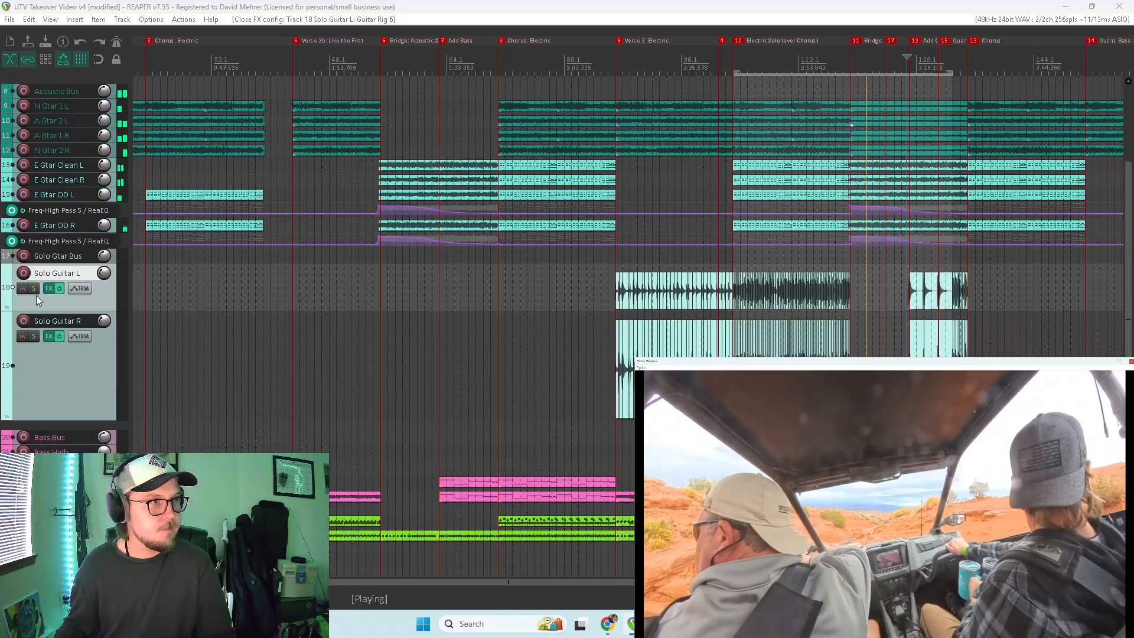
scroll(36, 296, "down", 3)
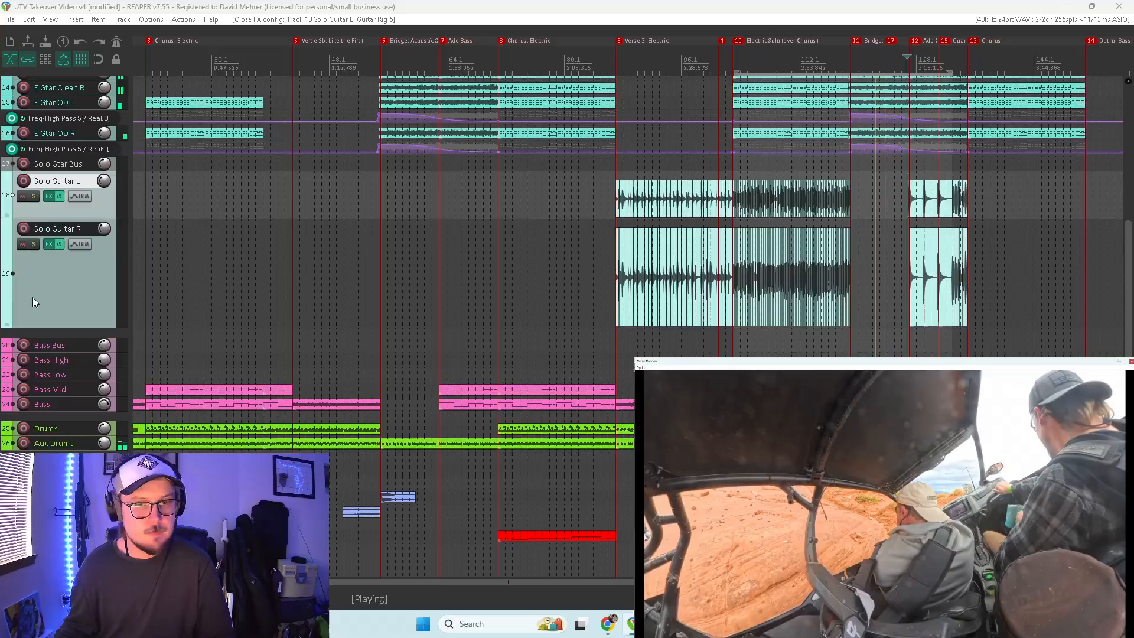
scroll(598, 336, "down", 3)
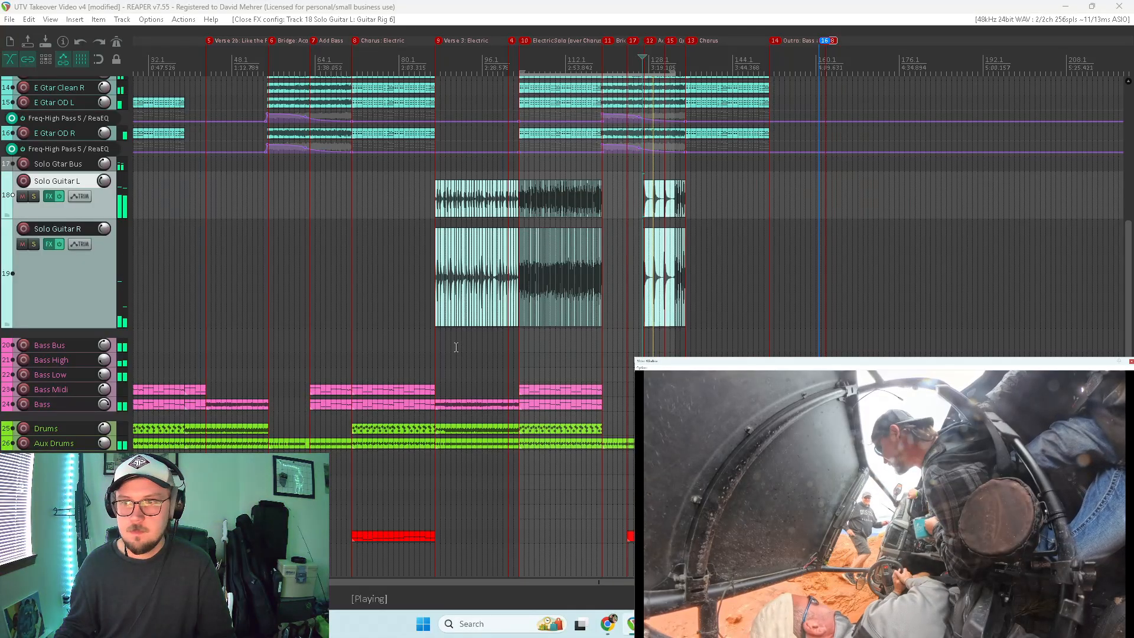
scroll(14, 331, "up", 2)
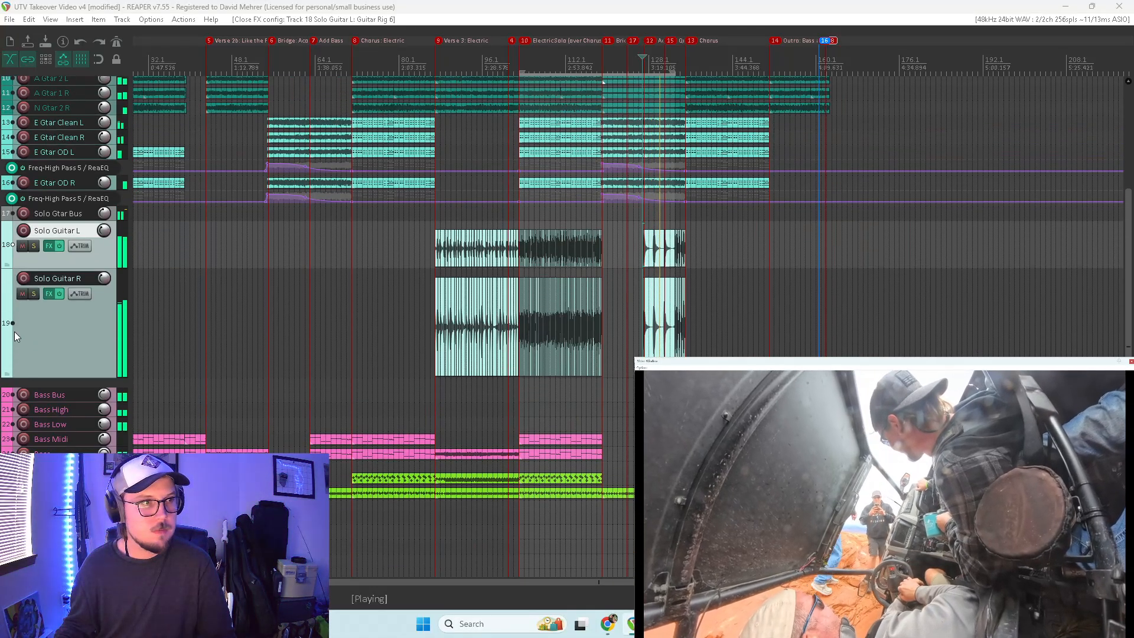
left_click_drag(79, 379, 84, 236)
Step: Check the recording software, return to the project, remove the loop/time selection and stop playback
left_click(657, 624)
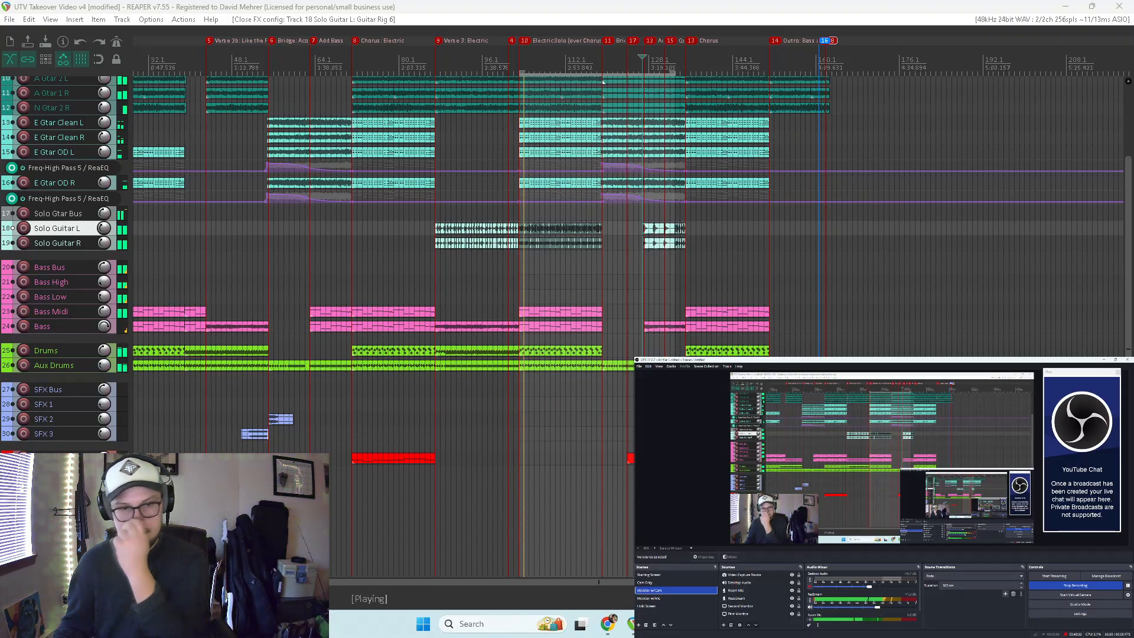
left_click(656, 624)
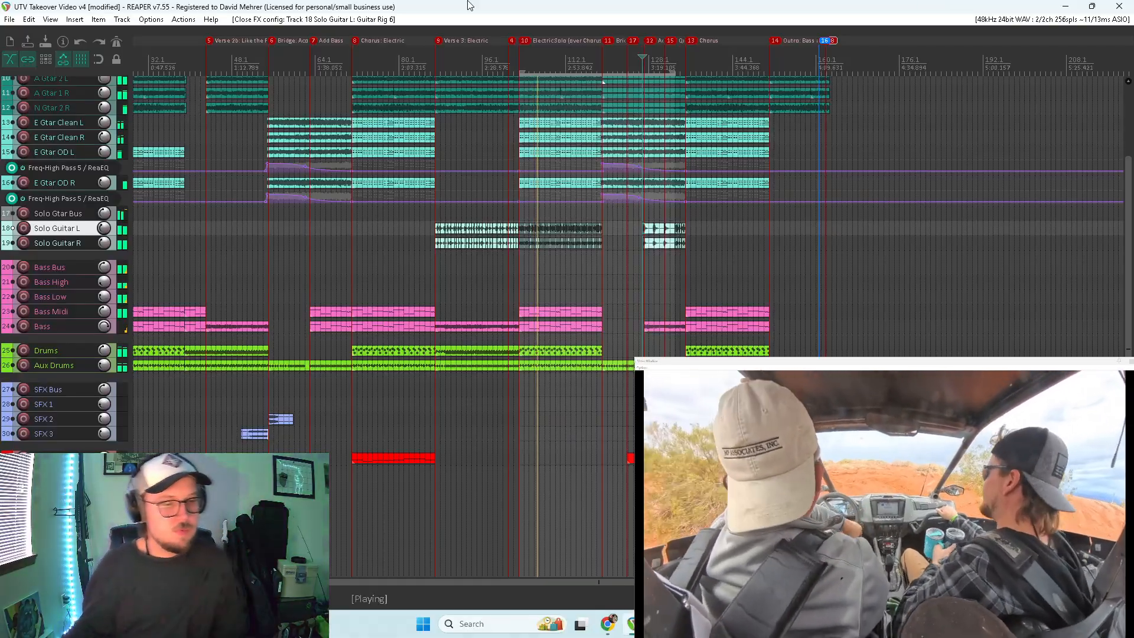
key("Escape")
key("space")
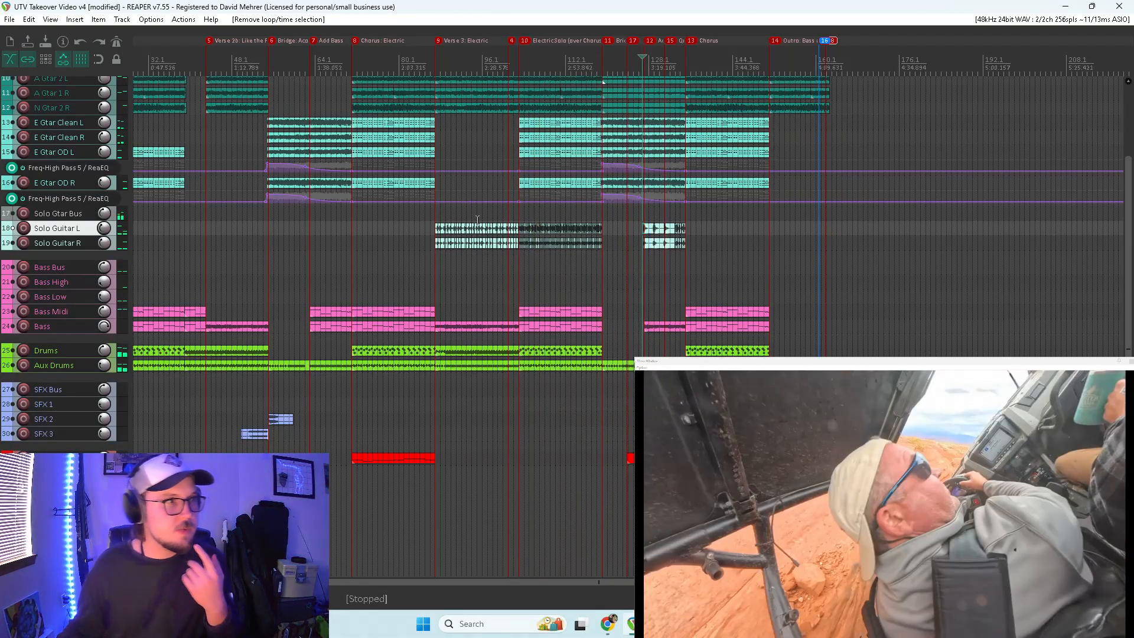
Step: Bring back the mixer, solo the Acoustic Bus, the four electric guitar tracks and the Solo Gtar Bus, and play them together
scroll(44, 259, "up", 3)
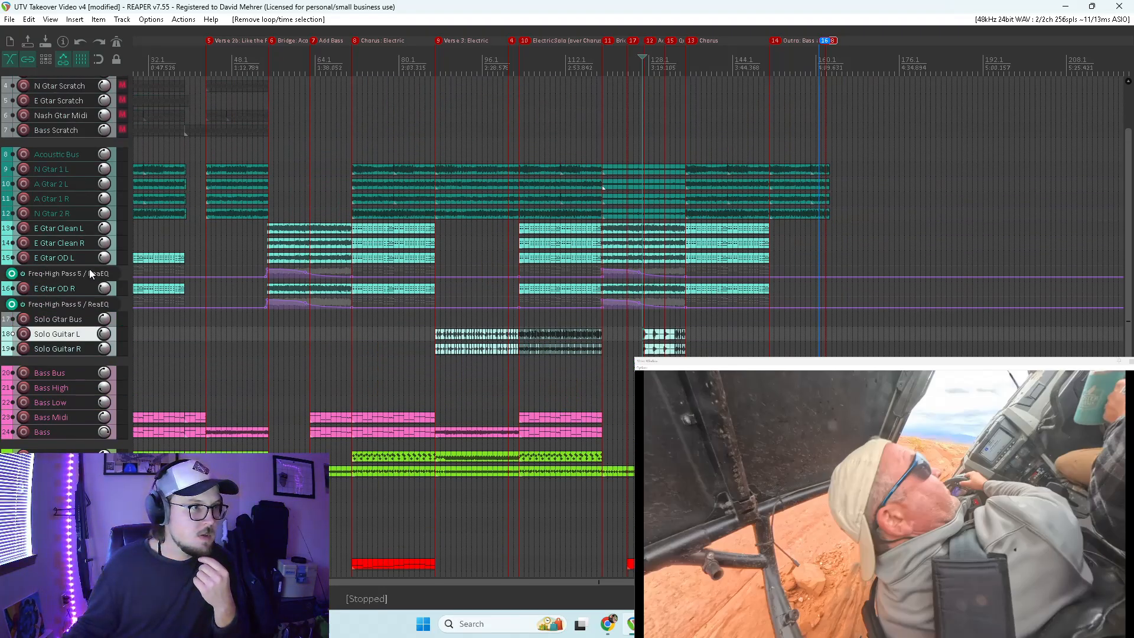
key("ctrl+m")
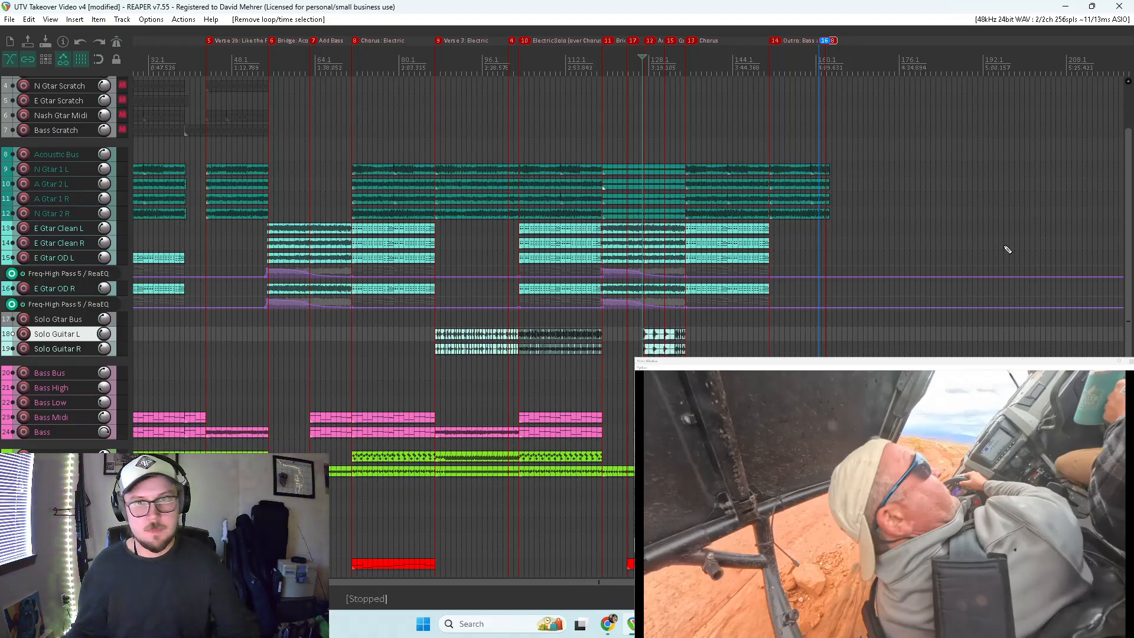
key("ctrl+m")
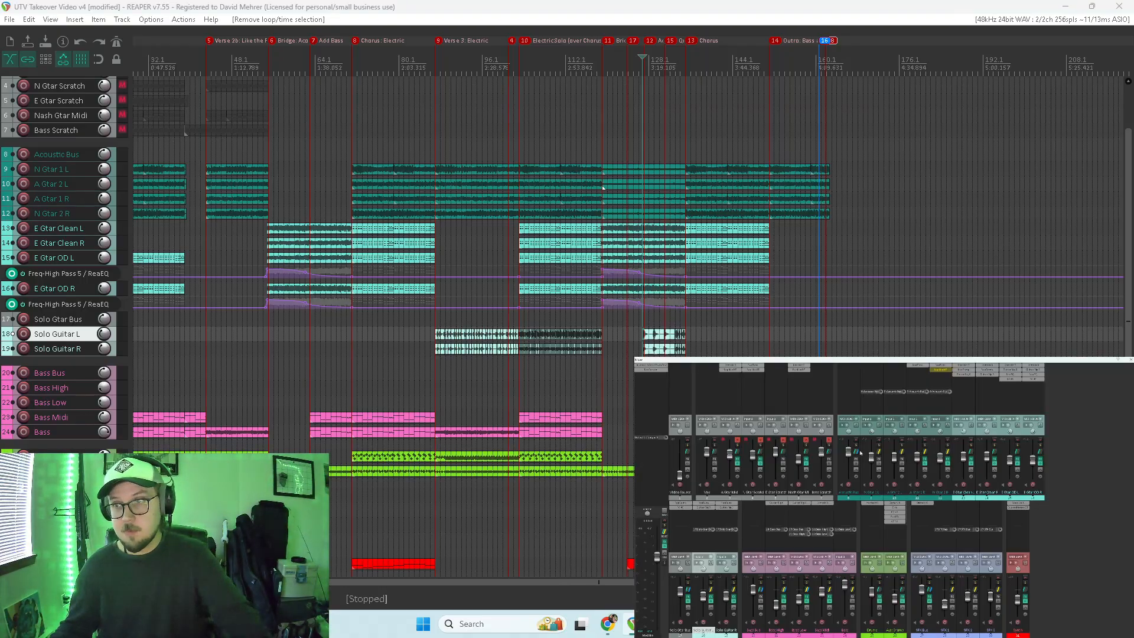
left_click(856, 445)
left_click_drag(971, 446, 1027, 448)
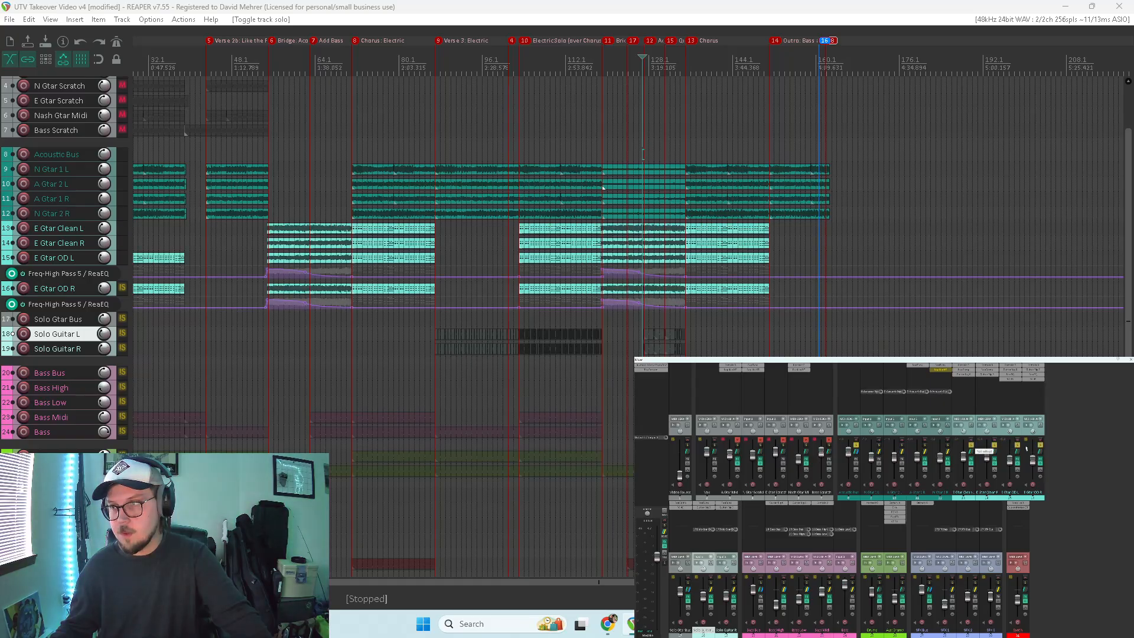
left_click(689, 583)
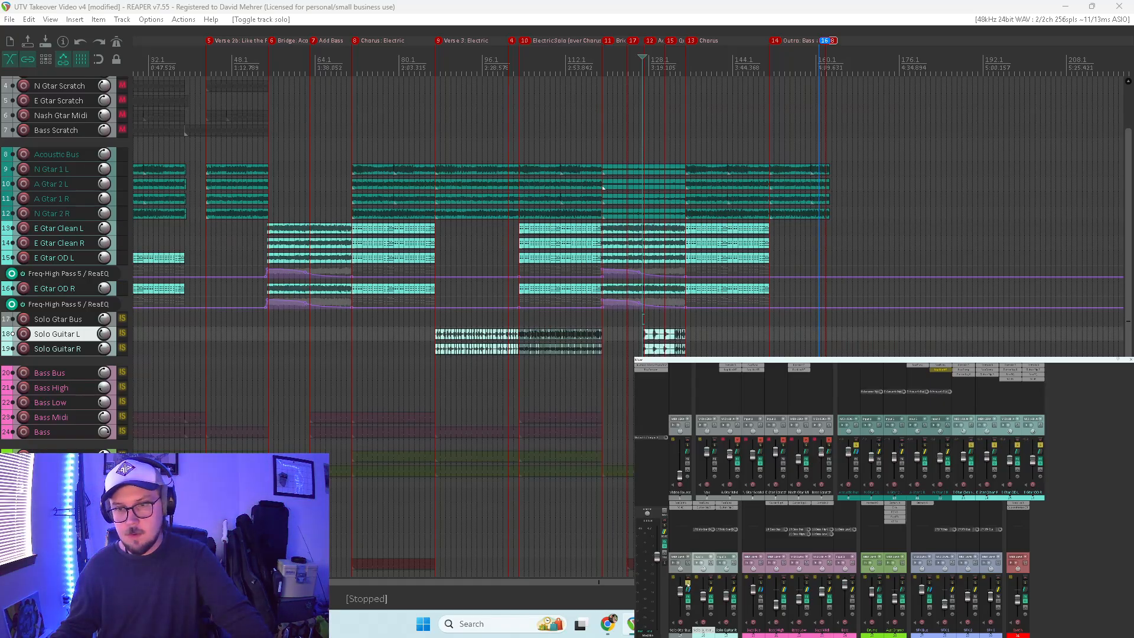
key("space")
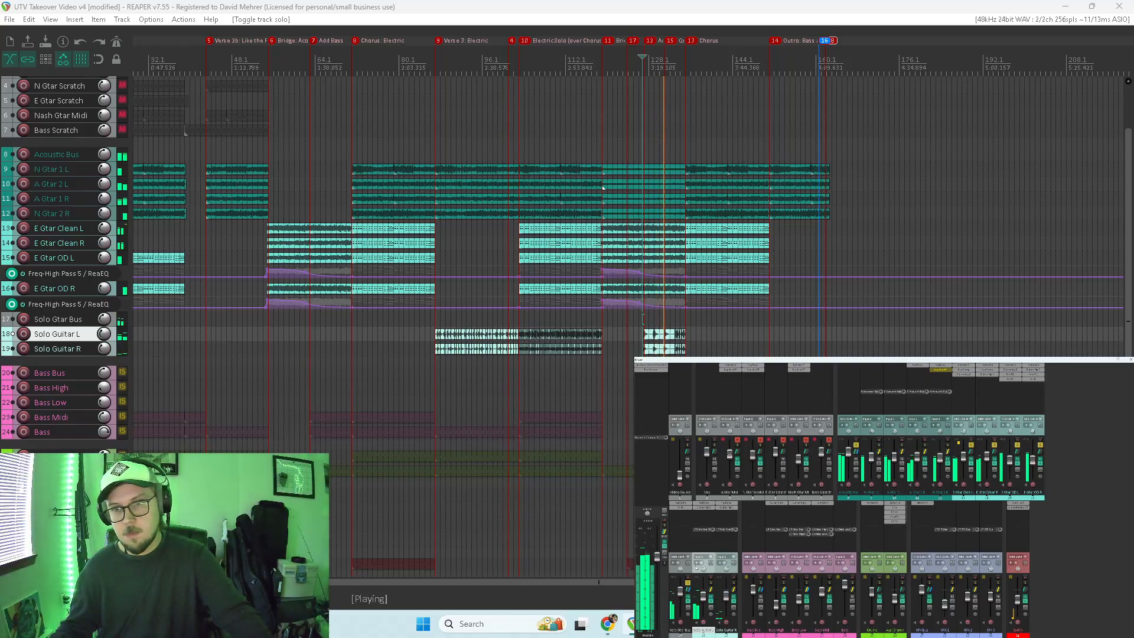
Step: Play the soloed guitars from early in the electric solo section and add the Bass Bus and the red track to the solo
left_click(531, 363)
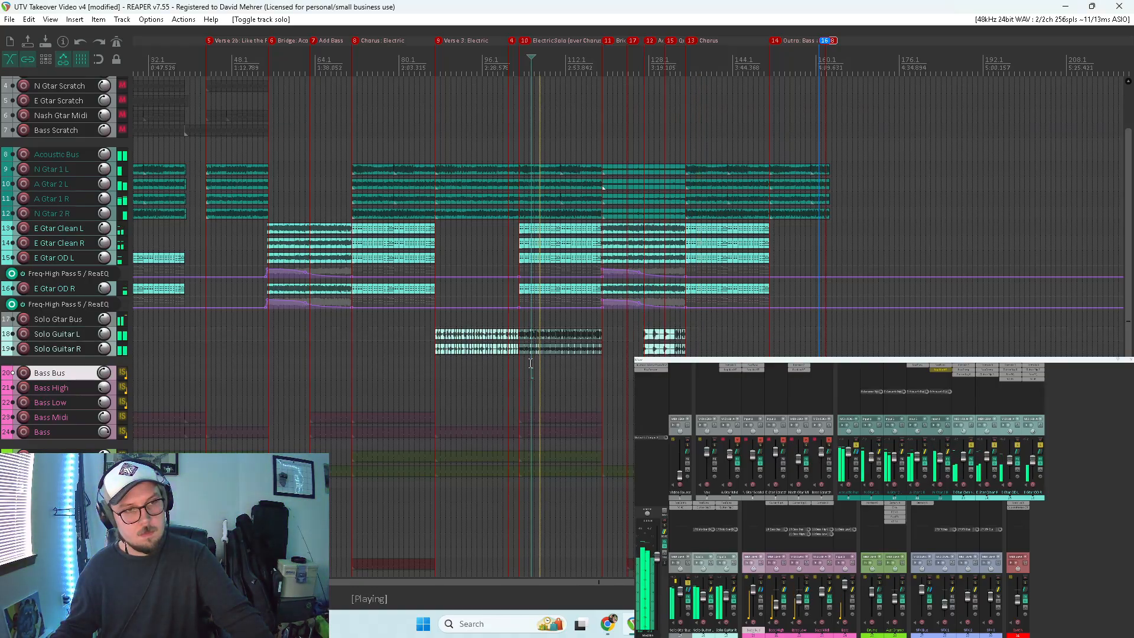
right_click(532, 368)
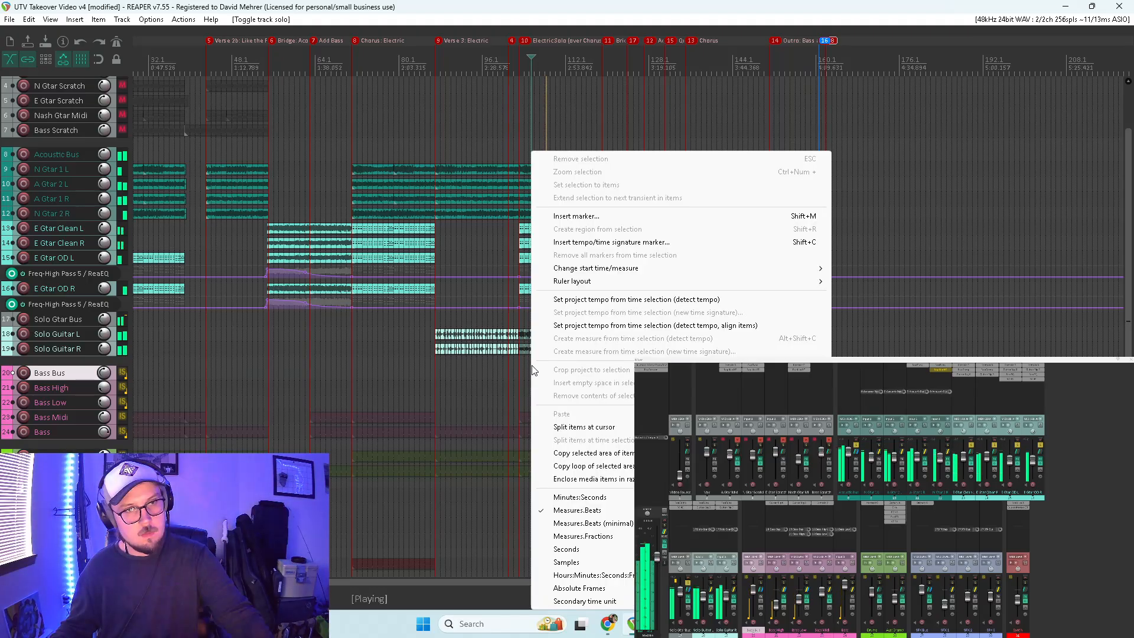
left_click(485, 25)
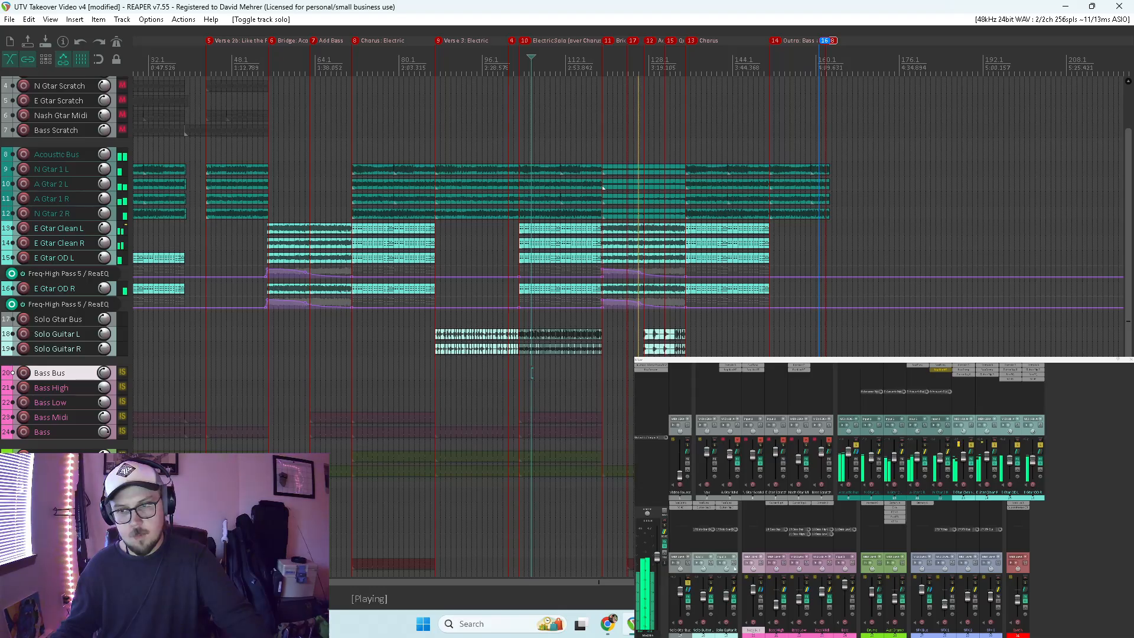
left_click(761, 583)
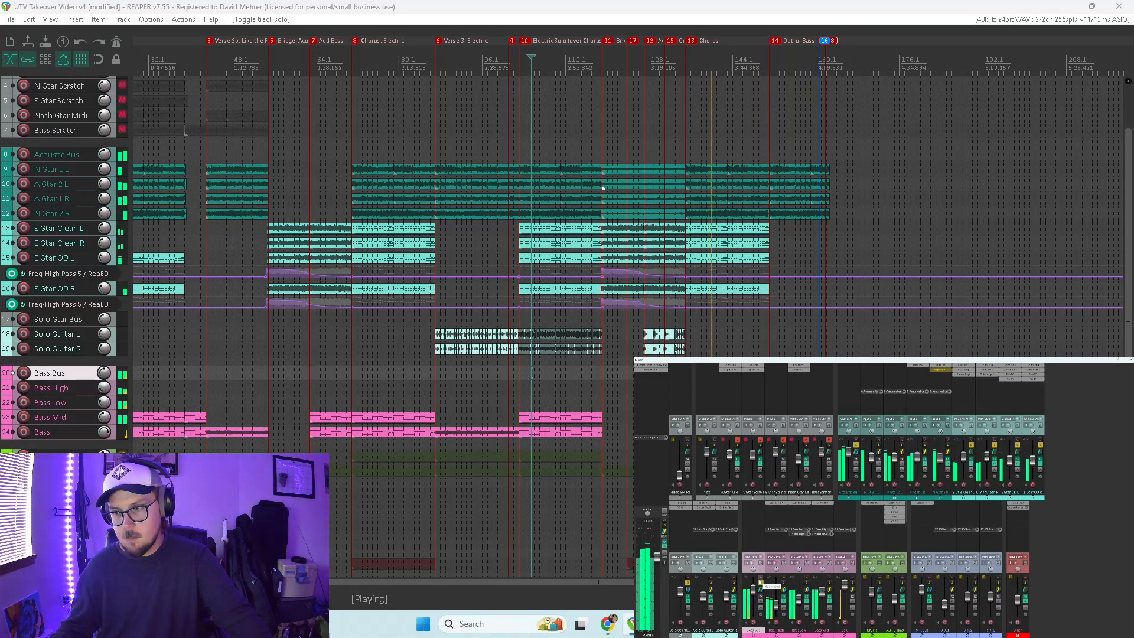
left_click(1026, 583)
left_click_drag(1017, 601, 1017, 599)
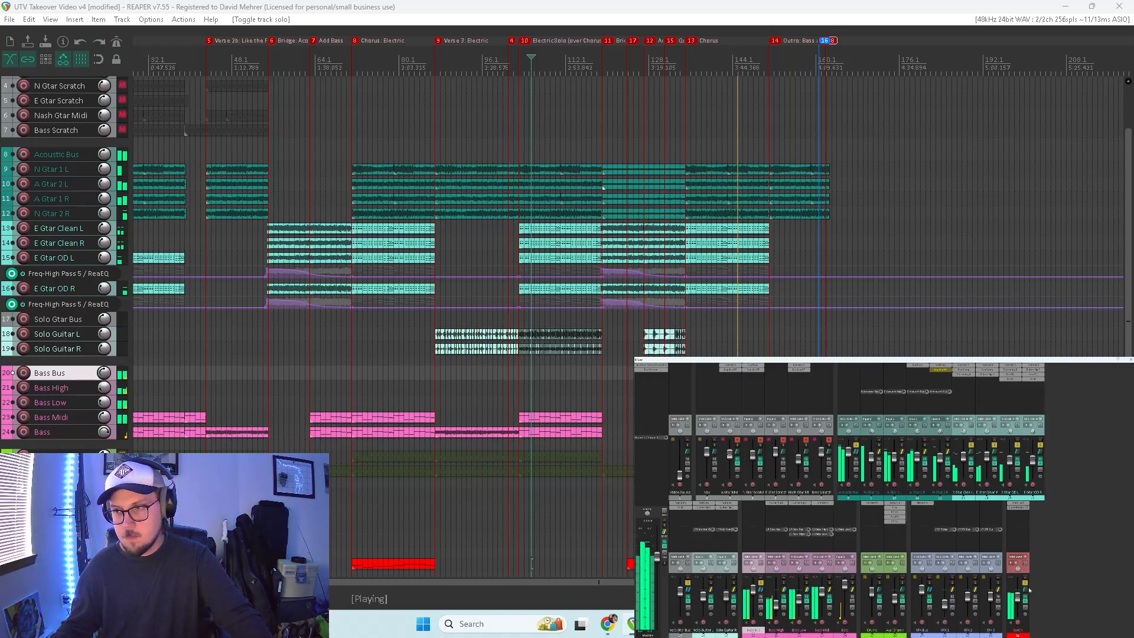
Step: Clear all track solos, play the full mix from just before the chorus at marker 8, and stop playback
left_click(688, 583)
left_click(688, 585)
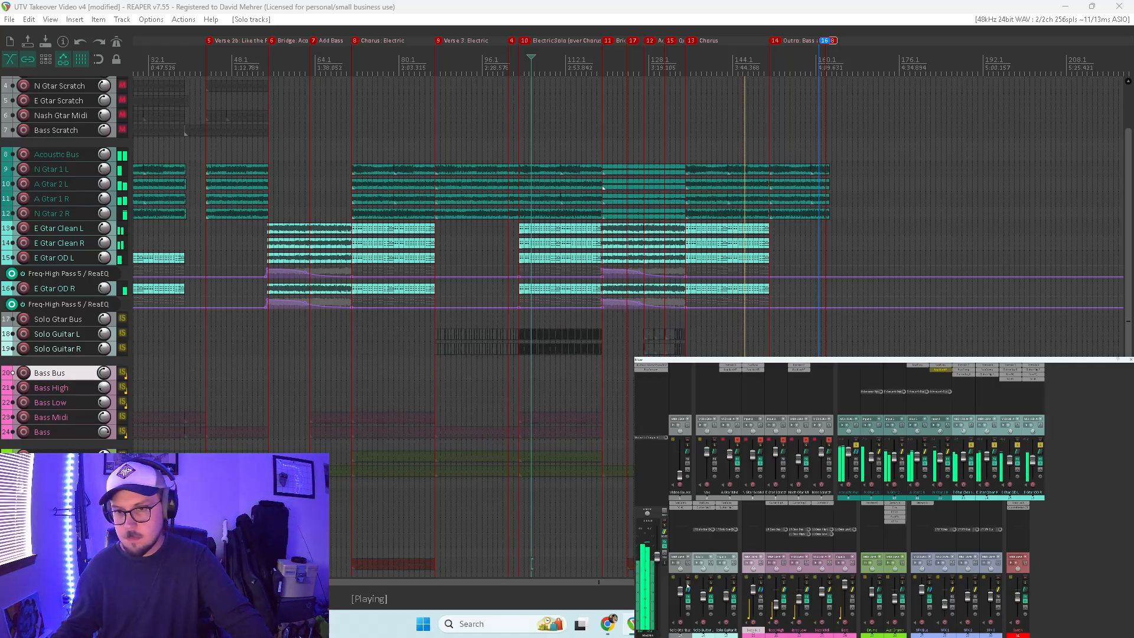
left_click_drag(857, 445, 1039, 445)
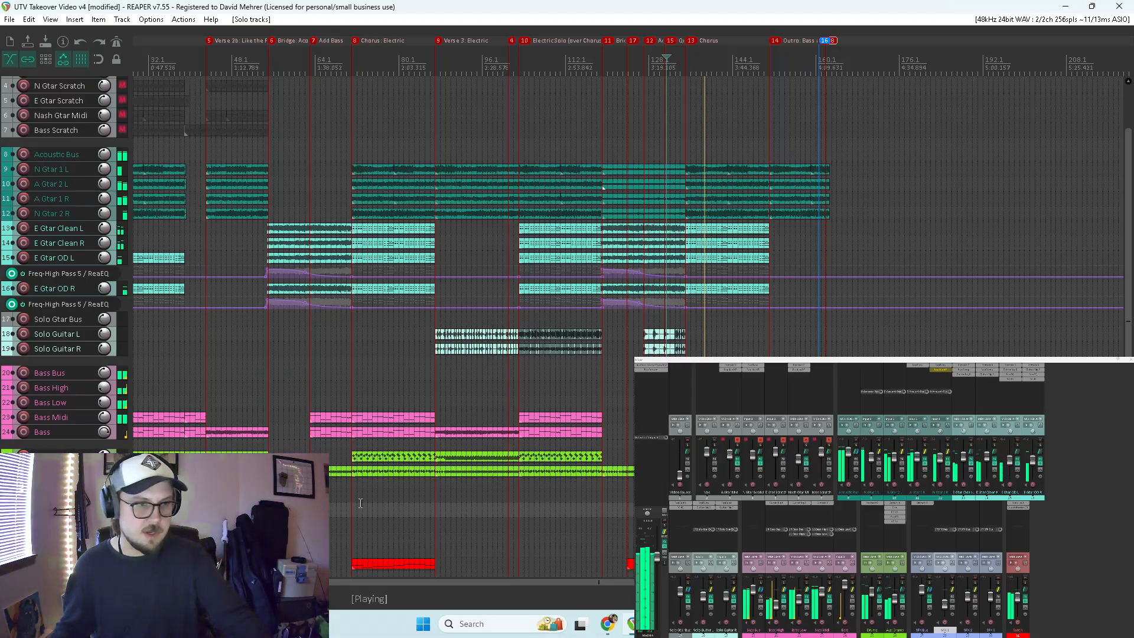
left_click(341, 502)
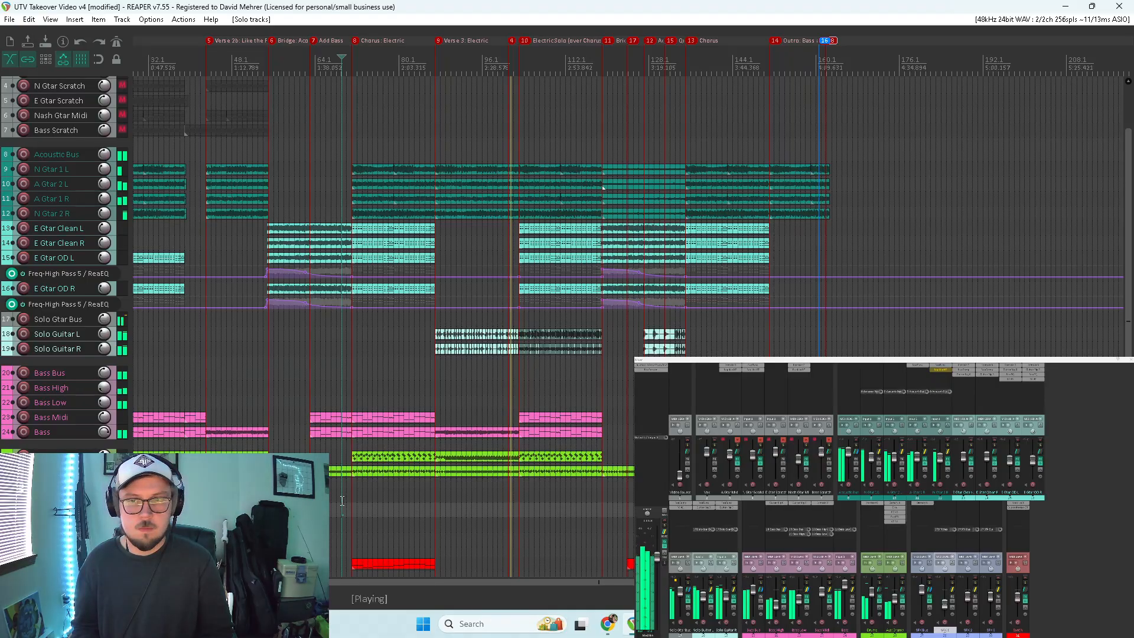
key("space")
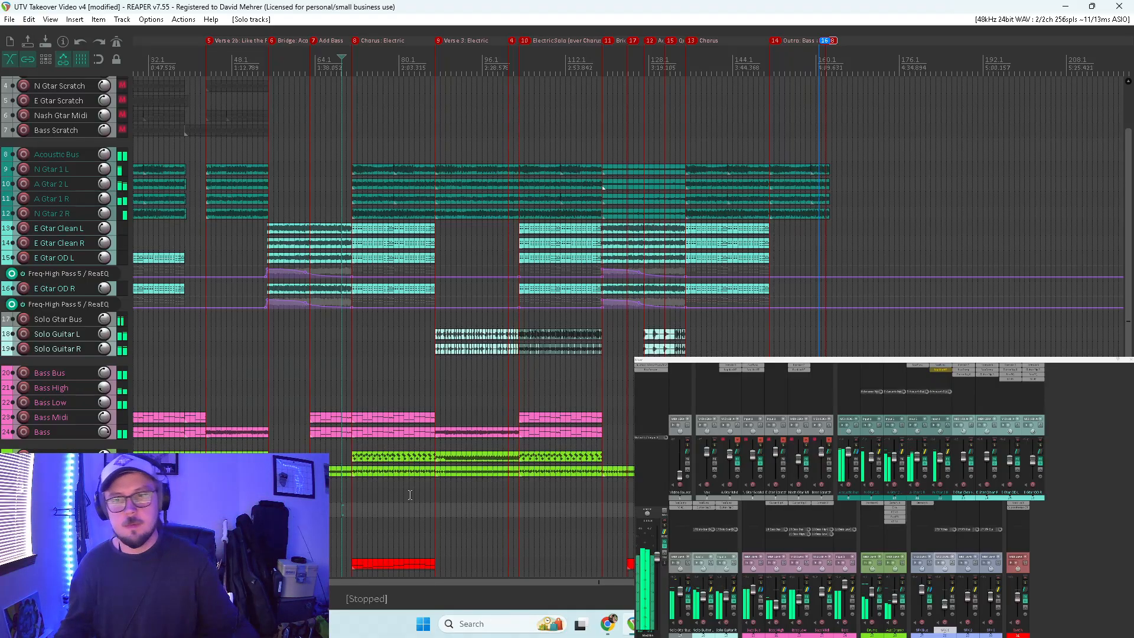
Step: Open Guitar Rig 6 on Solo Guitar L, review its effects chain, and add a Twin Delay at the end
left_click(713, 509)
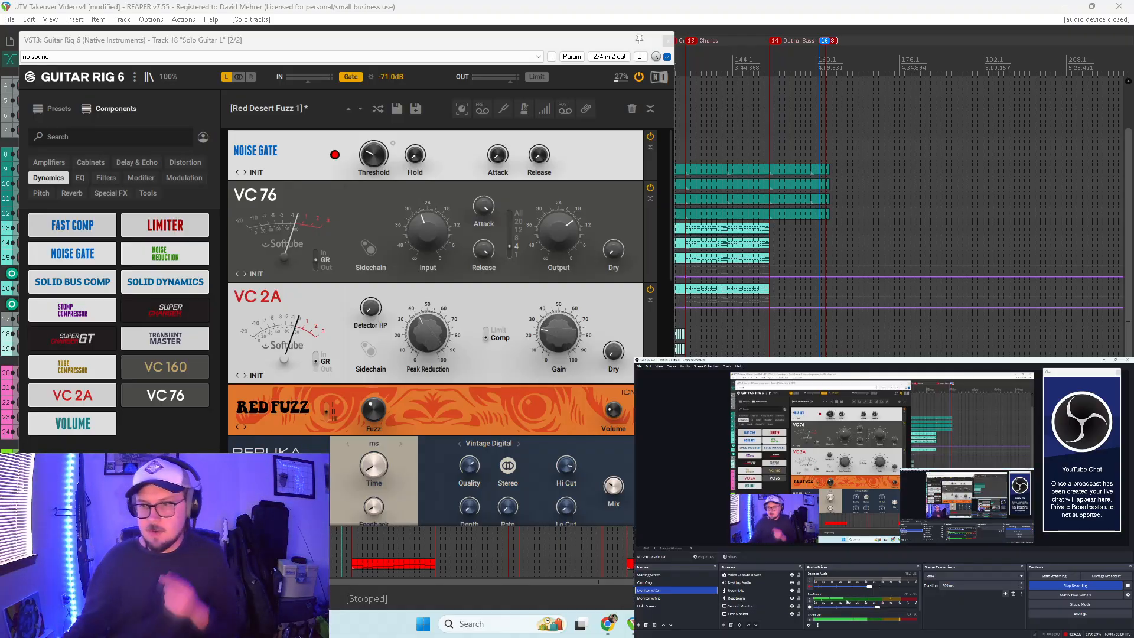
scroll(843, 597, "down", 1)
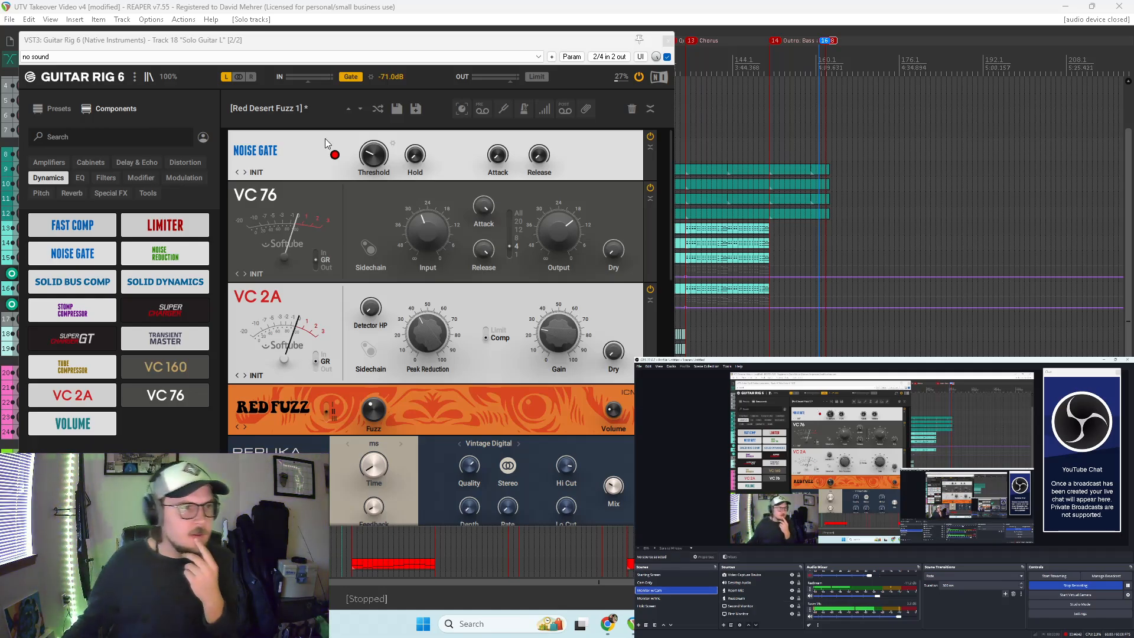
scroll(286, 251, "down", 10)
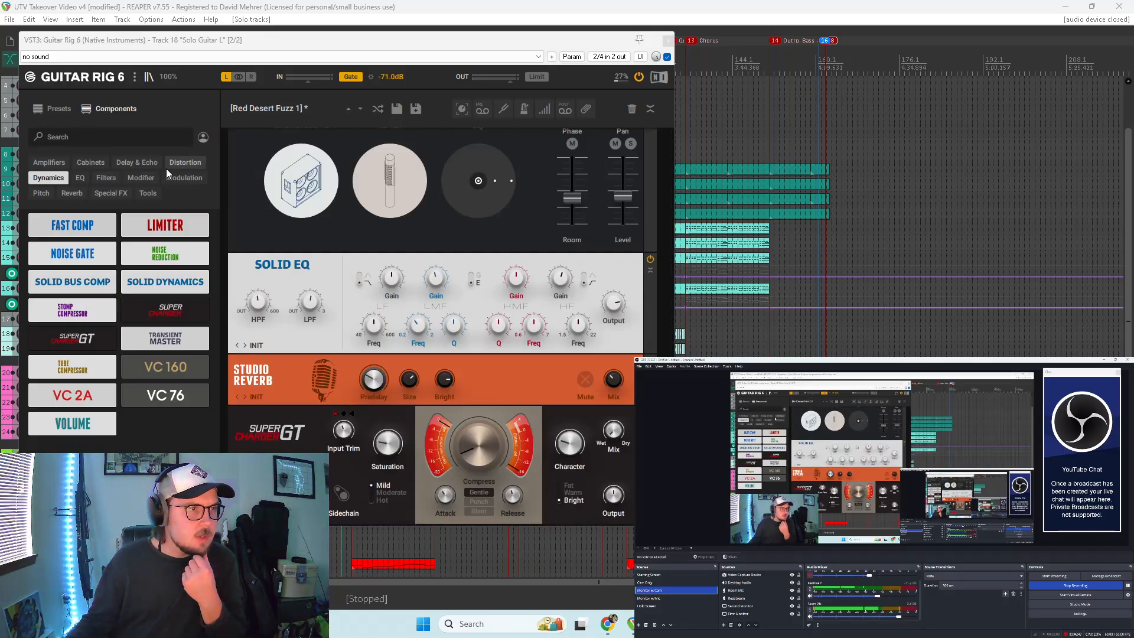
left_click(129, 163)
scroll(398, 421, "up", 5)
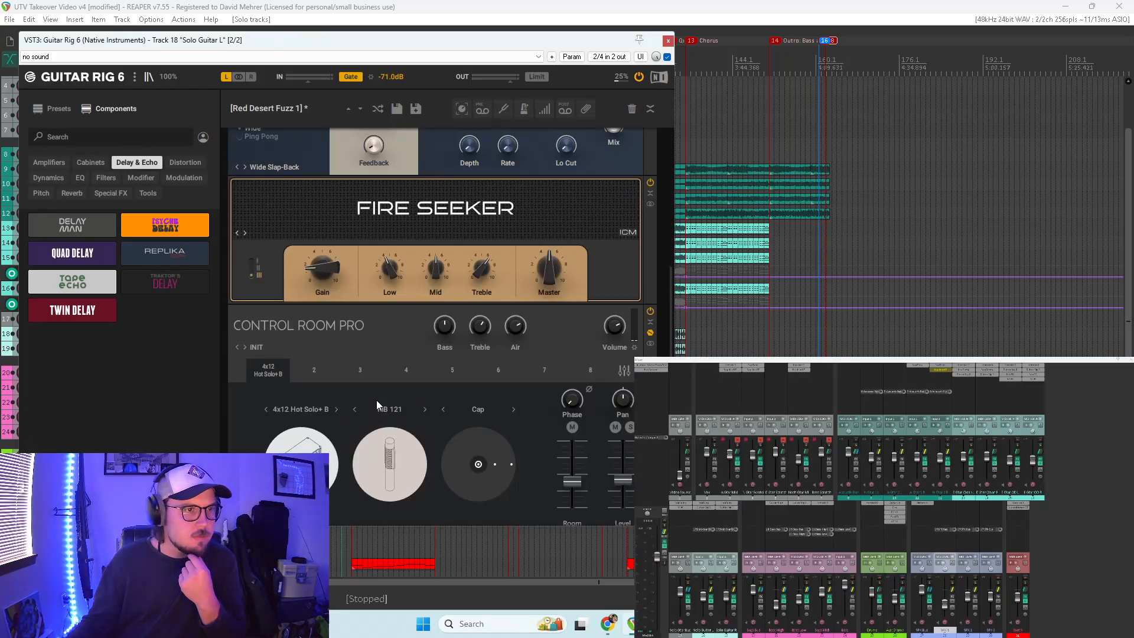
scroll(378, 402, "up", 4)
scroll(373, 367, "up", 2)
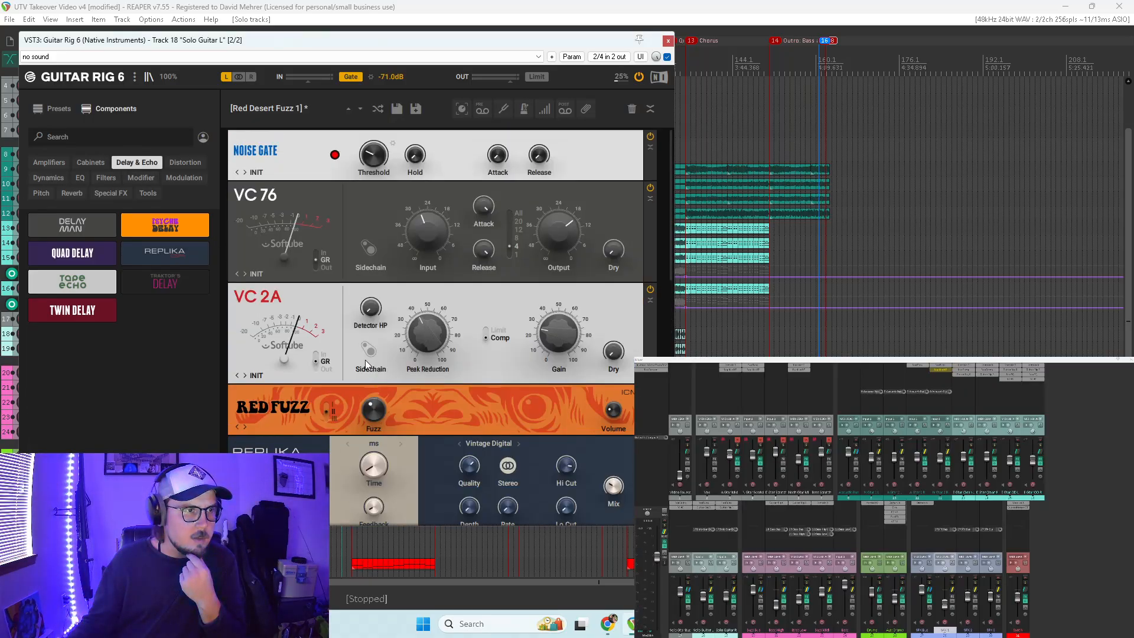
scroll(365, 376, "down", 9)
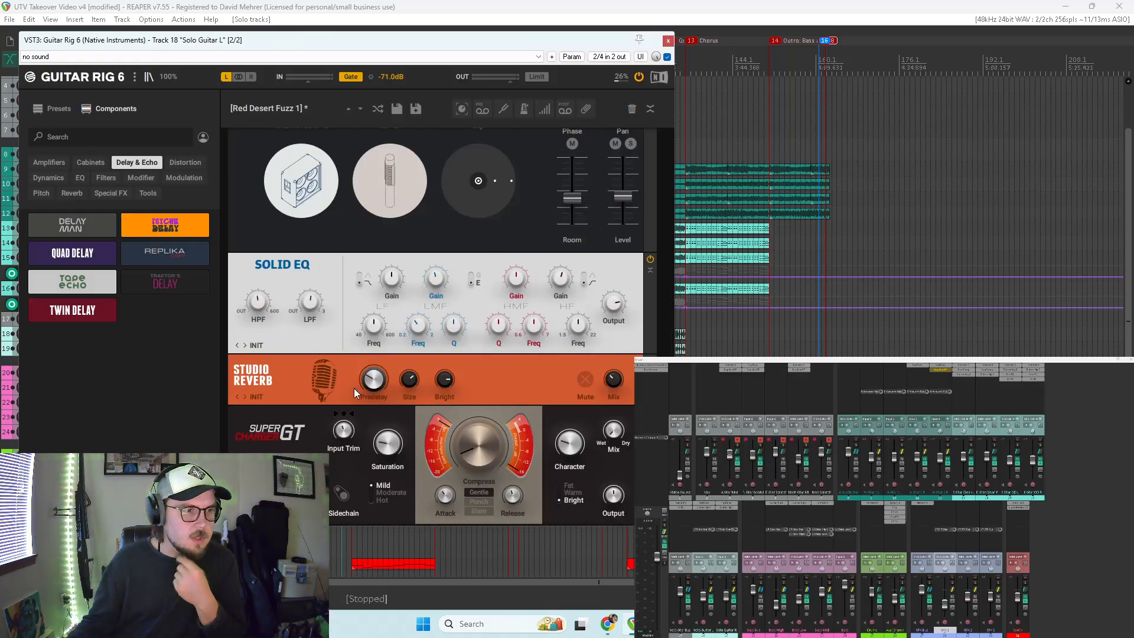
scroll(334, 387, "up", 3)
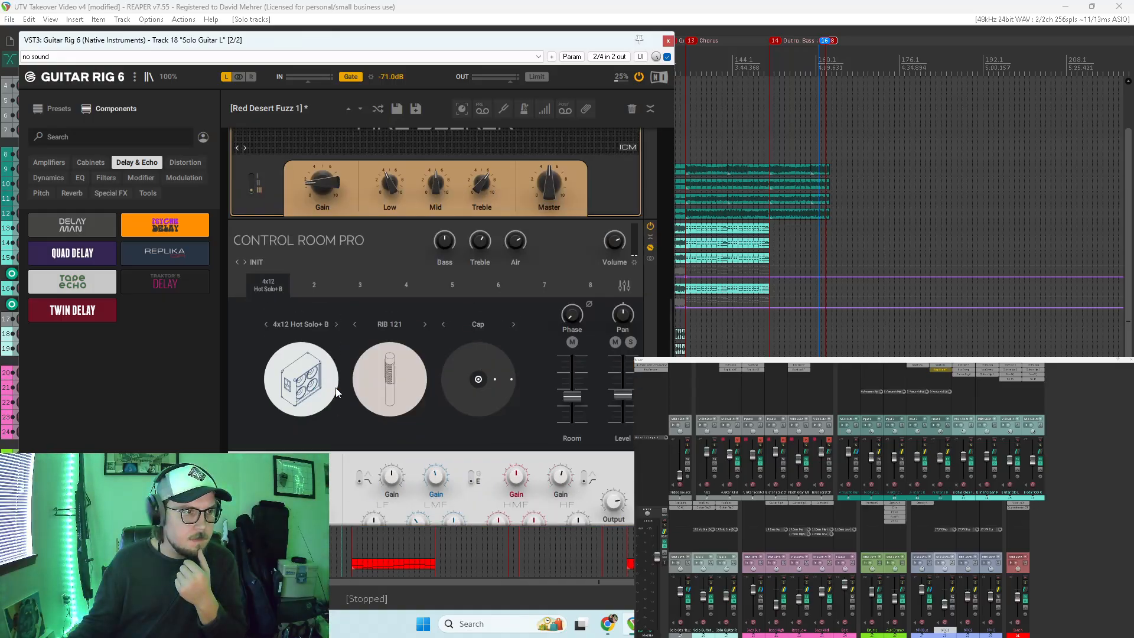
scroll(336, 386, "down", 3)
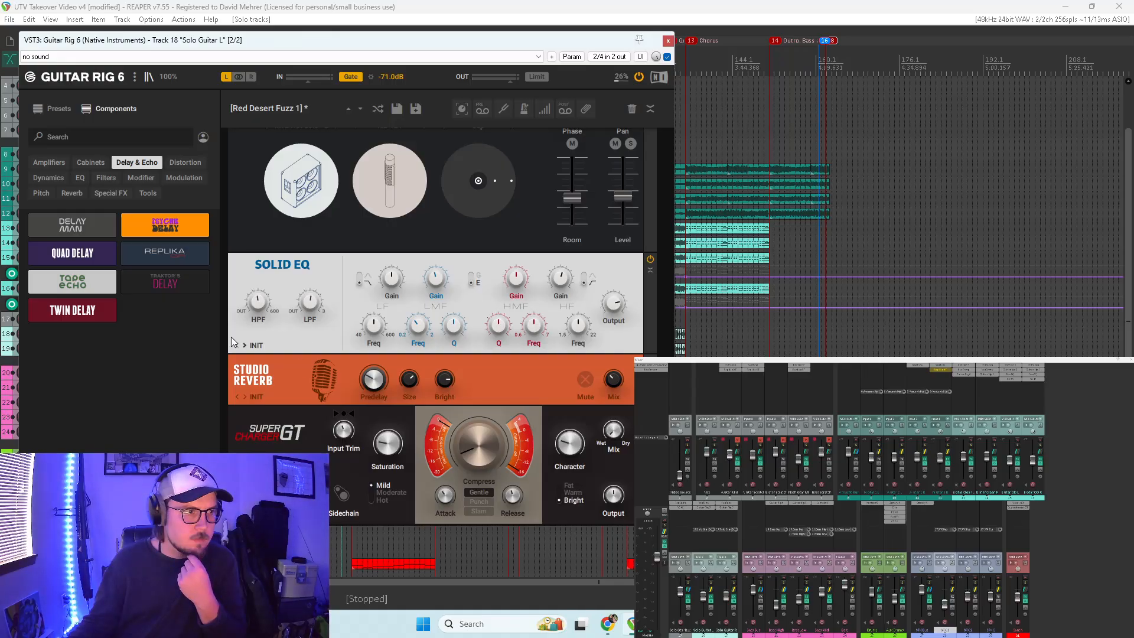
left_click_drag(67, 313, 387, 470)
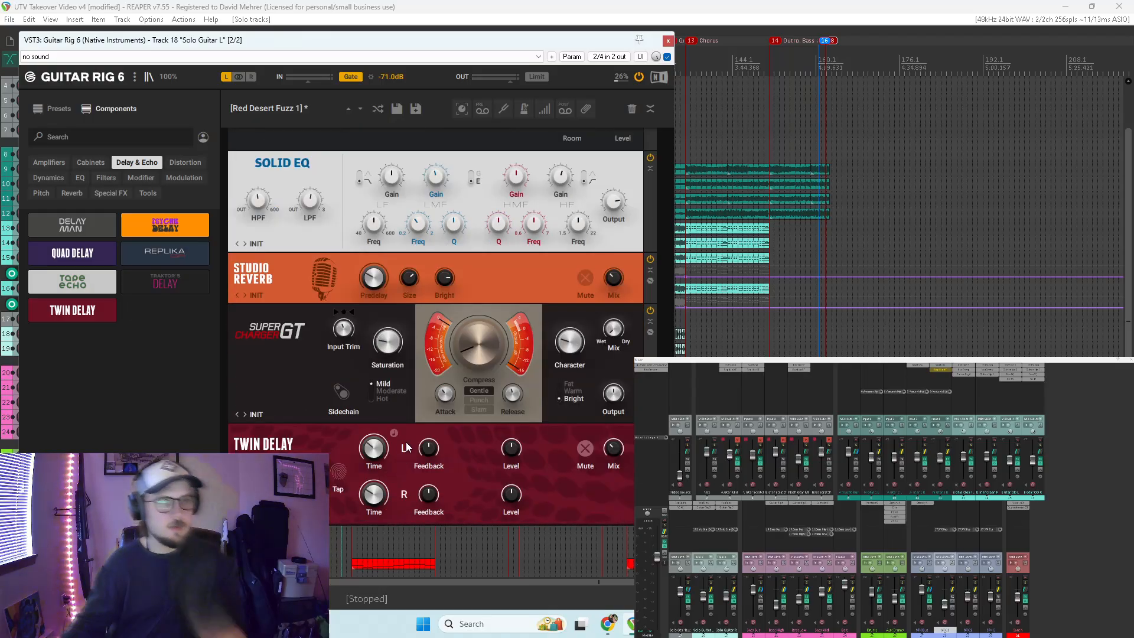
Step: Play the full mix, solo Solo Guitar L, and raise the Twin Delay's mix while listening
key("space")
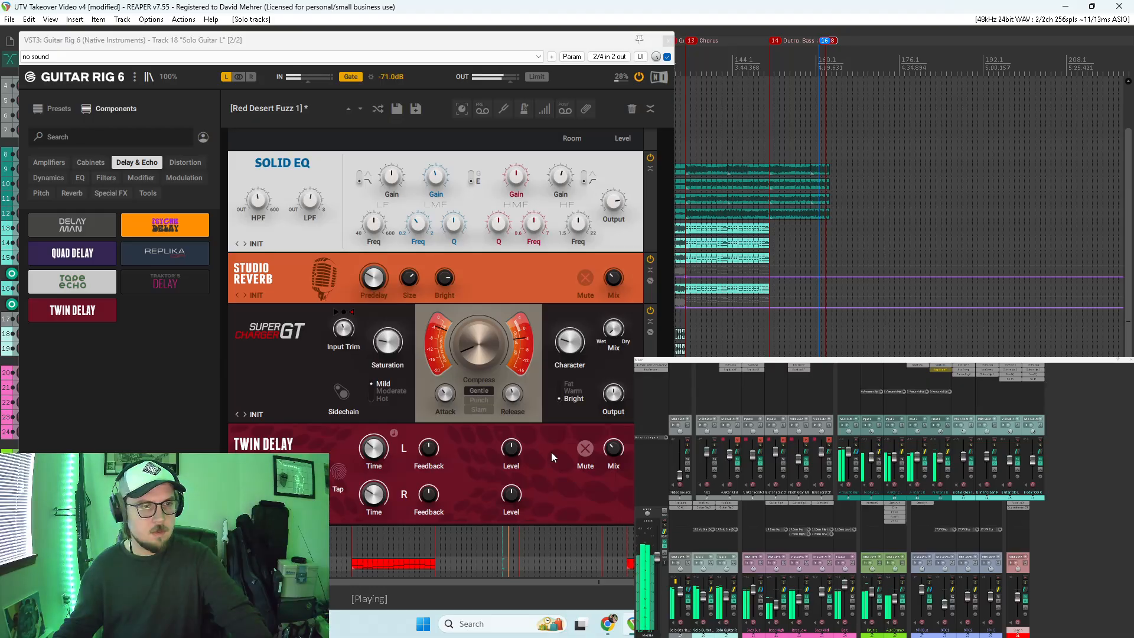
left_click(712, 583)
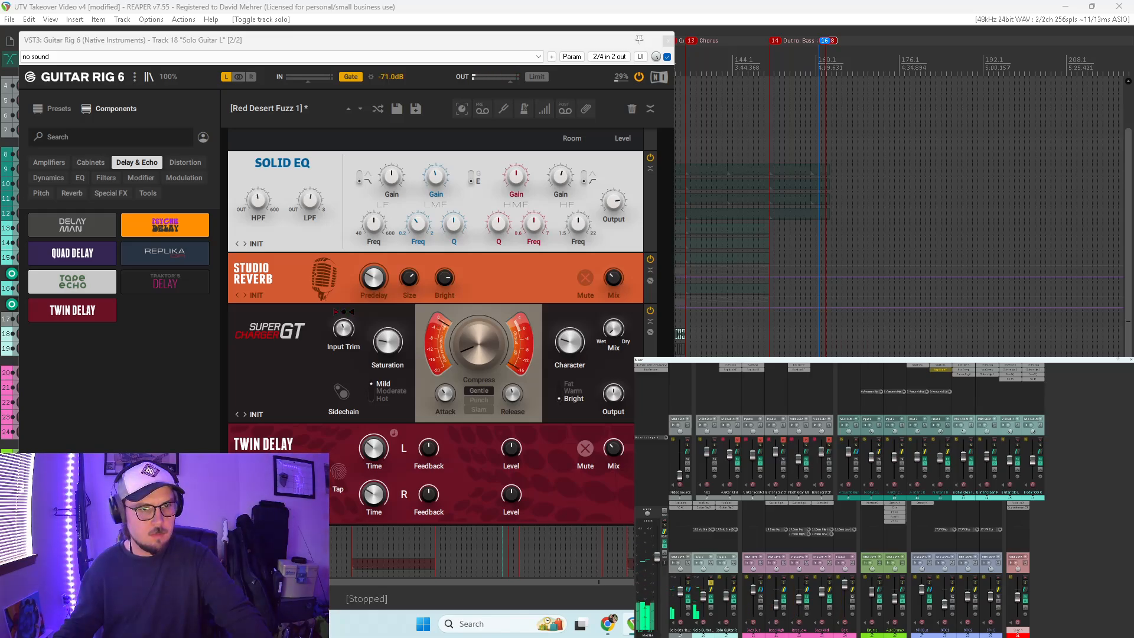
left_click(614, 448)
key("space")
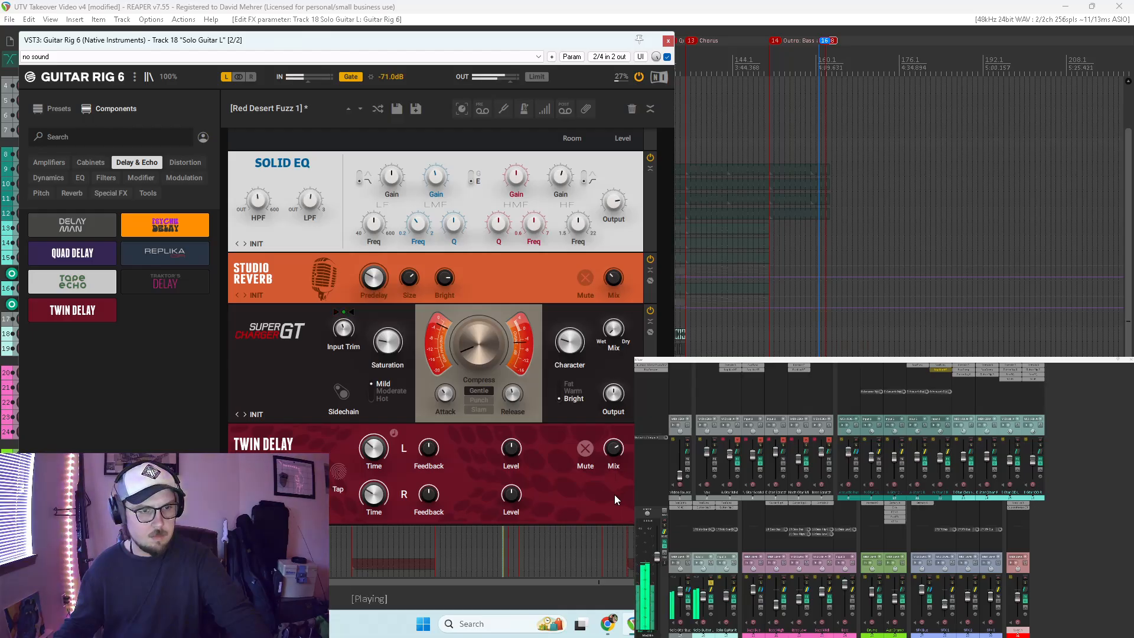
mouse_move(607, 465)
left_mouse_down()
mouse_move(602, 500)
mouse_move(618, 457)
left_mouse_up()
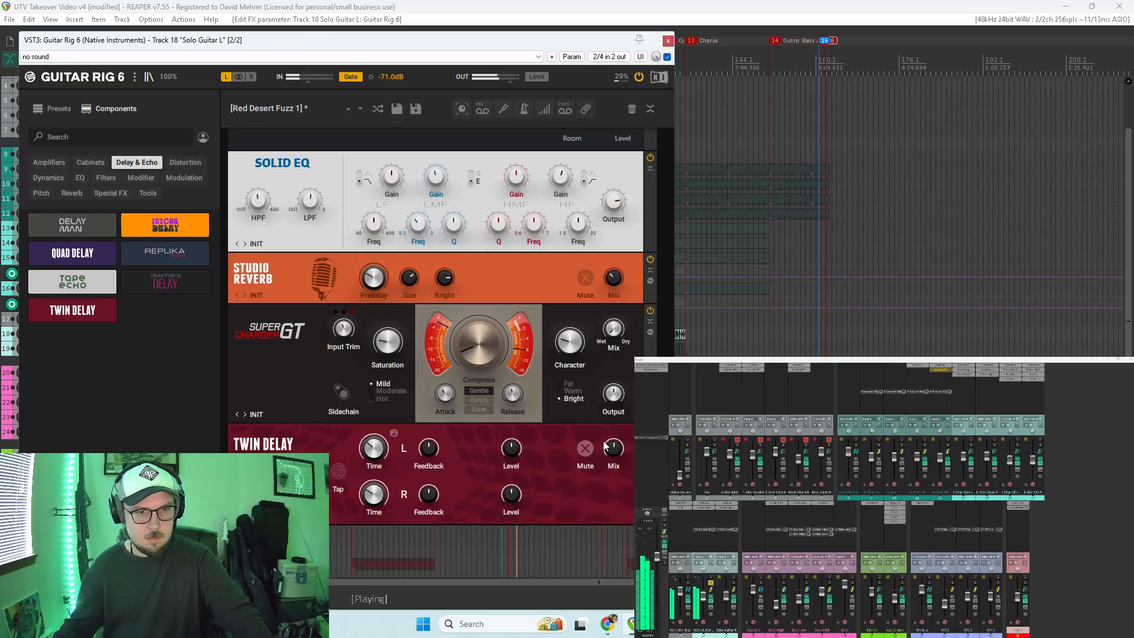
Step: Unsolo Solo Guitar L and replace Solo Guitar R's Guitar Rig 6 with a copy of Solo Guitar L's
left_click(712, 585)
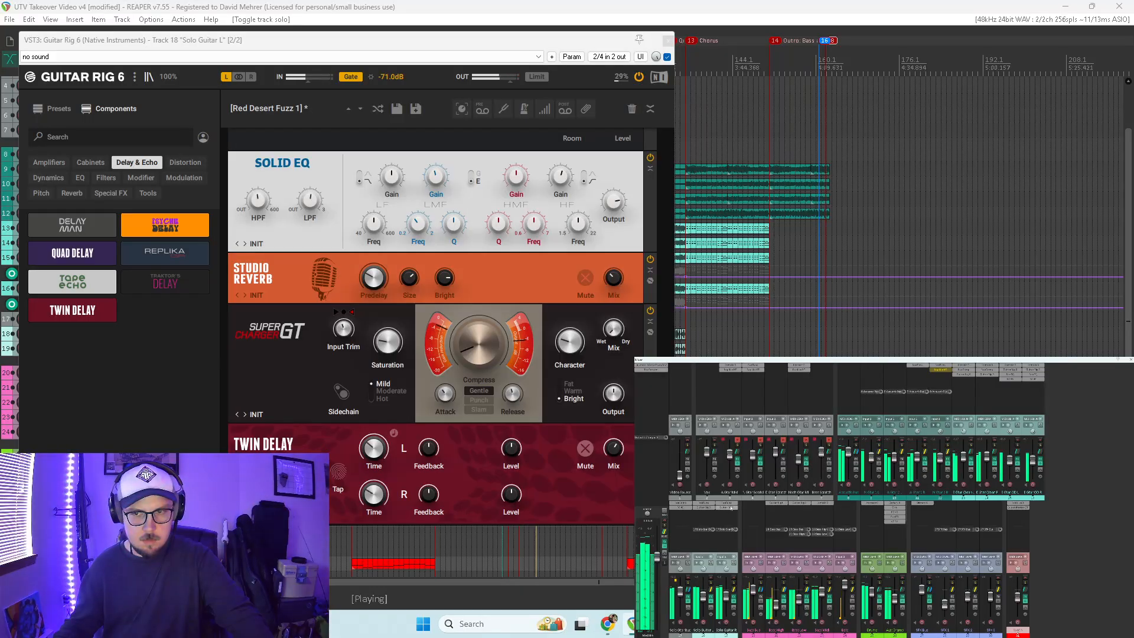
left_click(728, 509, "alt")
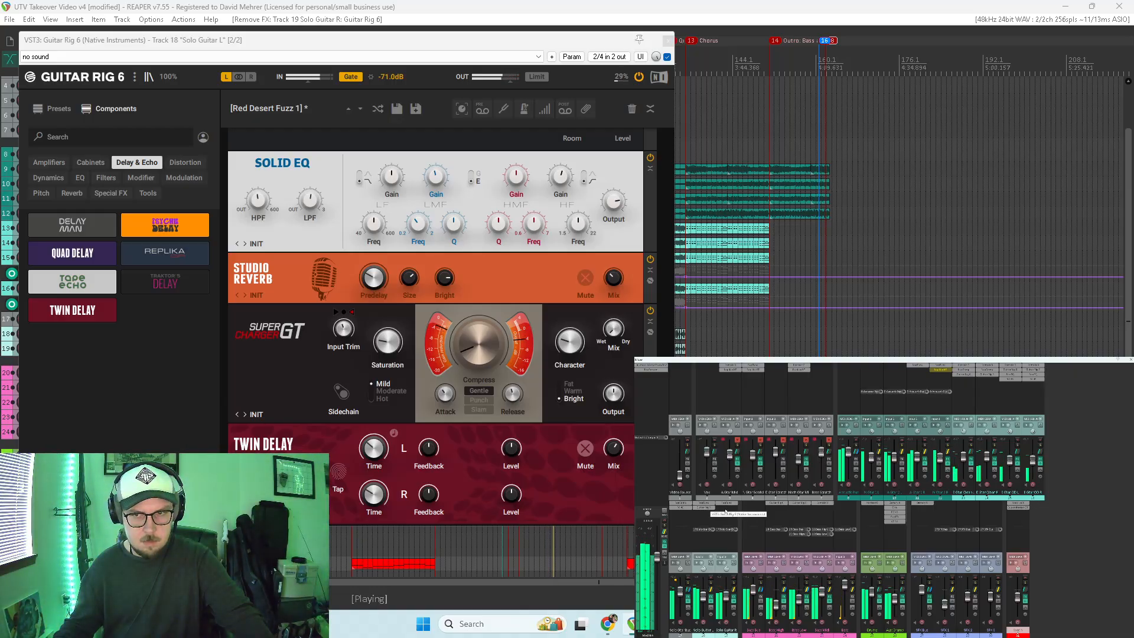
left_click_drag(726, 512, 727, 510)
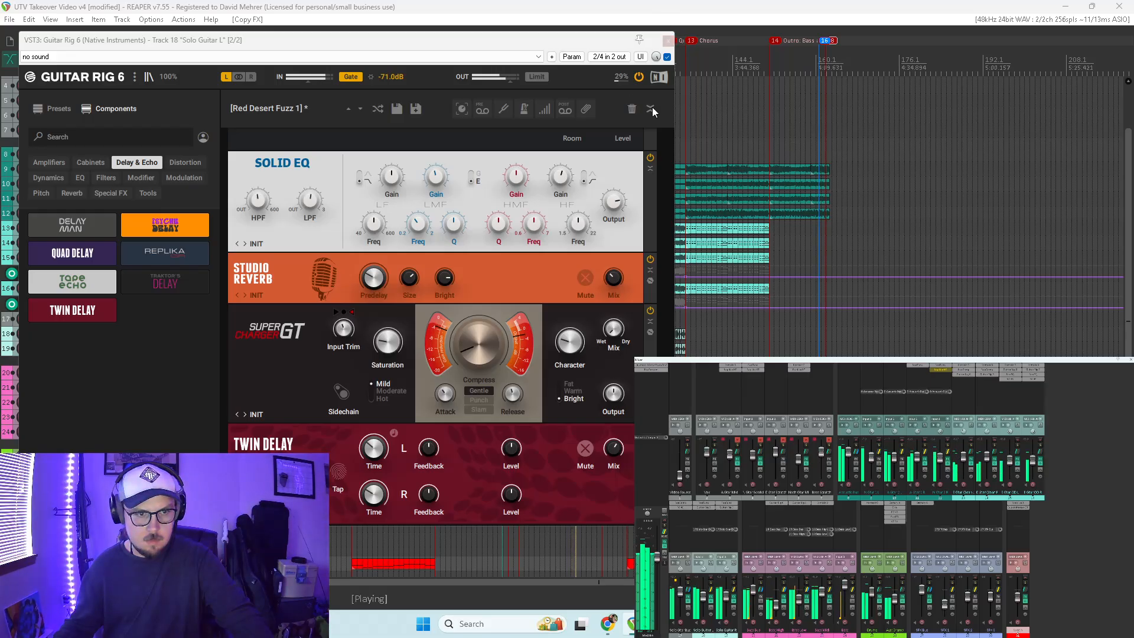
Step: Lower the Twin Delay's mix on Solo Guitar L, close the plug-in, and replay the mix from just before Verse 3
left_click_drag(619, 458, 618, 469)
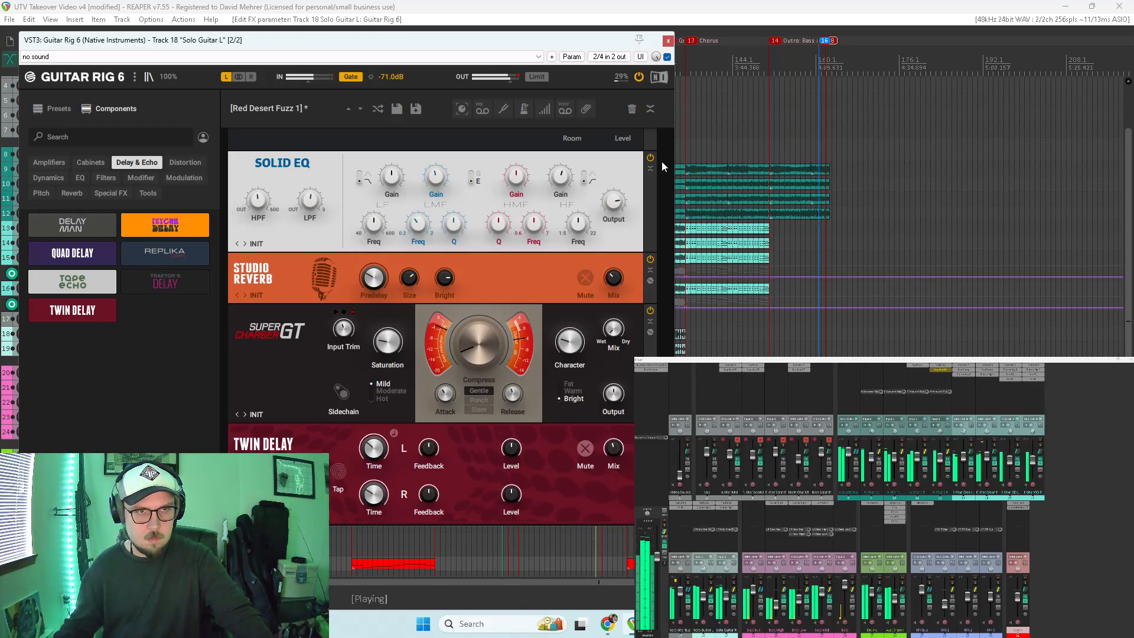
left_click(668, 41)
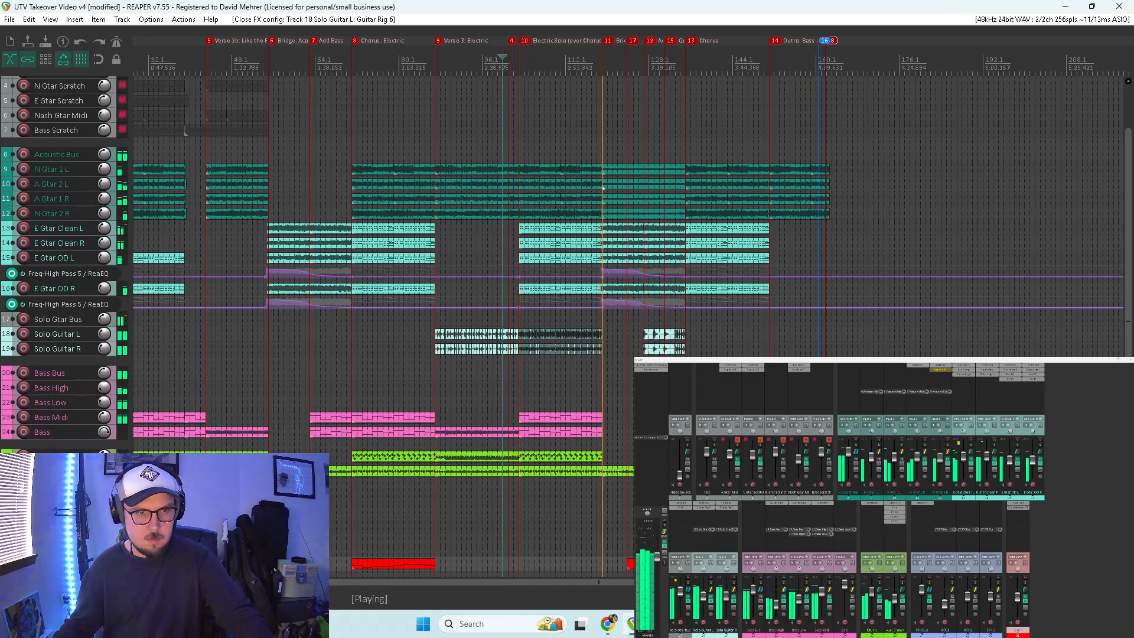
left_click(462, 386)
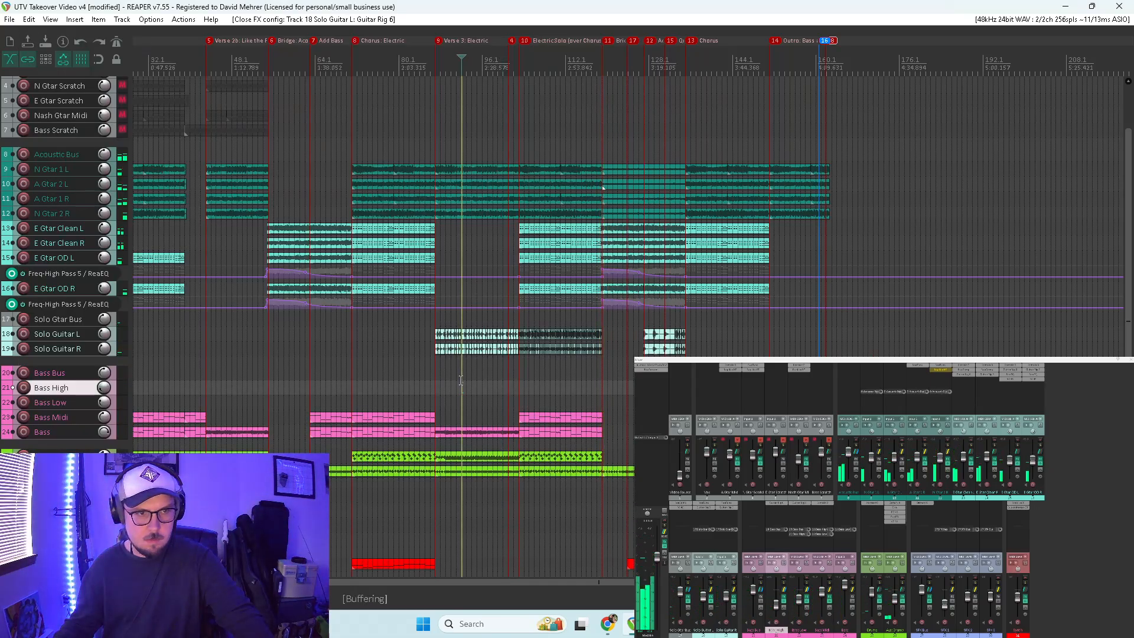
left_click(425, 383)
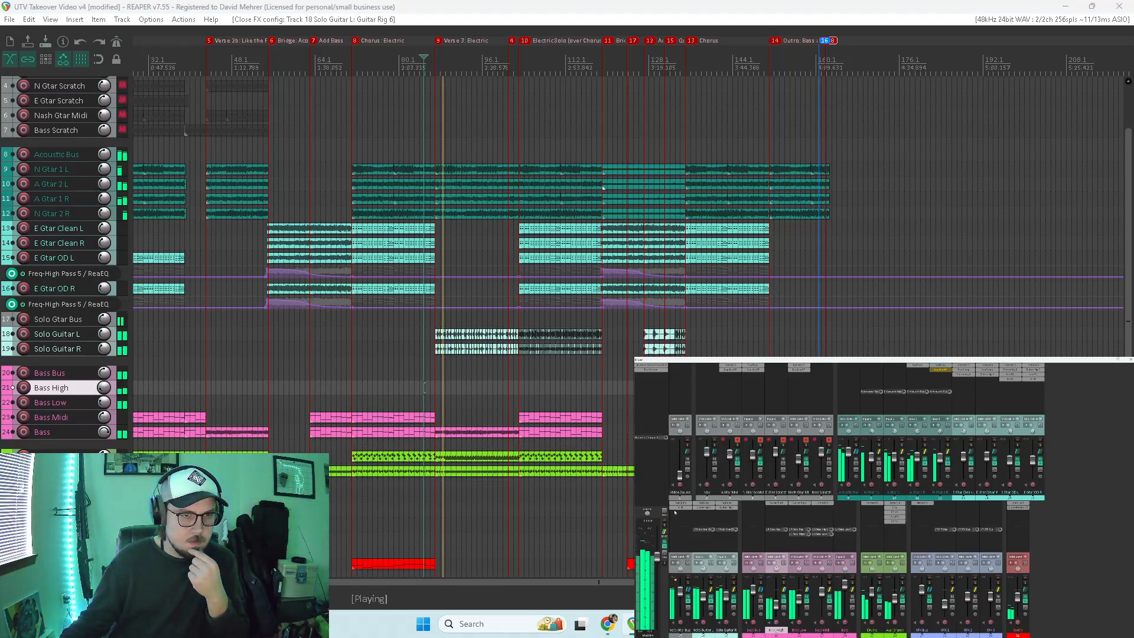
Step: Reopen Solo Guitar L's Guitar Rig 6 and add a Supercharger GT compressor after the Twin Delay
left_click(703, 507)
scroll(473, 427, "down", 7)
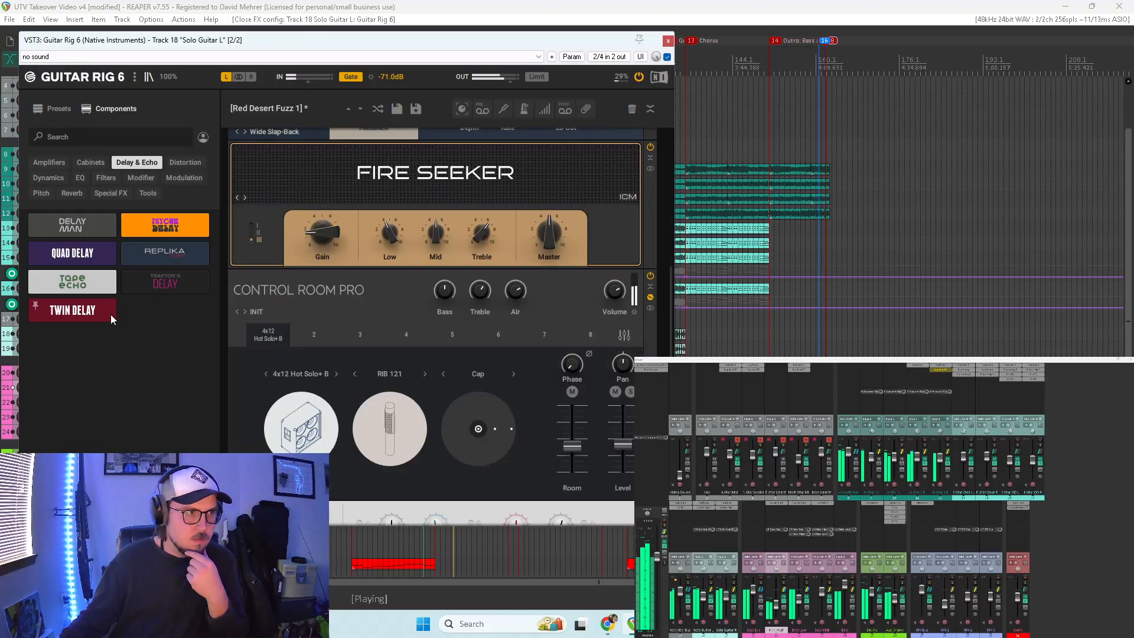
scroll(316, 290, "down", 8)
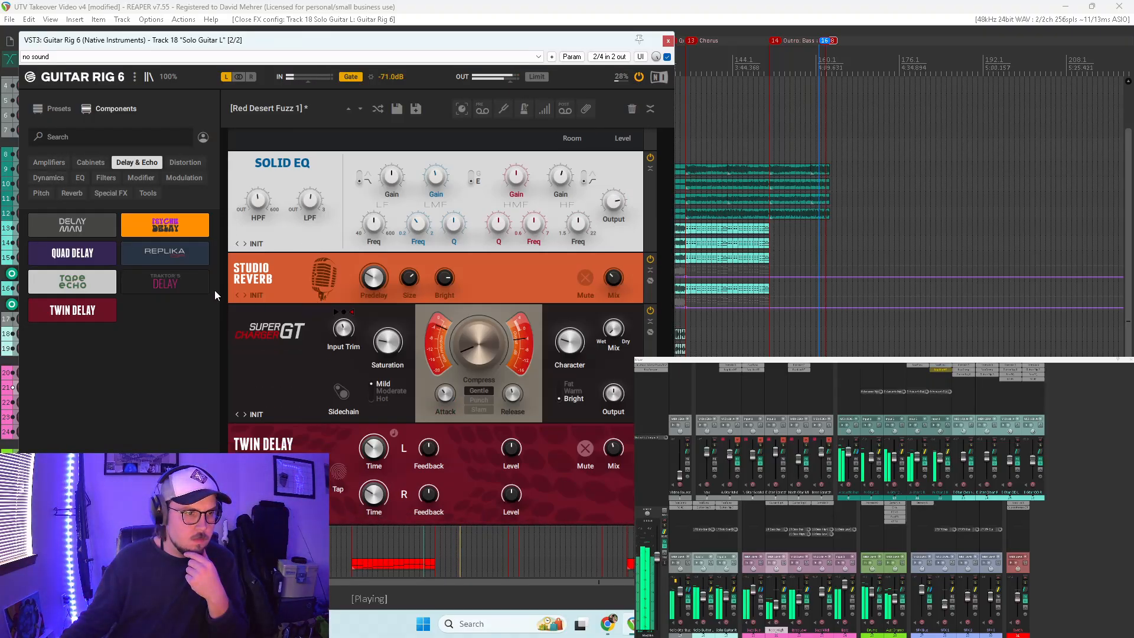
left_click(39, 178)
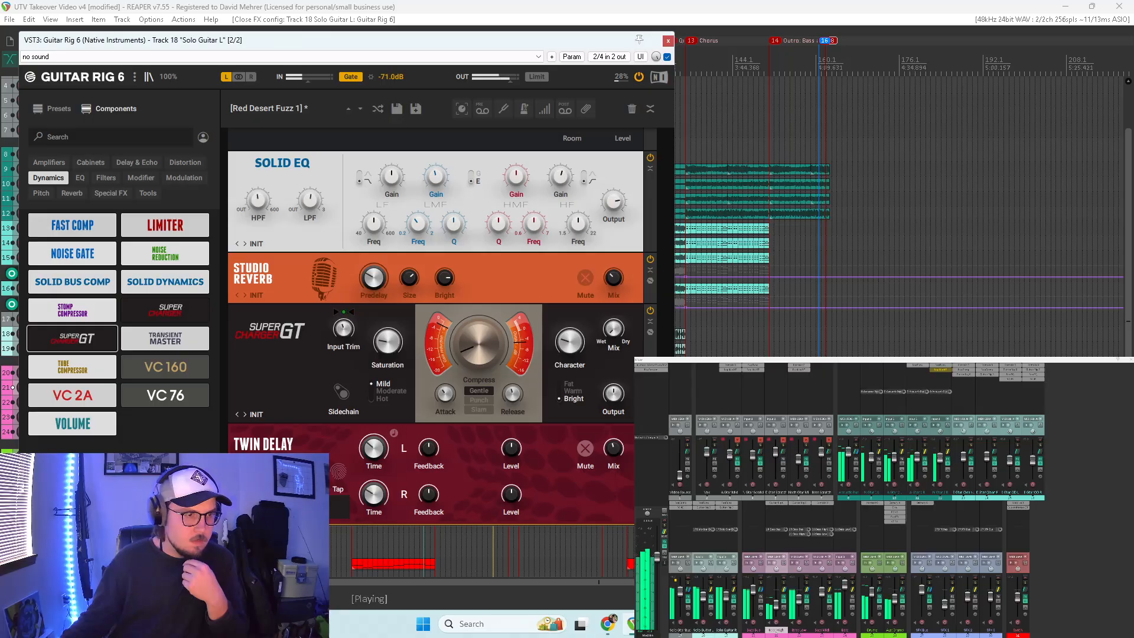
left_click_drag(333, 307, 314, 368)
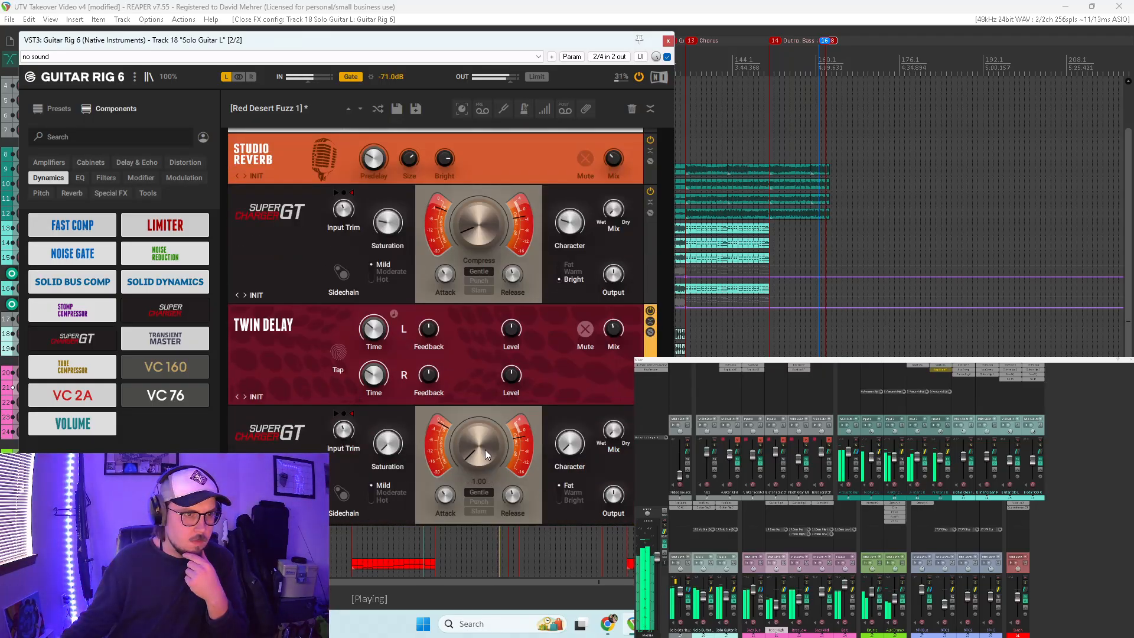
Step: With Solo Guitar L soloed, set the new Supercharger GT's compression to about 3.55, adjust its saturation and character, and close the plug-in
left_click_drag(479, 447, 479, 444)
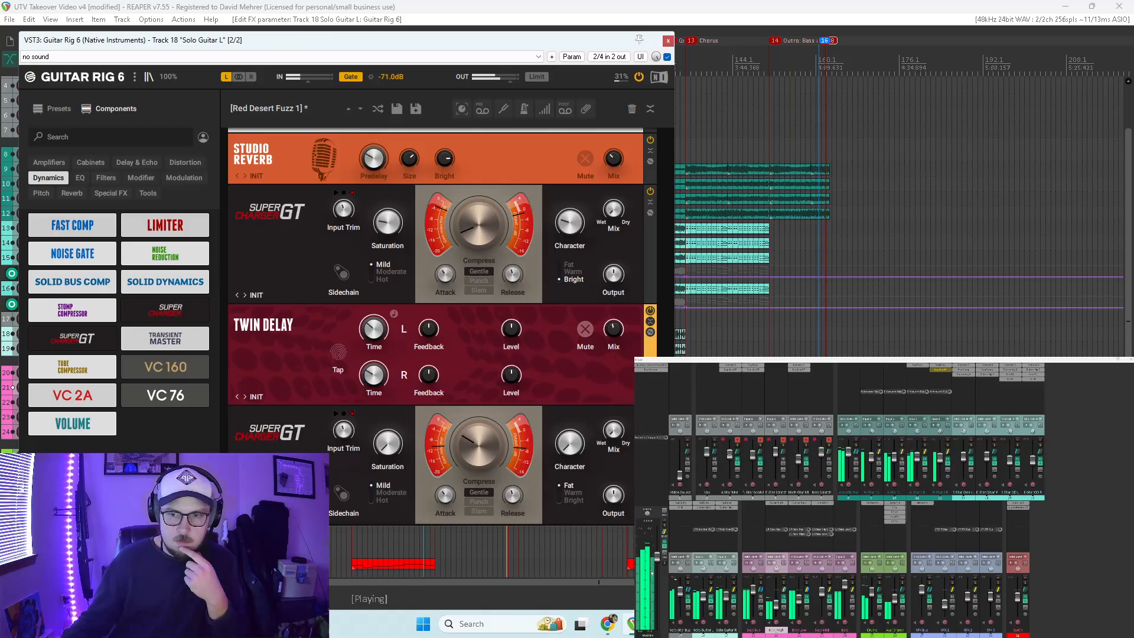
left_click(711, 583)
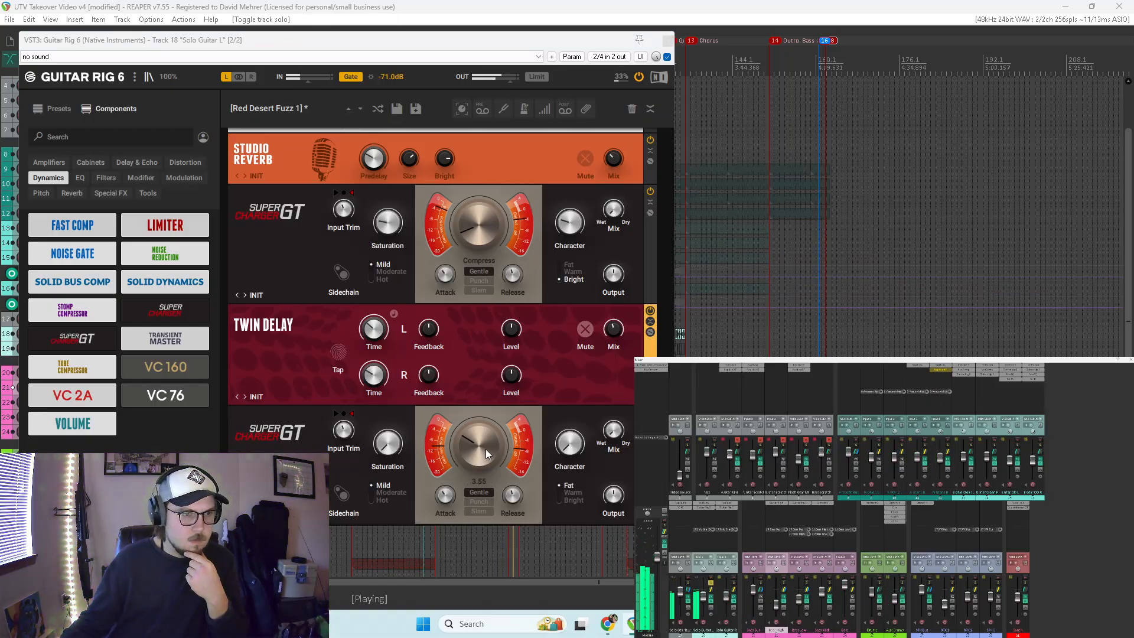
left_click(400, 441)
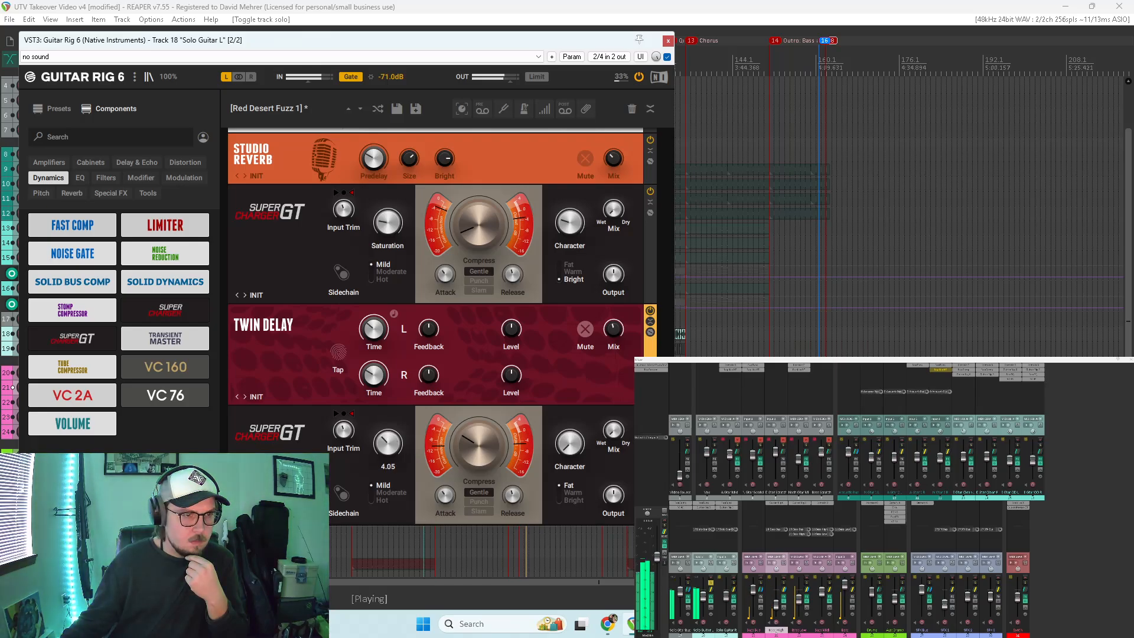
left_click_drag(399, 439, 400, 437)
left_click(574, 501)
left_click_drag(570, 446, 570, 414)
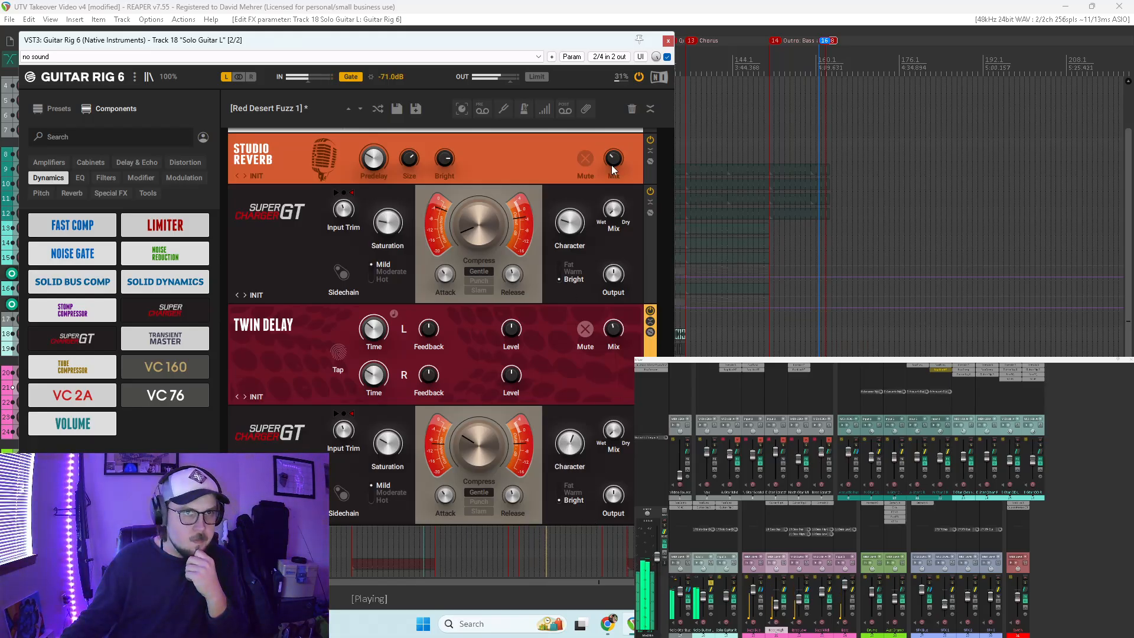
left_click(667, 40)
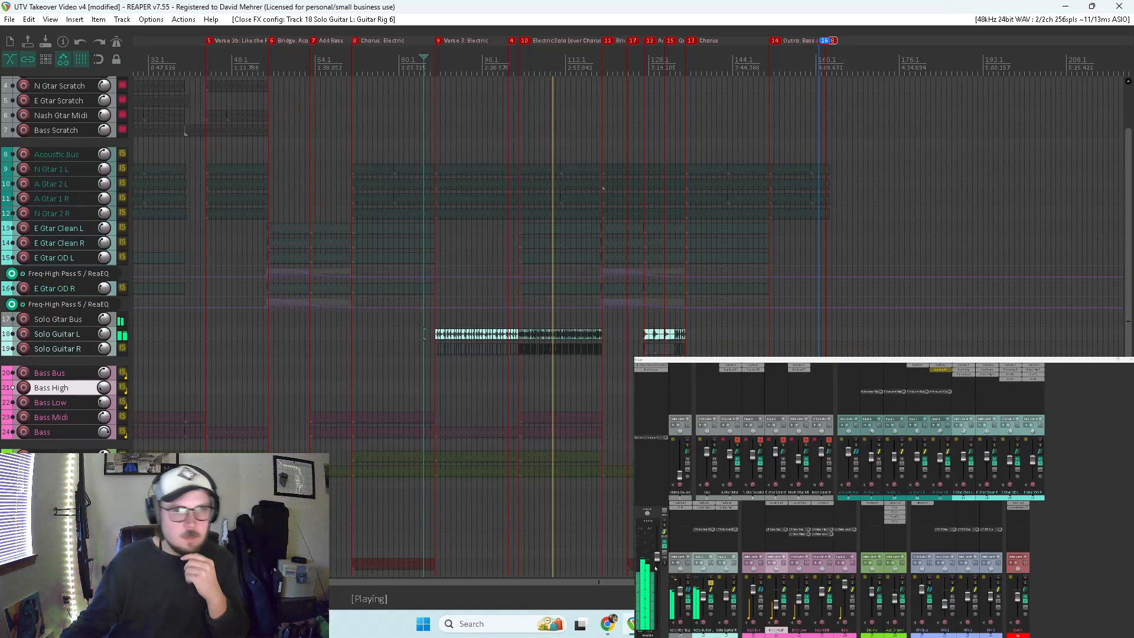
Step: Replace Solo Guitar R's Guitar Rig 6 with Solo Guitar L's updated copy, solo both guitars together, and clear all solos
left_click(730, 508, "alt")
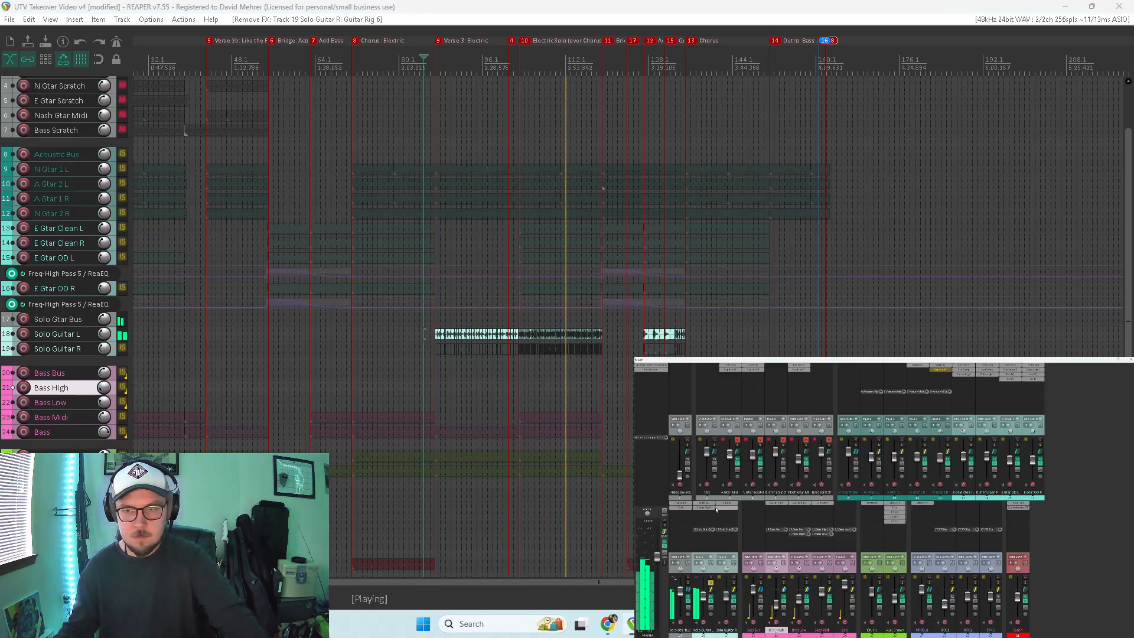
left_click(734, 583)
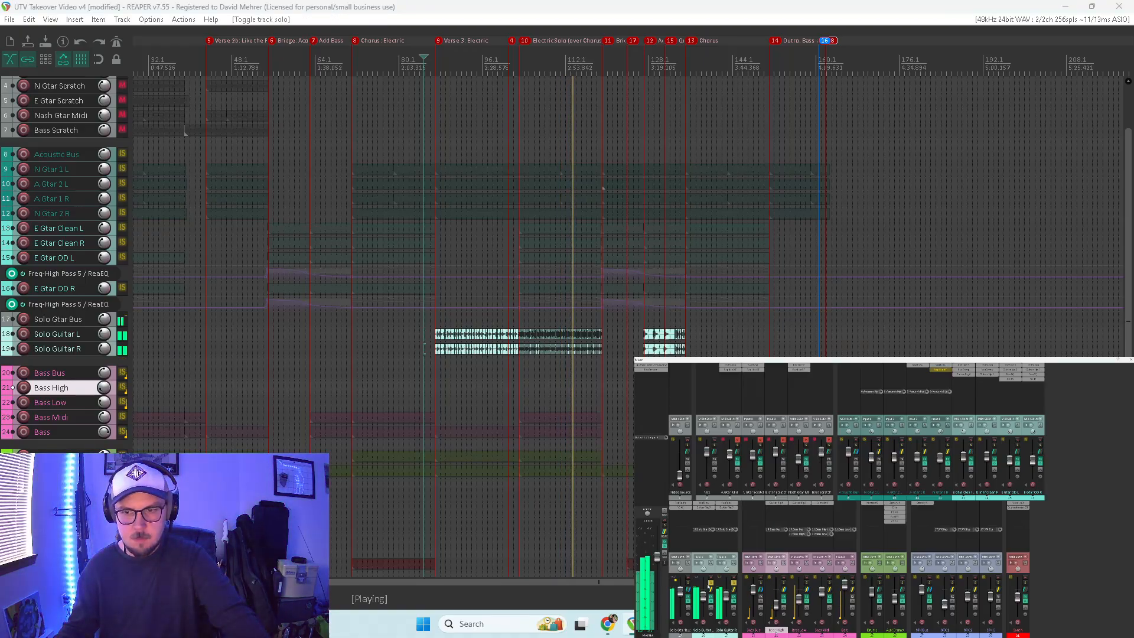
left_click(734, 583, "ctrl")
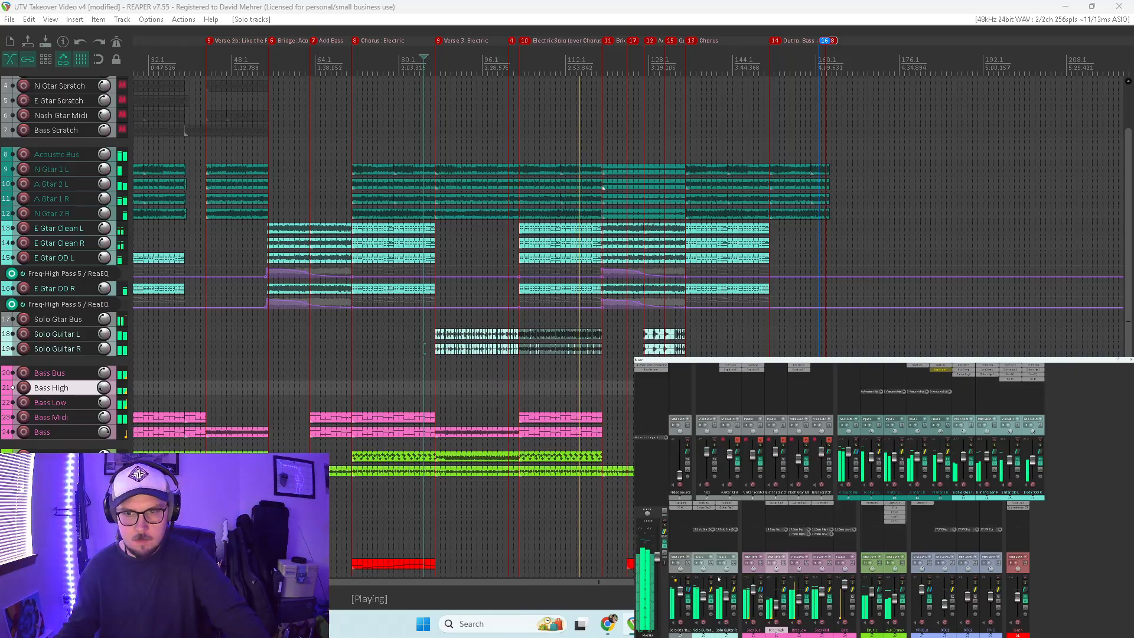
Step: Set the ReaComp threshold on the Solo Gtar Bus to -21.7, close it, and restart playback from just before Verse 3
left_click(680, 504)
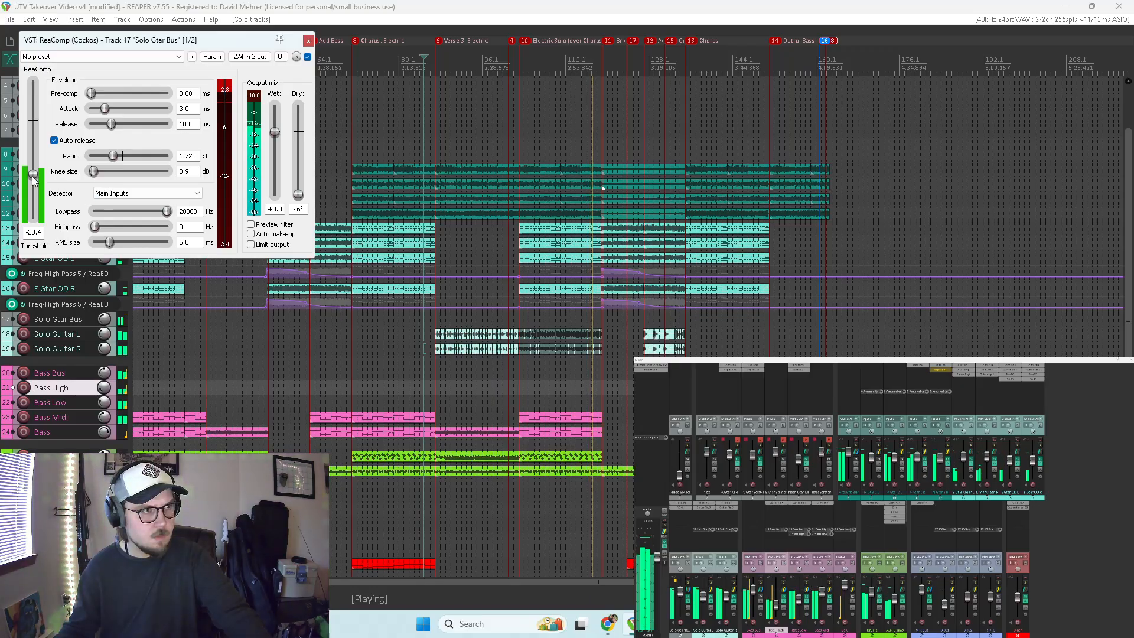
left_click_drag(33, 177, 31, 174)
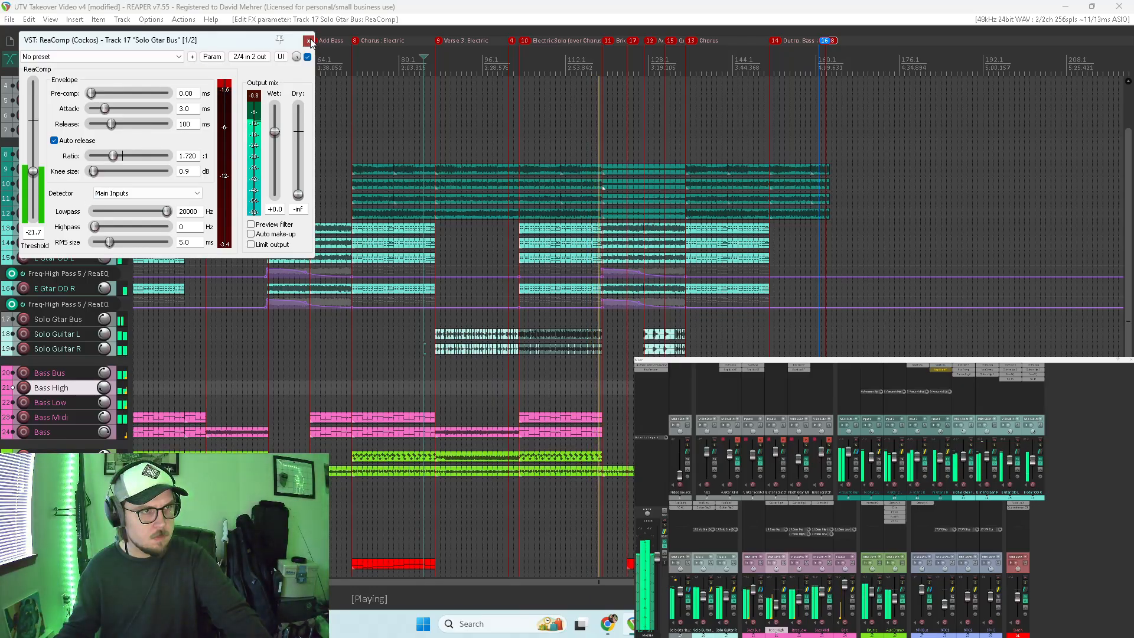
left_click(308, 40)
key("space")
key("space")
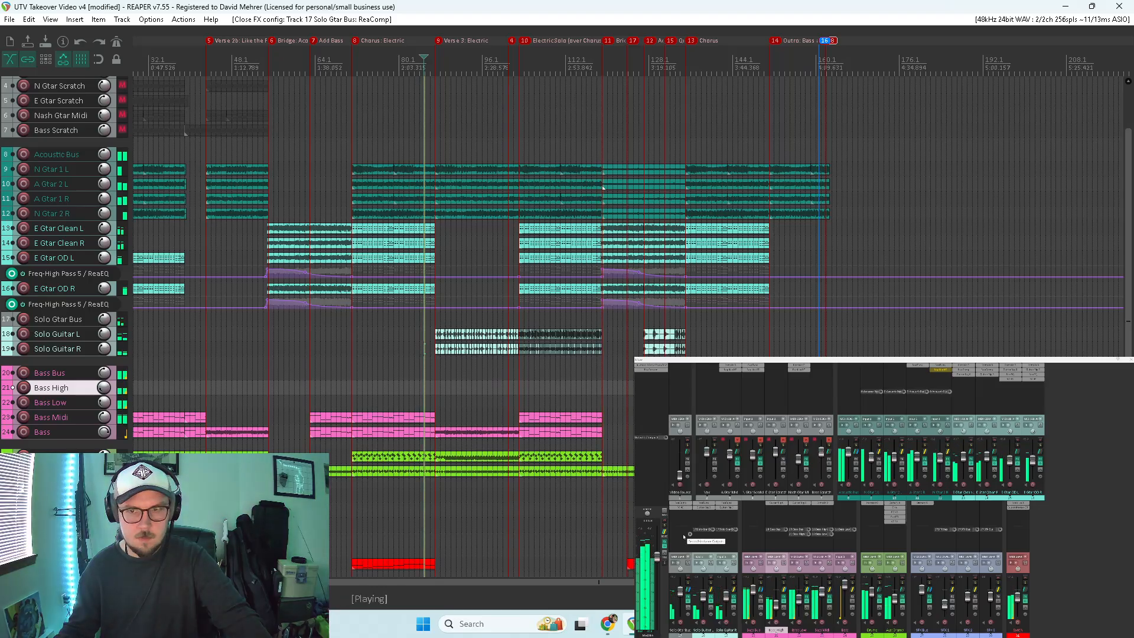
Step: Compare playback with the Solo Gtar Bus's RC 48 reverb bypassed, and view the plug-in's settings before closing it
left_click(686, 509, "shift")
key("space")
key("space")
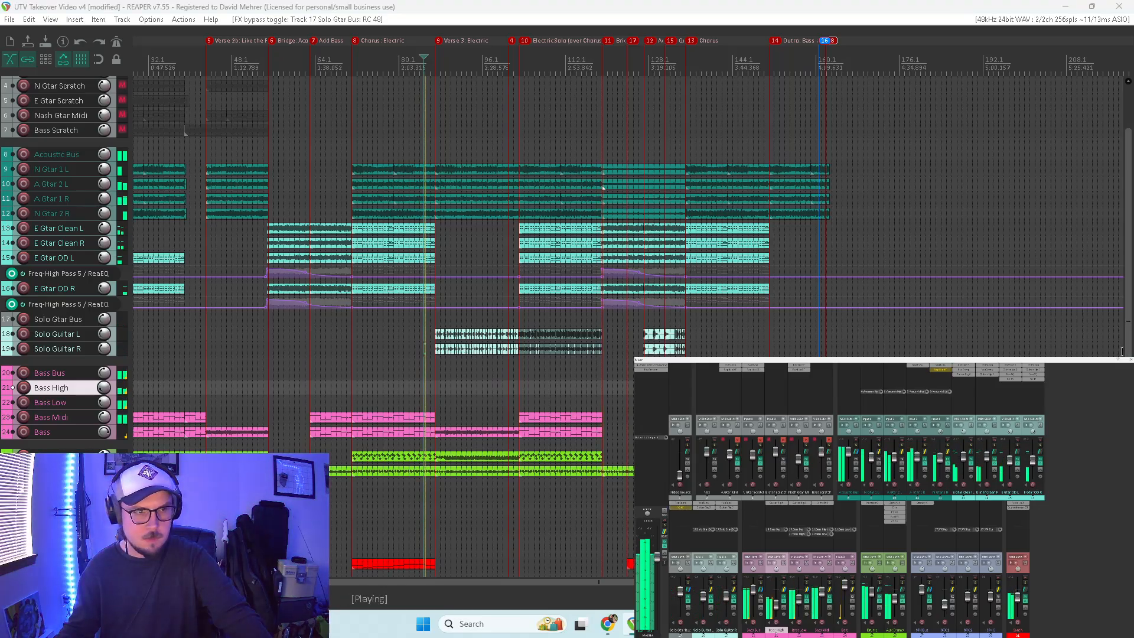
left_click(682, 509)
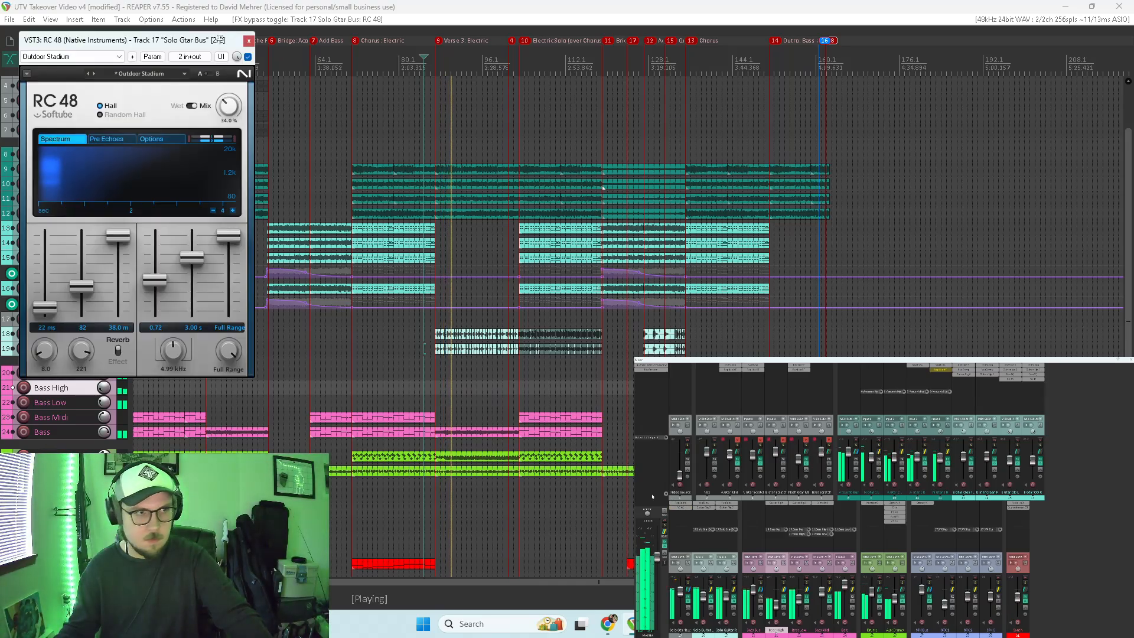
left_click(248, 41)
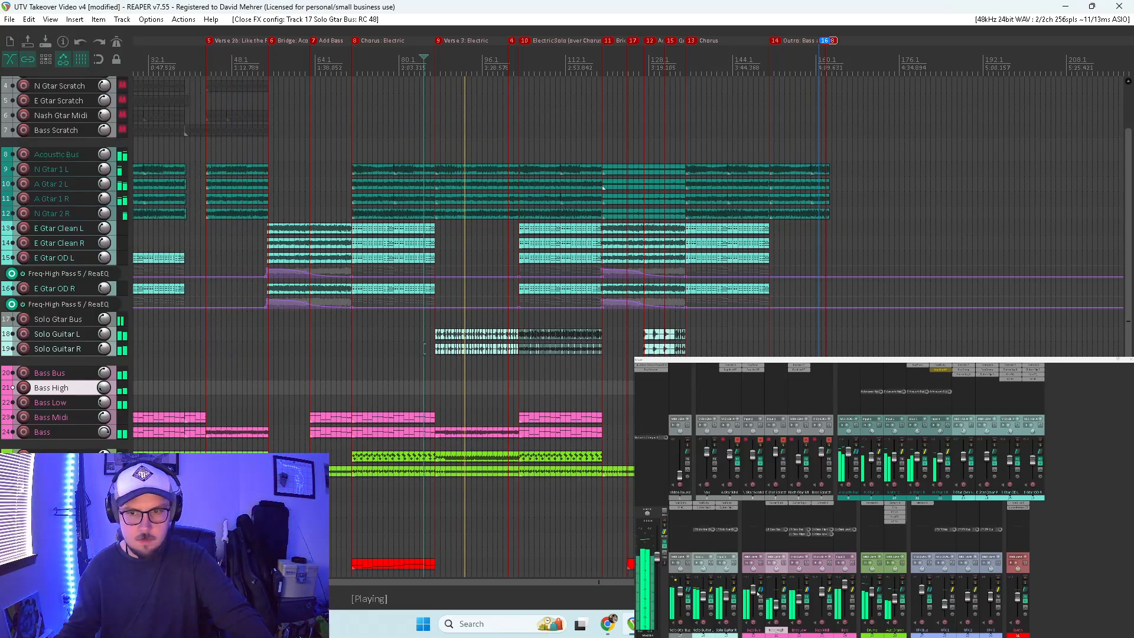
Step: Listen to the Solo Gtar Bus alone, return to the full mix, and check the video before bringing back the mixer
left_click(687, 585)
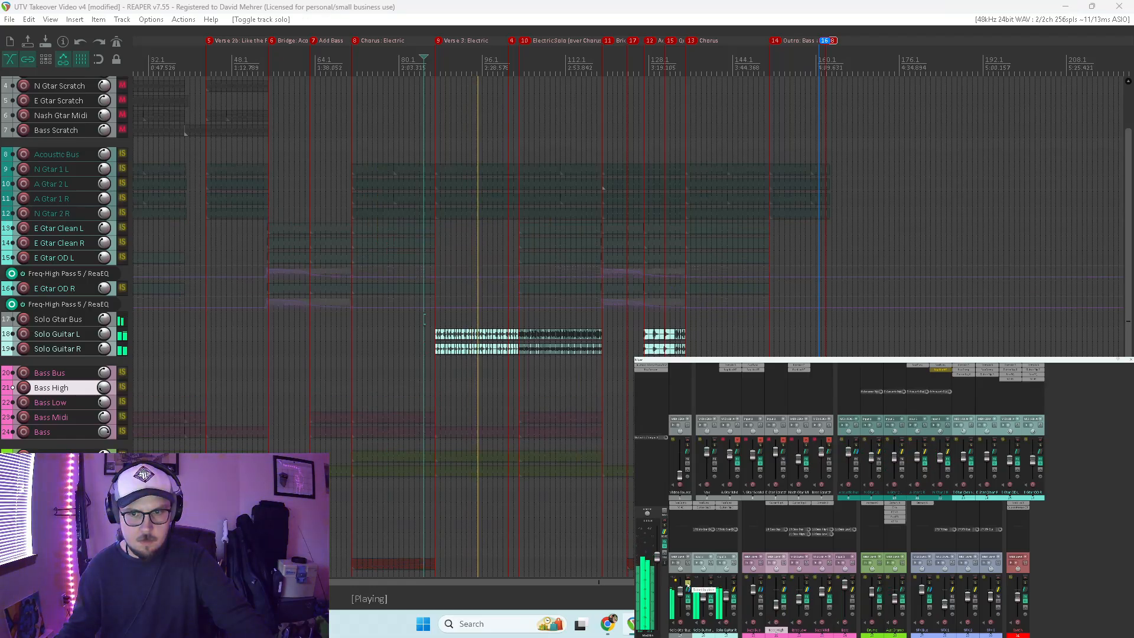
left_click(687, 585)
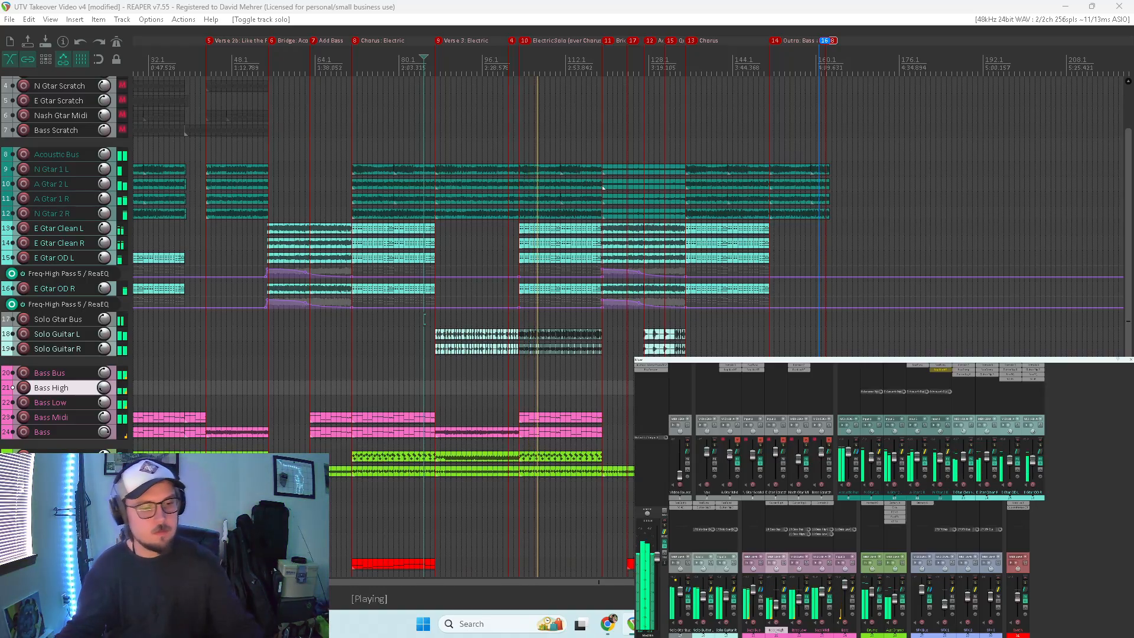
key("ctrl+shift+v")
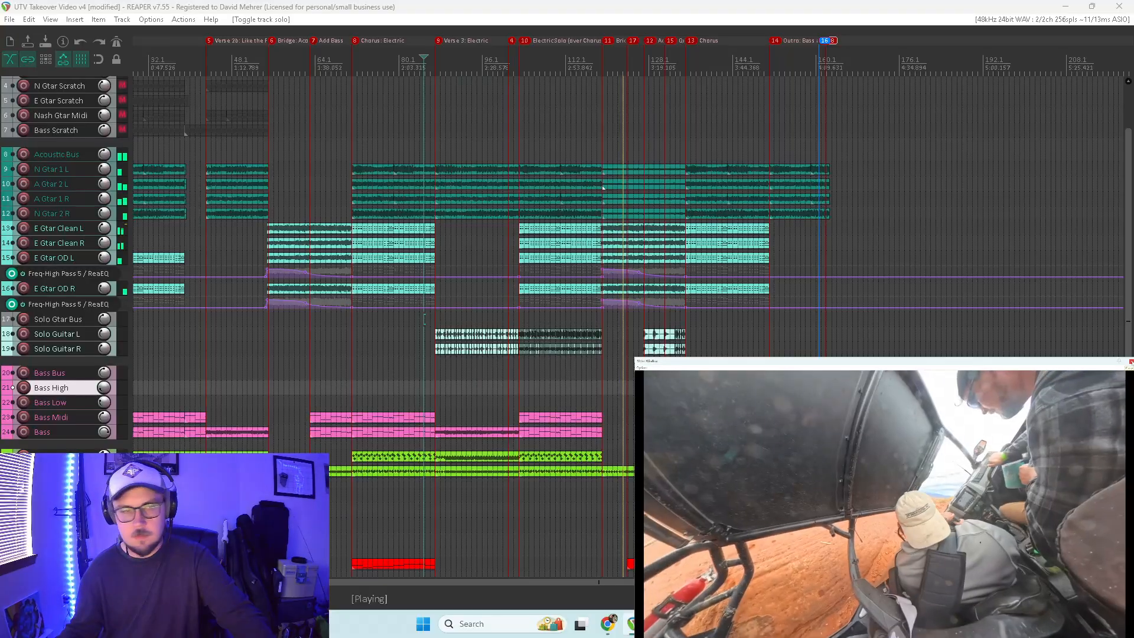
key("ctrl+m")
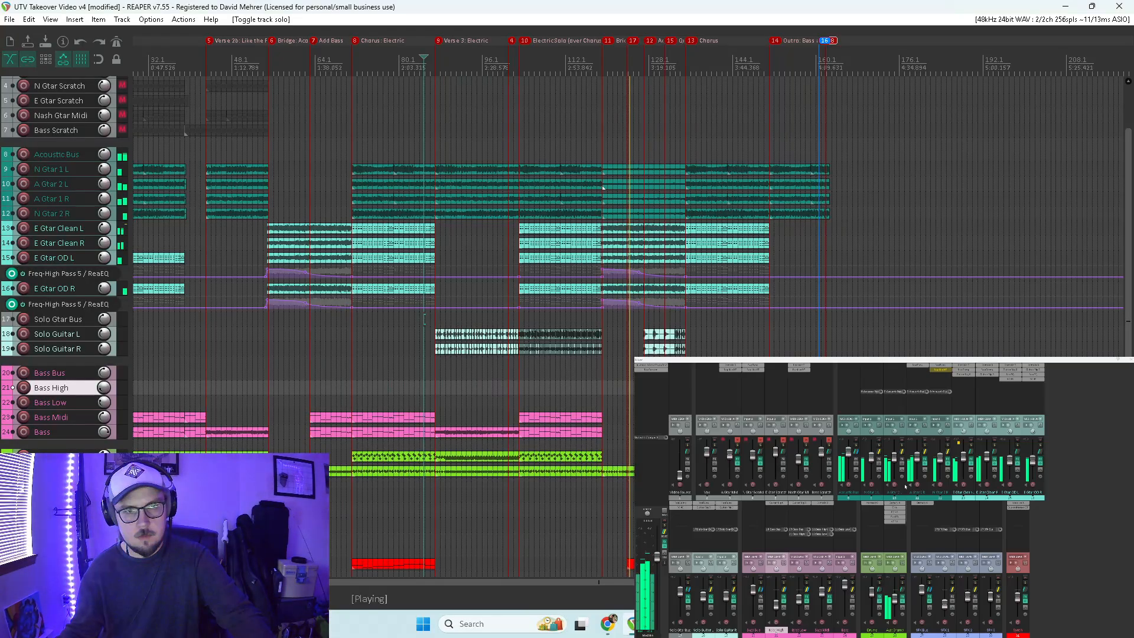
Step: Insert 16 empty tracks directly below the Drums track, above Aux Drums
scroll(77, 437, "down", 2)
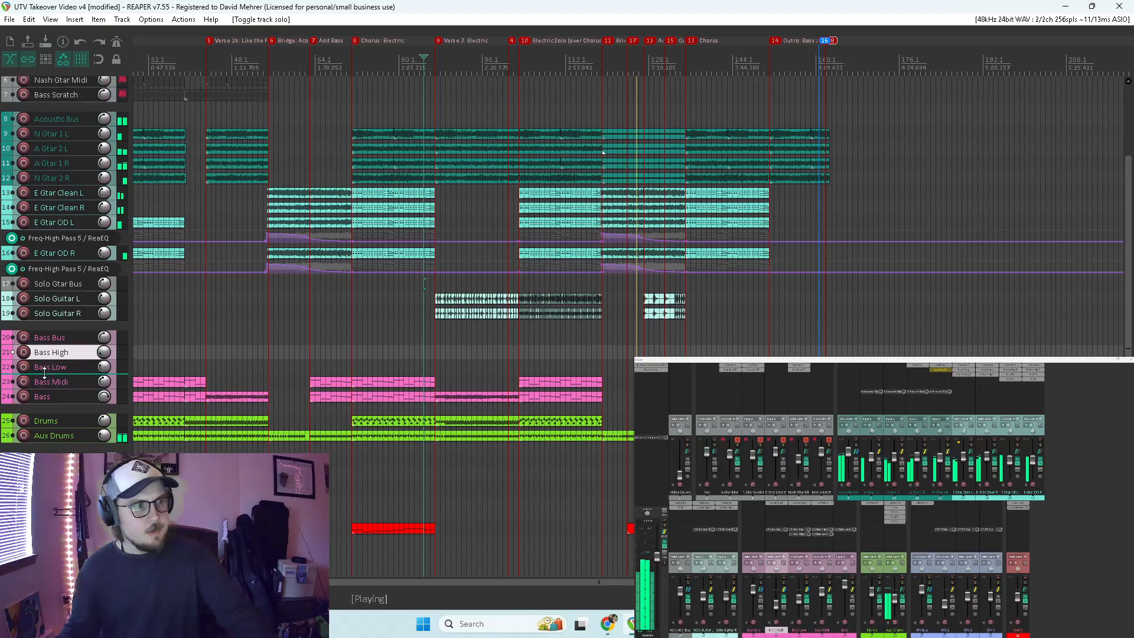
left_click(77, 421)
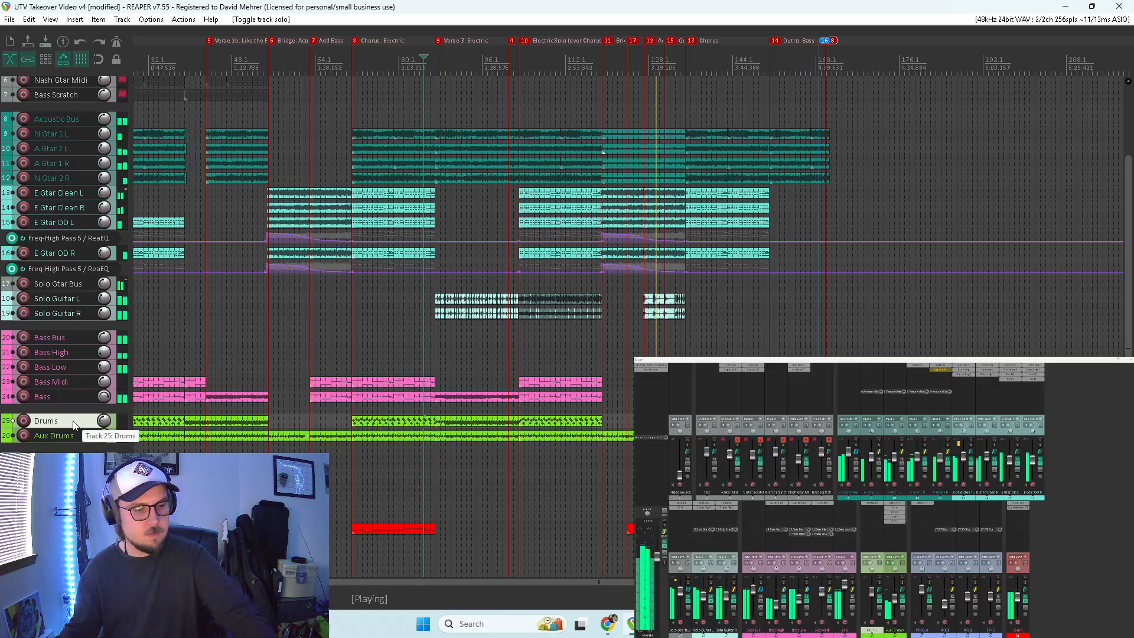
key("ctrl+t")
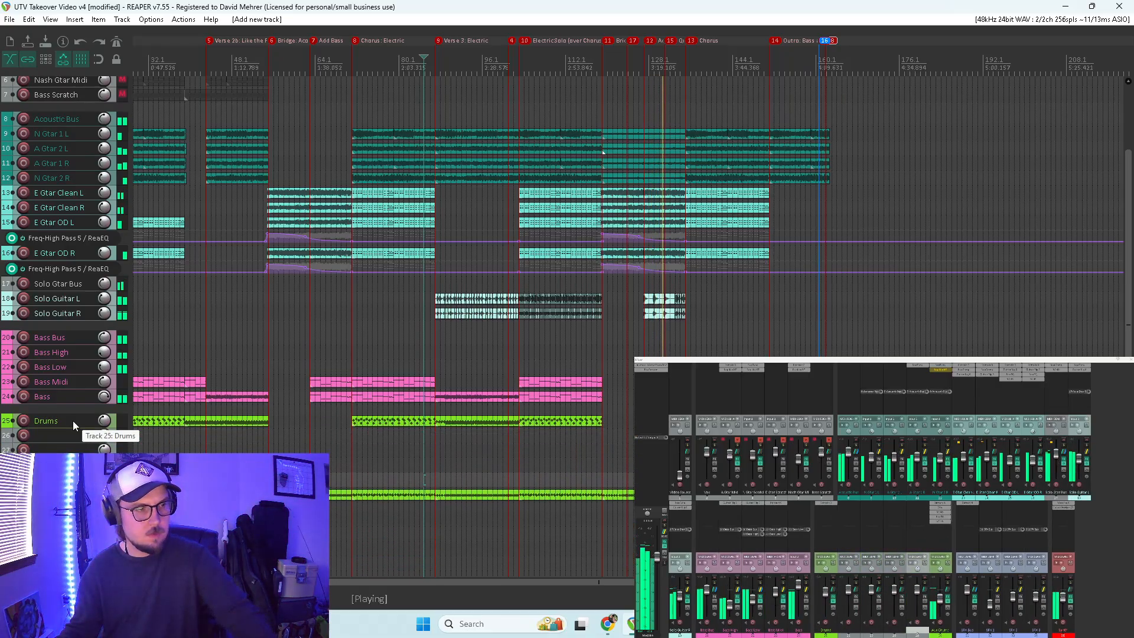
key("ctrl+t")
key("ctrl+t")
key("ctrl+t")
key("ctrl+t")
key("ctrl+t")
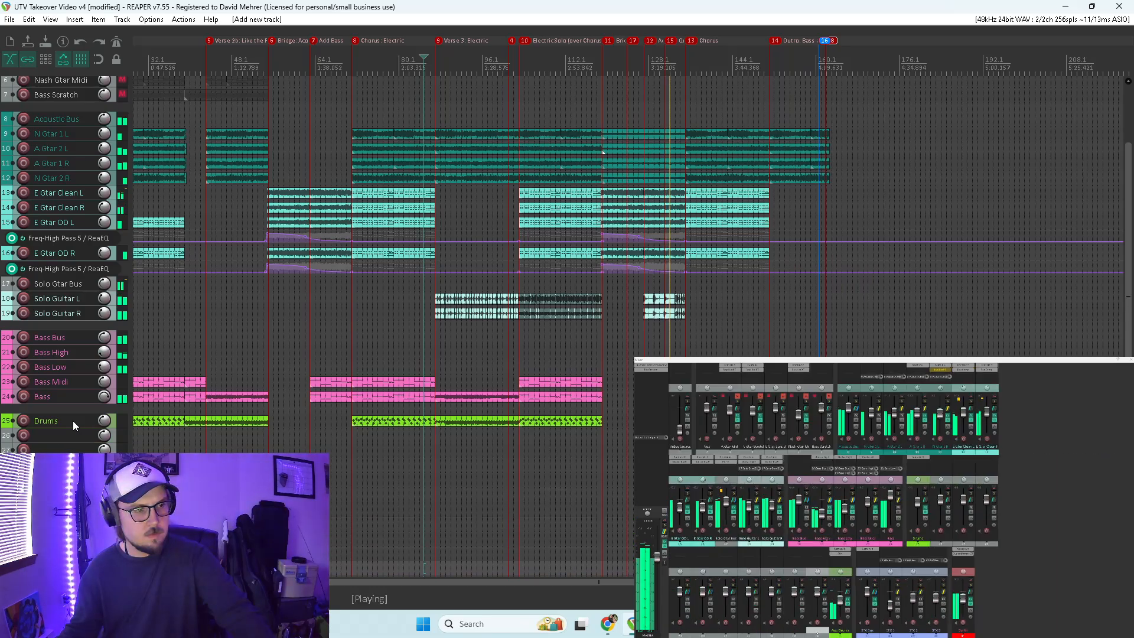
key("ctrl+t")
key("ctrl+t")
key("ctrl+t")
key("ctrl+t")
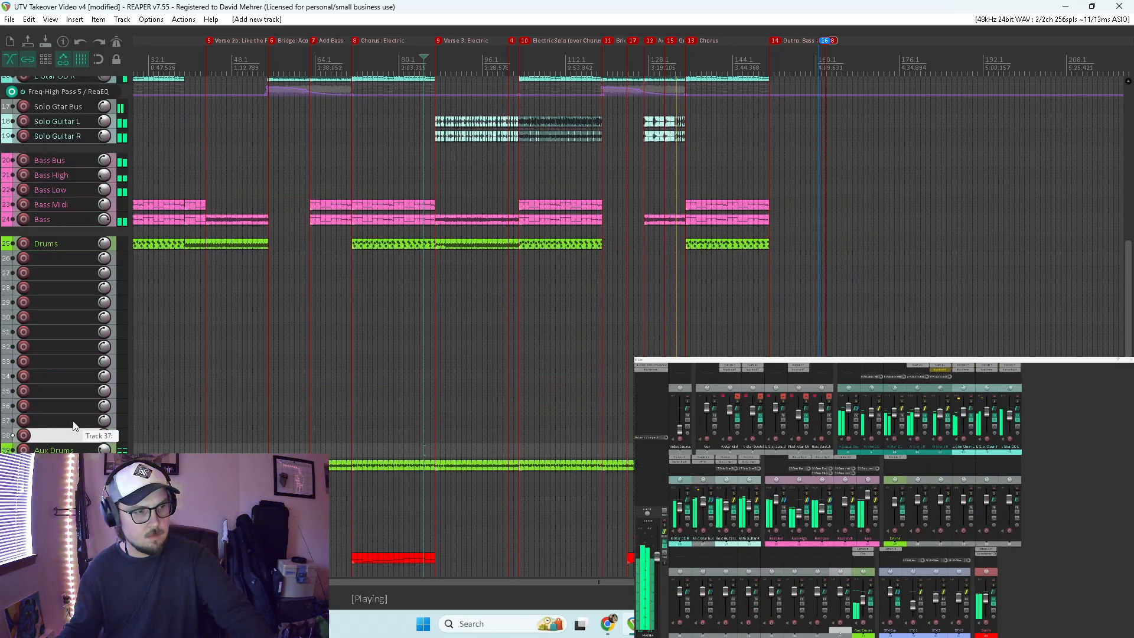
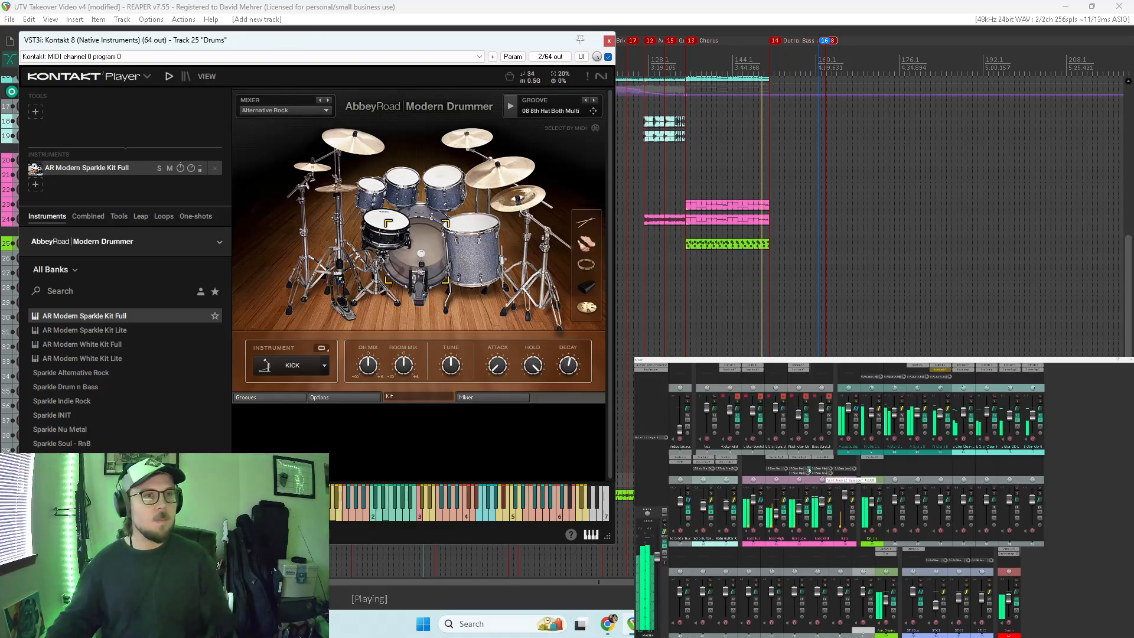
Step: Look through the mixer and options pages of the AR Modern Sparkle Kit Full on the Drums track
left_click(504, 397)
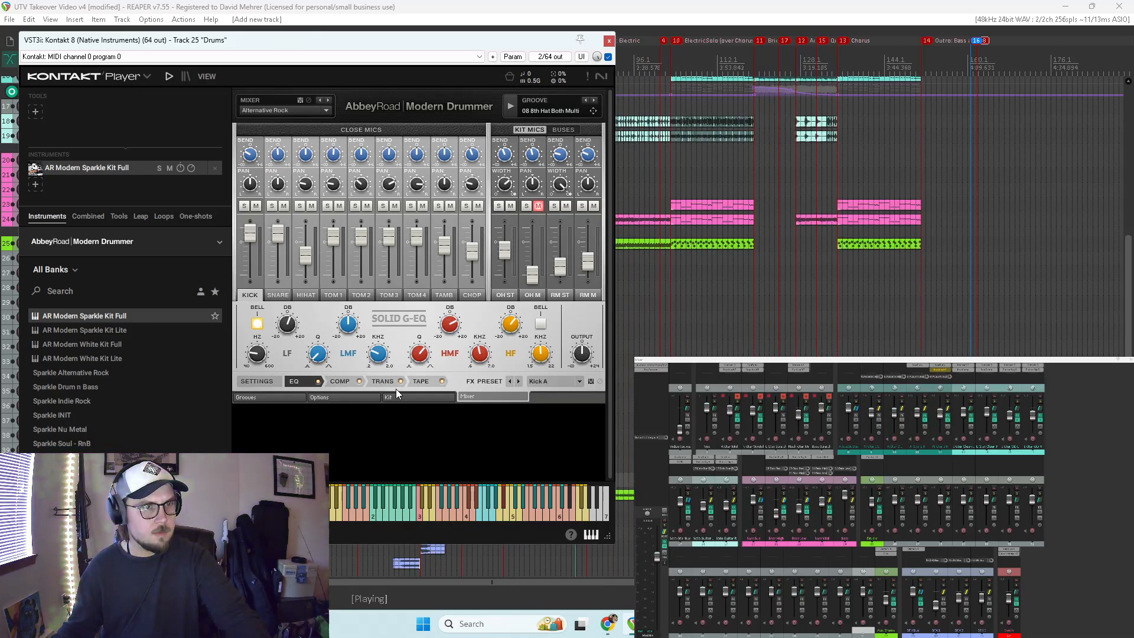
left_click(206, 77)
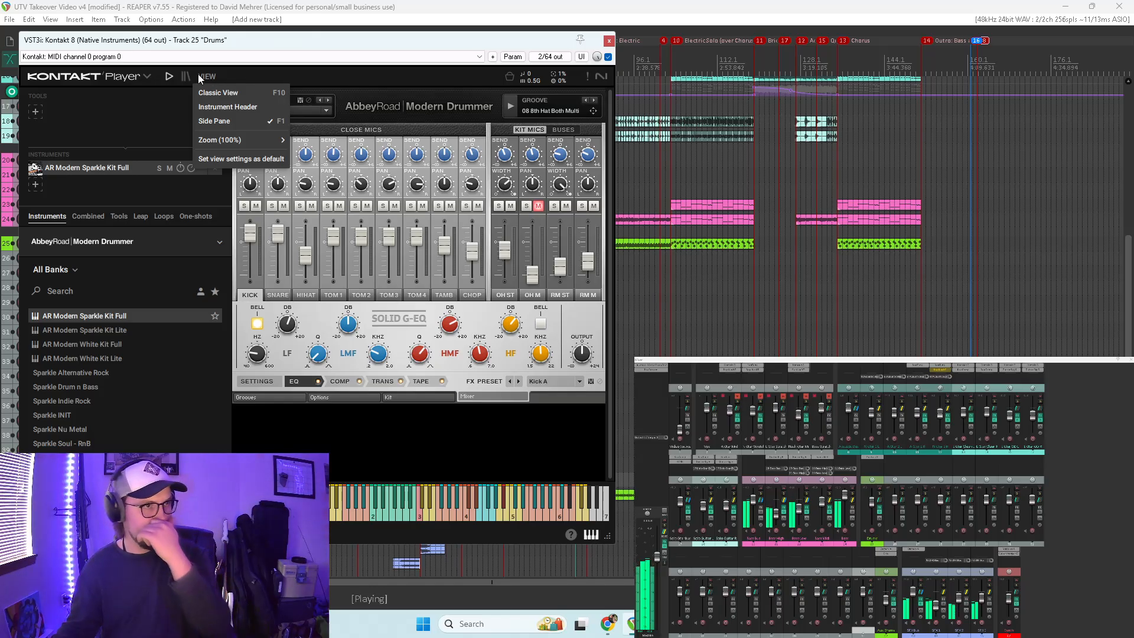
left_click(350, 78)
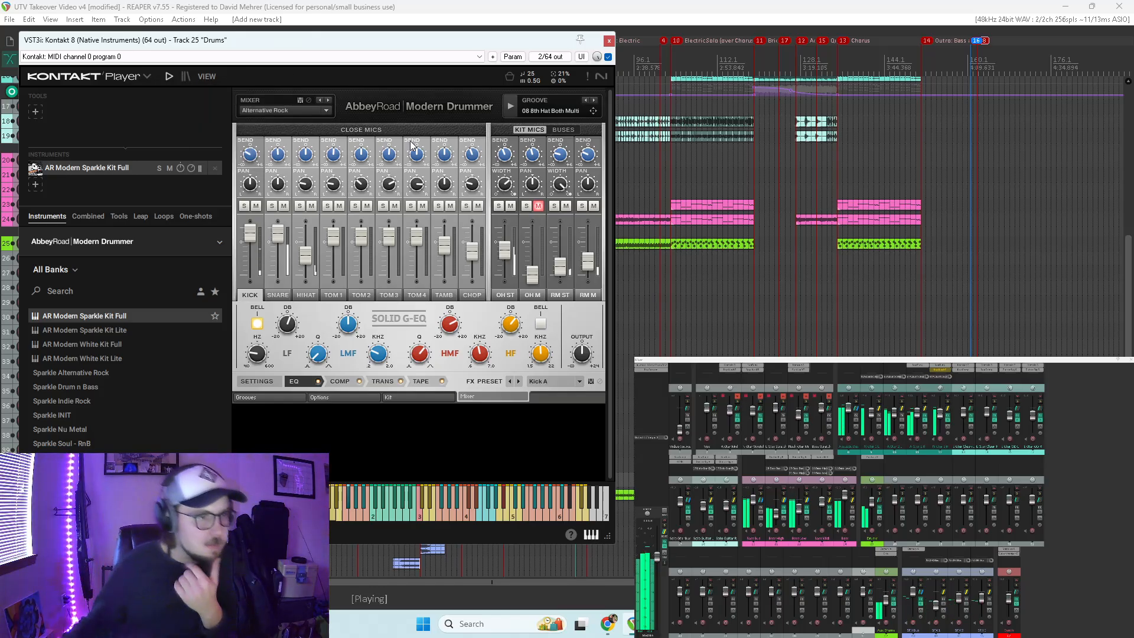
left_click(351, 395)
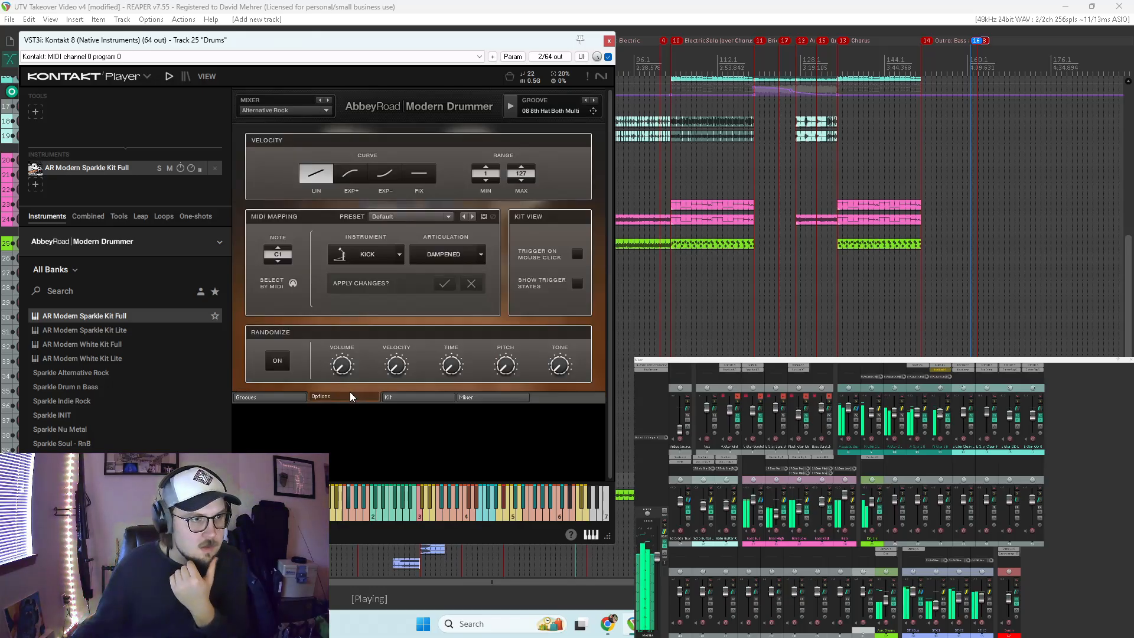
left_click(481, 396)
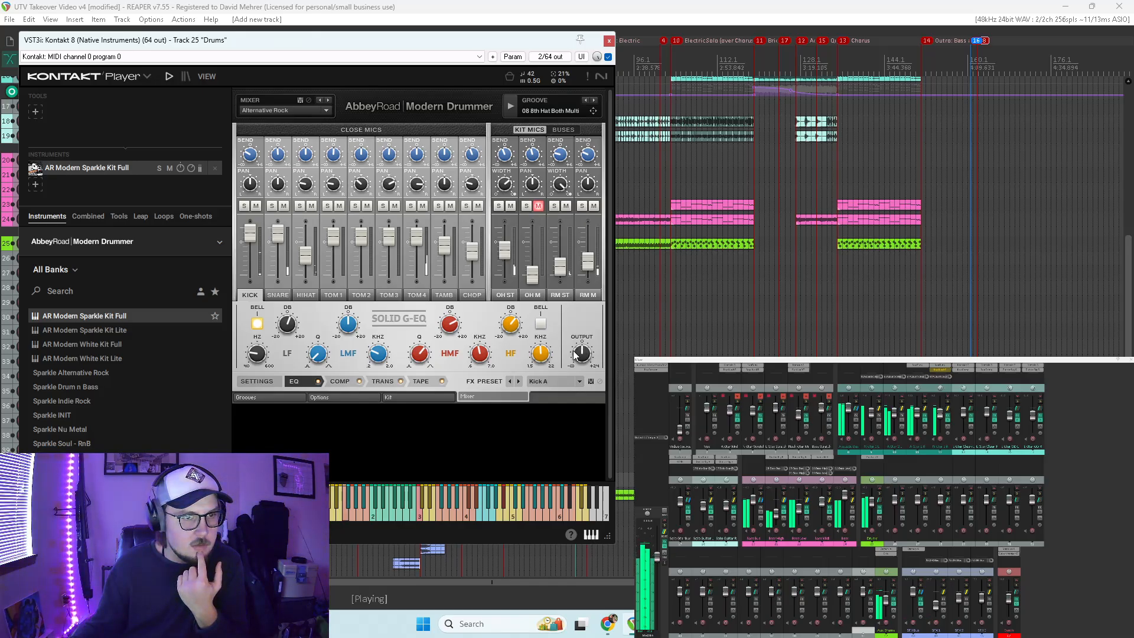
Step: Review the kick channel's tape, transient, compressor and EQ effects, show its routing and output settings, and stop playback
left_click(422, 383)
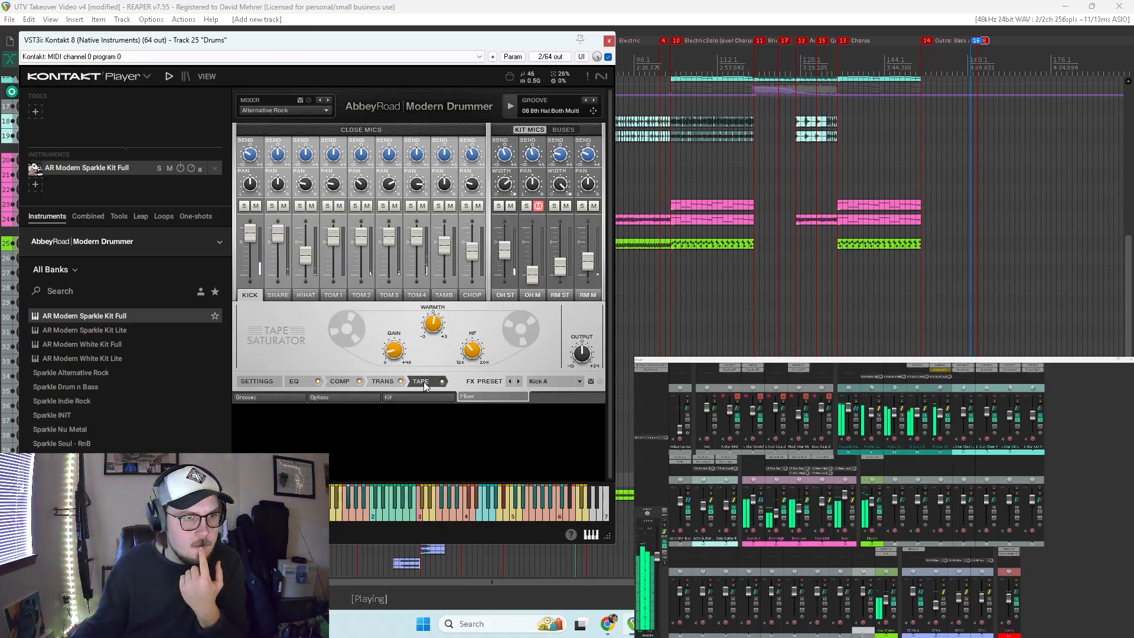
left_click(382, 383)
left_click(346, 383)
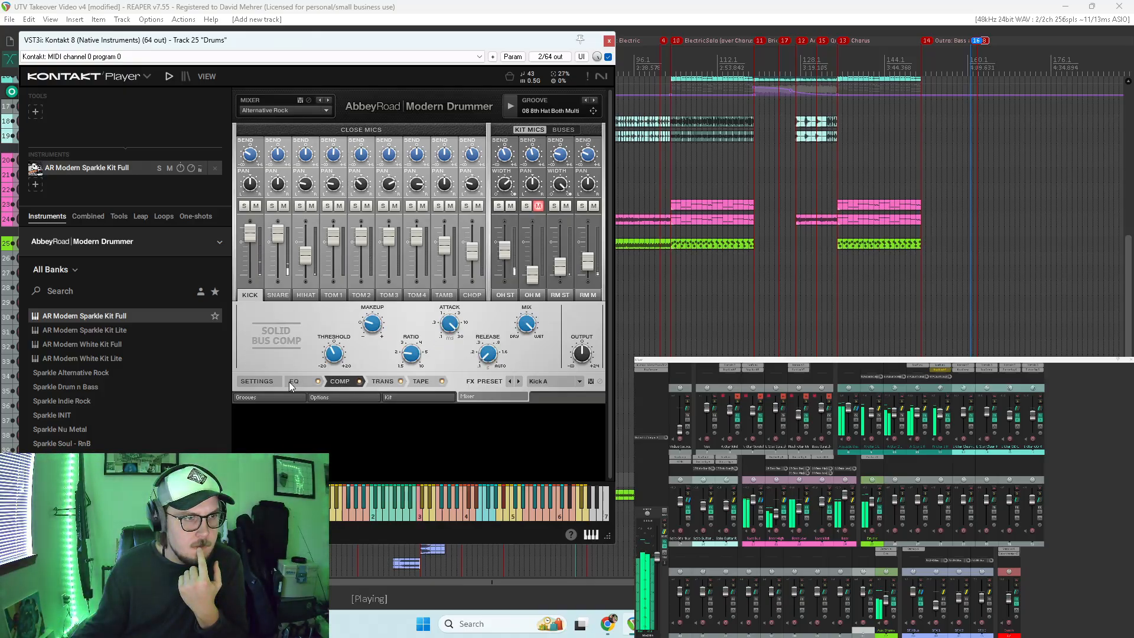
left_click(290, 381)
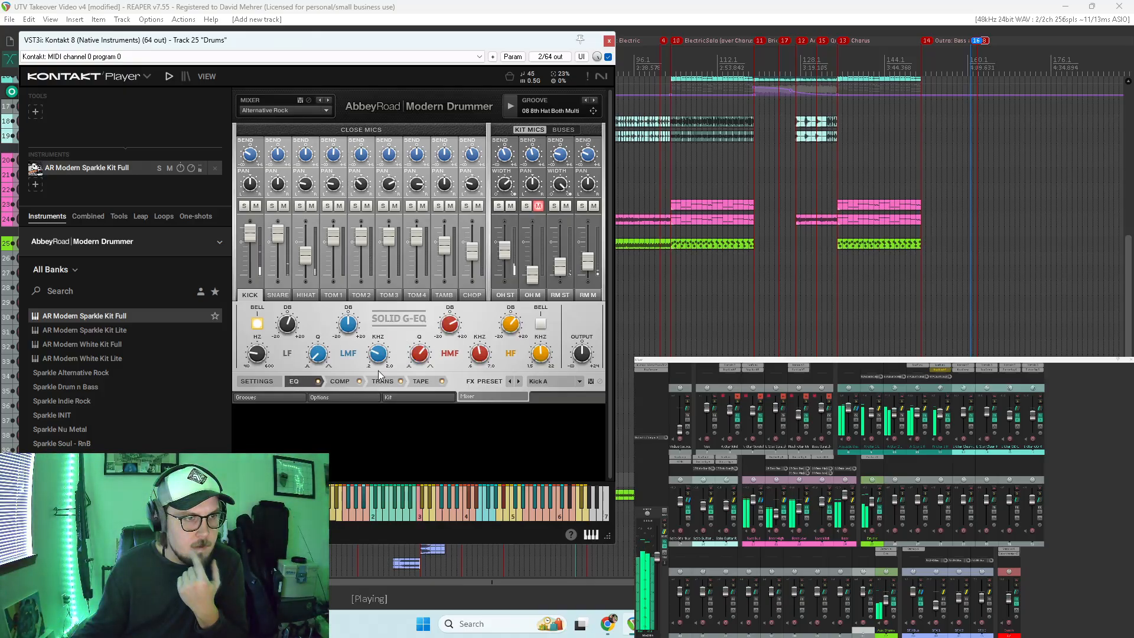
left_click(423, 383)
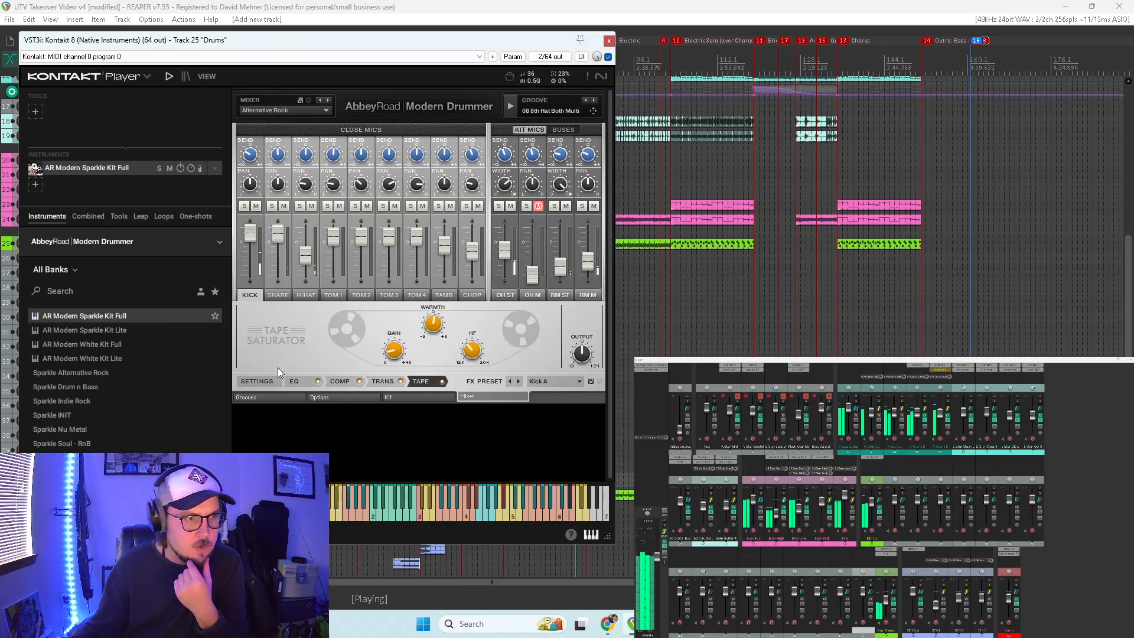
left_click(261, 382)
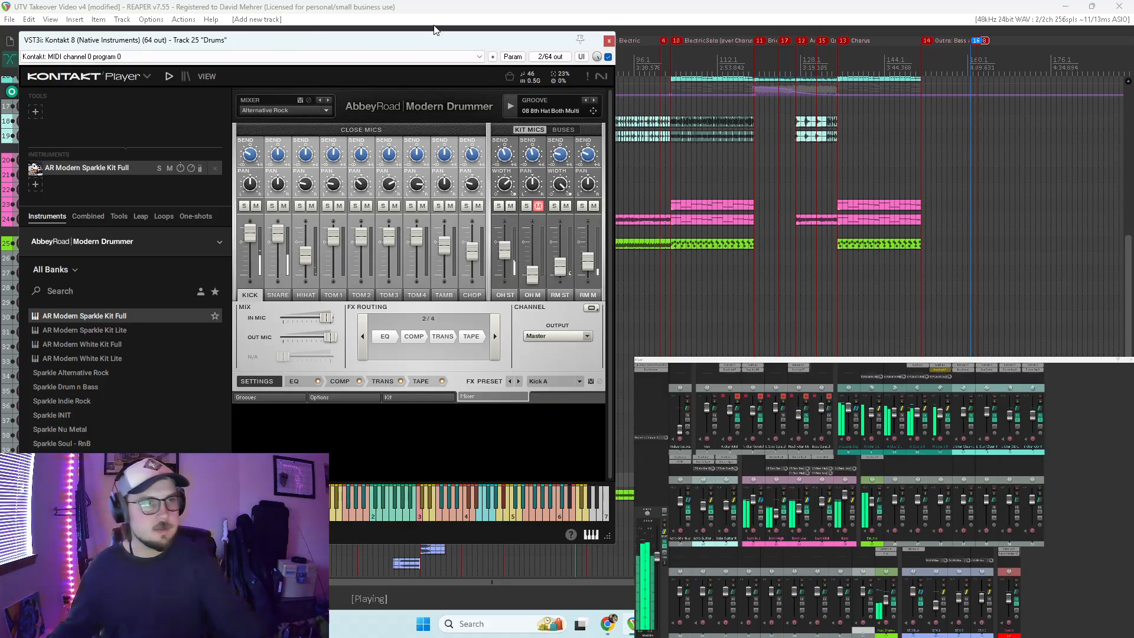
key("space")
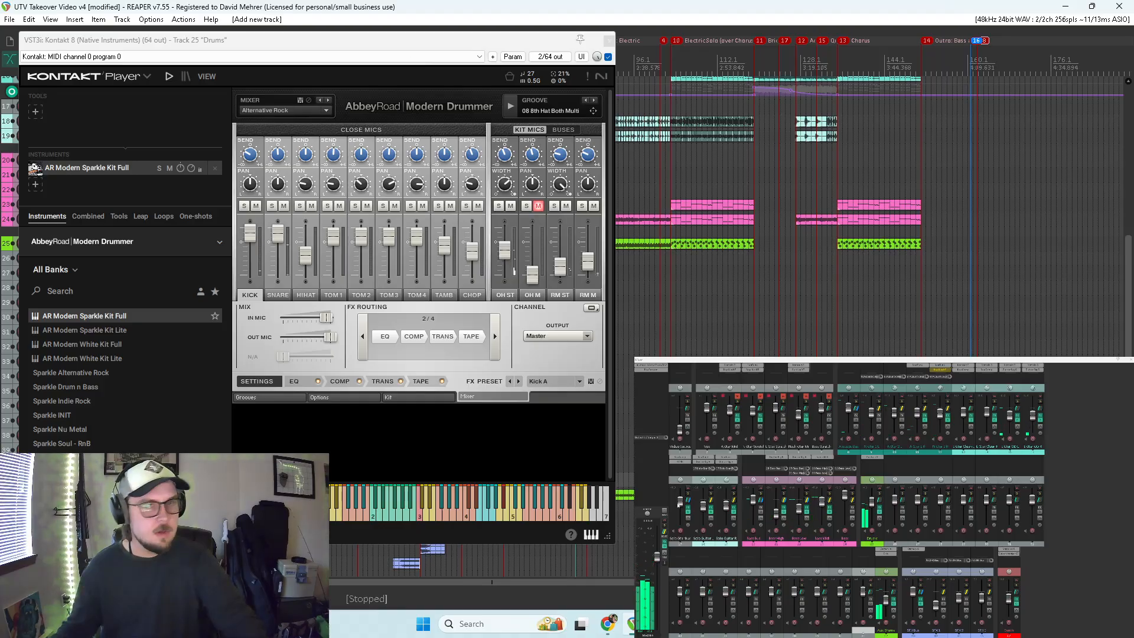
Step: Name the new tracks below Drums after the kit's close-mic channels in order, ending with Chop
left_click(895, 539)
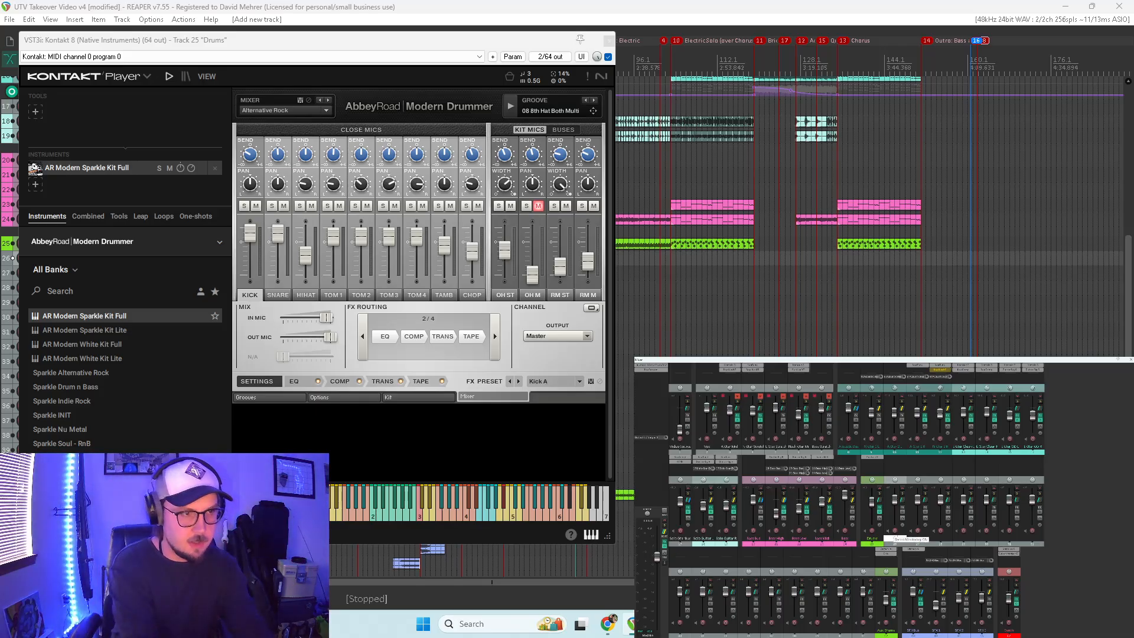
key("Return")
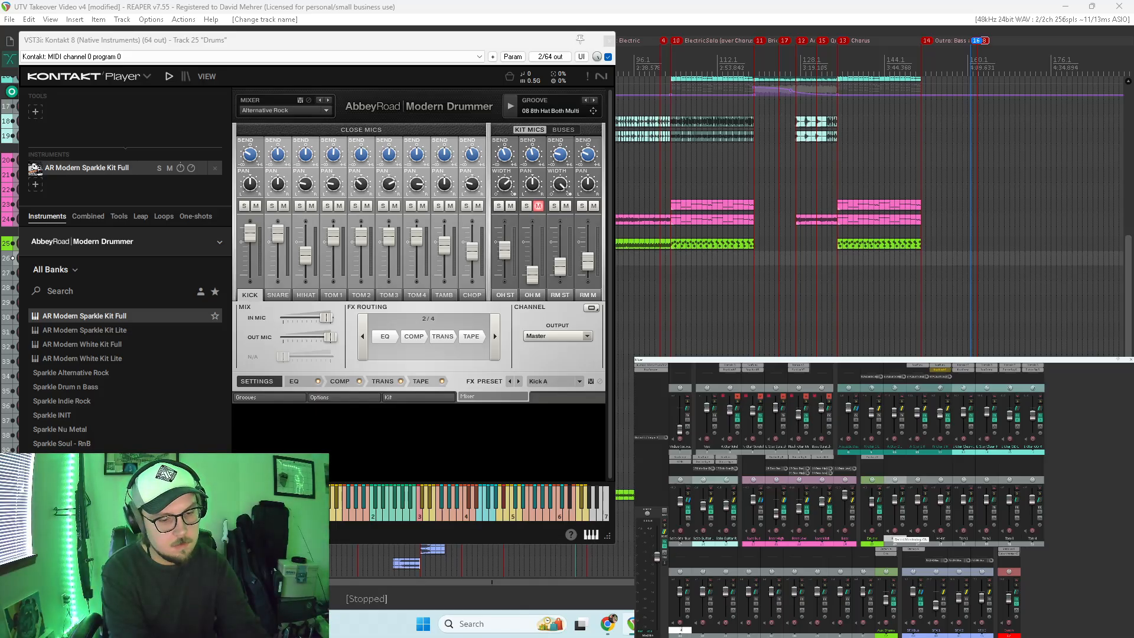
key("Tab")
type("C")
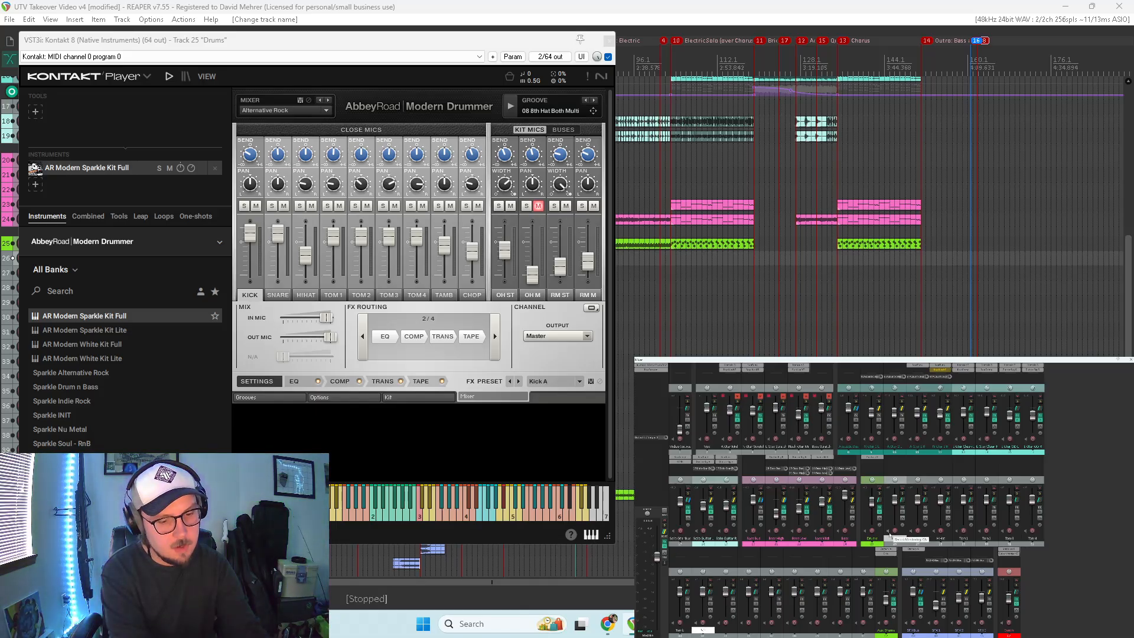
type("hop")
key("Tab")
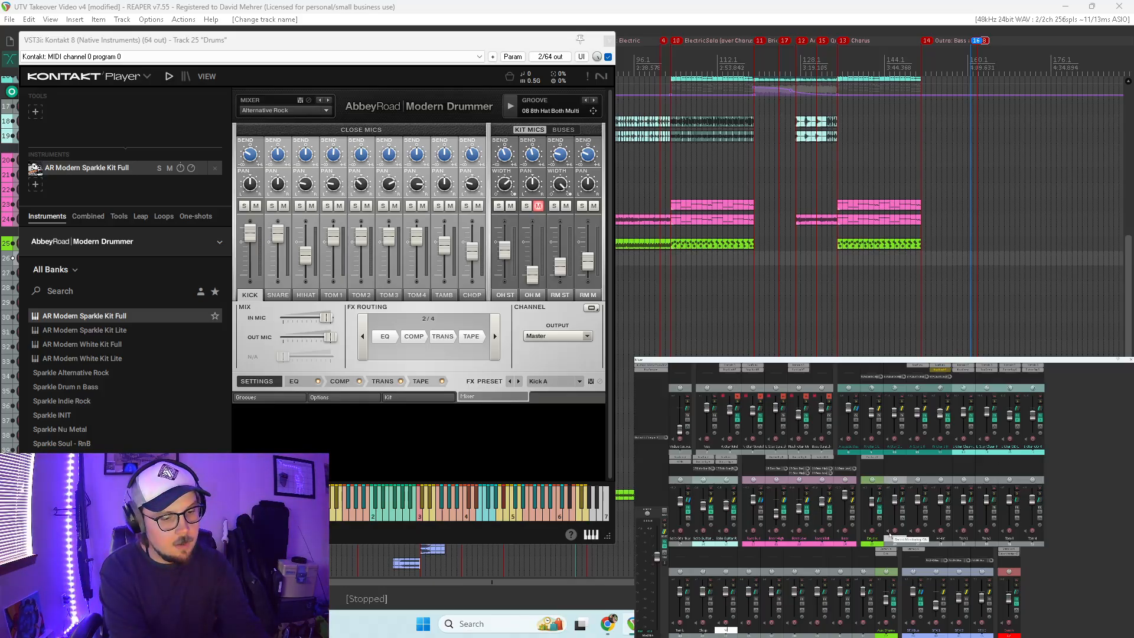
Step: Name the tracks after Chop for the kit mics, starting with OH ST and OH M, and delete the surplus unnamed tracks
type("OH ST")
key("Tab")
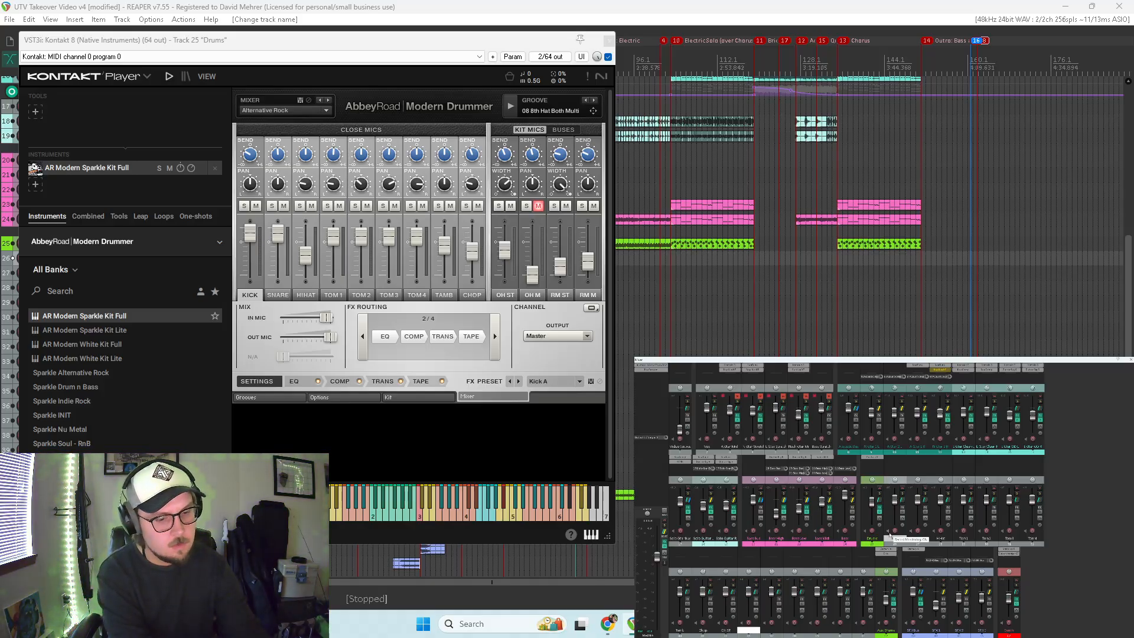
type("OH M")
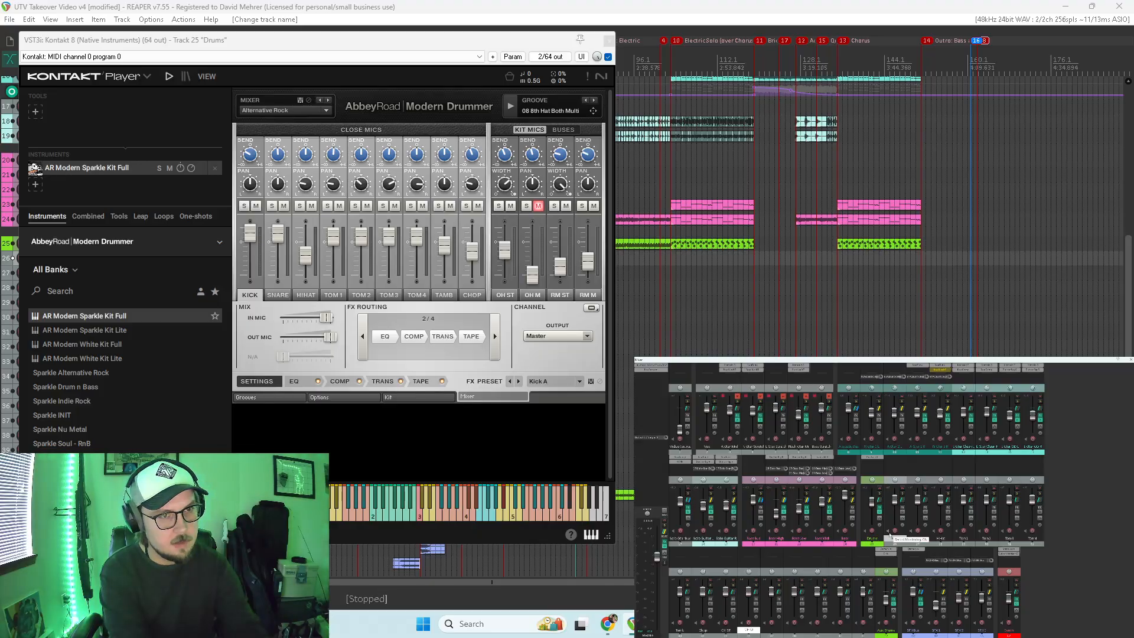
key("Tab")
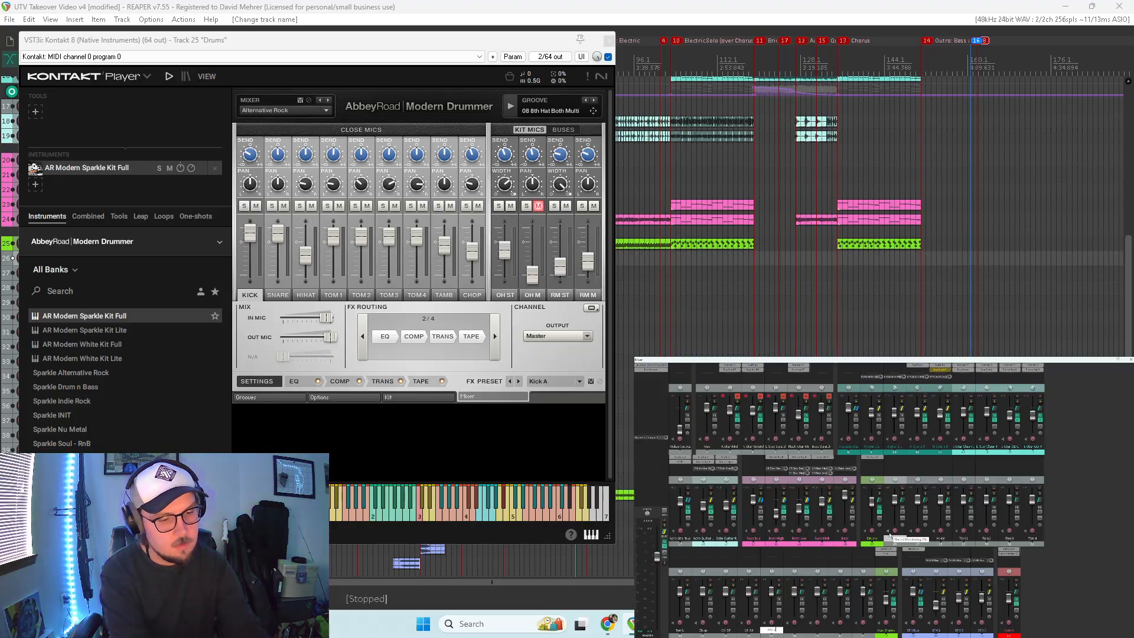
key("Tab")
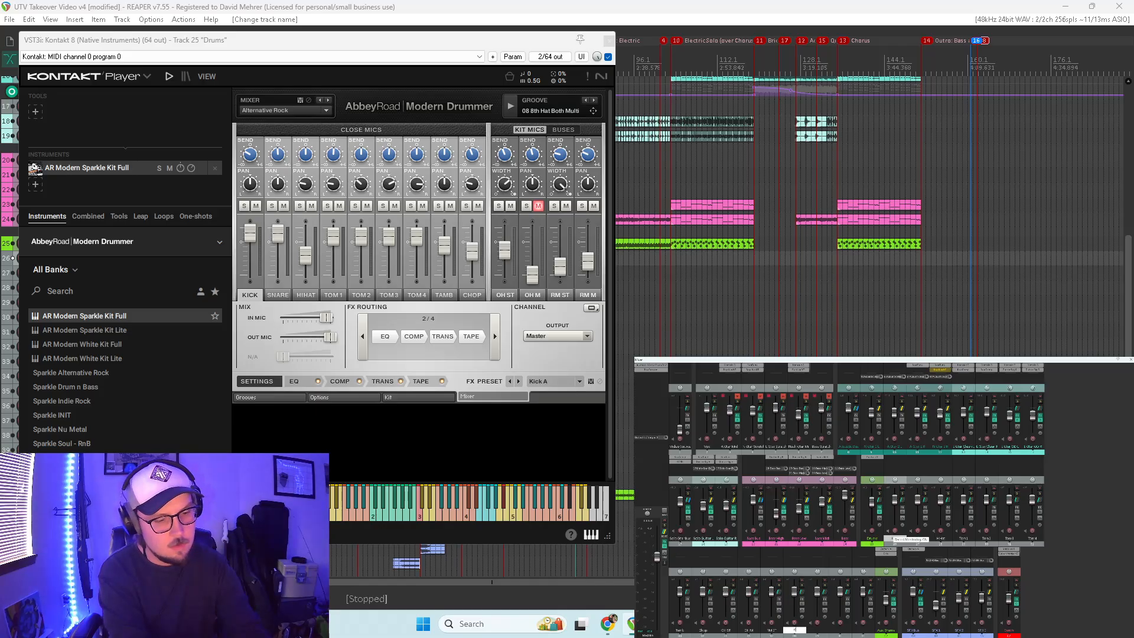
key("Return")
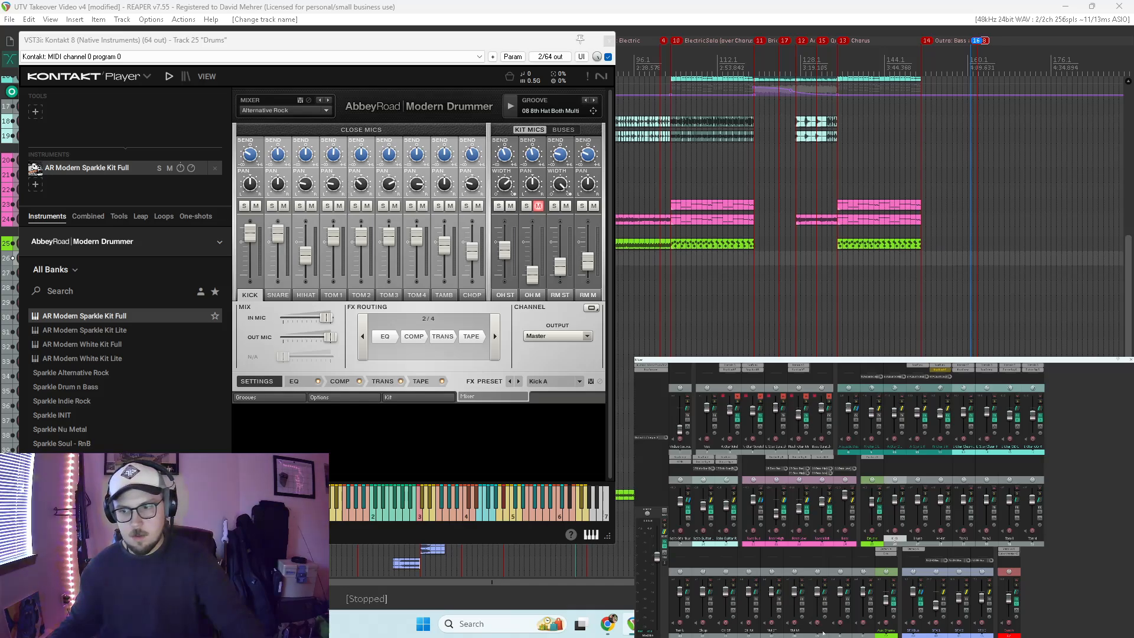
key("Delete")
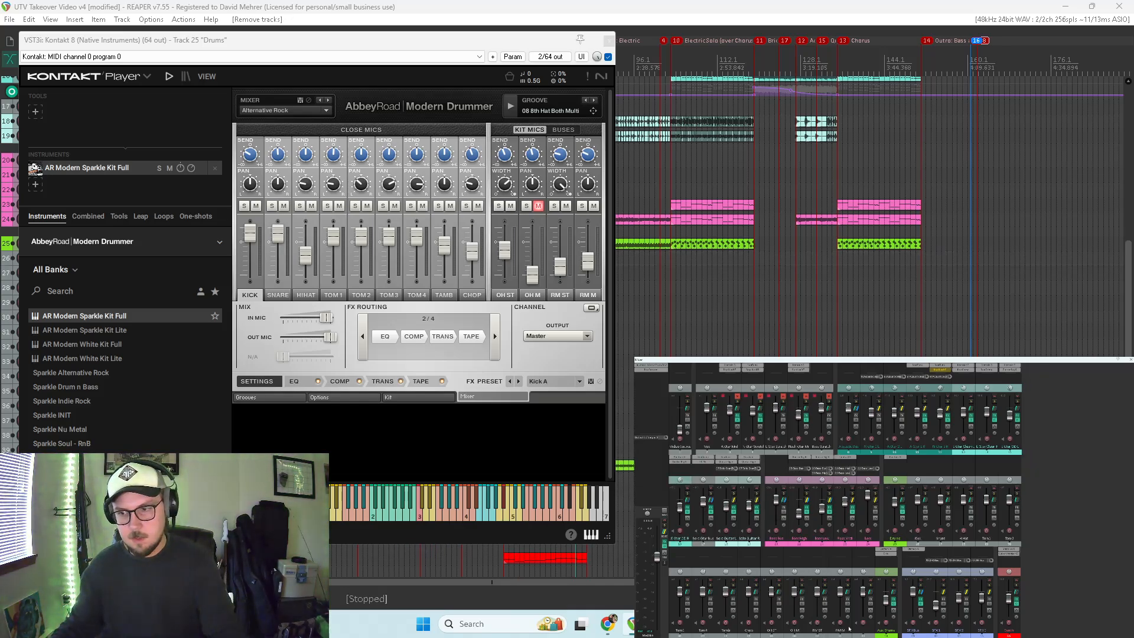
key("Delete")
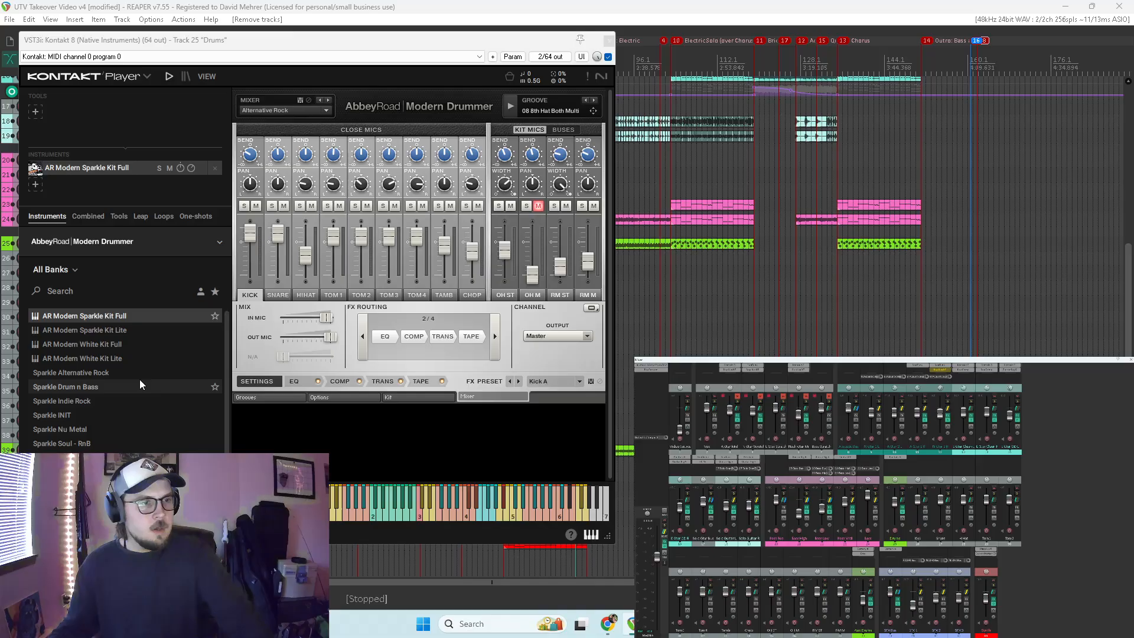
Step: Review the kick channel's output choices and switch Kontakt to the rack view with the library browser alongside
left_click(565, 335)
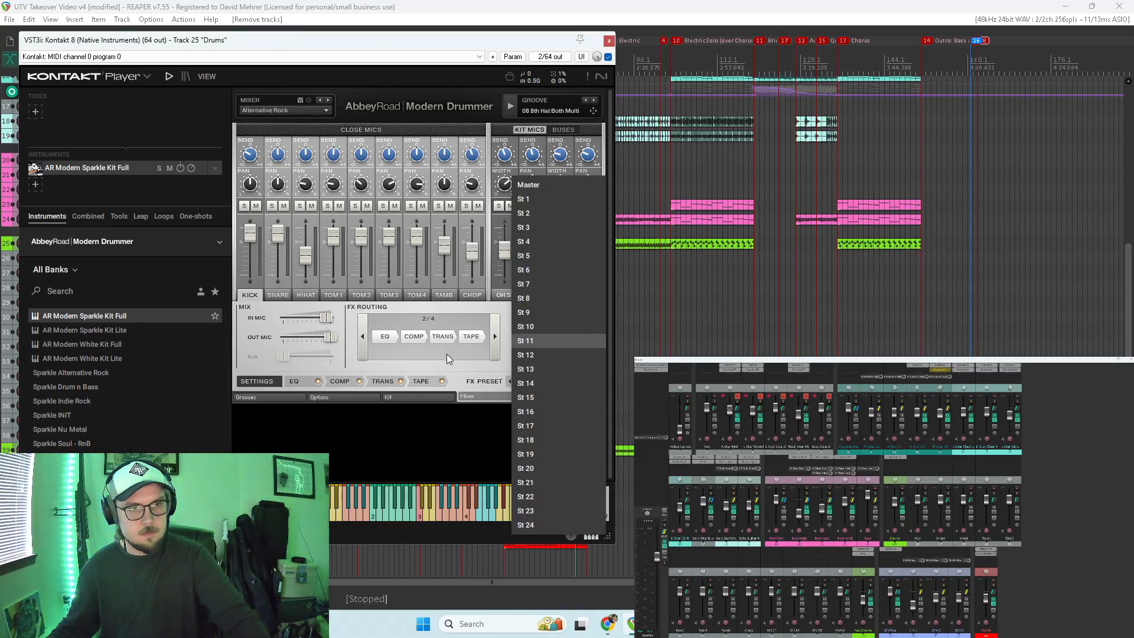
left_click(477, 363)
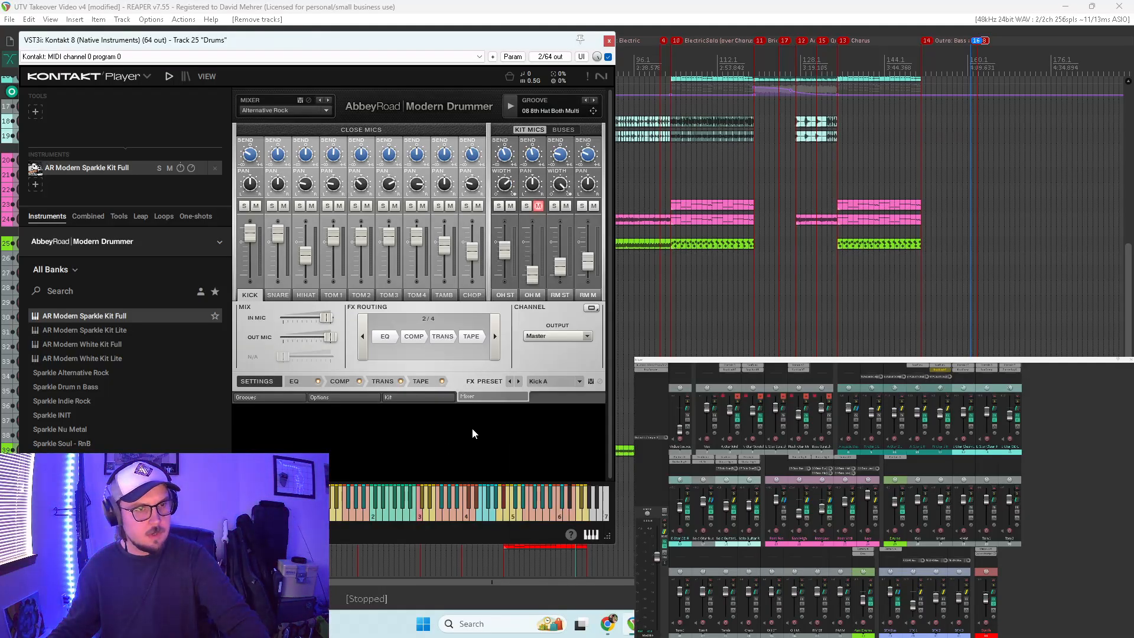
left_click(208, 79)
left_click(217, 92)
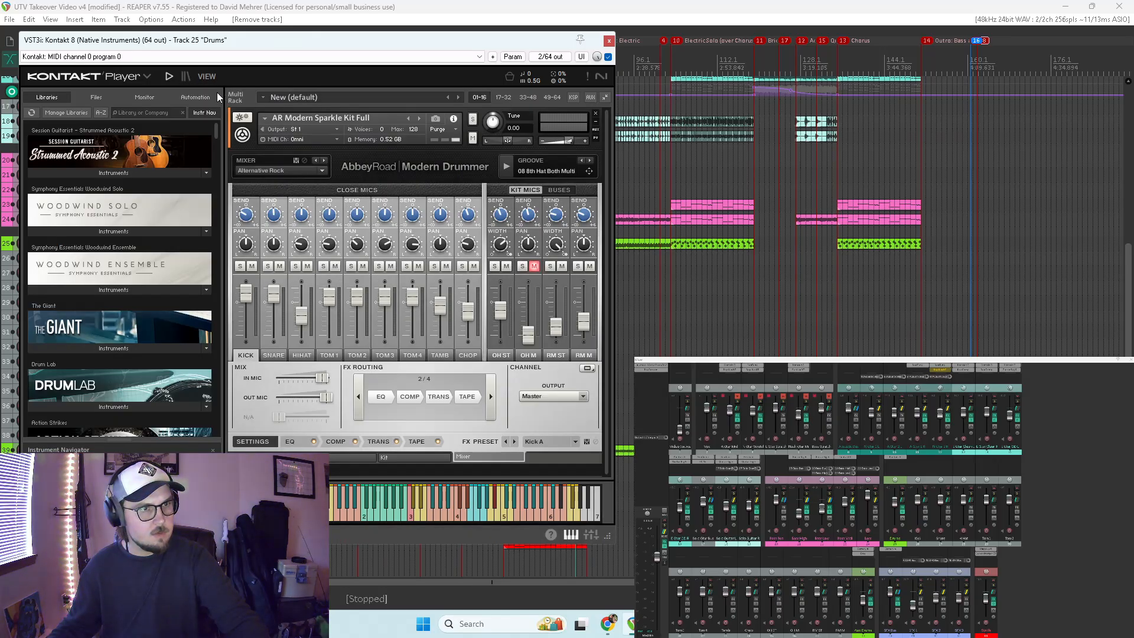
left_click(215, 75)
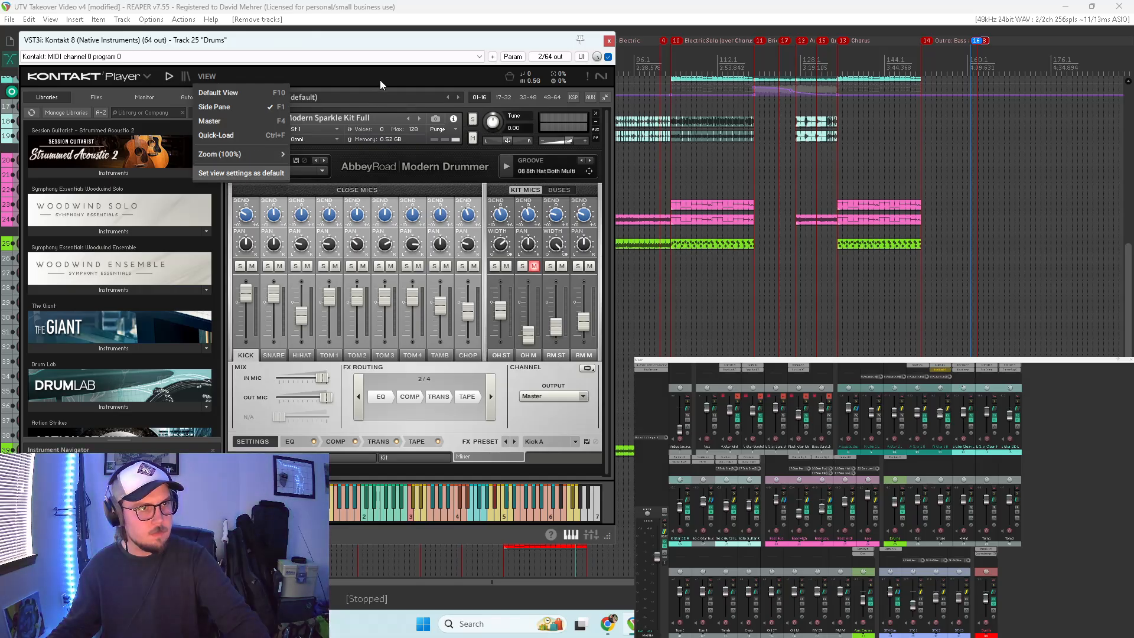
left_click(483, 105)
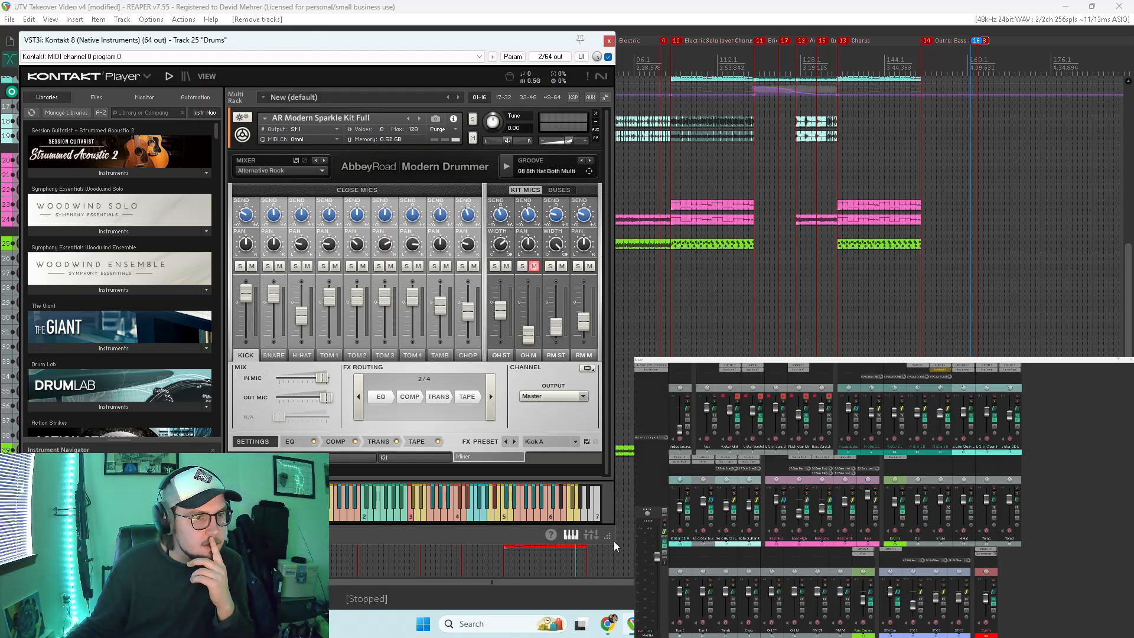
Step: Enlarge the Kontakt window, show its Outputs section, and check the channel assignment of output St 1
left_click_drag(609, 536, 644, 568)
left_click(628, 566)
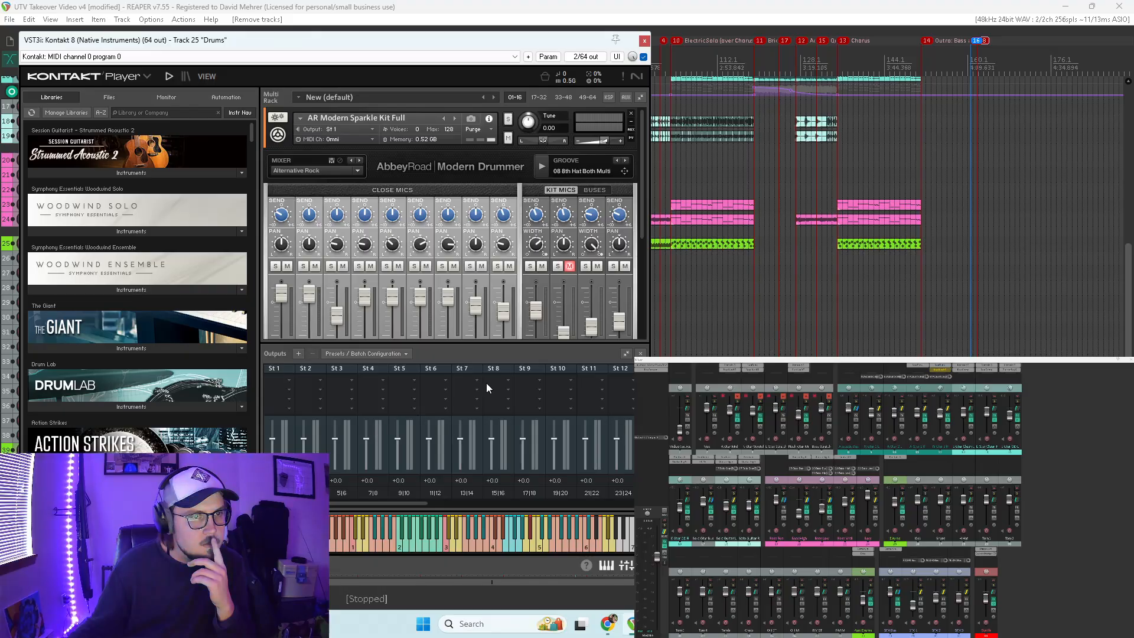
left_click(444, 385)
left_click(583, 354)
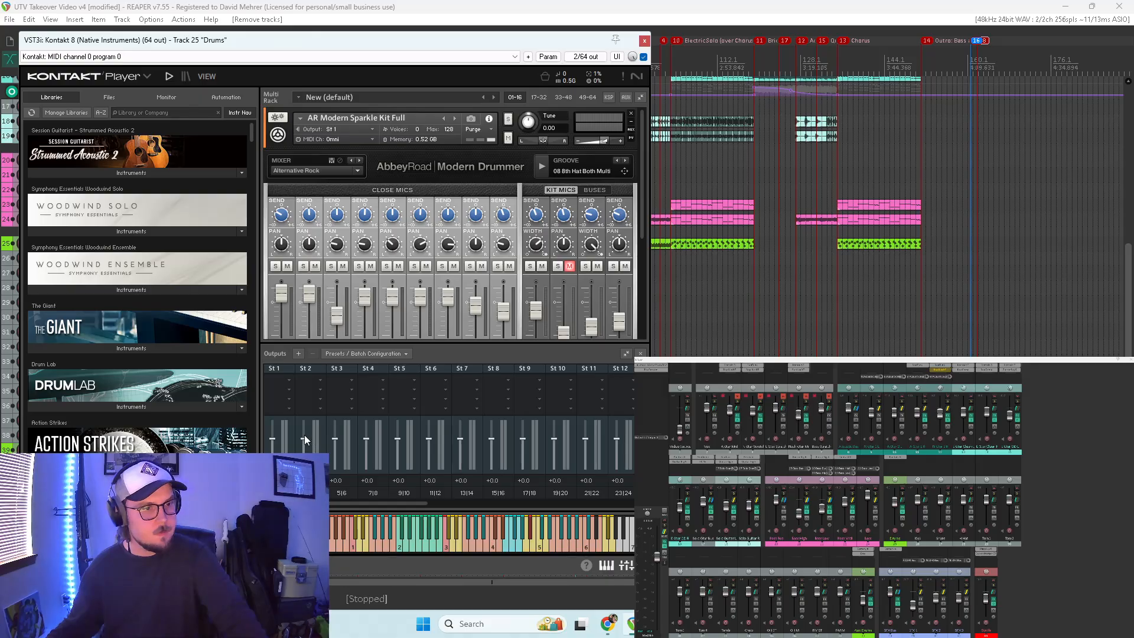
left_click(279, 492)
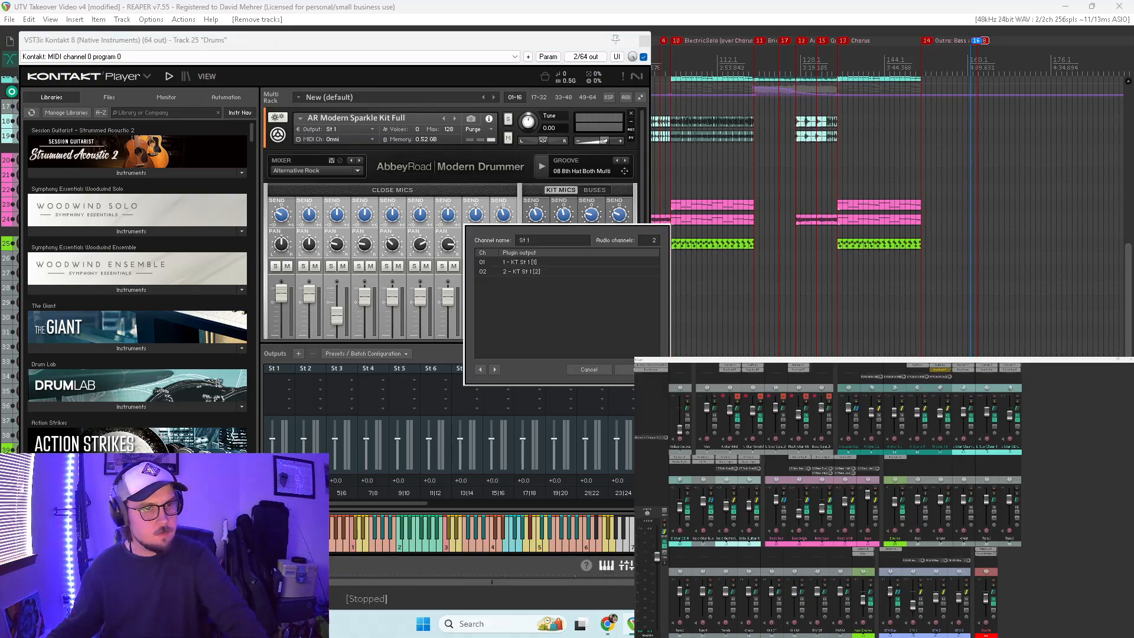
left_click(625, 369)
left_click(633, 353)
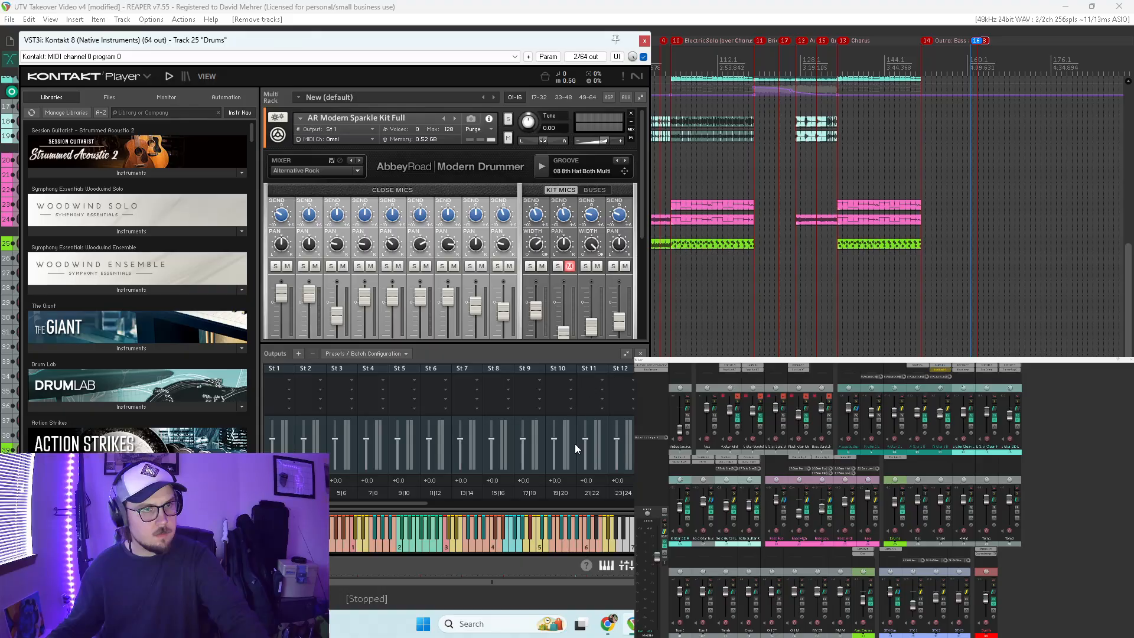
Step: Add a receive from the Drums track to the Kick track, using a new stereo channel pair as its source
left_click(924, 503)
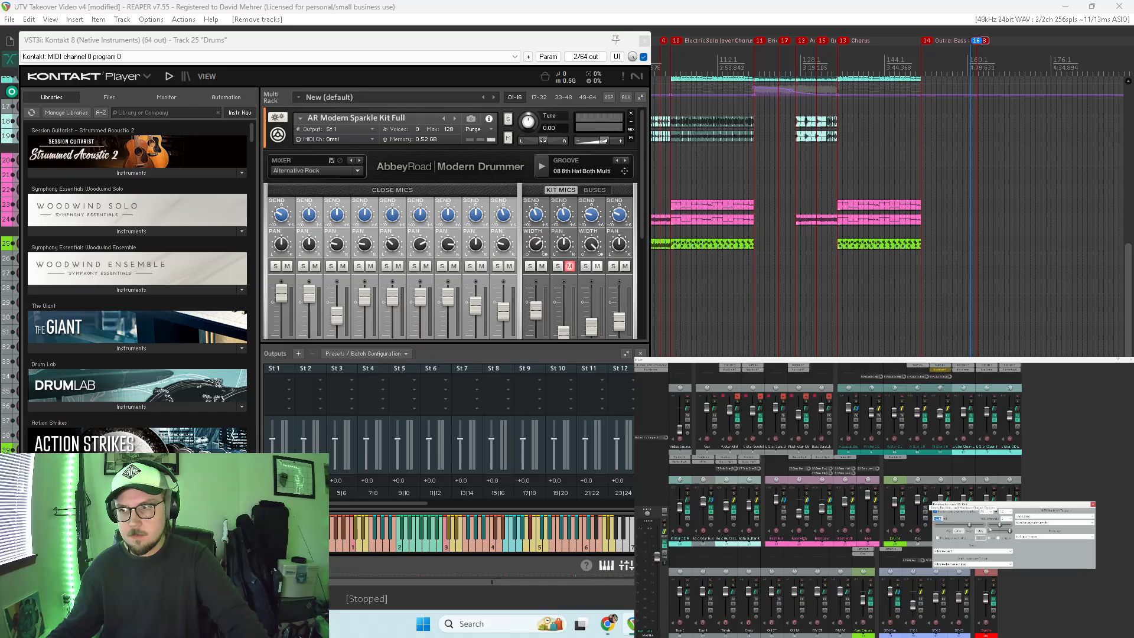
left_click(1029, 536)
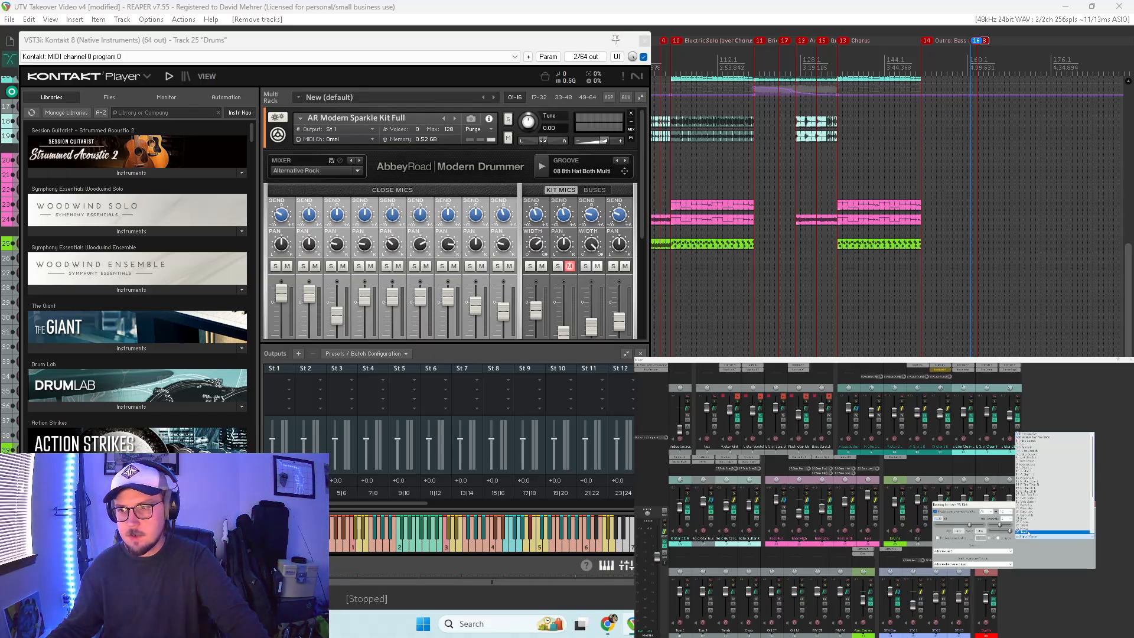
left_click(1032, 522)
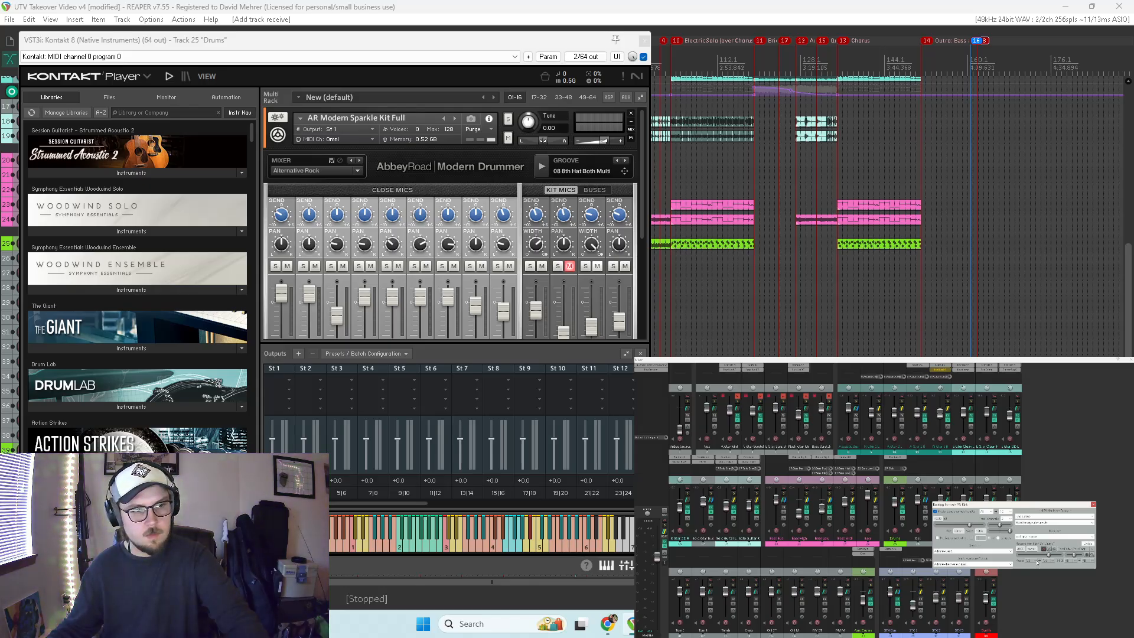
left_click(1037, 562)
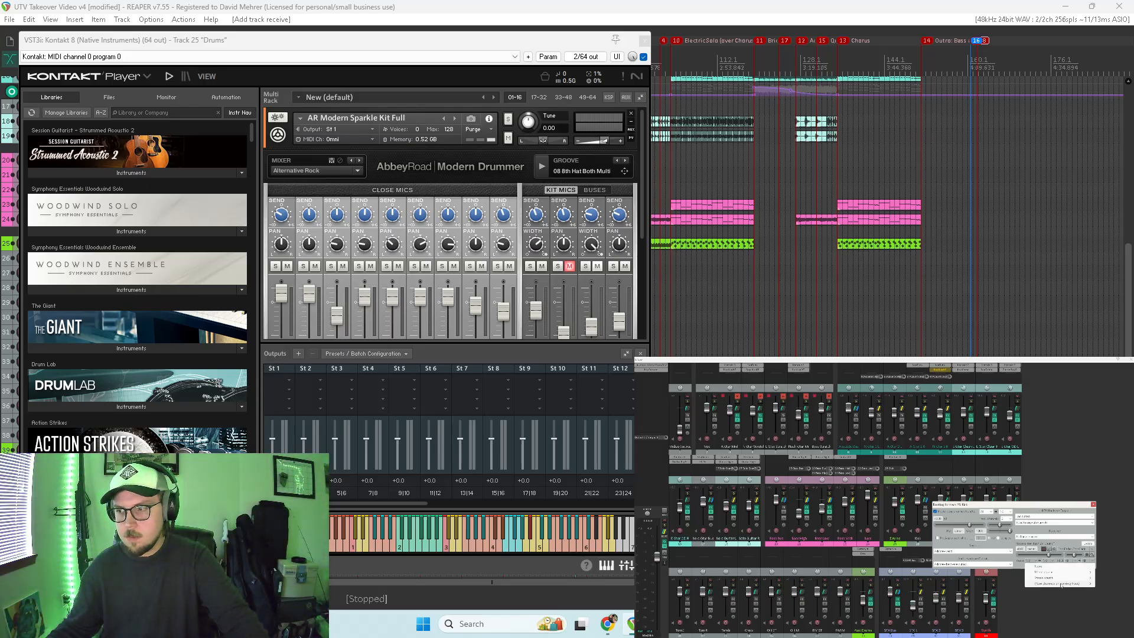
mouse_move(1061, 585)
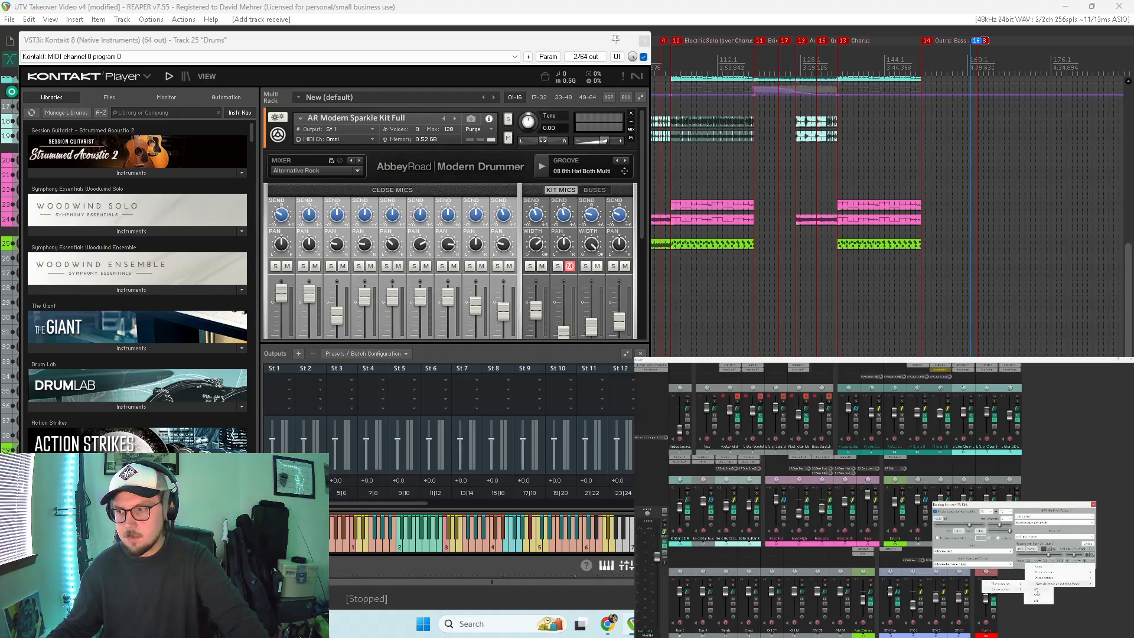
left_click(1037, 593)
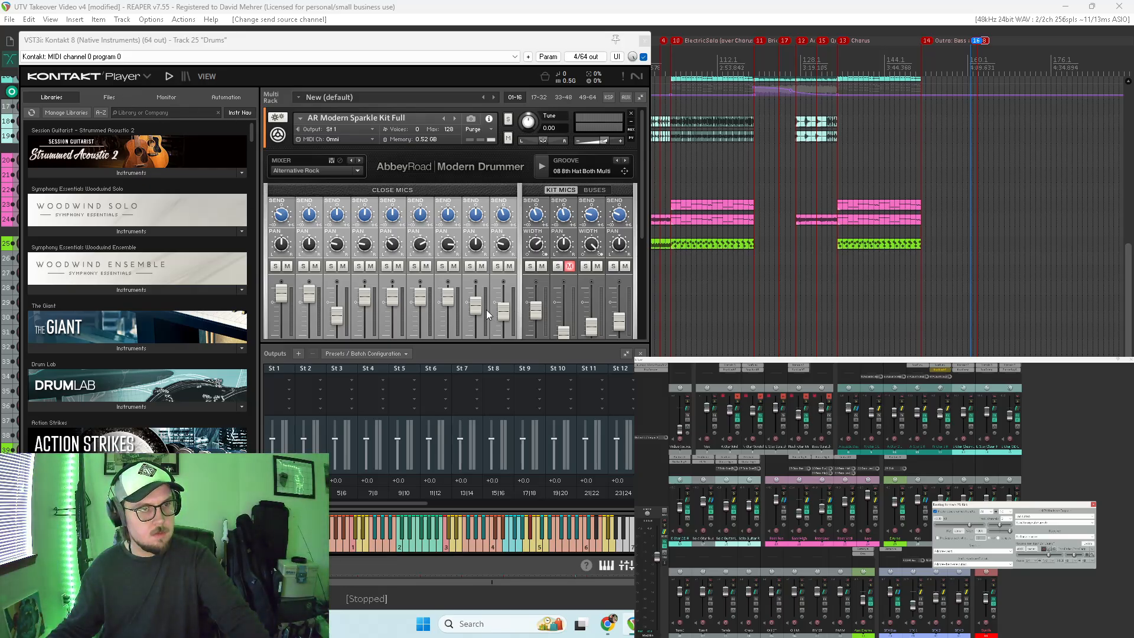
Step: Route the kit's kick channel to output St 2 and play the song with the Kick track soloed
scroll(486, 309, "down", 3)
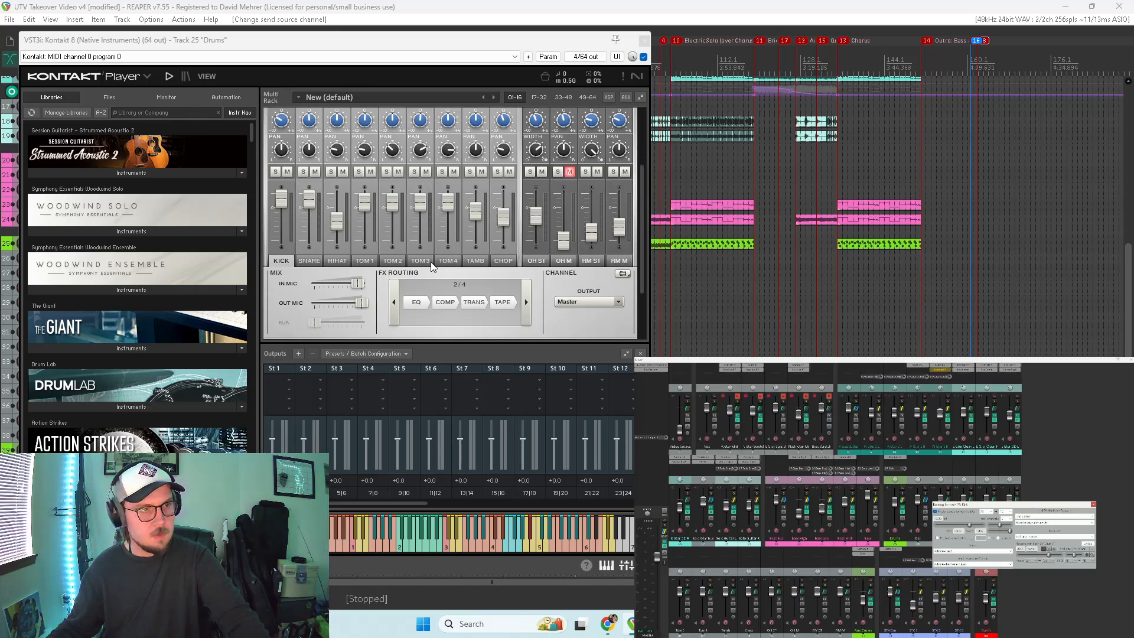
scroll(449, 283, "down", 1)
left_click(591, 271)
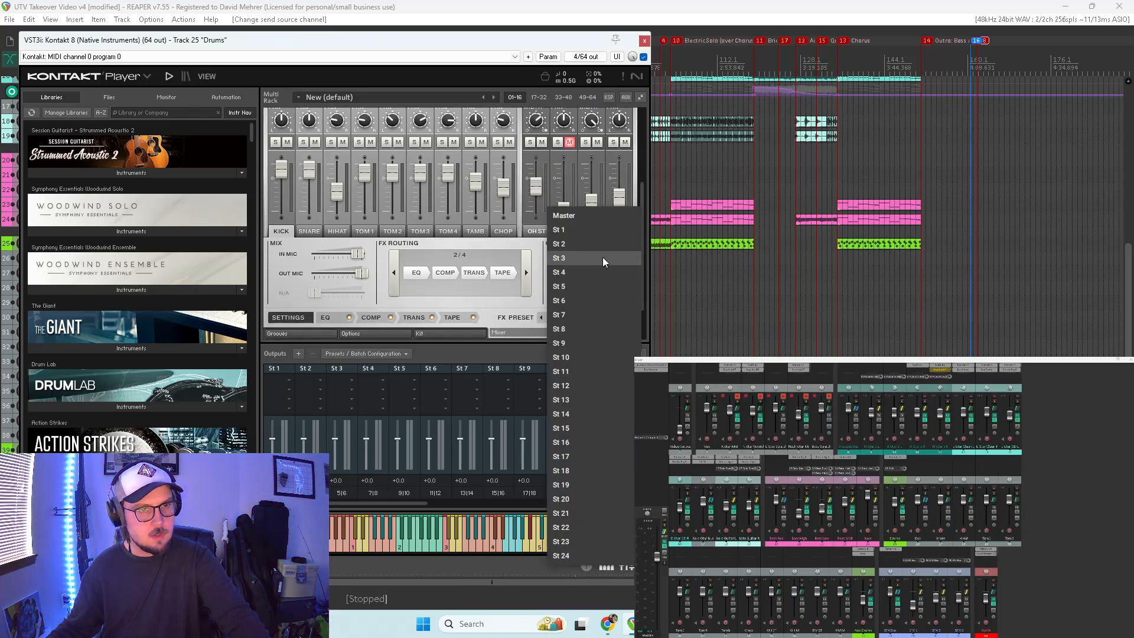
left_click(575, 243)
key("space")
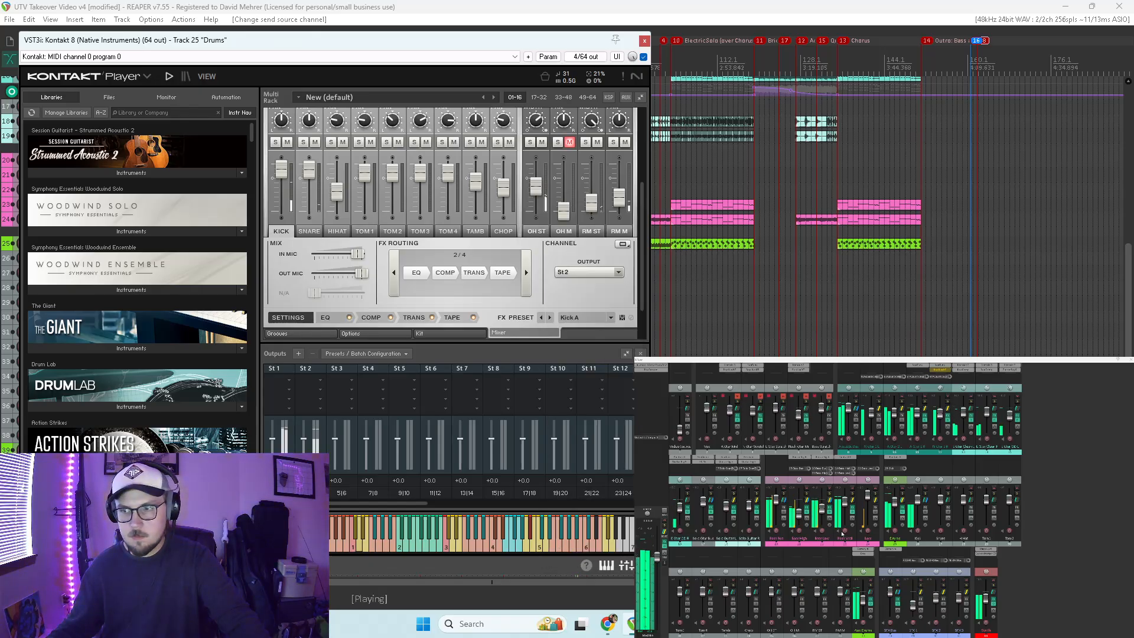
left_click(925, 494)
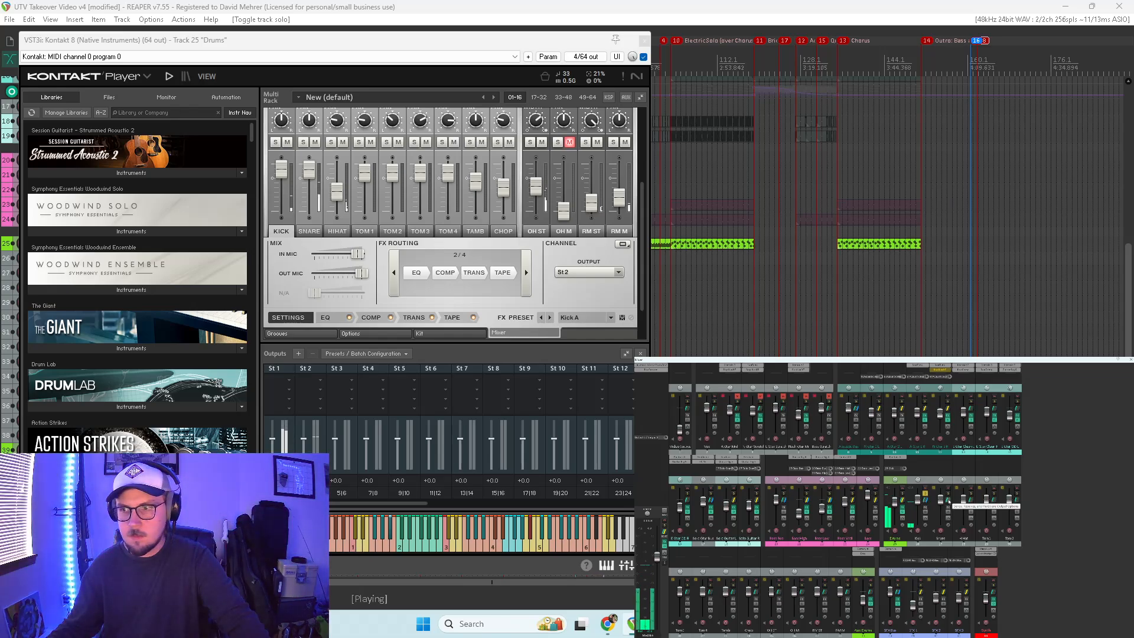
Step: Add a receive from the Drums track to the Snare track on another new stereo channel pair and close its routing
left_click(949, 503)
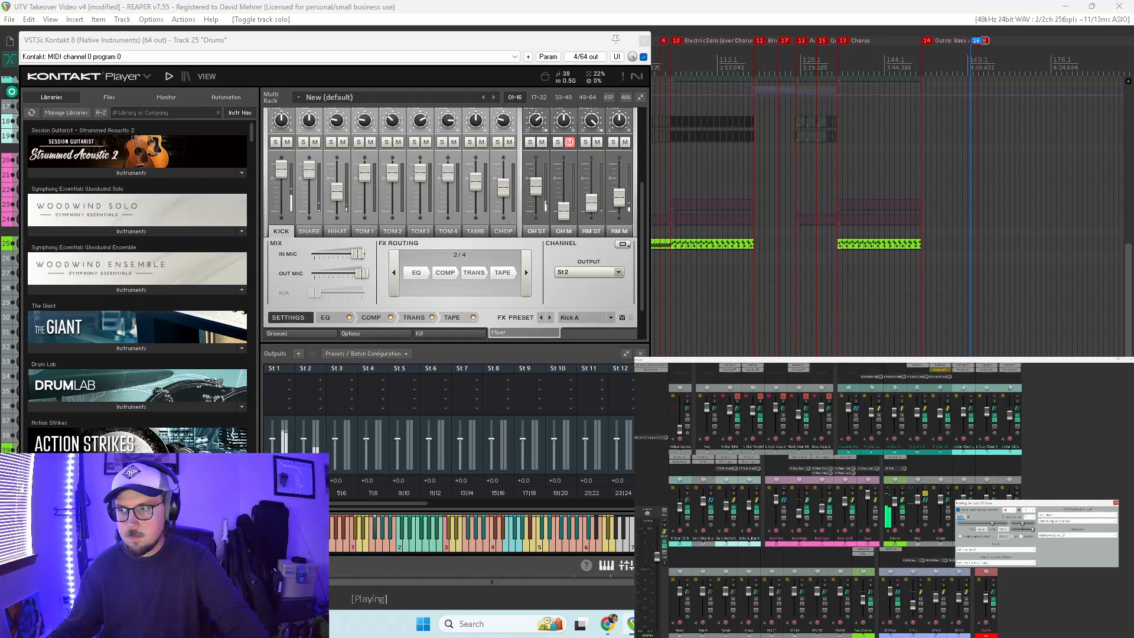
left_click(1069, 536)
left_click(1063, 521)
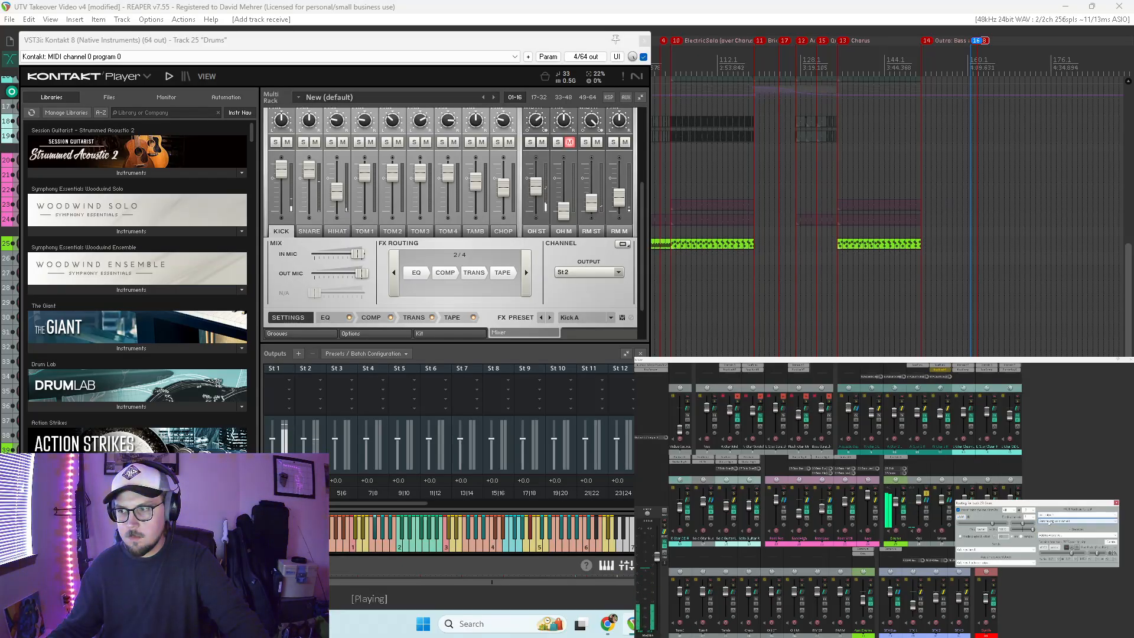
left_click(1058, 561)
mouse_move(1065, 587)
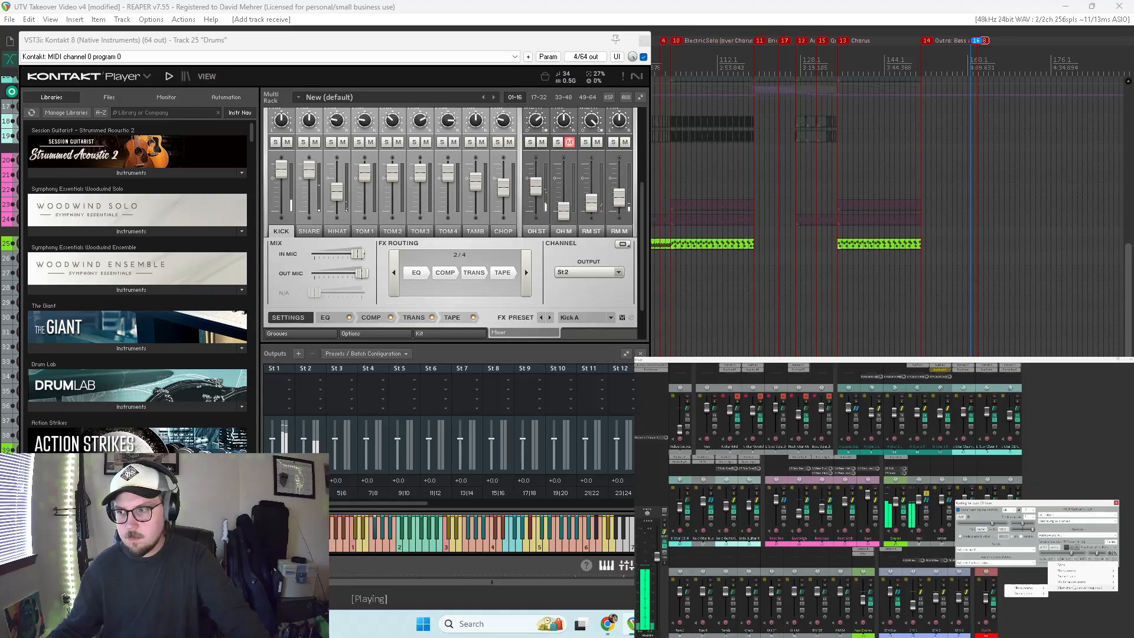
mouse_move(1031, 594)
left_click(1069, 593)
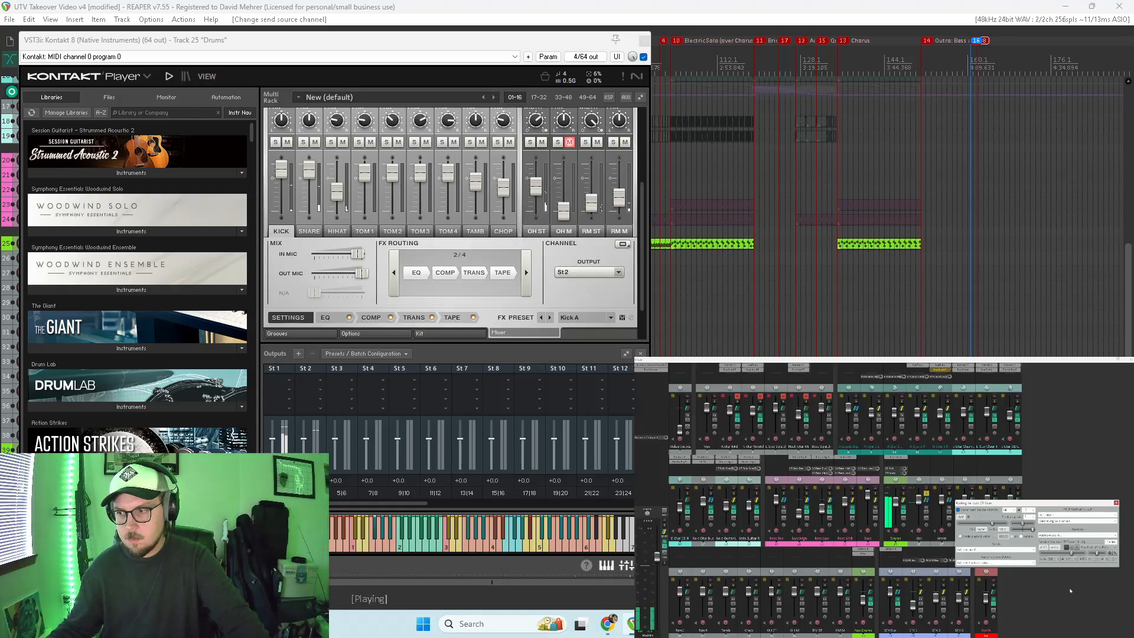
left_click(1117, 502)
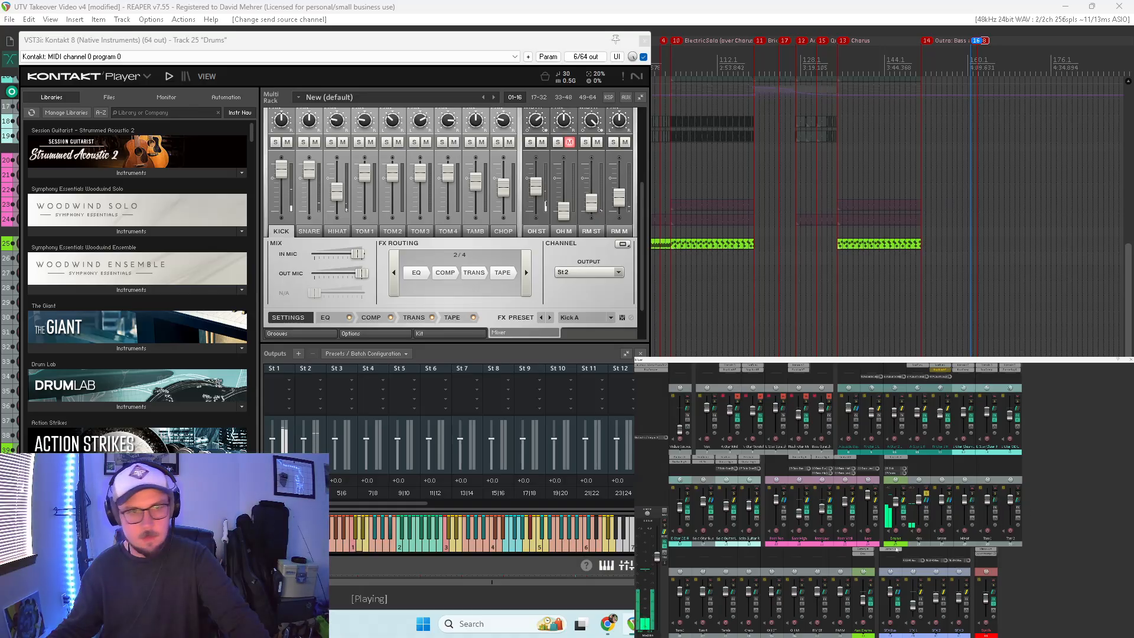
Step: Route the kit's snare channel to output St 3, recheck the Snare track's receive, and solo that track
left_click(309, 231)
left_click(606, 272)
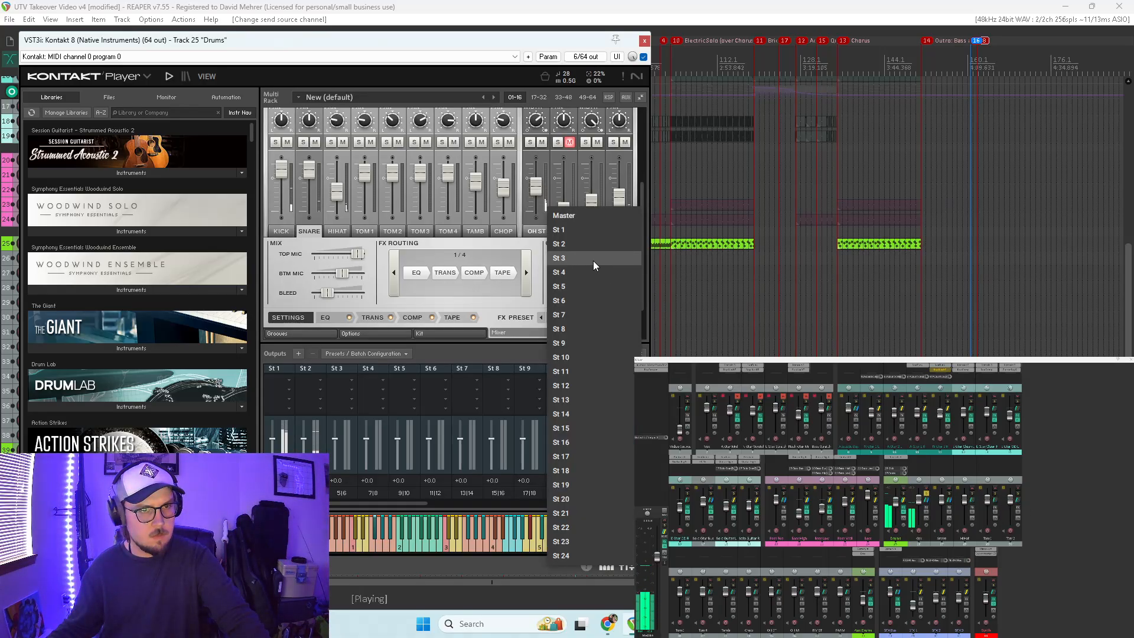
left_click(593, 261)
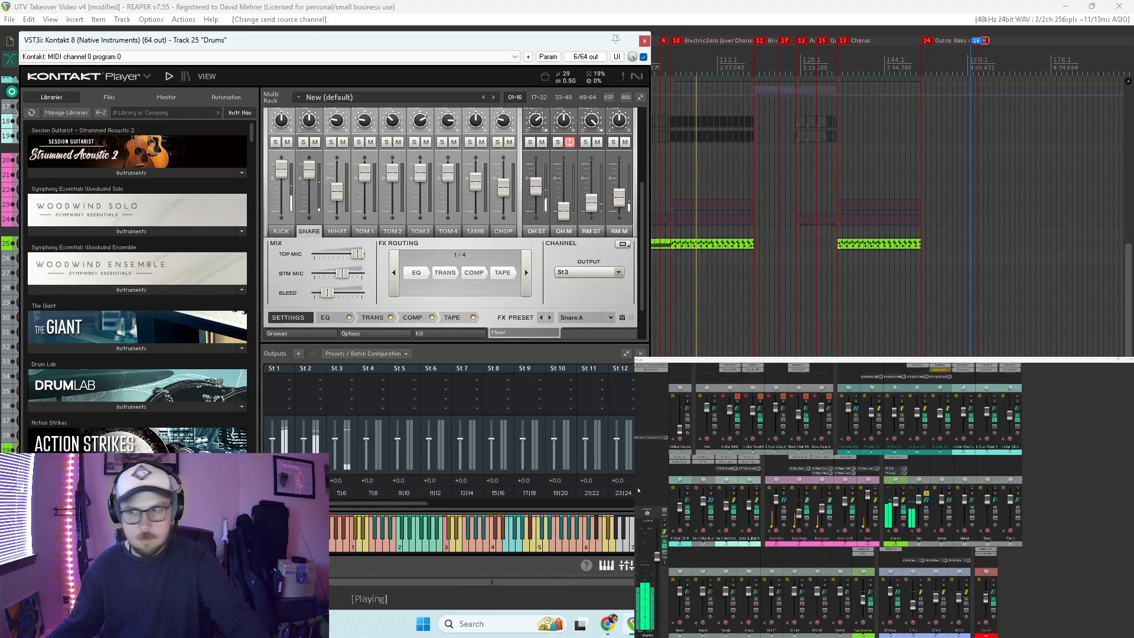
left_click(950, 501)
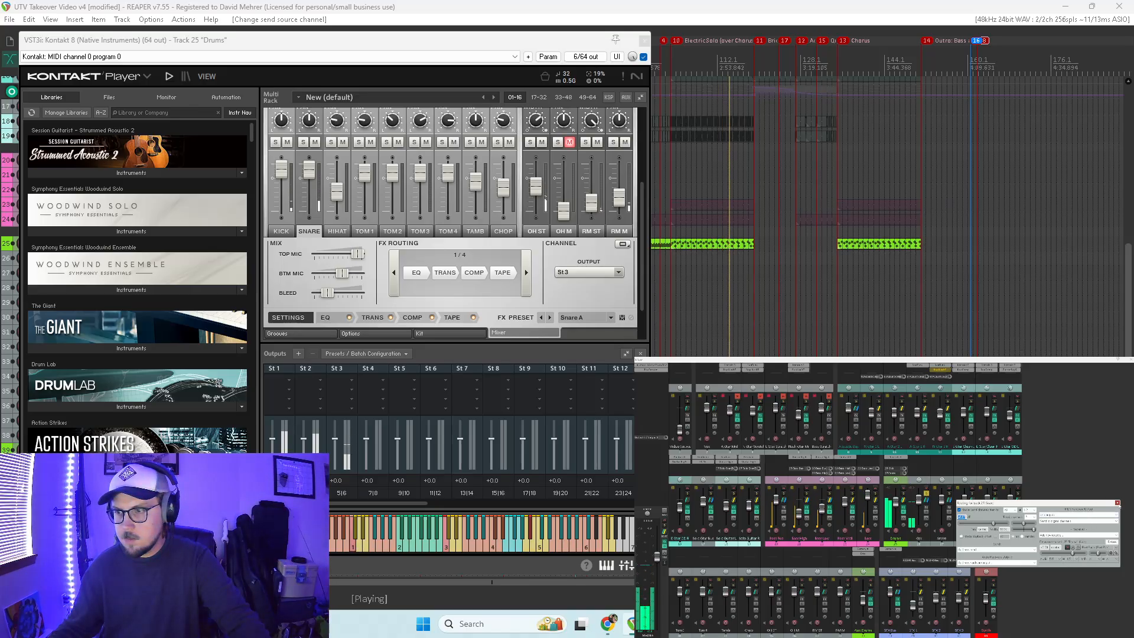
left_click(1117, 502)
left_click(949, 494)
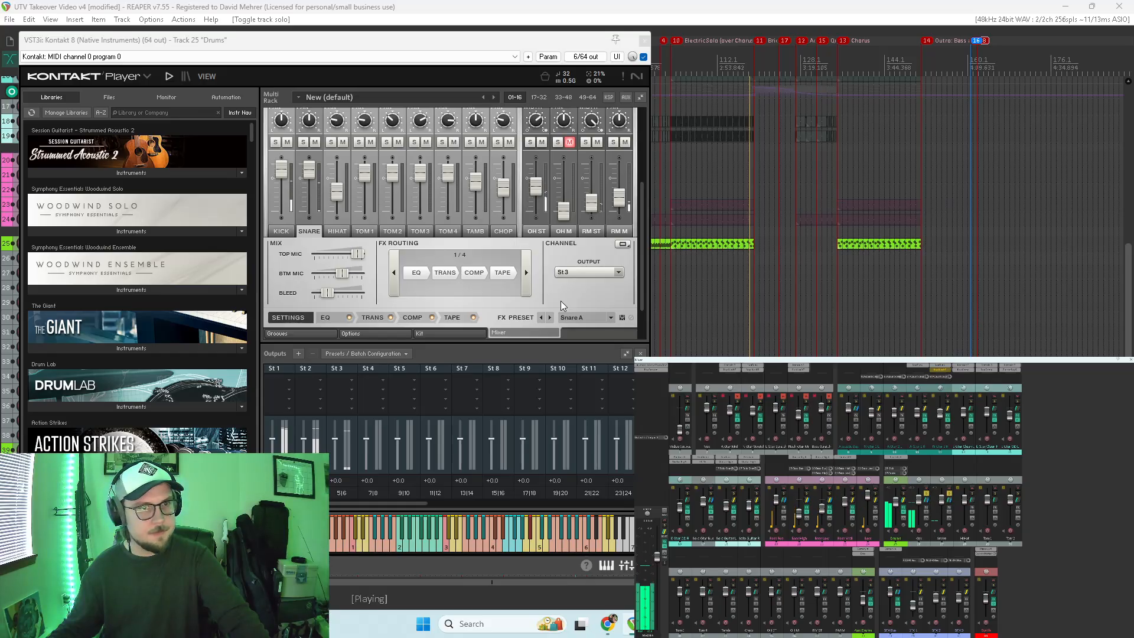
Step: Add a receive from the Drums track to the HiHat track, with a new stereo channel pair as its source
left_click(973, 502)
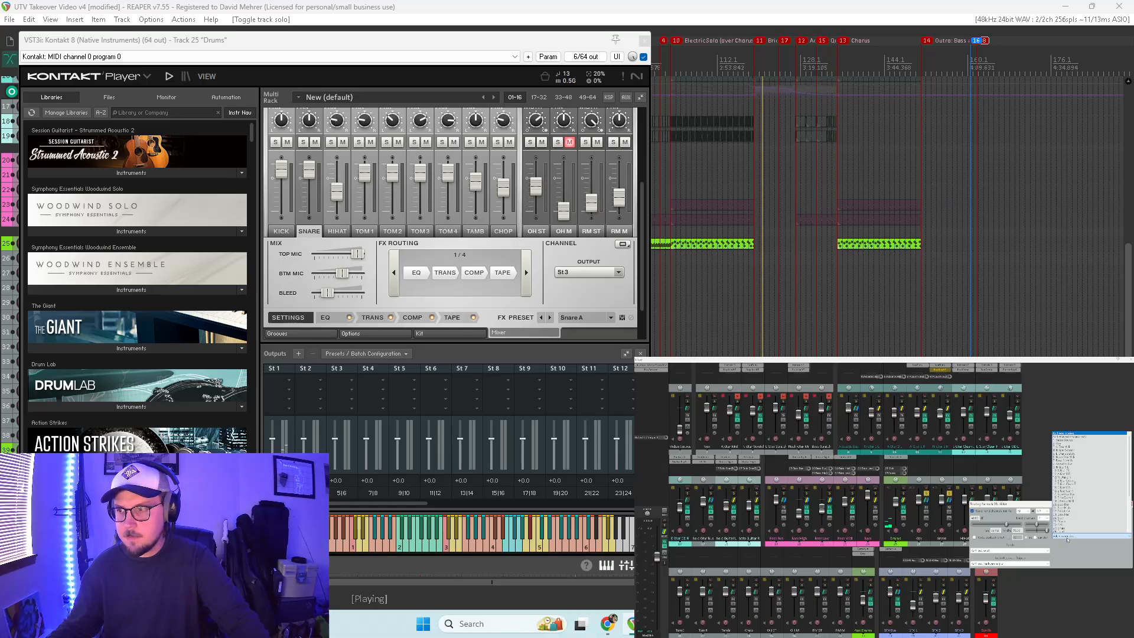
left_click(1067, 536)
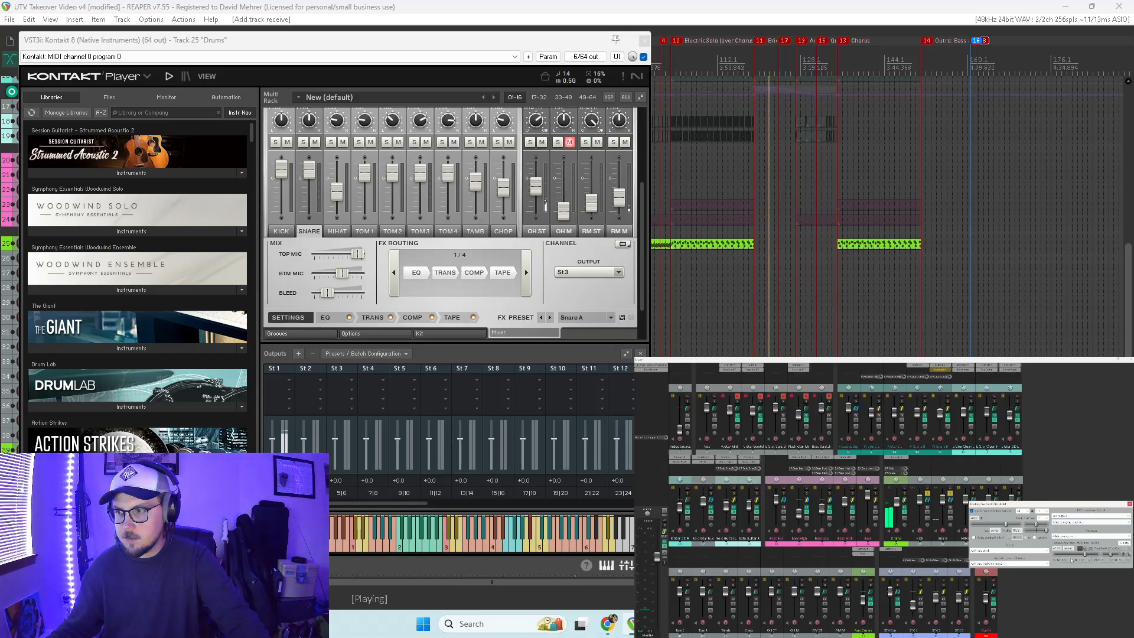
left_click(1070, 560)
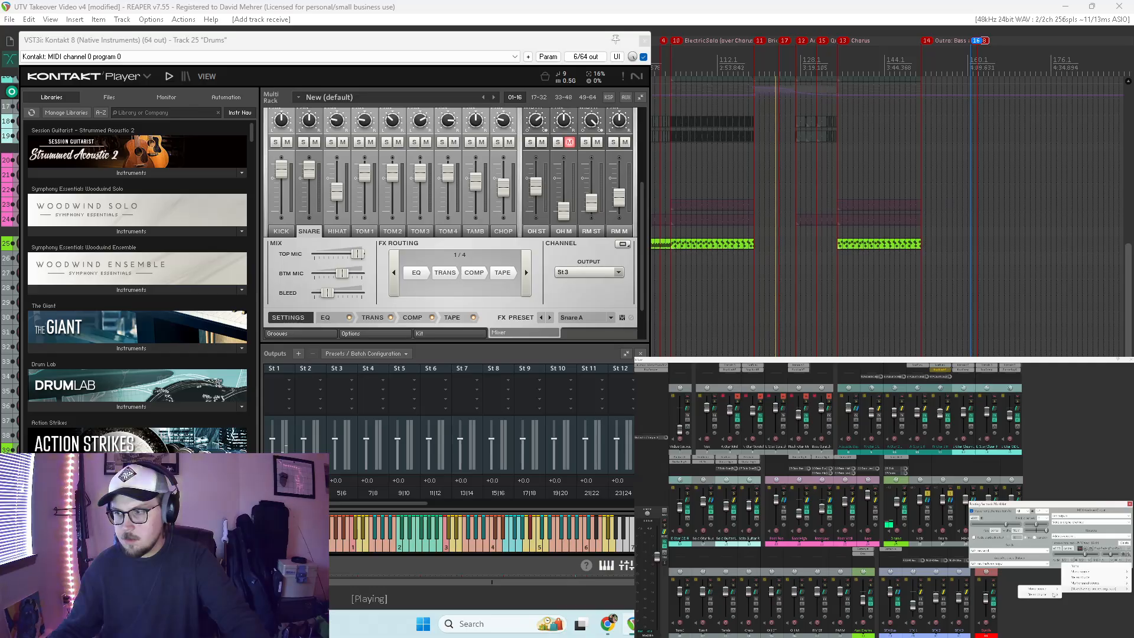
mouse_move(1039, 594)
left_click(1075, 594)
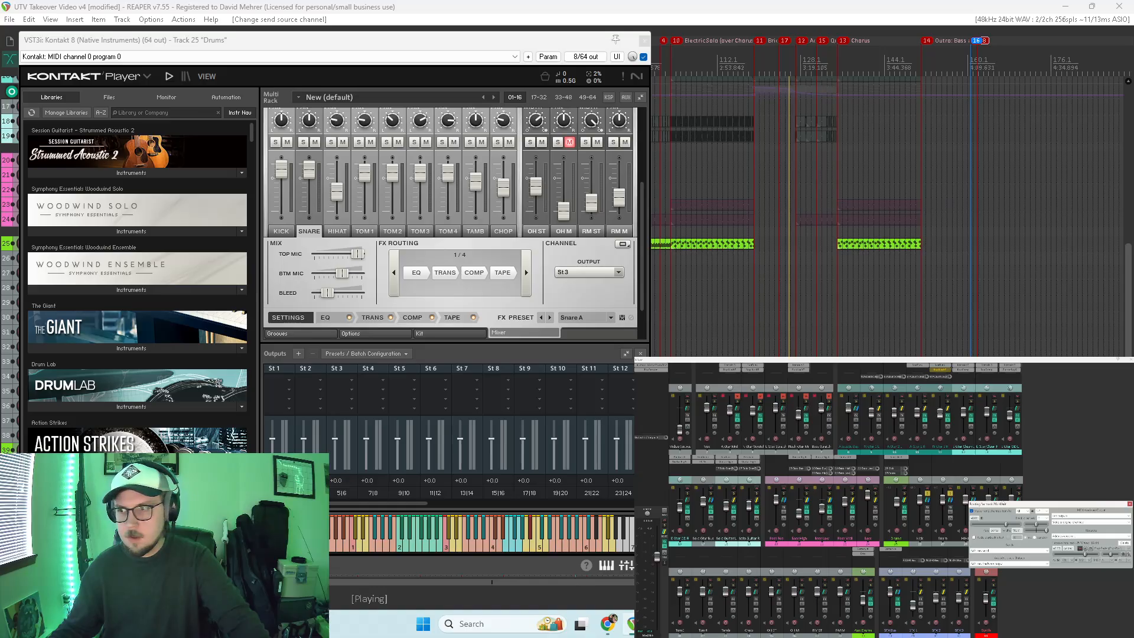
Step: Solo the HiHat track, recheck its receive routing, and start playback
left_click_drag(800, 503, 806, 265)
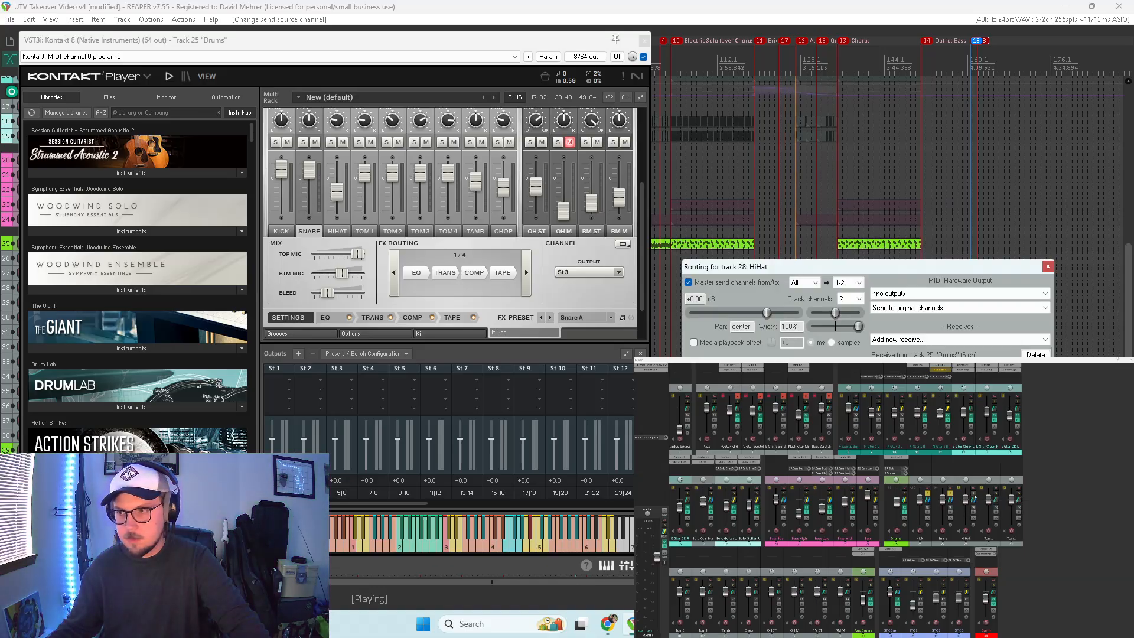
left_click(974, 494)
left_click(926, 492)
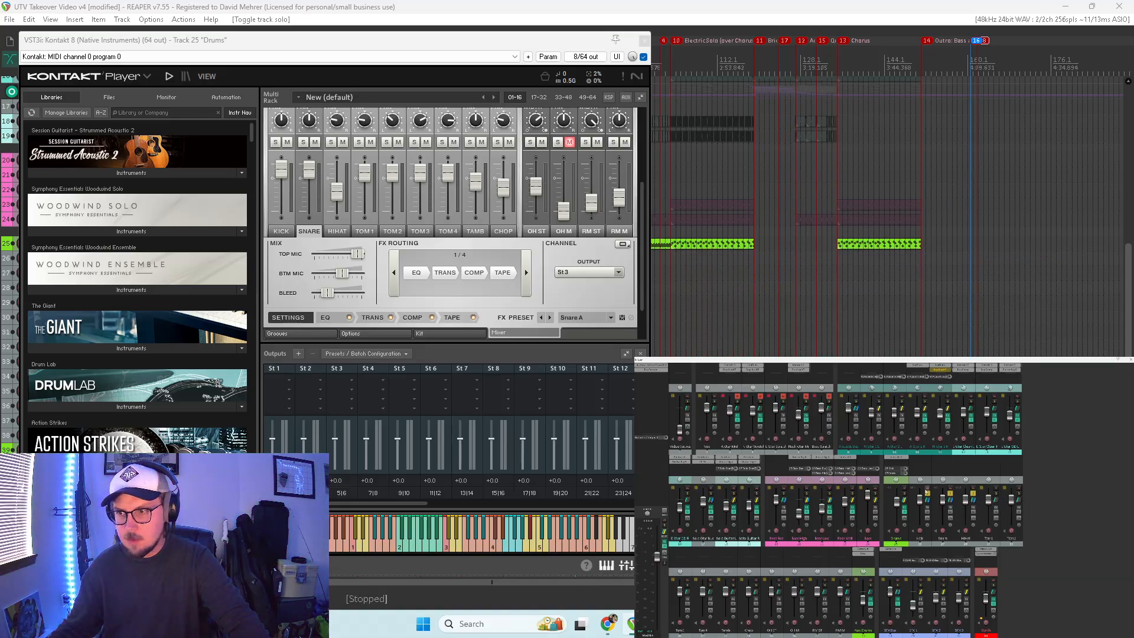
left_click(973, 503)
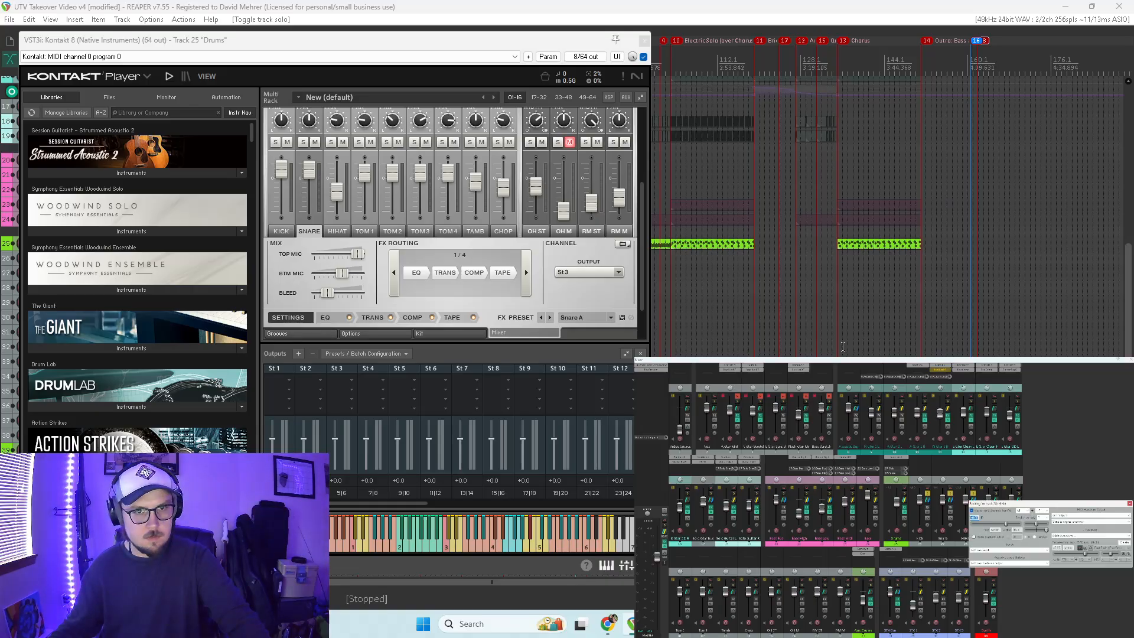
key("space")
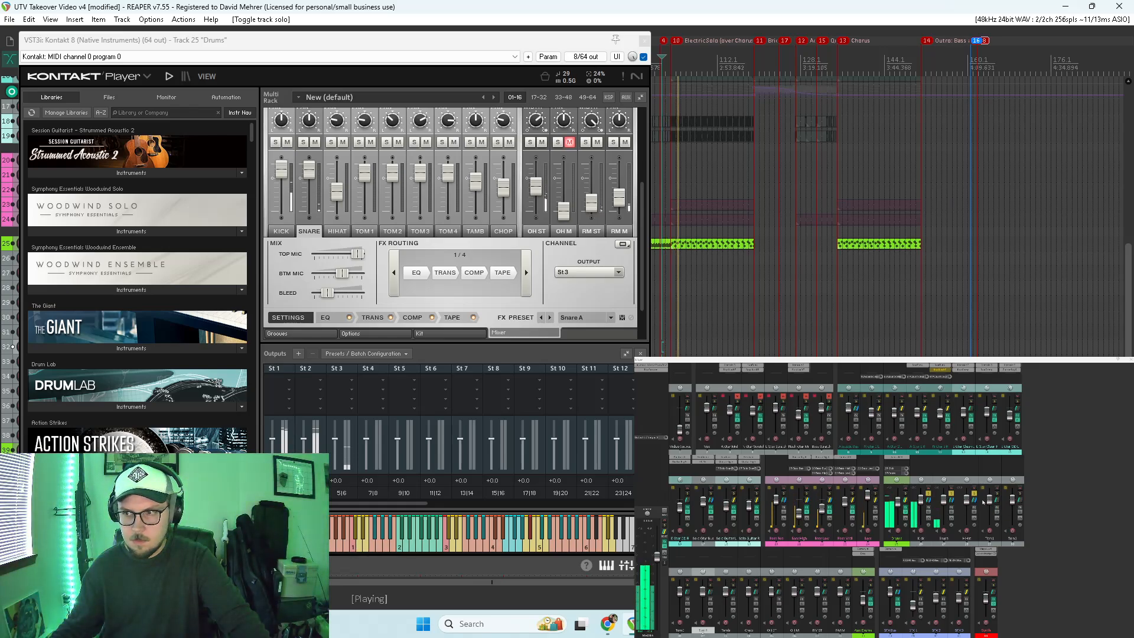
Step: Route the kit's HIHAT channel to output St 4 and replay the drum section from just before marker 10
left_click(337, 231)
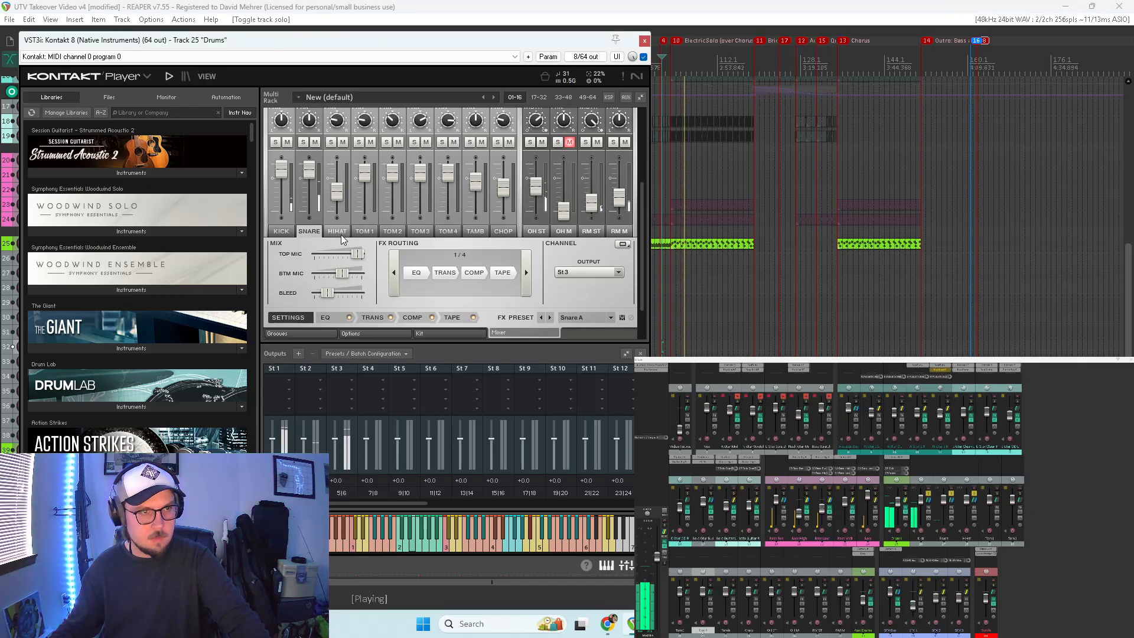
left_click(618, 272)
left_click(582, 273)
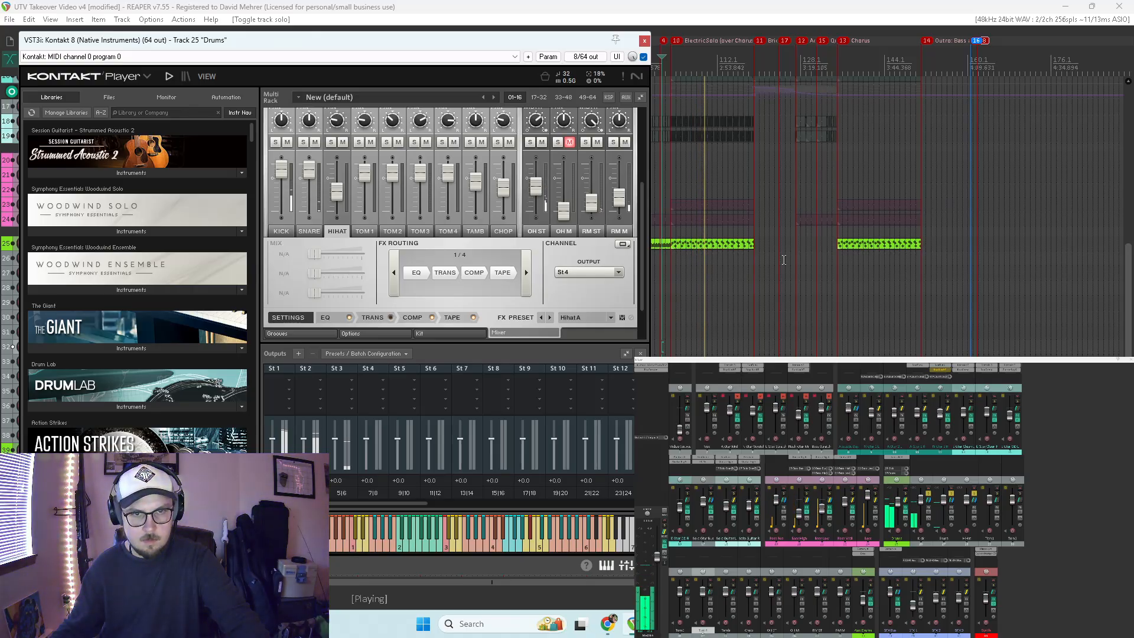
left_click(659, 260)
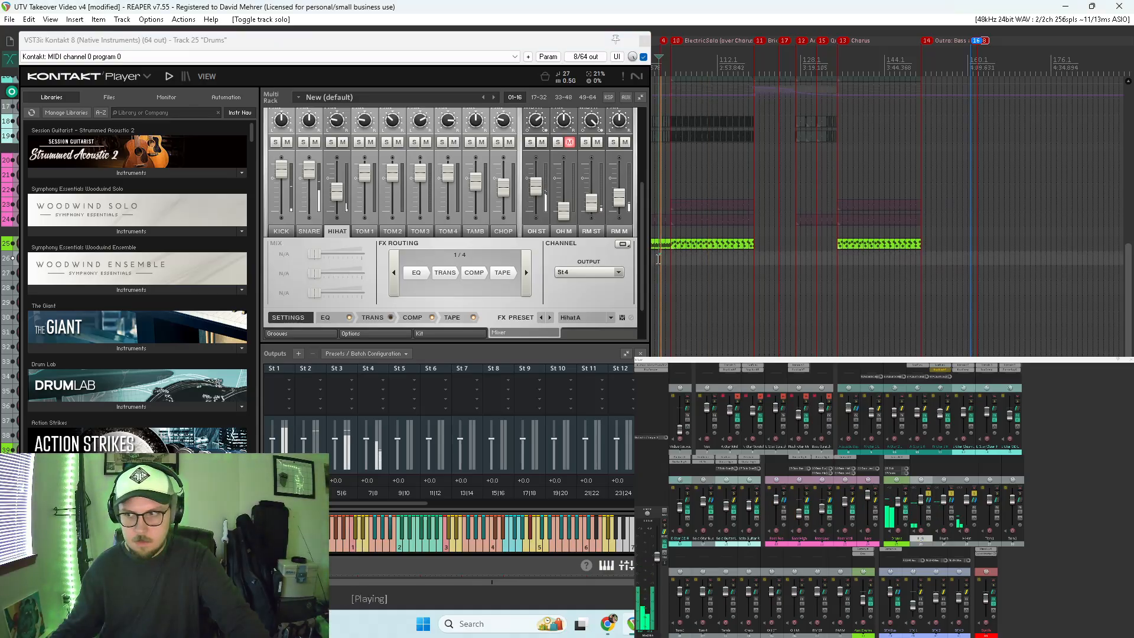
Step: Add a receive from the Drums track to the track following HiHat, with a new stereo channel pair as its source
left_click(991, 516)
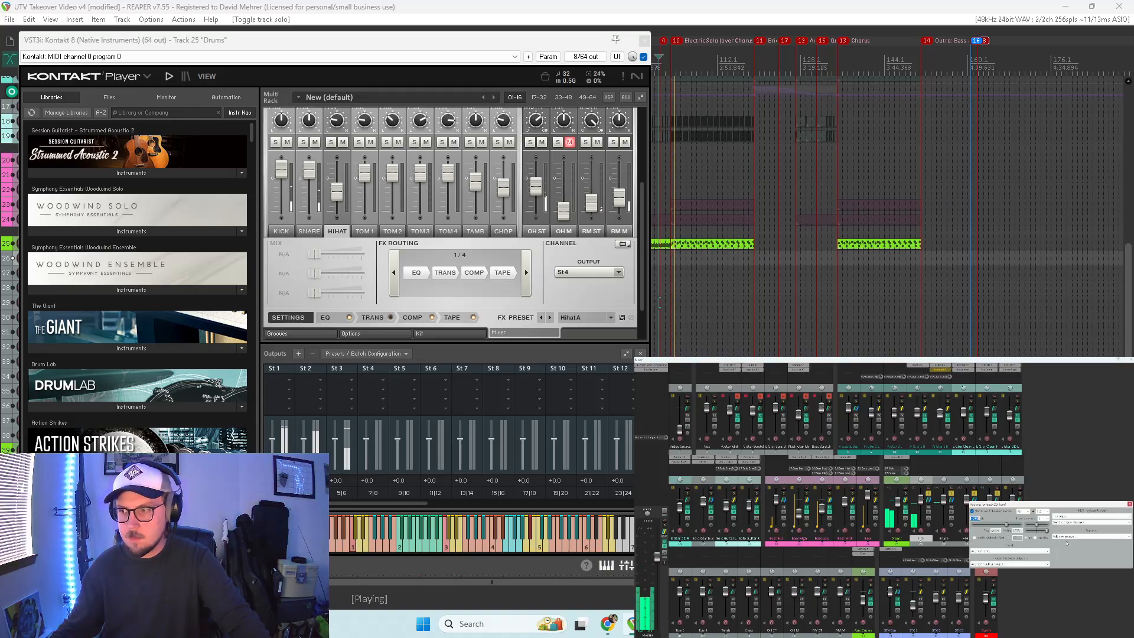
left_click(1067, 536)
left_click(1071, 549)
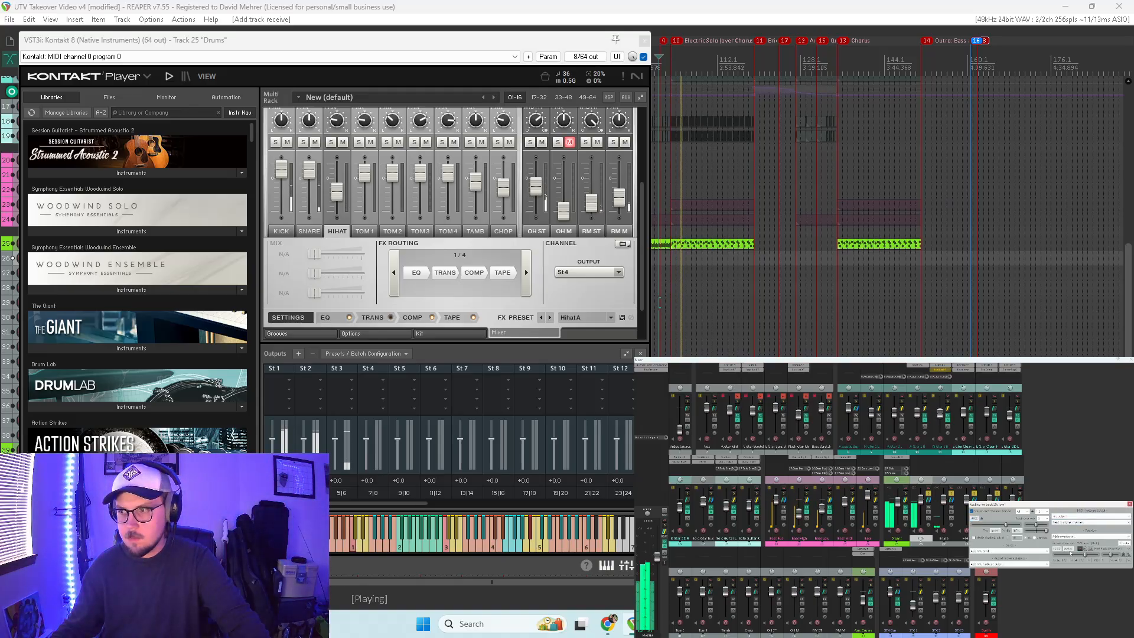
left_click(1065, 560)
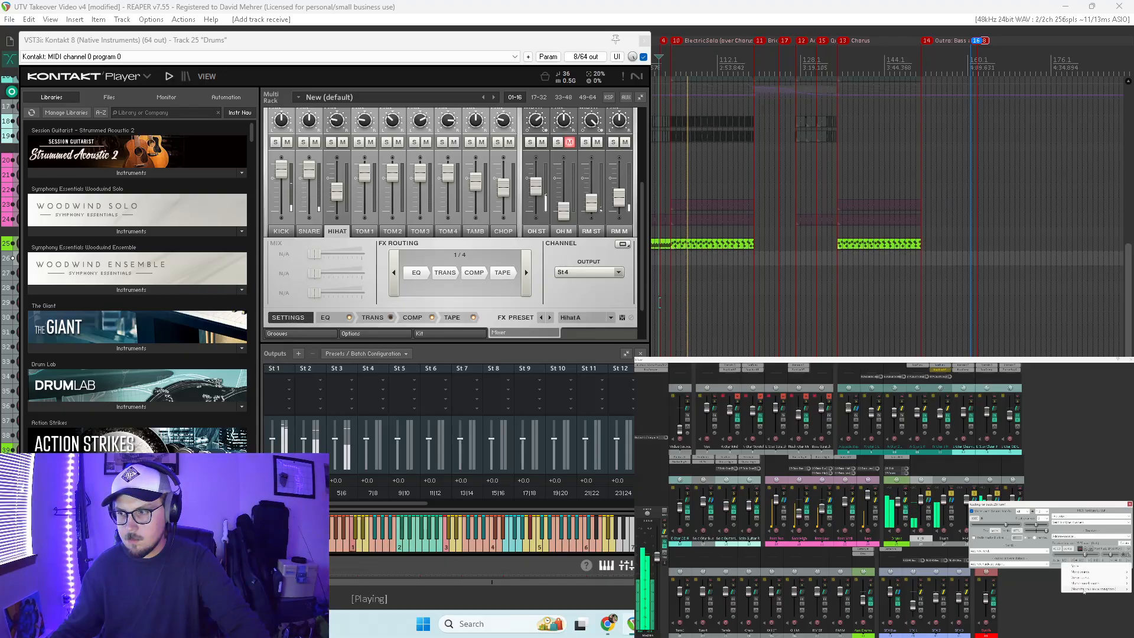
mouse_move(1084, 590)
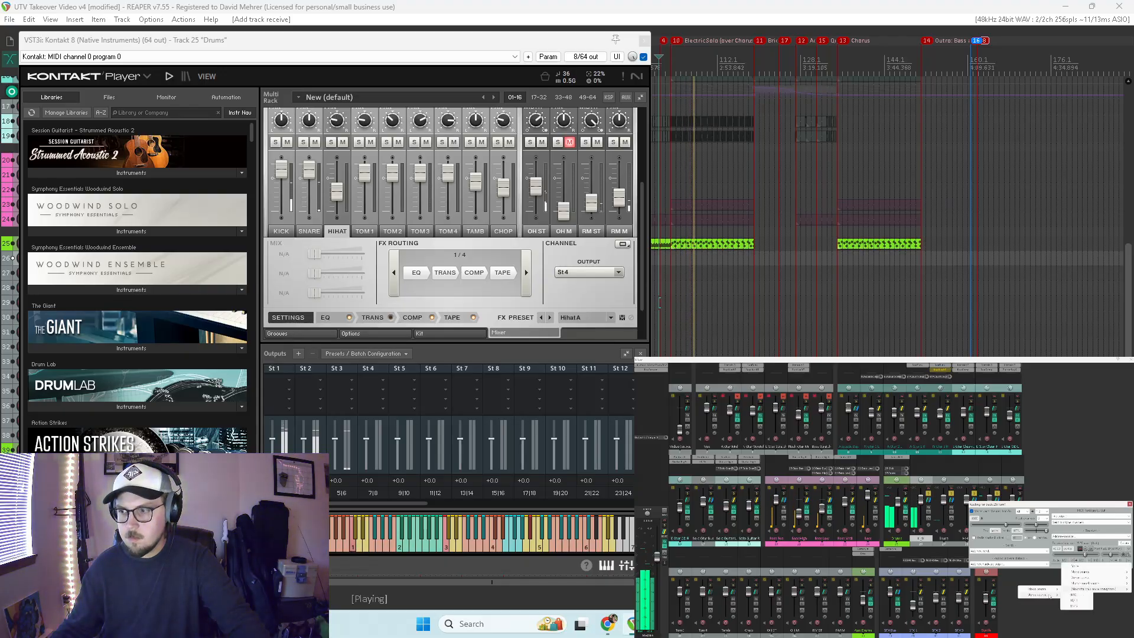
left_click(1075, 595)
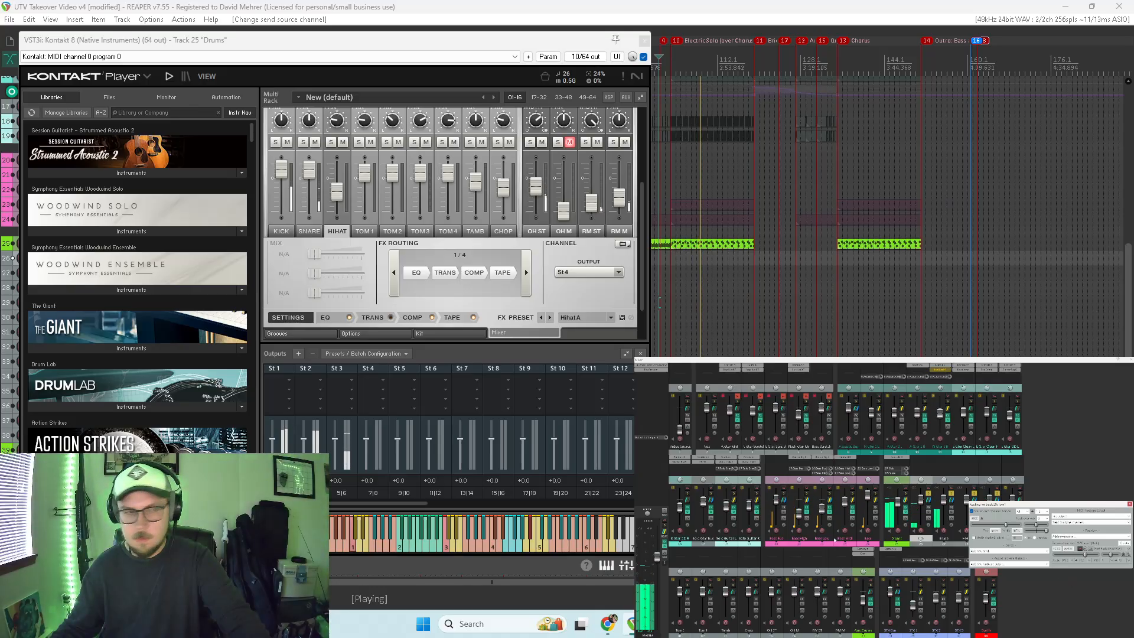
Step: Route the kit's TOM 1 channel to output St 5 after rechecking the HIHAT channel's output assignment
left_click(364, 231)
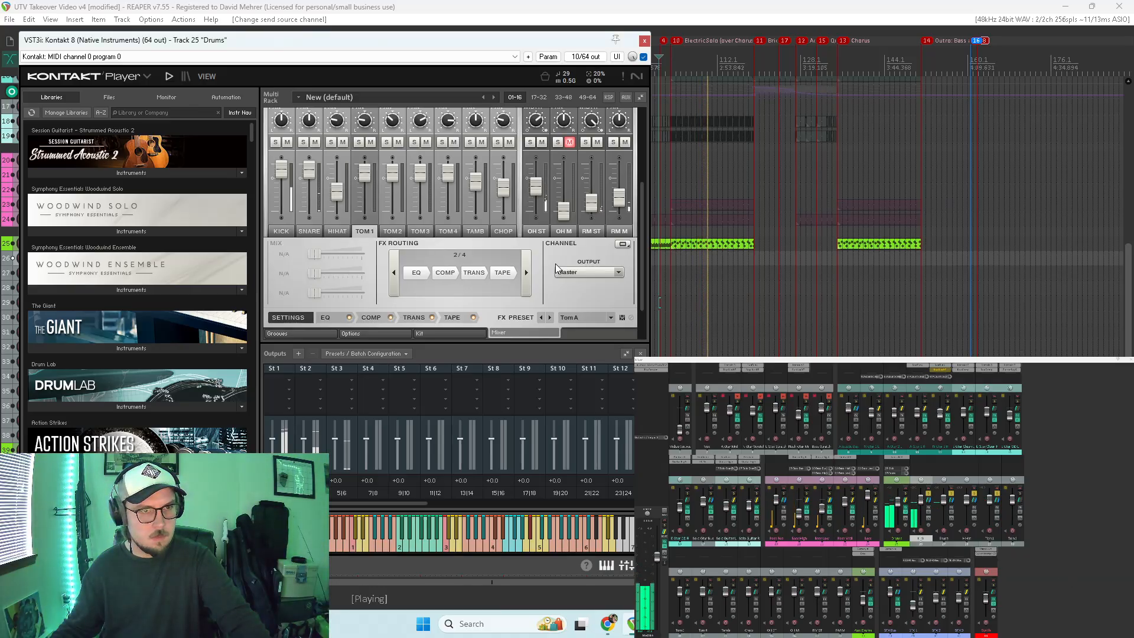
left_click(595, 270)
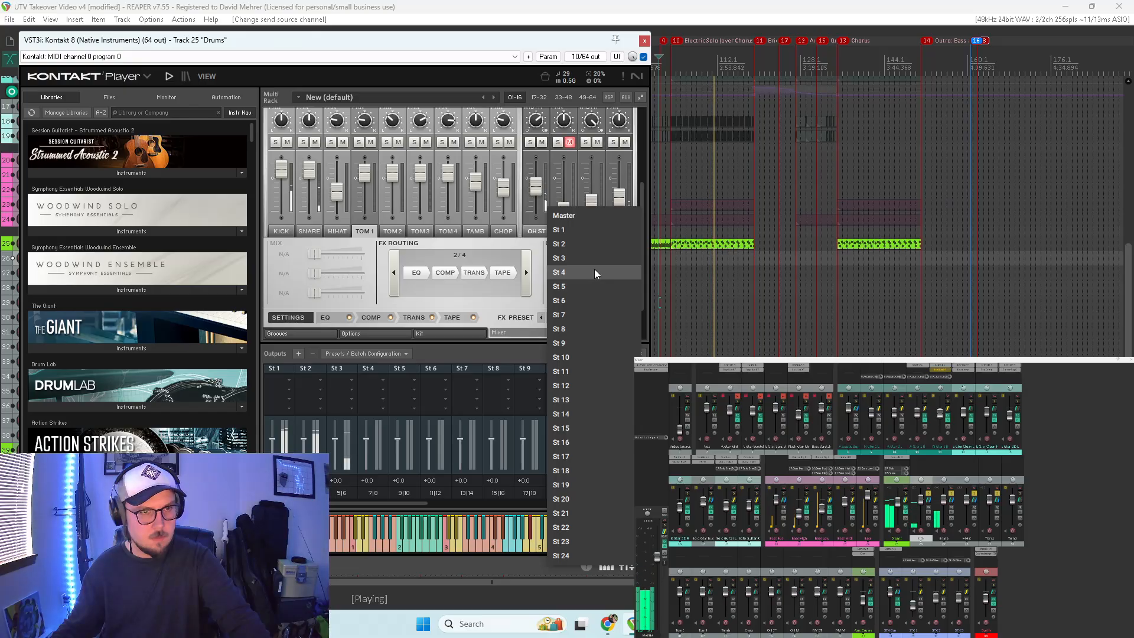
left_click(595, 273)
left_click(338, 232)
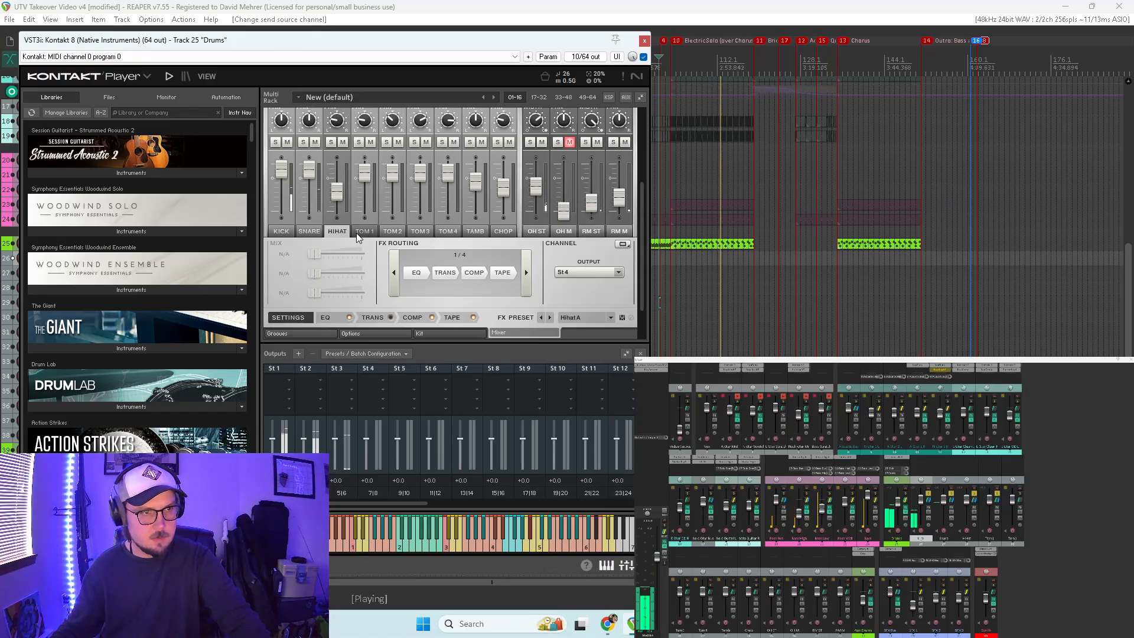
left_click(356, 233)
left_click(590, 270)
left_click(583, 284)
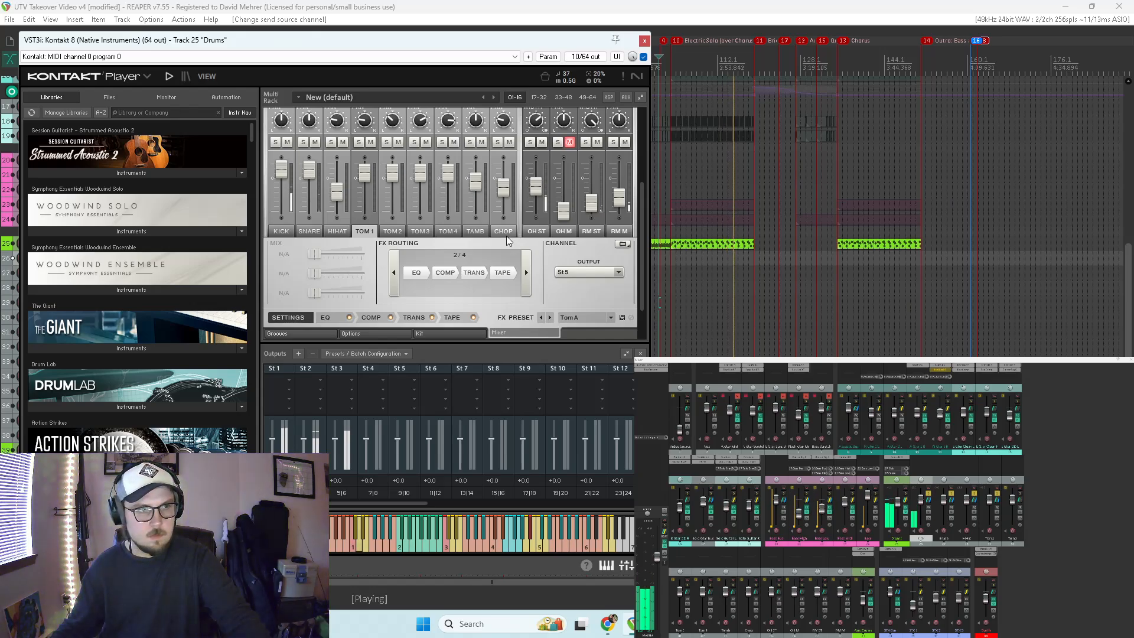
Step: Route the kit's TOM 2, TOM 3 and TOM 4 channels to outputs St 6, St 7 and St 8 respectively
left_click(392, 231)
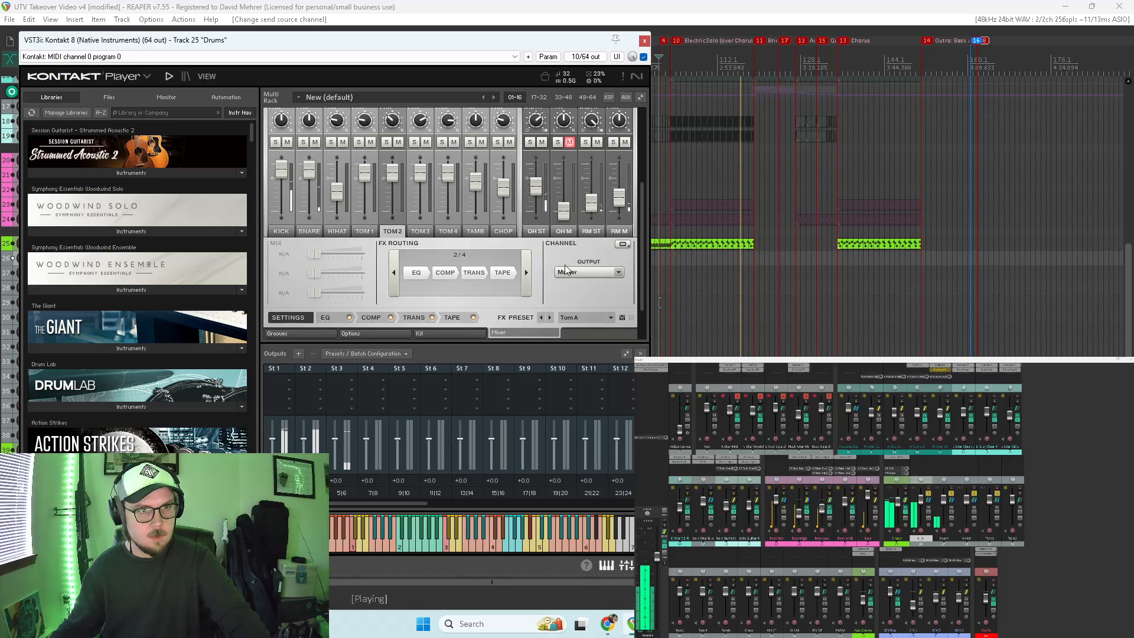
left_click(566, 269)
left_click(579, 300)
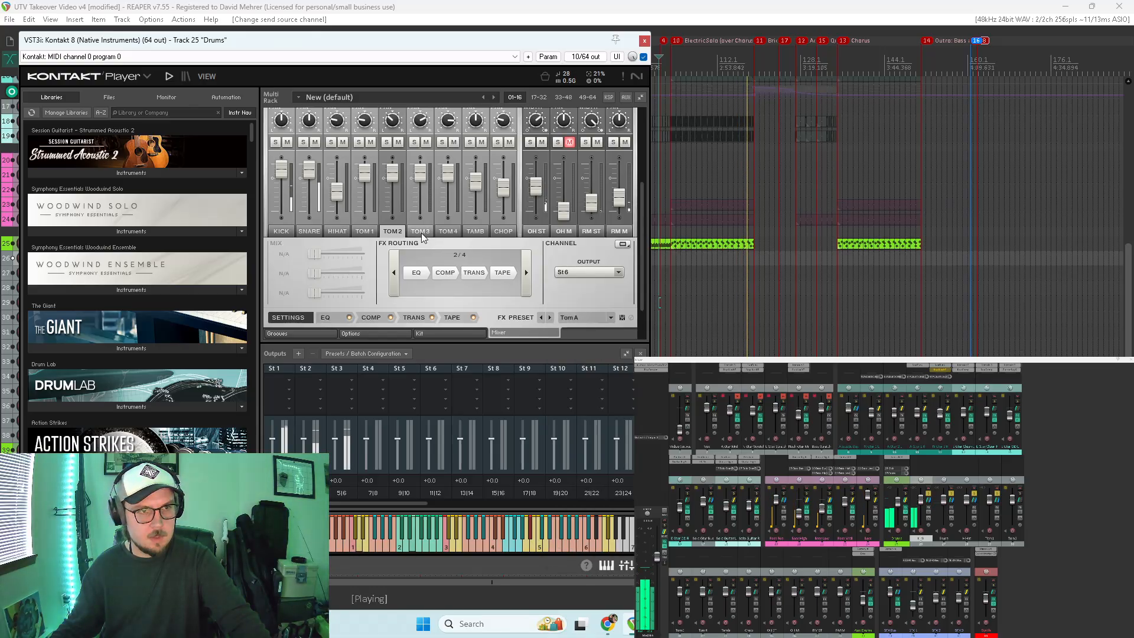
left_click(420, 231)
left_click(584, 271)
left_click(574, 316)
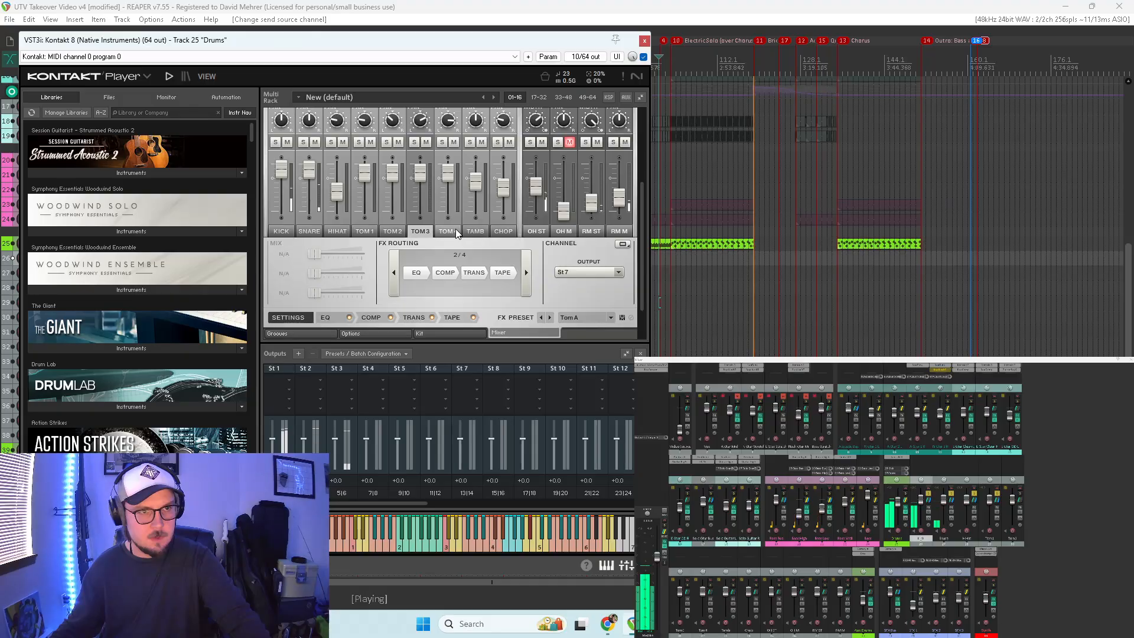
left_click(455, 230)
left_click(590, 274)
left_click(582, 331)
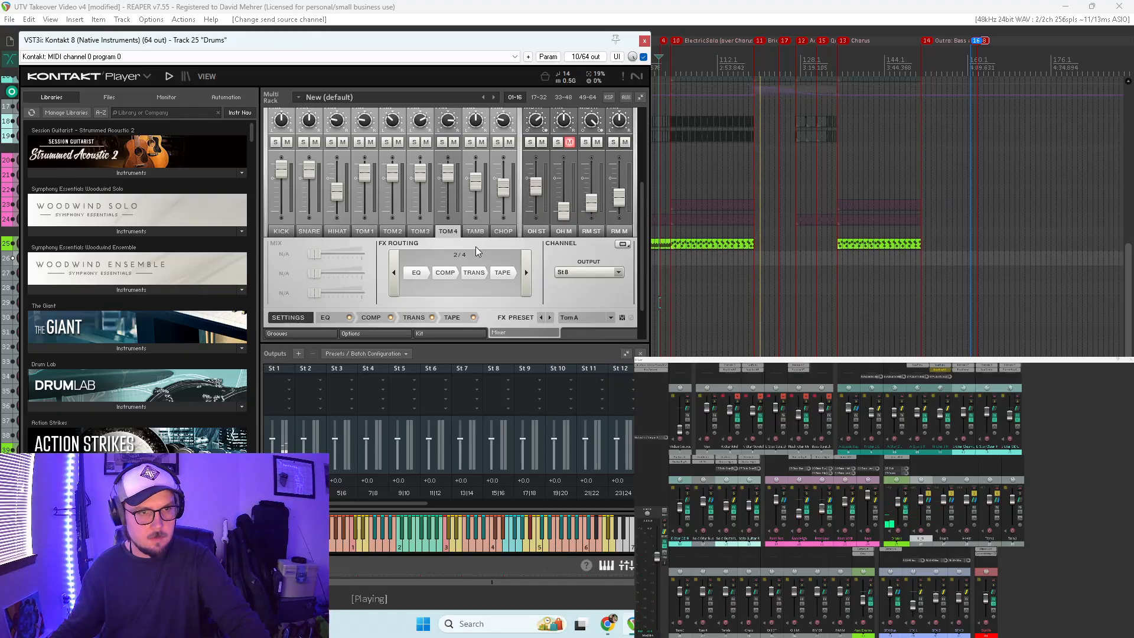
Step: Route the kit's TAMB channel to output St 9 and its CHOP channel to output St 10
left_click(475, 231)
left_click(599, 271)
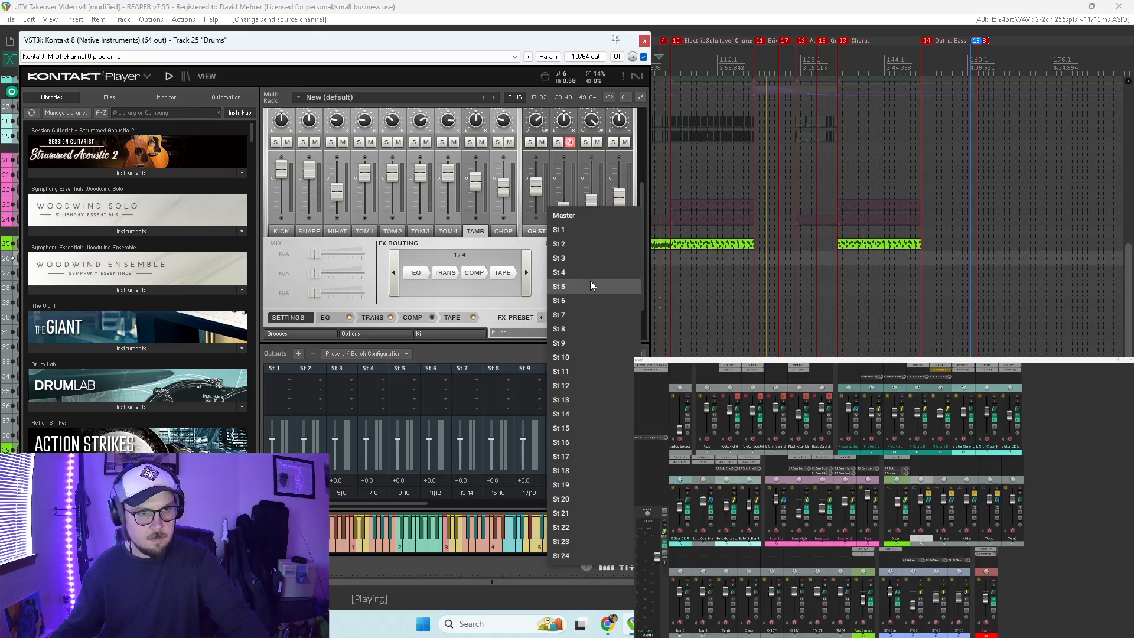
left_click(577, 338)
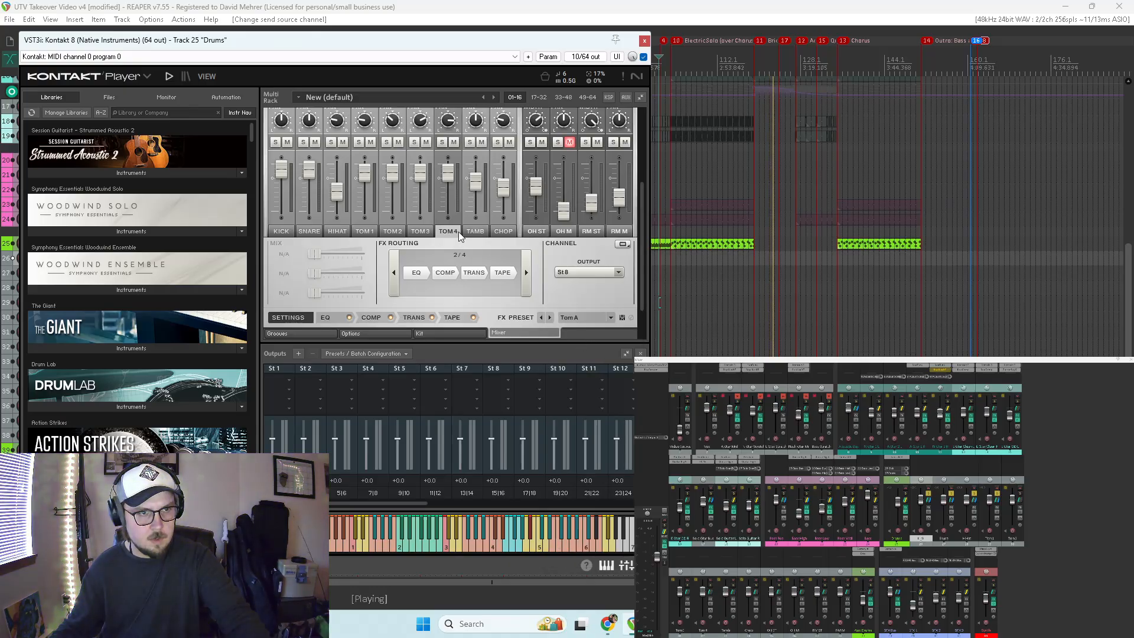
left_click(504, 231)
left_click(618, 273)
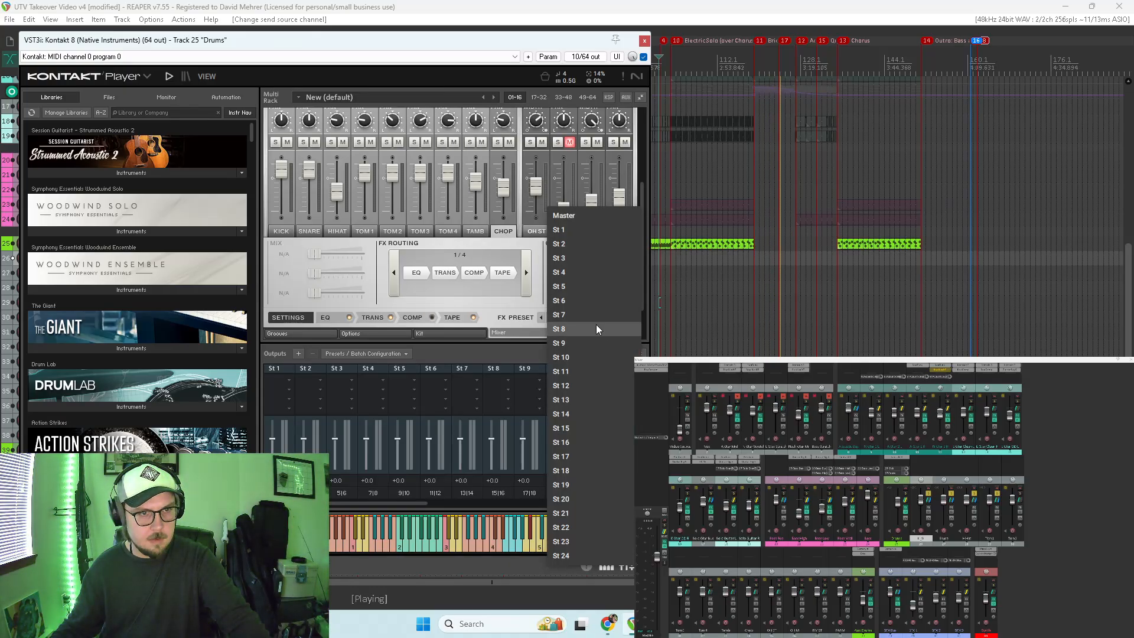
left_click(587, 353)
Step: Route the overhead channels, sending OH ST to output St 11 and OH M to output St 12
left_click(542, 232)
left_click(601, 271)
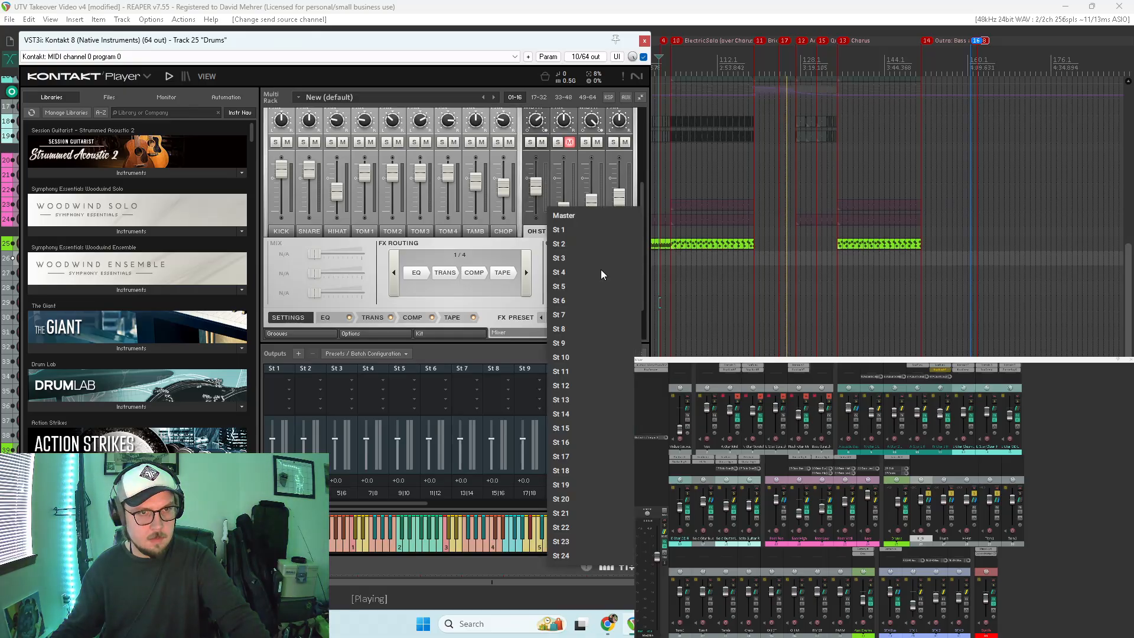
left_click(583, 371)
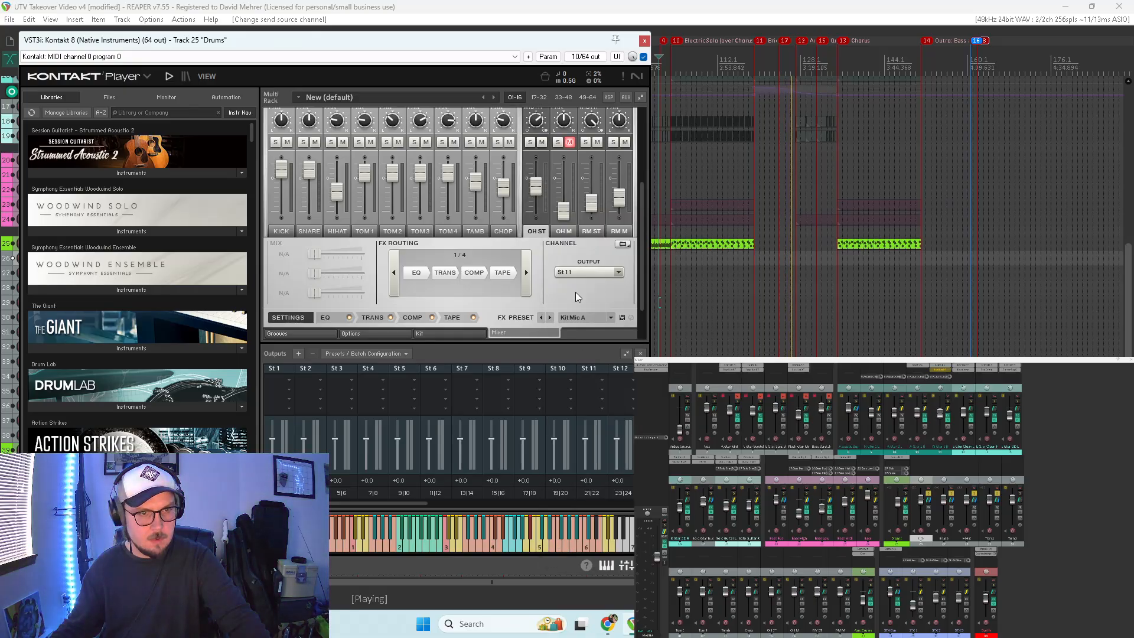
left_click(566, 234)
left_click(612, 274)
left_click(579, 385)
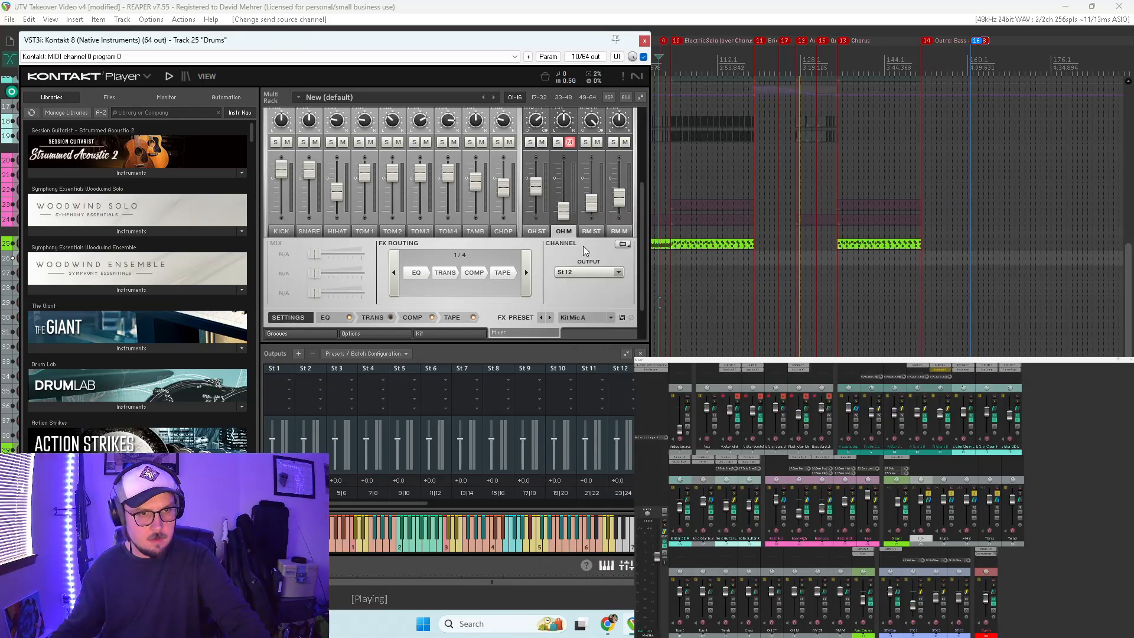
Step: Route the room channels, sending RM ST to output St 13 and RM M to output St 14
left_click(585, 234)
left_click(588, 273)
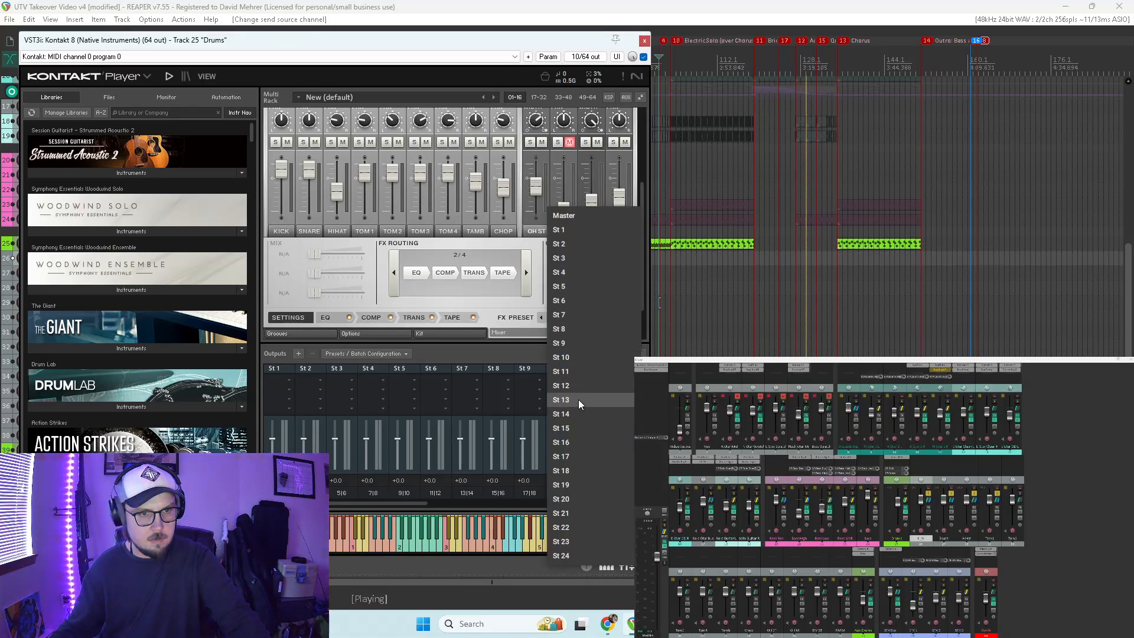
left_click(579, 400)
left_click(619, 231)
left_click(581, 273)
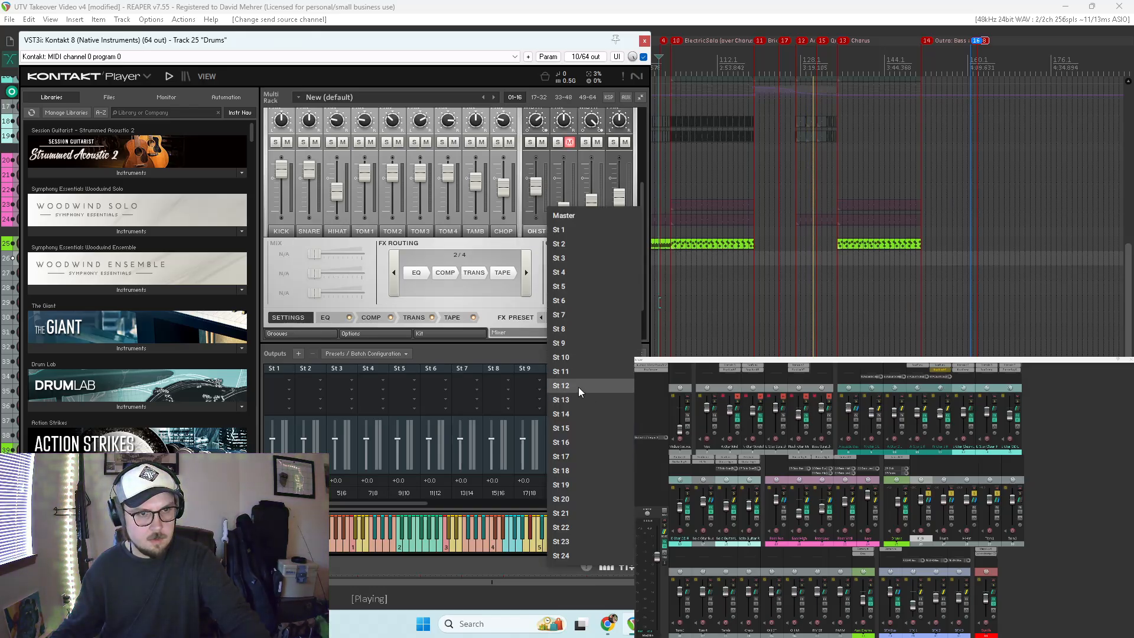
left_click(592, 413)
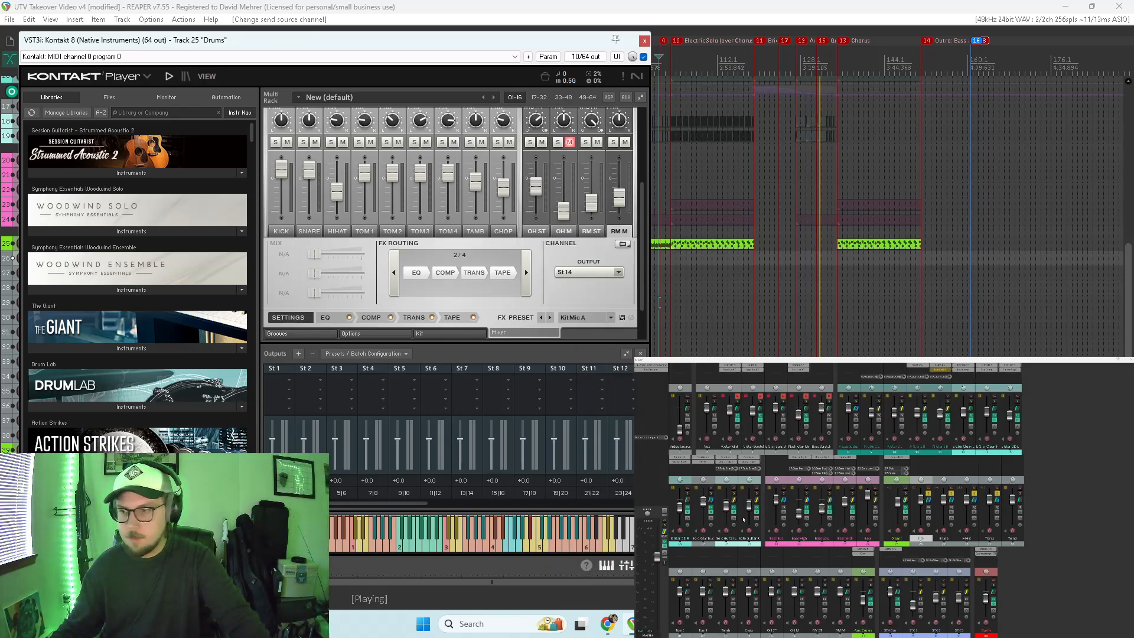
Step: Add a receive from the Drums track to the Tom 2 track, with its audio source set to channels 11/12
left_click(1021, 494)
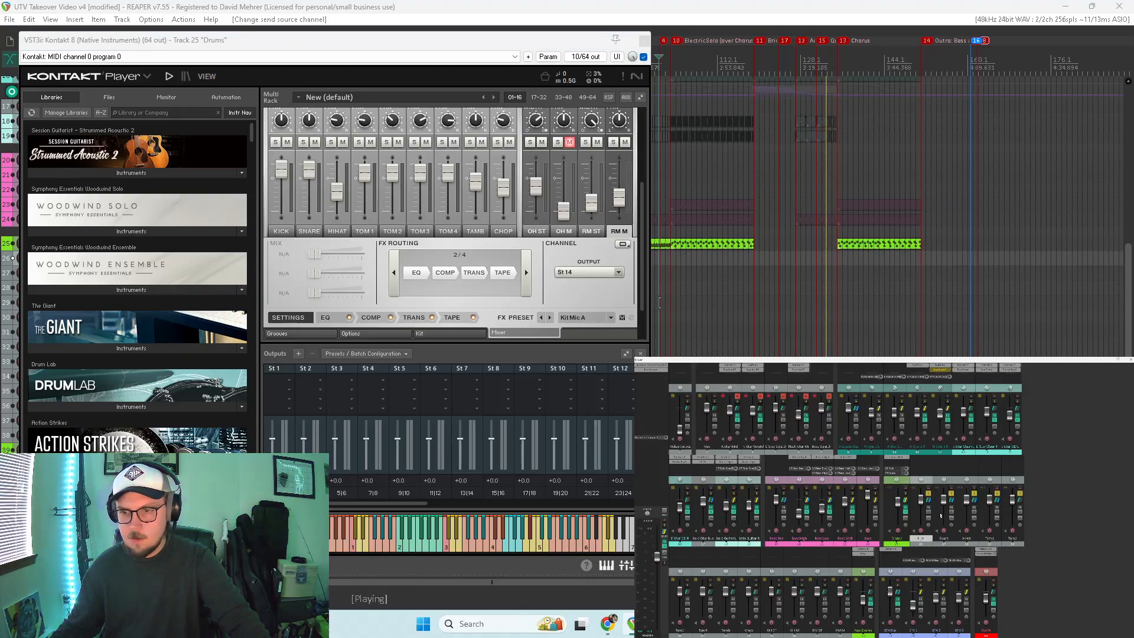
left_click(1019, 502)
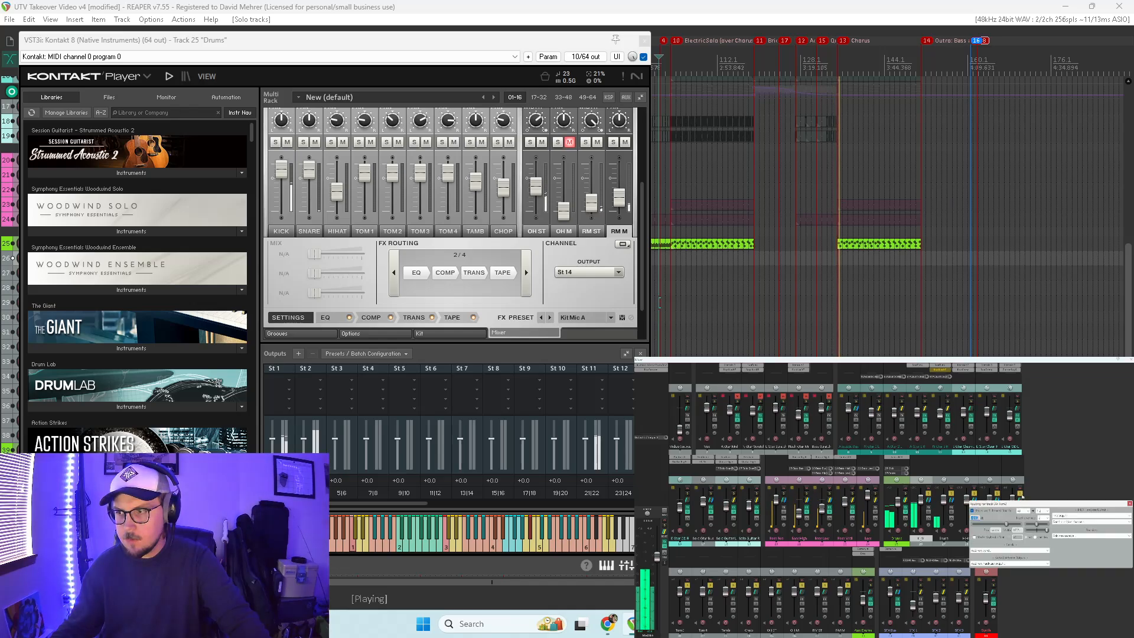
left_click(1092, 535)
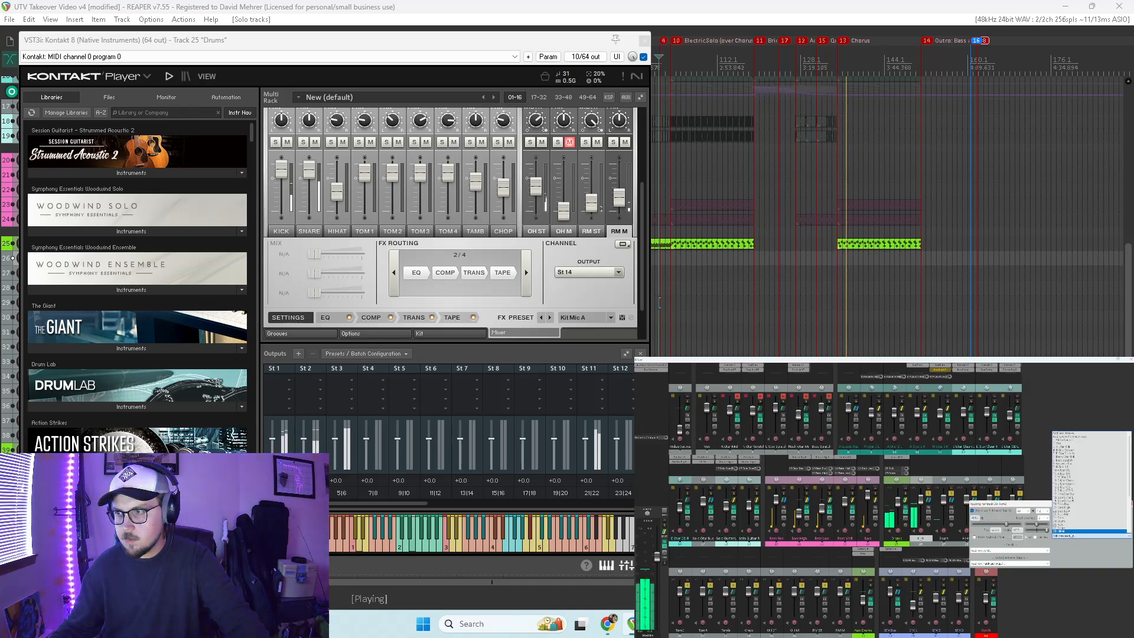
left_click(1090, 523)
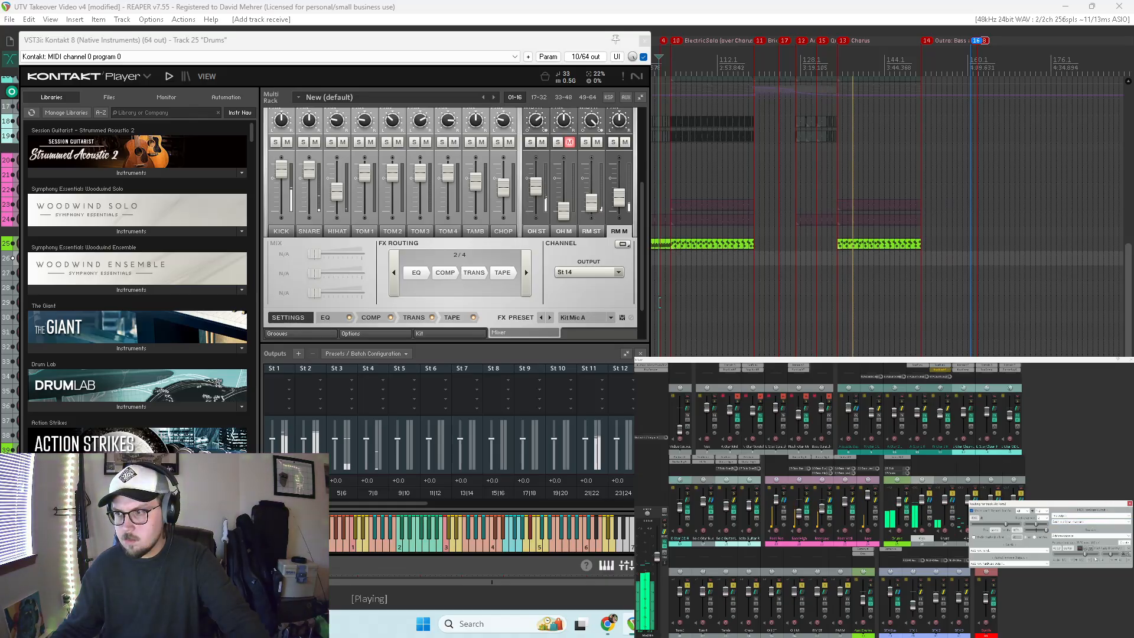
left_click(1072, 558)
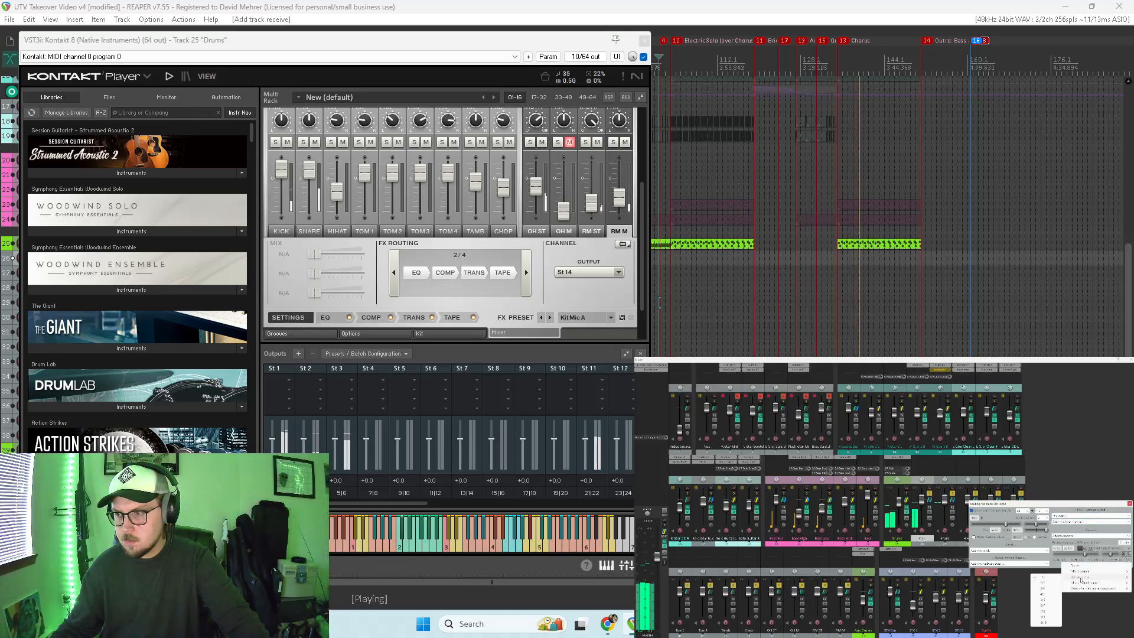
mouse_move(1083, 589)
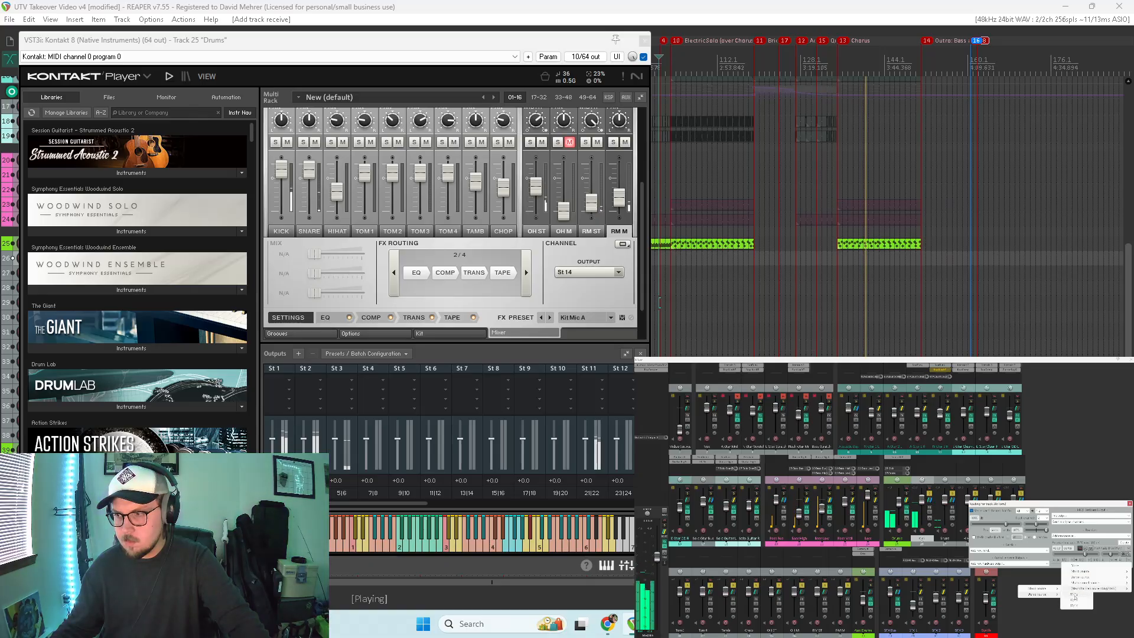
left_click(1072, 594)
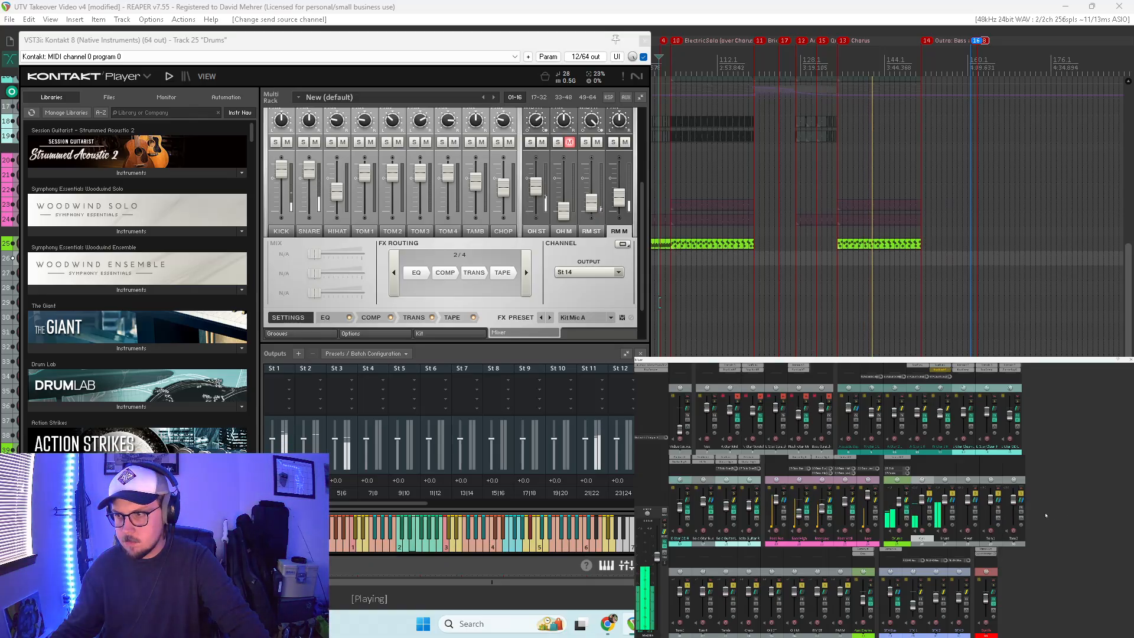
Step: Add a receive from the Drums track to the Tom 3 track, with its audio source set to channels 13/14
left_click(689, 595)
left_click(792, 603)
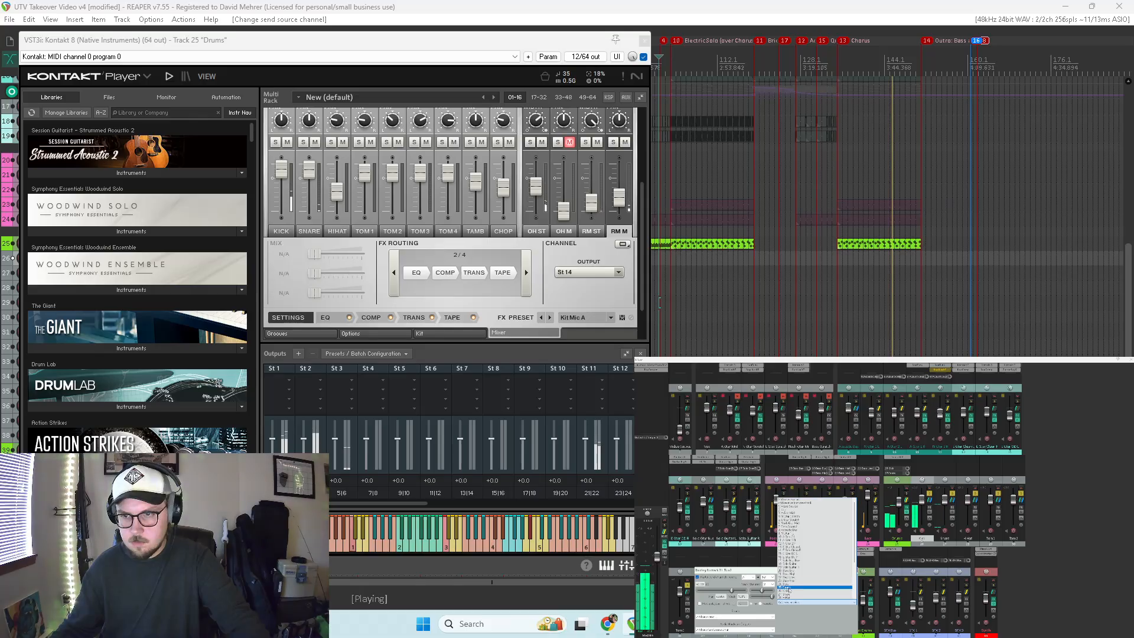
left_click(793, 589)
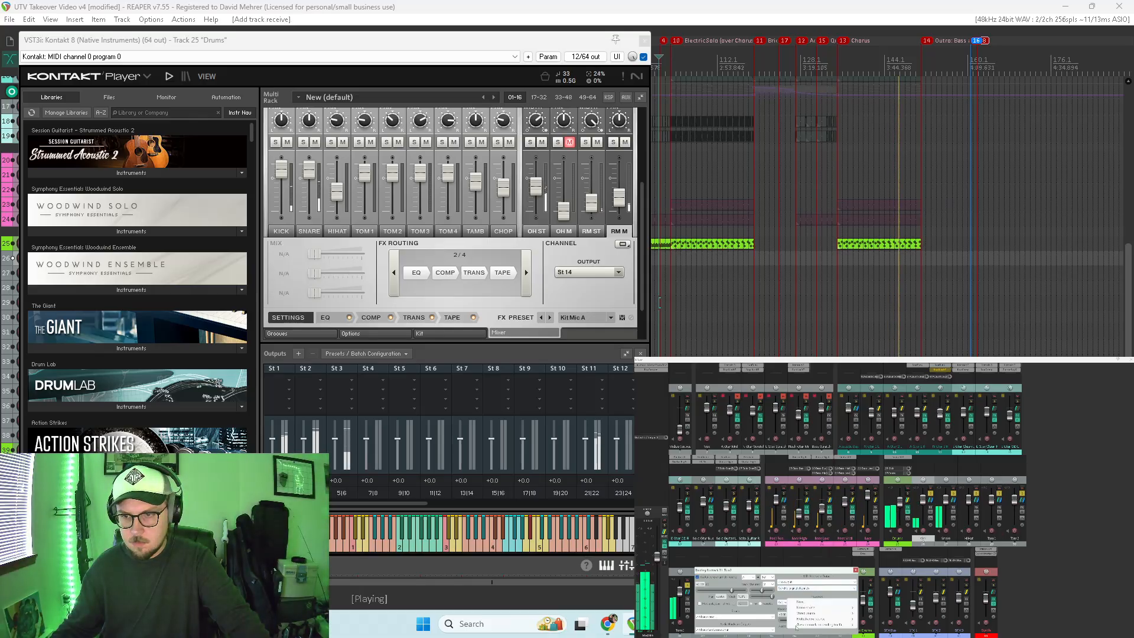
left_click(790, 598)
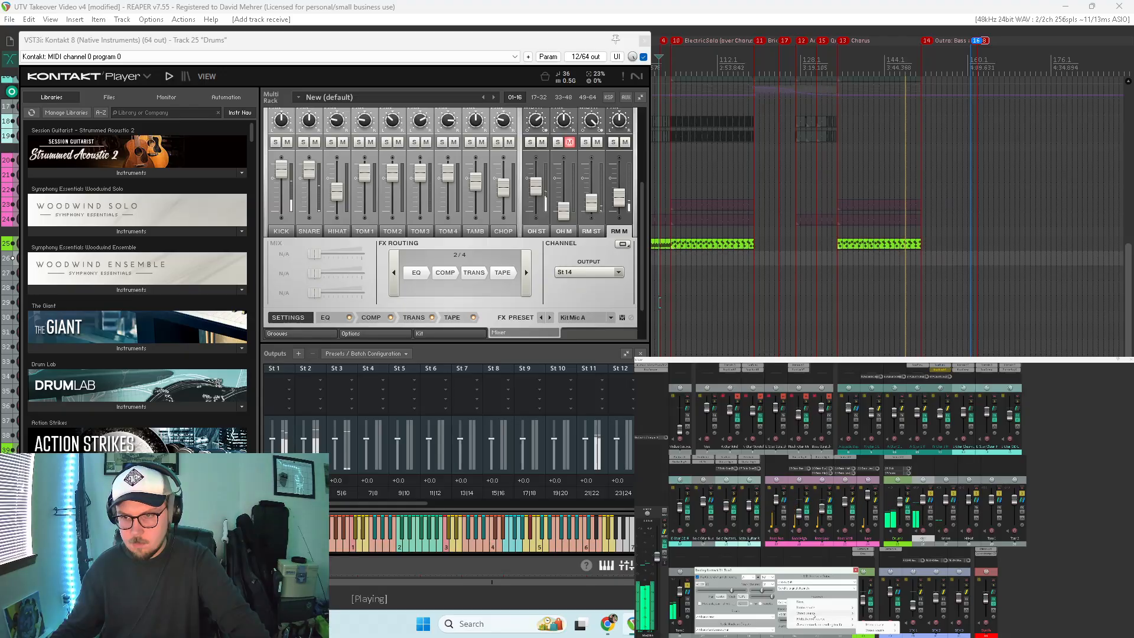
mouse_move(822, 613)
left_click(869, 613)
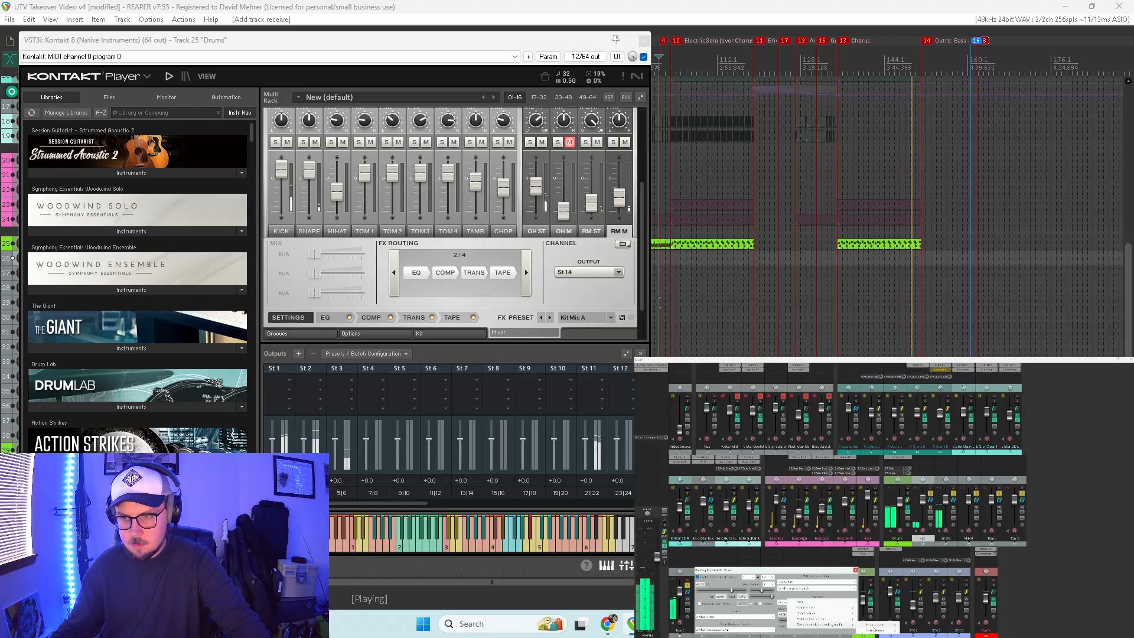
mouse_move(878, 631)
left_click(912, 619)
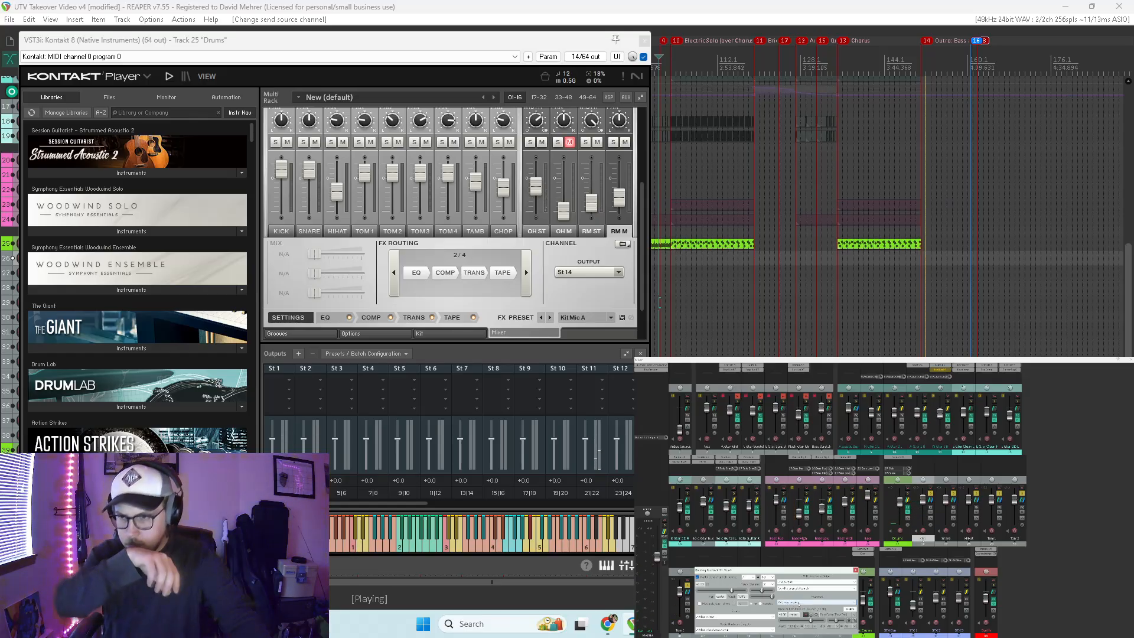
left_click(856, 570)
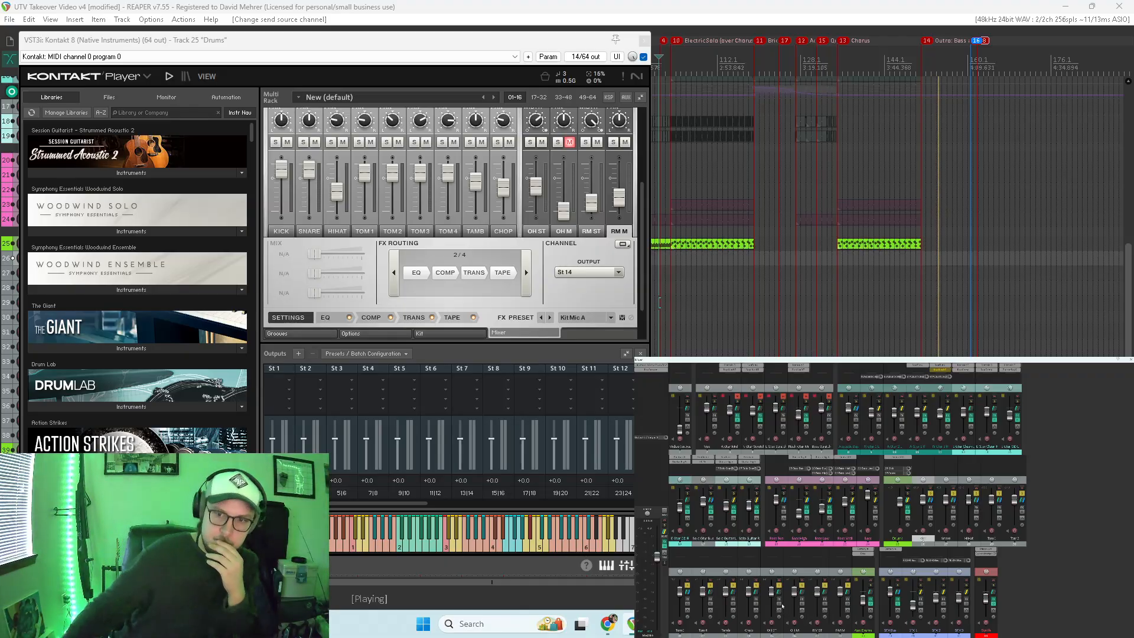
Step: Add a receive from the Drums track to the Tom 4 track, with its audio source set to channels 15/16
left_click(711, 592)
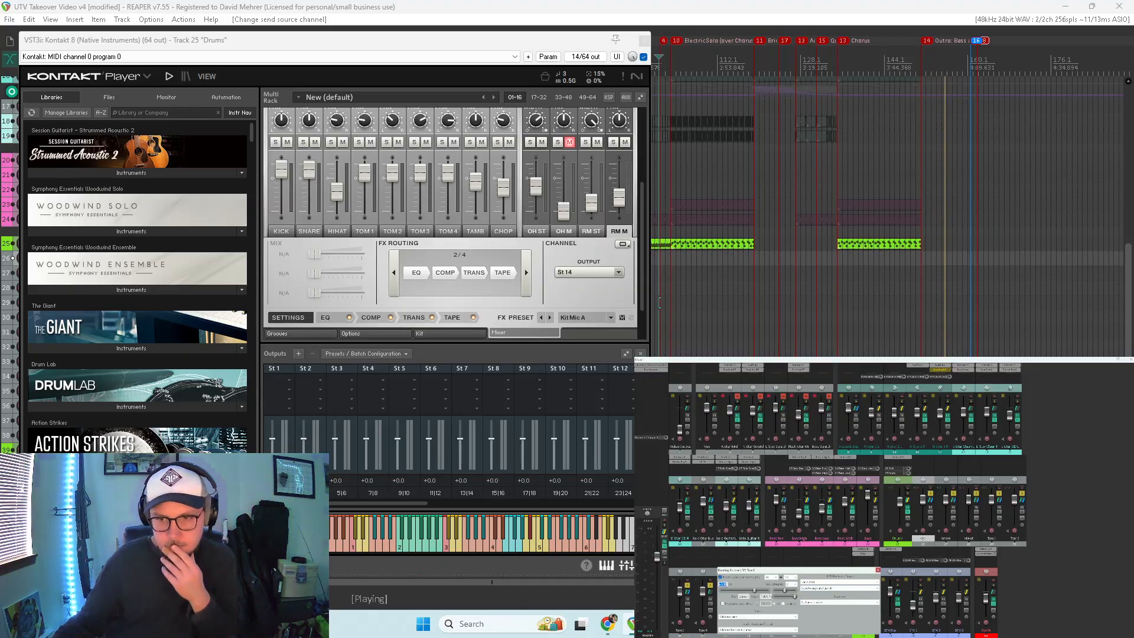
left_click(839, 588)
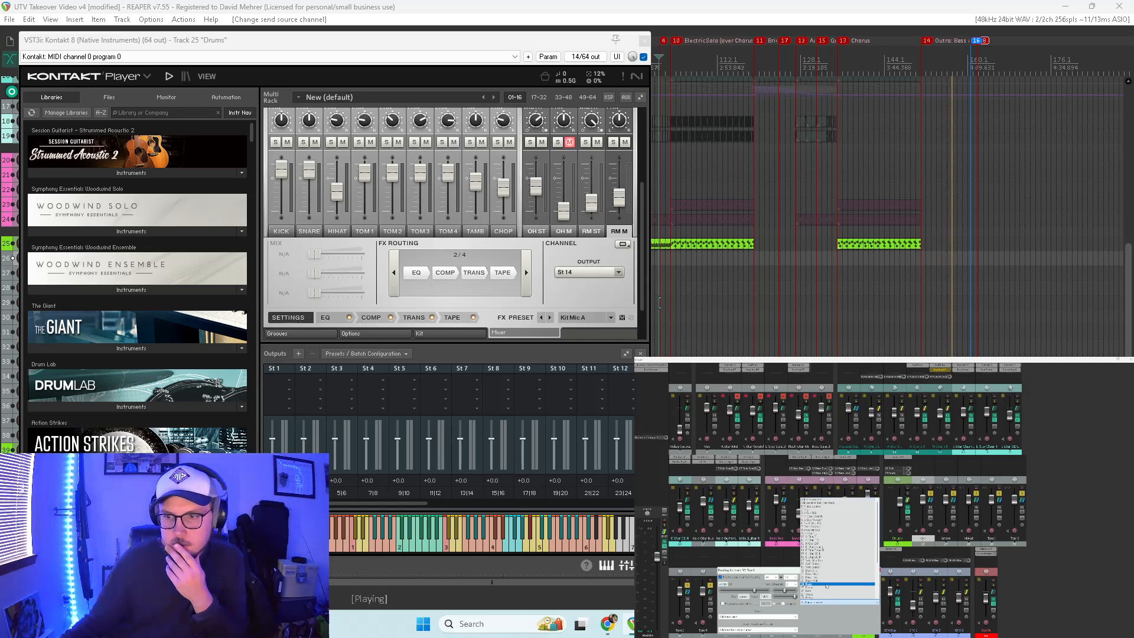
left_click(825, 589)
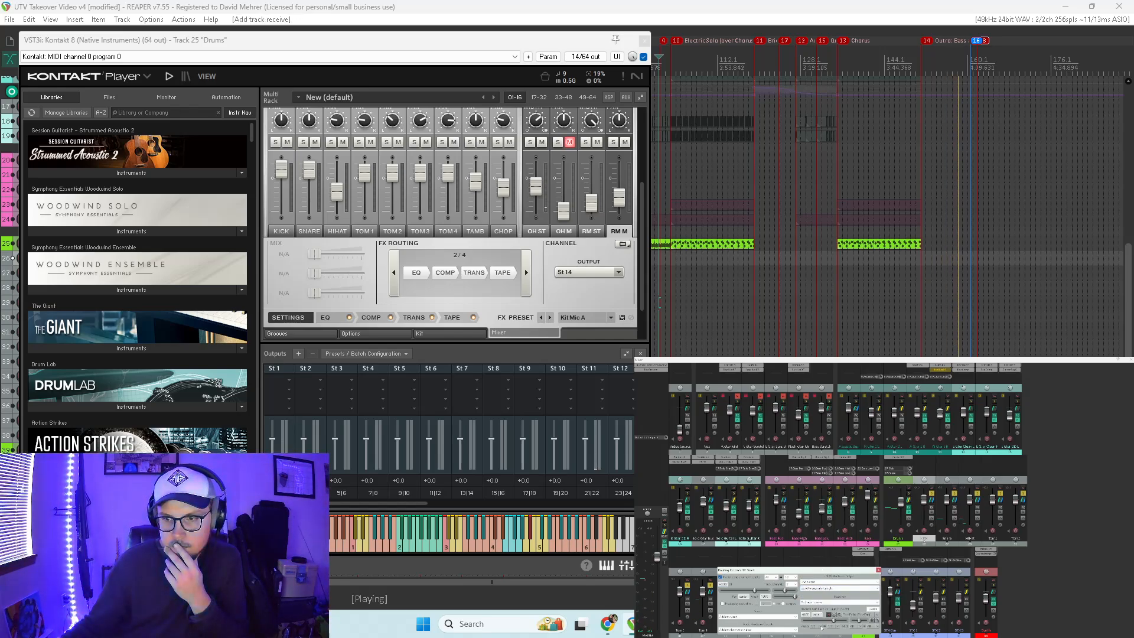
left_click(822, 598)
mouse_move(833, 612)
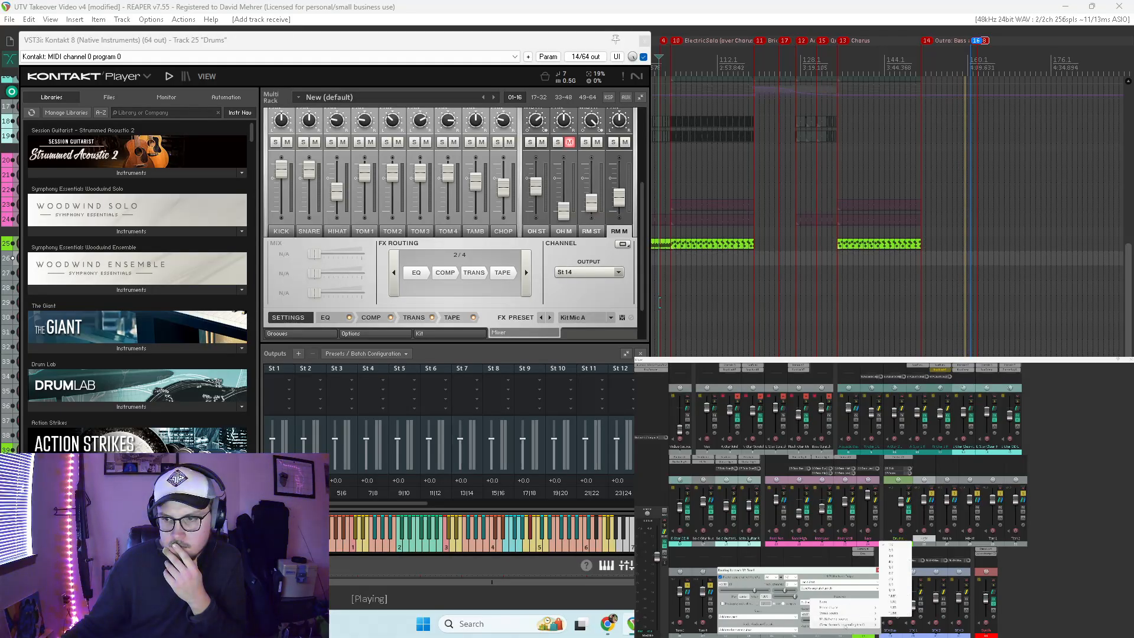
left_click(892, 612)
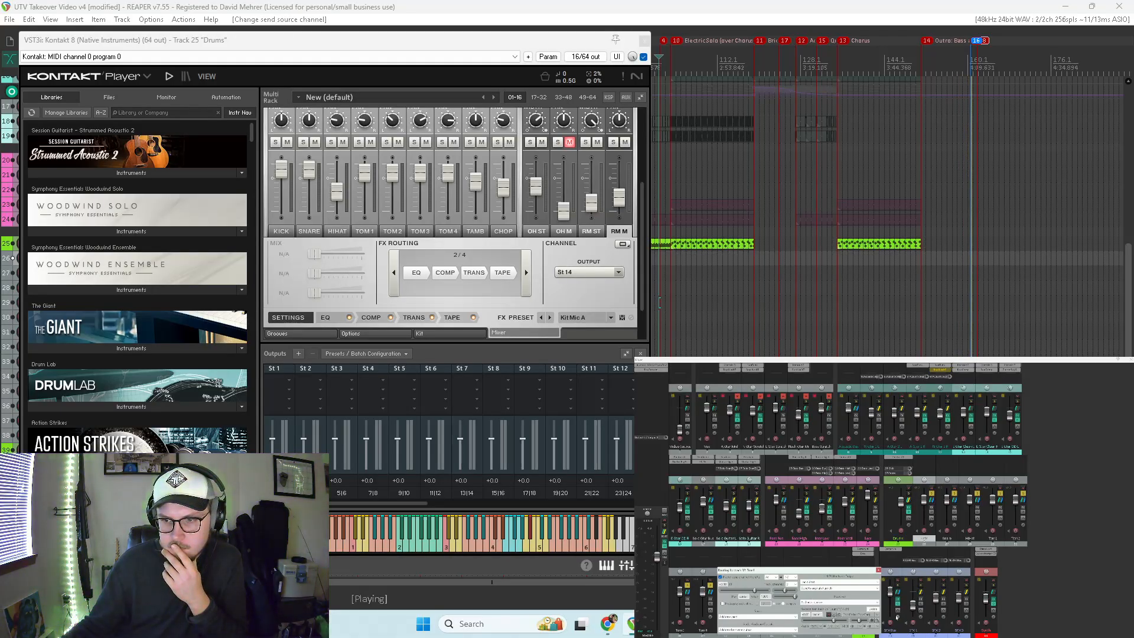
left_click(879, 570)
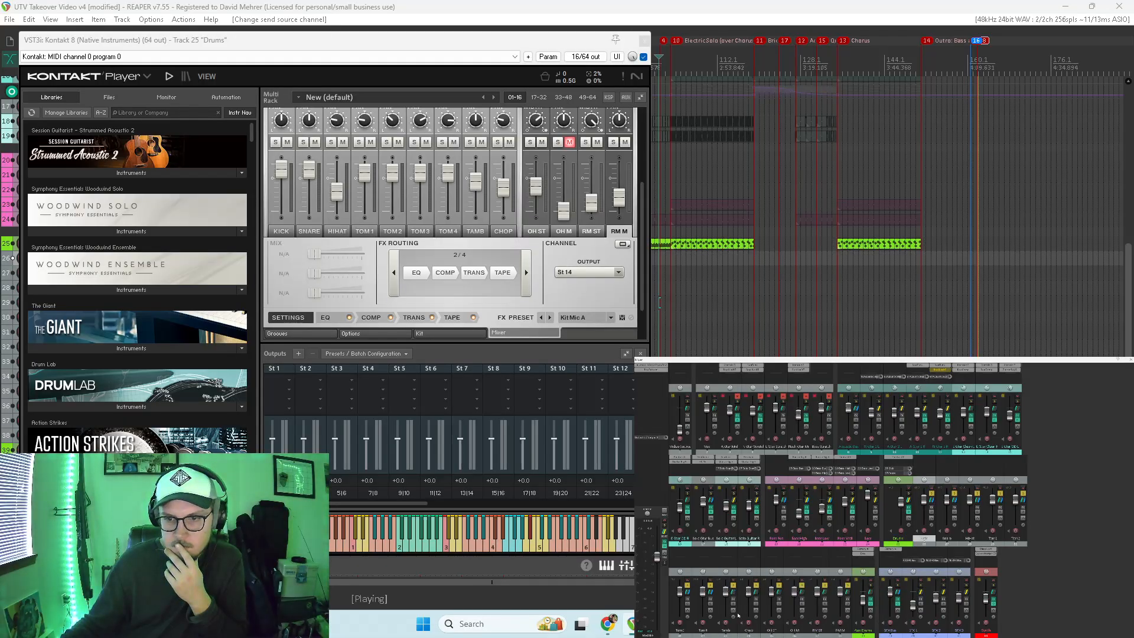
Step: Add a receive from the Drums track to the Tamb track, with its audio source set to channels 17/18
left_click(735, 593)
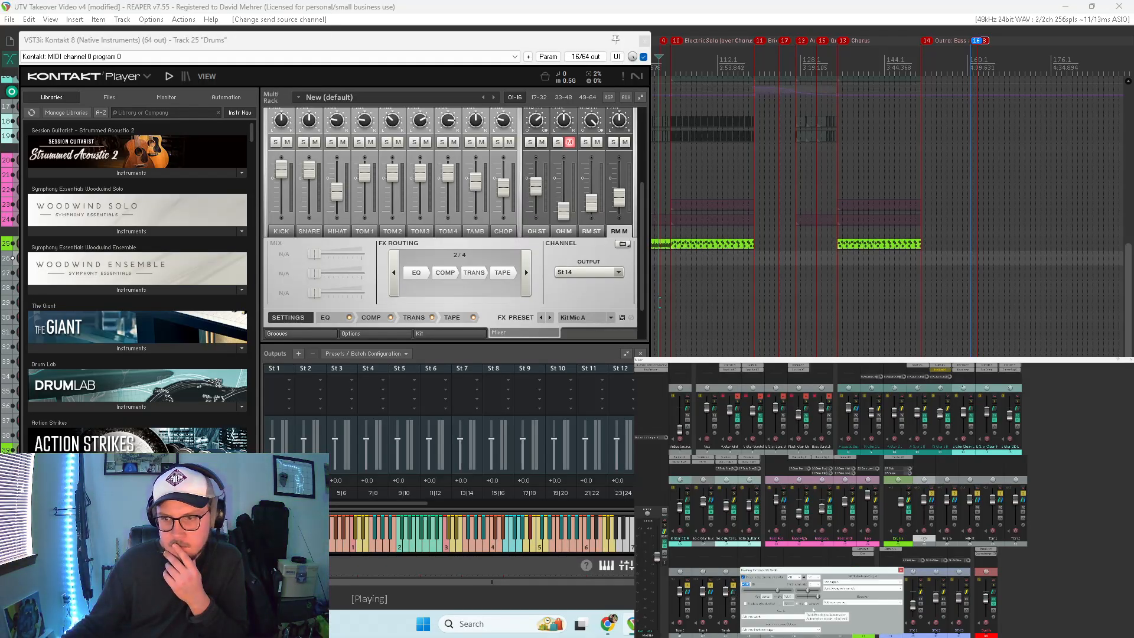
left_click(850, 602)
left_click(839, 589)
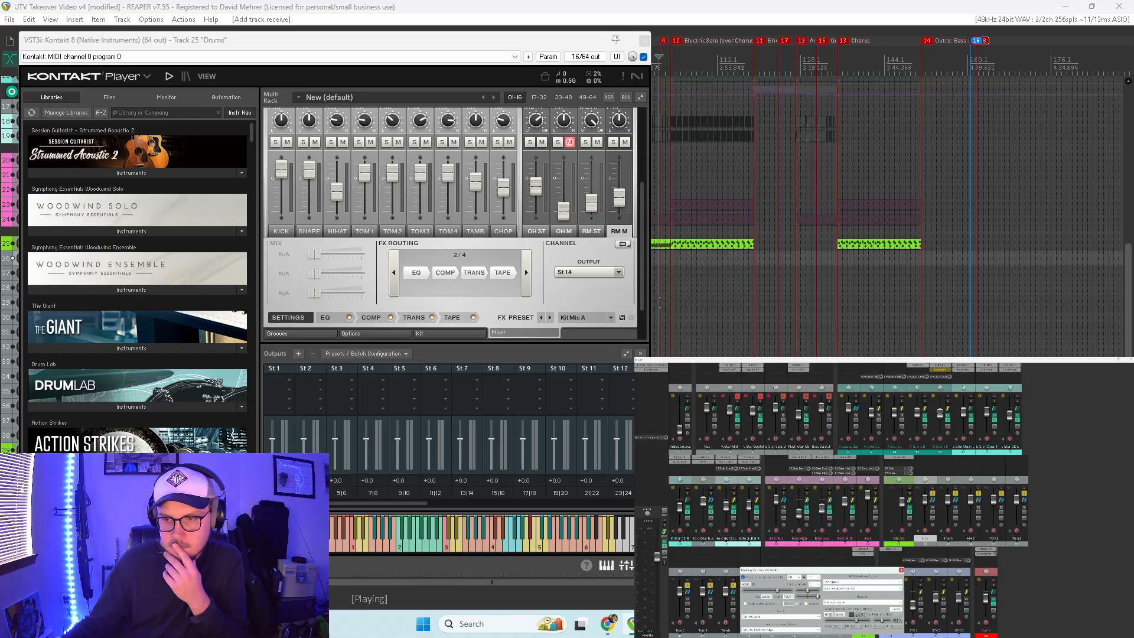
left_click(839, 627)
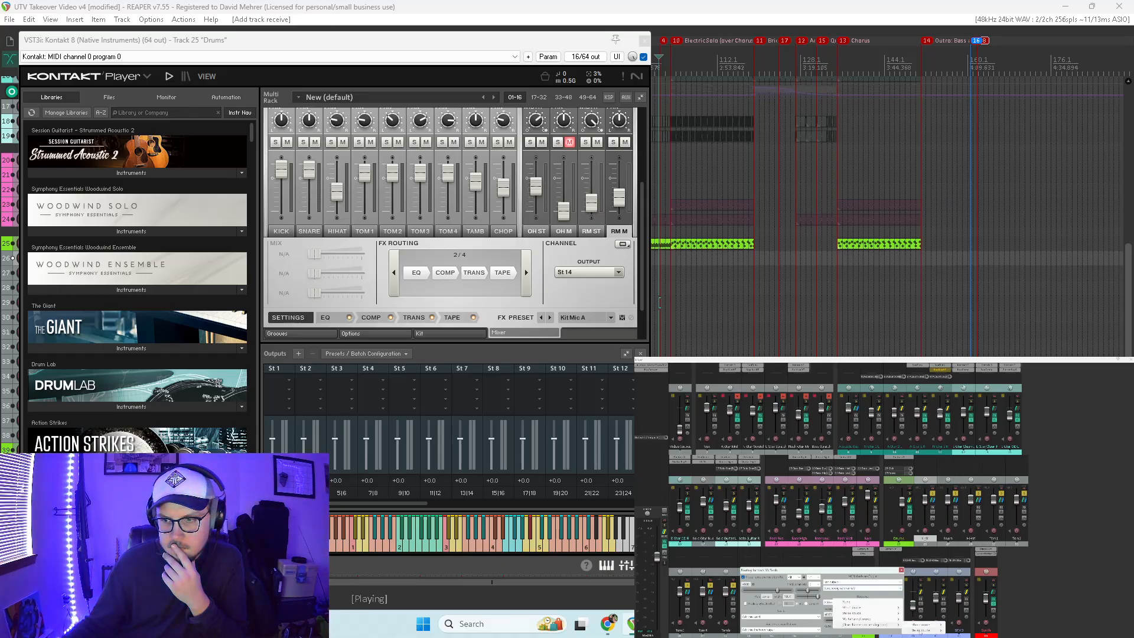
left_click(961, 622)
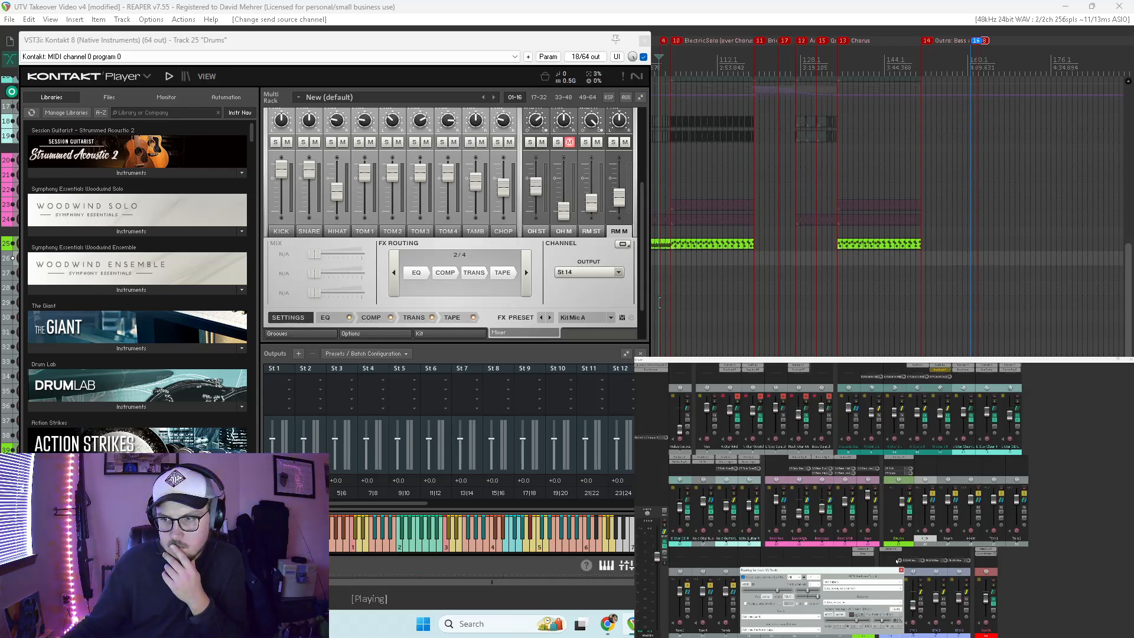
left_click(901, 571)
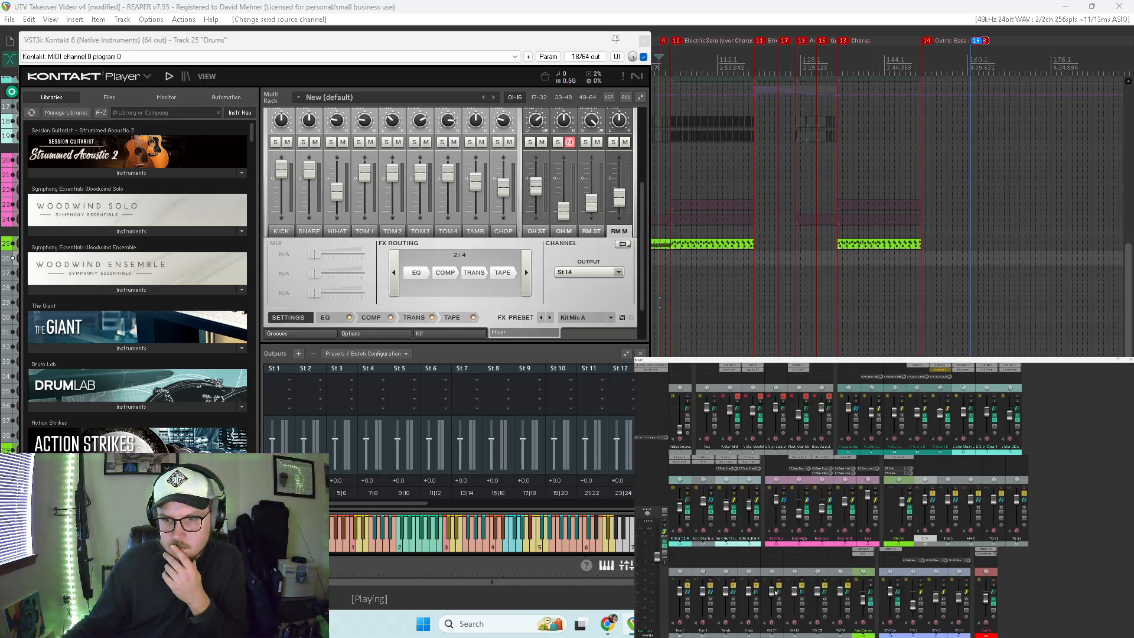
Step: Add a receive from the Drums track to the Chop track, with its audio source set to channels 19/20
left_click(757, 596)
left_click(863, 602)
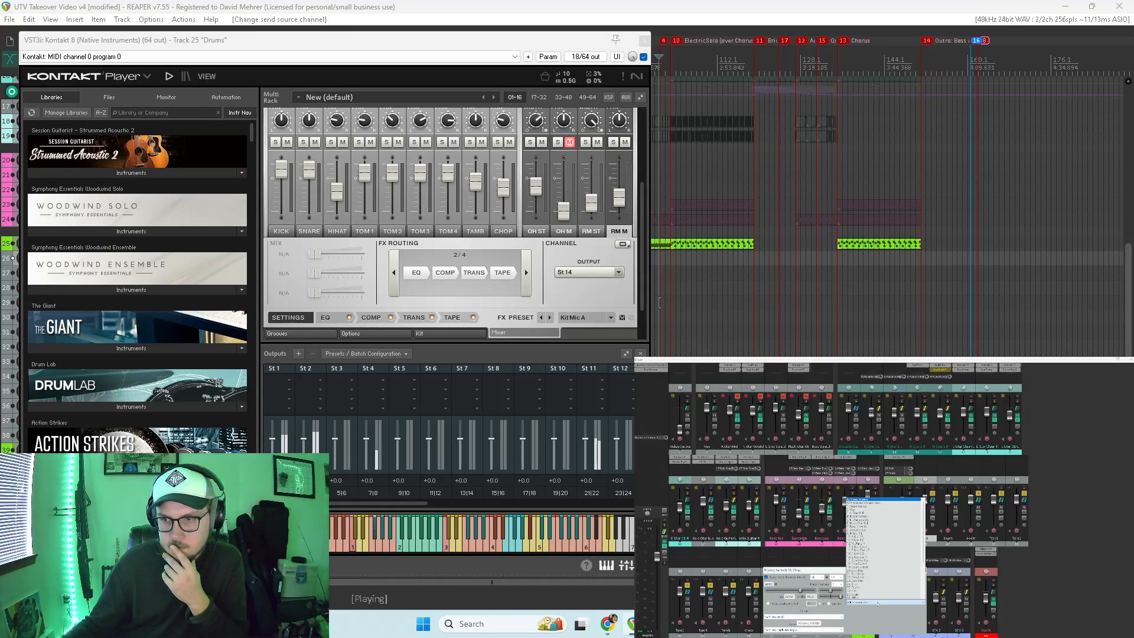
left_click(861, 591)
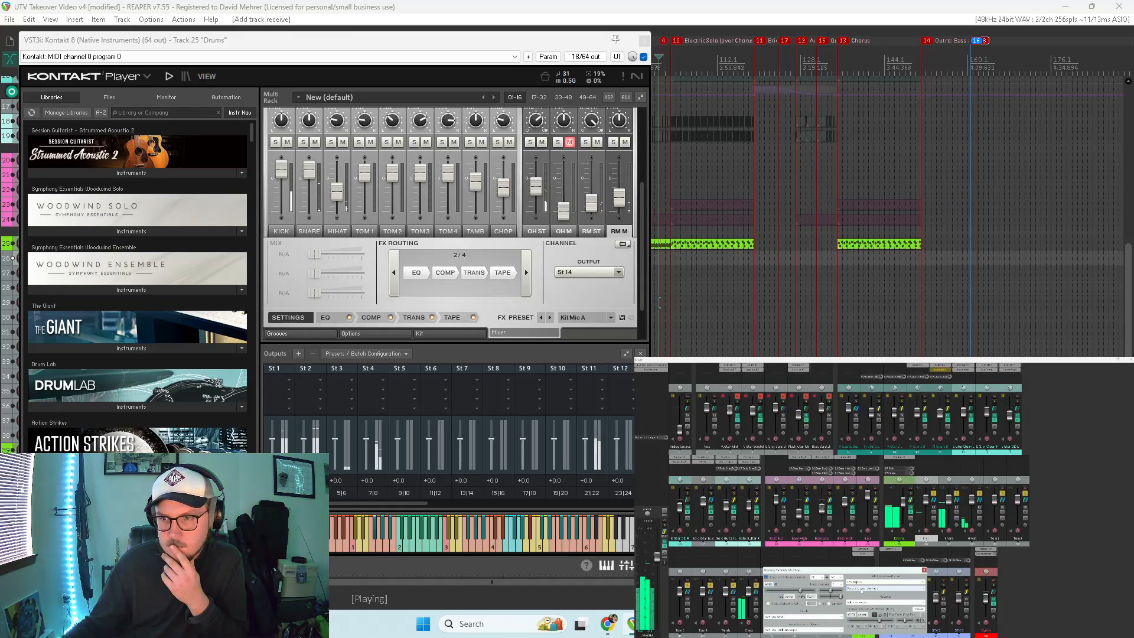
left_click(868, 626)
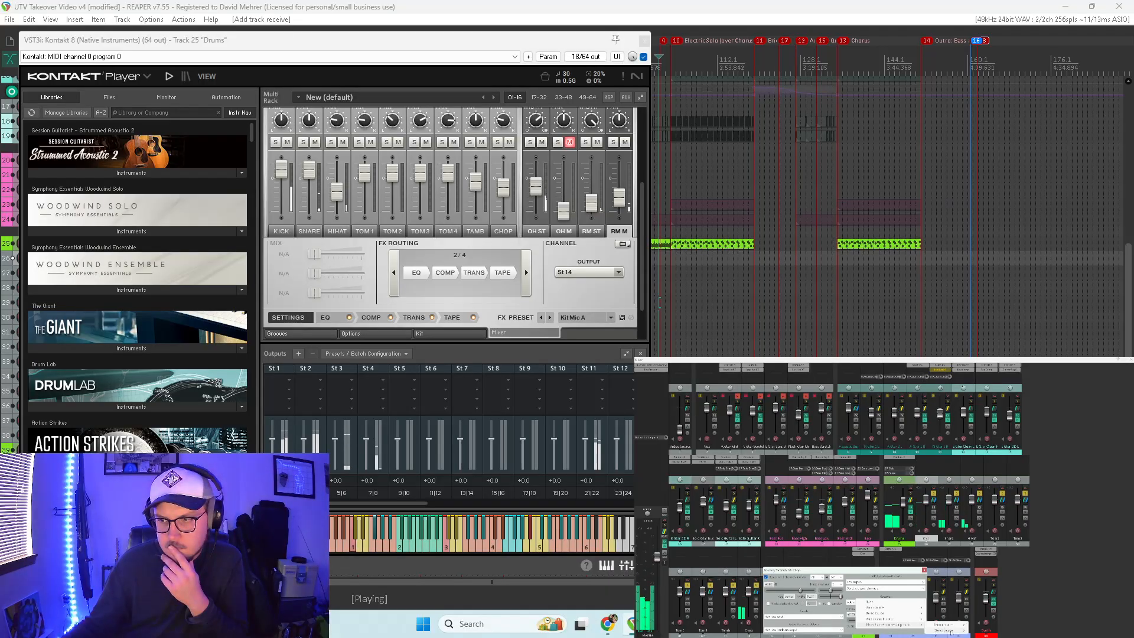
left_click(984, 621)
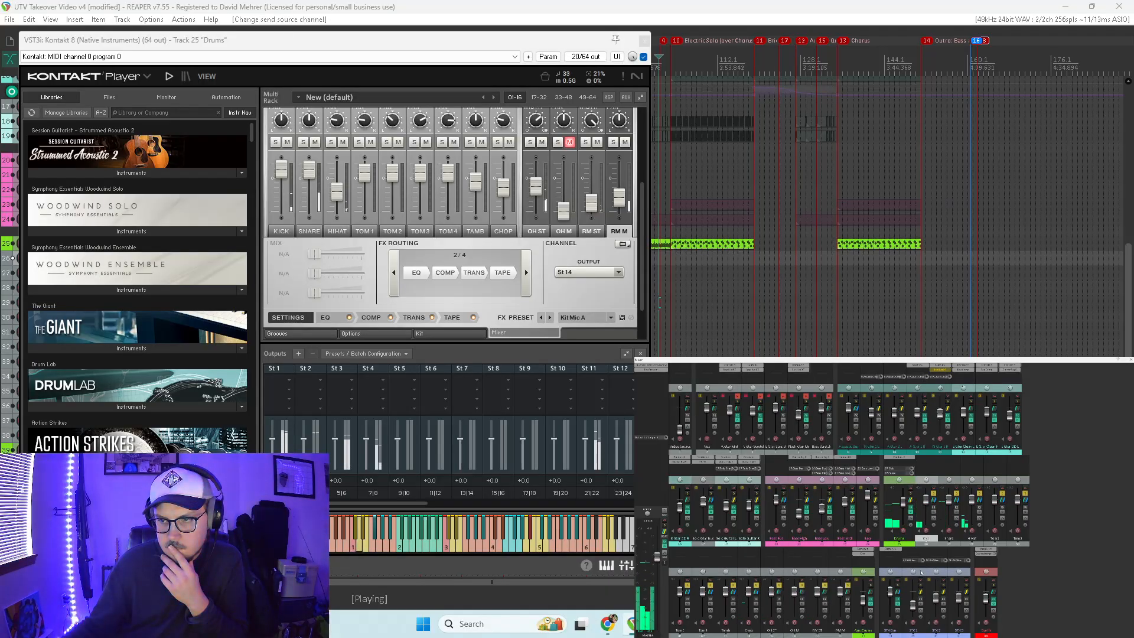
Step: Add a receive from the Drums track to the OH ST track, with its audio source set to channels 21/22
left_click(779, 595)
left_click(876, 604)
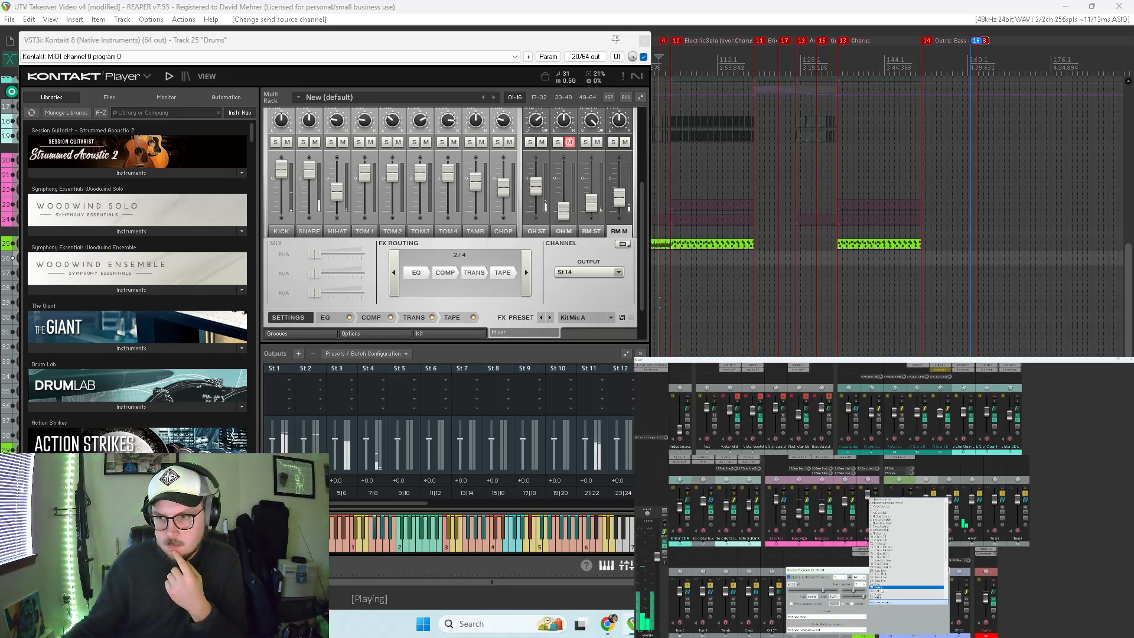
left_click(880, 586)
left_click(889, 626)
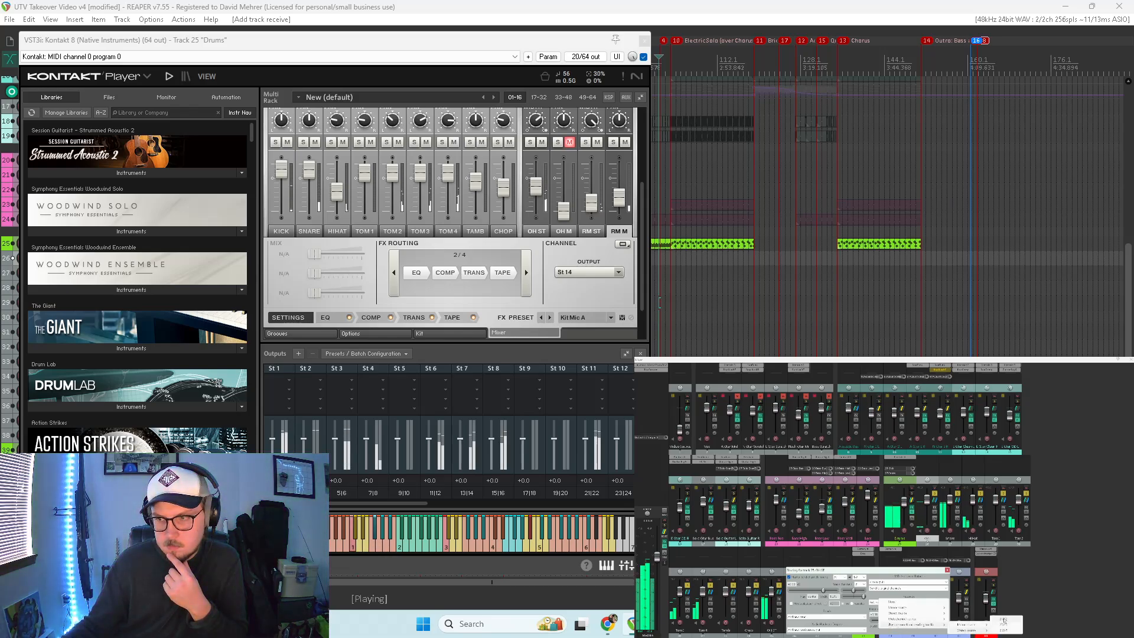
left_click(1003, 620)
left_click(947, 571)
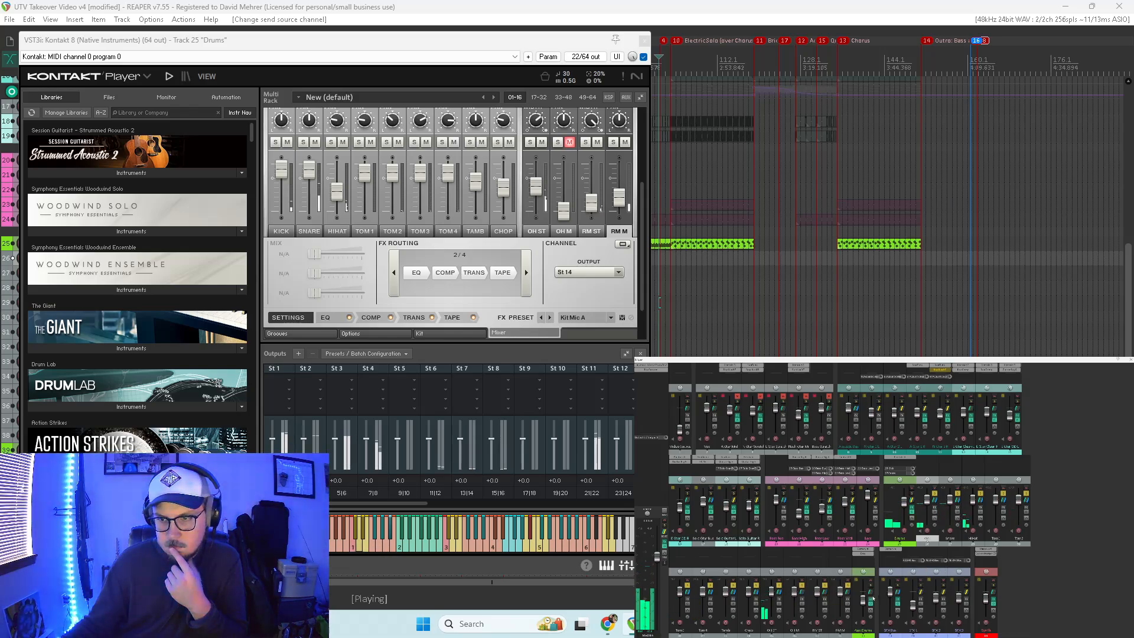
Step: Add a receive from the Drums track to the OH M track, with its audio source set to channels 23/24
left_click(804, 593)
left_click(915, 603)
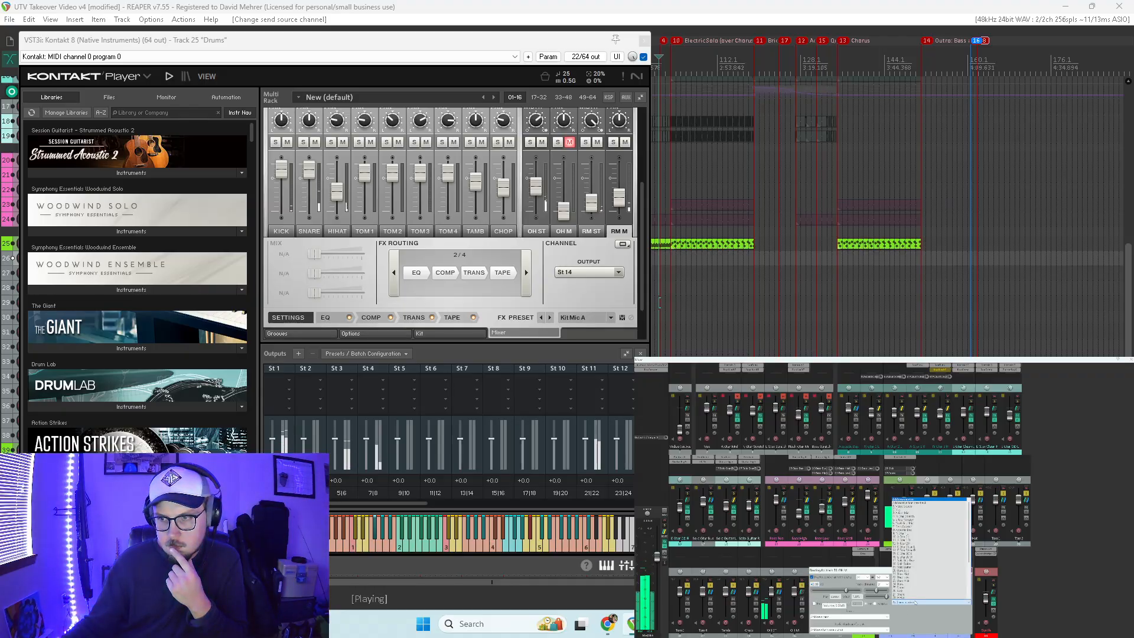
left_click(909, 589)
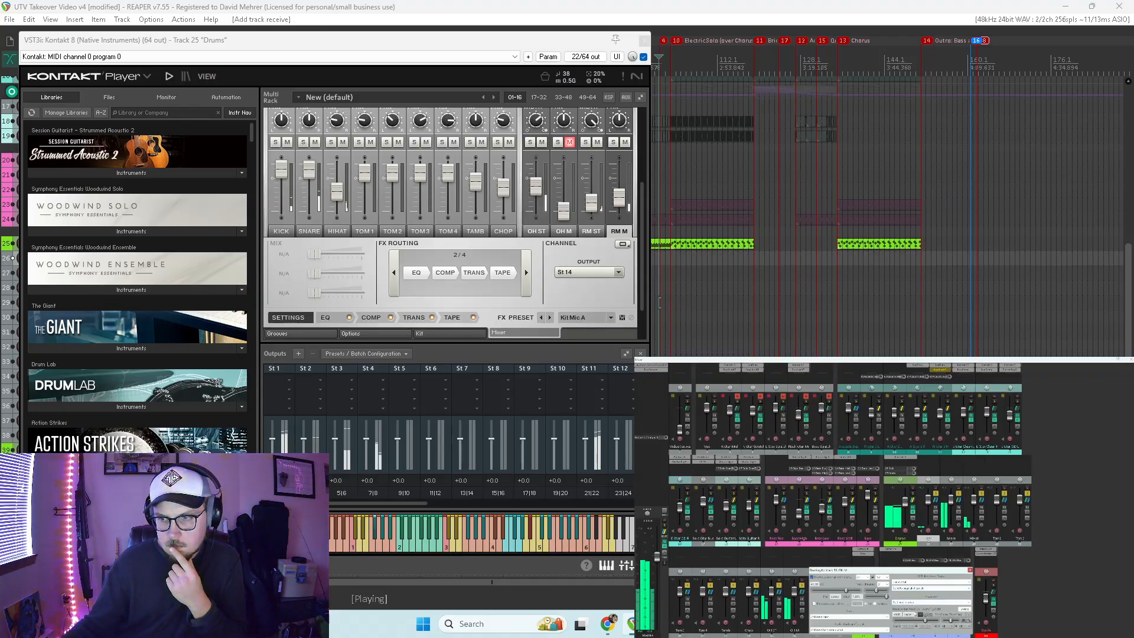
left_click(914, 627)
mouse_move(938, 627)
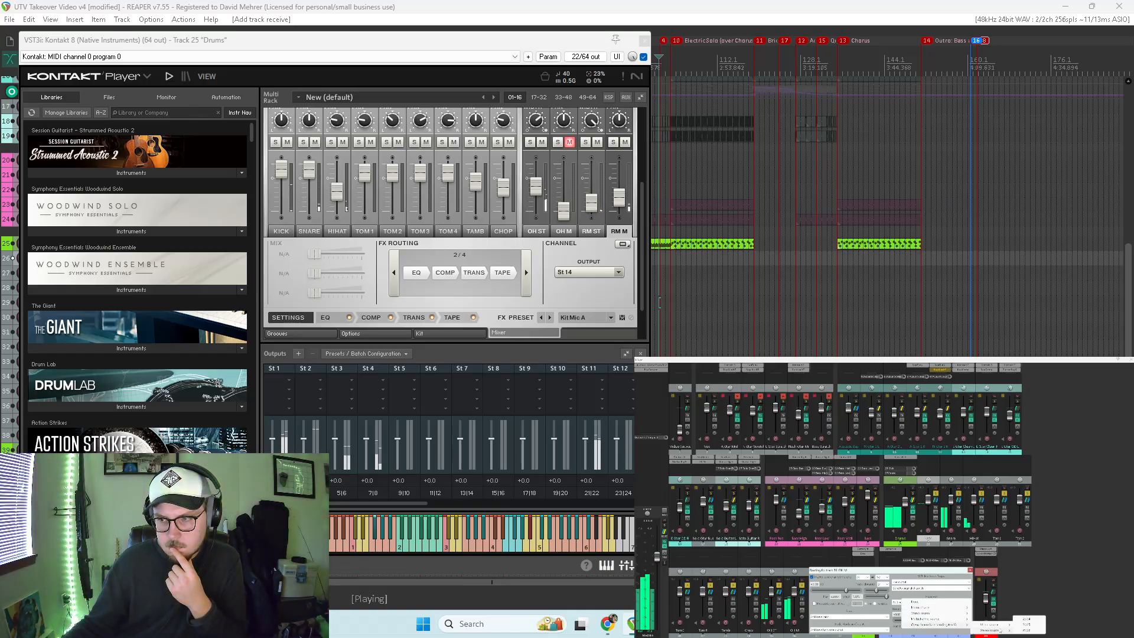
left_click(1026, 623)
left_click(971, 571)
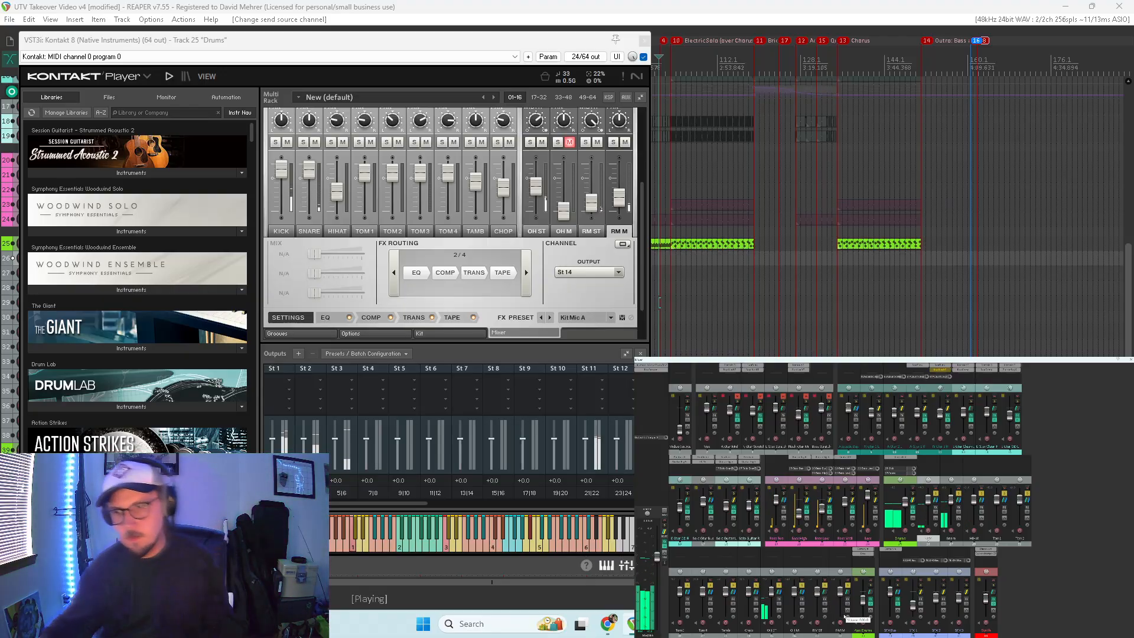
Step: Add a receive from the Drums track to the RM ST track, with its audio source set to channels 25/26
left_click(824, 593)
left_click(931, 603)
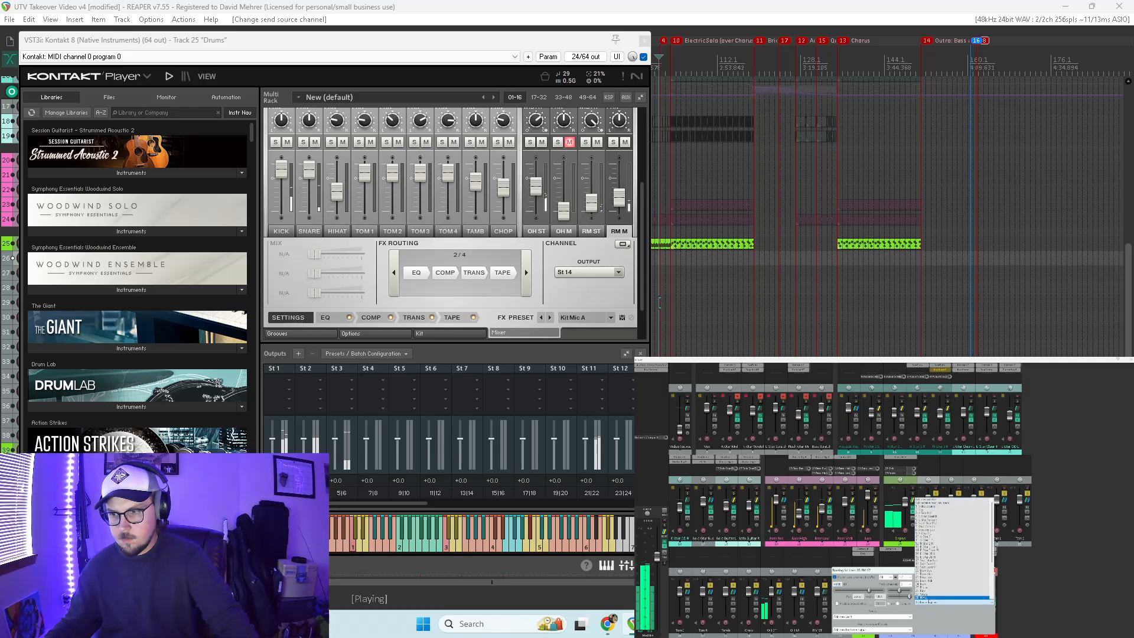
left_click(931, 591)
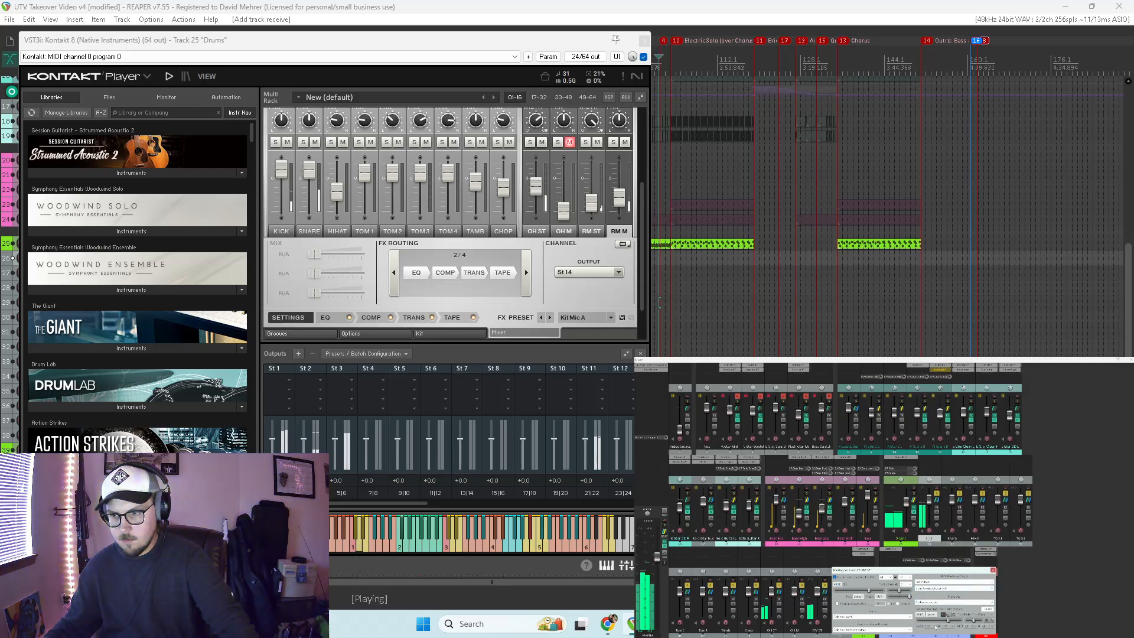
left_click(937, 627)
mouse_move(962, 626)
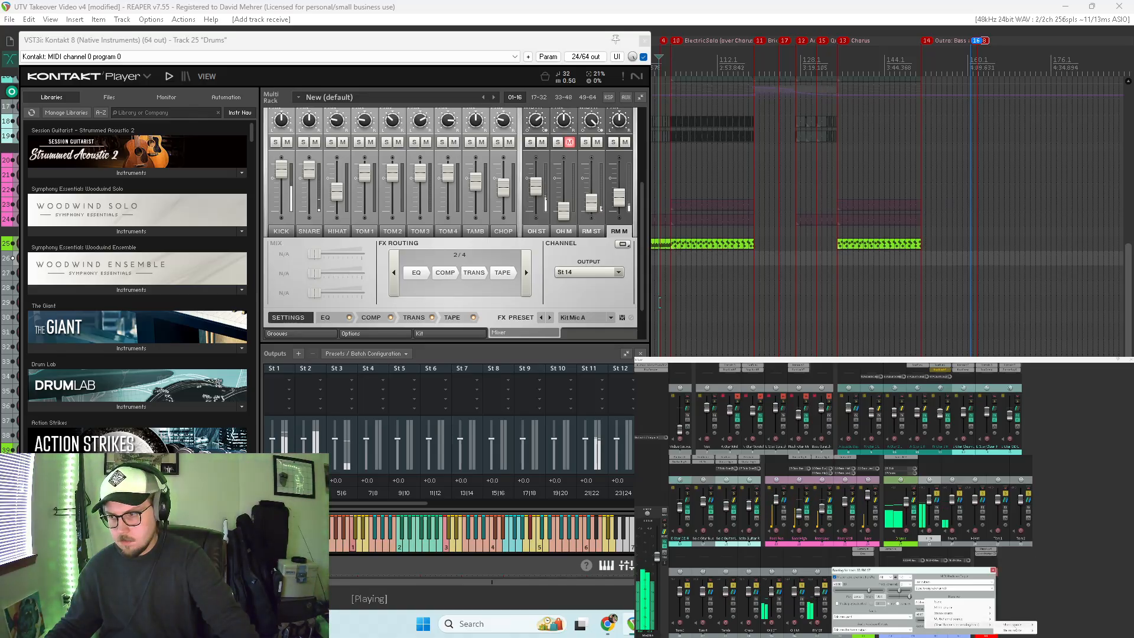
left_click(1052, 625)
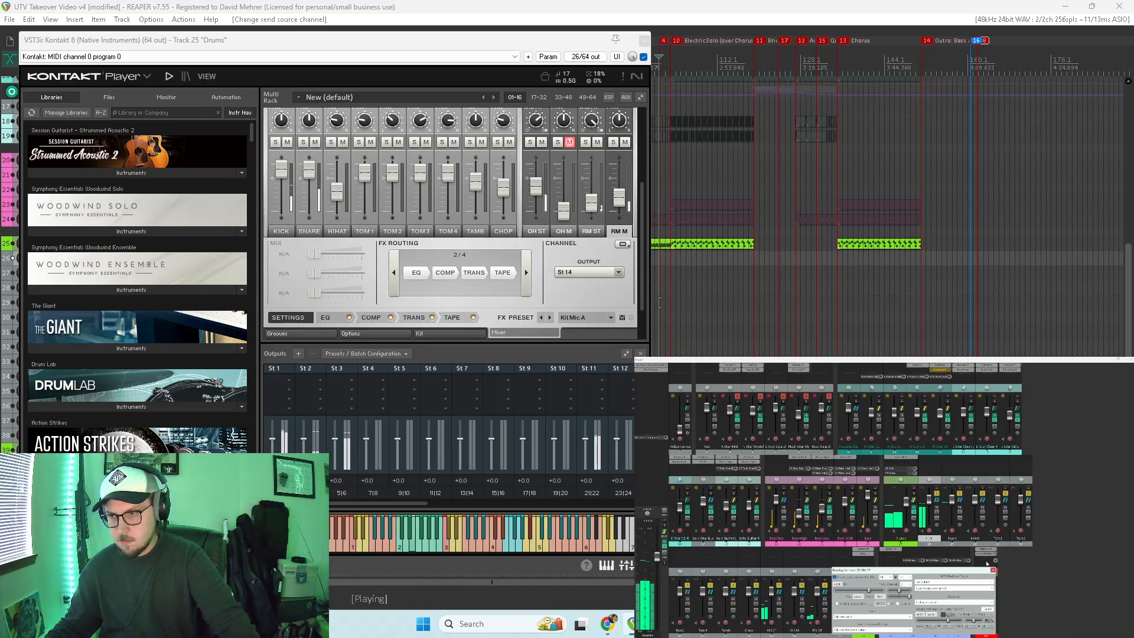
left_click(994, 571)
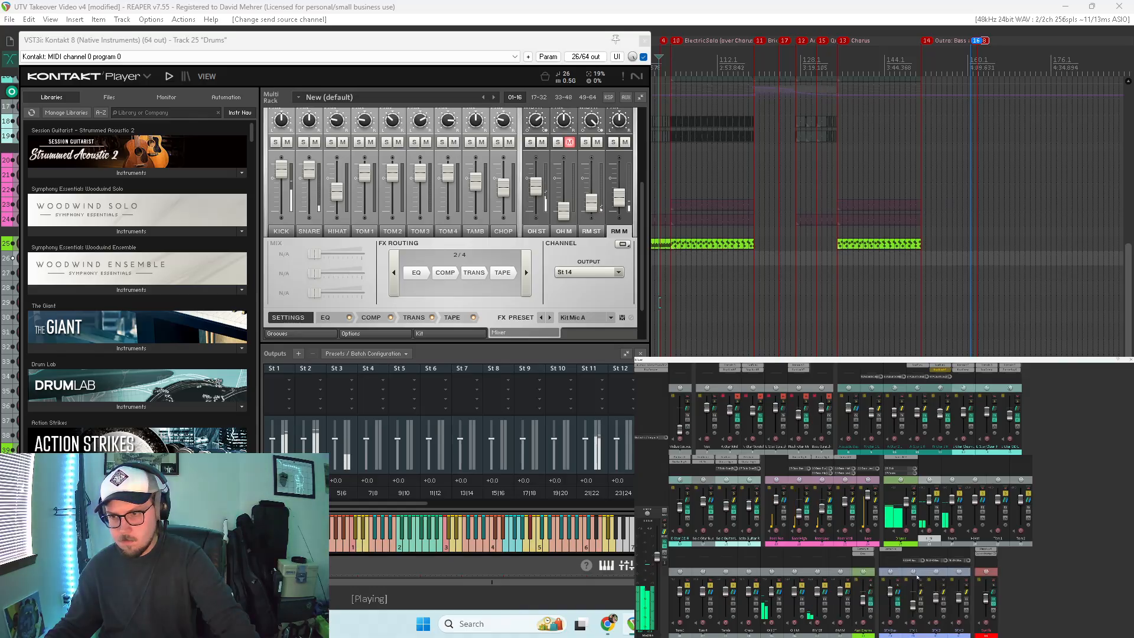
Step: Add a receive from the Drums track to the RM M track, with its audio source set to channels 27/28
left_click(848, 593)
left_click(954, 606)
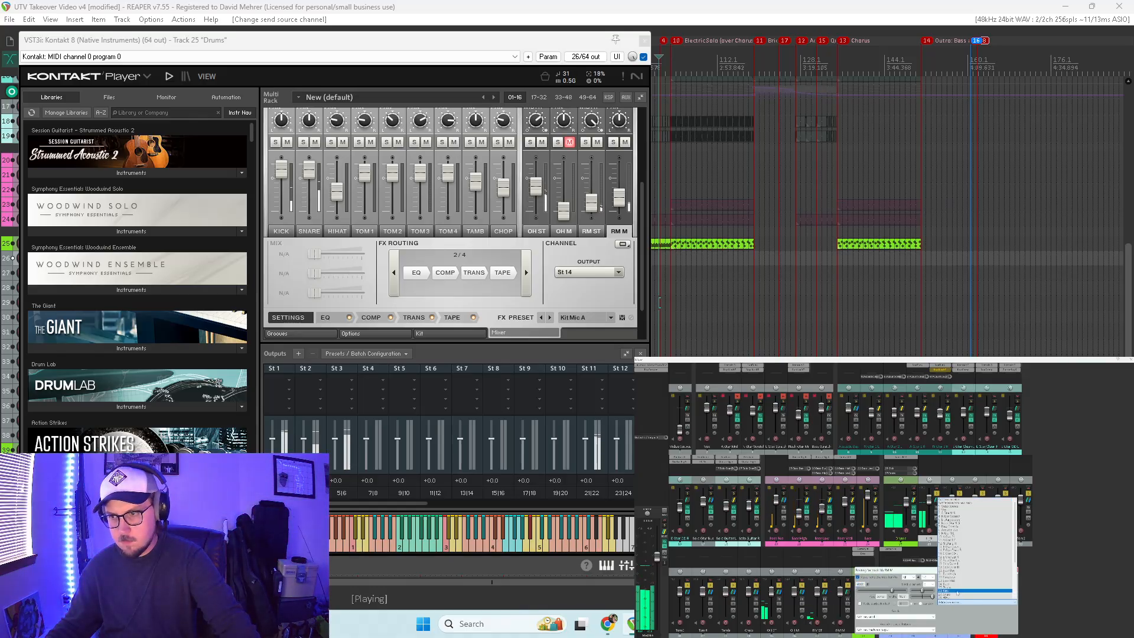
left_click(957, 591)
left_click(959, 627)
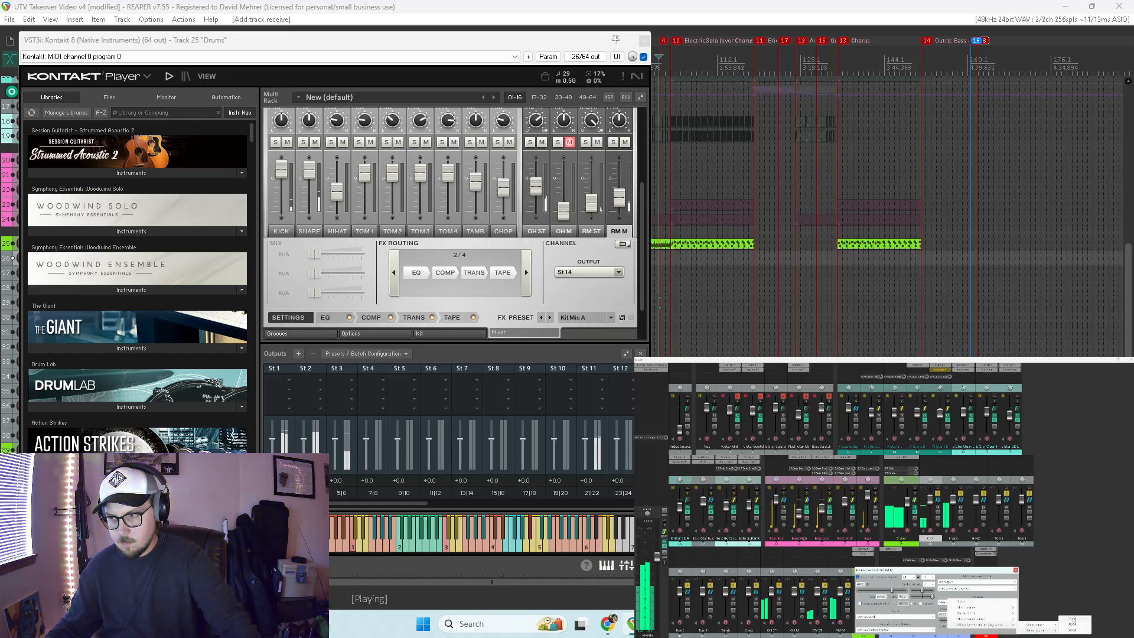
left_click(1074, 621)
left_click(1016, 570)
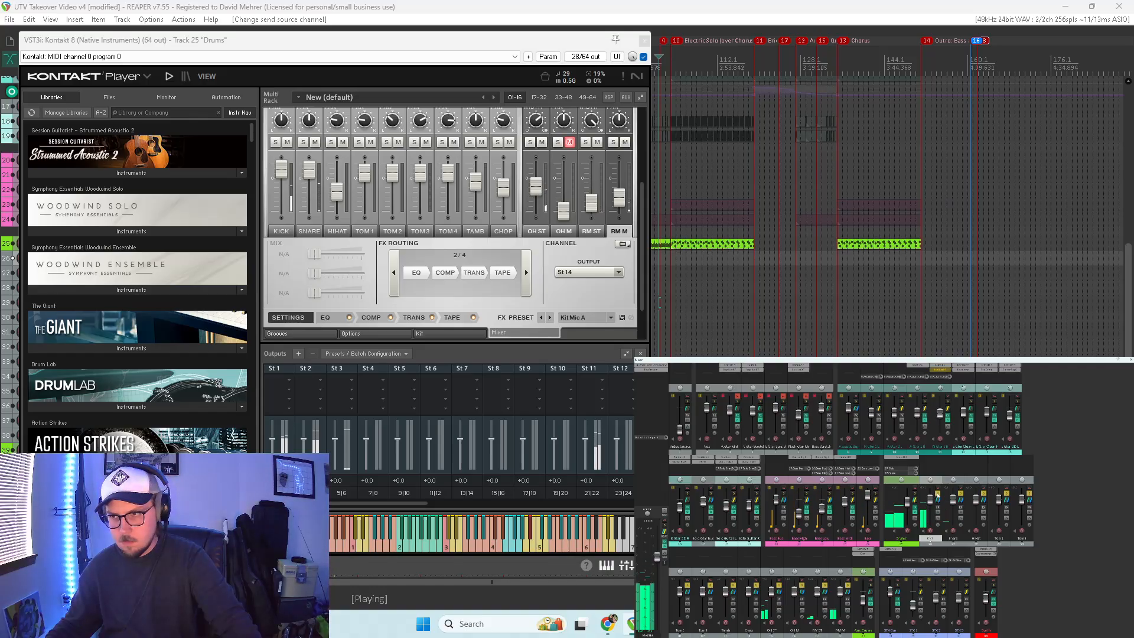
Step: Clear all track solos and turn off the Drums track's master send
left_click(937, 495, "ctrl")
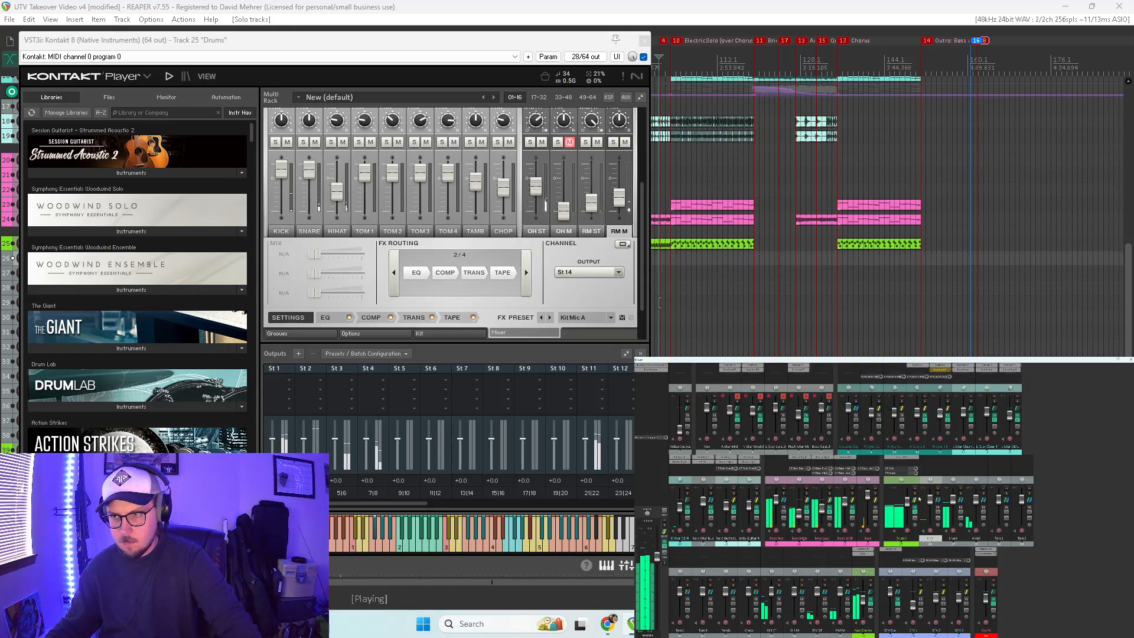
left_click(915, 502)
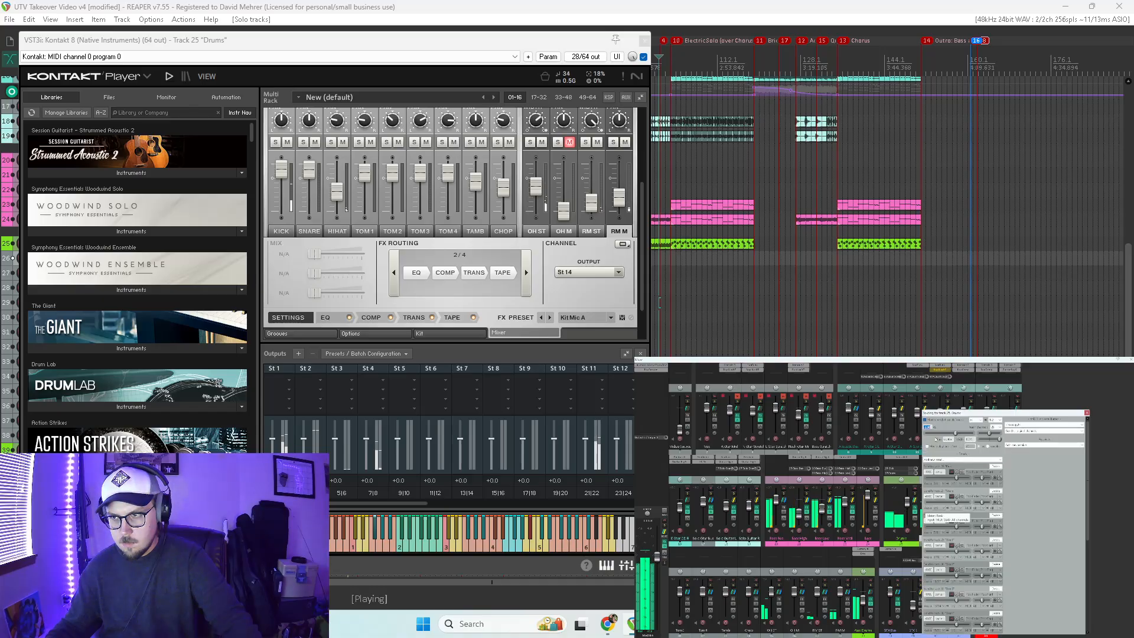
left_click(1088, 413)
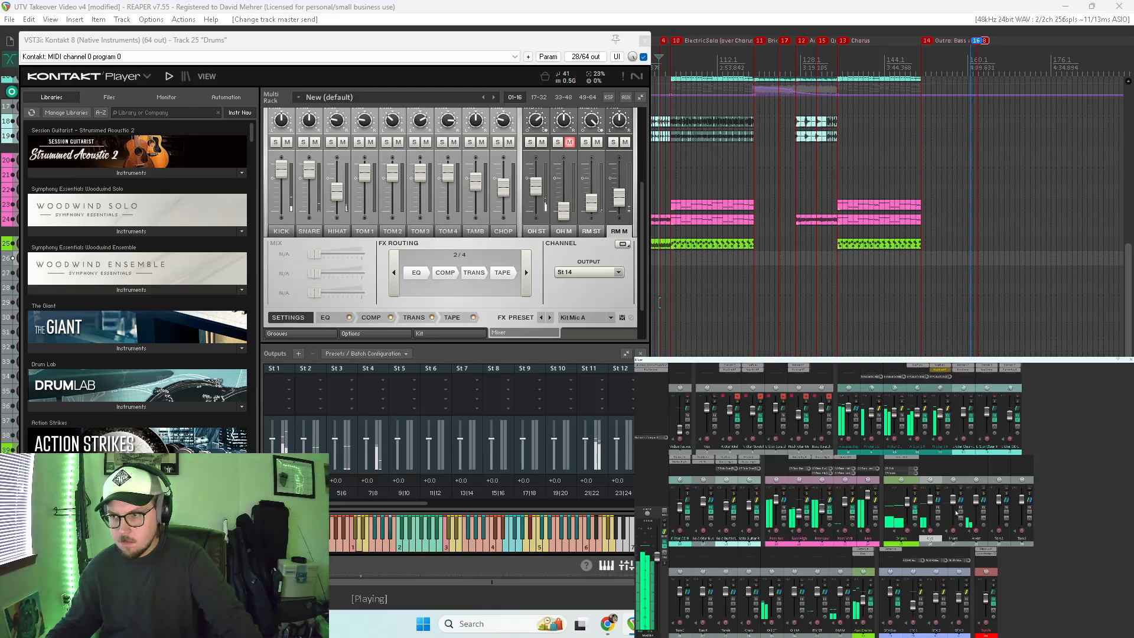
Step: Solo the Kick and Aux Drums tracks to check their output, clear the solos and close the Kontakt window
left_click(938, 492)
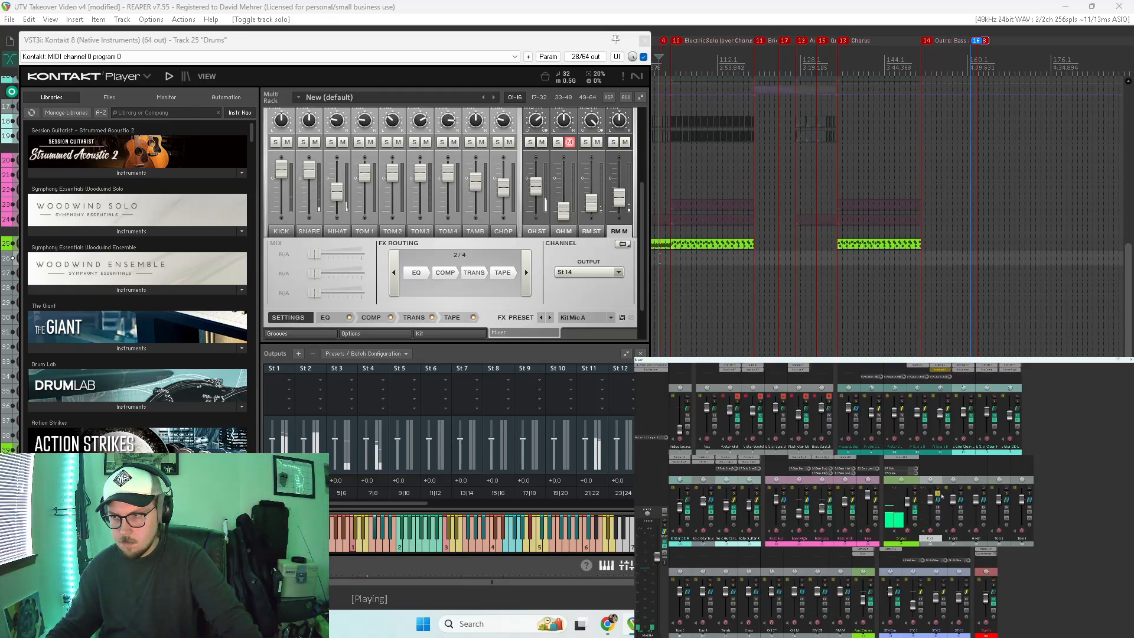
left_click(939, 495)
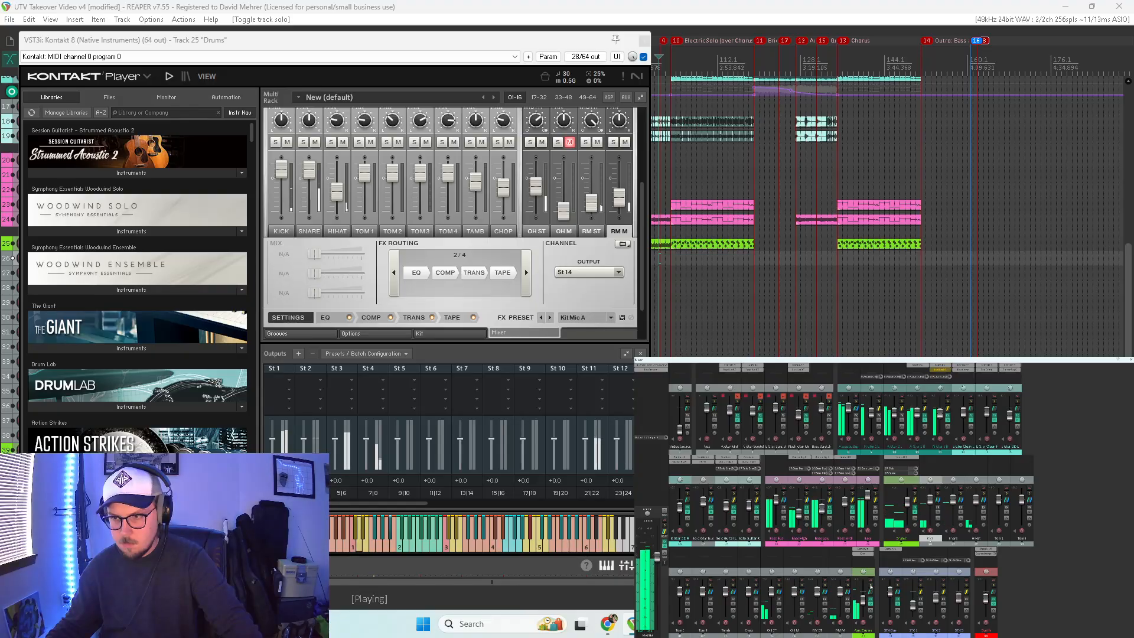
left_click(871, 586)
left_click(938, 495)
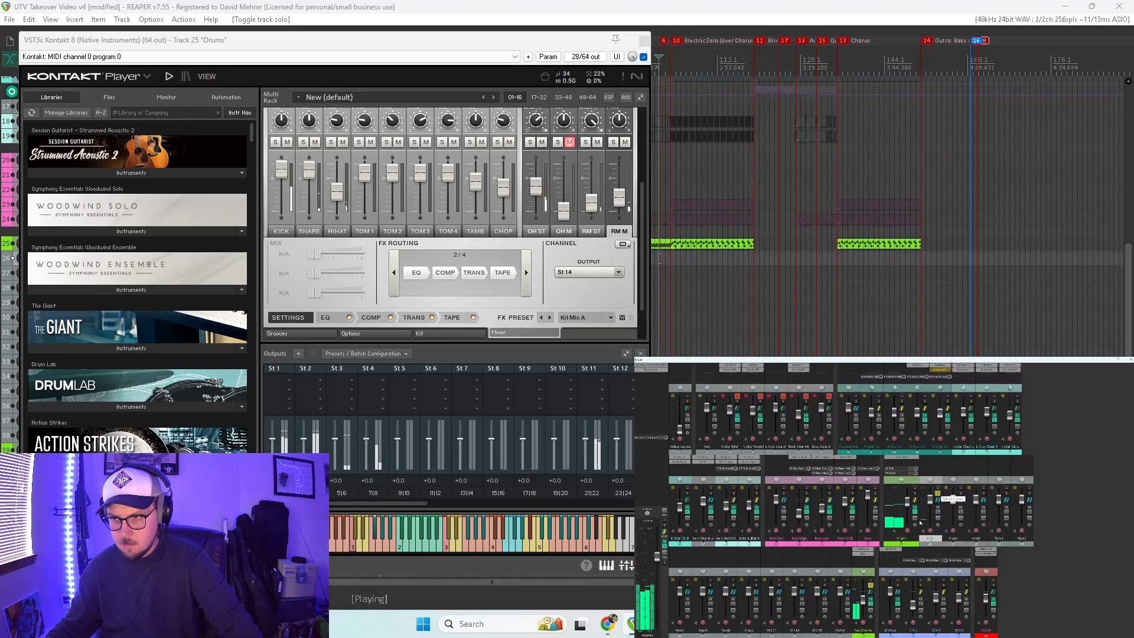
left_click(884, 585)
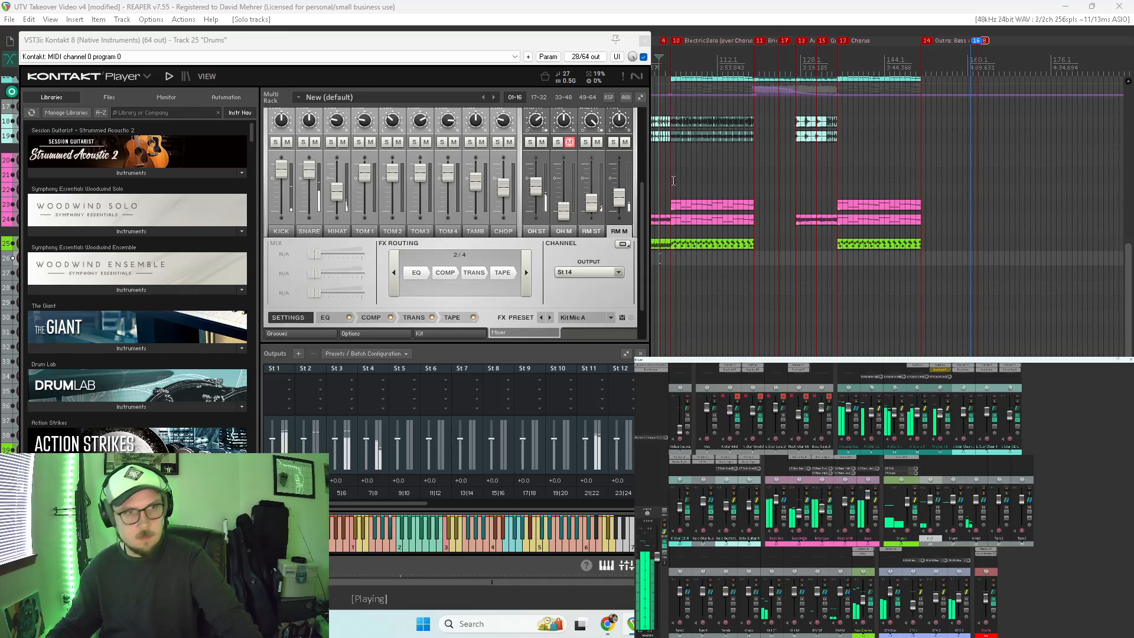
left_click(644, 41)
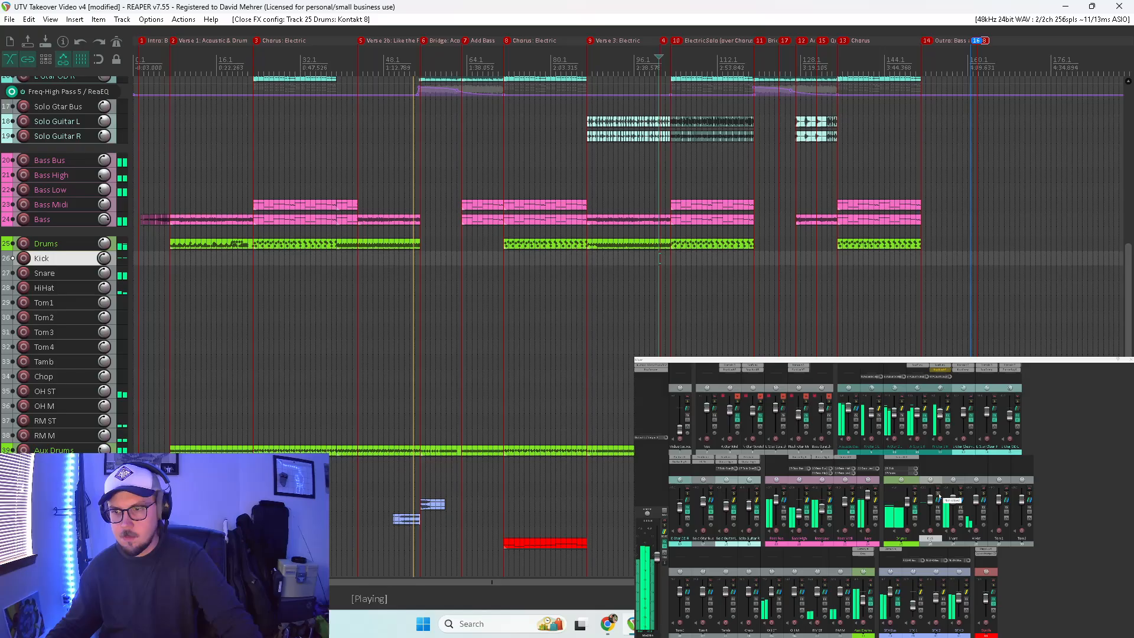
Step: Listen to the separated drum tracks soloed from a restarted playback, and clear the solos
left_click(861, 571)
left_click(871, 586)
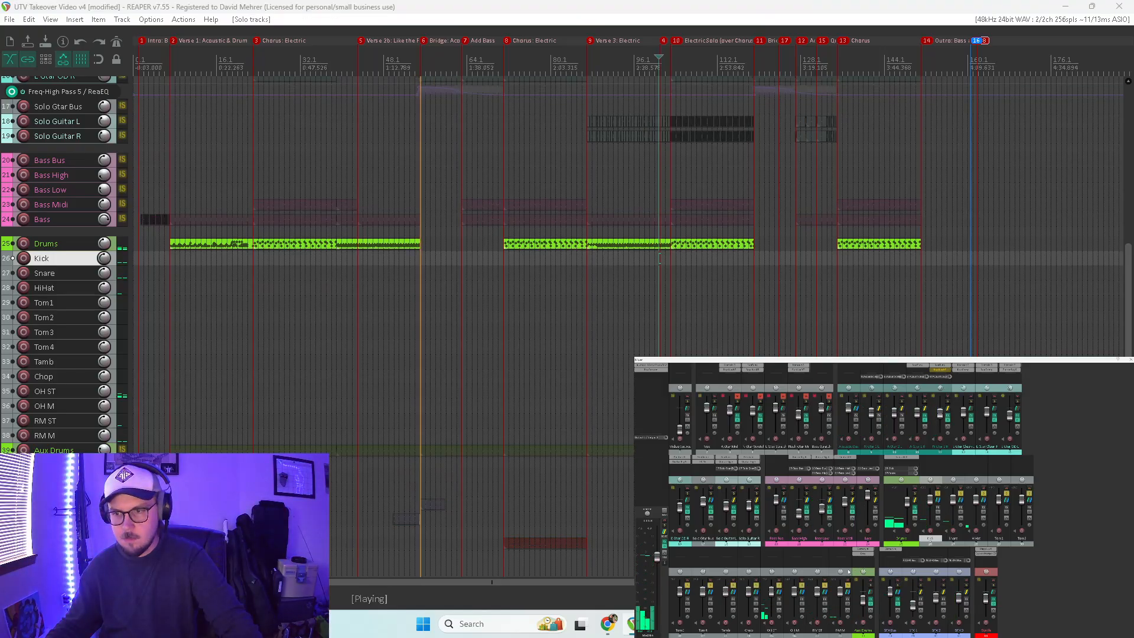
key("space")
key("space")
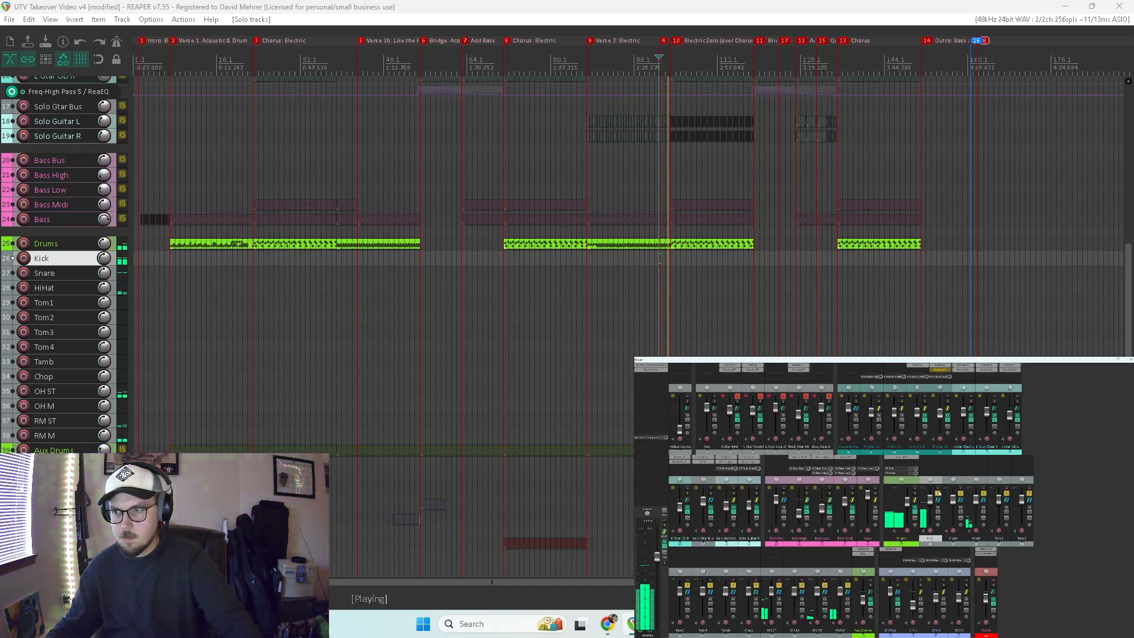
left_click(873, 561)
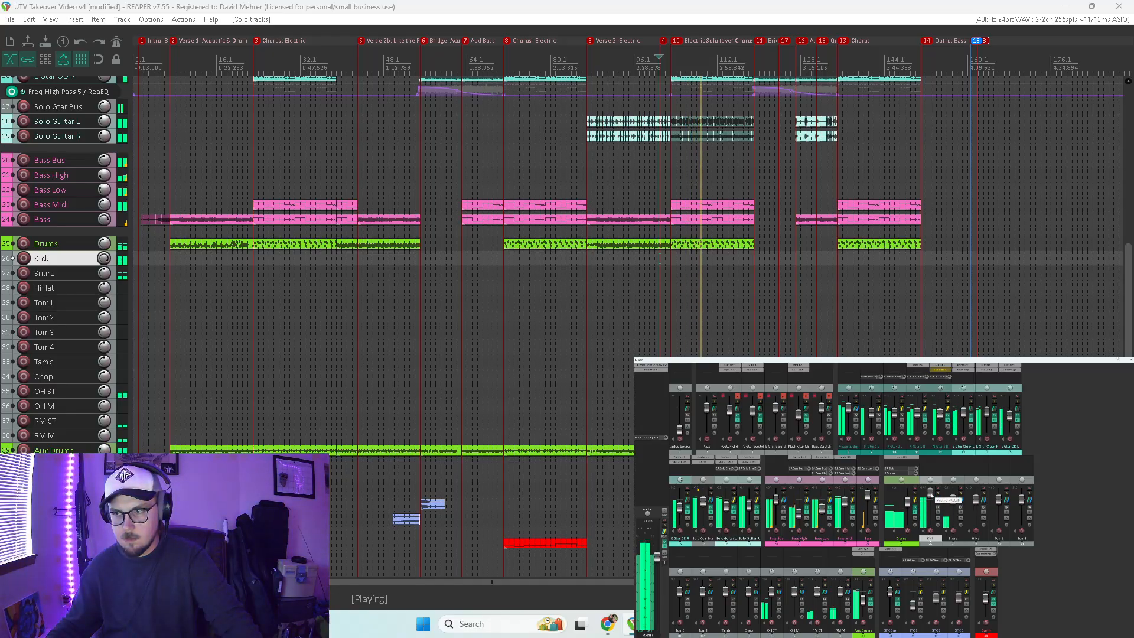
Step: Raise the Kick, Snare and OH ST track volumes during playback, checking the Kick track in solo, and restart playback
left_click_drag(932, 498, 932, 497)
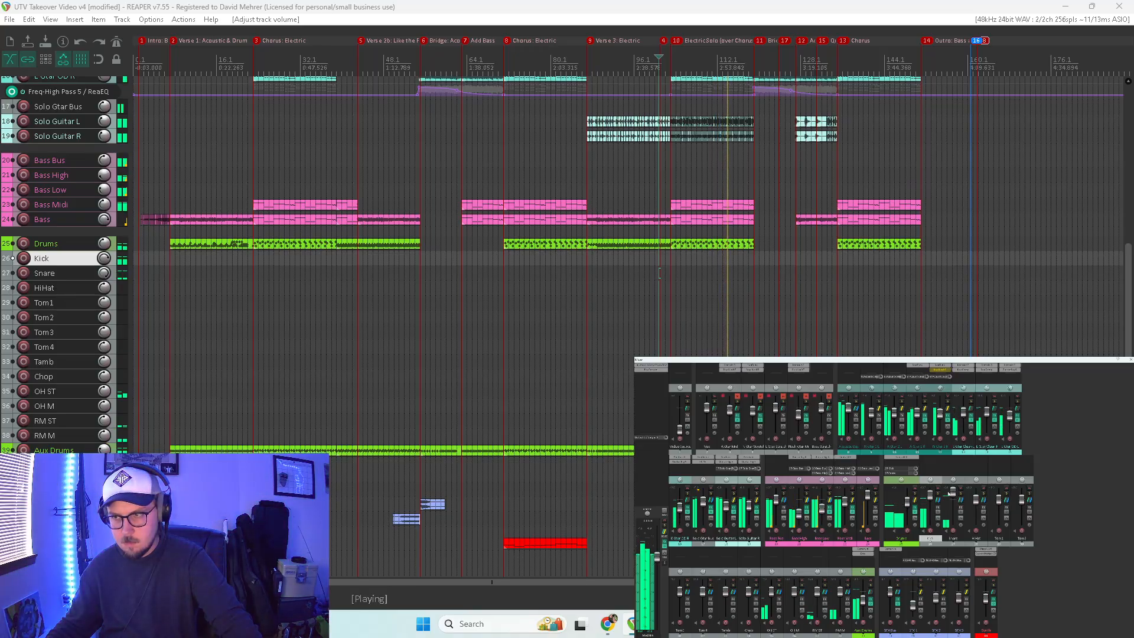
left_click(938, 494)
left_click(938, 494)
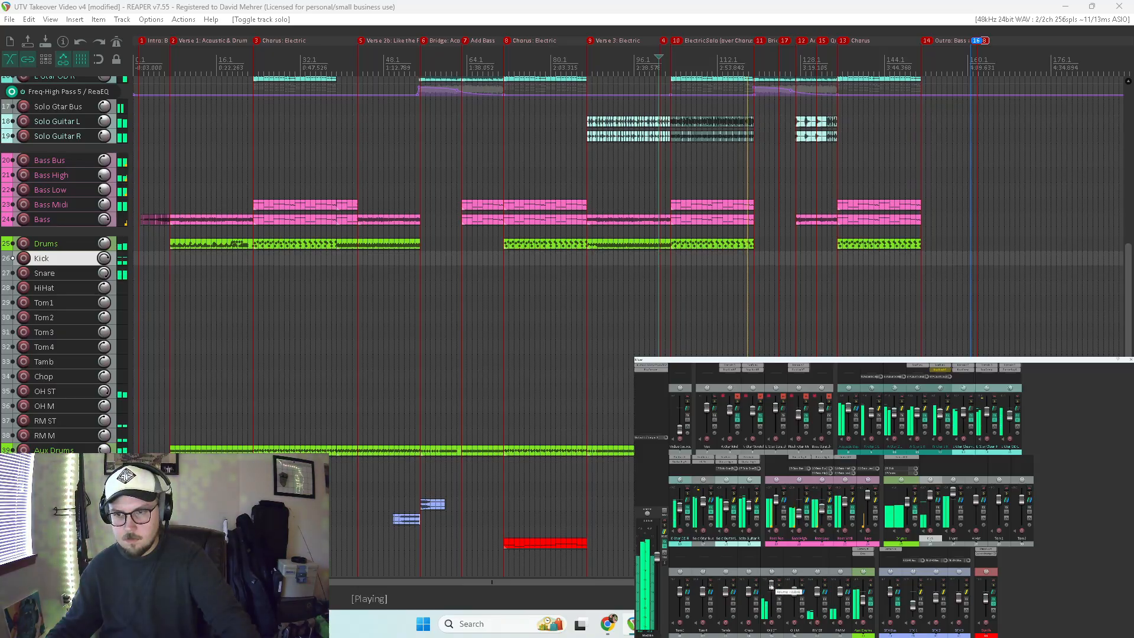
left_click_drag(771, 589, 771, 589)
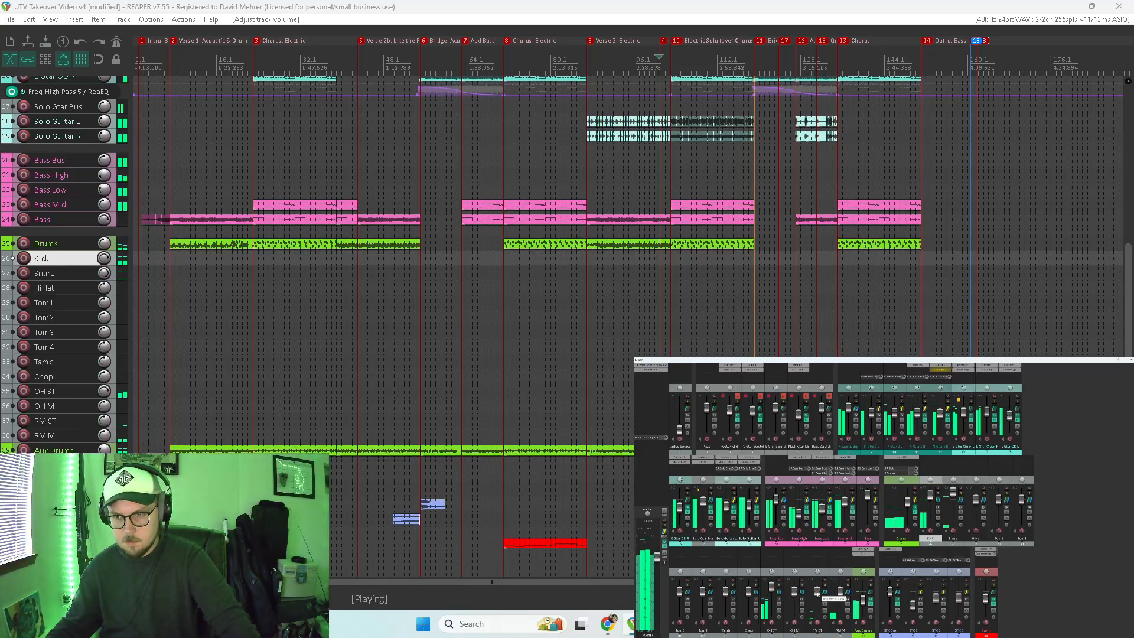
key("space")
key("space")
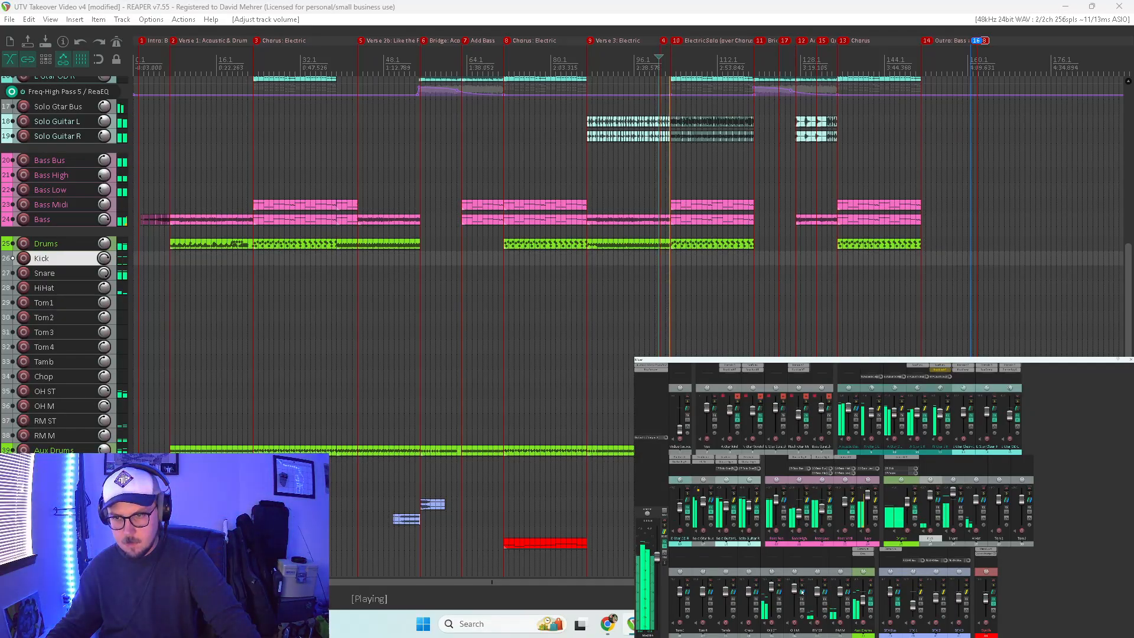
Step: Check the OH M channel's output assignment in the Drums track's Kontakt mixer against the OH M track's receive routing
left_click(802, 591)
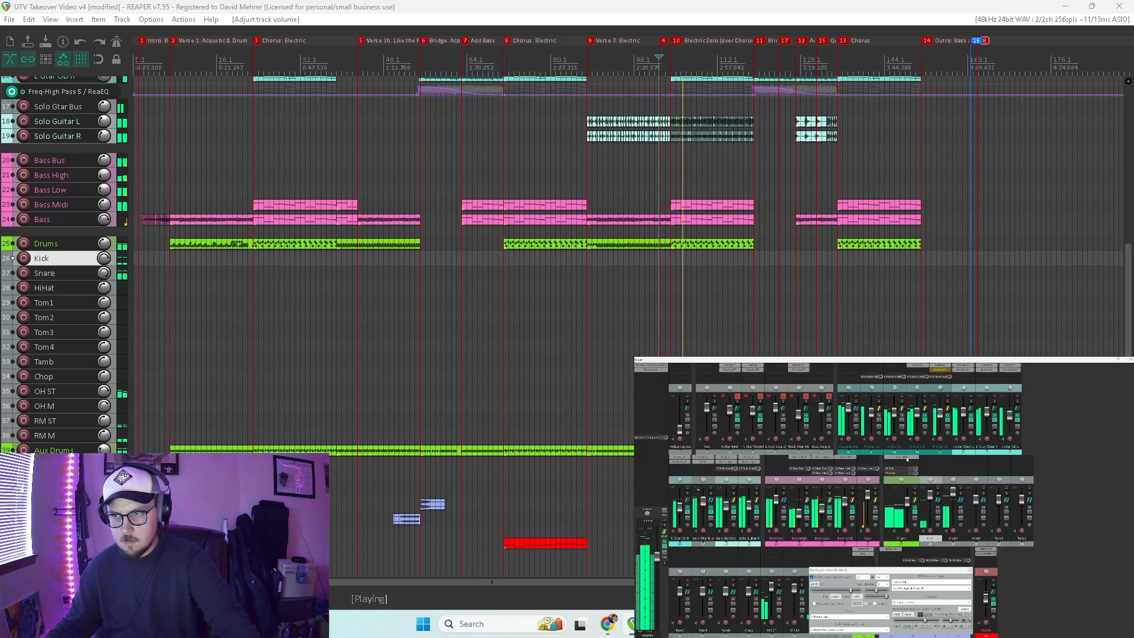
left_click(908, 459)
left_click(921, 473)
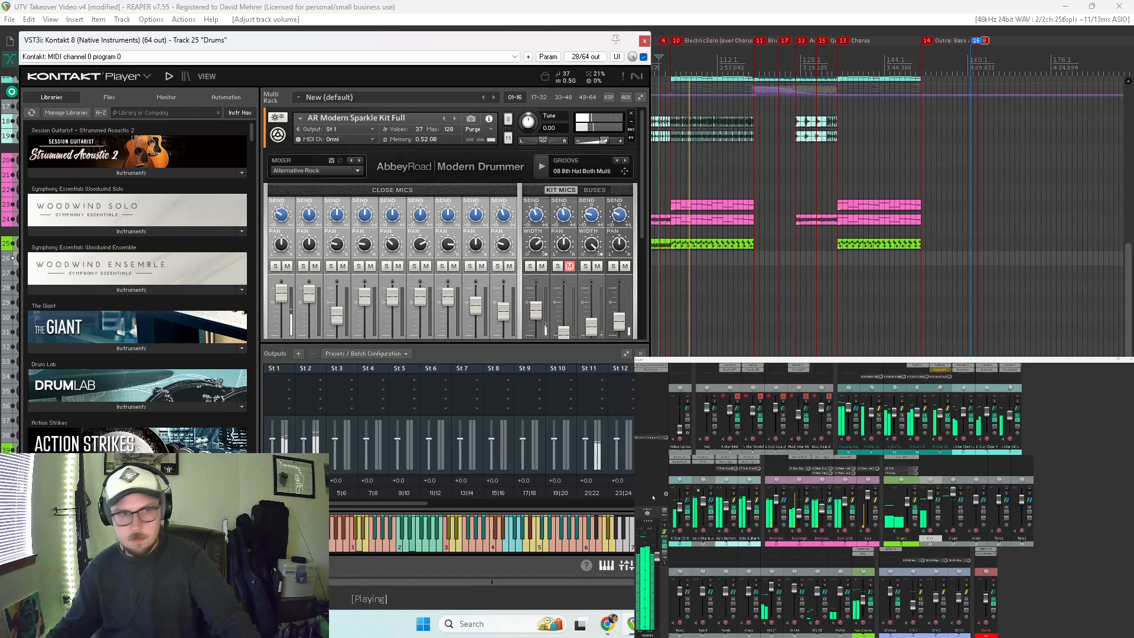
scroll(412, 285, "down", 1)
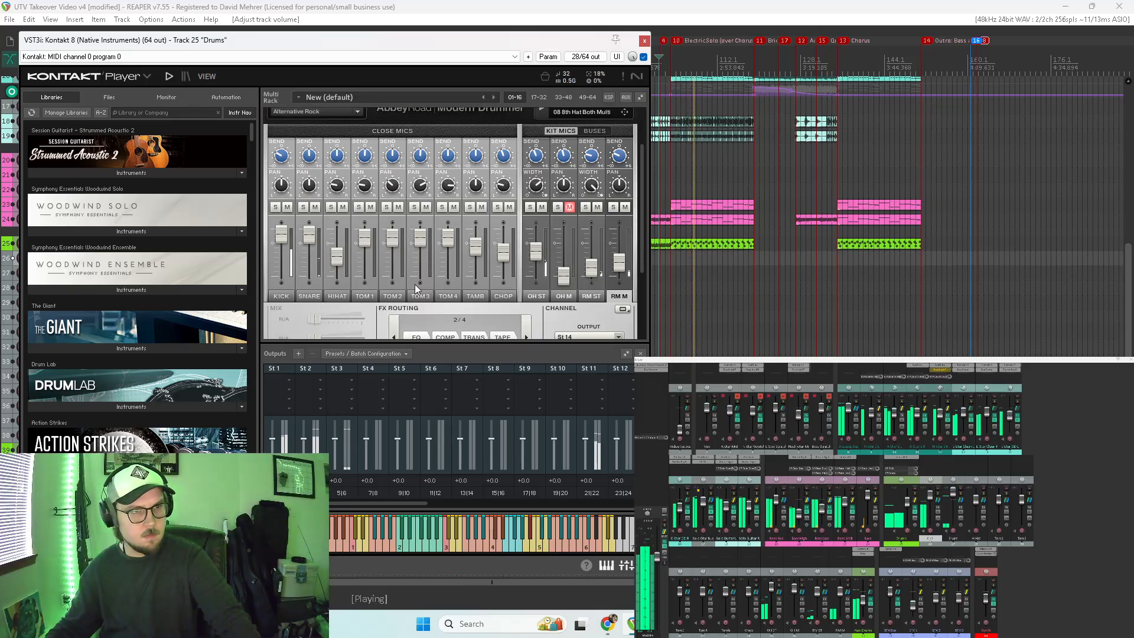
left_click(569, 295)
scroll(568, 295, "down", 2)
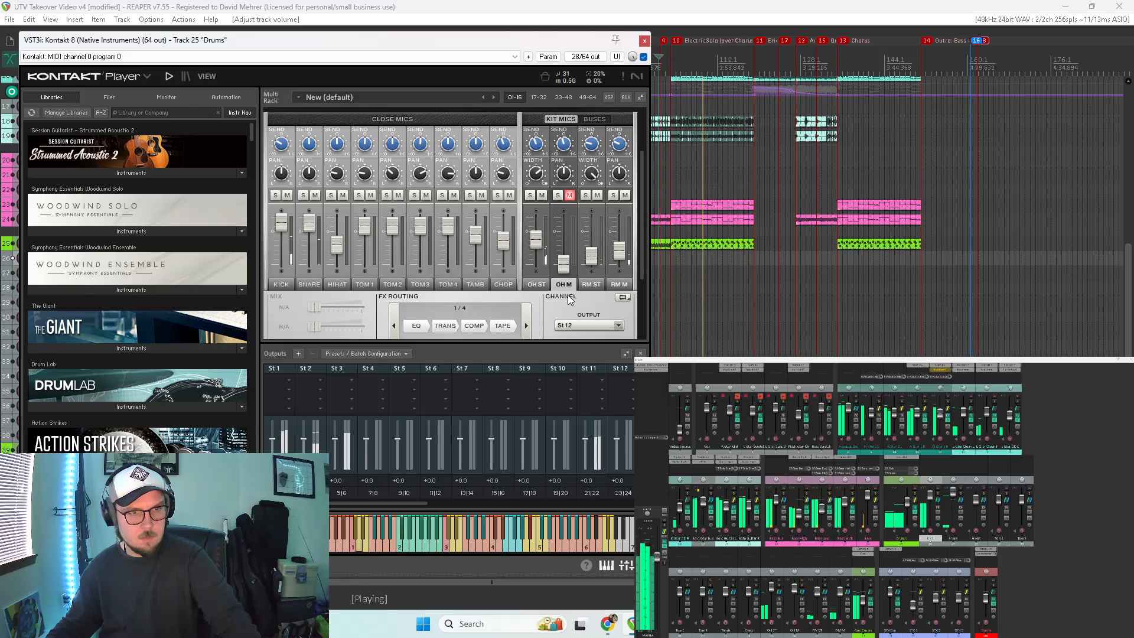
scroll(566, 297, "down", 2)
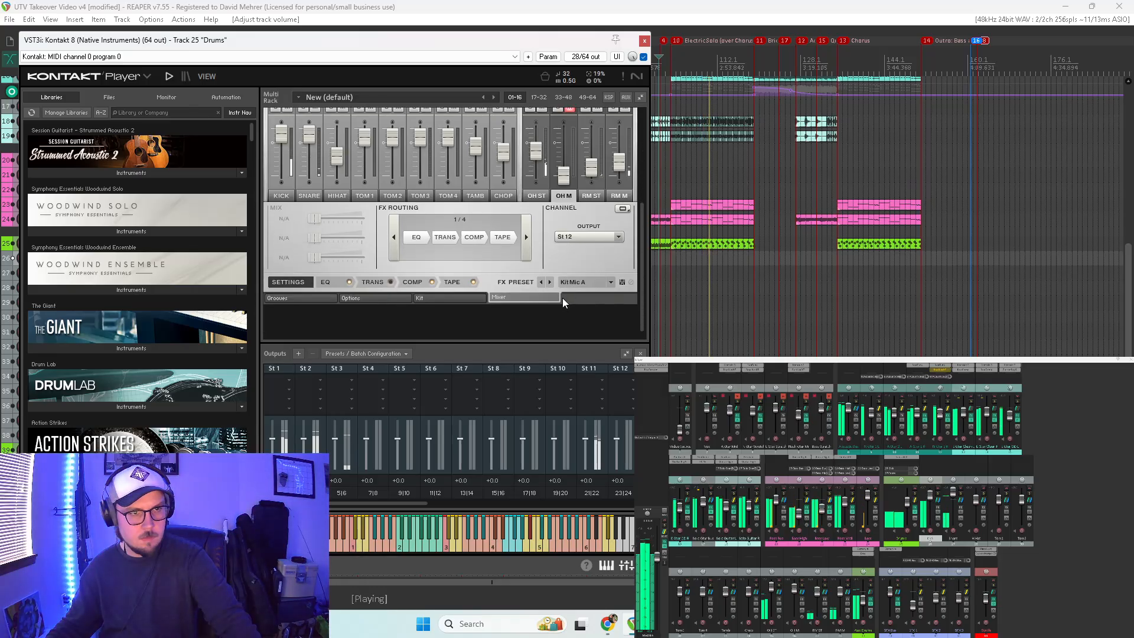
left_click(619, 242)
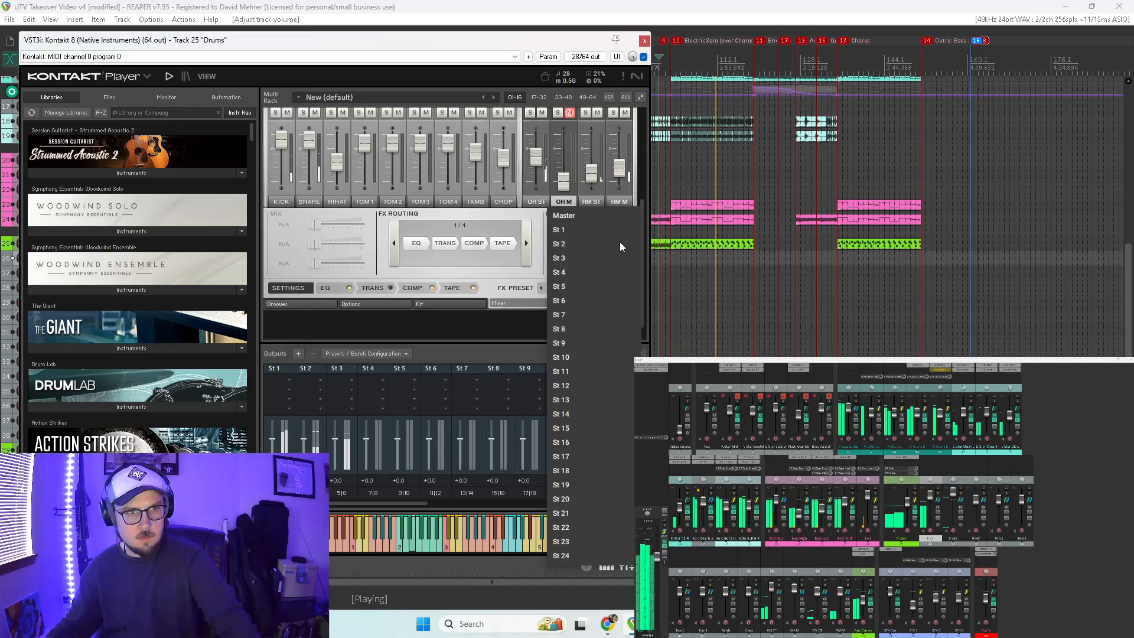
left_click(478, 358)
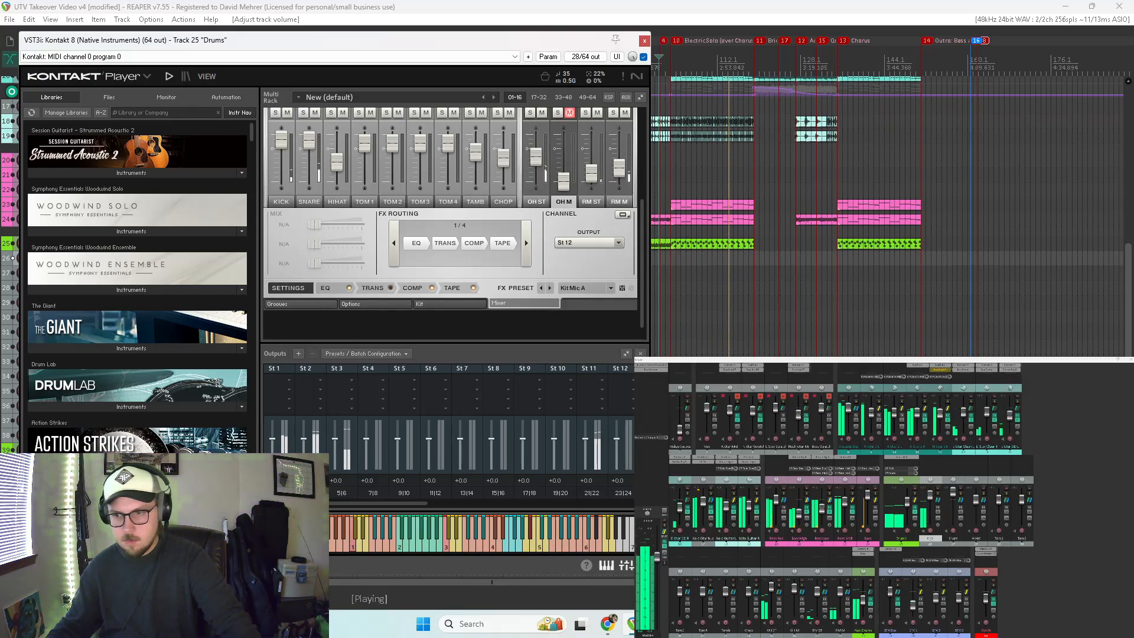
left_click(803, 591)
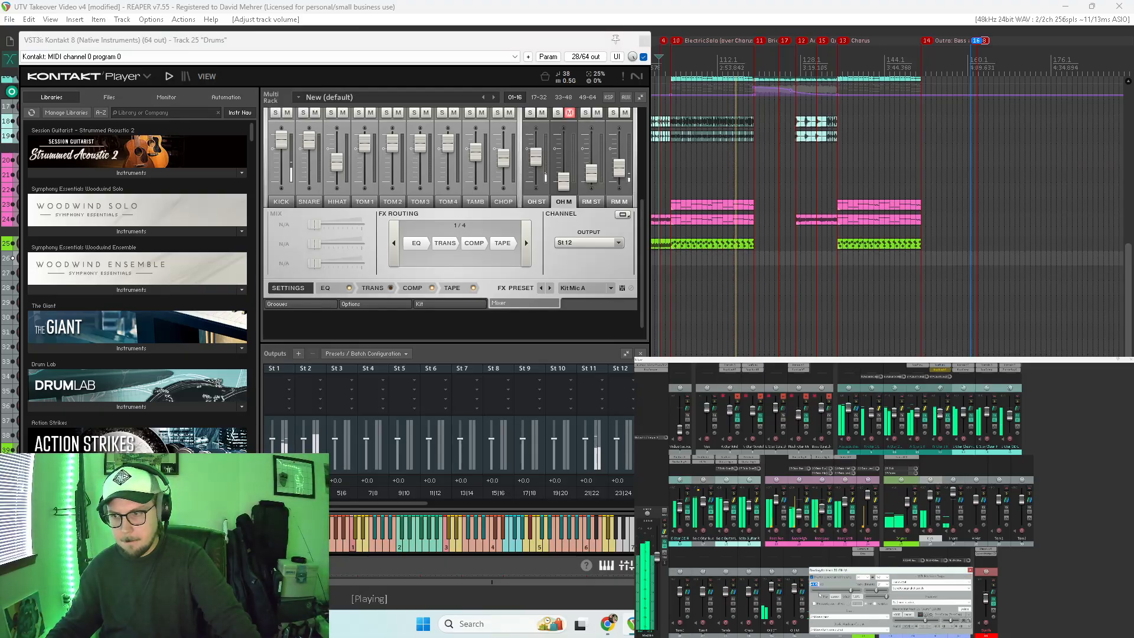
left_click(971, 571)
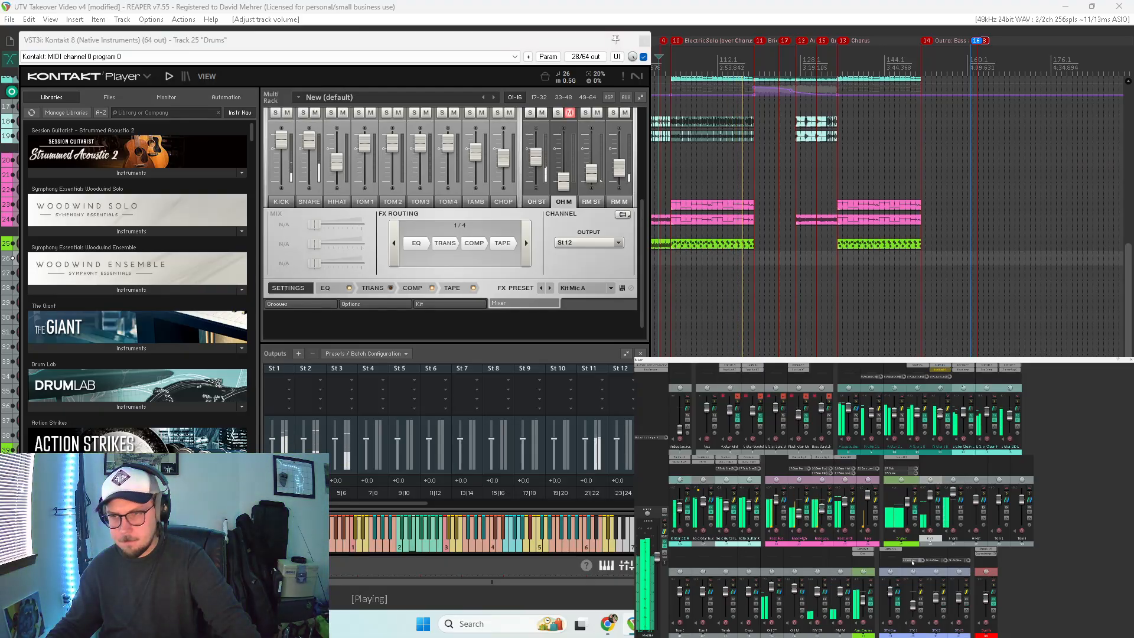
Step: Unmute and solo the OH M kit mic in Kontakt's mixer, and raise its fader to about the OH ST level
scroll(528, 241, "up", 2)
scroll(528, 241, "up", 4)
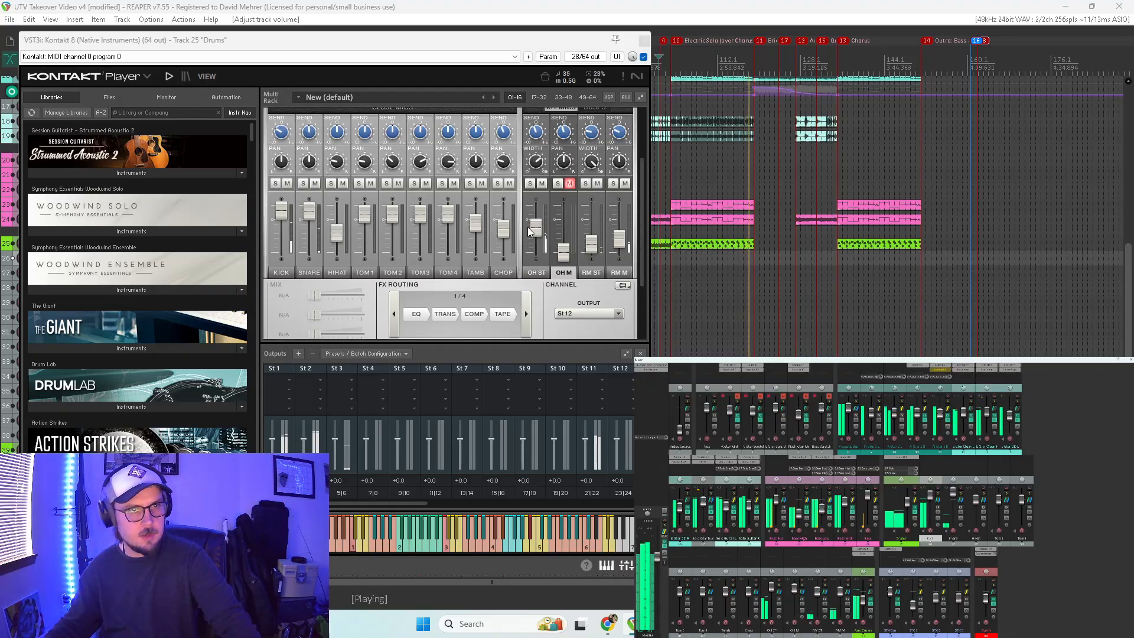
scroll(530, 232, "down", 1)
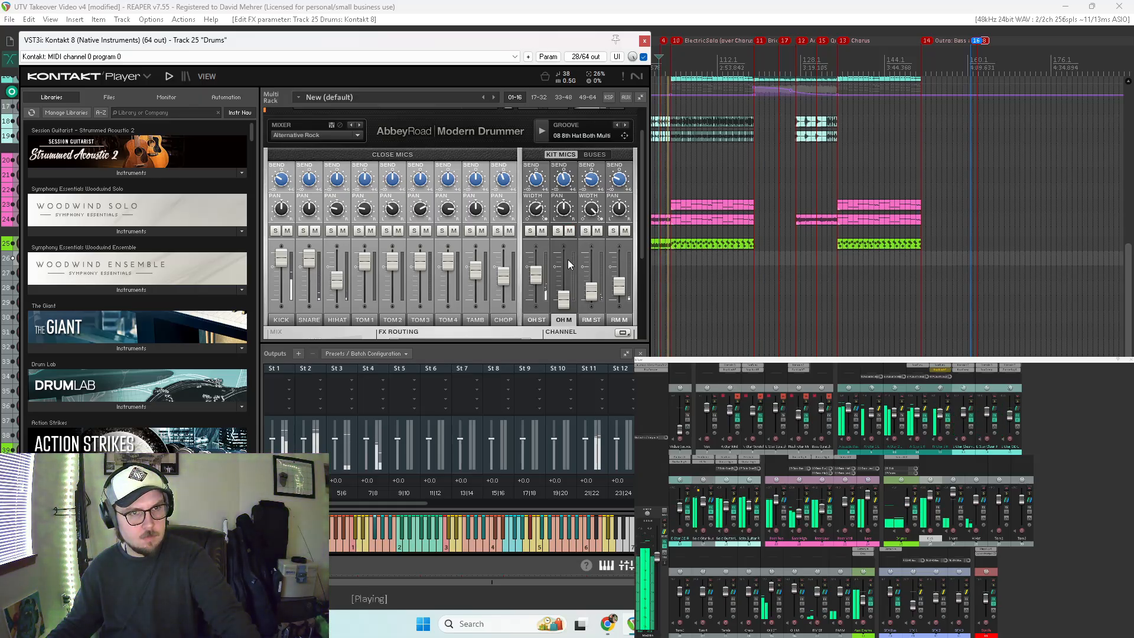
left_click_drag(566, 300, 559, 232)
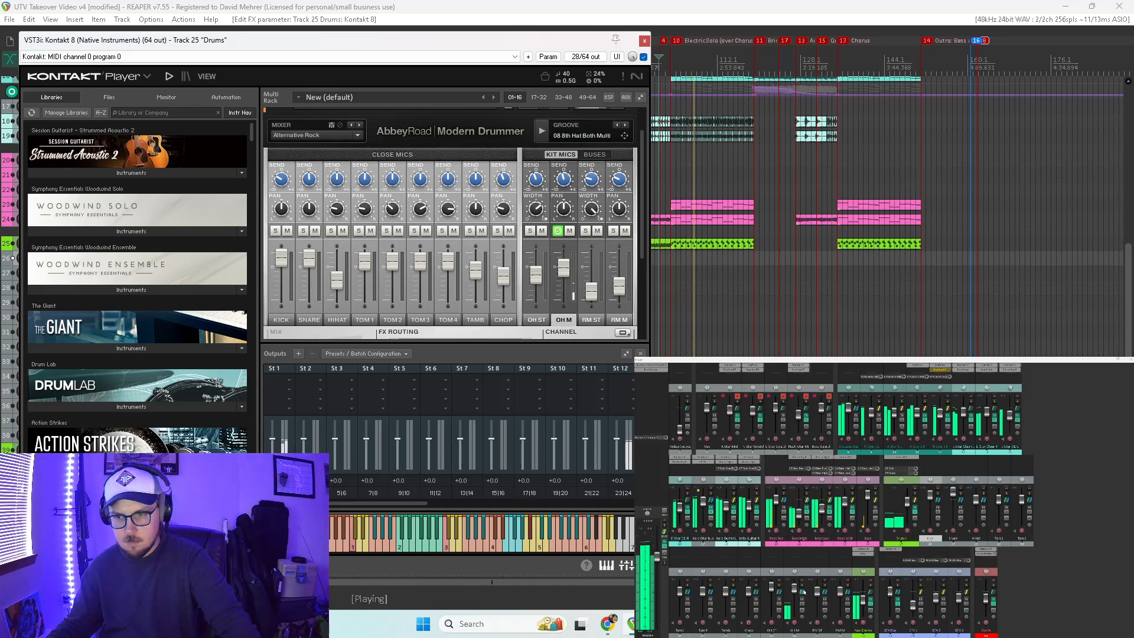
Step: Mute the OH M kit mic in Kontakt and lower its fader, clear the OH M solos, and close the Kontakt window
left_click(694, 583)
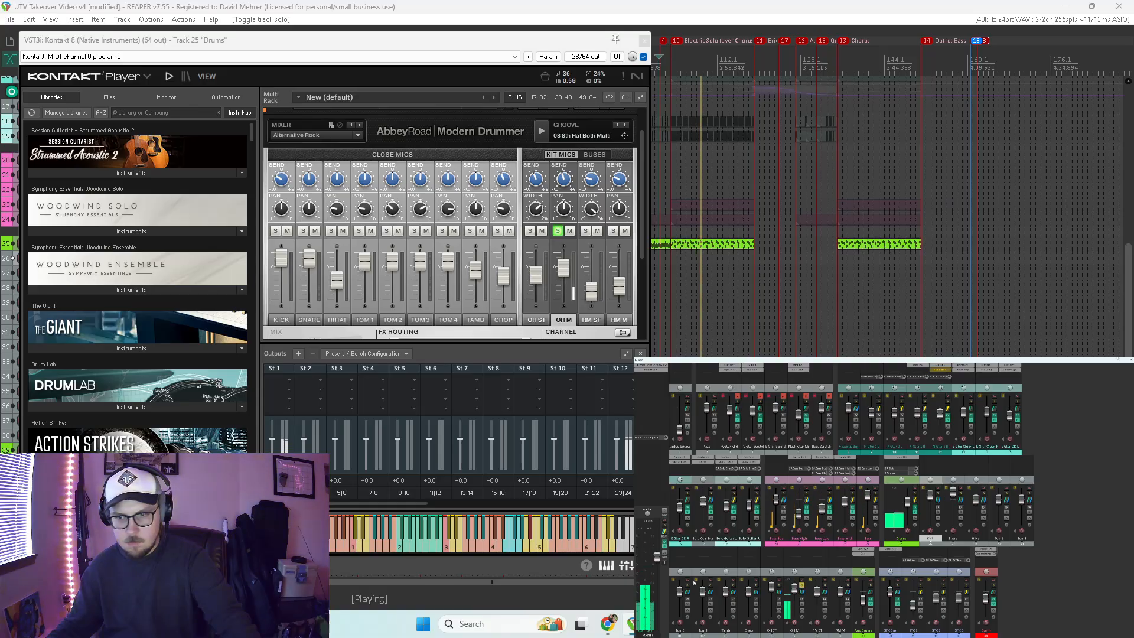
left_click(558, 231)
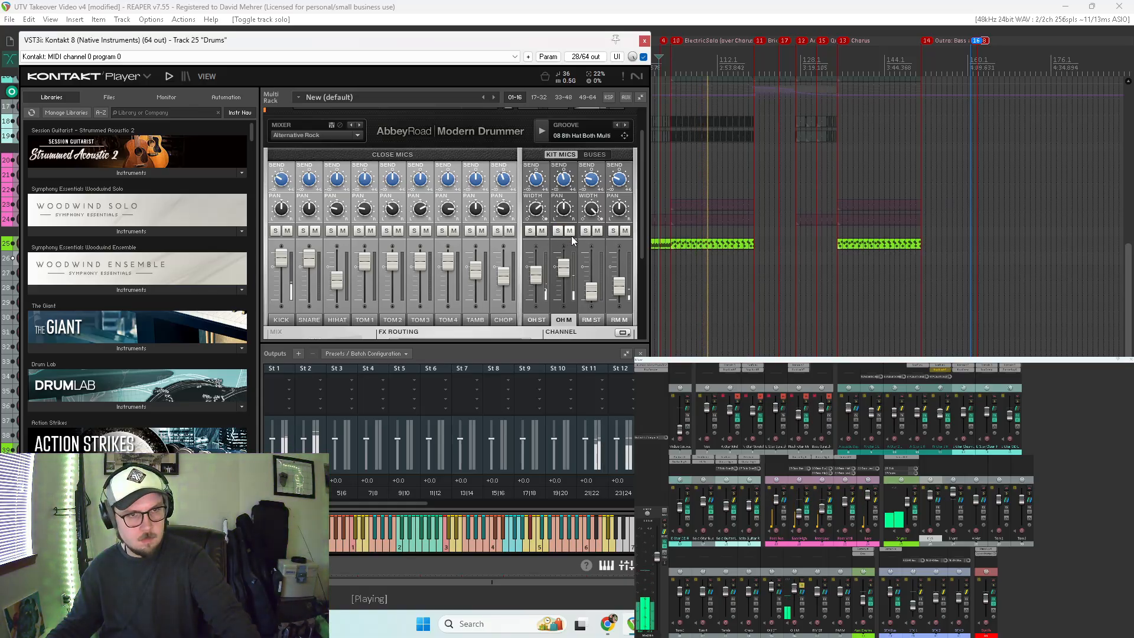
left_click(570, 231)
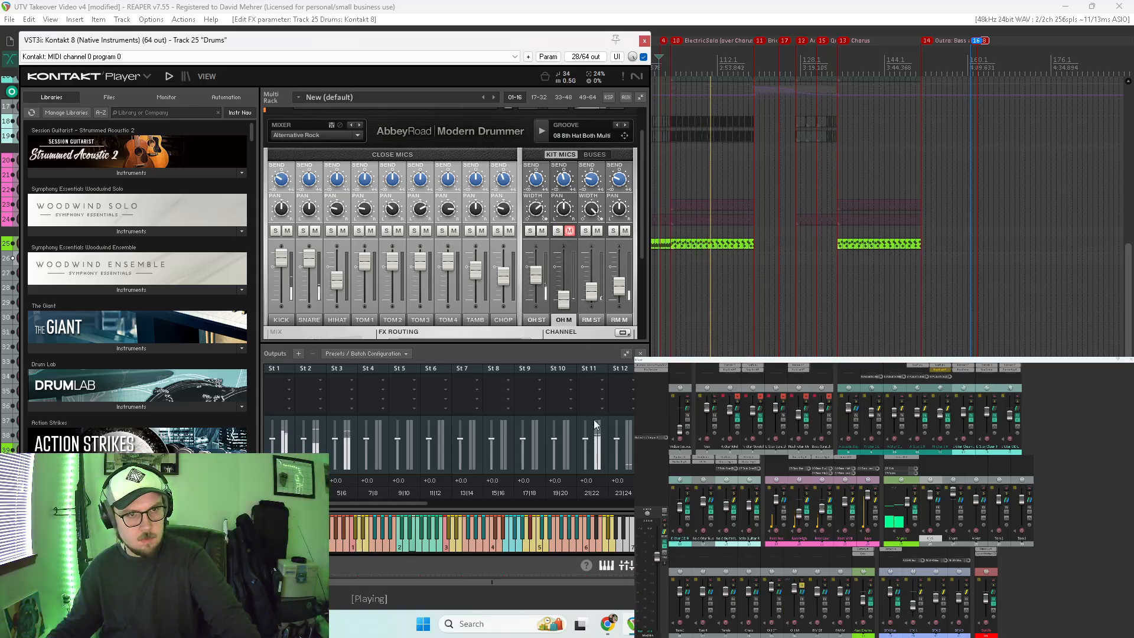
left_click(644, 41)
left_click(802, 586)
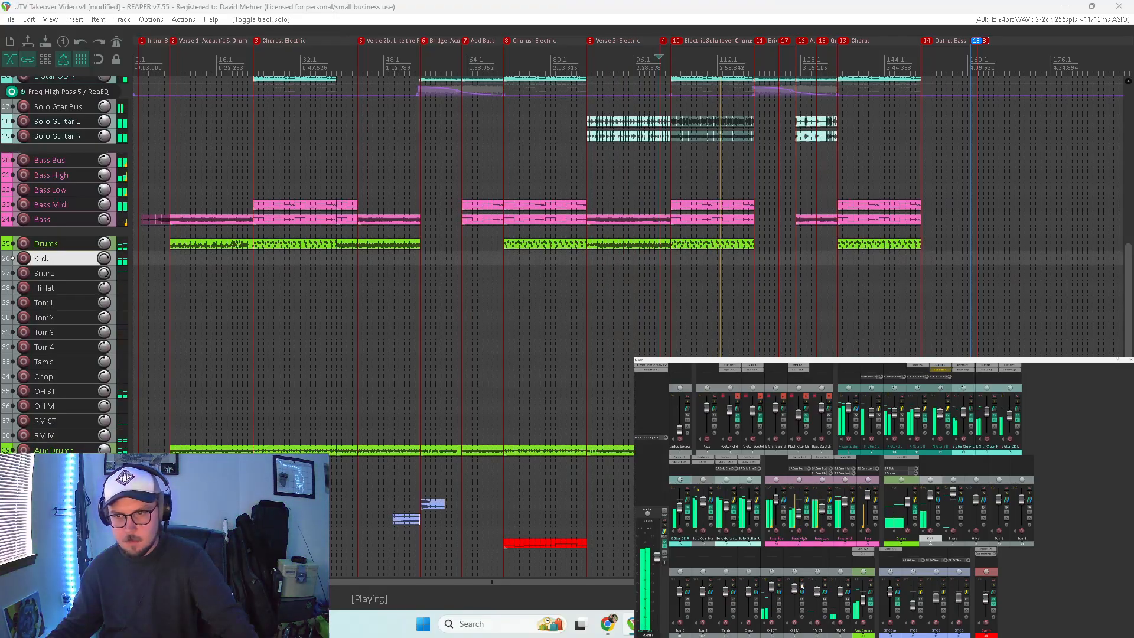
Step: Listen to the OH ST and RM ST tracks in solo, raise the RM M track volume slightly in solo, and restart playback
left_click(778, 586)
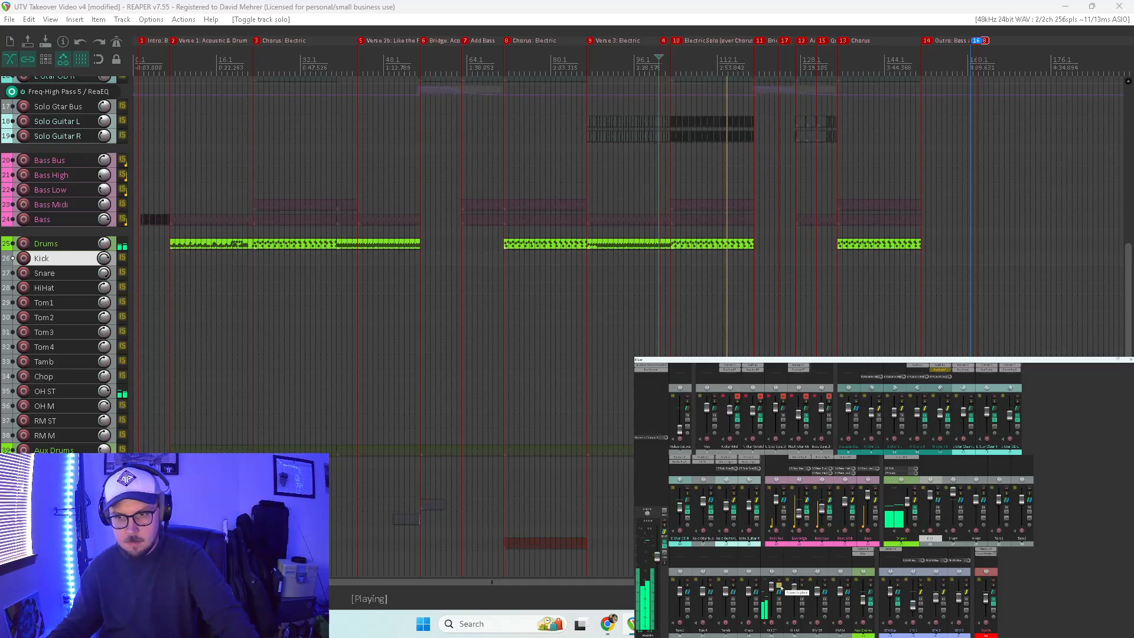
left_click(780, 586)
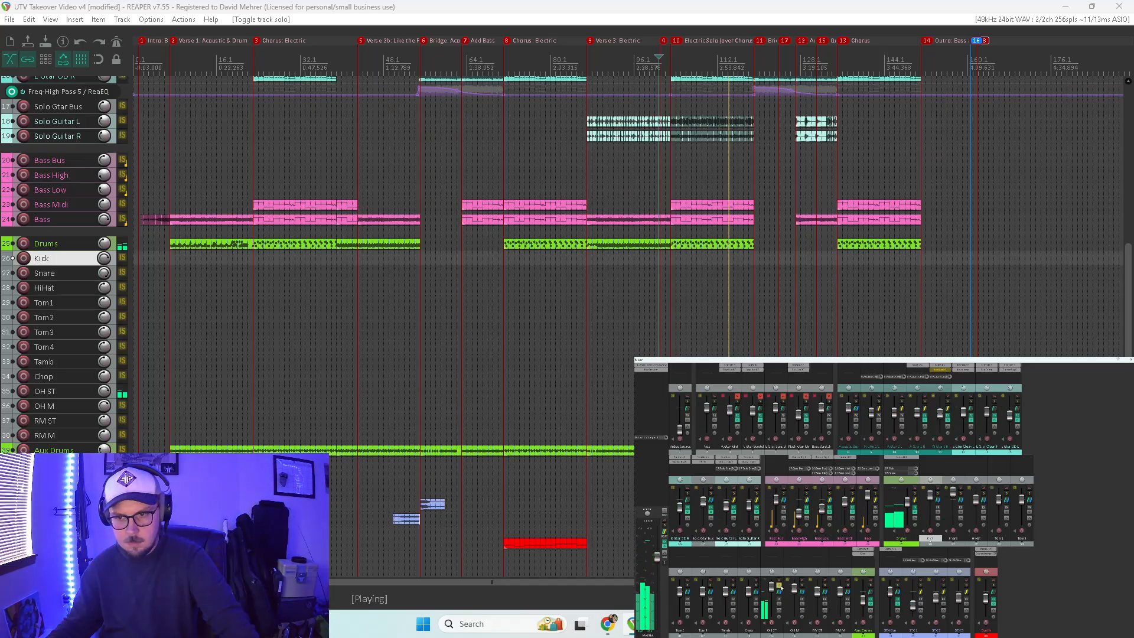
left_click(825, 587)
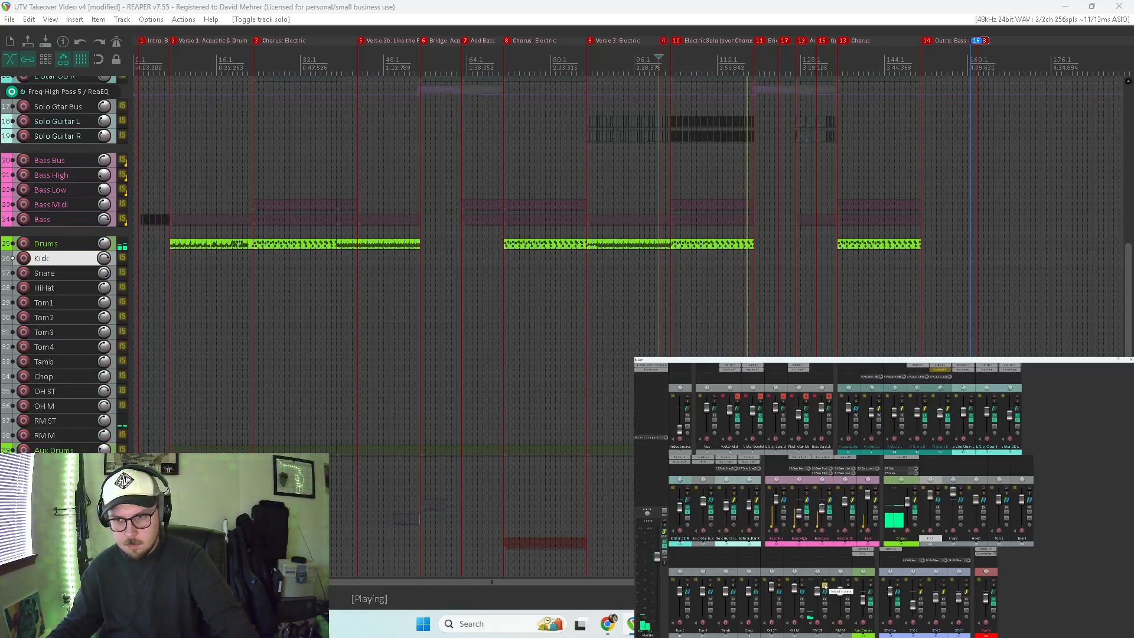
left_click(826, 587)
left_click(849, 587)
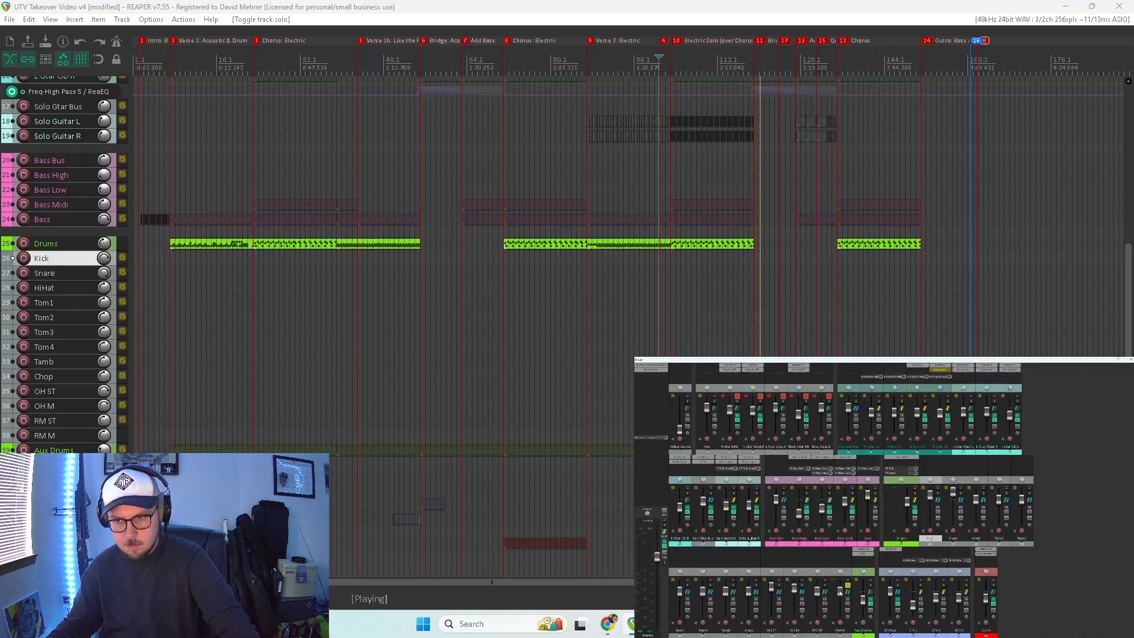
left_click_drag(840, 593, 840, 588)
key("space")
key("space")
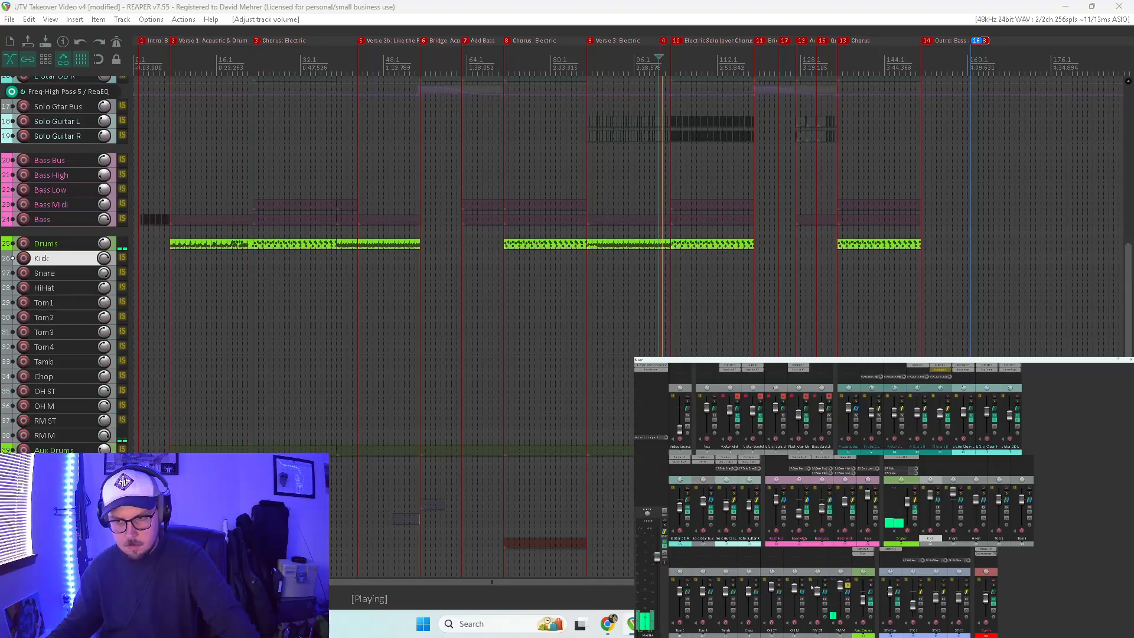
Step: Raise the RM ST track volume slightly, compare it with the OH ST track in solo, and clear the solos
left_click(824, 585)
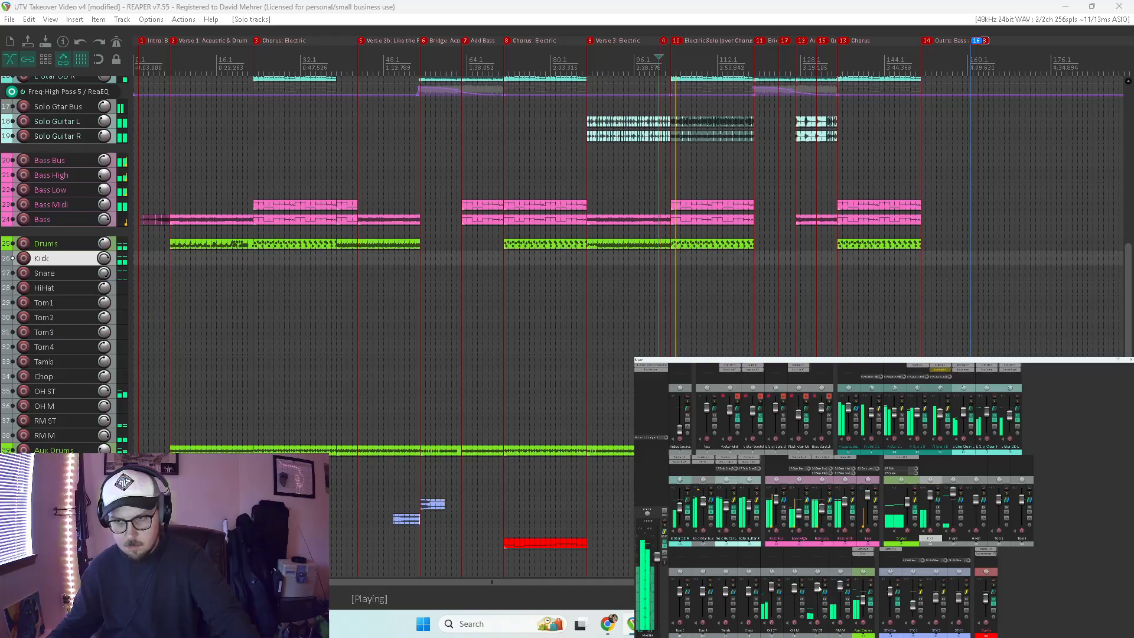
left_click(824, 585)
left_click(780, 586)
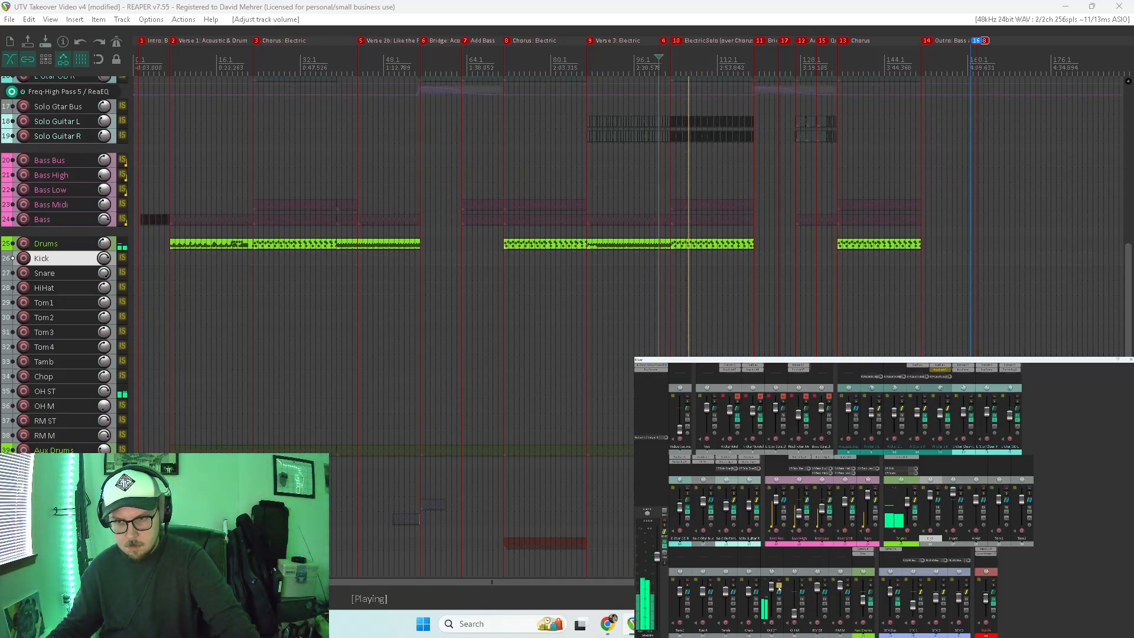
left_click(832, 586)
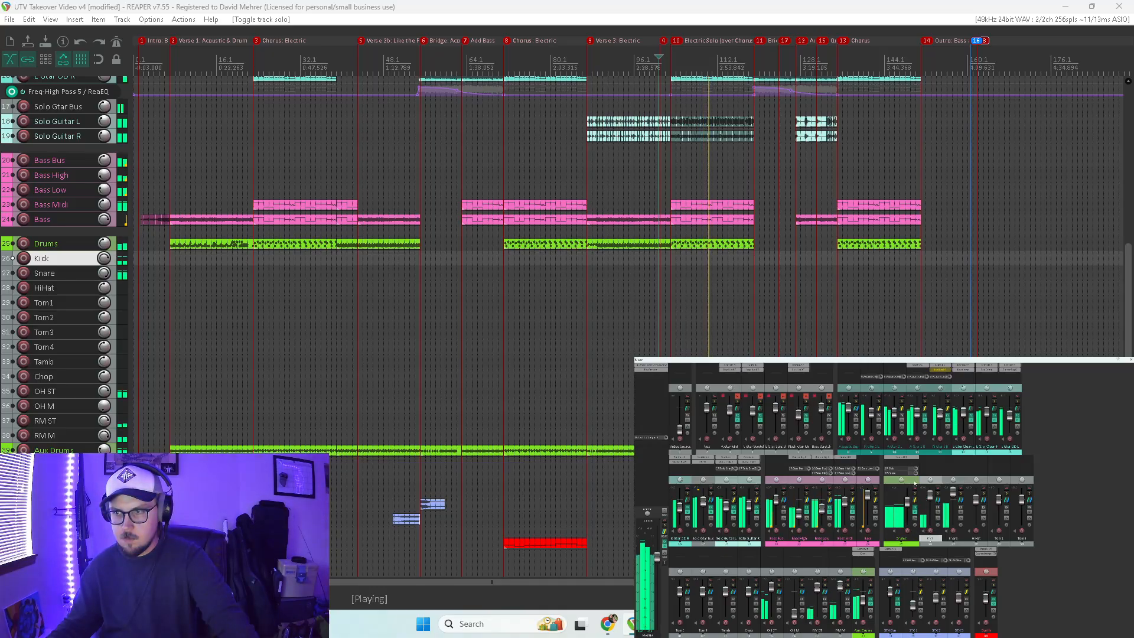
Step: Try to apply a custom track color to the Kick through RM M tracks
left_click(849, 557, "shift")
right_click(849, 557)
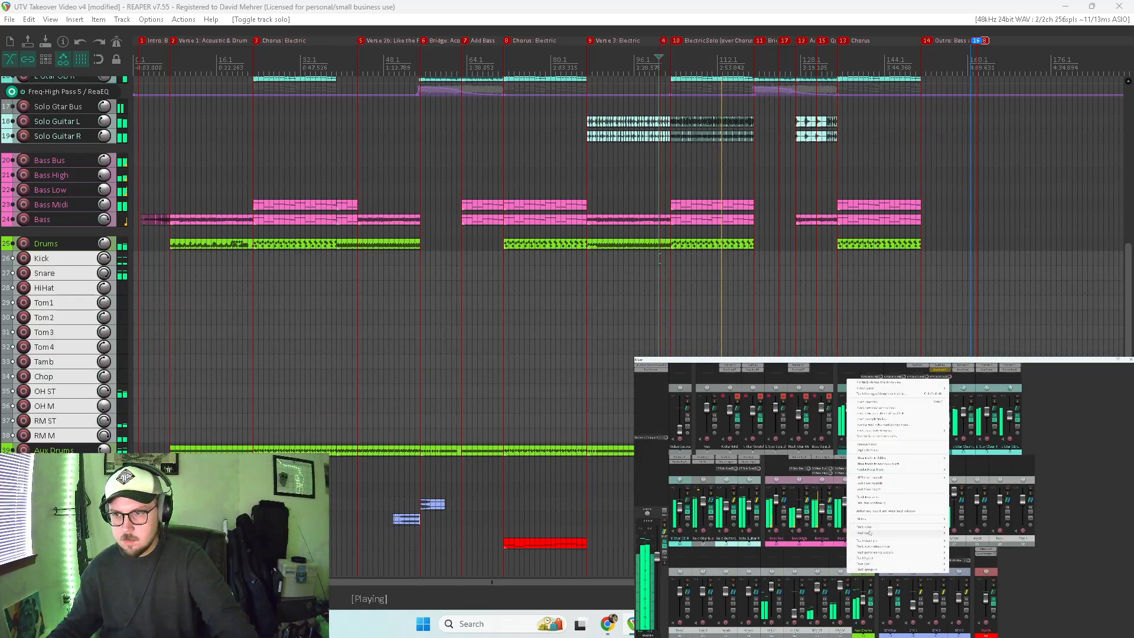
mouse_move(869, 528)
left_click(974, 527)
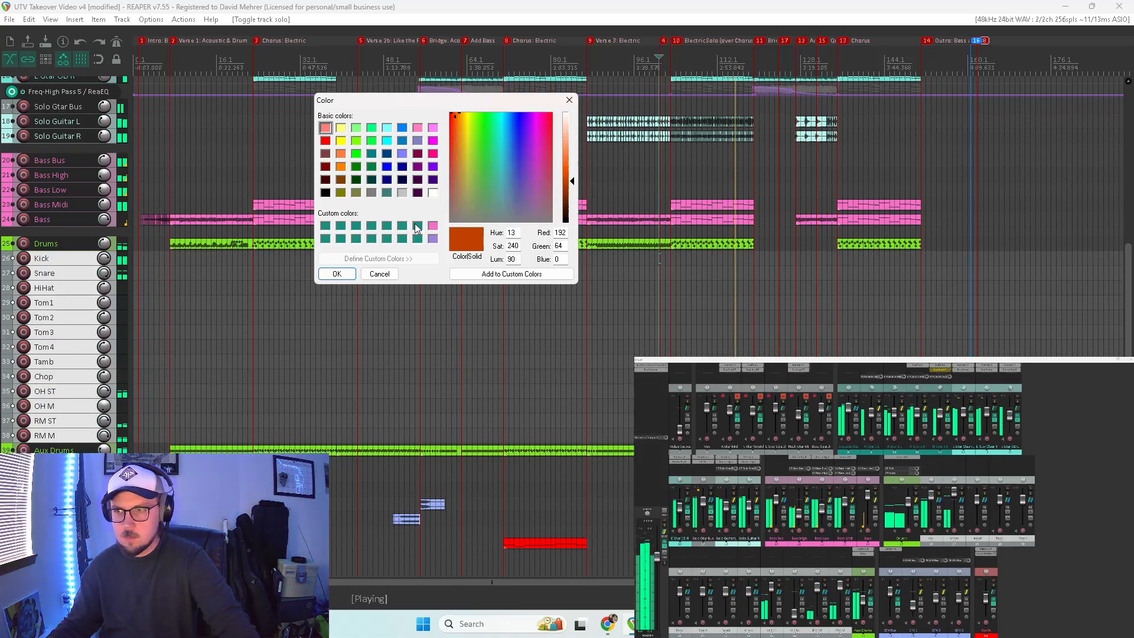
key("Return")
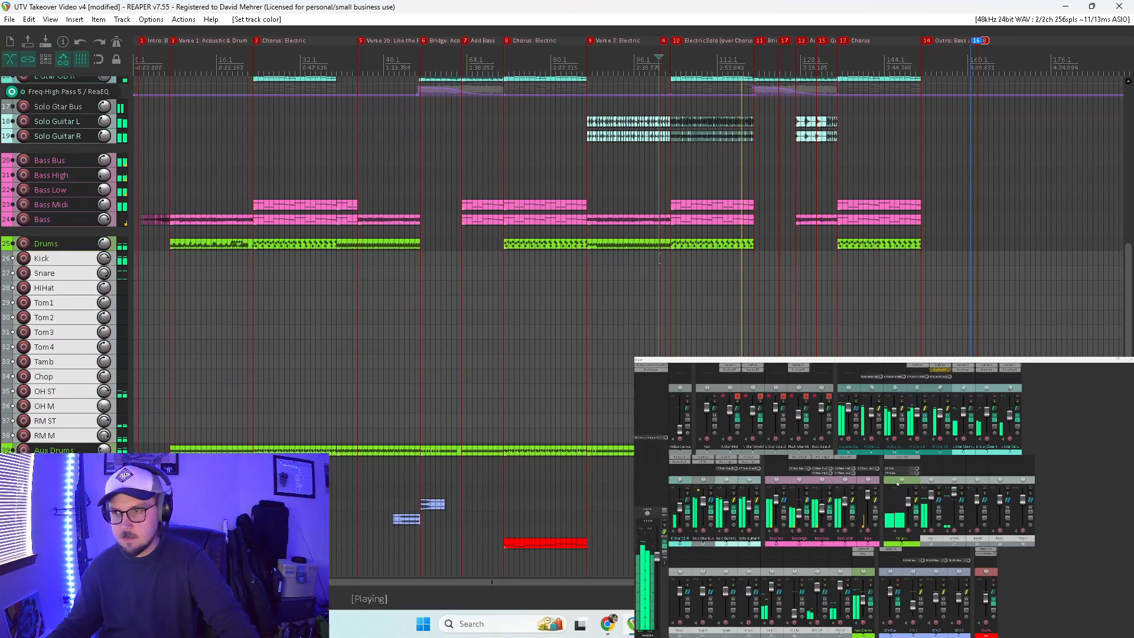
Step: Color all tracks from Drums through Aux Drums red, and clear the track selection
left_click(885, 543)
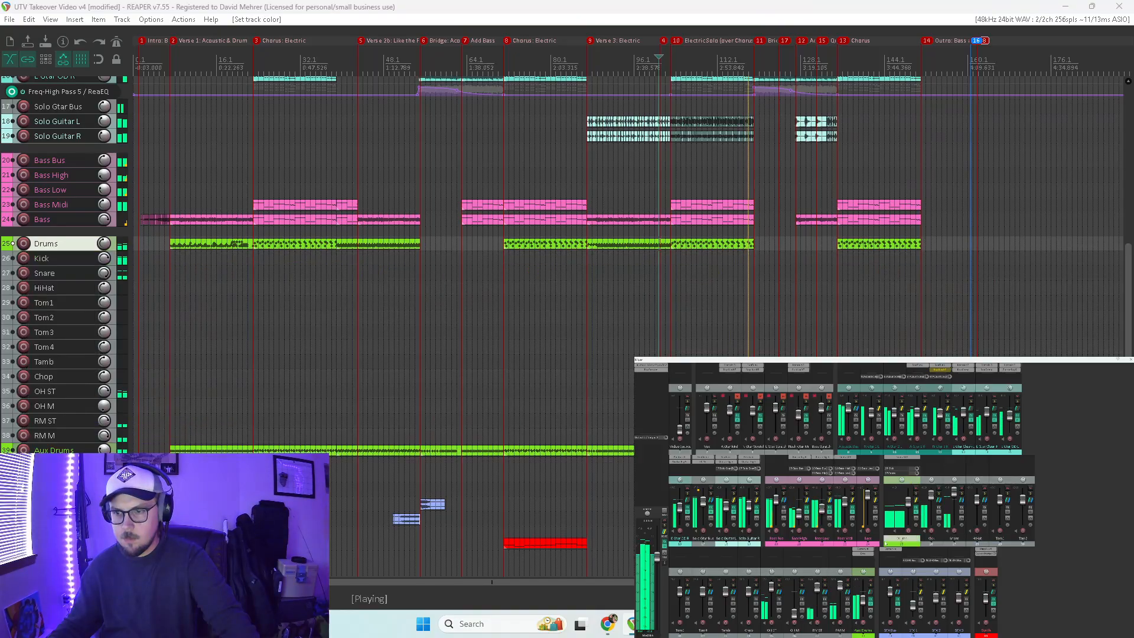
left_click(841, 630, "shift")
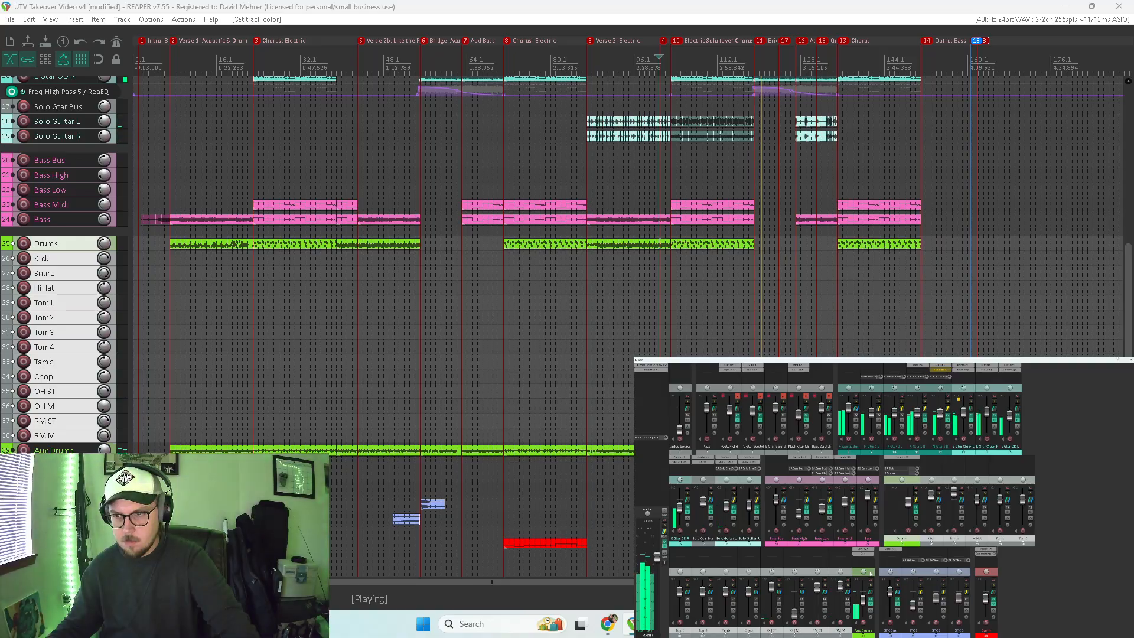
right_click(871, 573)
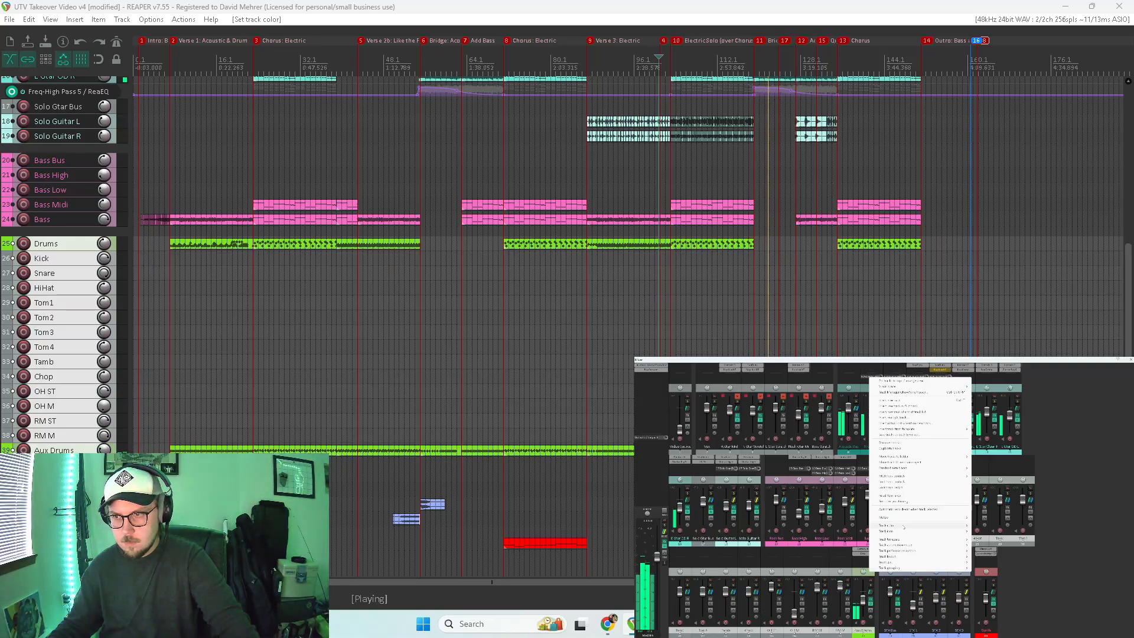
mouse_move(903, 526)
left_click(994, 528)
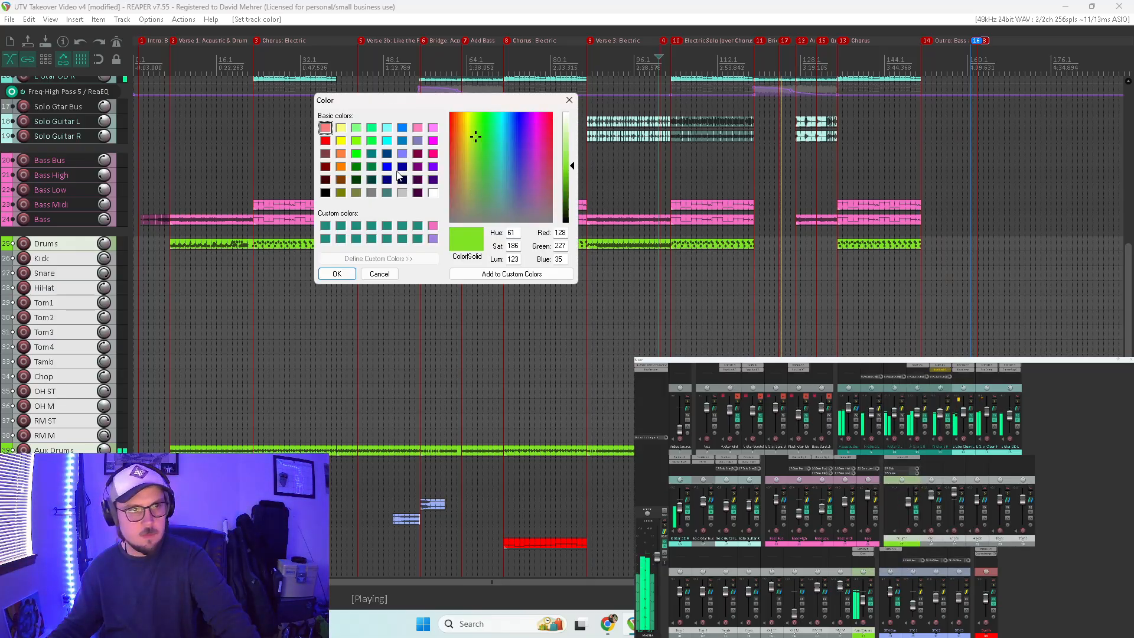
left_click(325, 141)
left_click(337, 274)
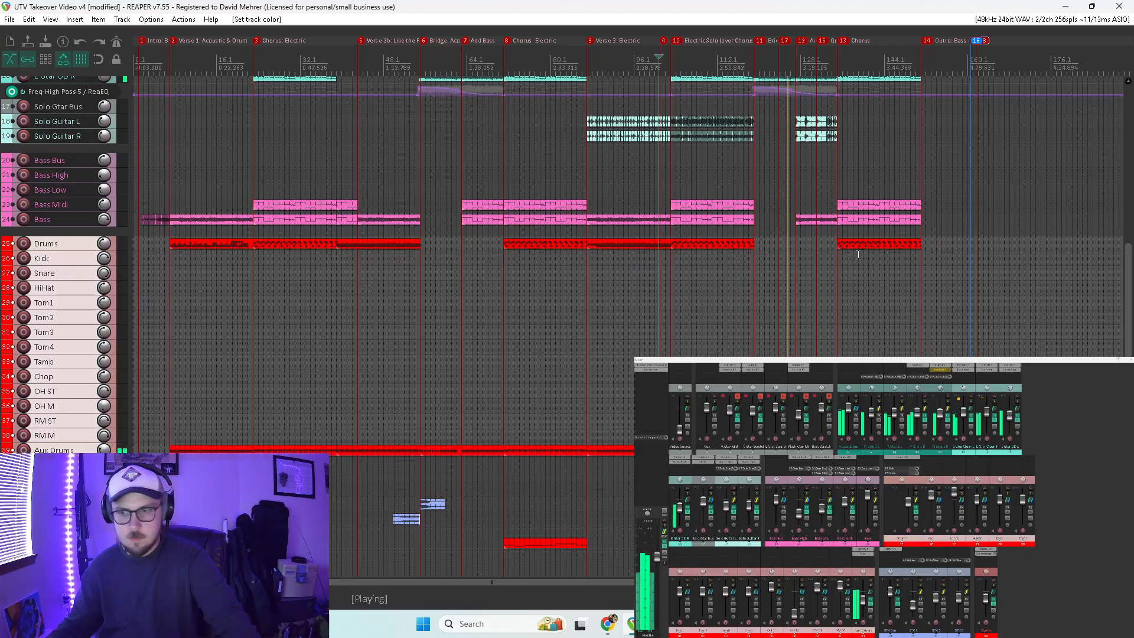
left_click(1012, 552)
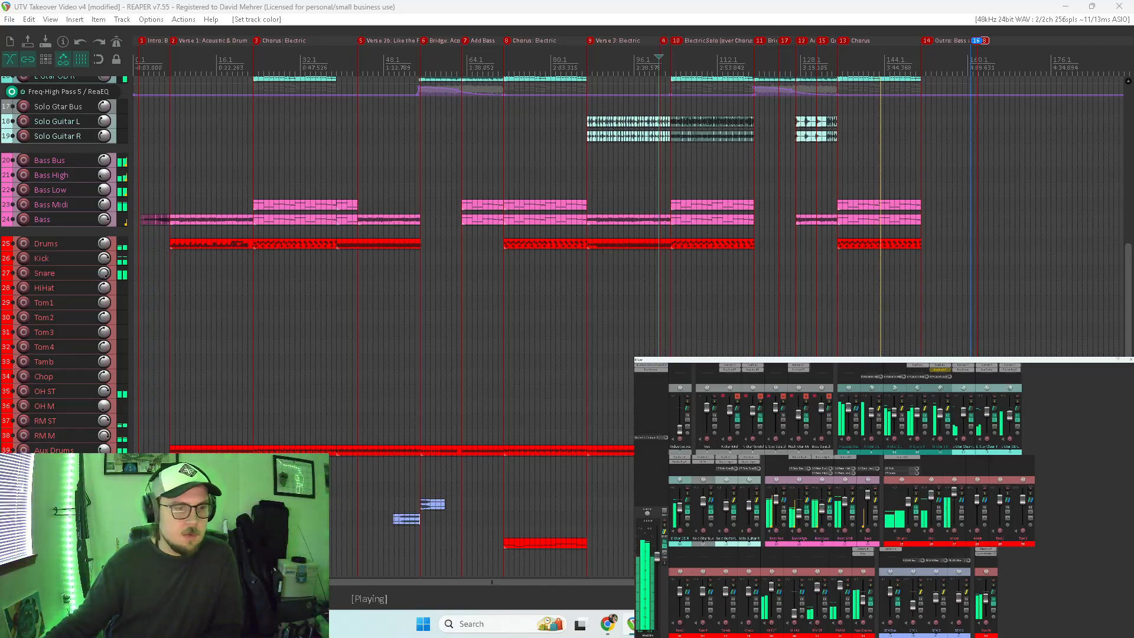
Step: Raise the Tom1 through Tom4 track volumes together, and restart playback from within Verse 1
key("space")
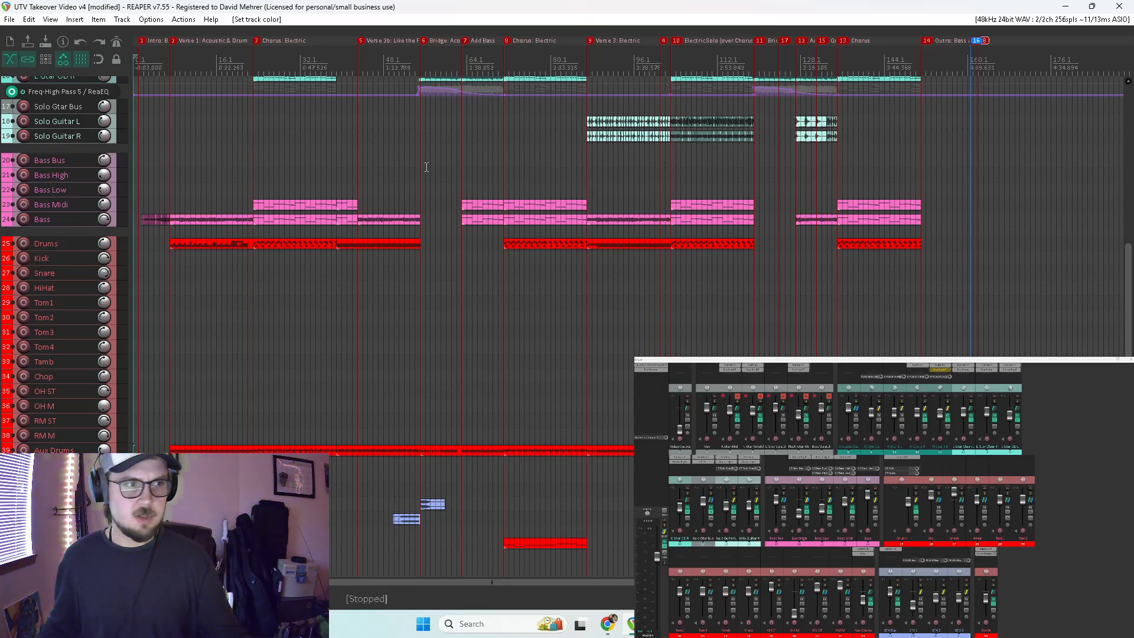
key("space")
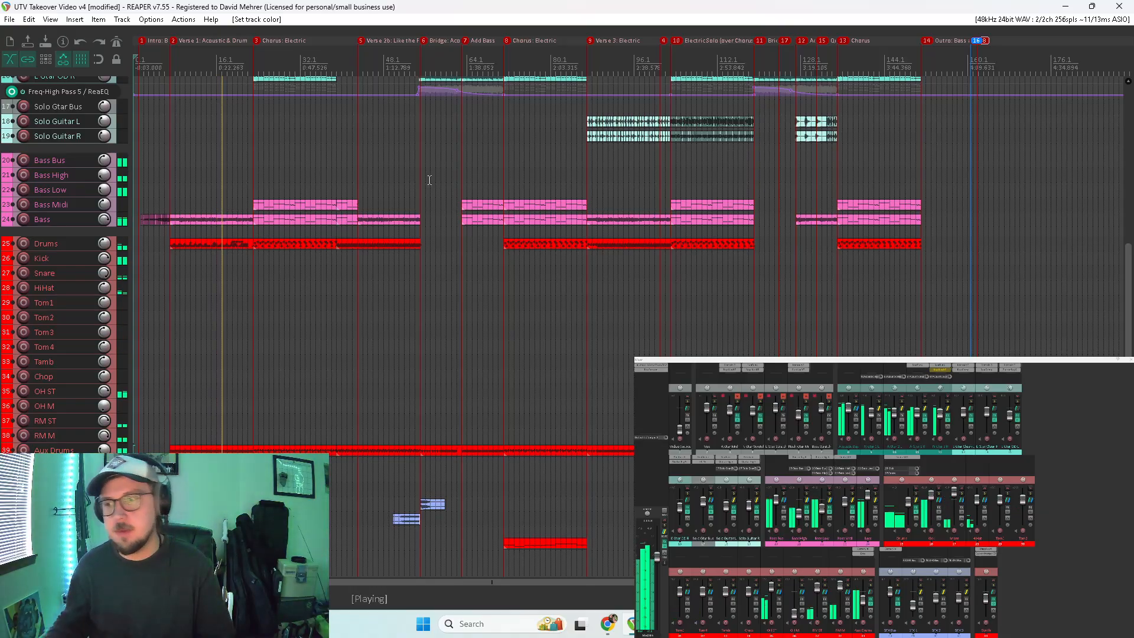
key("space")
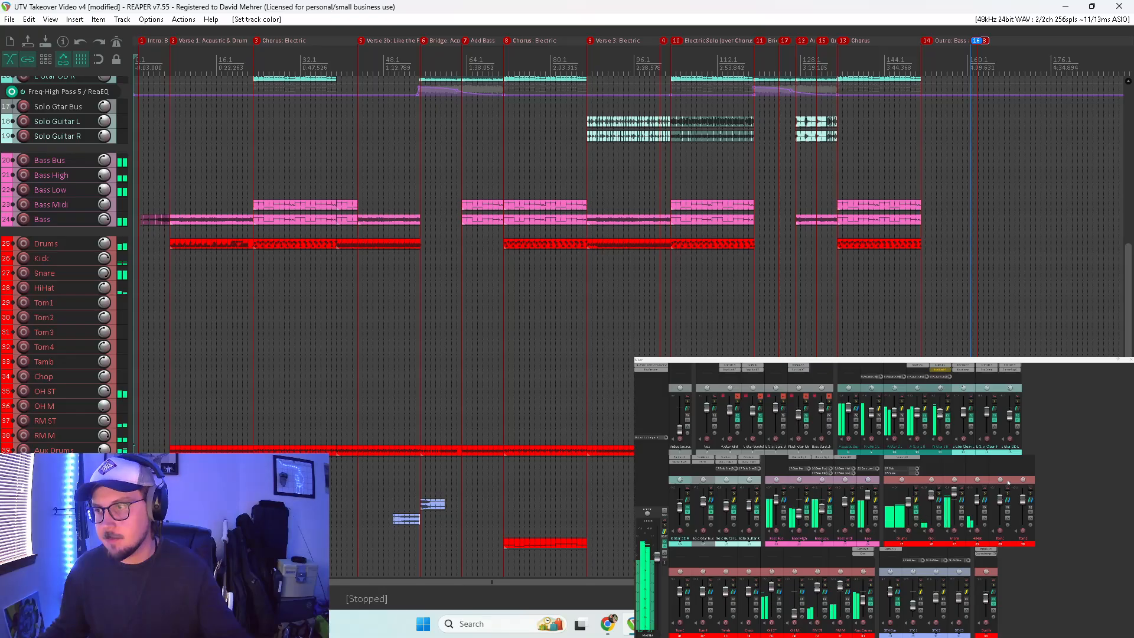
left_click(1000, 538)
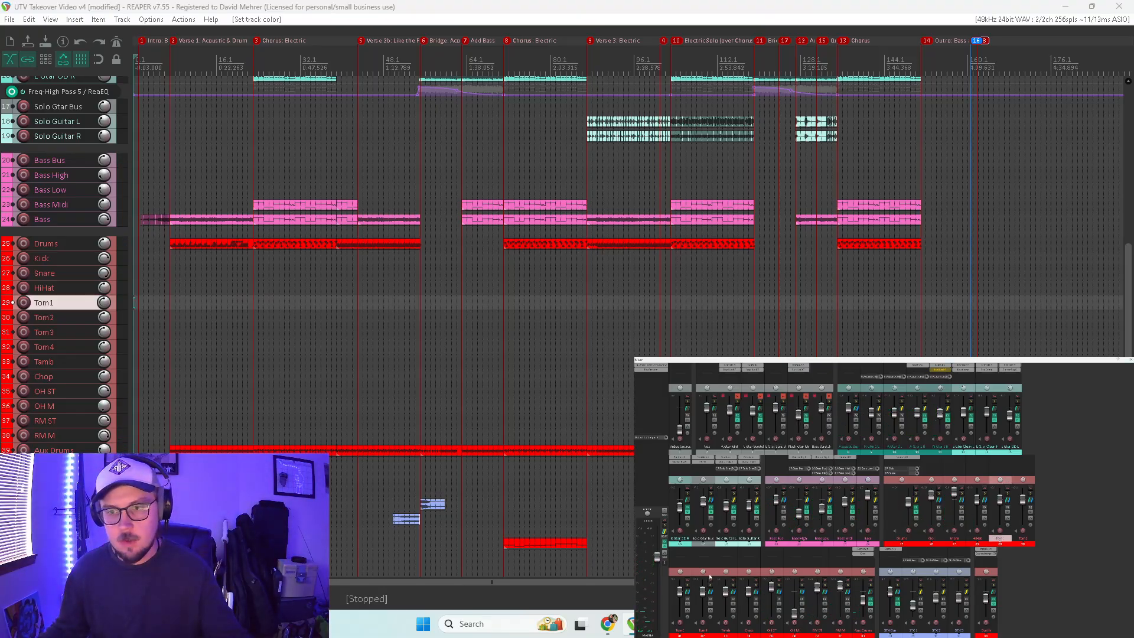
left_click(702, 591, "shift")
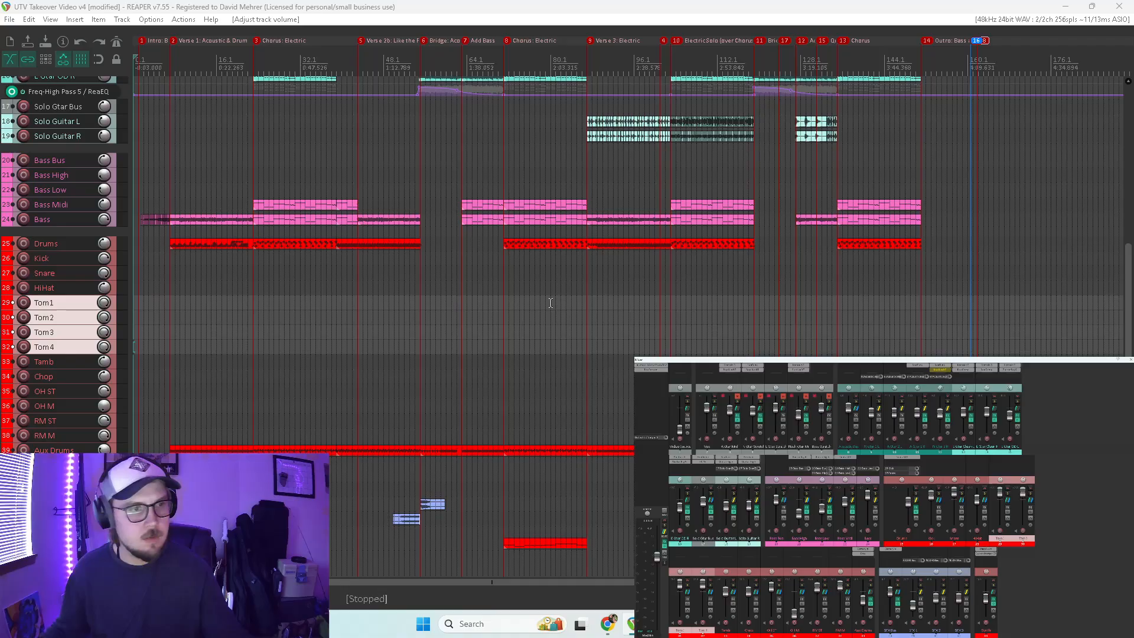
left_click(199, 326)
key("space")
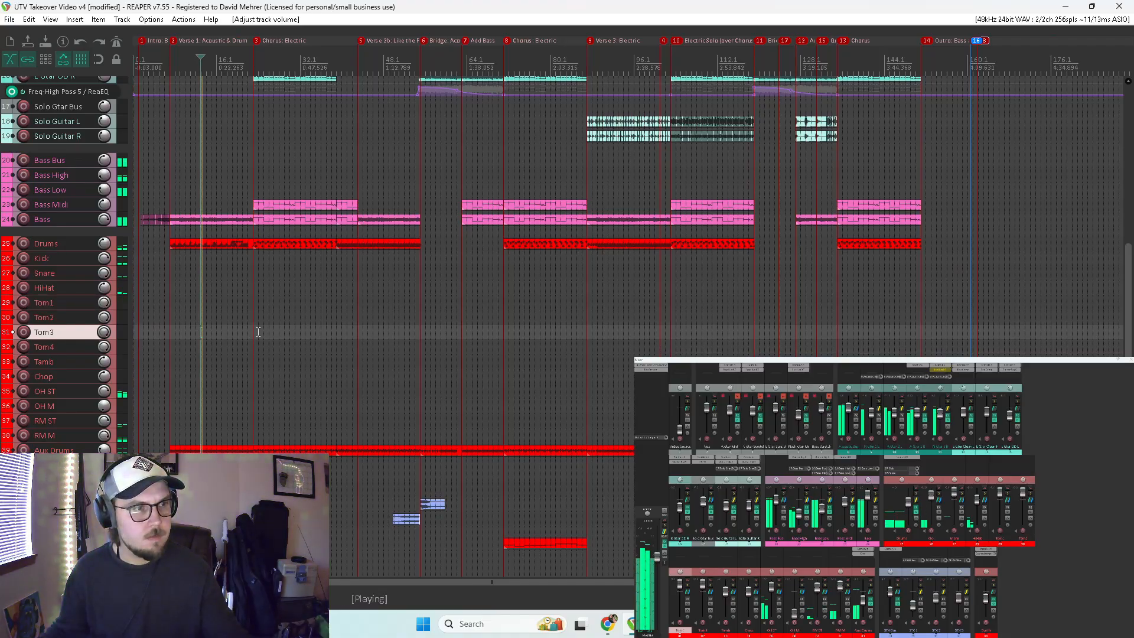
Step: Add a ReaEQ effect to the Bass track during playback
scroll(420, 313, "up", 3)
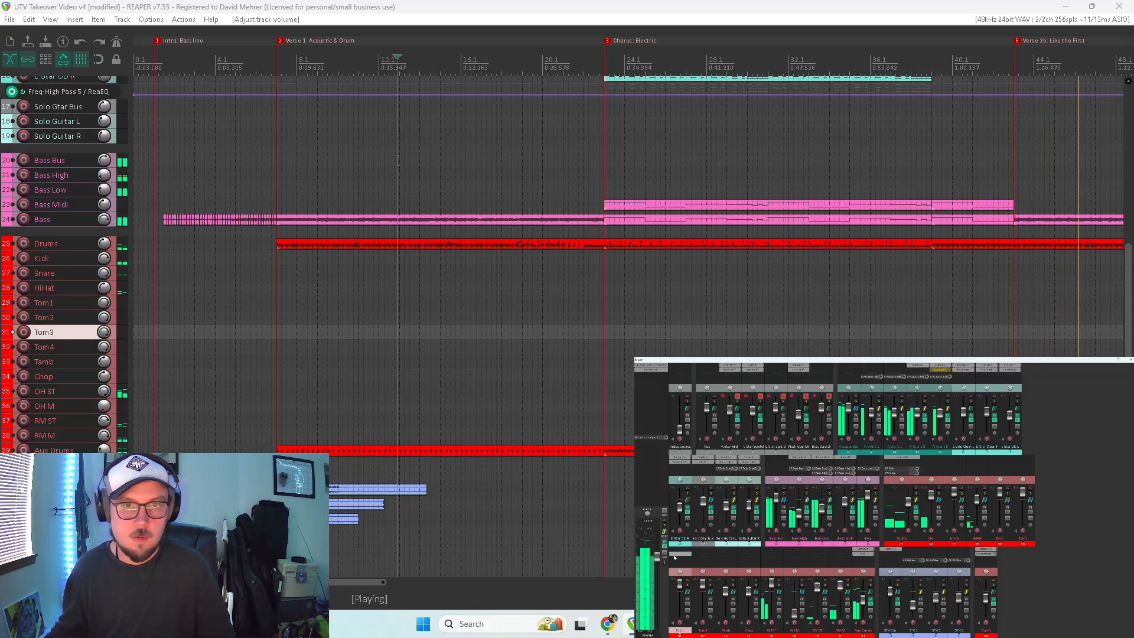
scroll(627, 295, "down", 7)
scroll(628, 295, "up", 2)
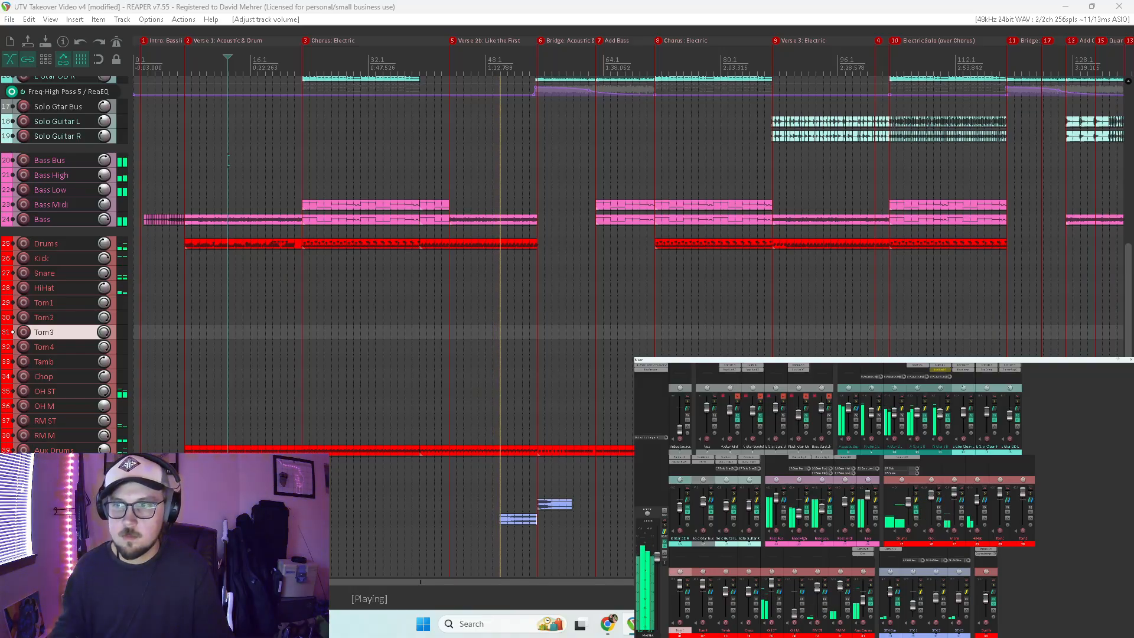
left_click(864, 453)
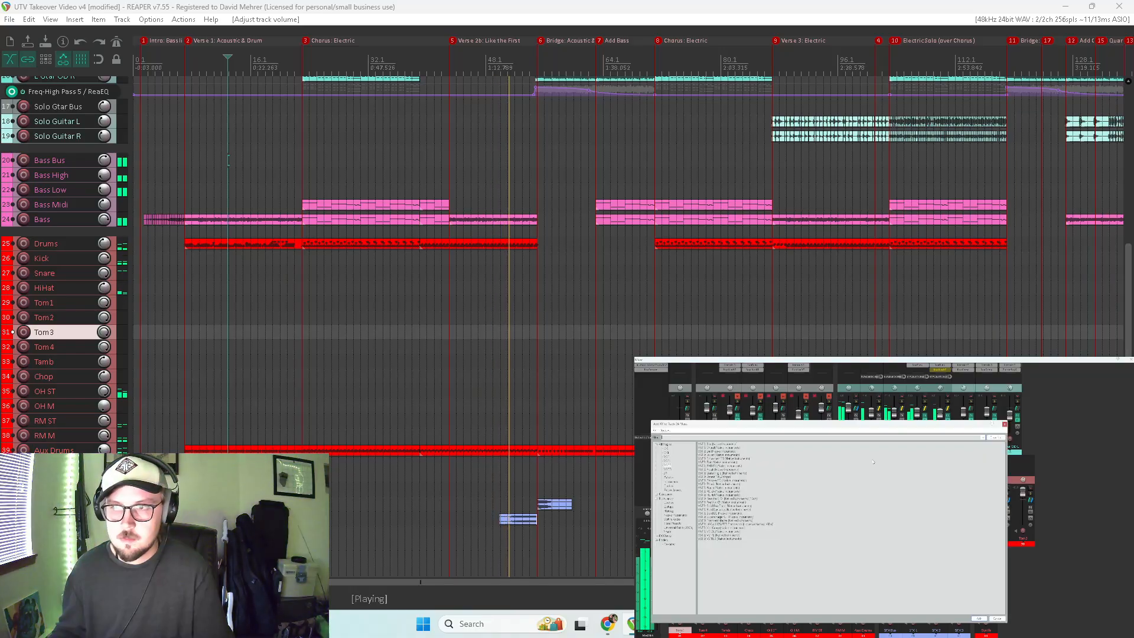
left_click(668, 445)
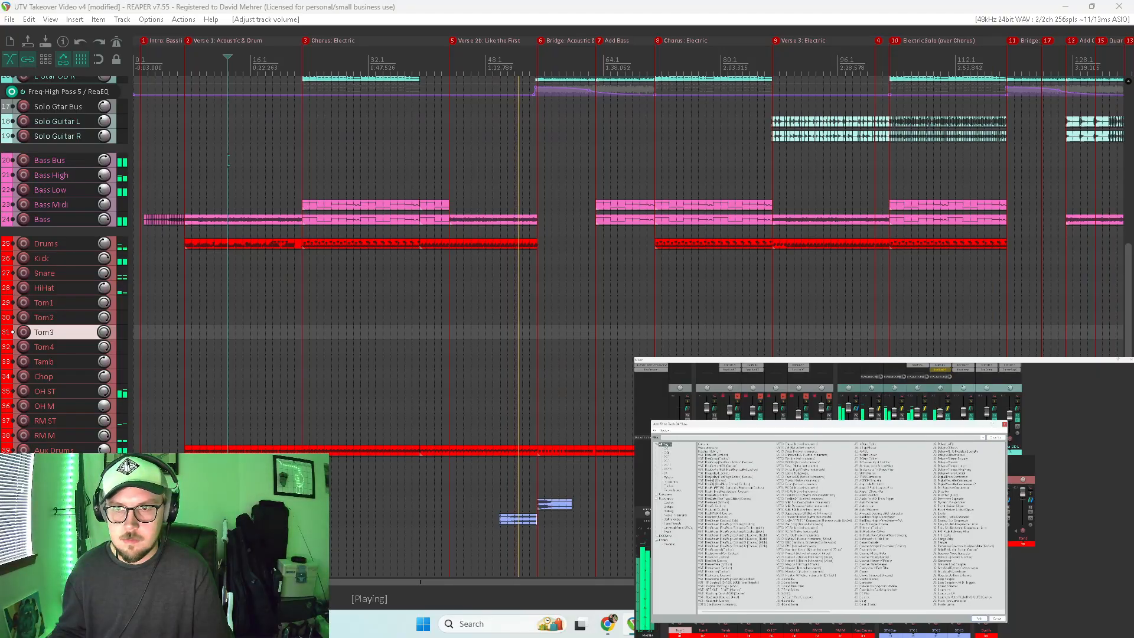
double_click(706, 480)
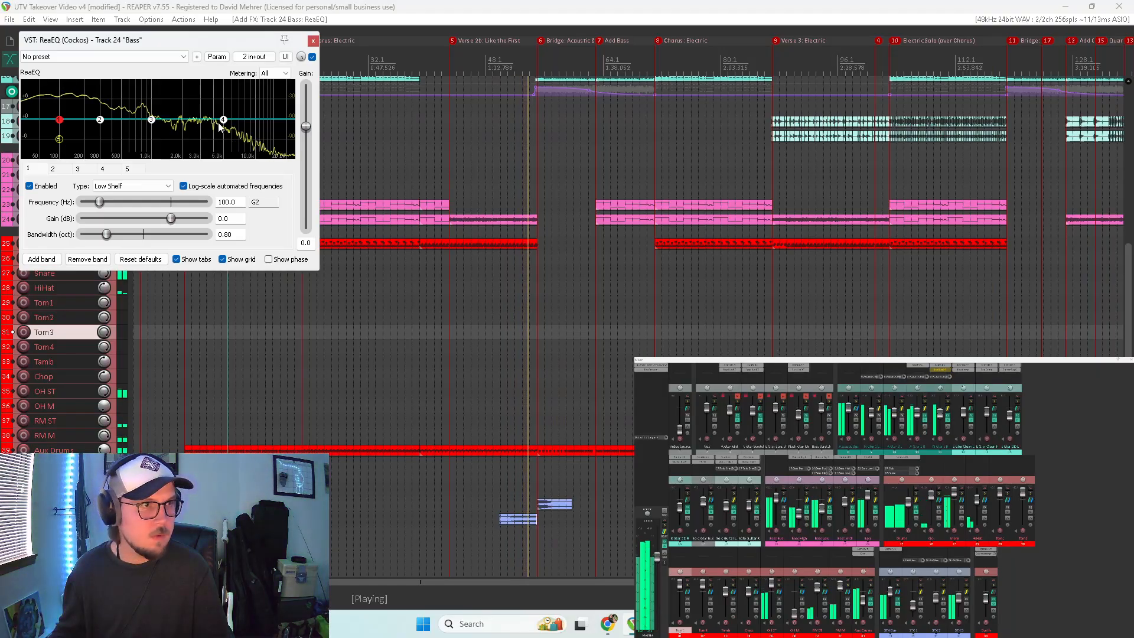
Step: Boost ReaEQ's high shelf band on the Bass track by 6.0 dB at about 2347 Hz, and replay from just before Verse 2b
left_click_drag(223, 119, 189, 99)
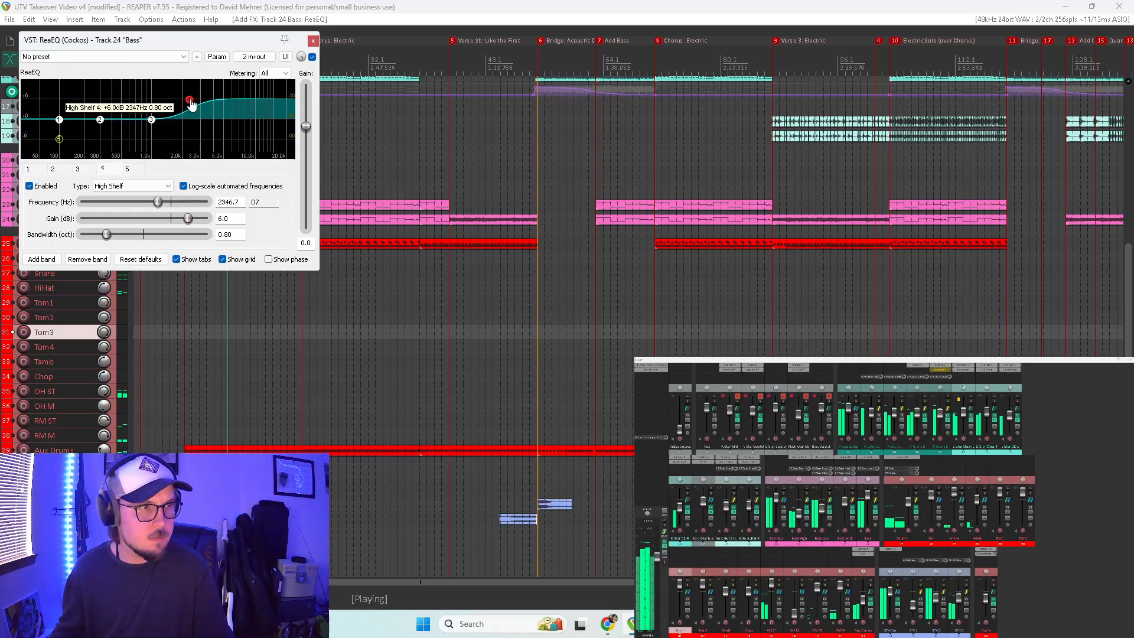
left_click(451, 318)
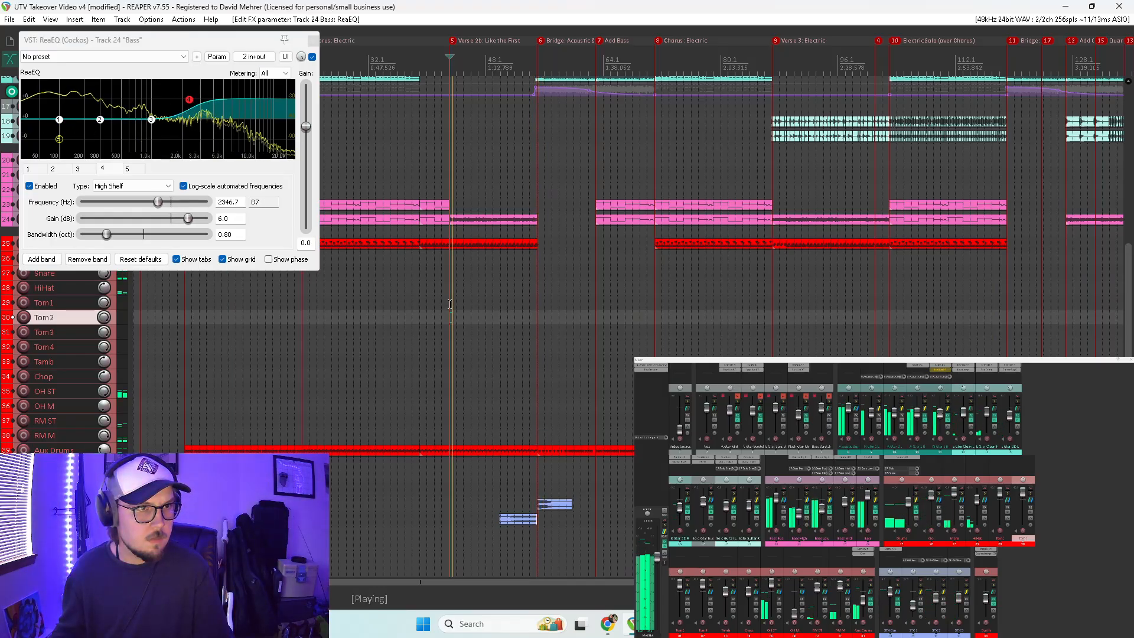
left_click(424, 293)
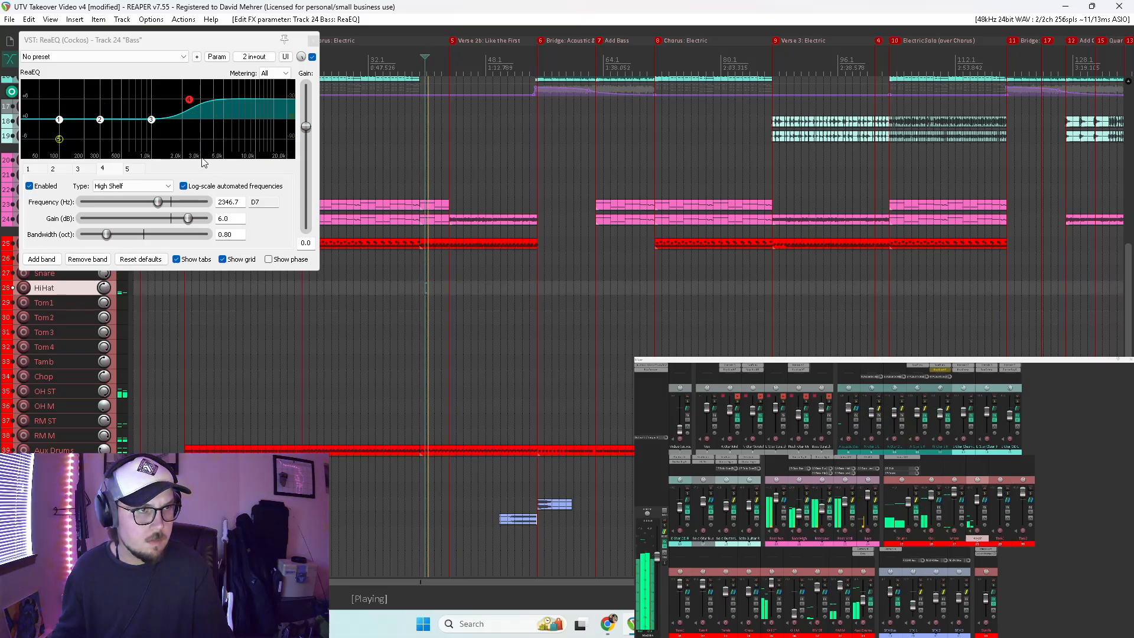
Step: Solo the Bass Midi and Bass tracks, and set the Bass ReaEQ's high shelf band 4 to about 608 Hz with 5.9 dB gain
left_click_drag(189, 99, 247, 87)
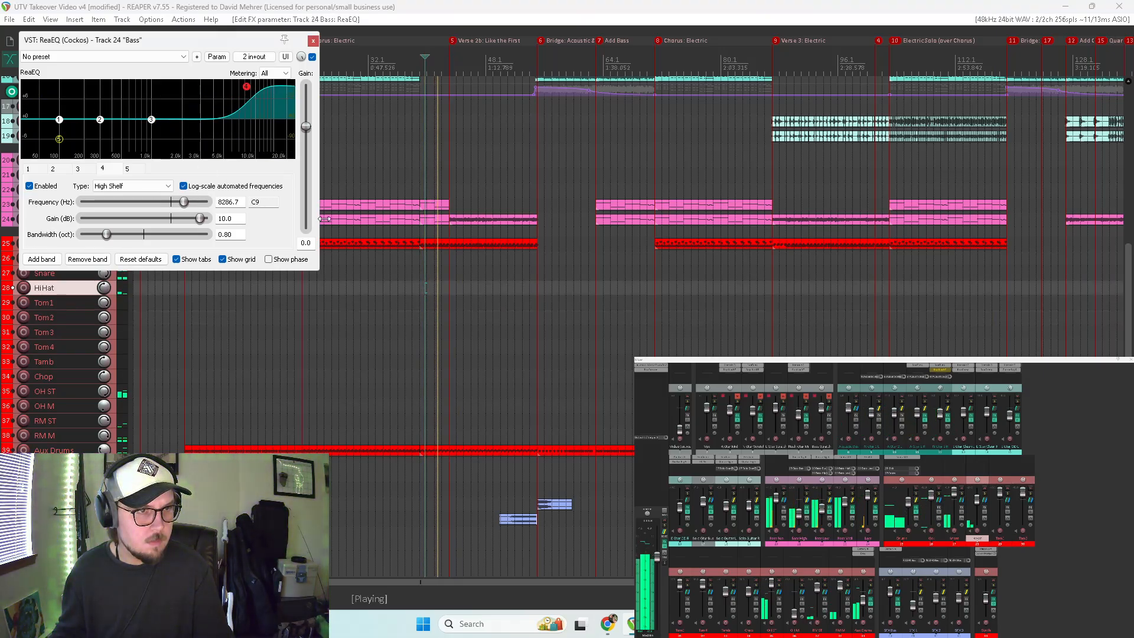
left_click(458, 283)
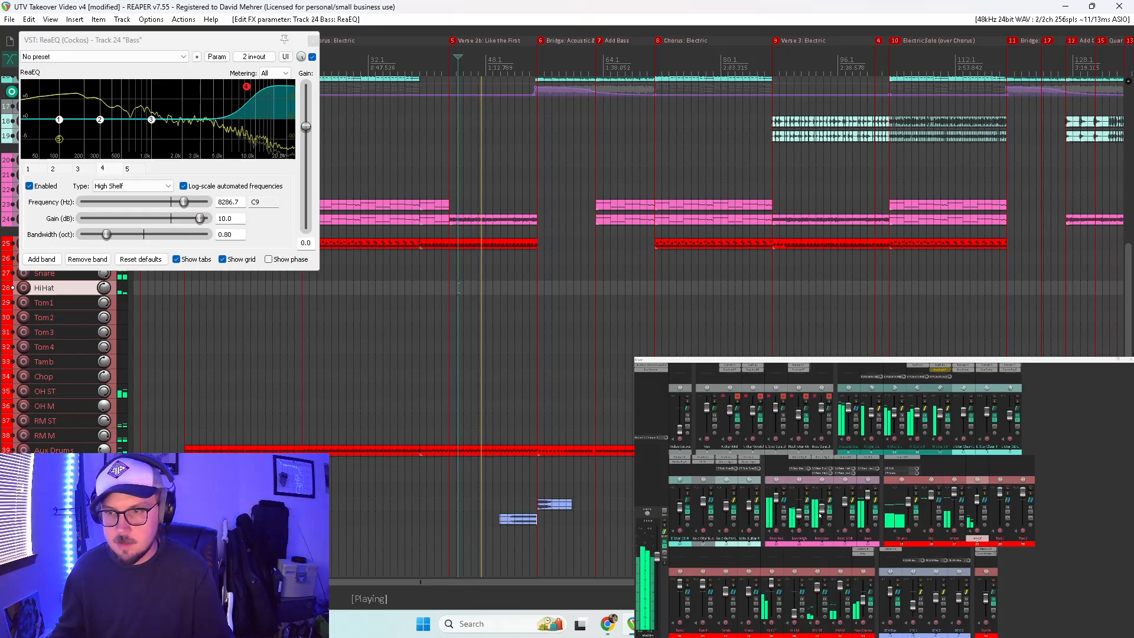
left_click_drag(852, 493, 876, 494)
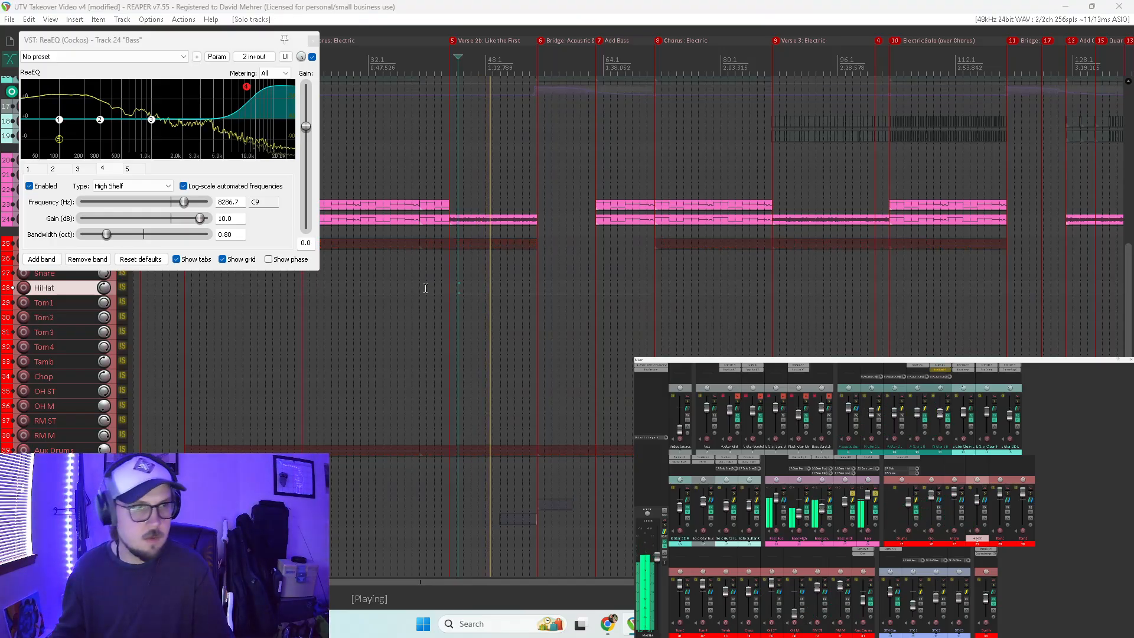
left_click_drag(247, 89, 131, 103)
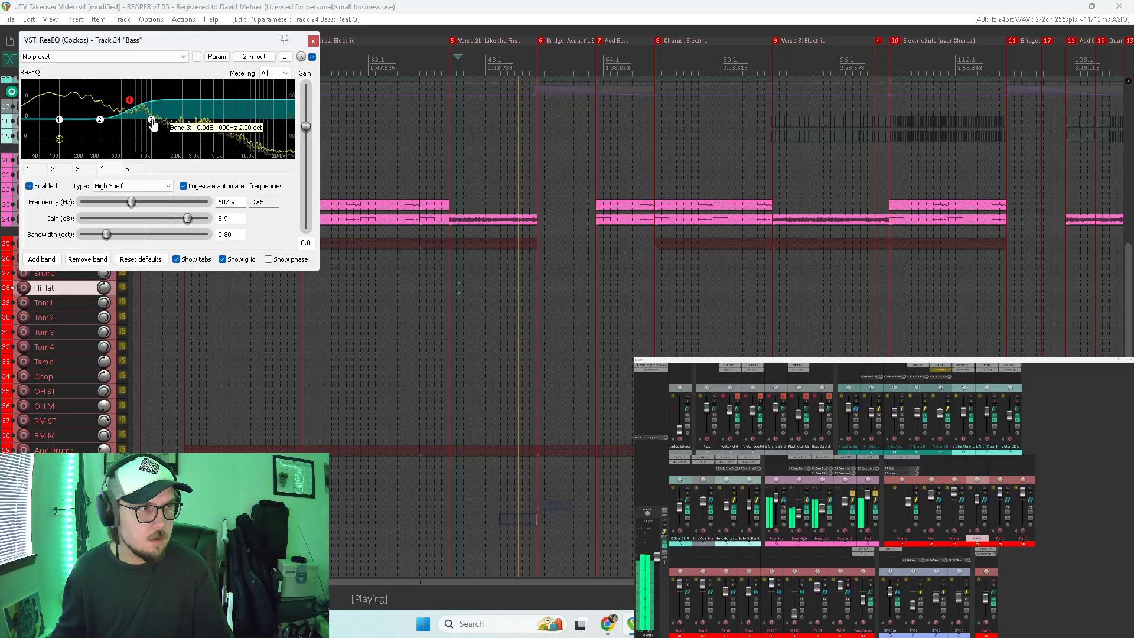
Step: Make ReaEQ band 3 a high shelf at about 3544 Hz with -6.0 dB gain and 0.01 octave bandwidth
left_click_drag(151, 120, 243, 122)
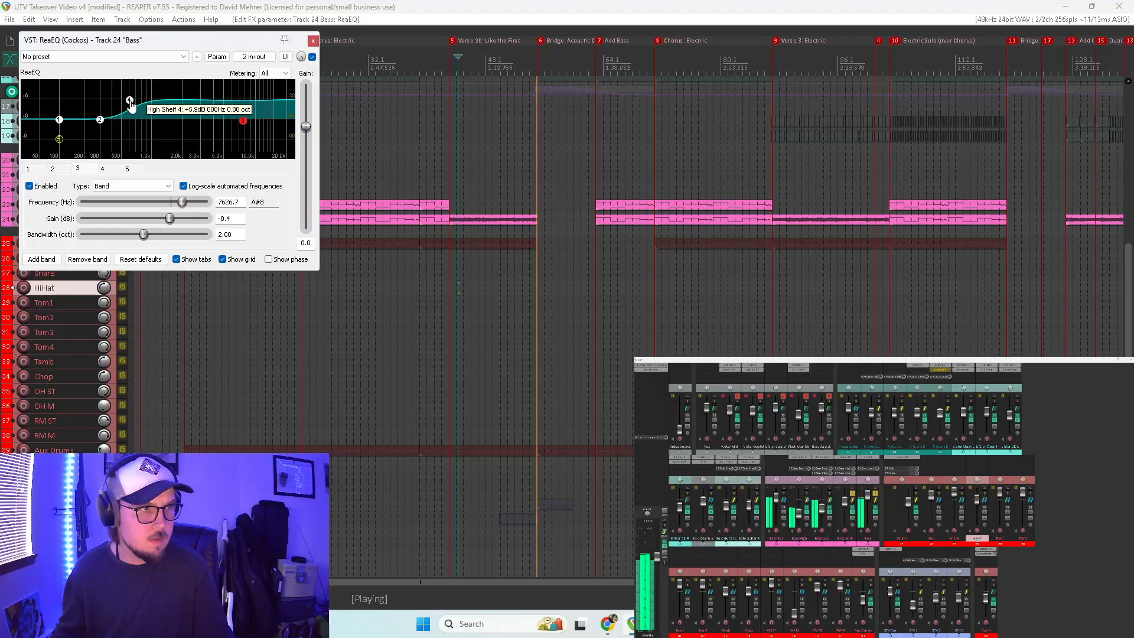
left_click(133, 186)
left_click(132, 206)
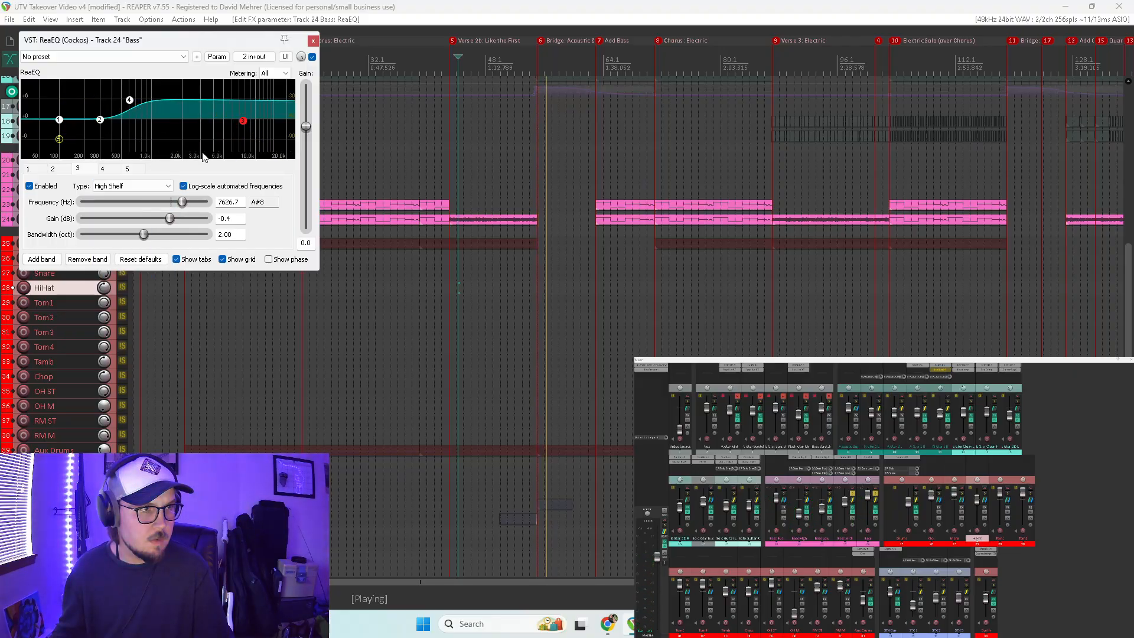
left_click_drag(243, 121, 209, 142)
scroll(234, 141, "down", 10)
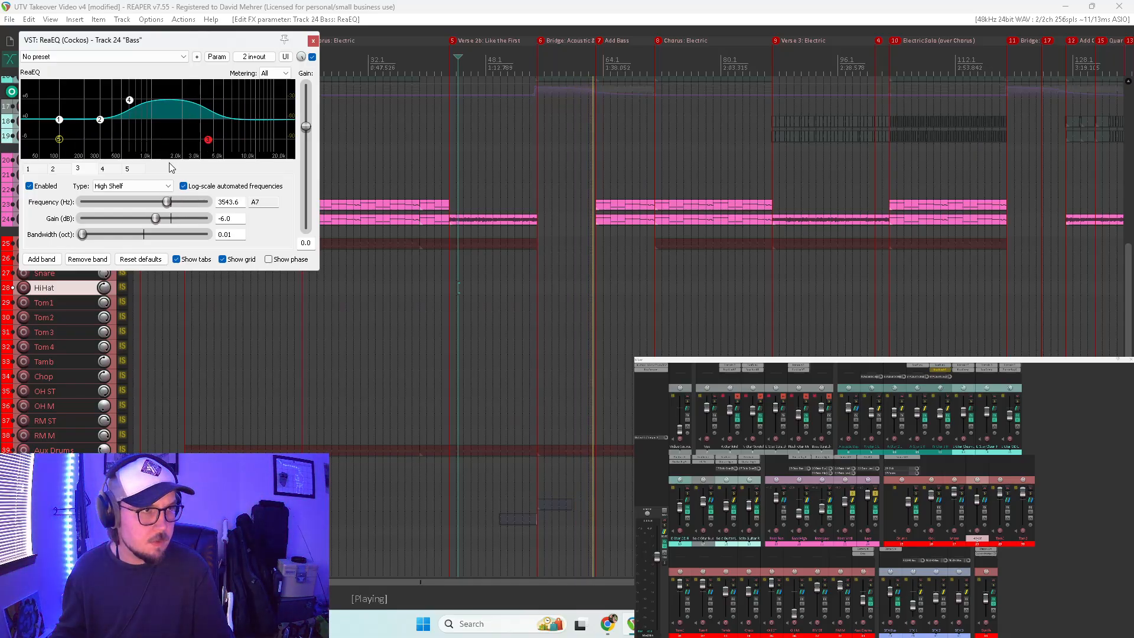
Step: Replay the passage before Verse 2b, set ReaEQ band 3 to about 11838 Hz with 4.1 dB gain, and close the effect
key("space")
key("space")
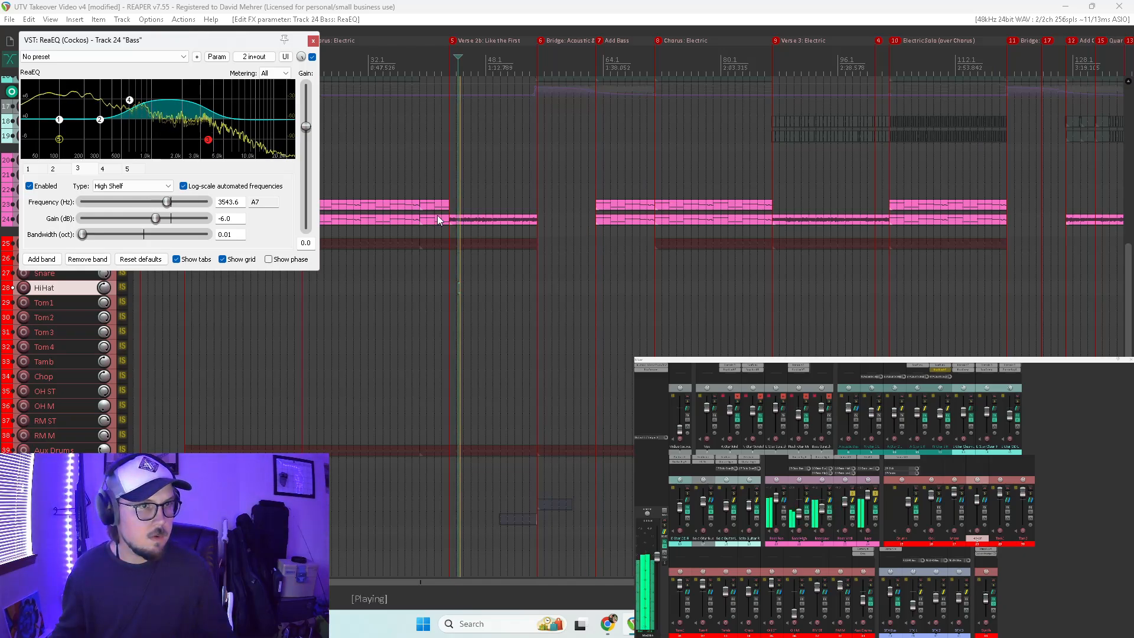
left_click(423, 284)
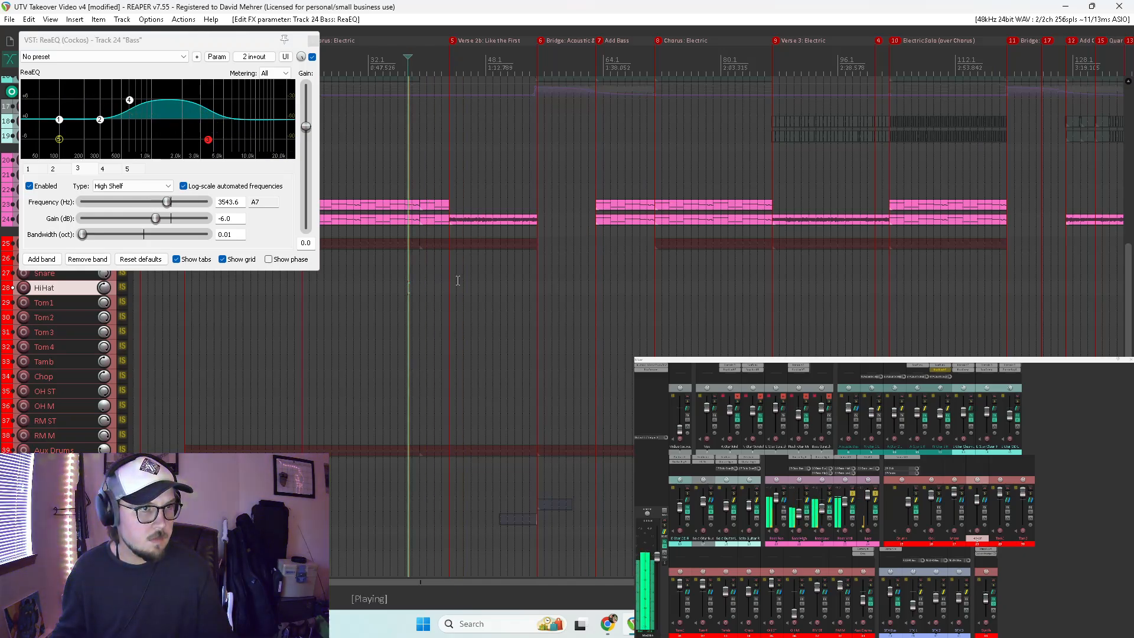
left_click(442, 272)
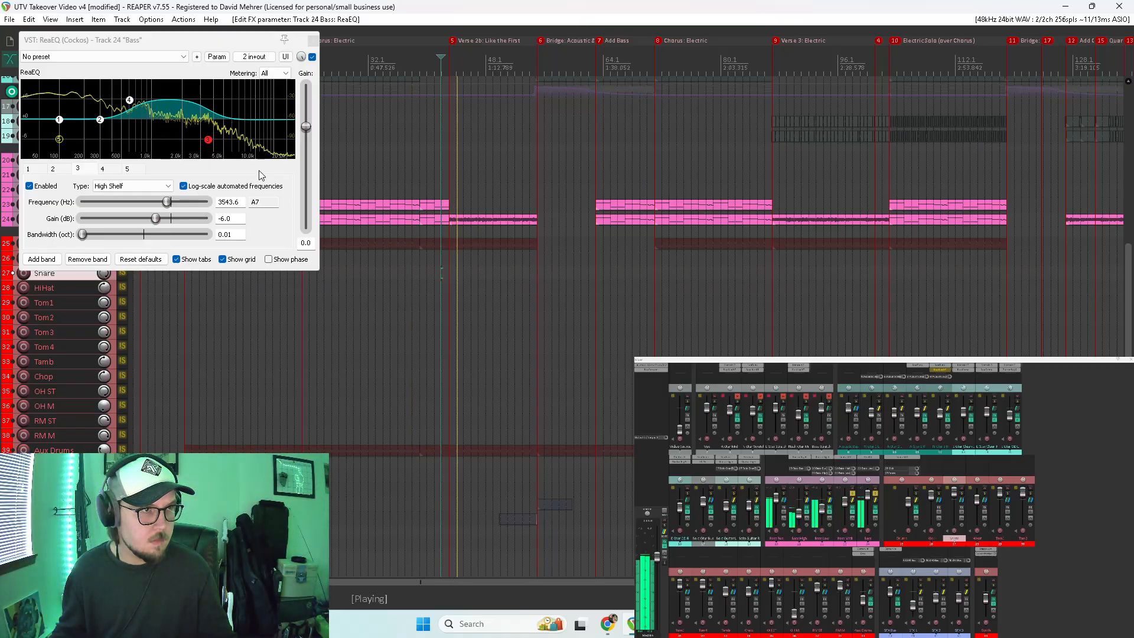
left_click_drag(208, 140, 264, 112)
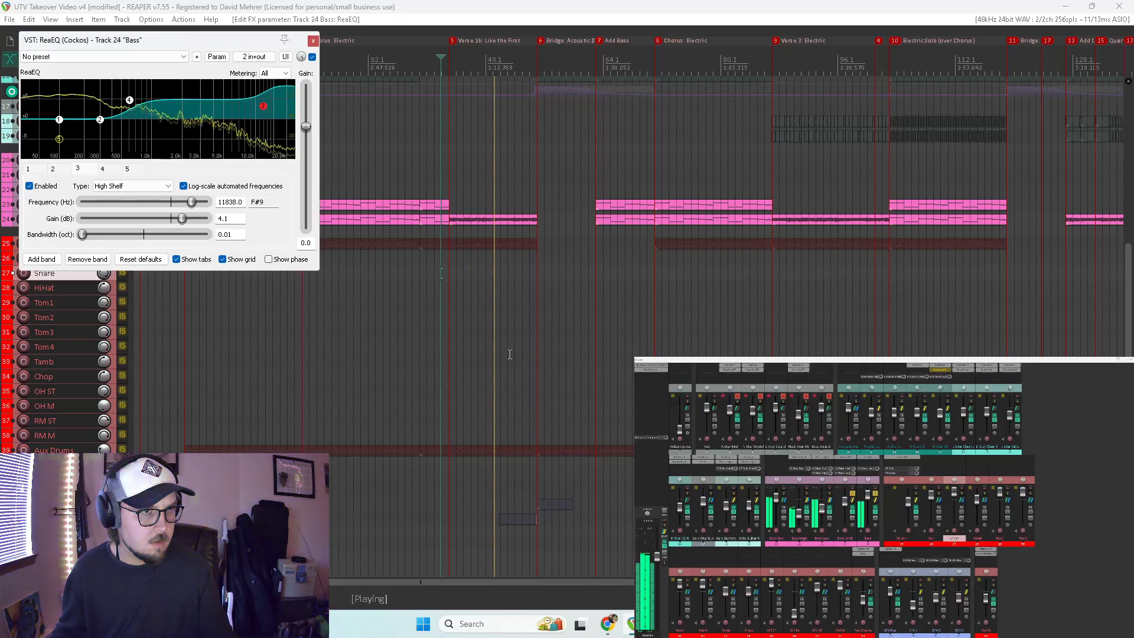
left_click(312, 42)
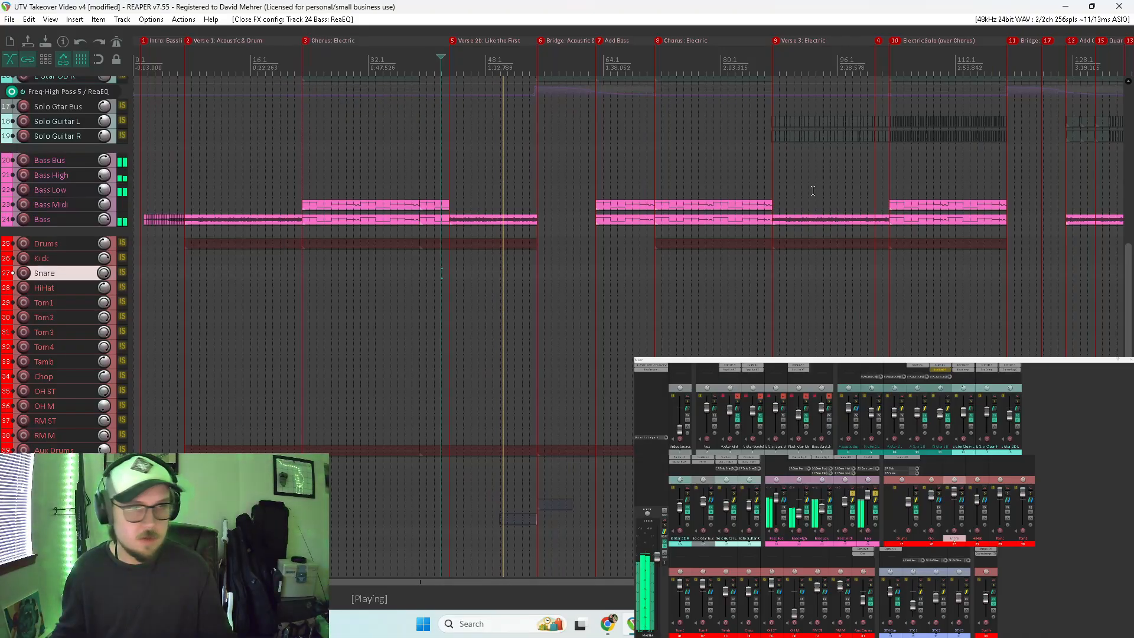
Step: Unsolo the Bass and Bass Midi tracks, and replay the full mix from within the first electric Chorus
left_click(876, 494)
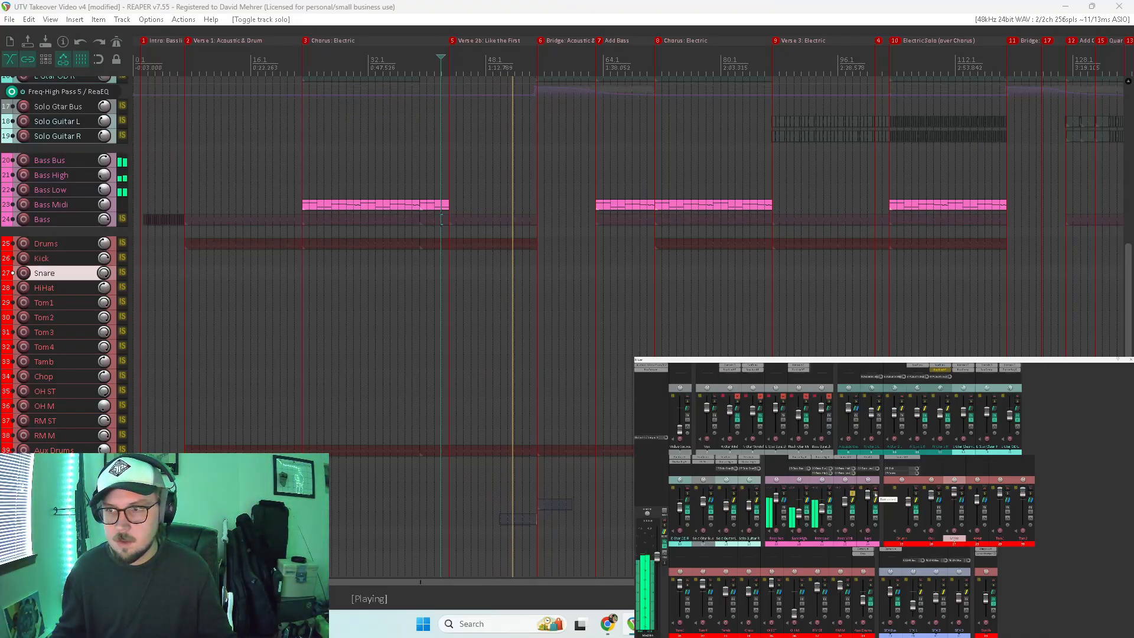
left_click(853, 494)
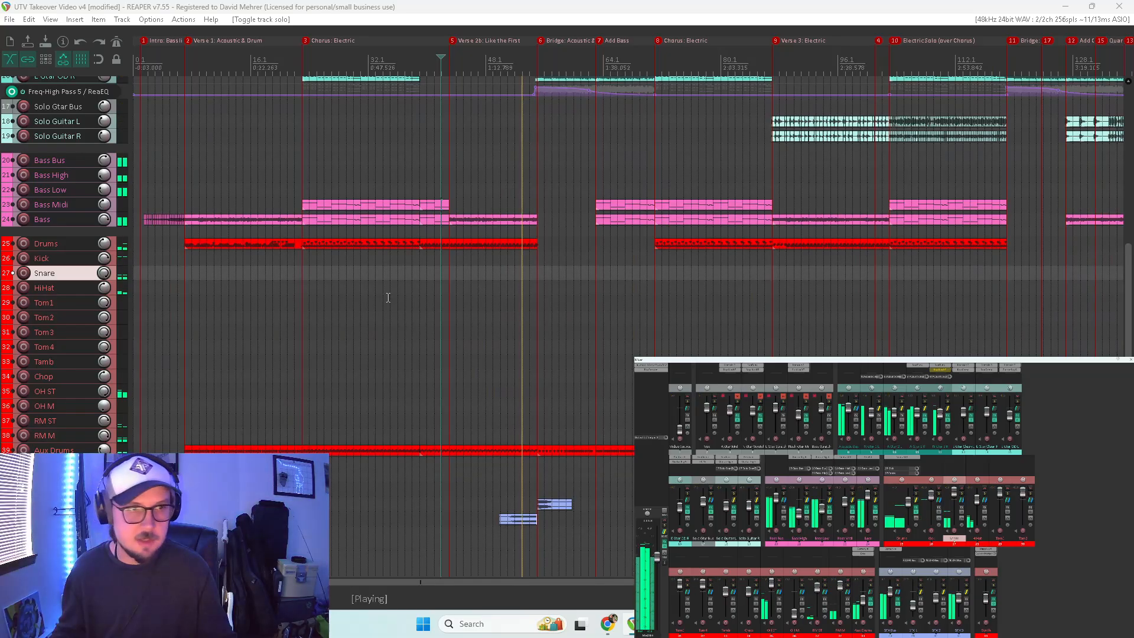
left_click(387, 268)
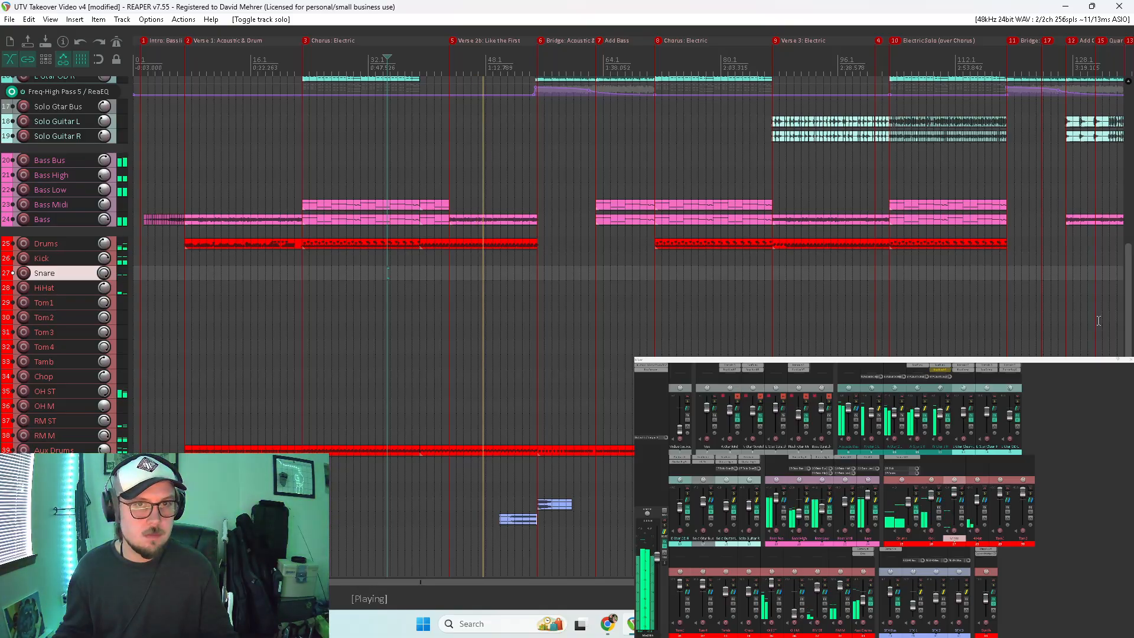
Step: Lower band 3's gain and set band 4's gain to 1.5 dB in the Bass ReaEQ, and replay from just before Verse 2b
left_click(871, 458)
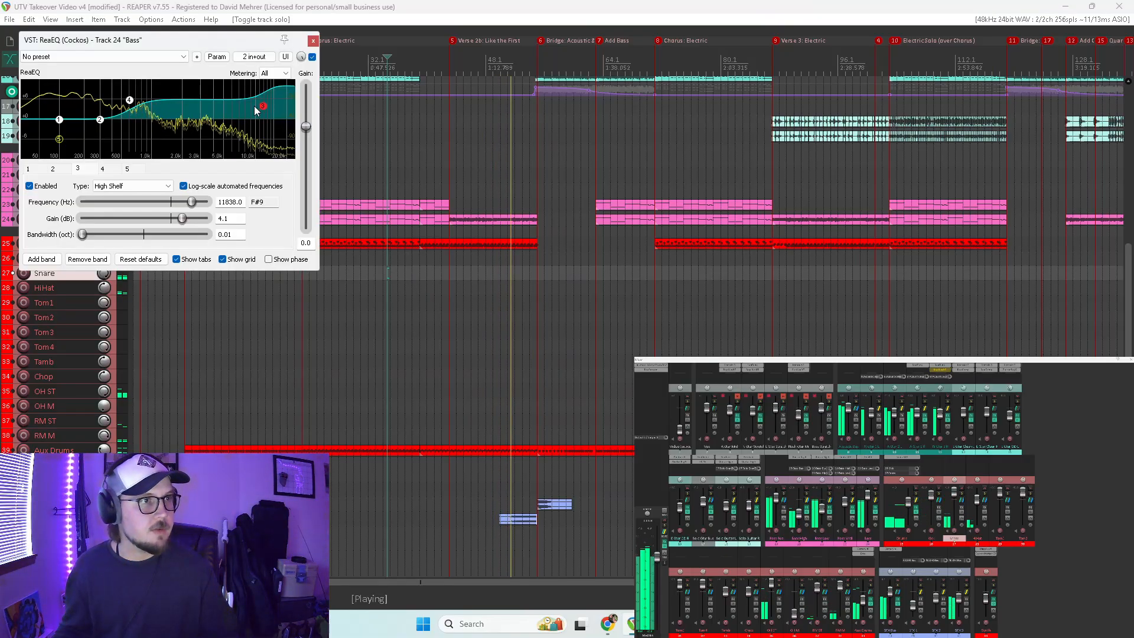
left_click_drag(185, 222, 176, 222)
left_click(130, 101)
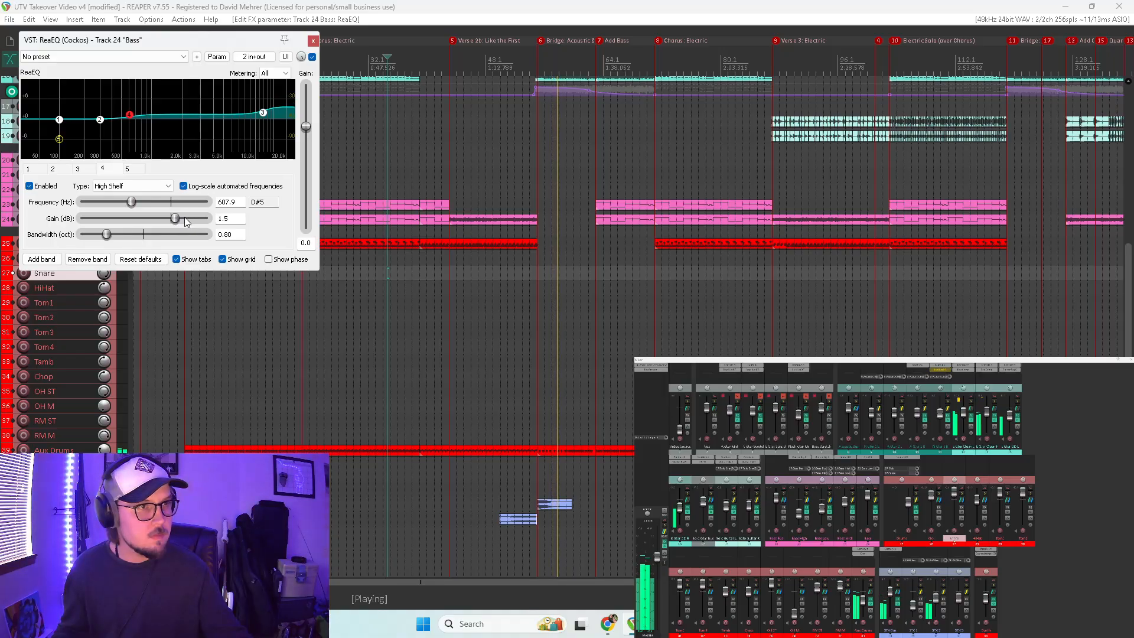
left_click(312, 40)
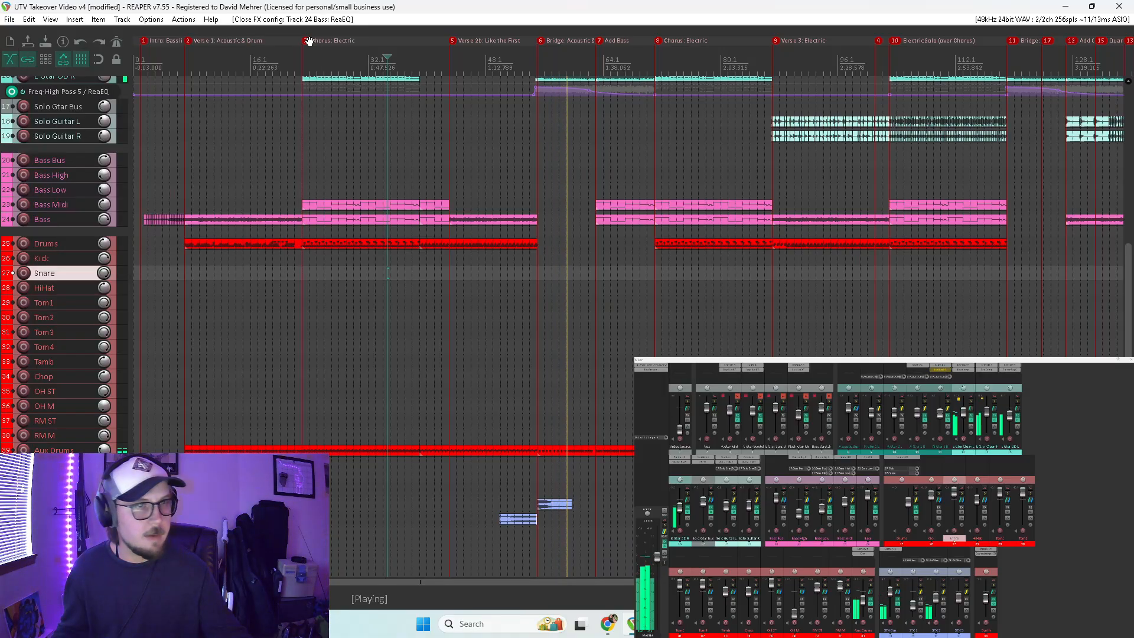
left_click(435, 318)
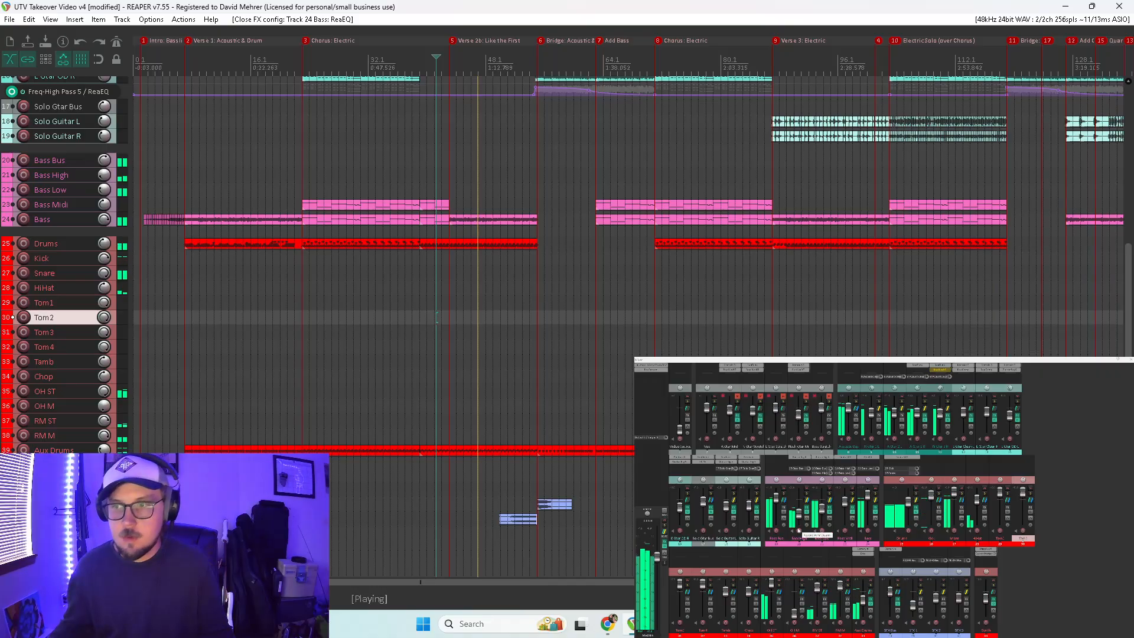
Step: Listen to the Bass Midi and Bass tracks in solo from the end of the Chorus, and return to the full mix
left_click(853, 494)
left_click(422, 288)
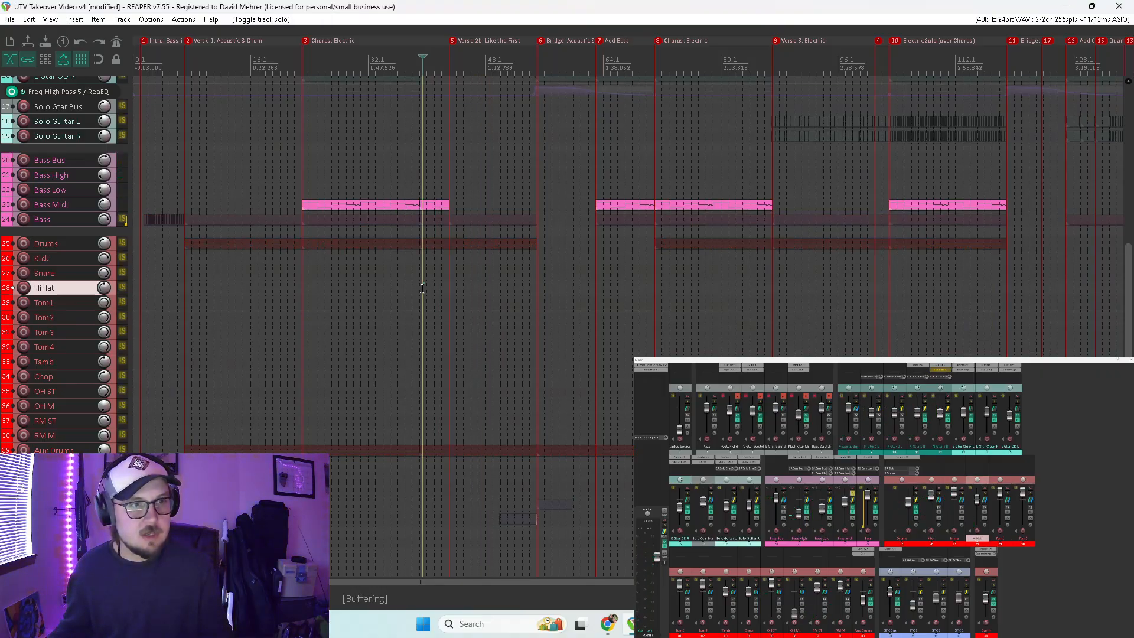
left_click(875, 494)
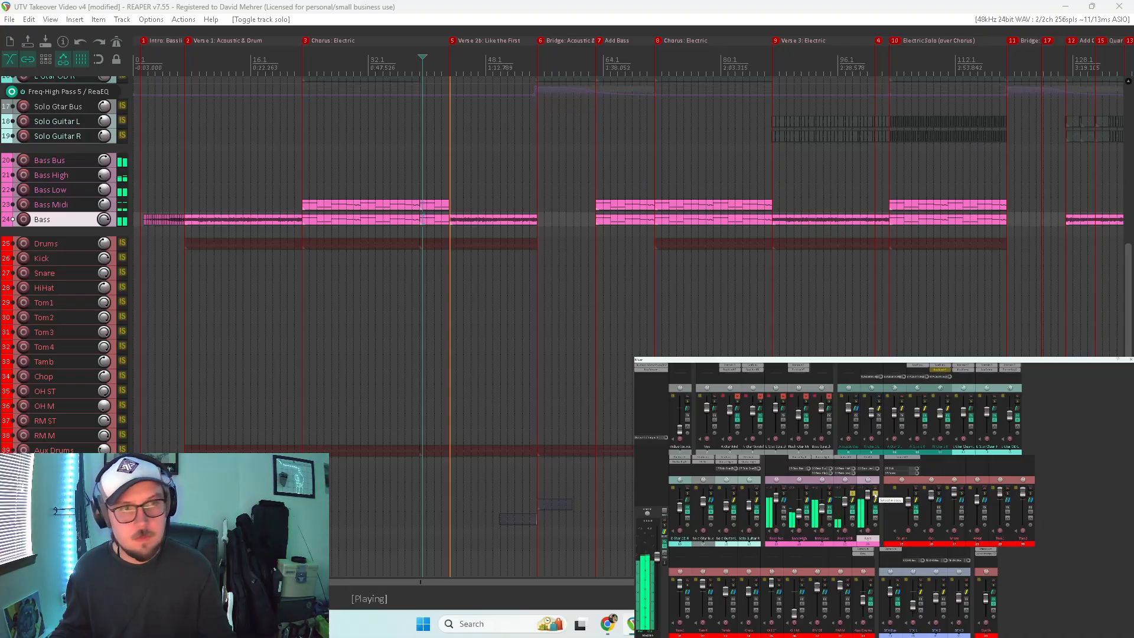
left_click(875, 493)
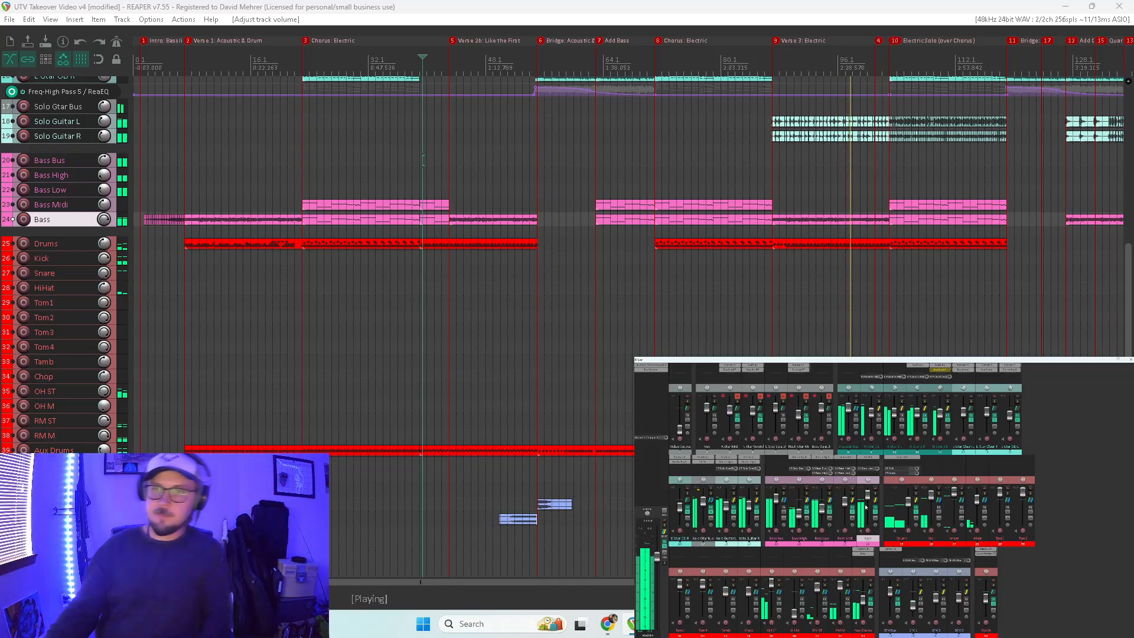
Step: Compare the Kick, Snare and Aux Drums tracks by soloing them in different combinations, and clear all solos
left_click(924, 522)
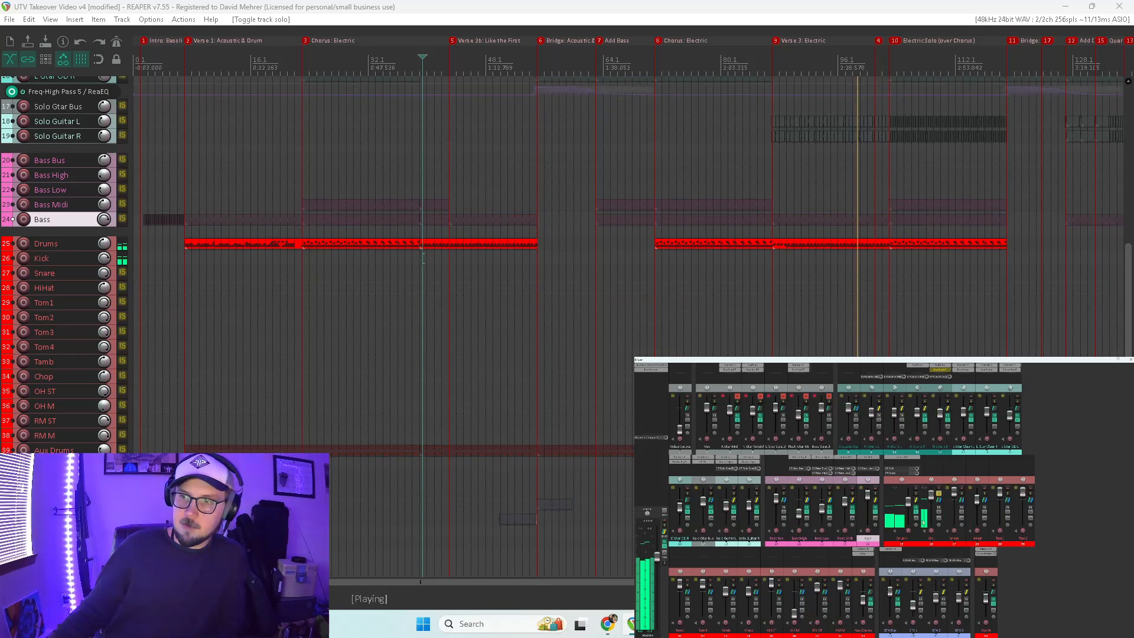
left_click(872, 585)
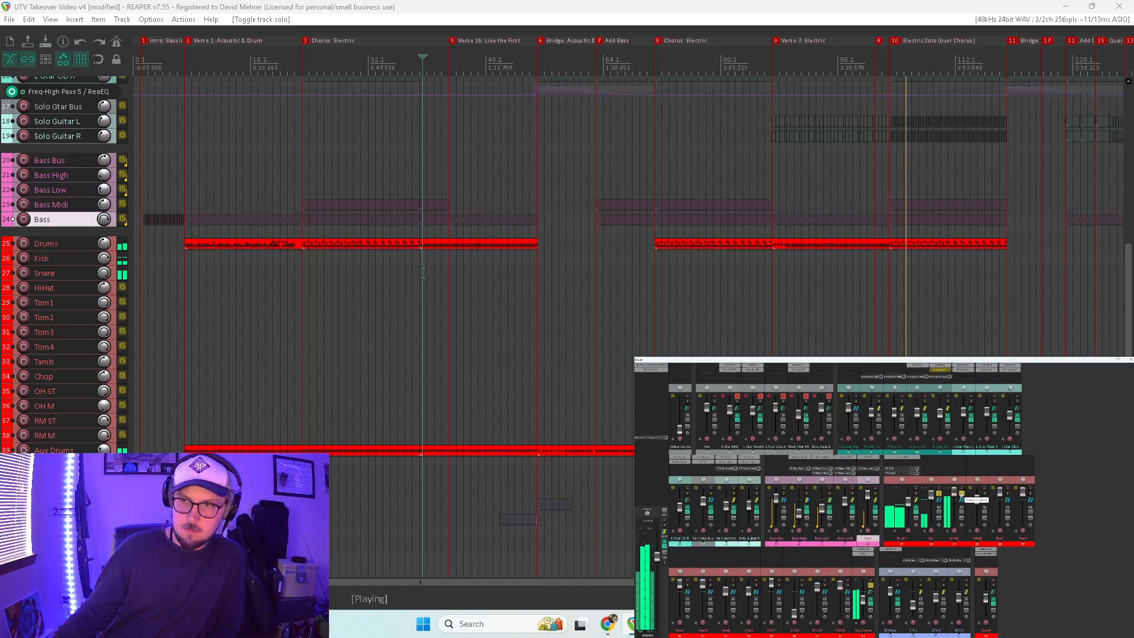
left_click(962, 494)
left_click(939, 494)
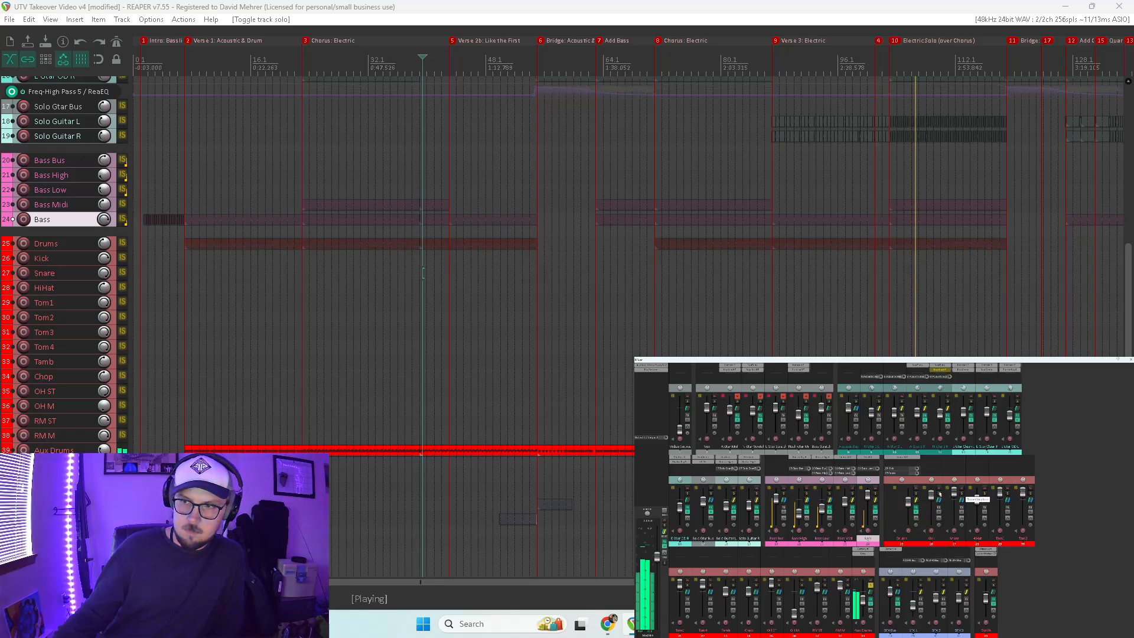
left_click(870, 586)
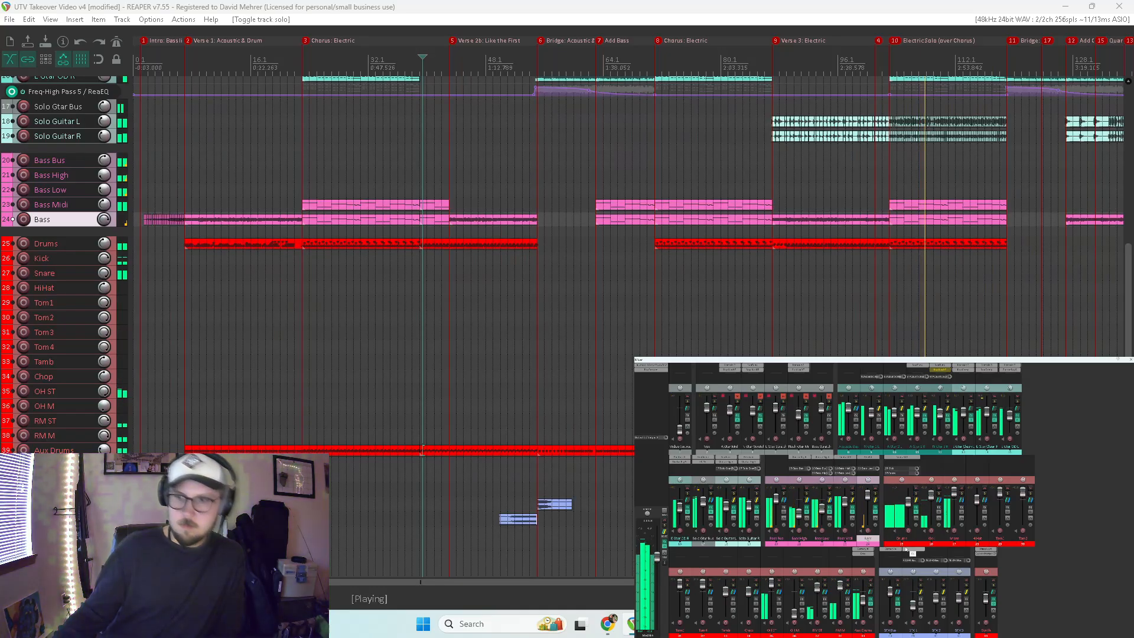
left_click(871, 586)
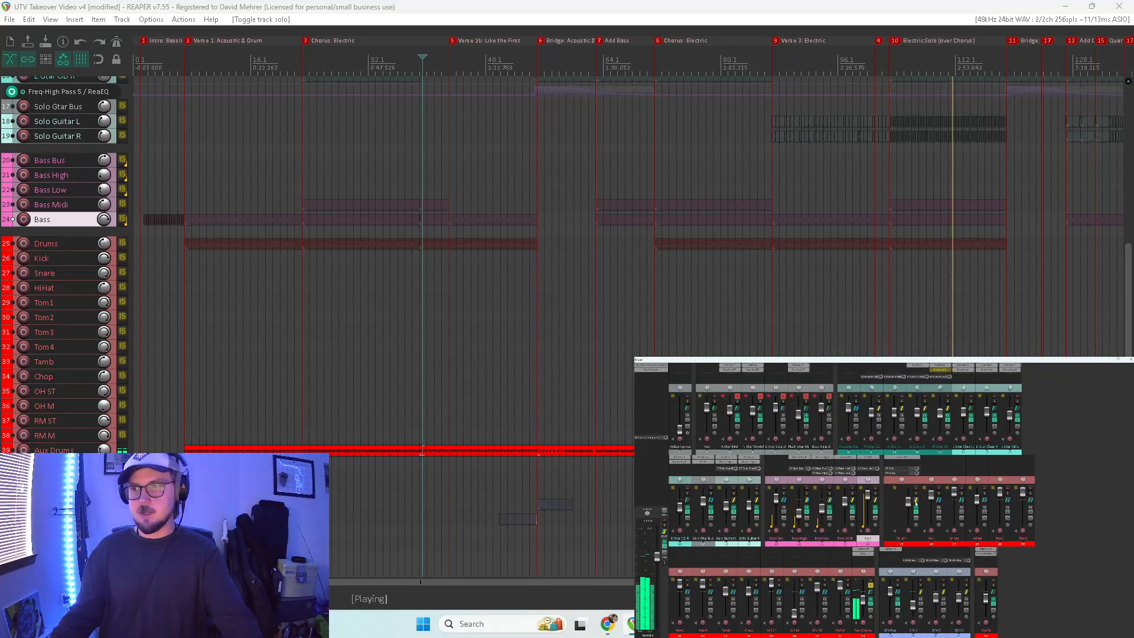
left_click(940, 496)
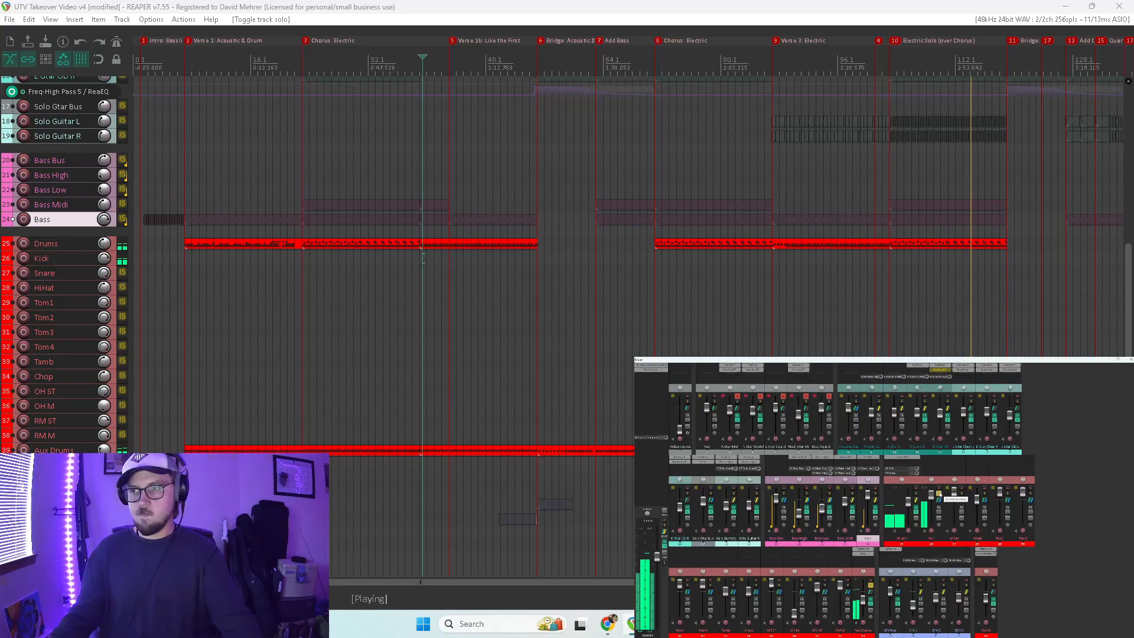
left_click(940, 495, "ctrl")
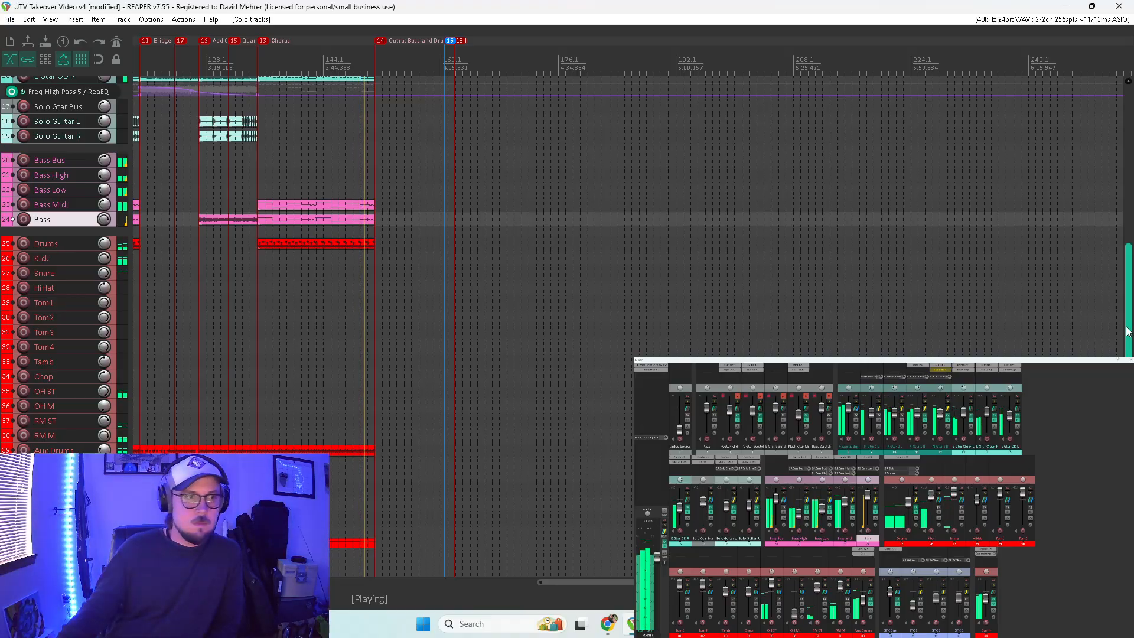
Step: Show the video window and play the whole project from the start to review the mix against the picture
left_click_drag(1127, 331, 1116, 195)
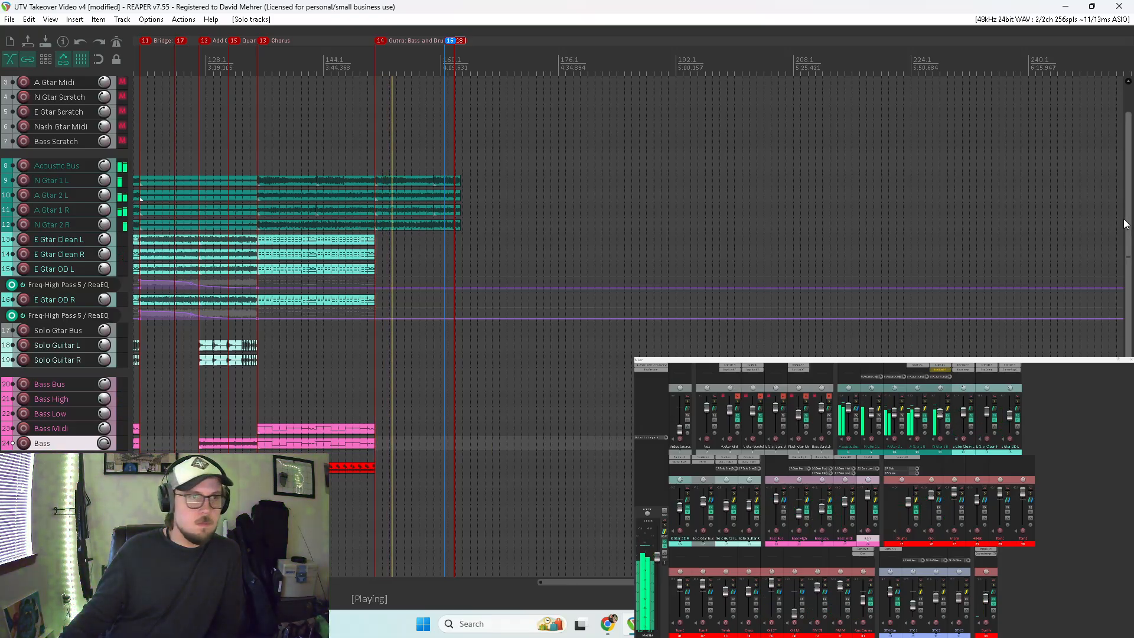
left_click_drag(1125, 223, 1106, 270)
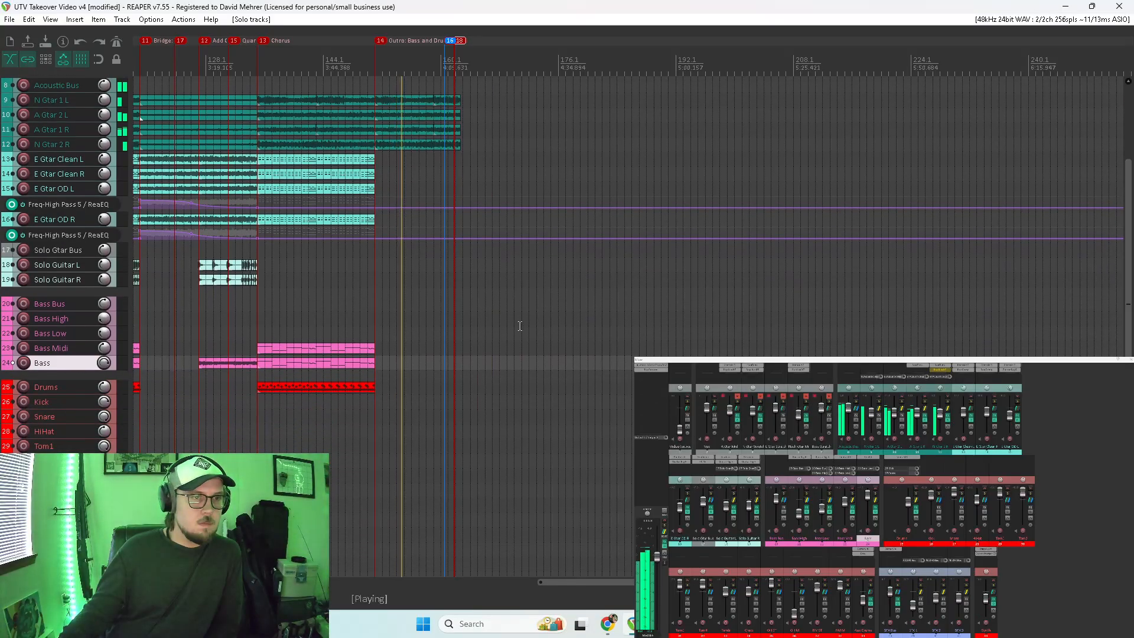
double_click(560, 582)
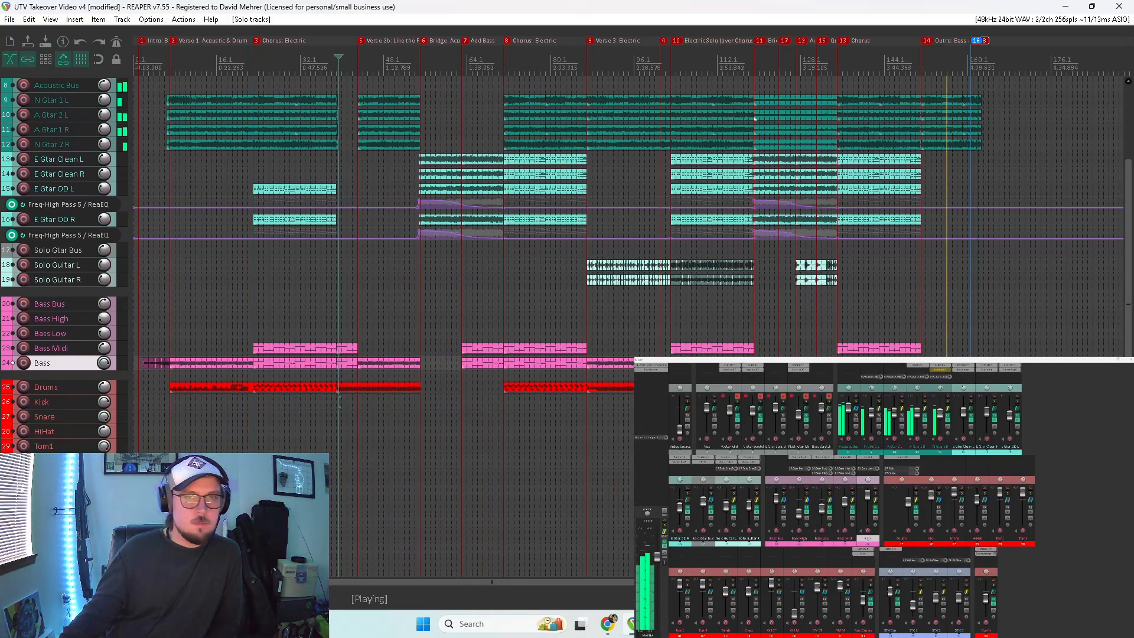
left_click_drag(850, 582, 786, 583)
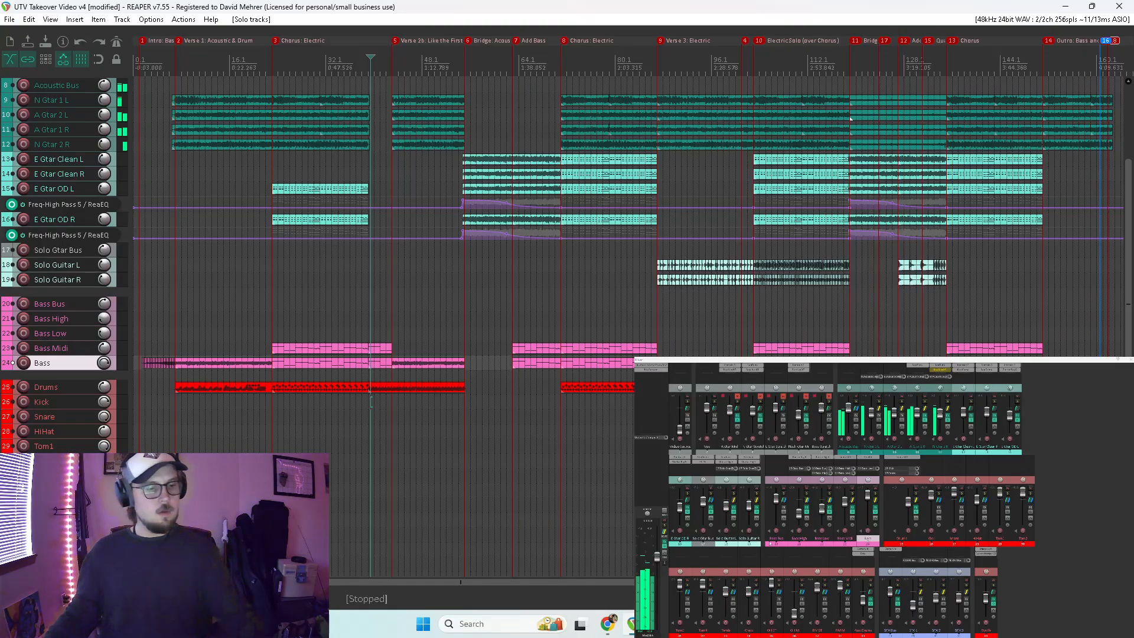
key("ctrl+shift+v")
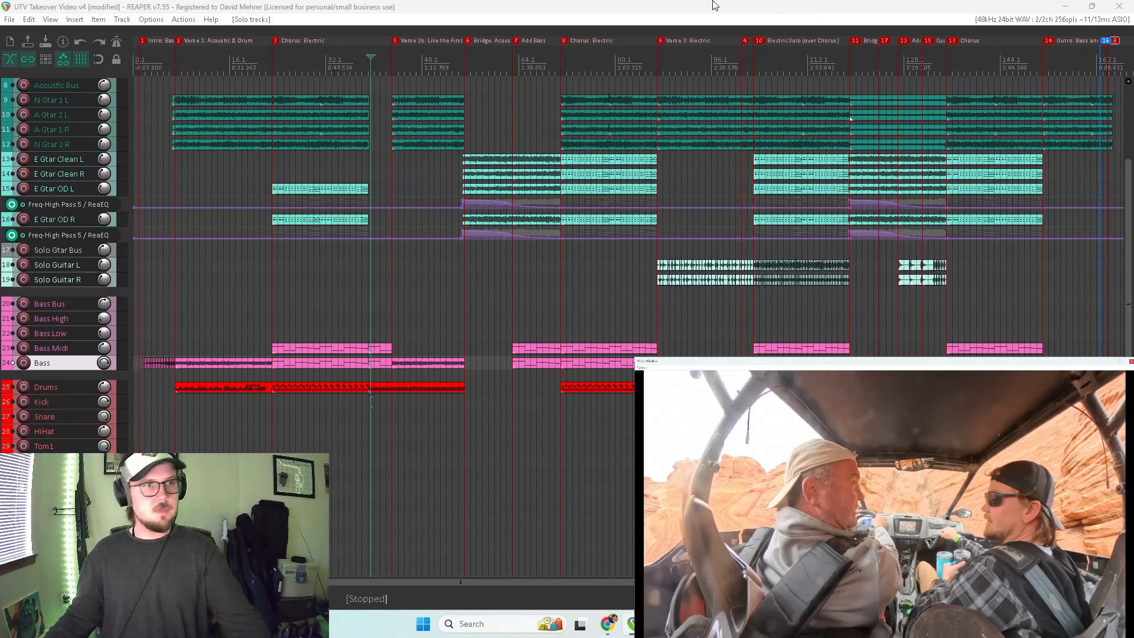
key("Home")
key("space")
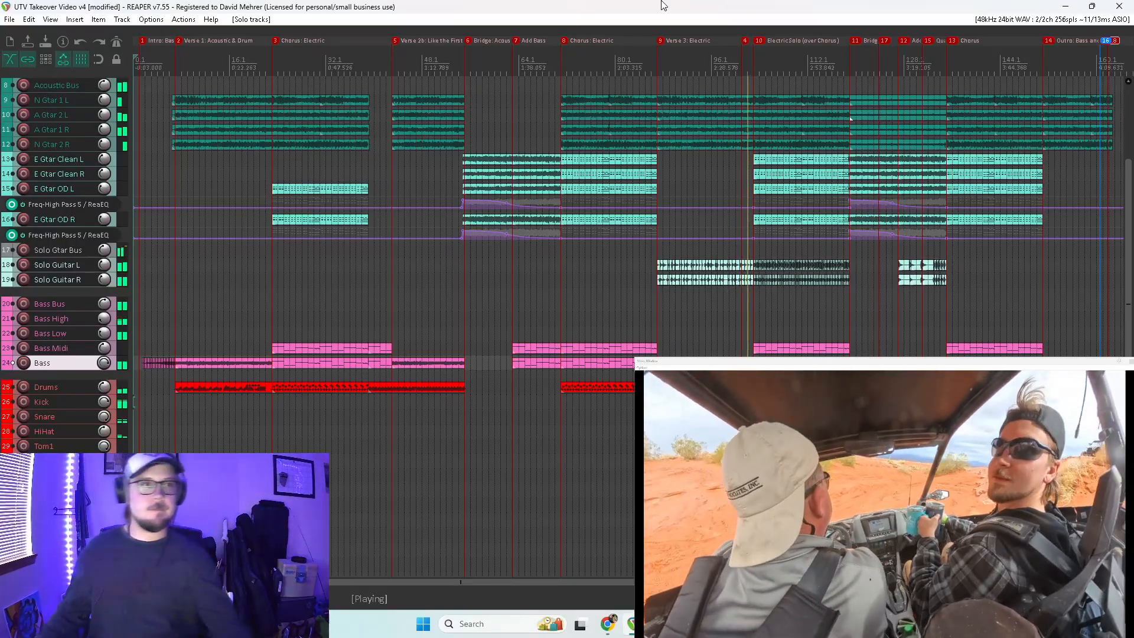
Step: Lower the velocities of all notes in the E Gtar Clean L MIDI item at the second Chorus to about 106–108
double_click(581, 159)
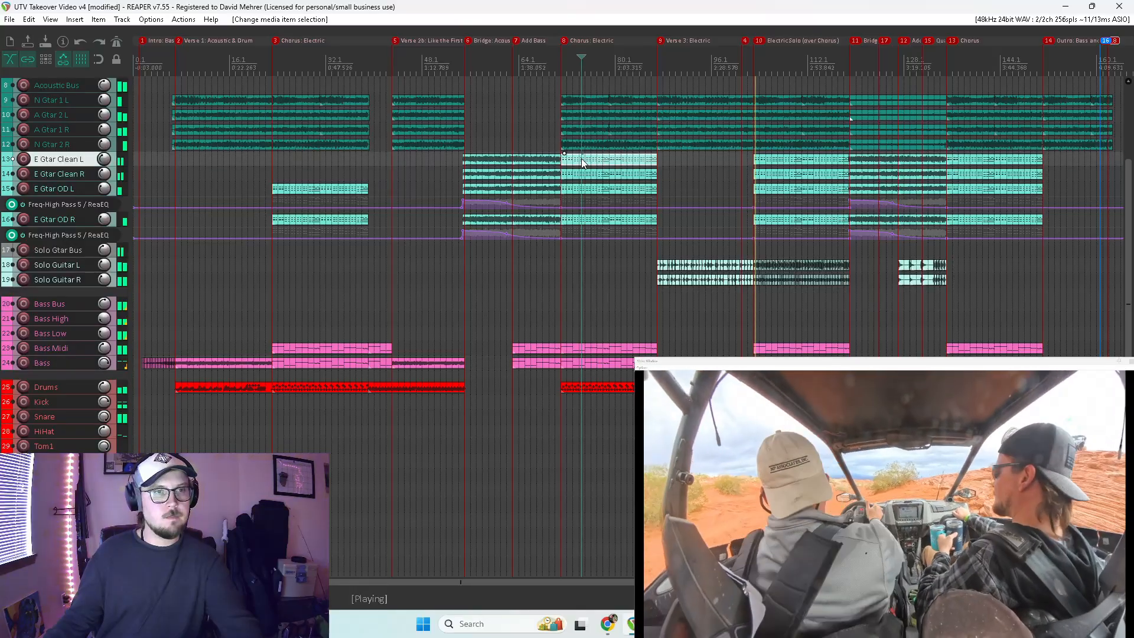
scroll(542, 180, "down", 1)
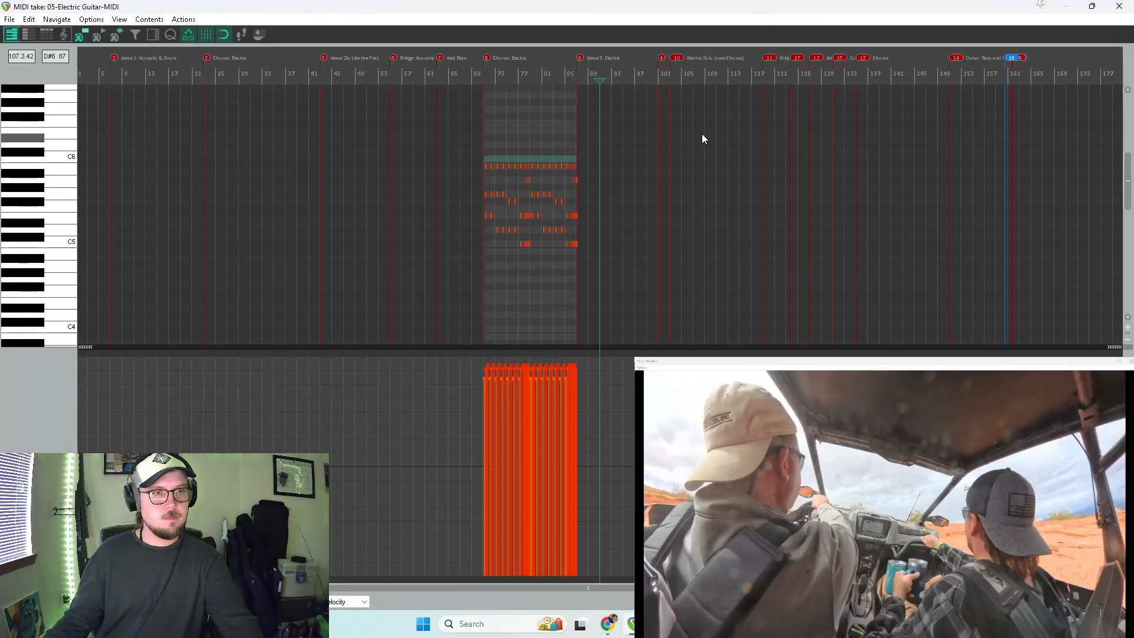
left_click_drag(670, 126, 413, 292)
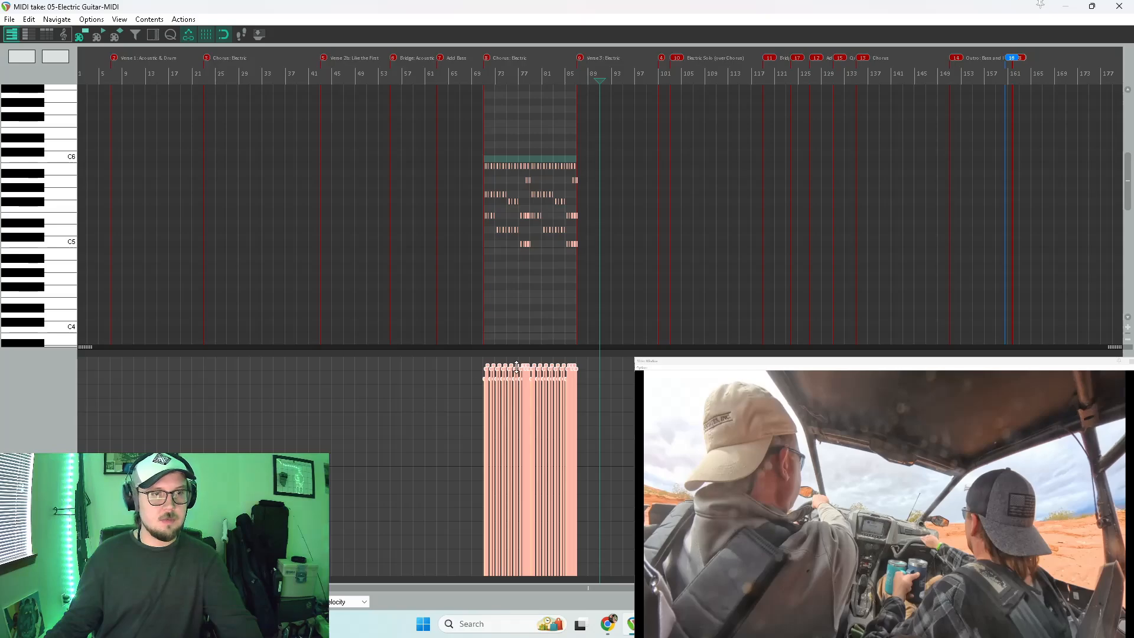
left_click_drag(517, 367, 511, 396)
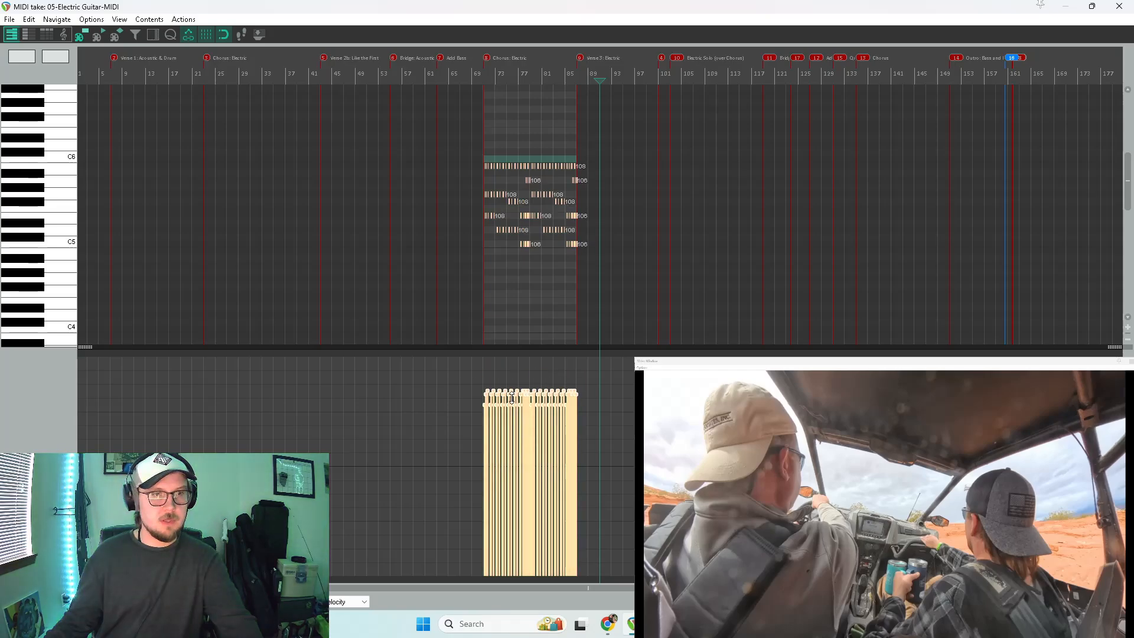
left_click(470, 279)
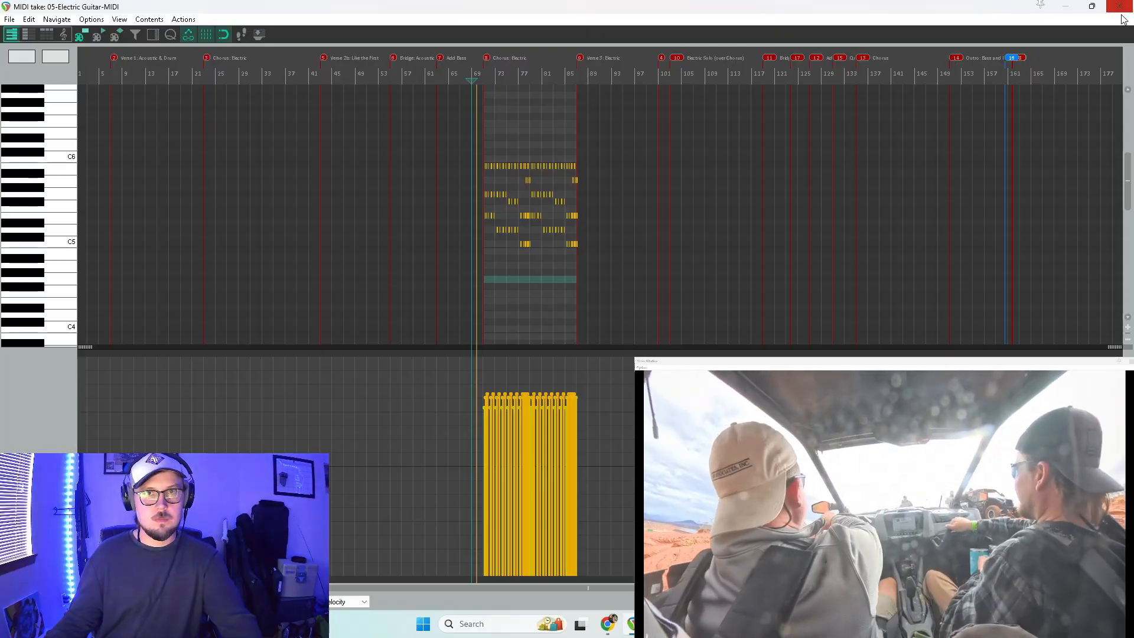
left_click(1121, 7)
Step: Lower the velocities of all notes in the E Gtar Clean R item at the second Chorus likewise, and recheck the Clean L item's velocities
scroll(732, 334, "up", 3)
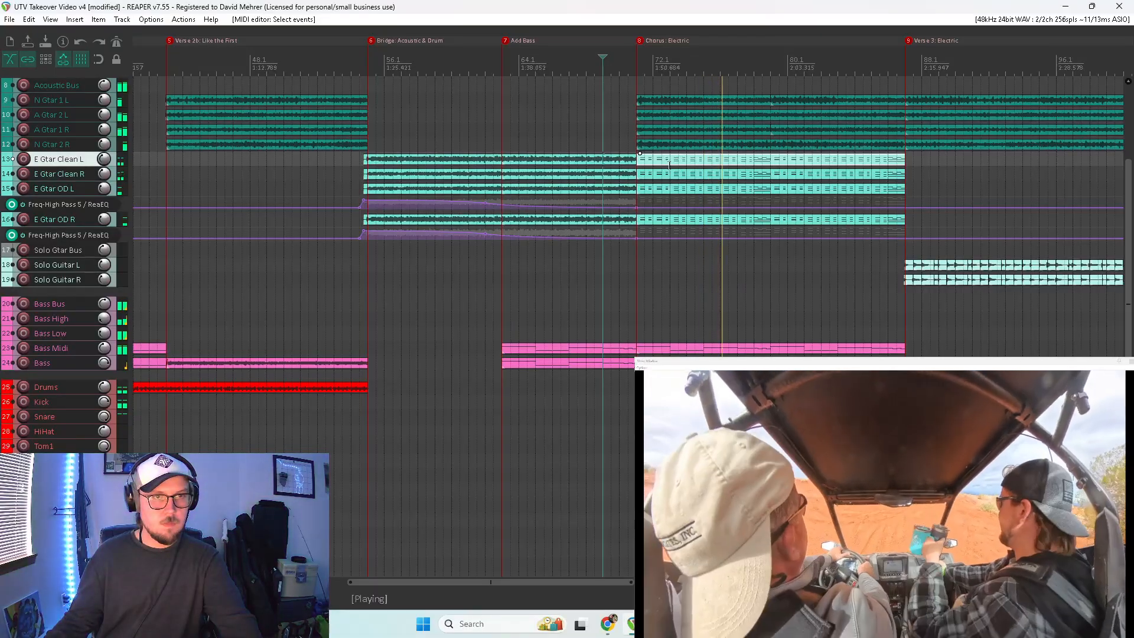
left_click(669, 172)
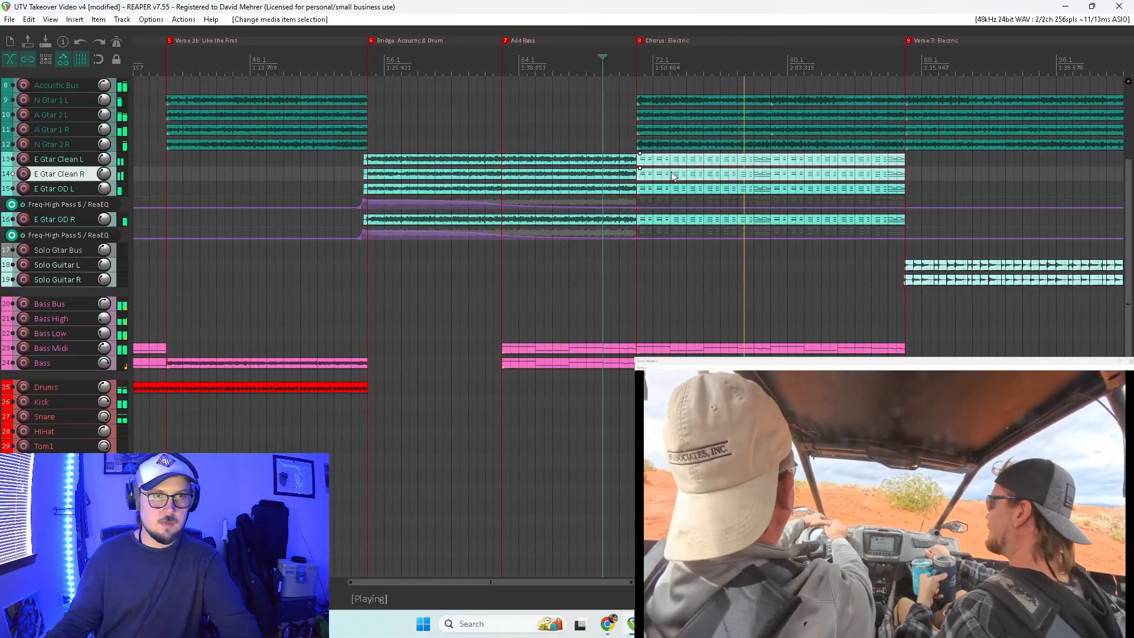
double_click(671, 174)
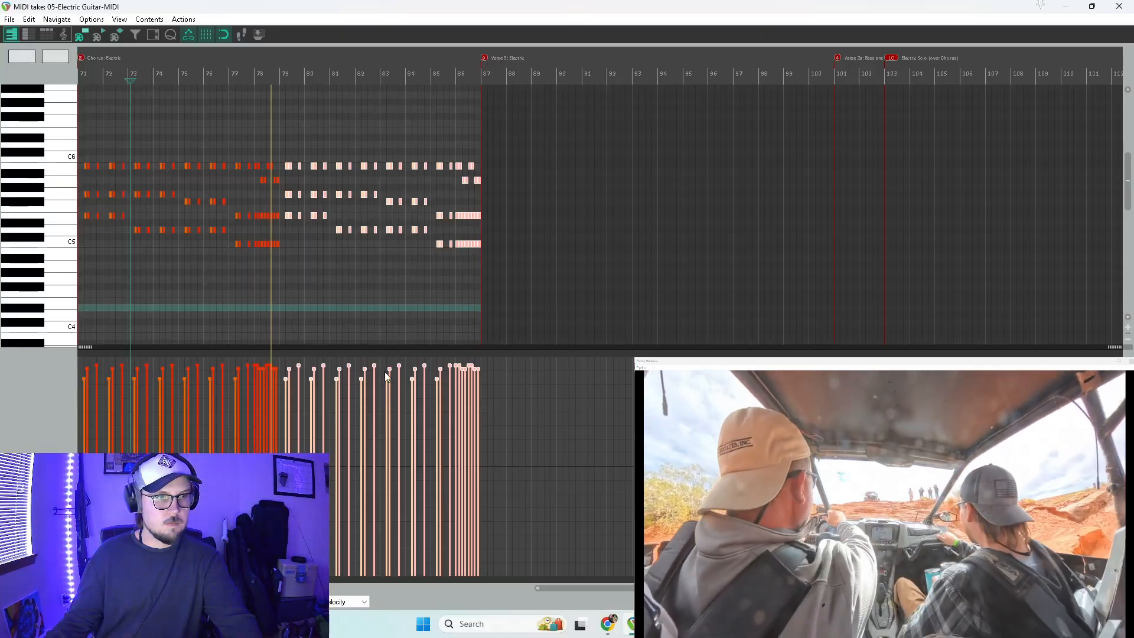
scroll(450, 206, "down", 3)
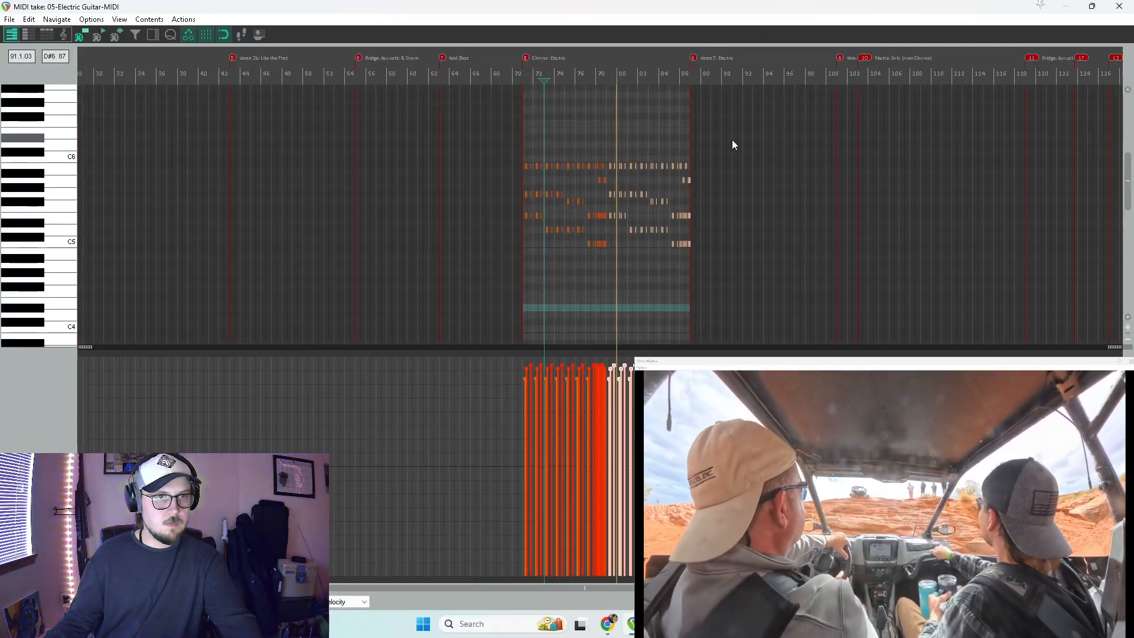
left_click_drag(732, 140, 442, 302)
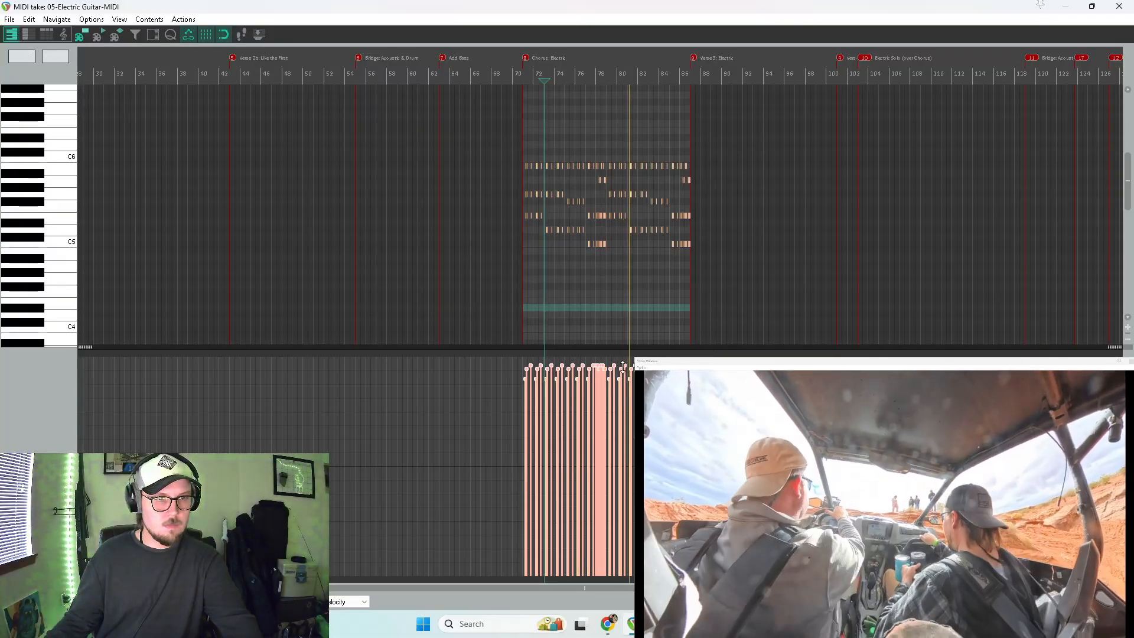
left_click_drag(622, 367, 622, 396)
key("space")
key("space")
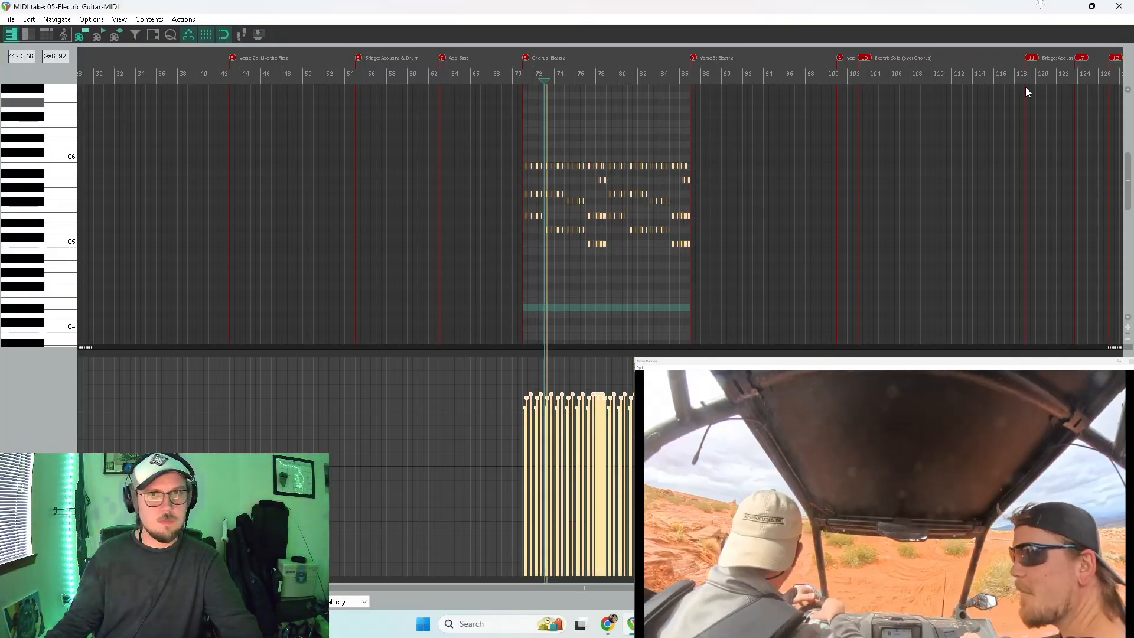
left_click(1129, 4)
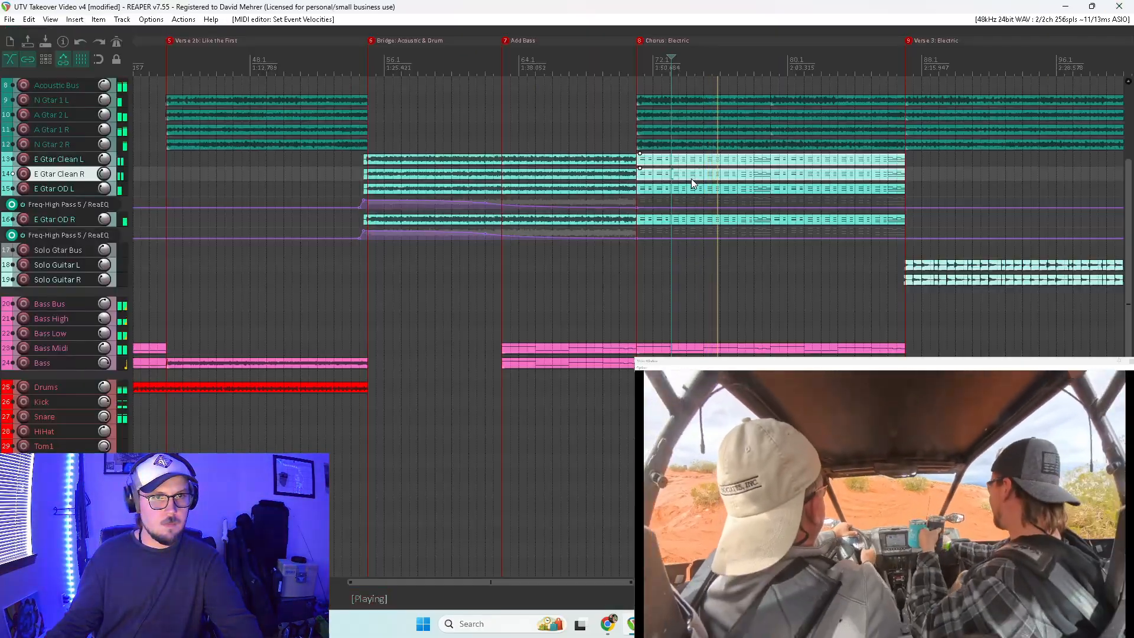
double_click(694, 162)
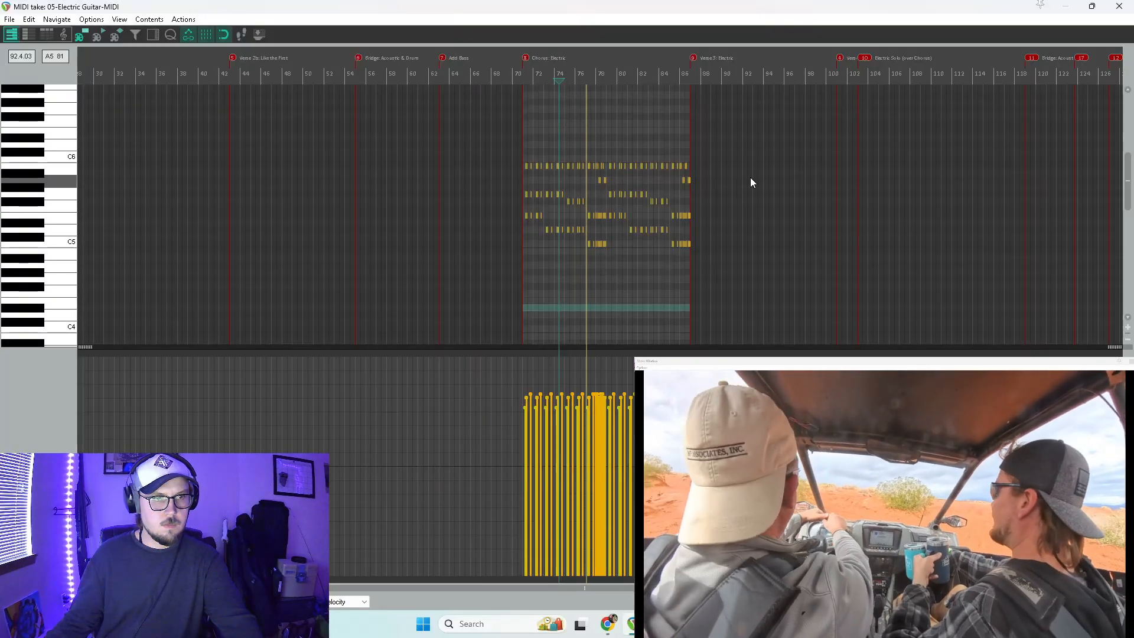
left_click(1118, 6)
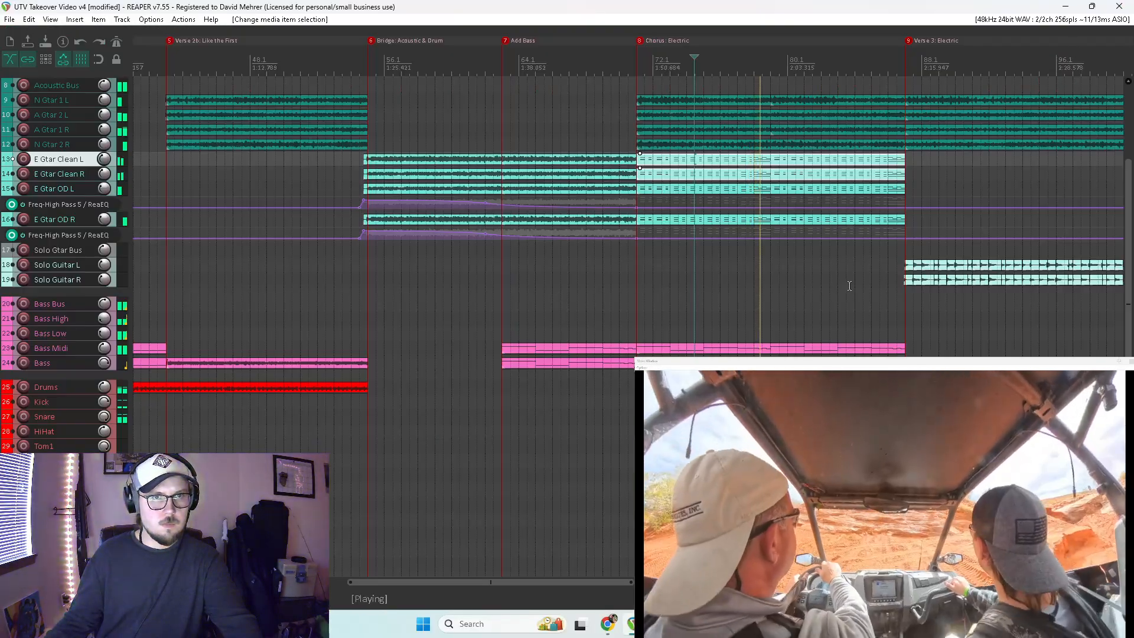
Step: Slightly lower the velocities of all notes in the E Gtar Clean L MIDI item at the Electric Solo section
scroll(853, 298, "down", 4)
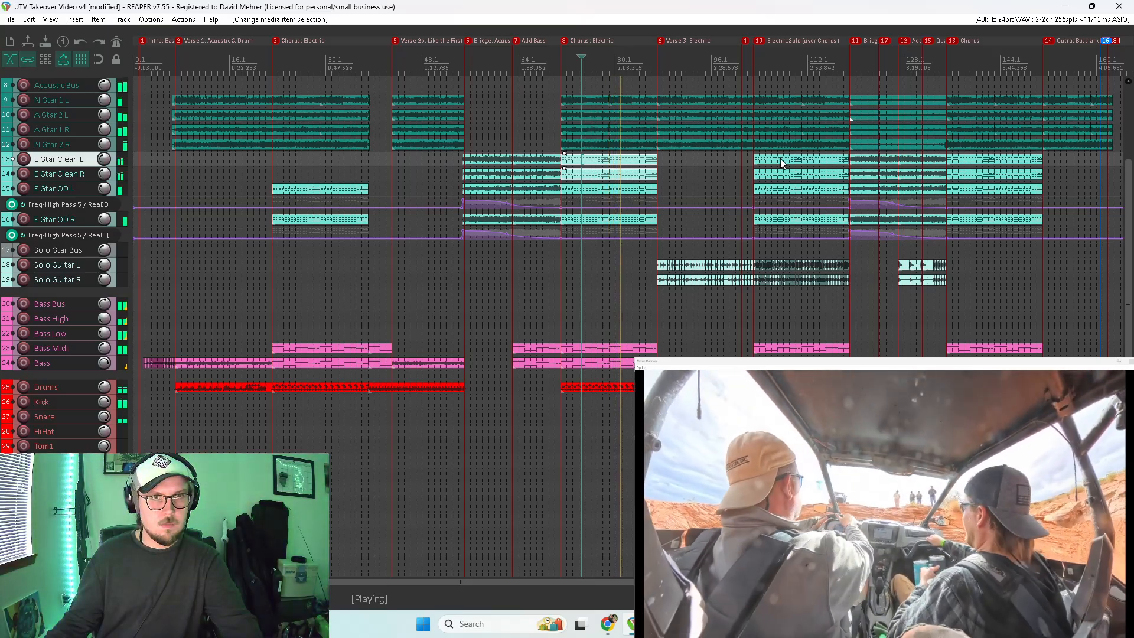
left_click_drag(781, 163, 791, 167)
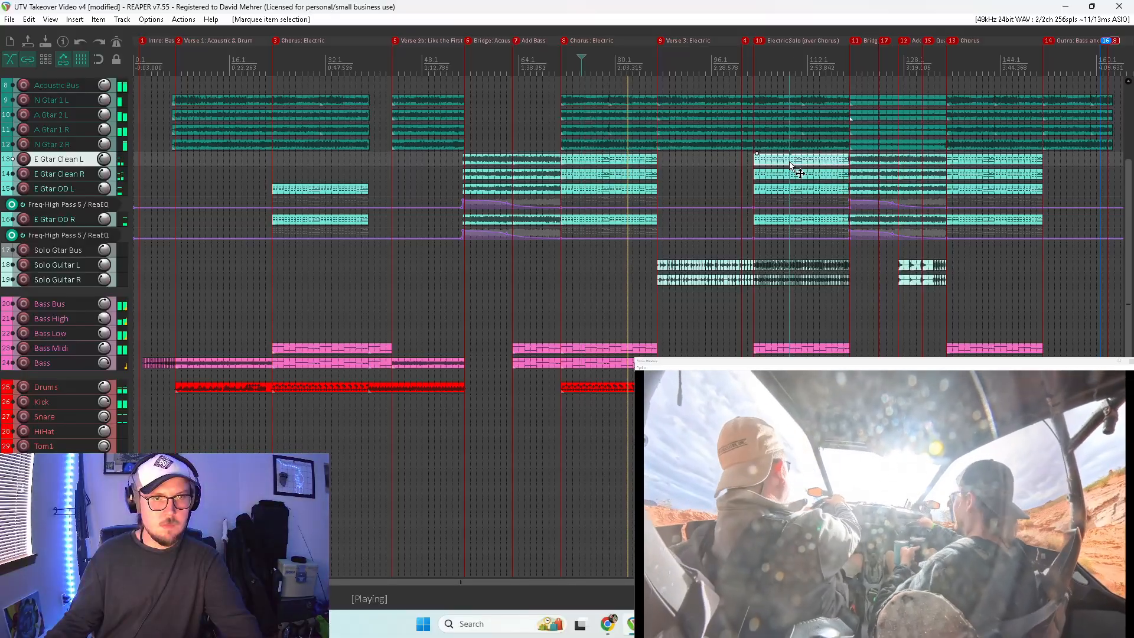
double_click(792, 168)
left_click_drag(1049, 121, 554, 341)
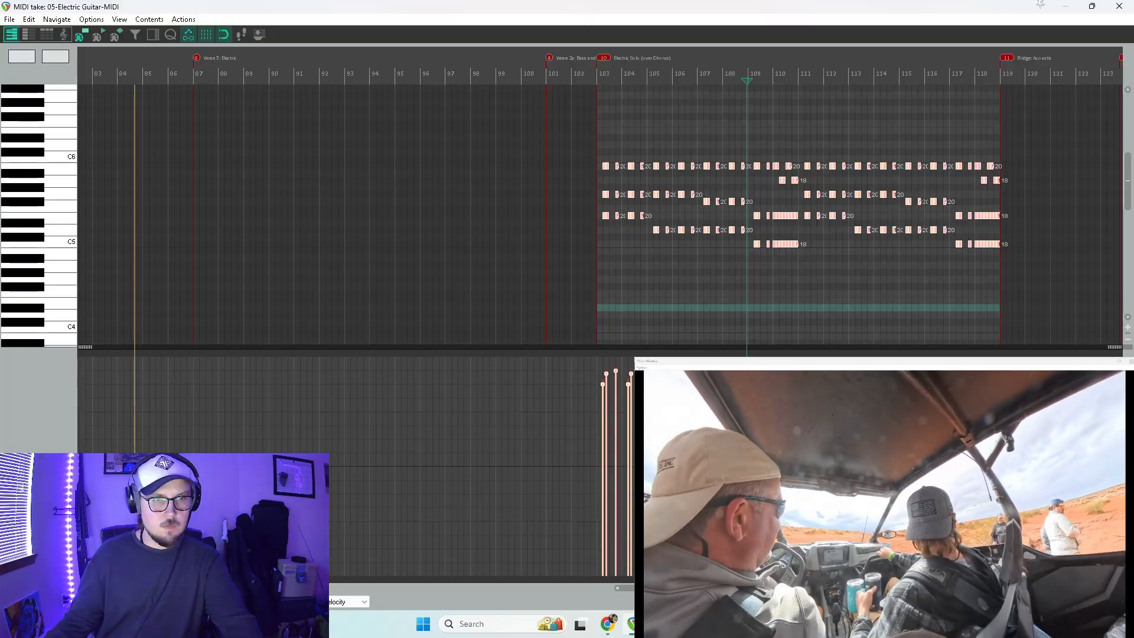
left_click_drag(616, 370, 615, 384)
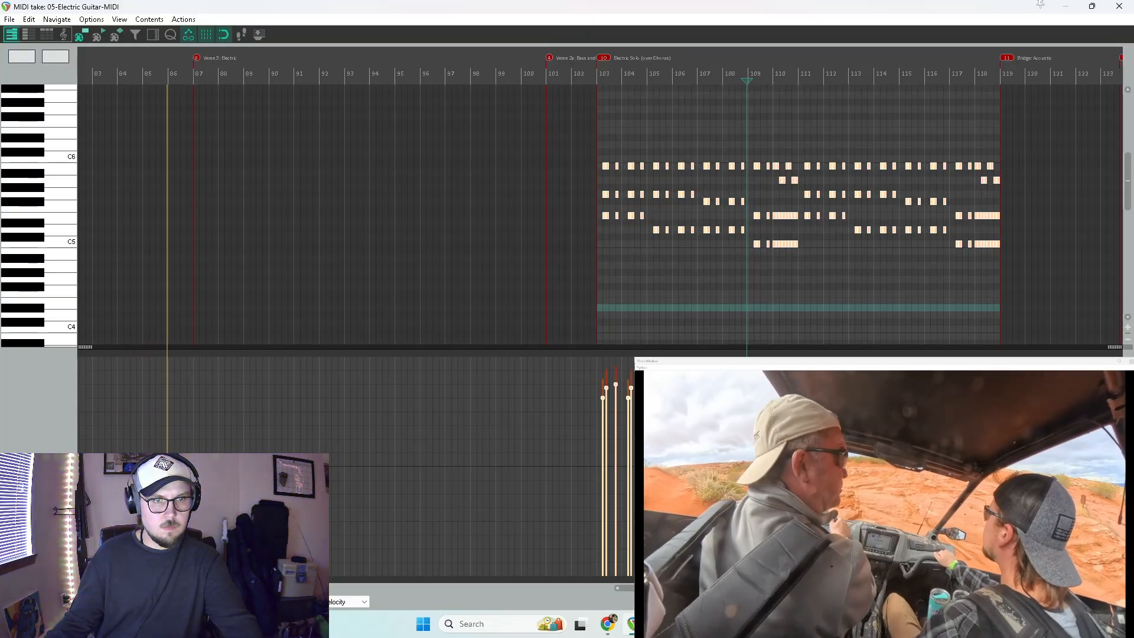
left_click(1119, 6)
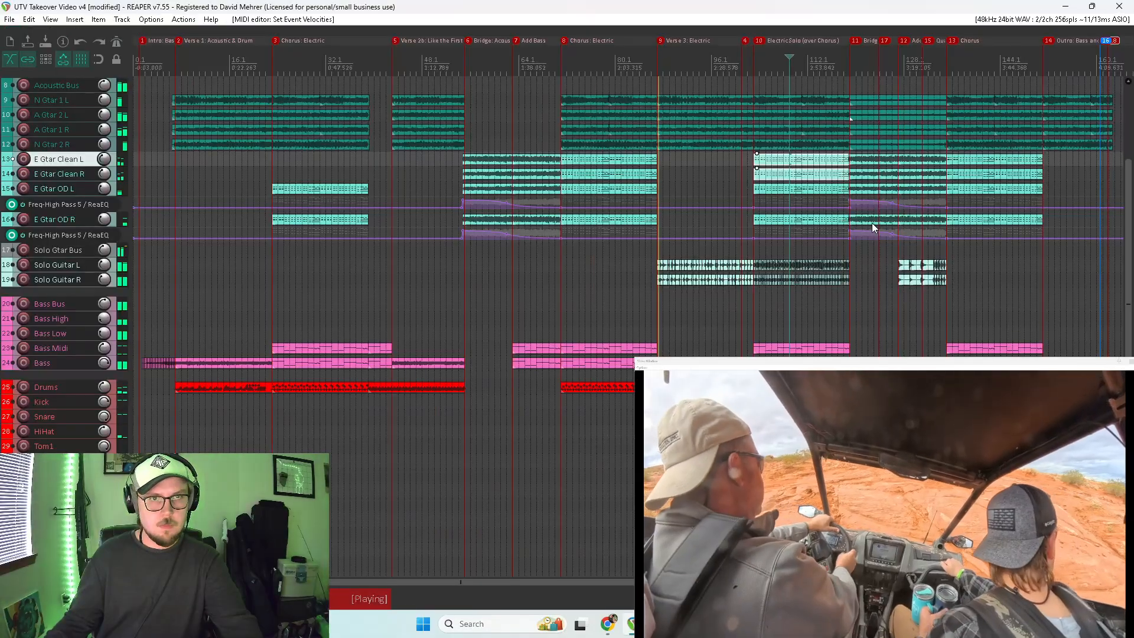
Step: Lower the velocities of all notes in the E Gtar Clean R MIDI item at the Electric Solo section by a similar amount
double_click(806, 176)
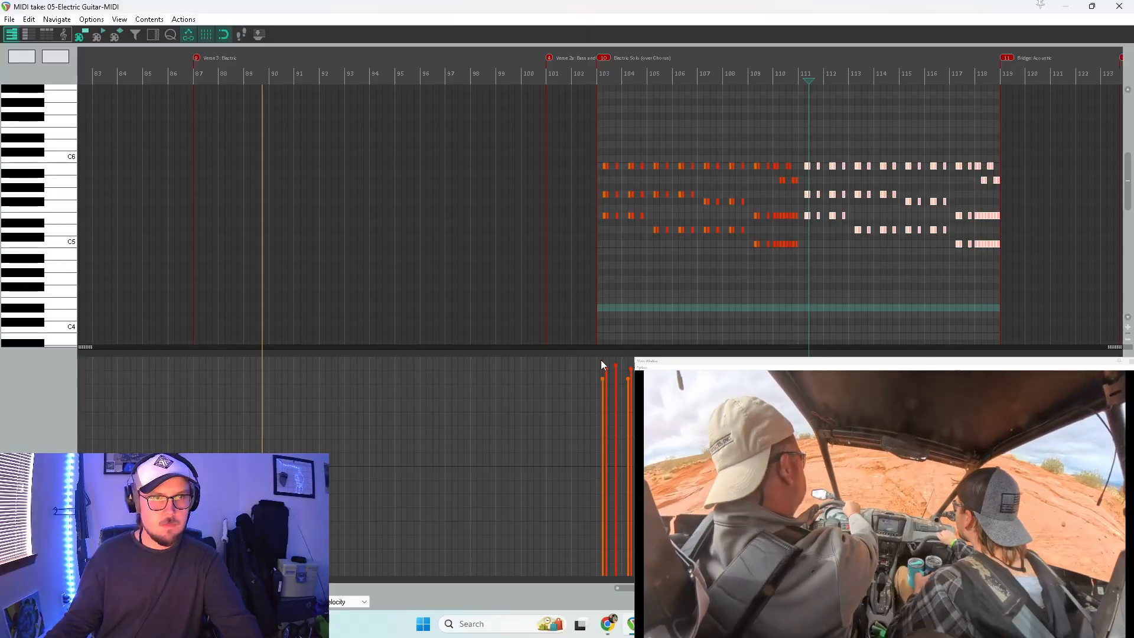
left_click_drag(583, 144, 1026, 280)
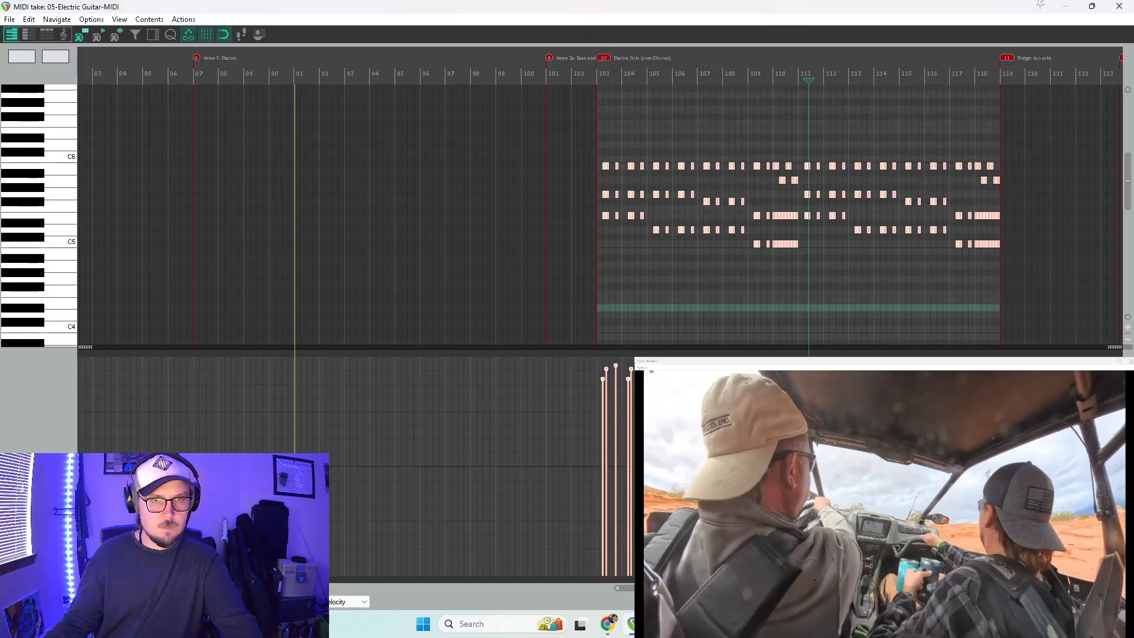
left_click_drag(616, 366, 615, 387)
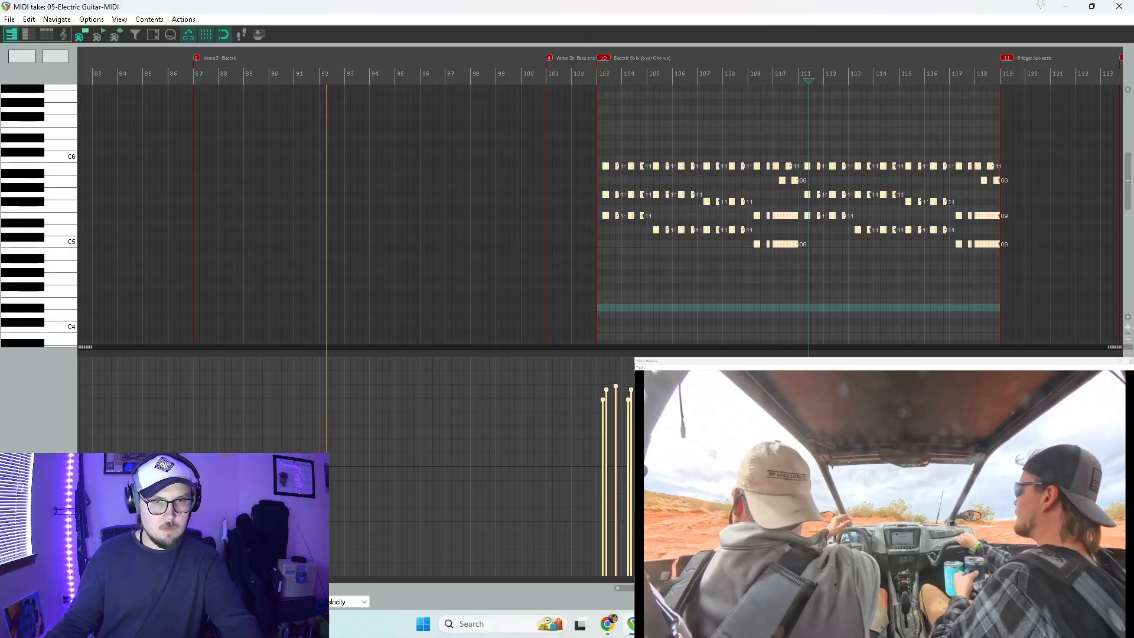
left_click(1118, 6)
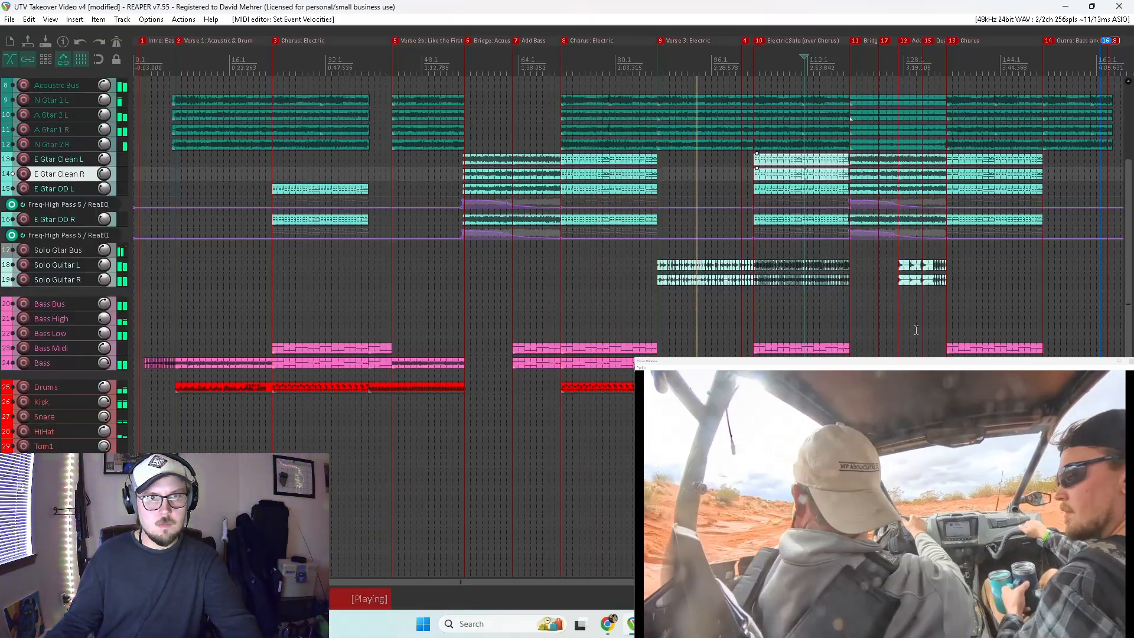
Step: Lower all note velocities in the E Gtar Clean L and Clean R items at the final Chorus, bringing Clean R to about 109–111
left_click(982, 172)
double_click(982, 171)
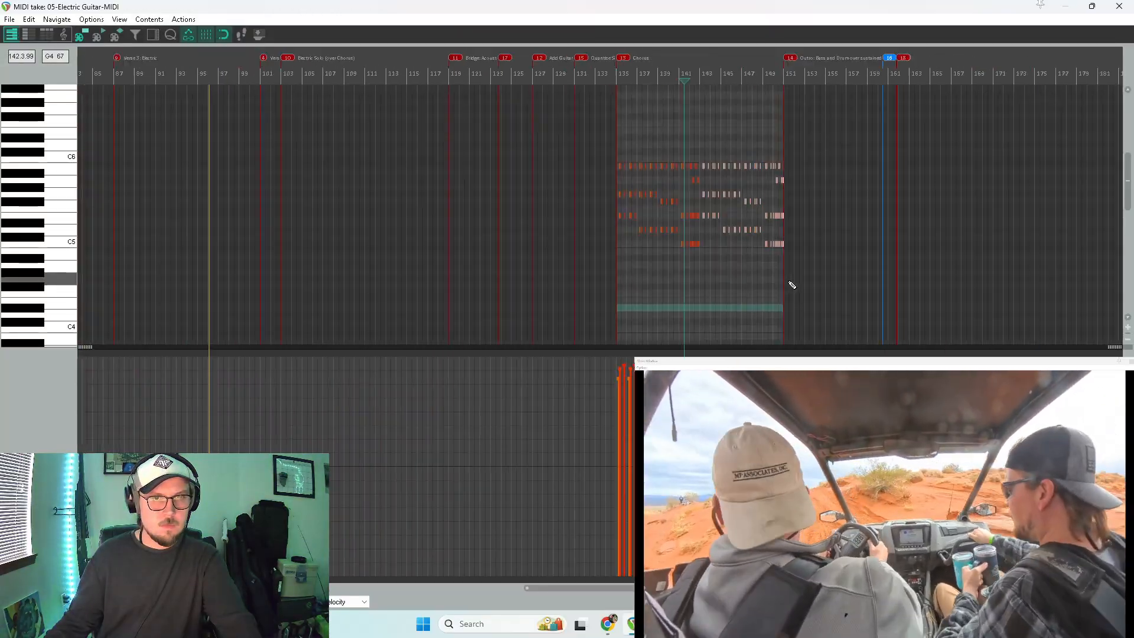
scroll(613, 270, "up", 2)
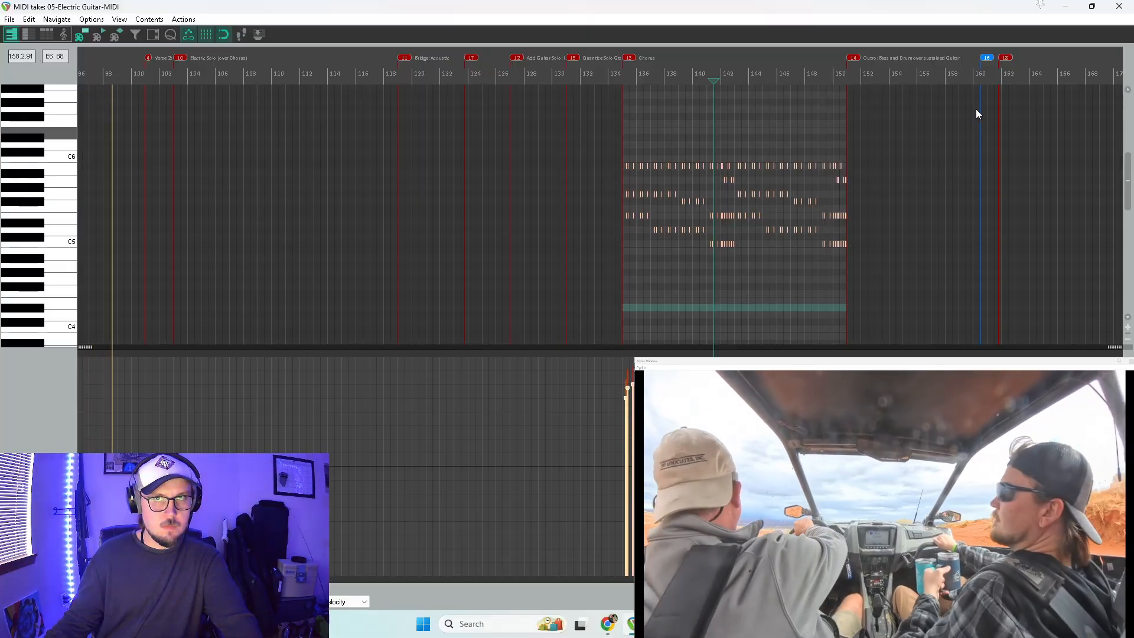
key("Escape")
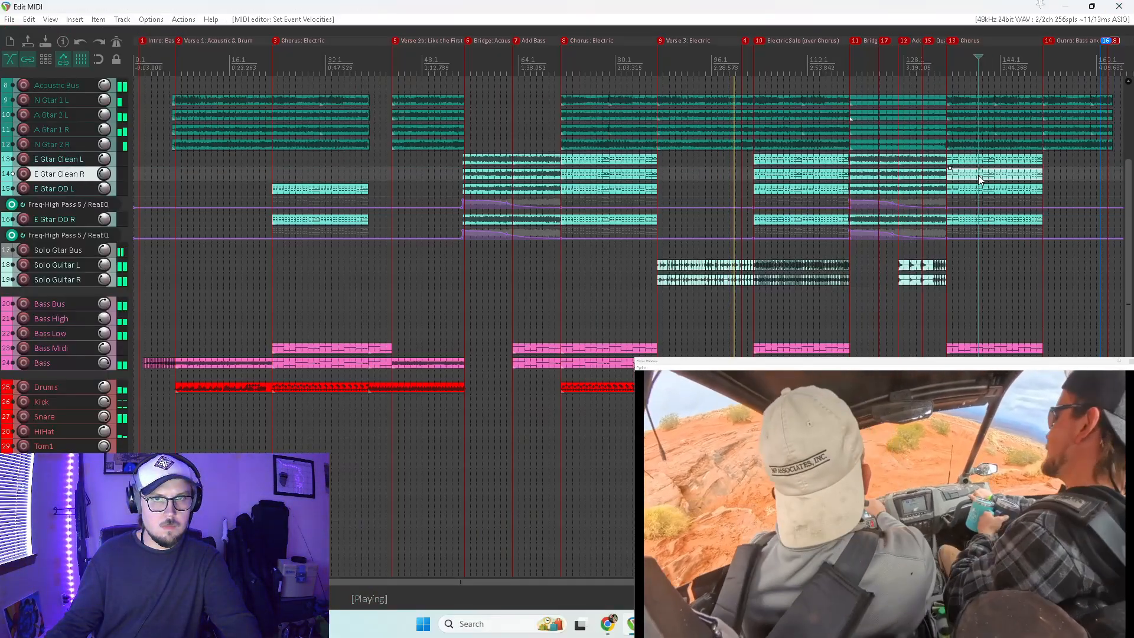
double_click(979, 179)
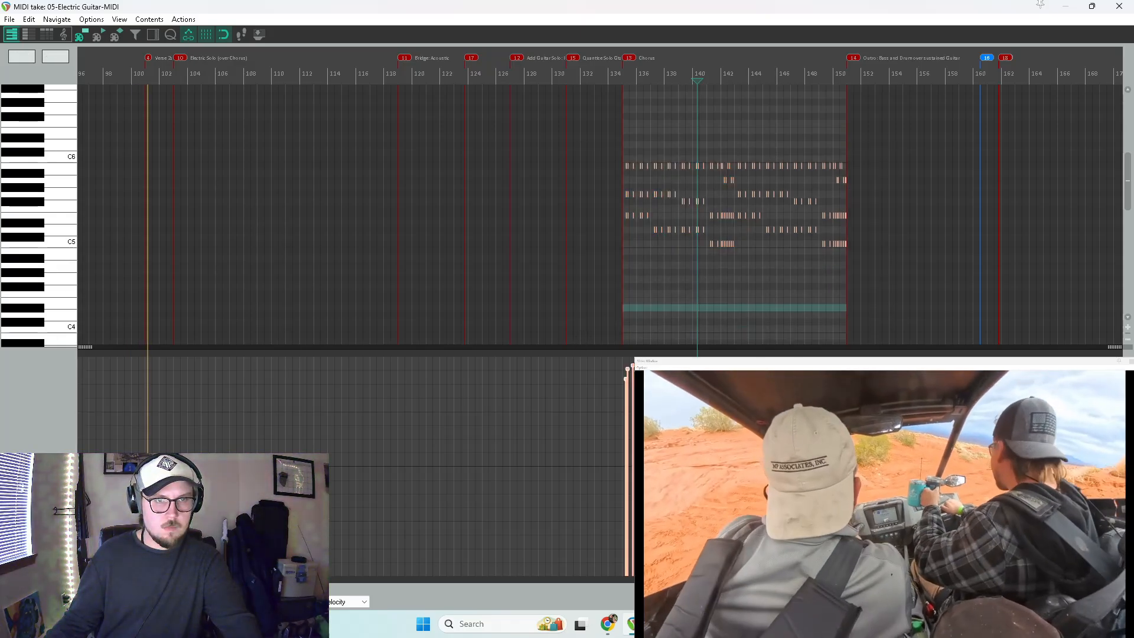
left_click_drag(845, 368, 844, 389)
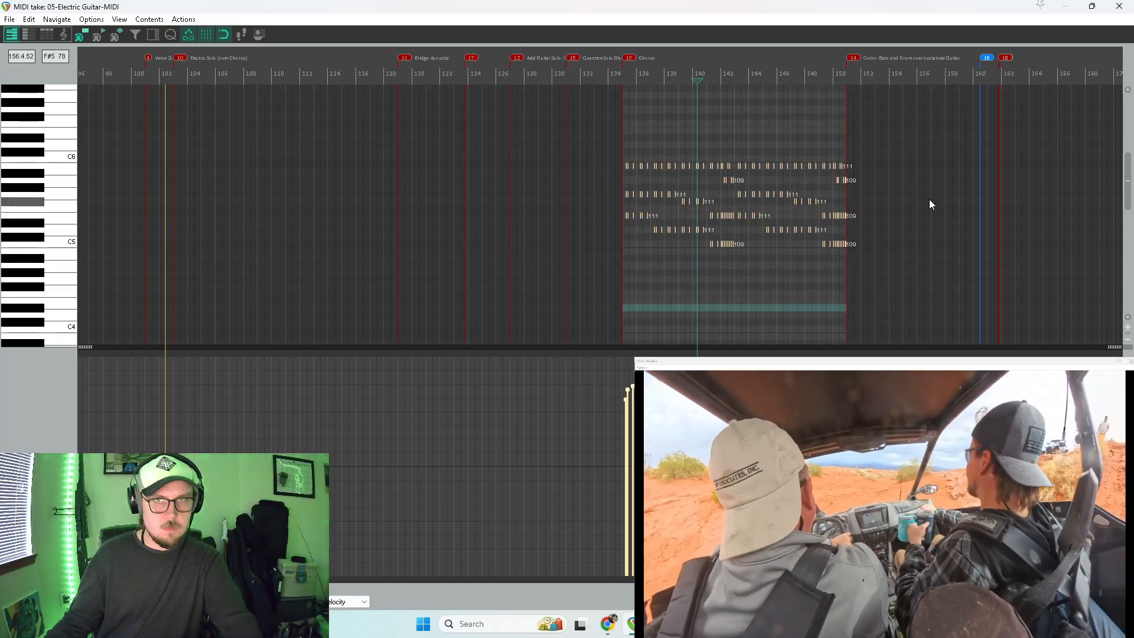
key("Escape")
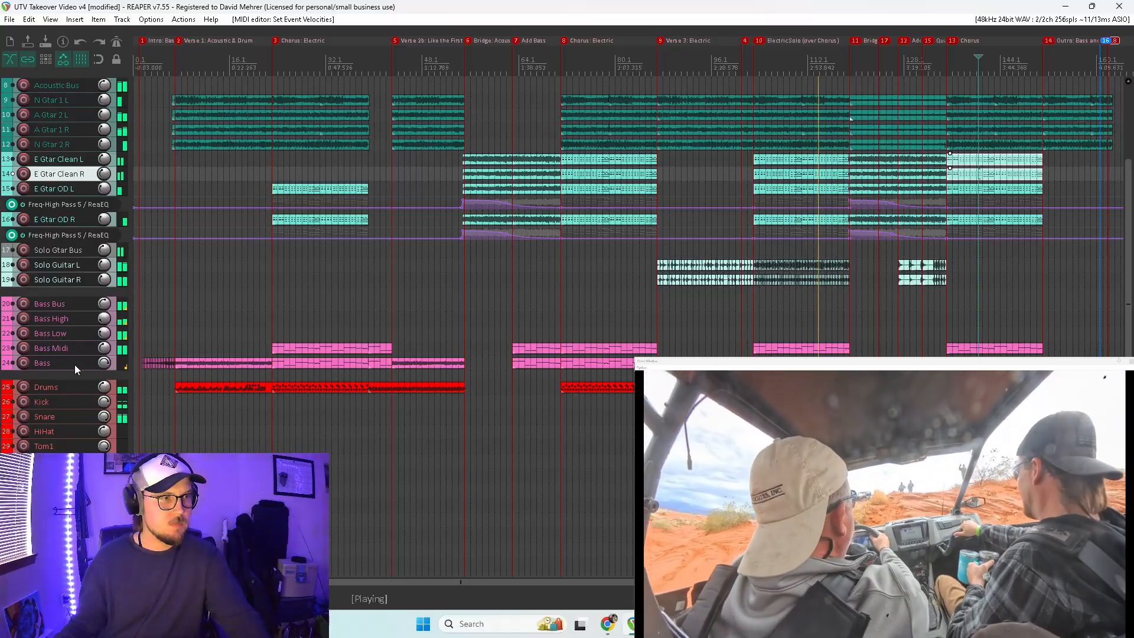
Step: Add a new track, place it directly above the Drums track, and name it Drum Bus
key("ctrl+t")
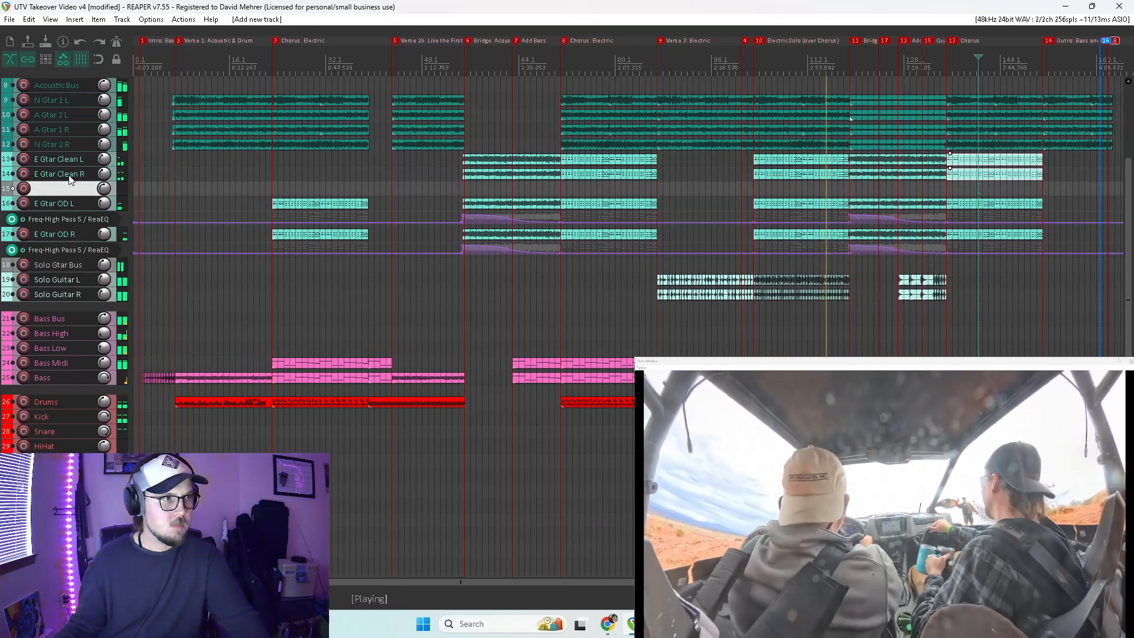
left_click_drag(74, 269, 66, 390)
double_click(65, 387)
type("D")
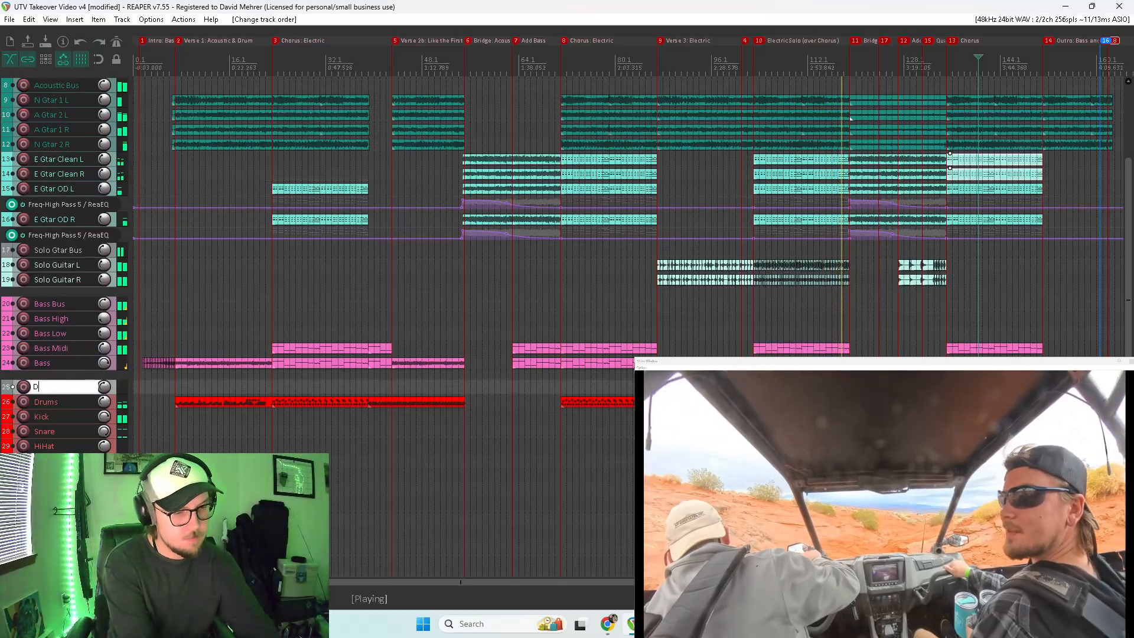
type("rum Bus")
key("Return")
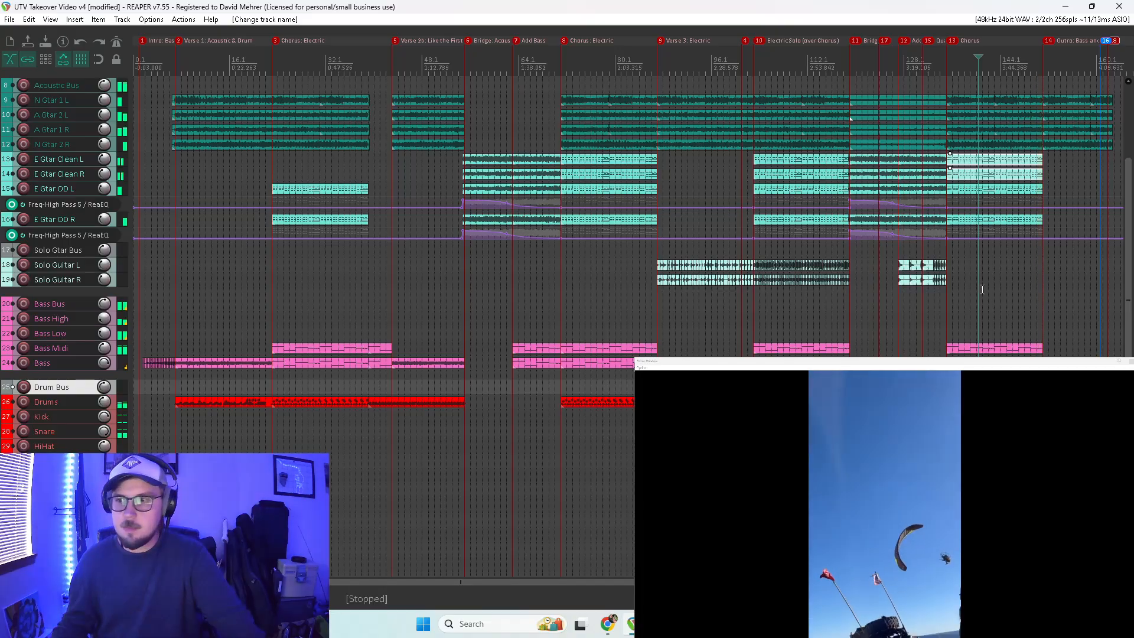
Step: Stop playback and show the mixer containing the new Drum Bus channel
key("space")
scroll(994, 294, "down", 3)
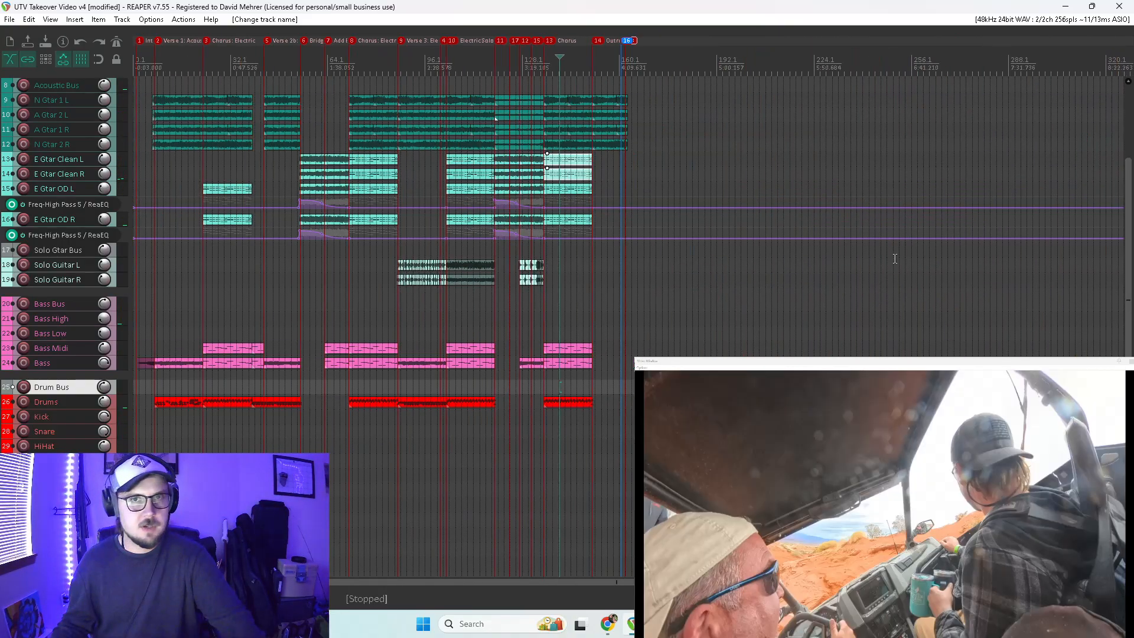
scroll(753, 247, "up", 3)
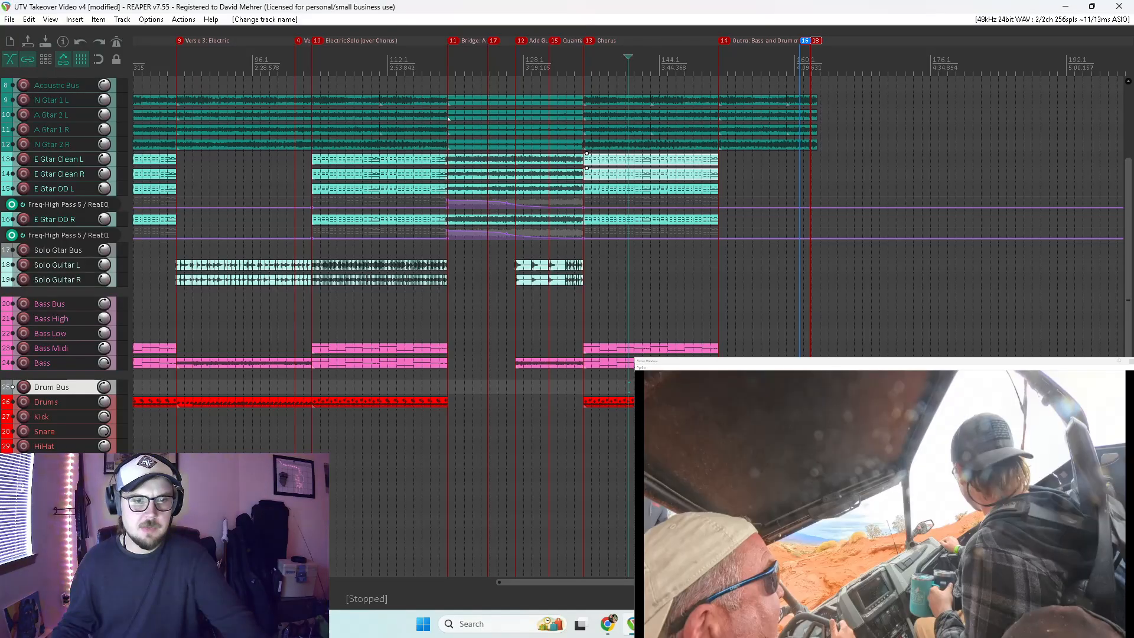
key("alt+Tab")
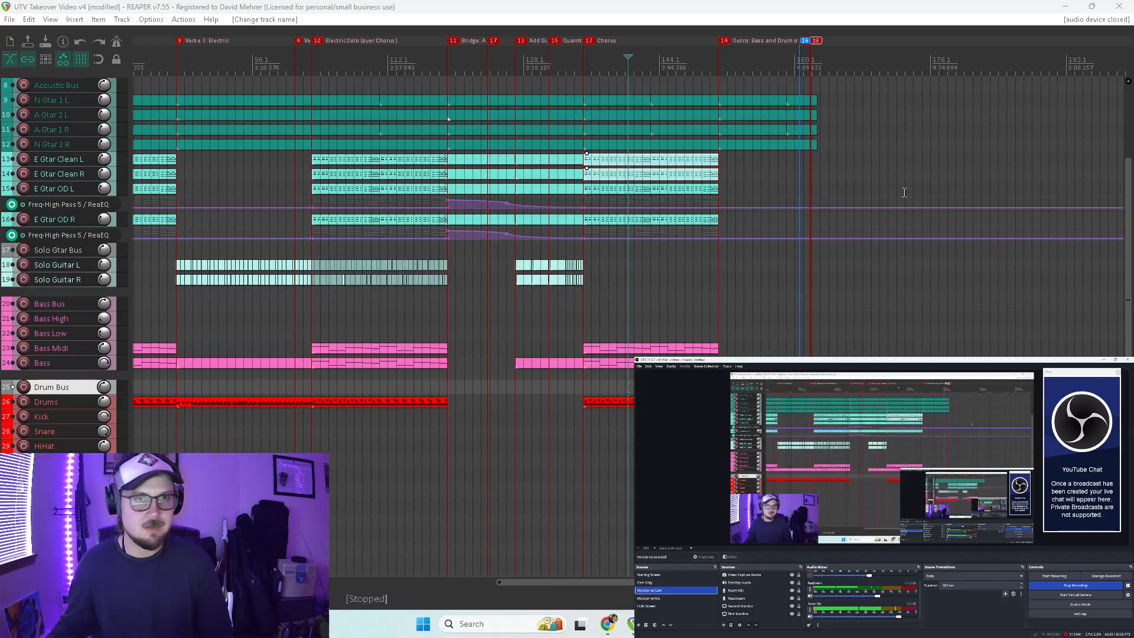
left_click(696, 6)
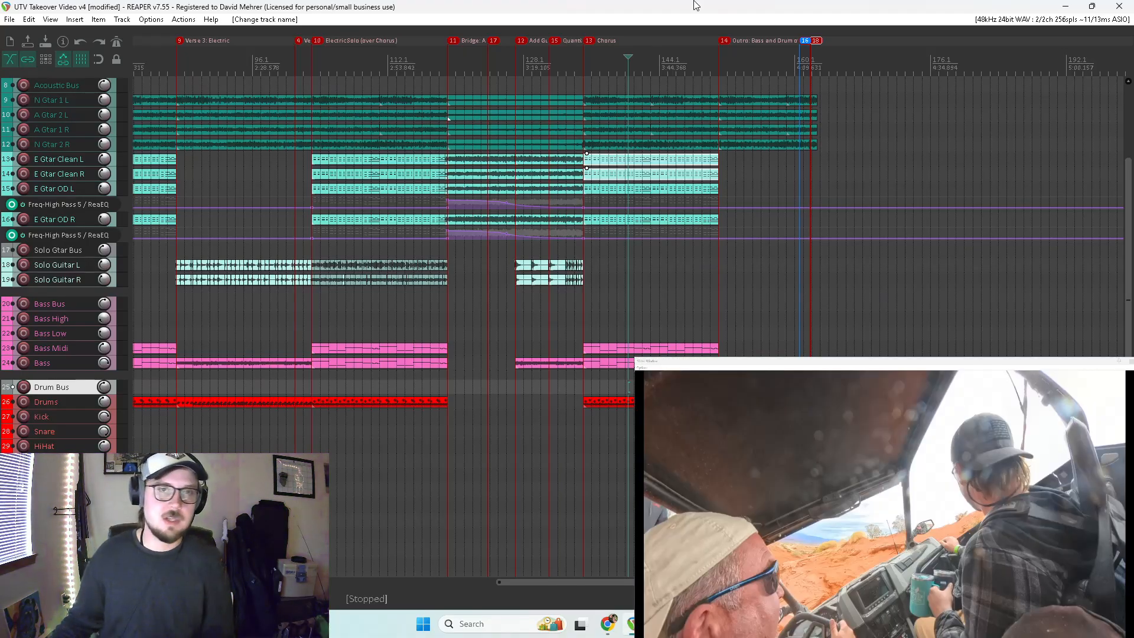
key("ctrl+m")
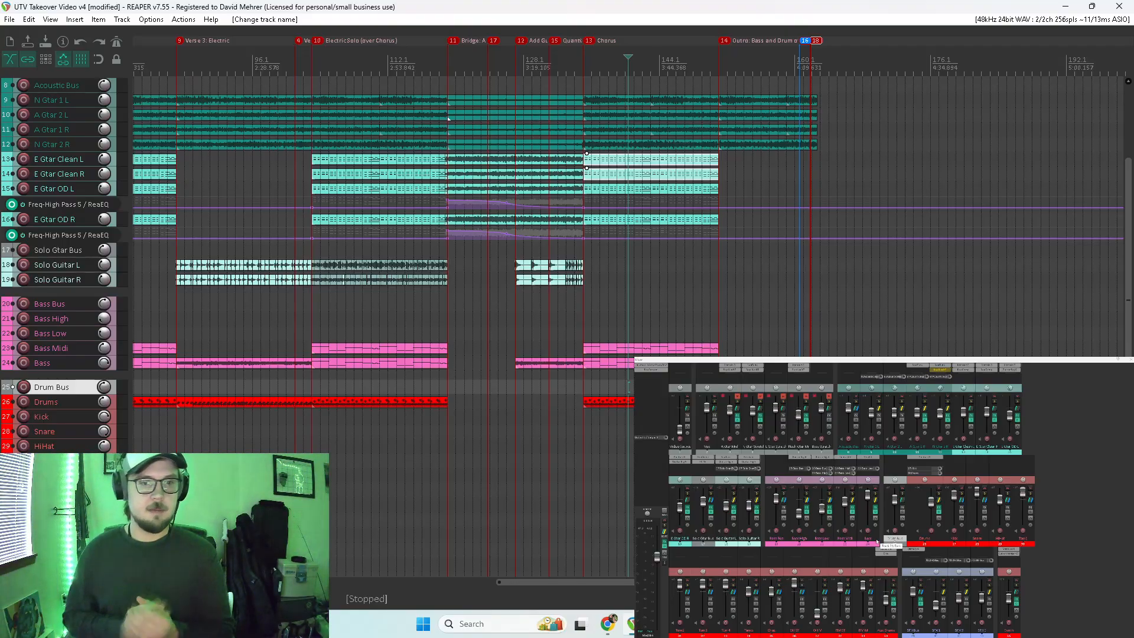
key("alt+Tab")
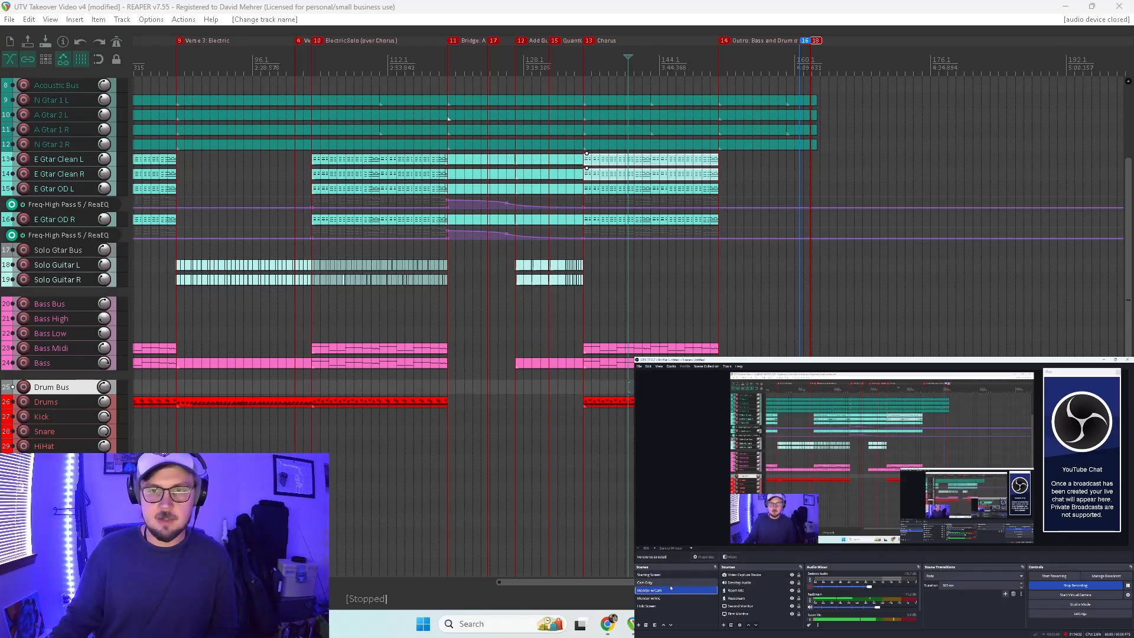
left_click(691, 582)
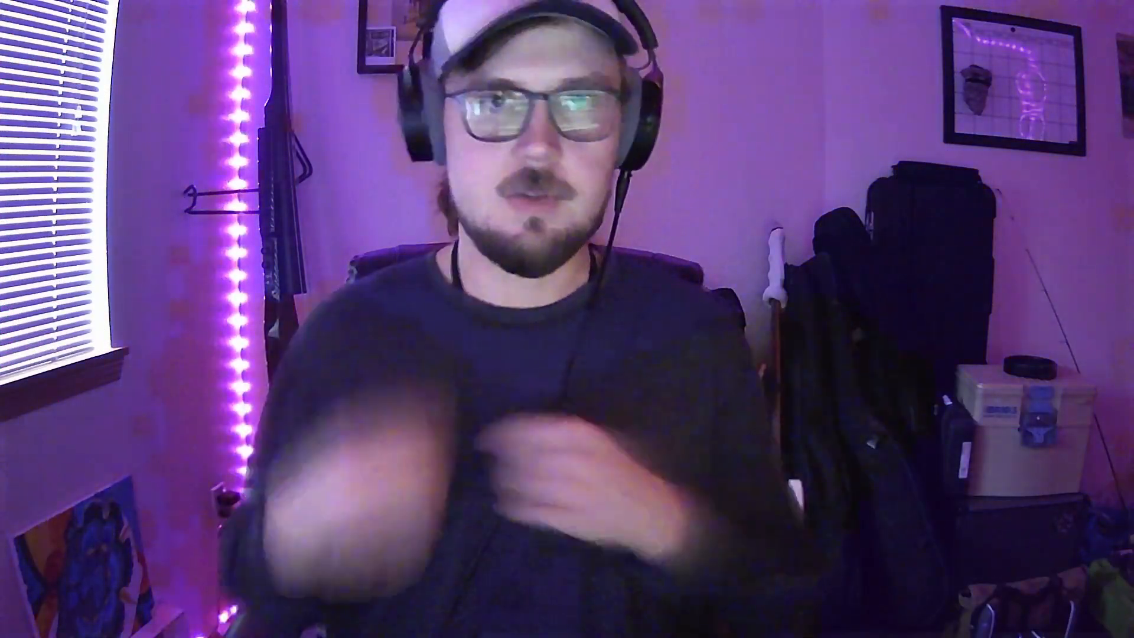